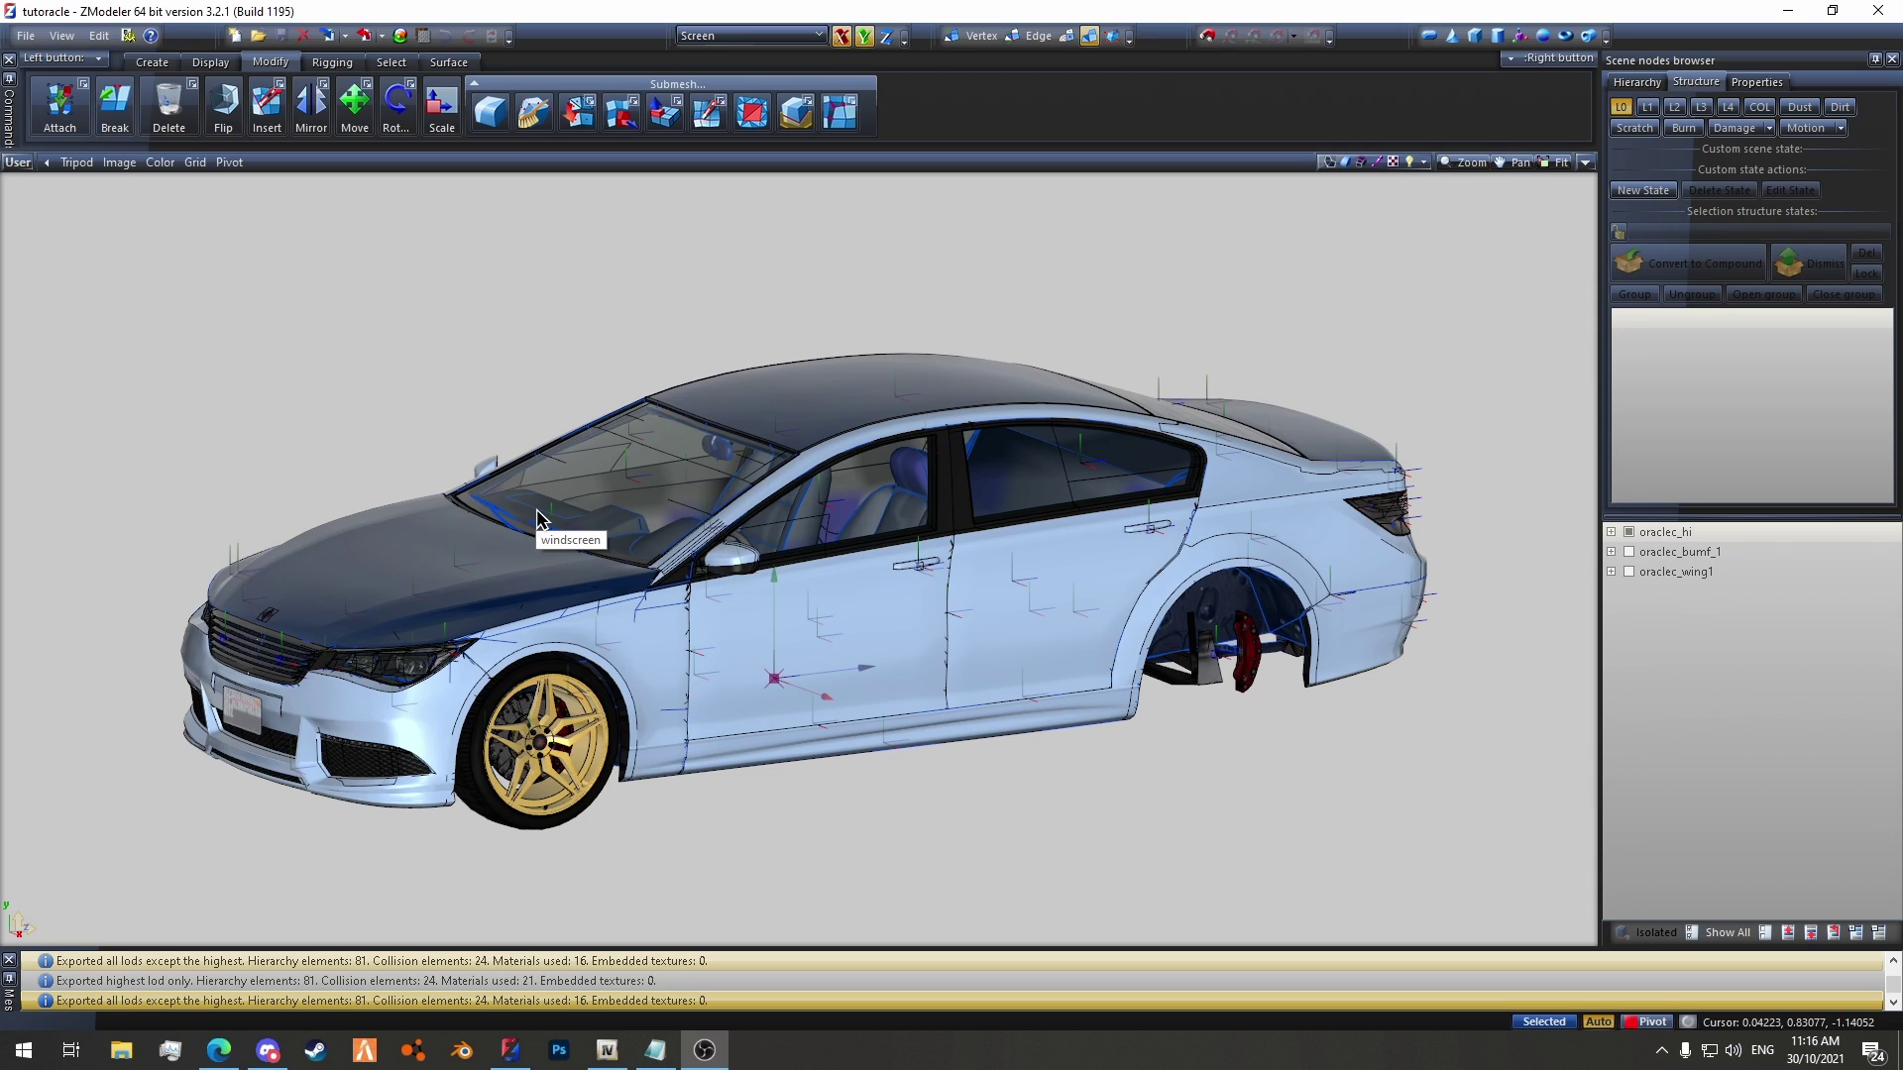
Step: Examine the car's front bumper, the light strip in its side grille, and the bodywork from the front and rear
scroll(722, 866, "up", 3)
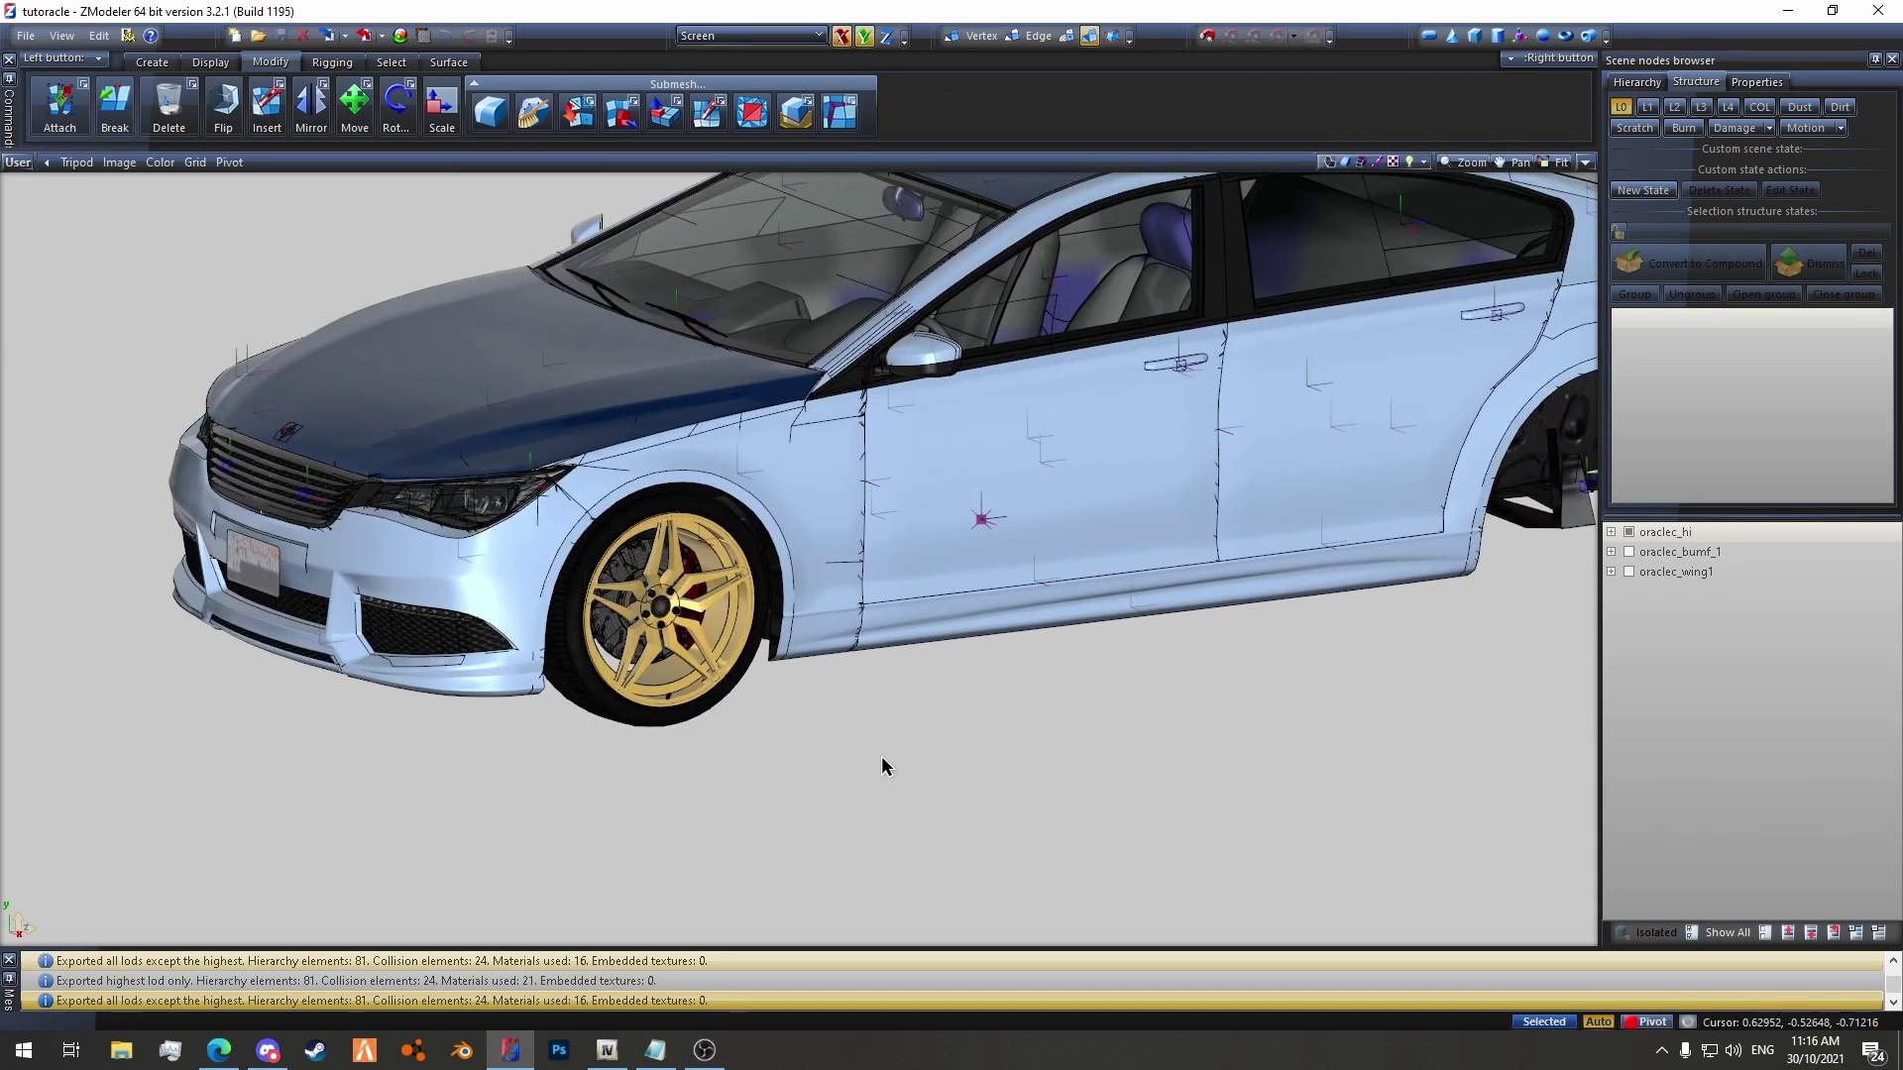
middle_click_drag(882, 767, 576, 611)
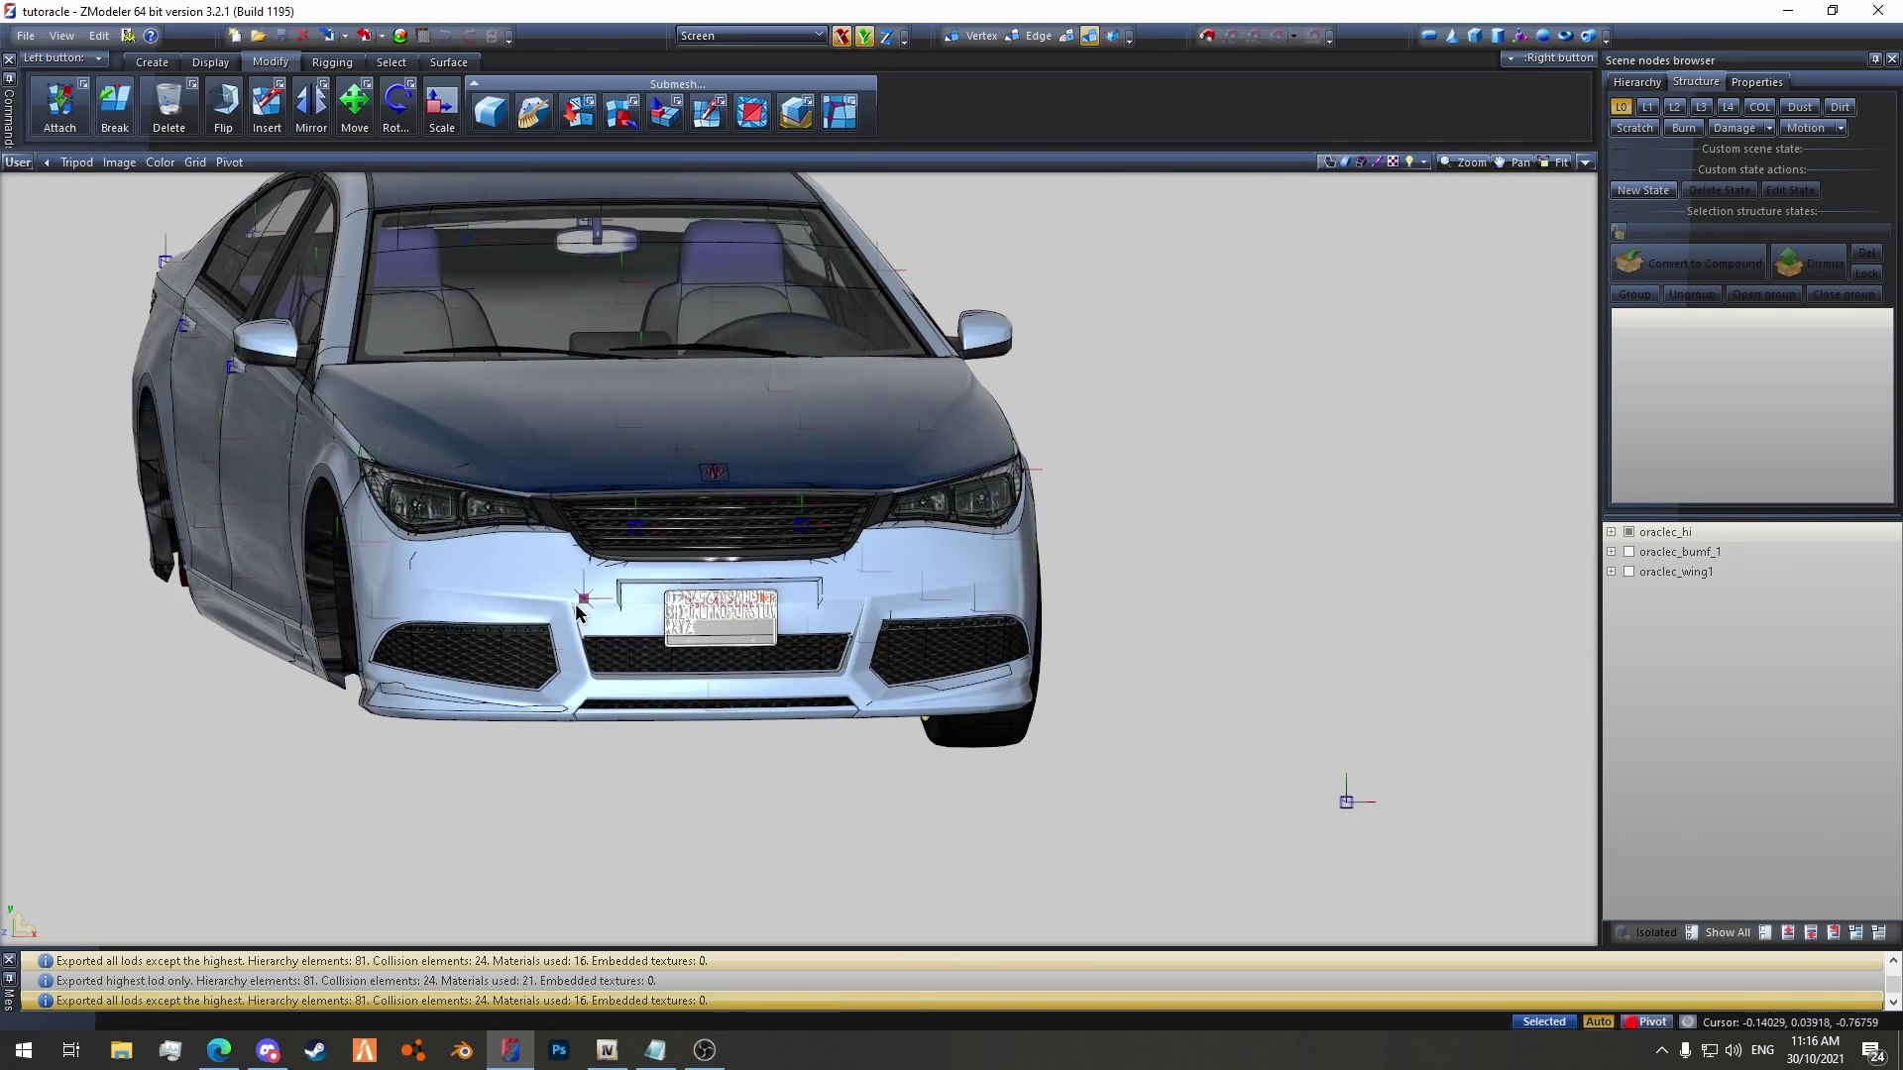
scroll(619, 632, "up", 1)
middle_click_drag(723, 721, 874, 648)
scroll(843, 650, "up", 4)
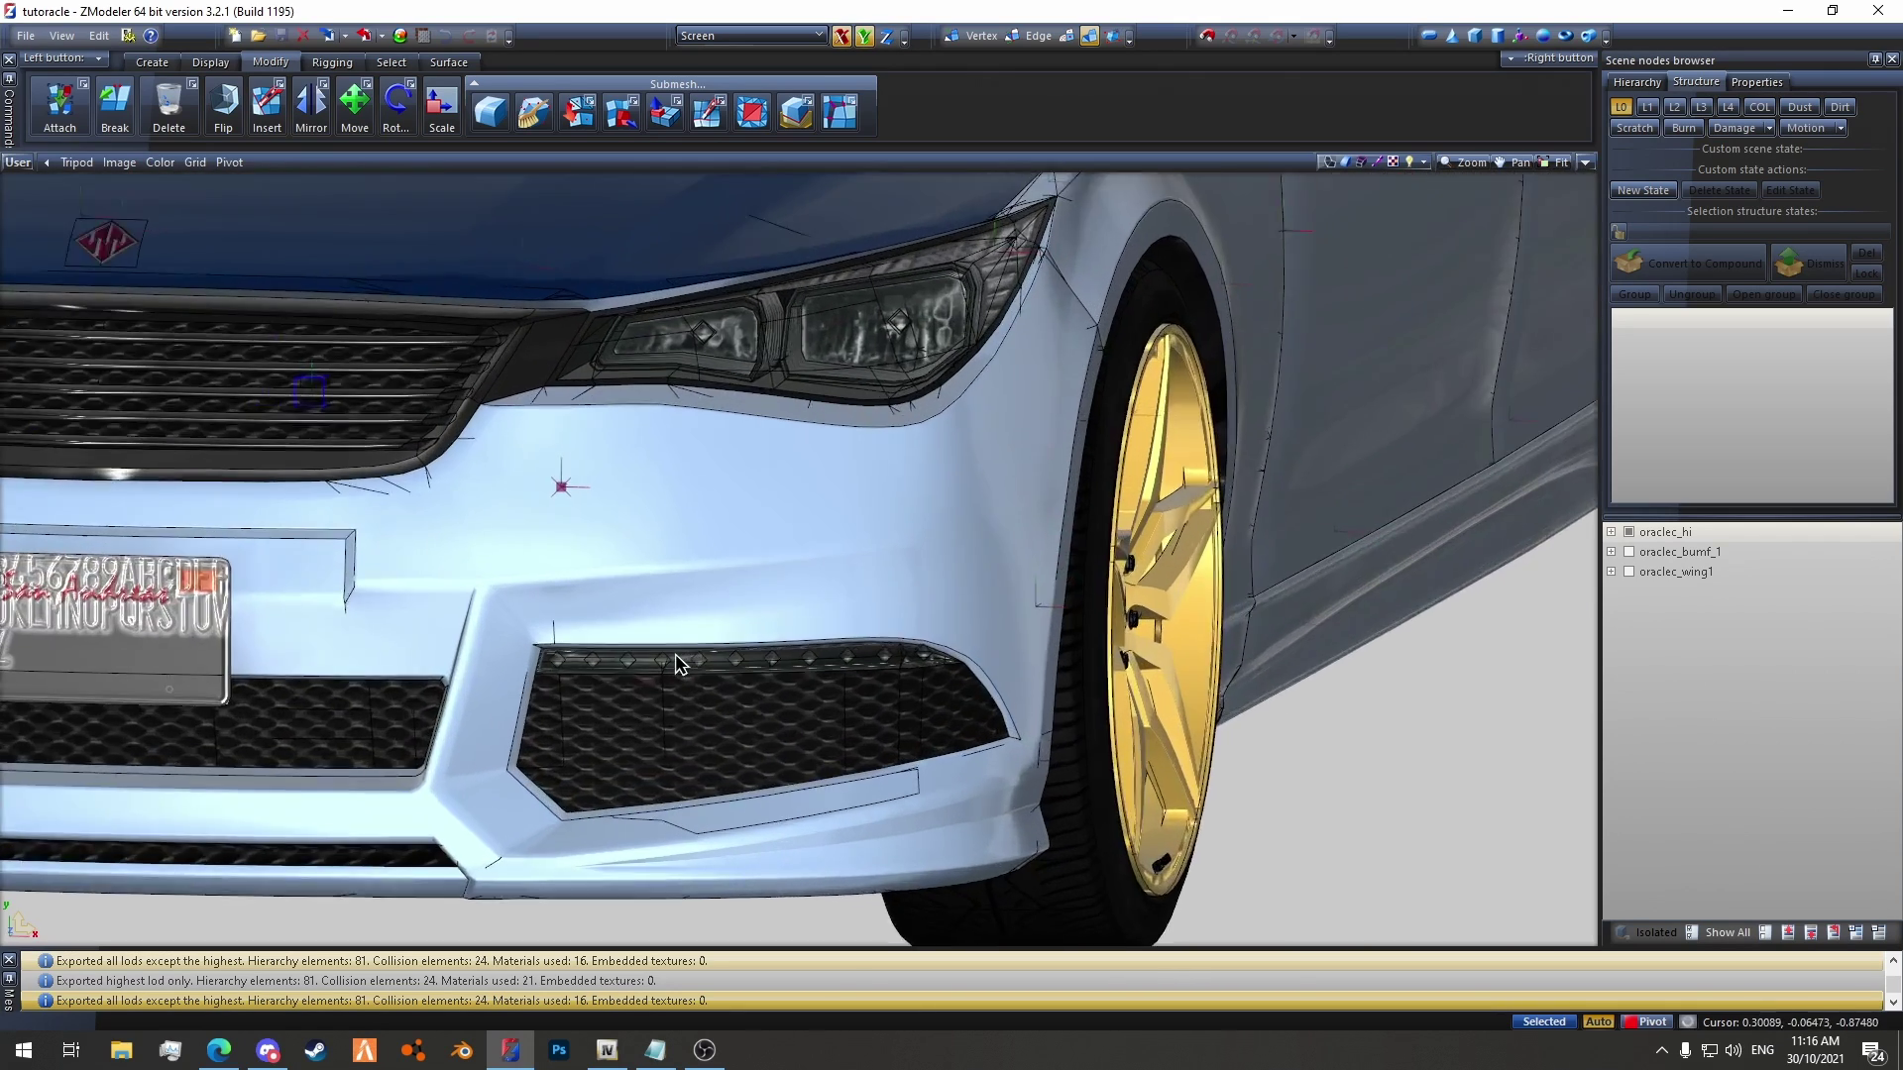
scroll(659, 661, "up", 7)
scroll(443, 707, "down", 2)
middle_click_drag(397, 684, 177, 565)
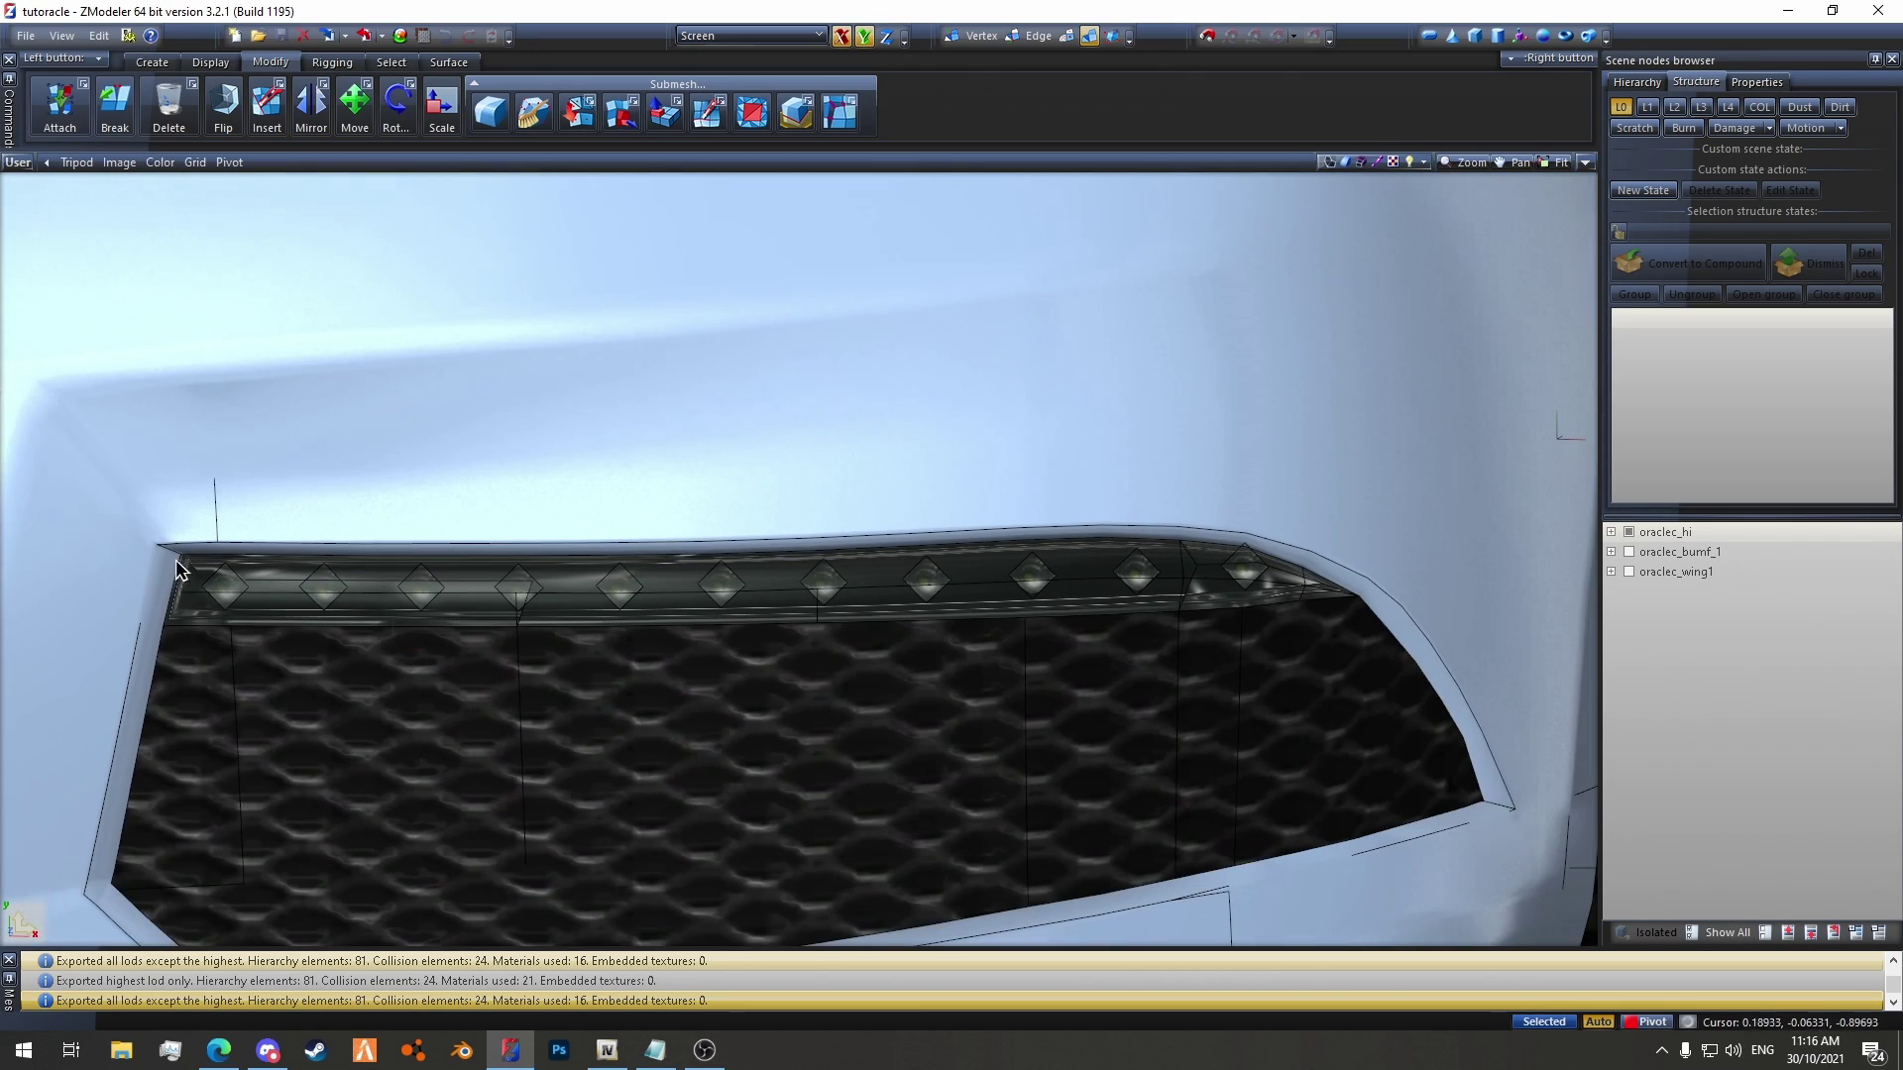
scroll(1134, 709, "down", 6)
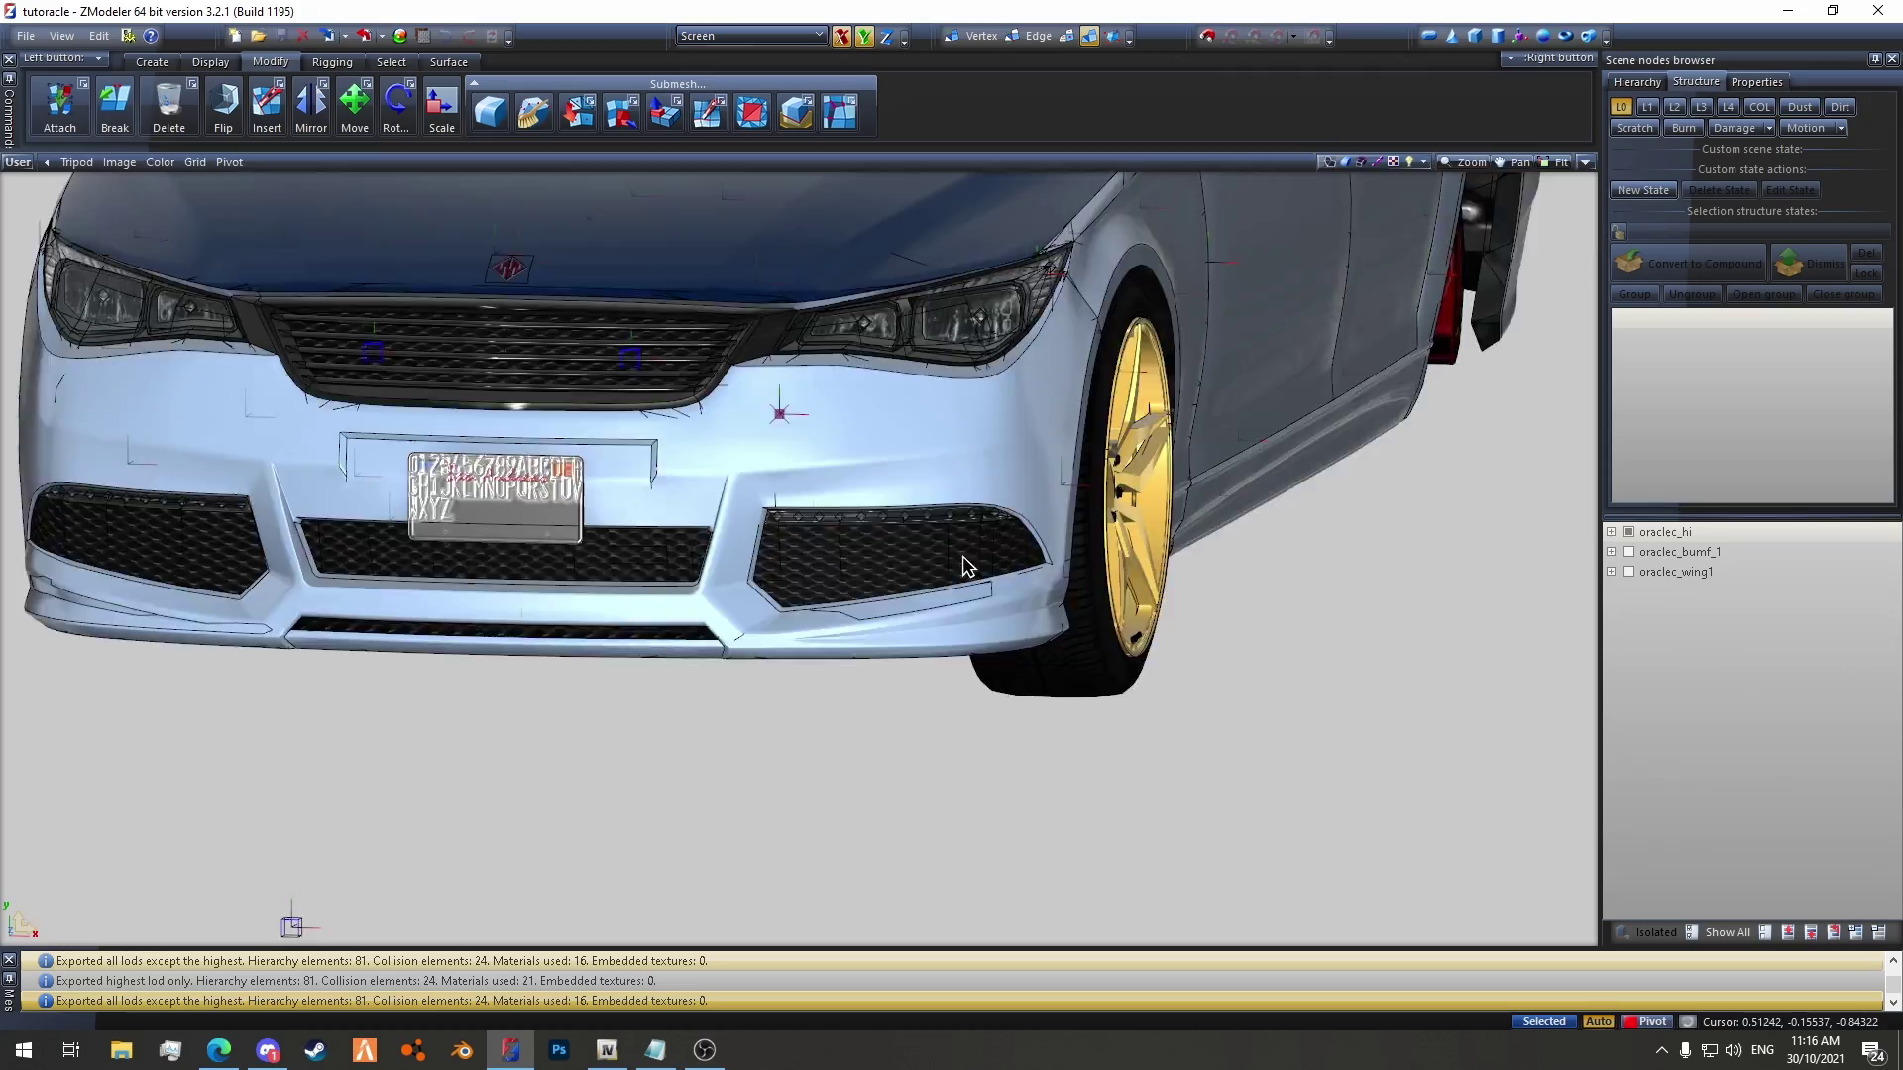
middle_click_drag(969, 566, 710, 569)
scroll(709, 569, "down", 3)
middle_click_drag(1244, 518, 913, 656)
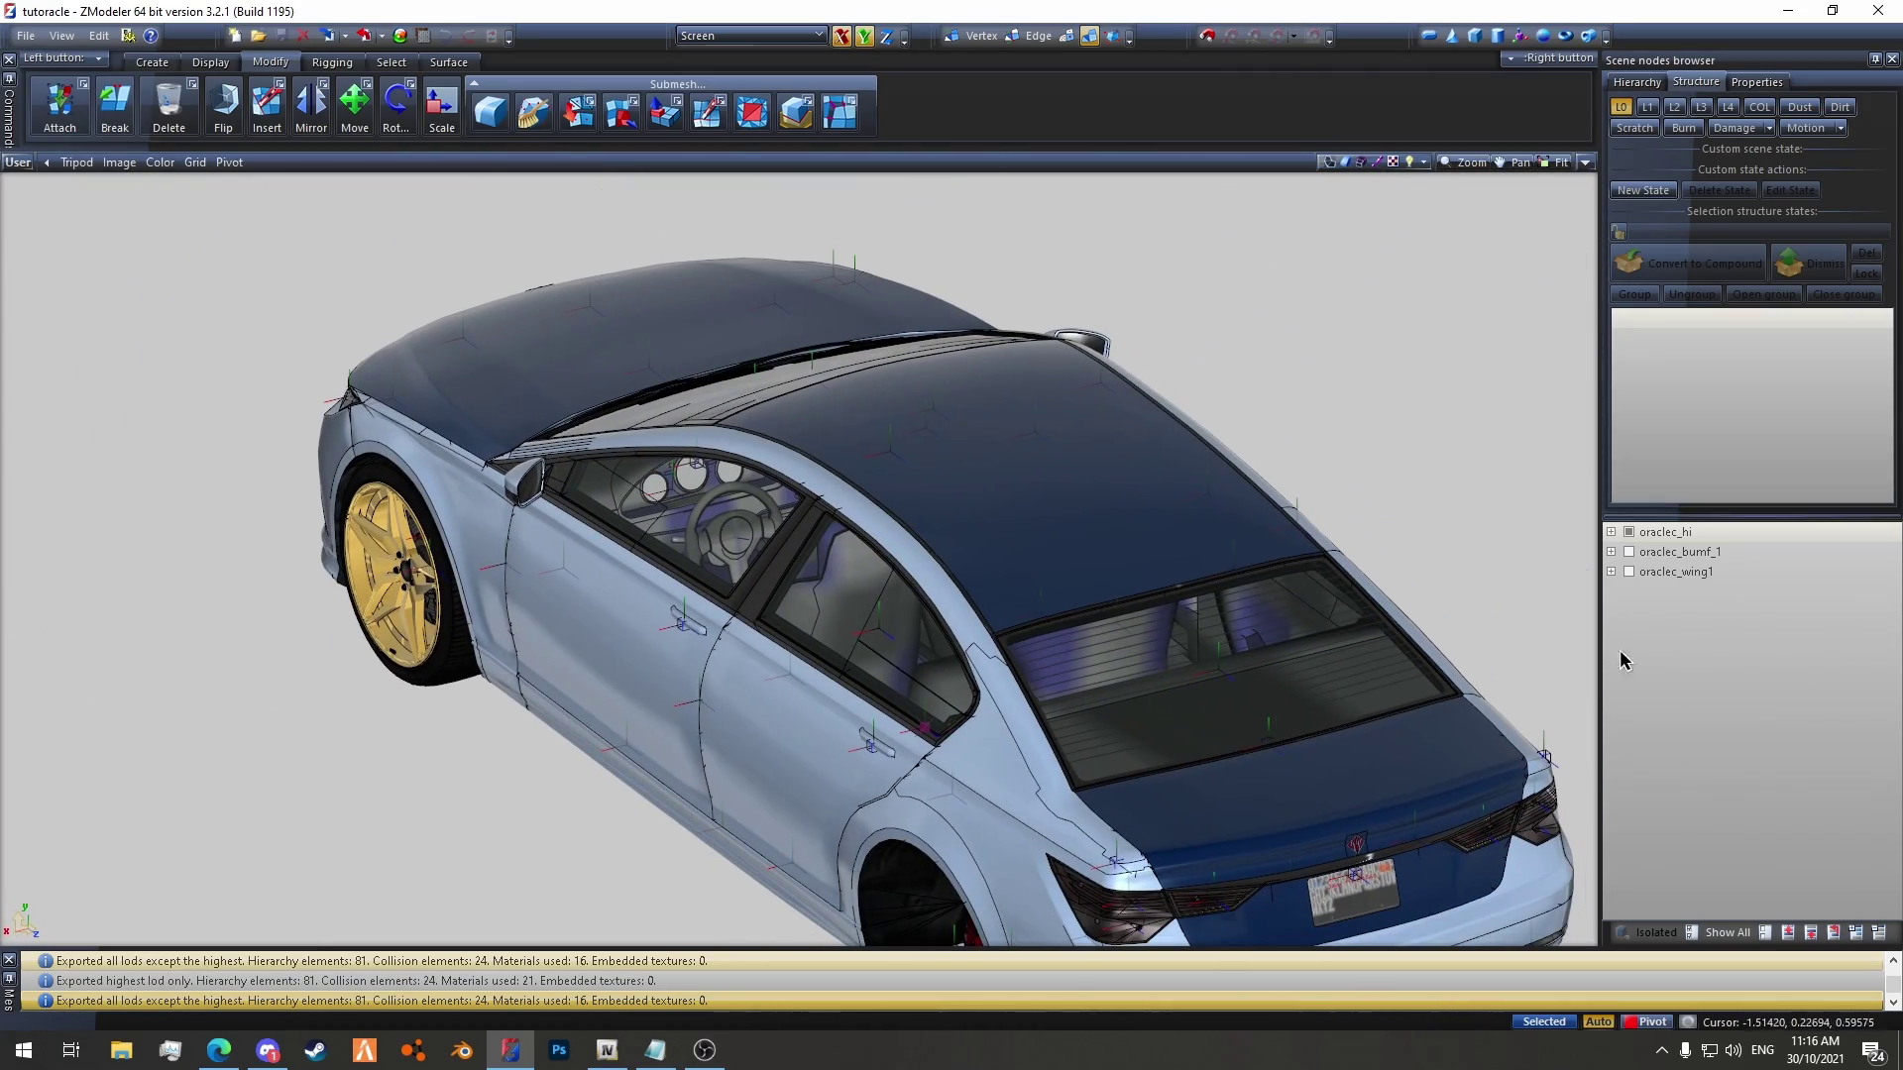
Step: Expand the oraclec_hi hierarchy, hide all scene nodes and show only the dials node
left_click(1612, 532)
left_click(1629, 552)
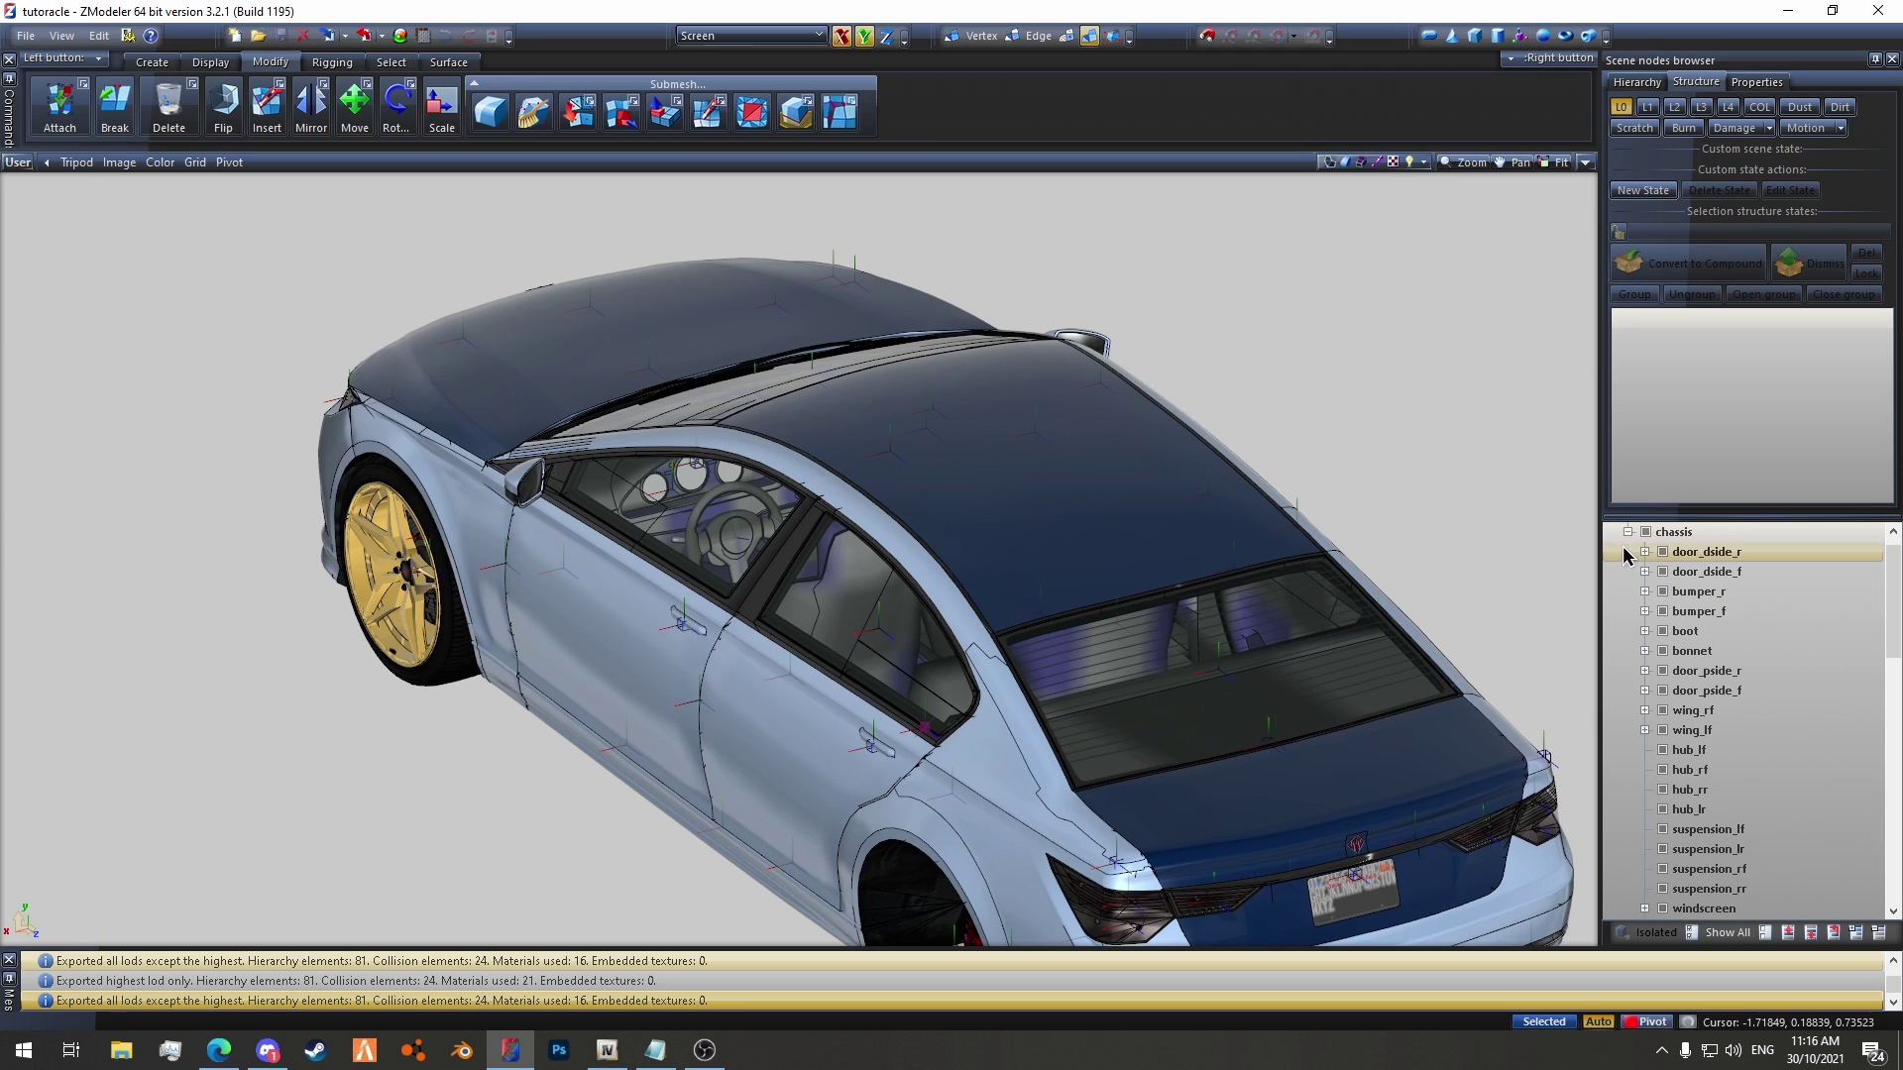
left_click(1765, 933)
scroll(1734, 752, "down", 6)
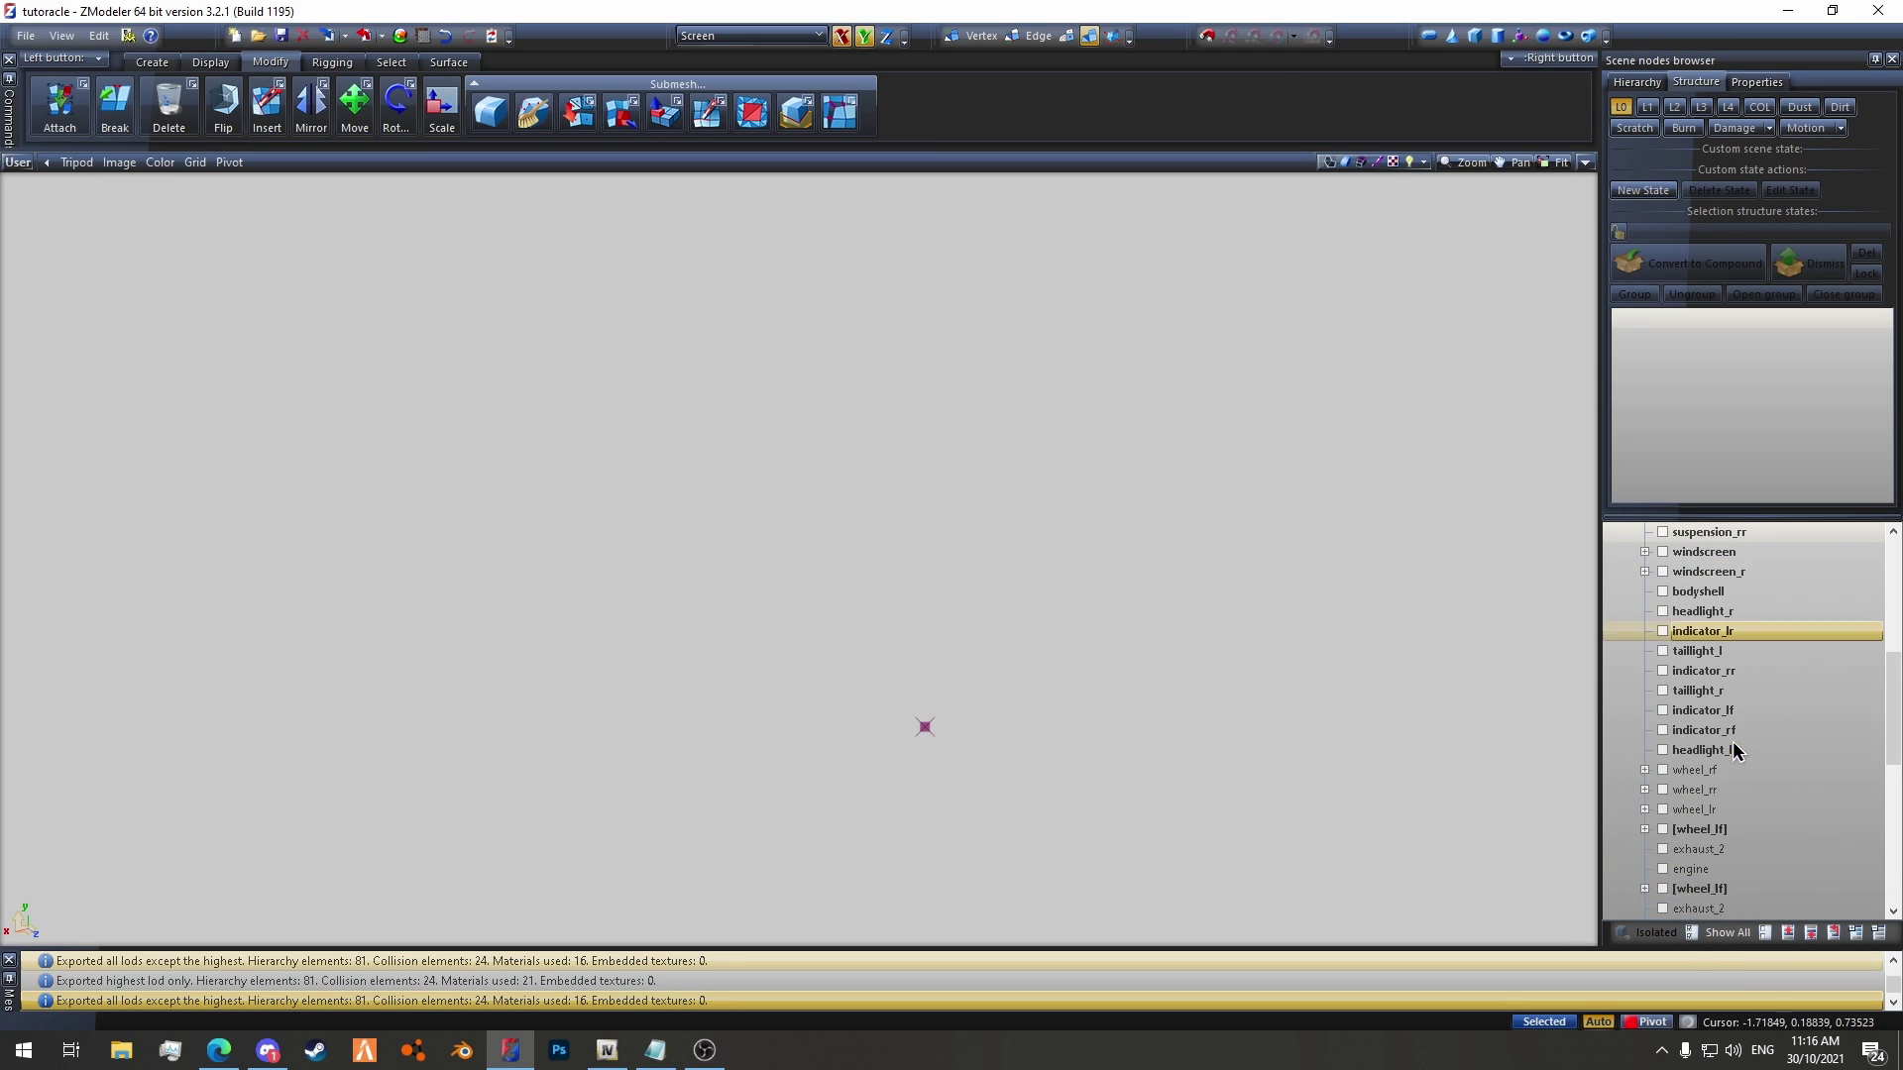
scroll(1729, 743, "down", 8)
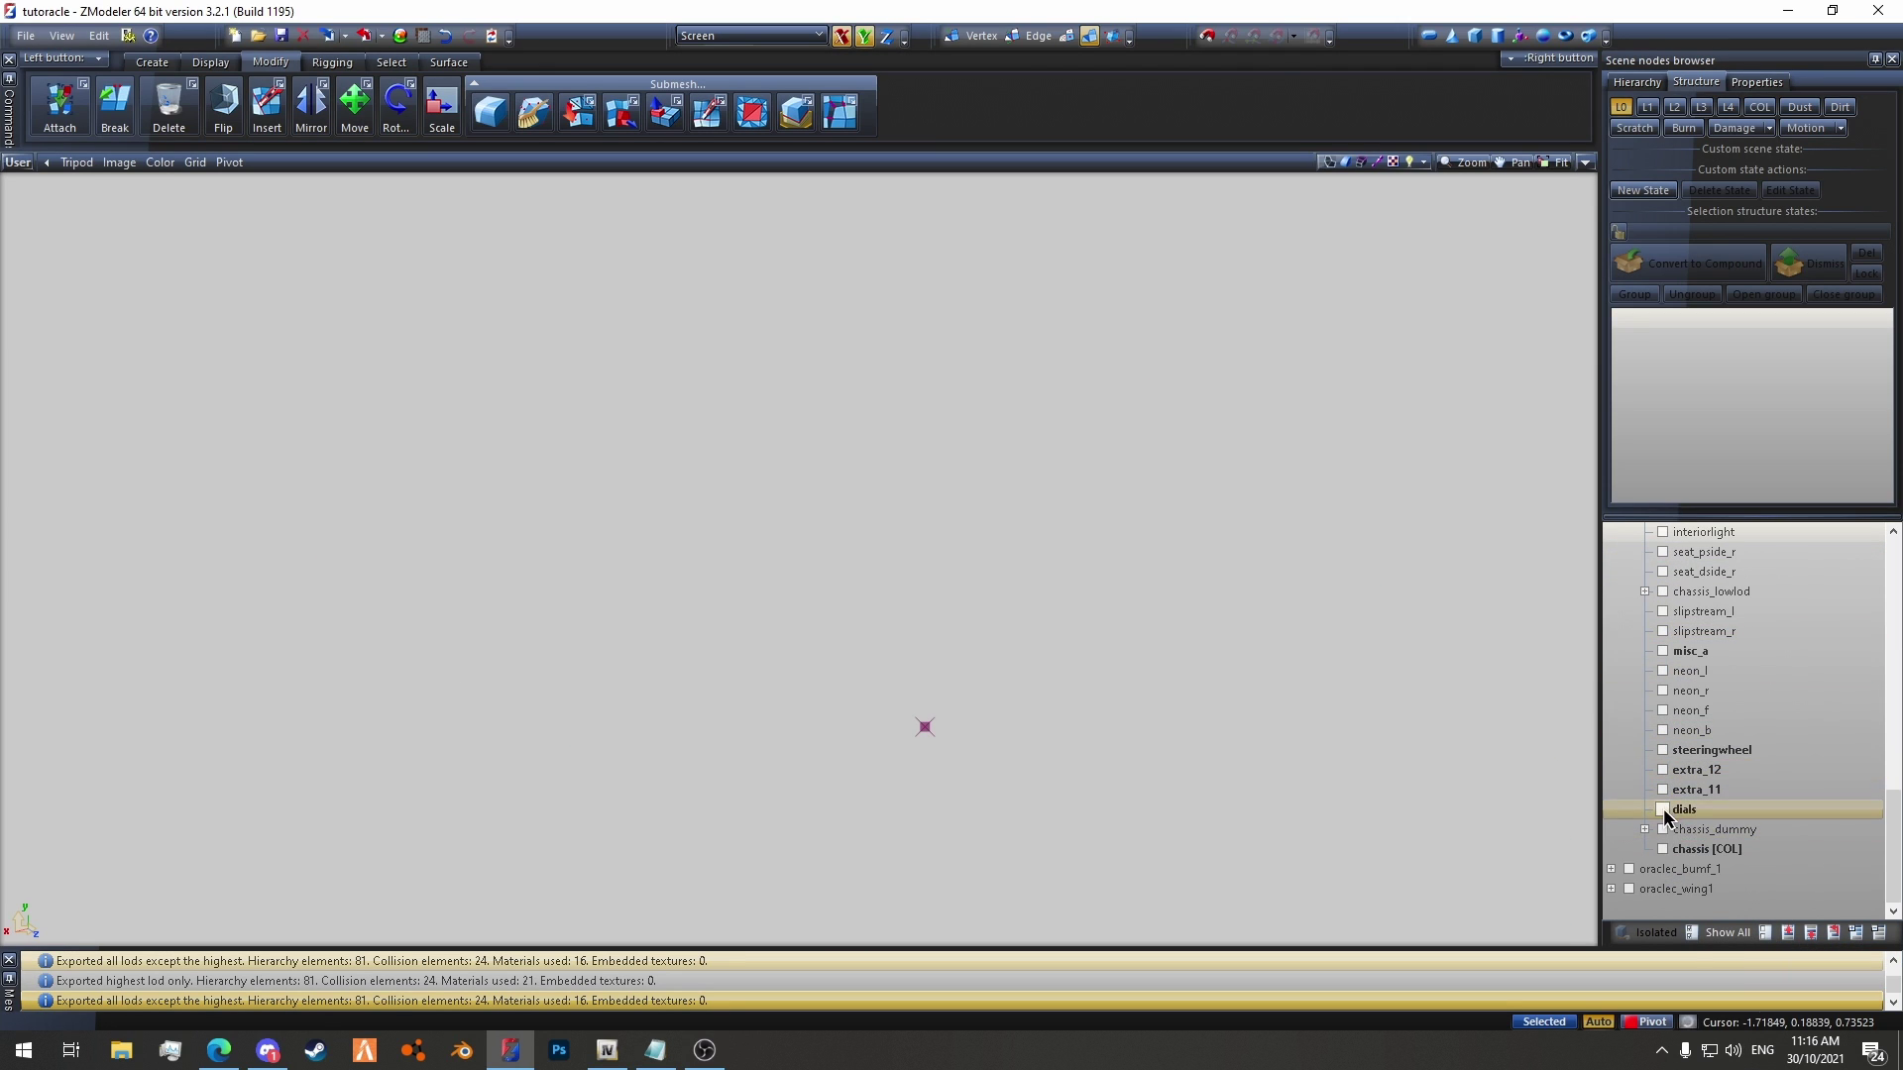
left_click_drag(1666, 814, 1753, 561)
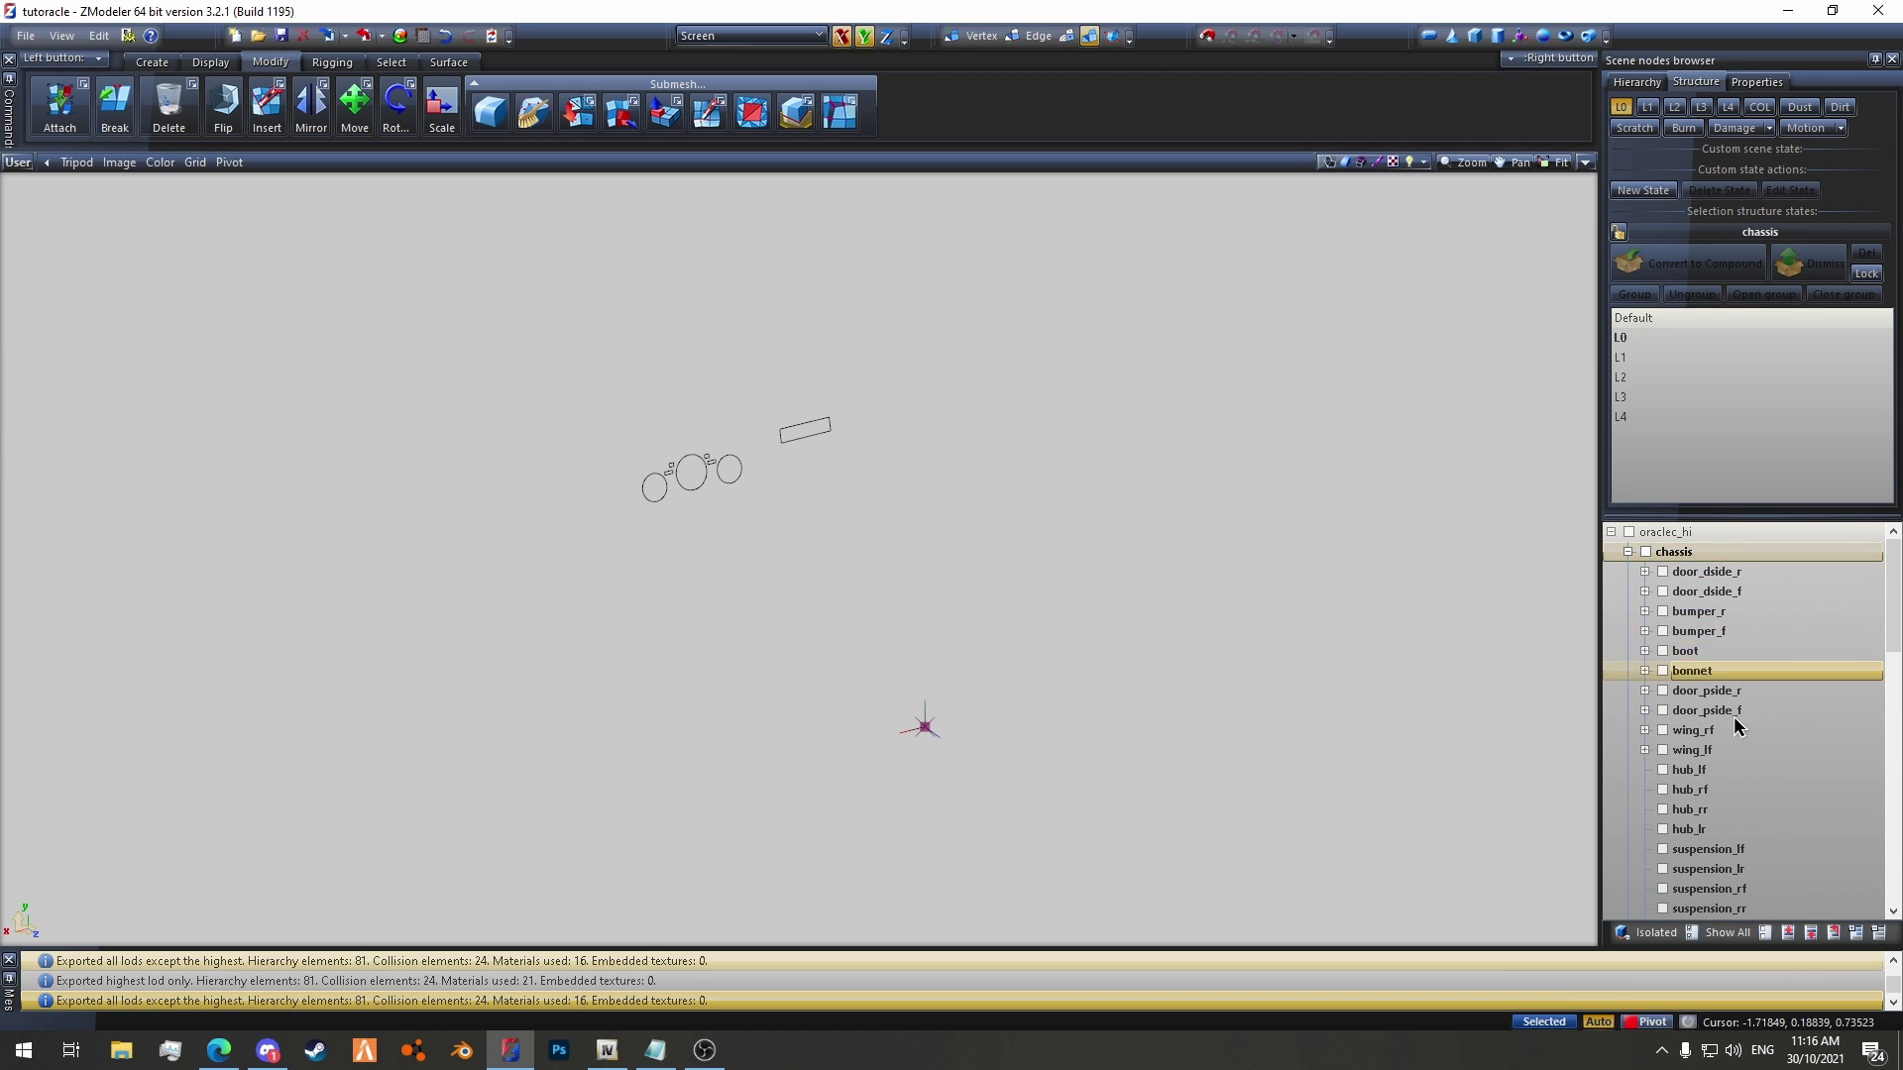
Step: Move the dials node to the beginning of the chassis node's children
scroll(1735, 721, "down", 8)
left_click_drag(1687, 848, 1770, 563)
scroll(1779, 639, "up", 4)
scroll(691, 400, "up", 2)
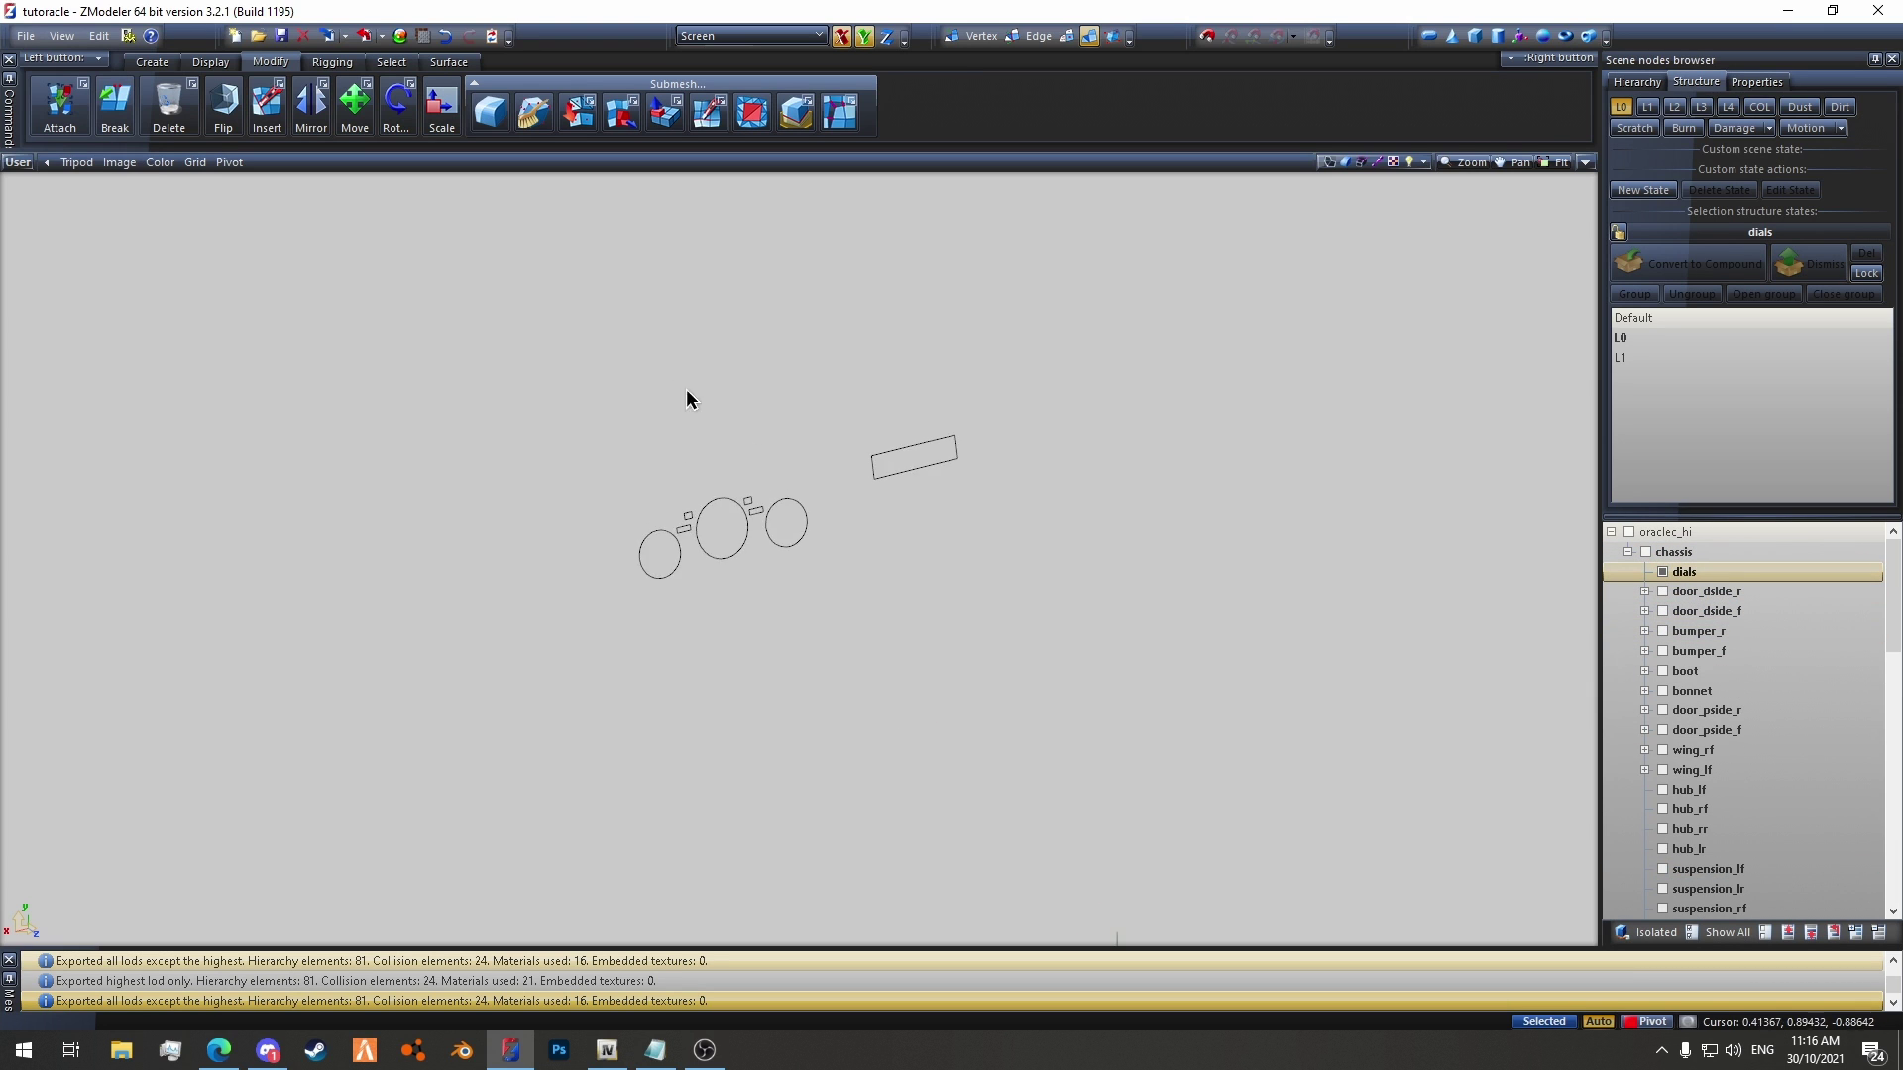
Step: Select the dials mesh and open the properties of its script_rt_schafter_dials material from the Material Browser
left_click_drag(1198, 672, 92, 172)
left_click(400, 36)
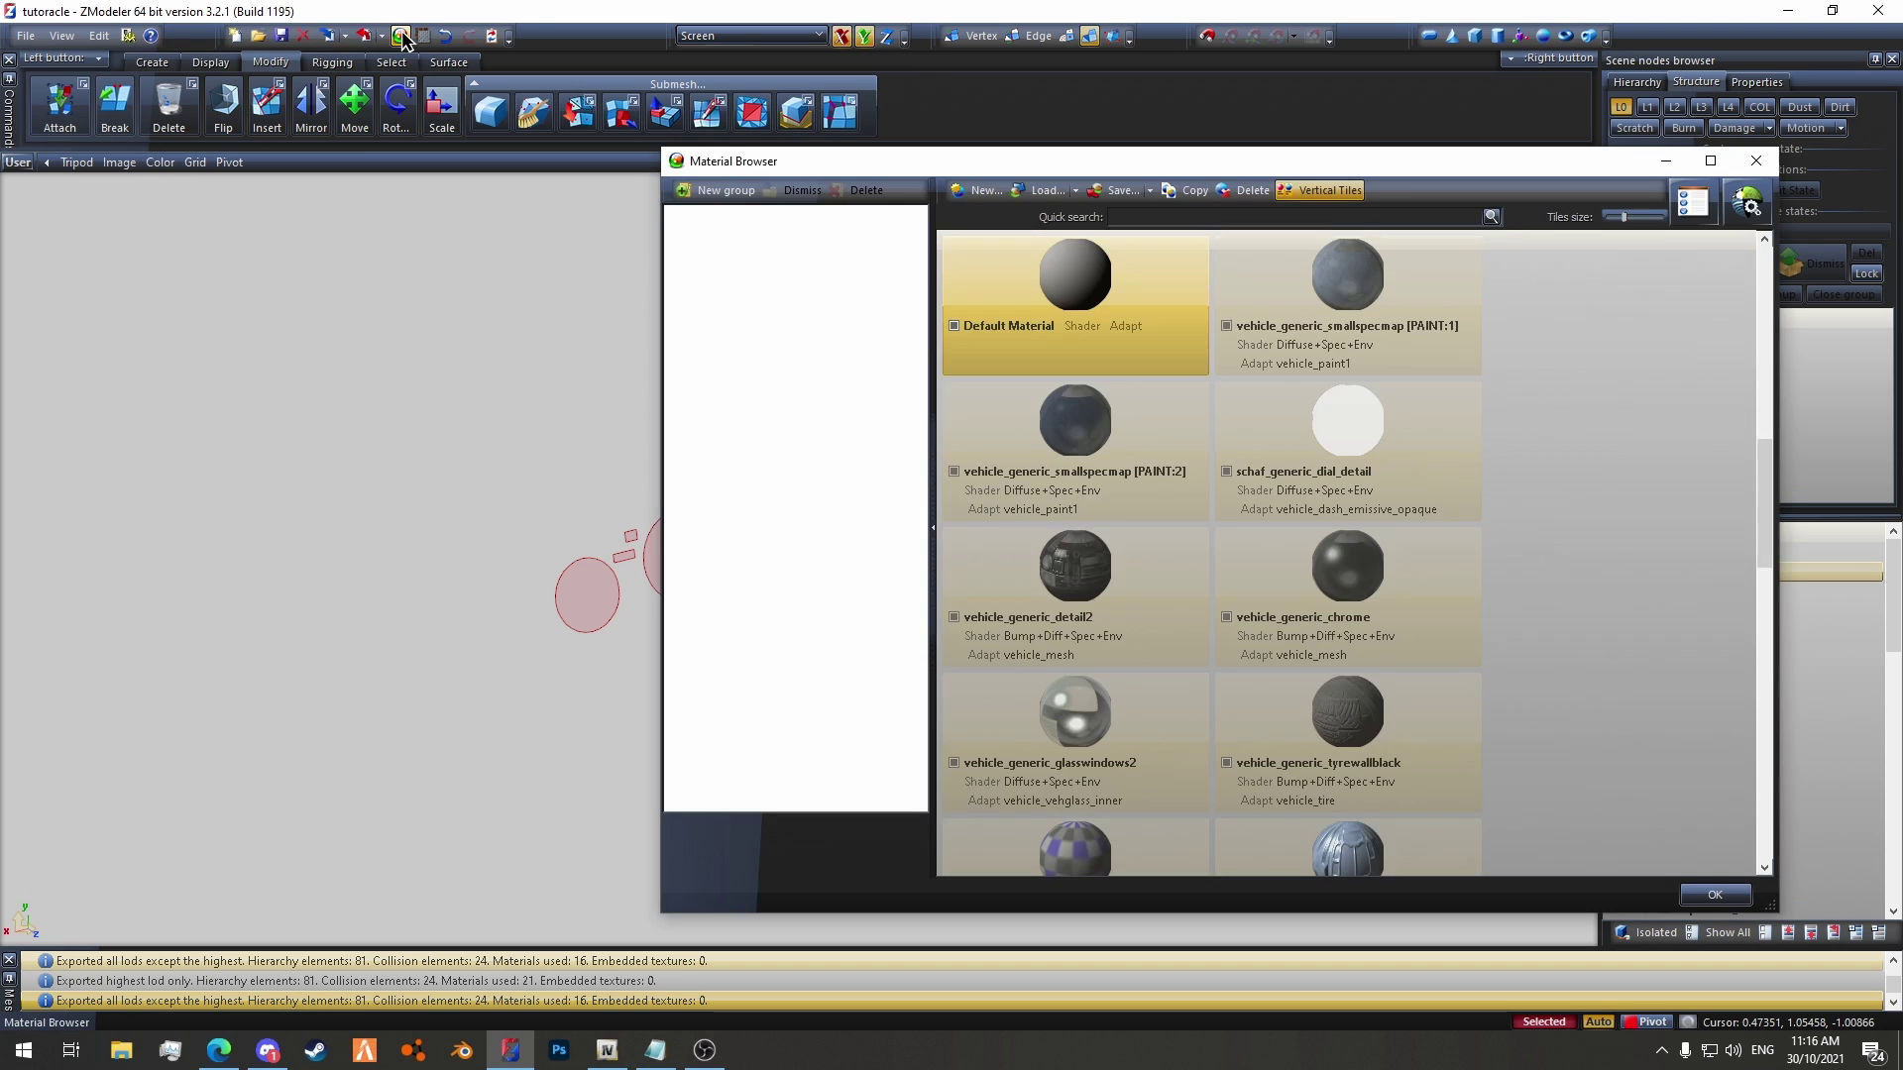
left_click_drag(912, 168, 190, 573)
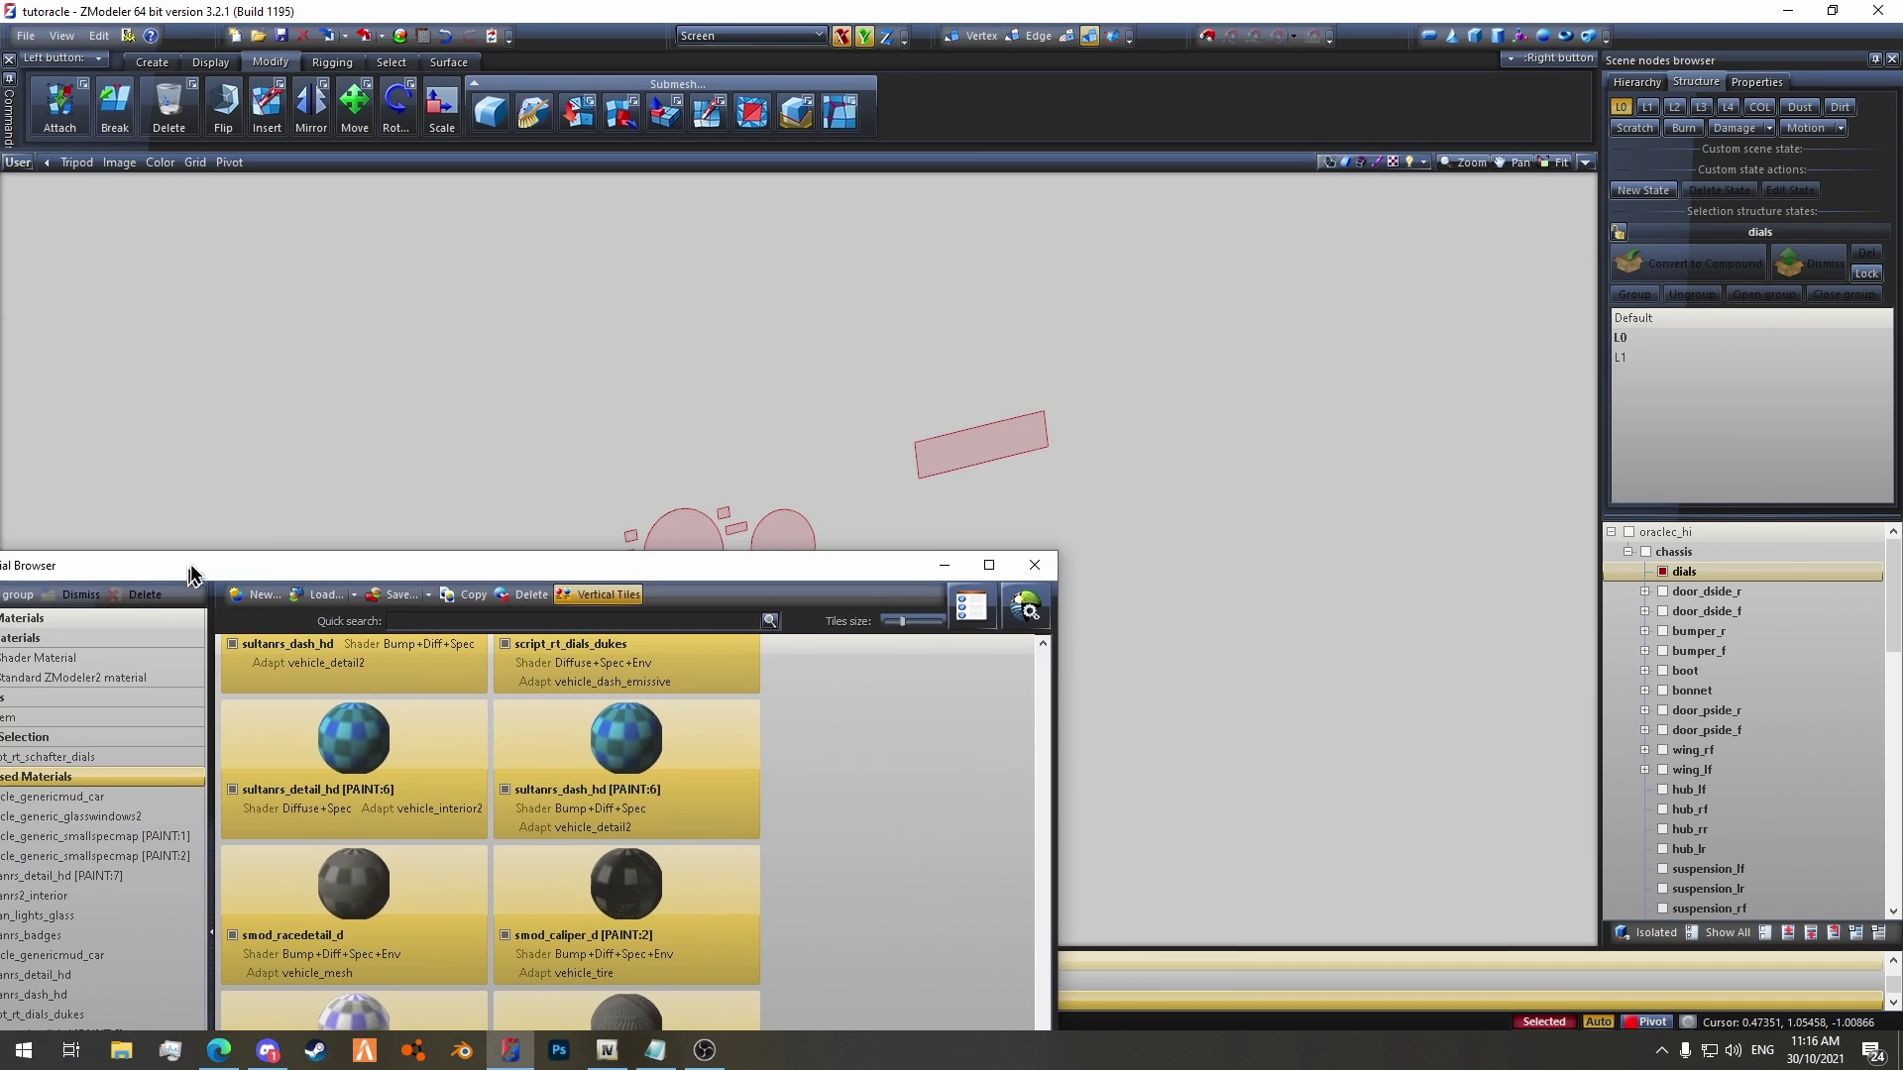
left_click_drag(1189, 328, 892, 505)
left_click(769, 527)
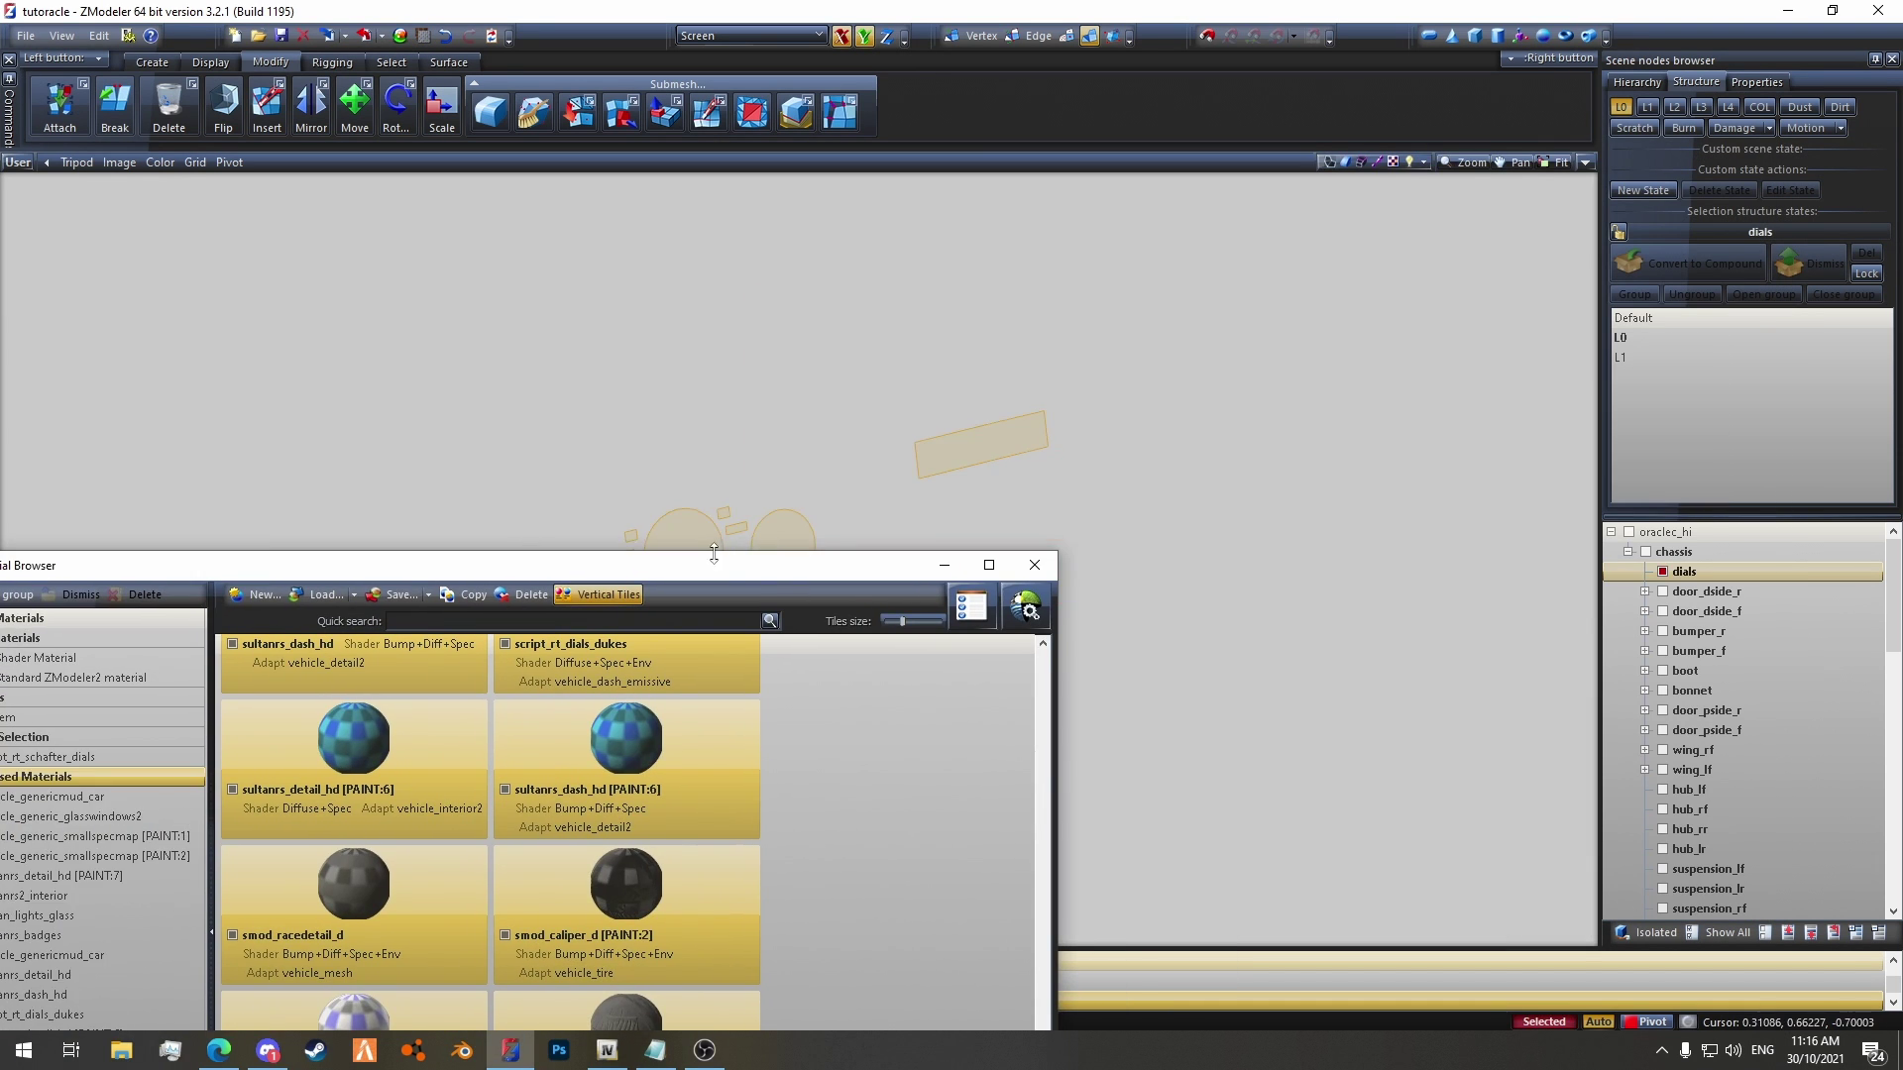
left_click_drag(702, 572, 916, 239)
left_click(321, 425)
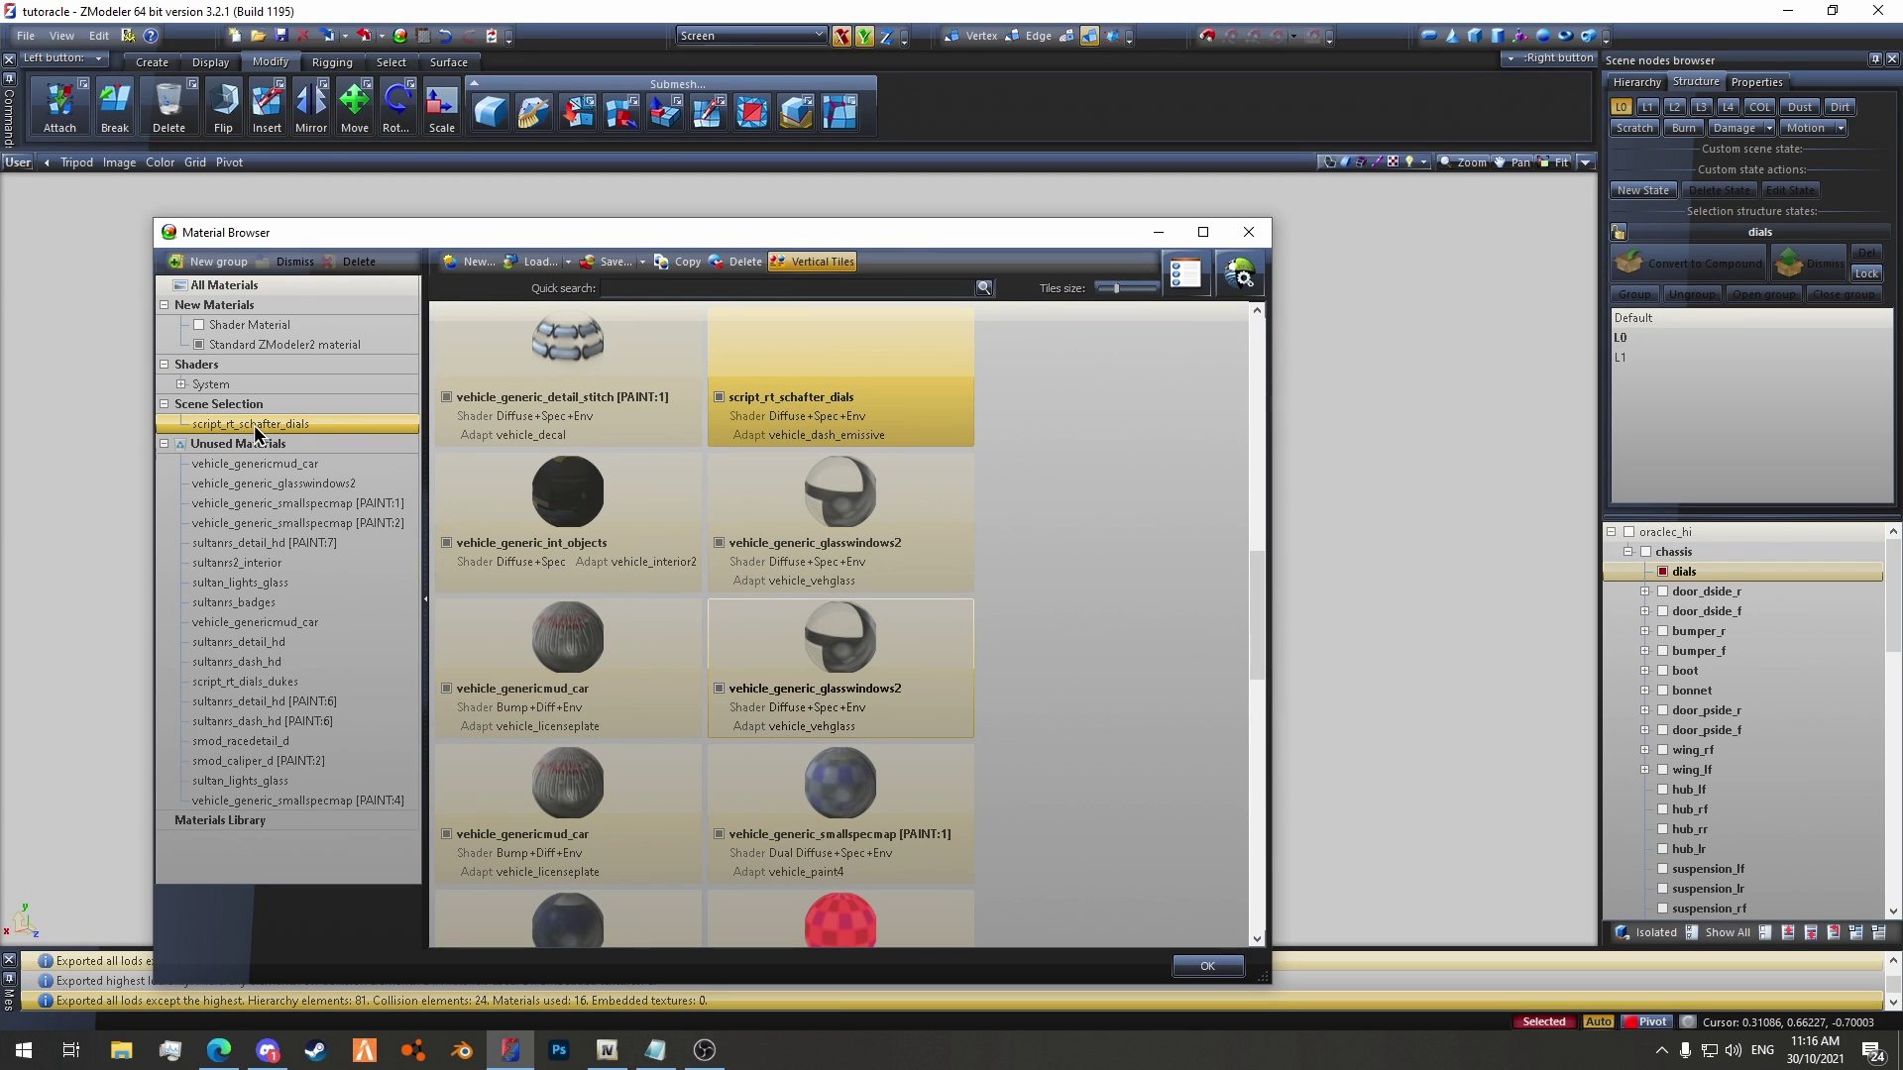
double_click(859, 381)
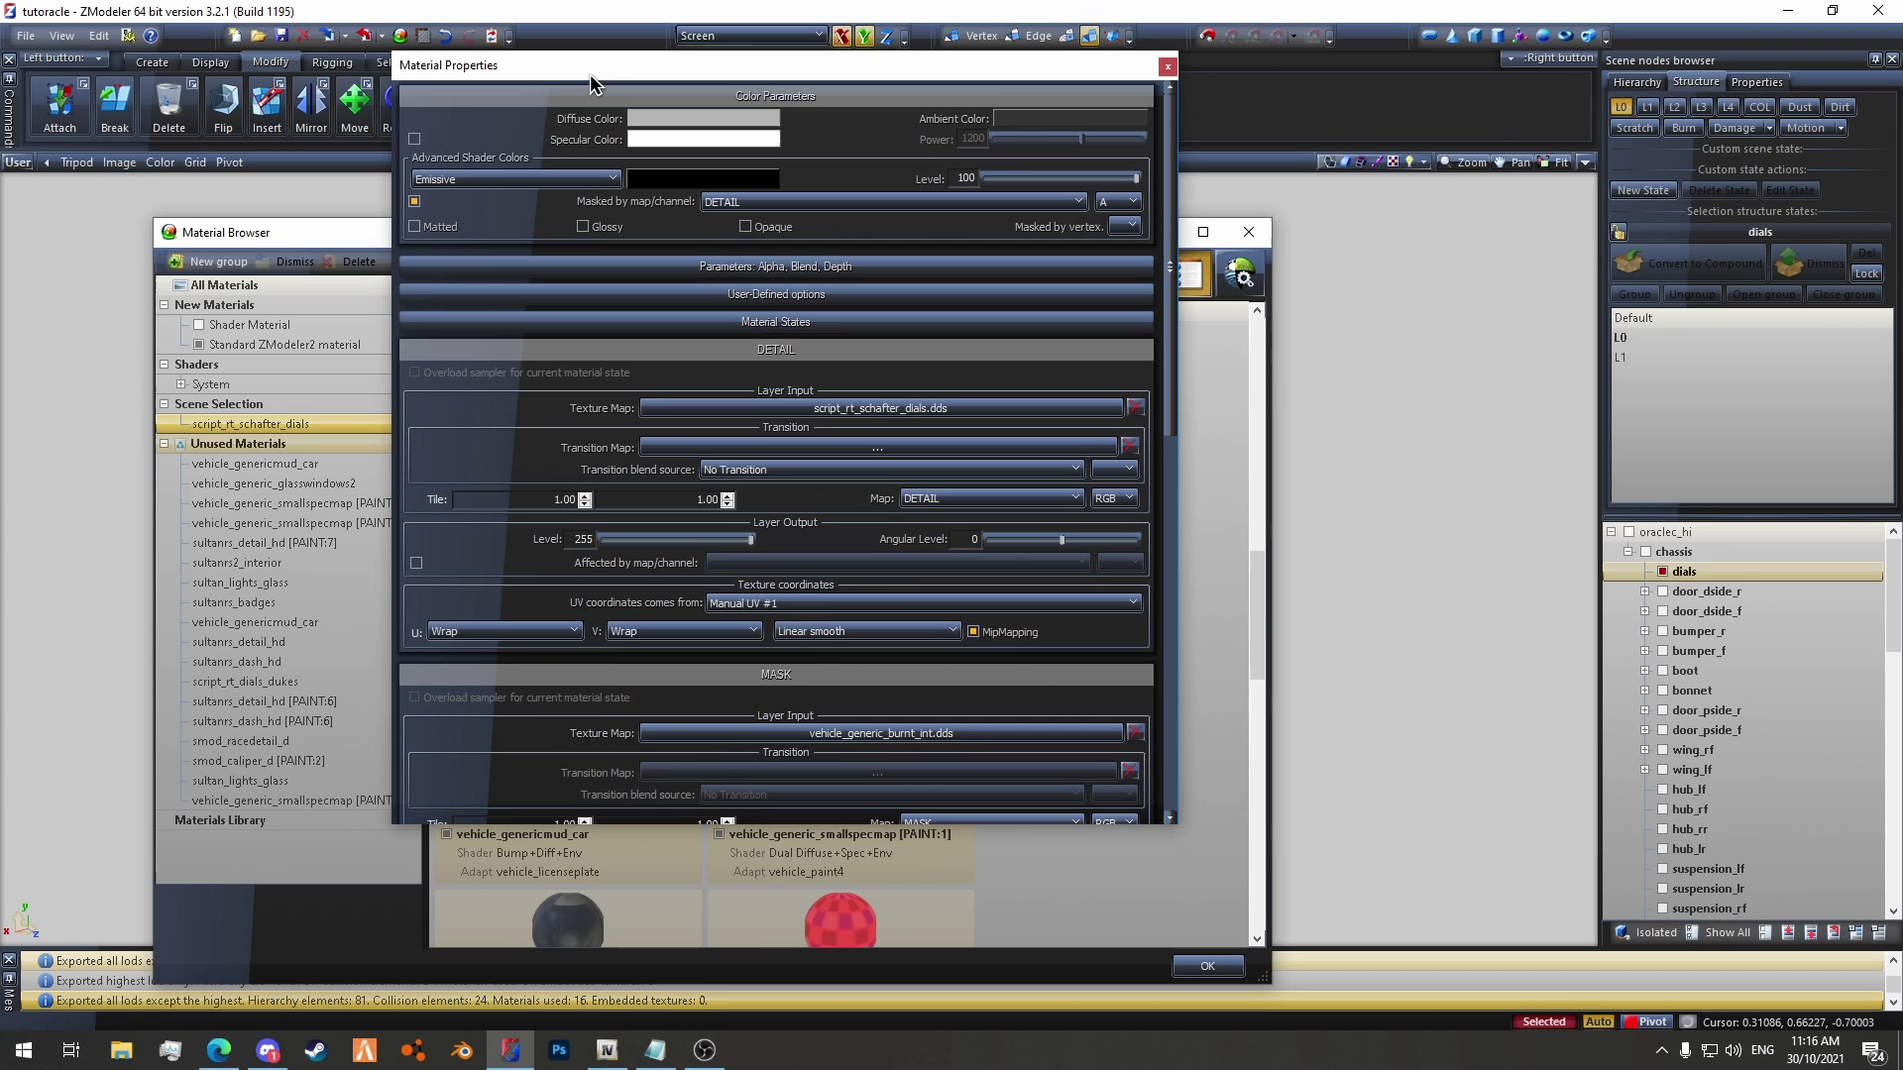
Step: Replace the material's DETAIL texture with script_rt_schafter_dials.png and close the material properties
left_click(996, 410)
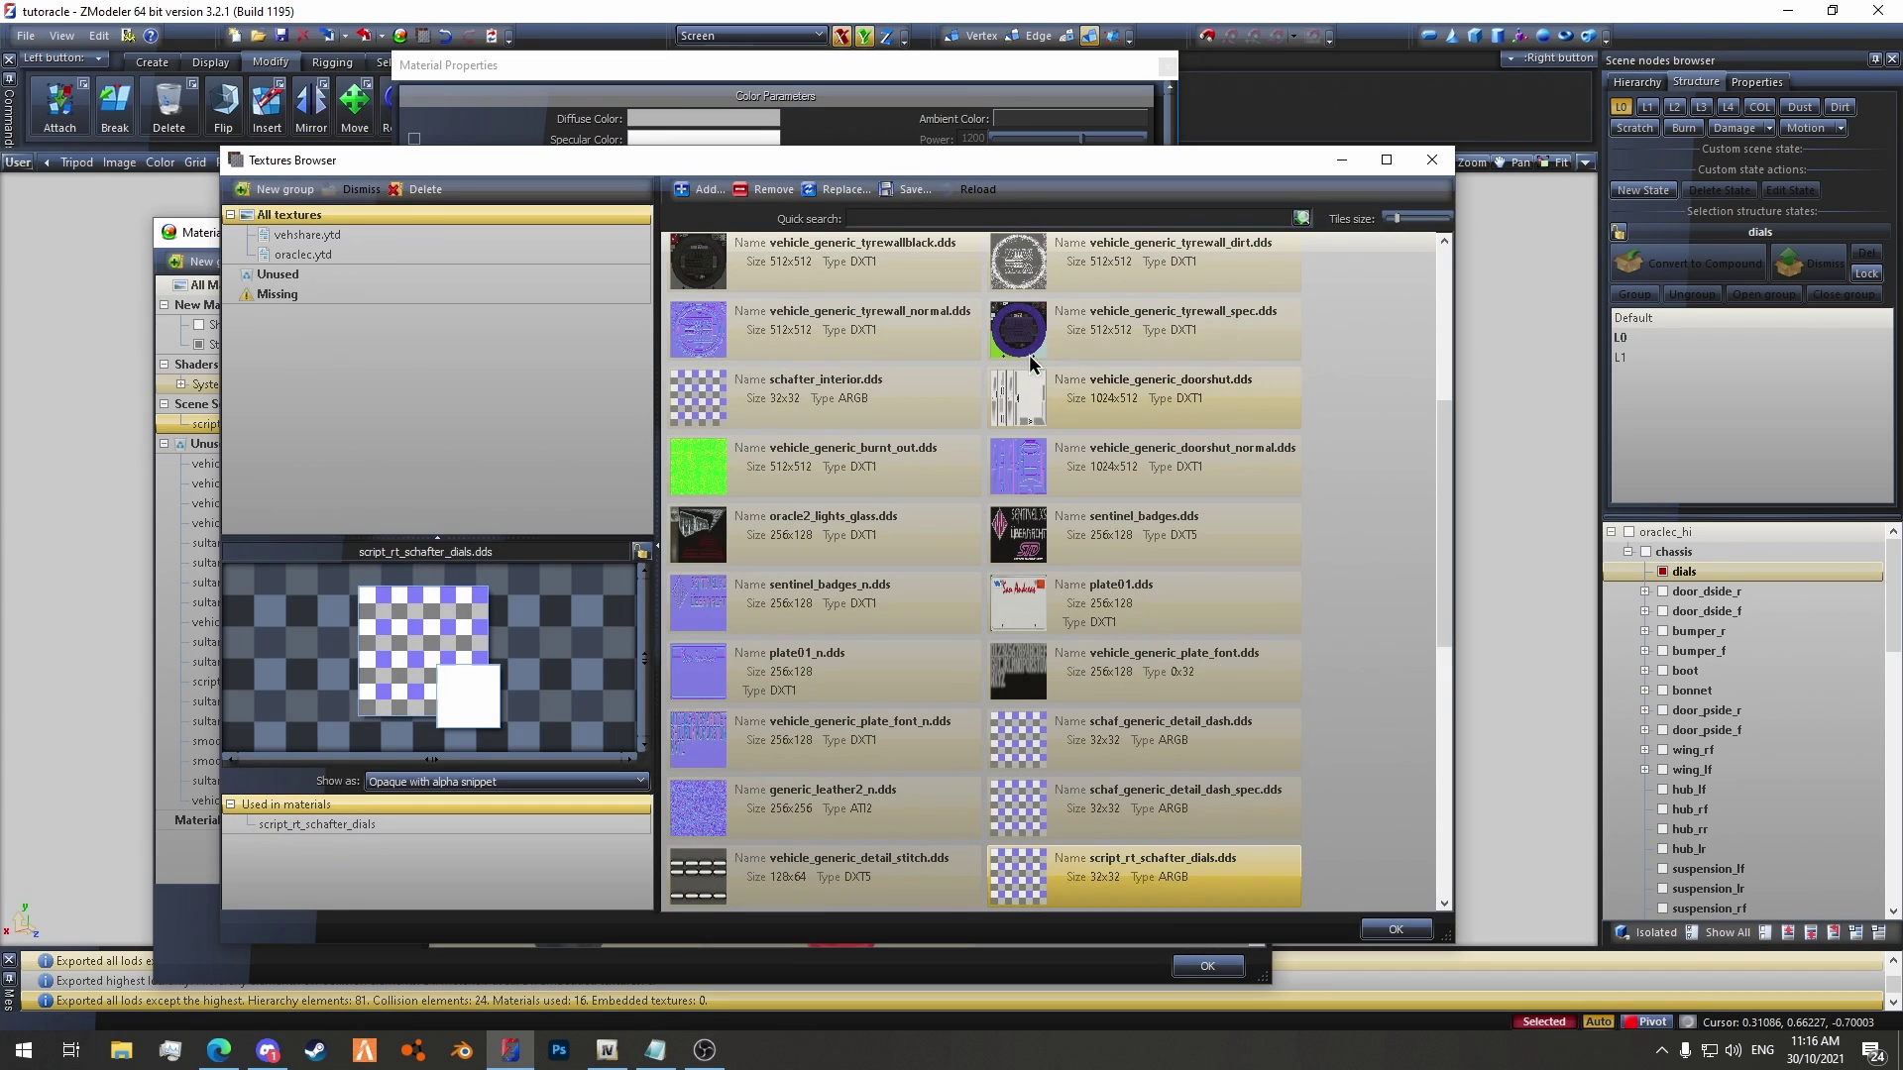
left_click(841, 189)
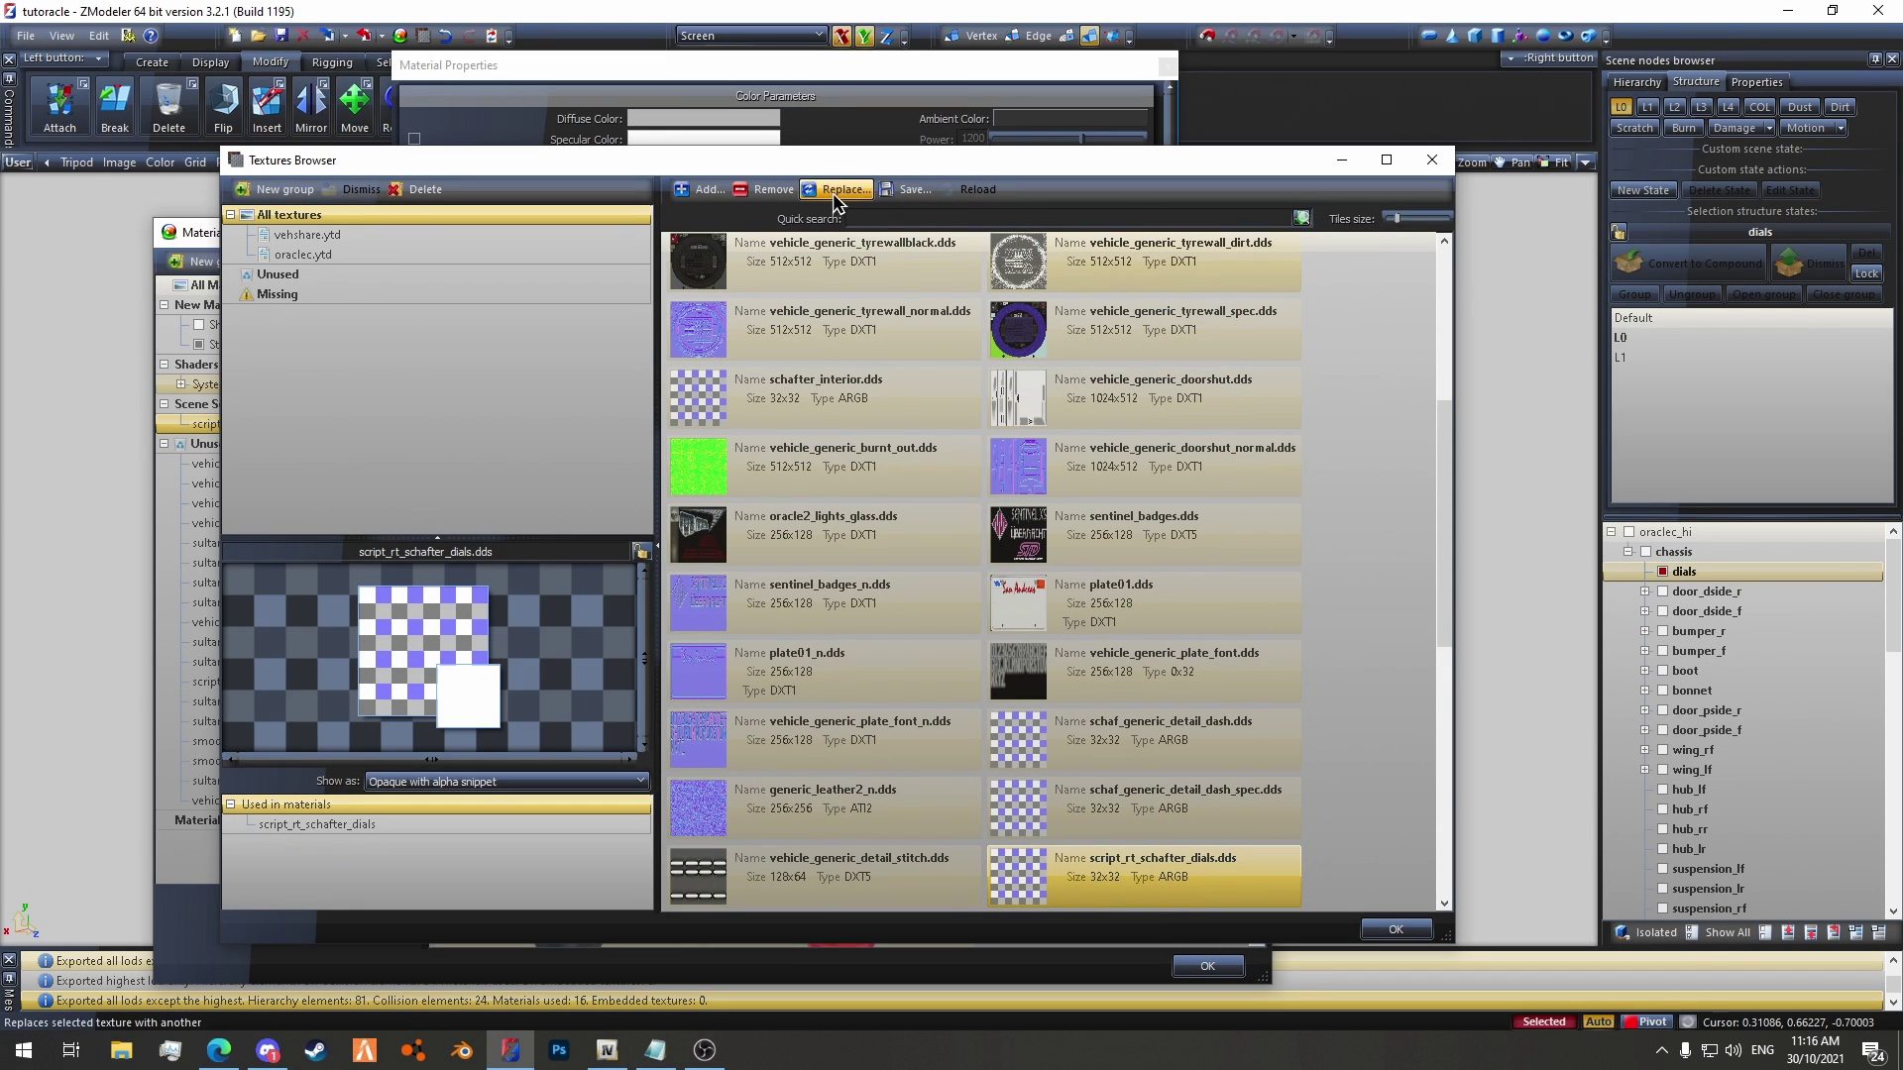
left_click(1130, 446)
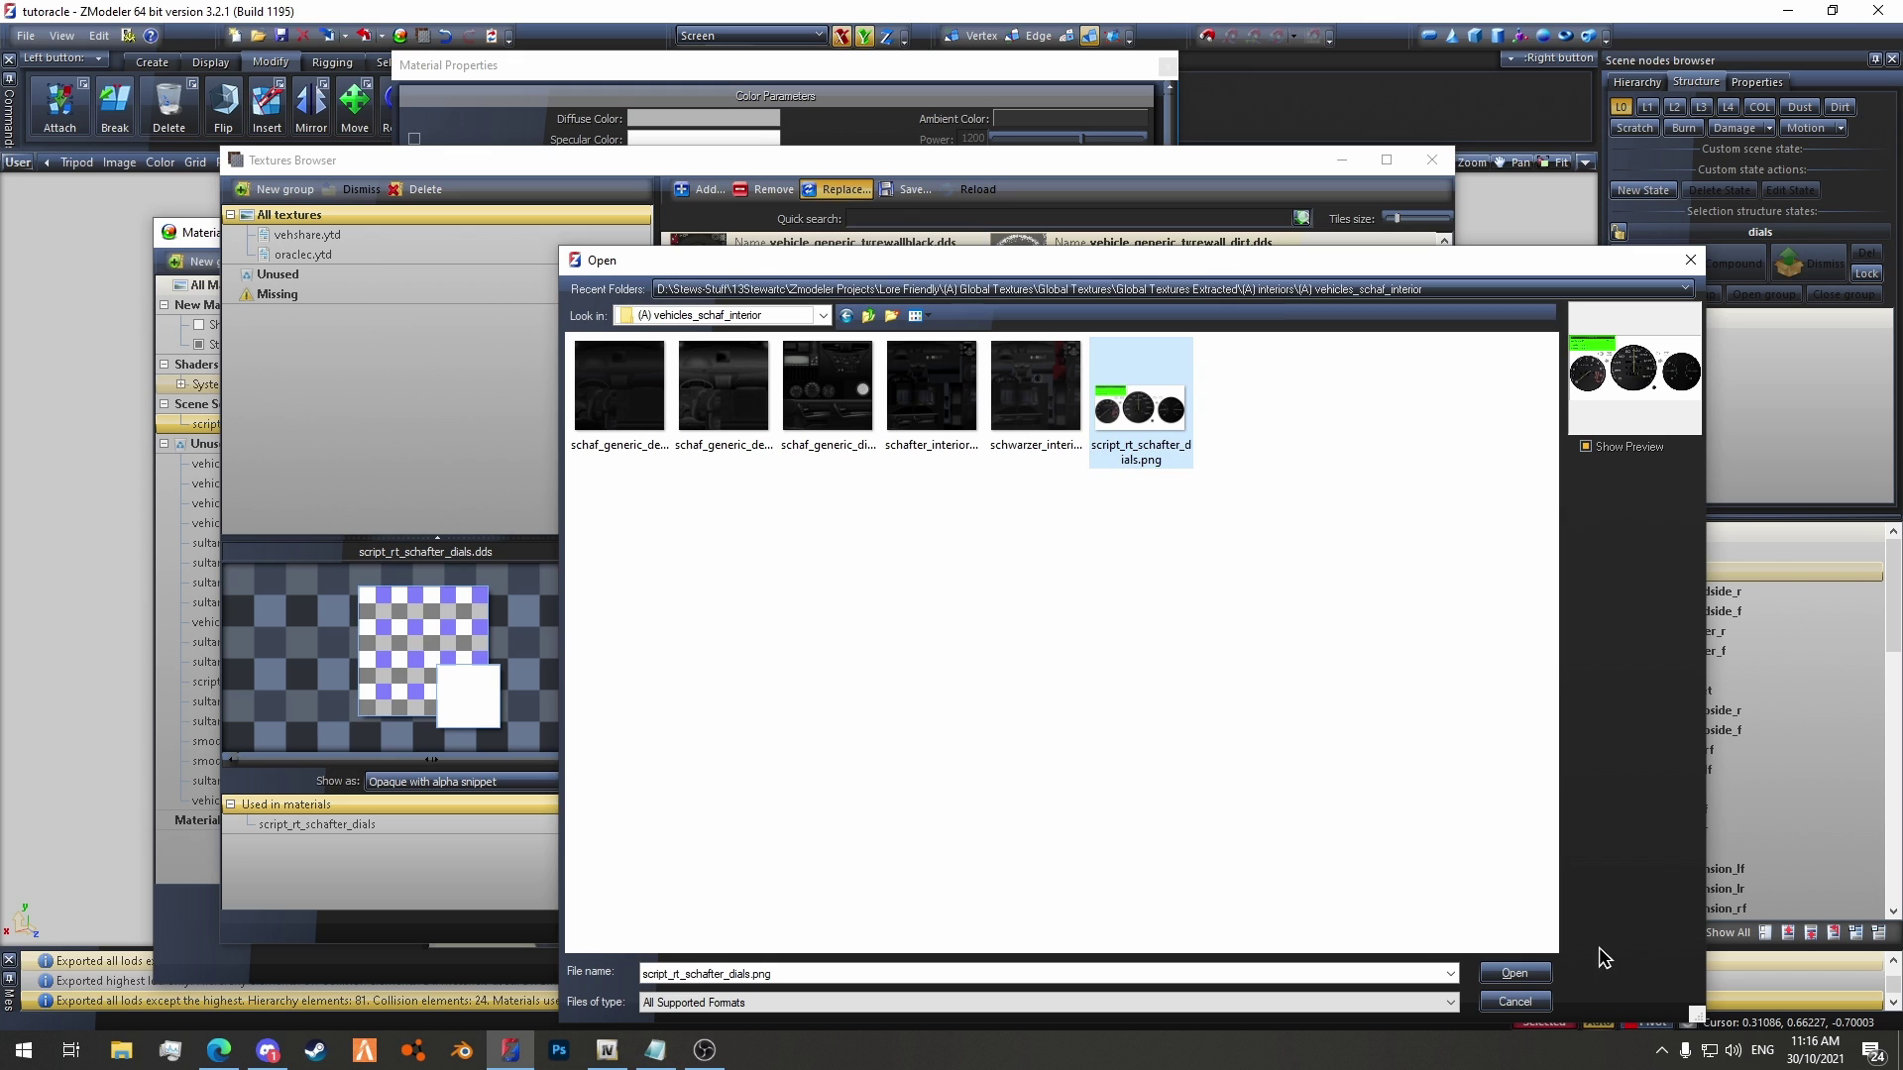
left_click(1515, 974)
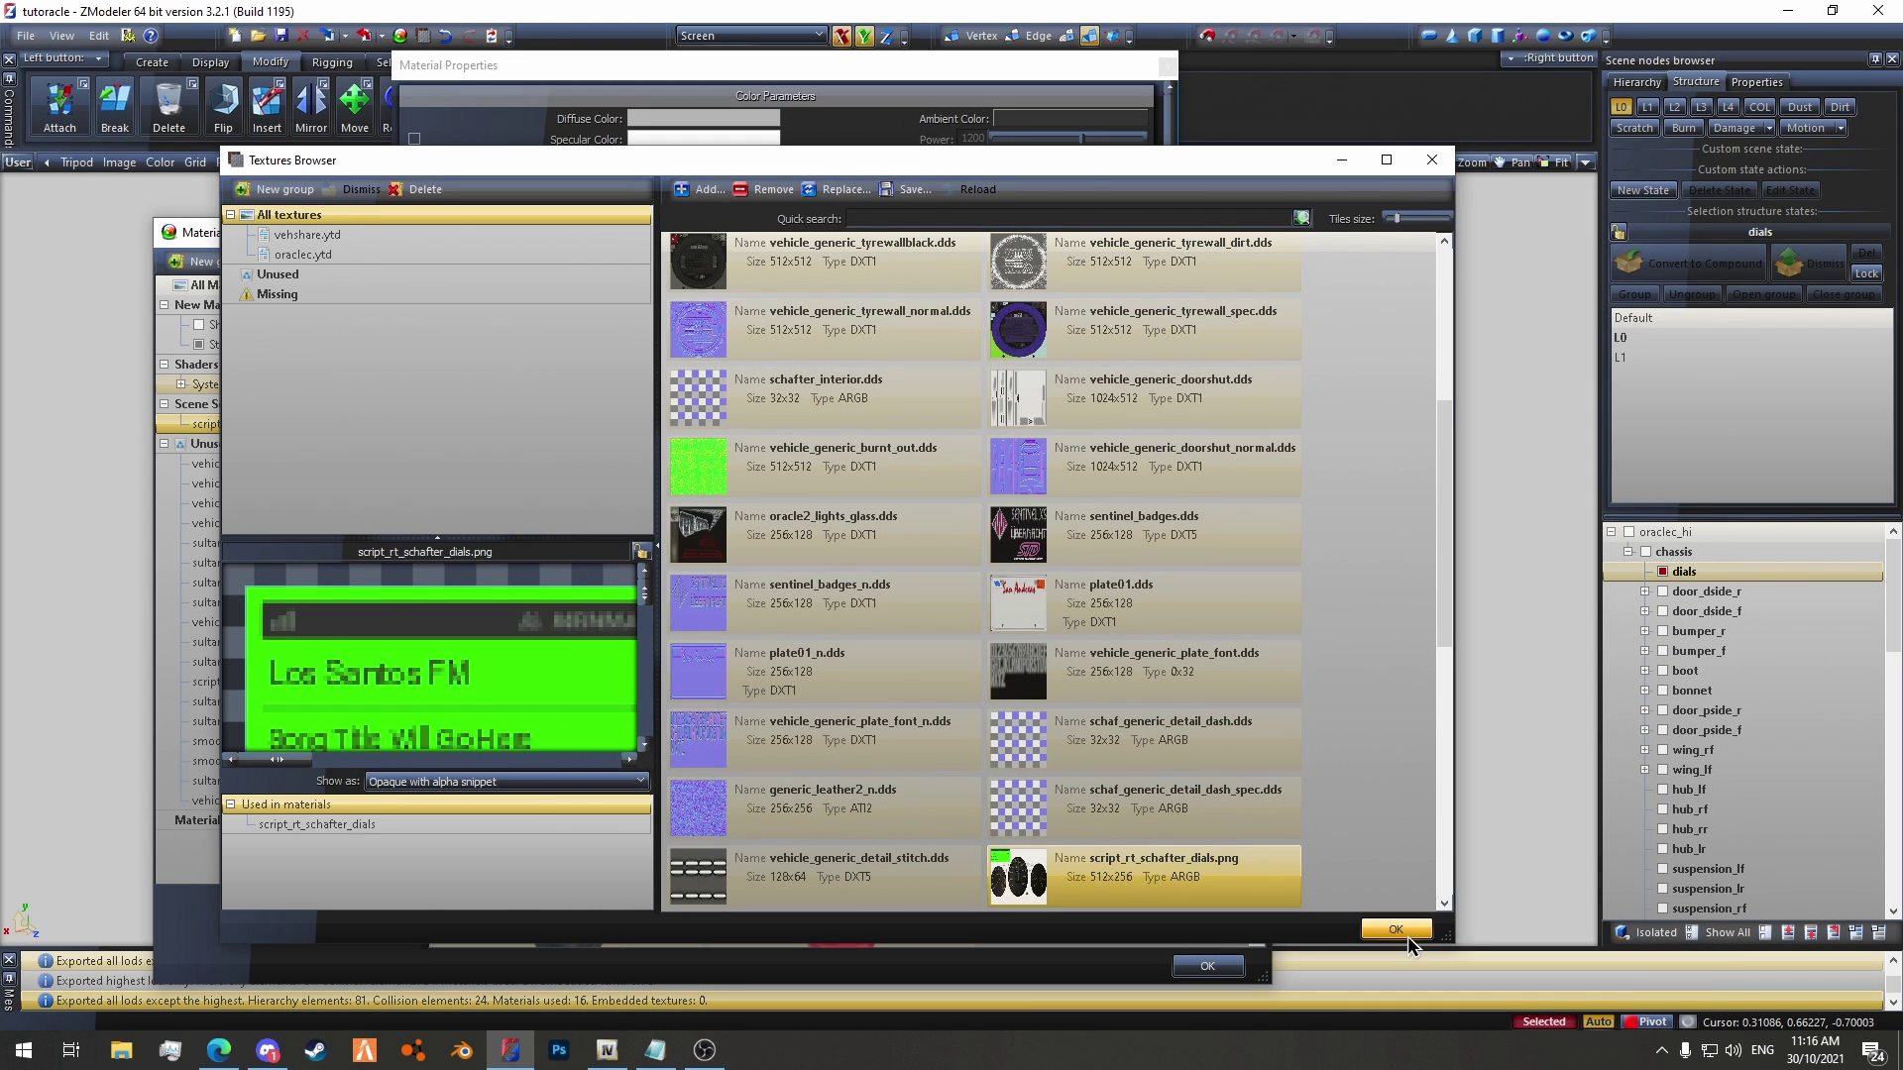
left_click(1407, 936)
left_click(1168, 66)
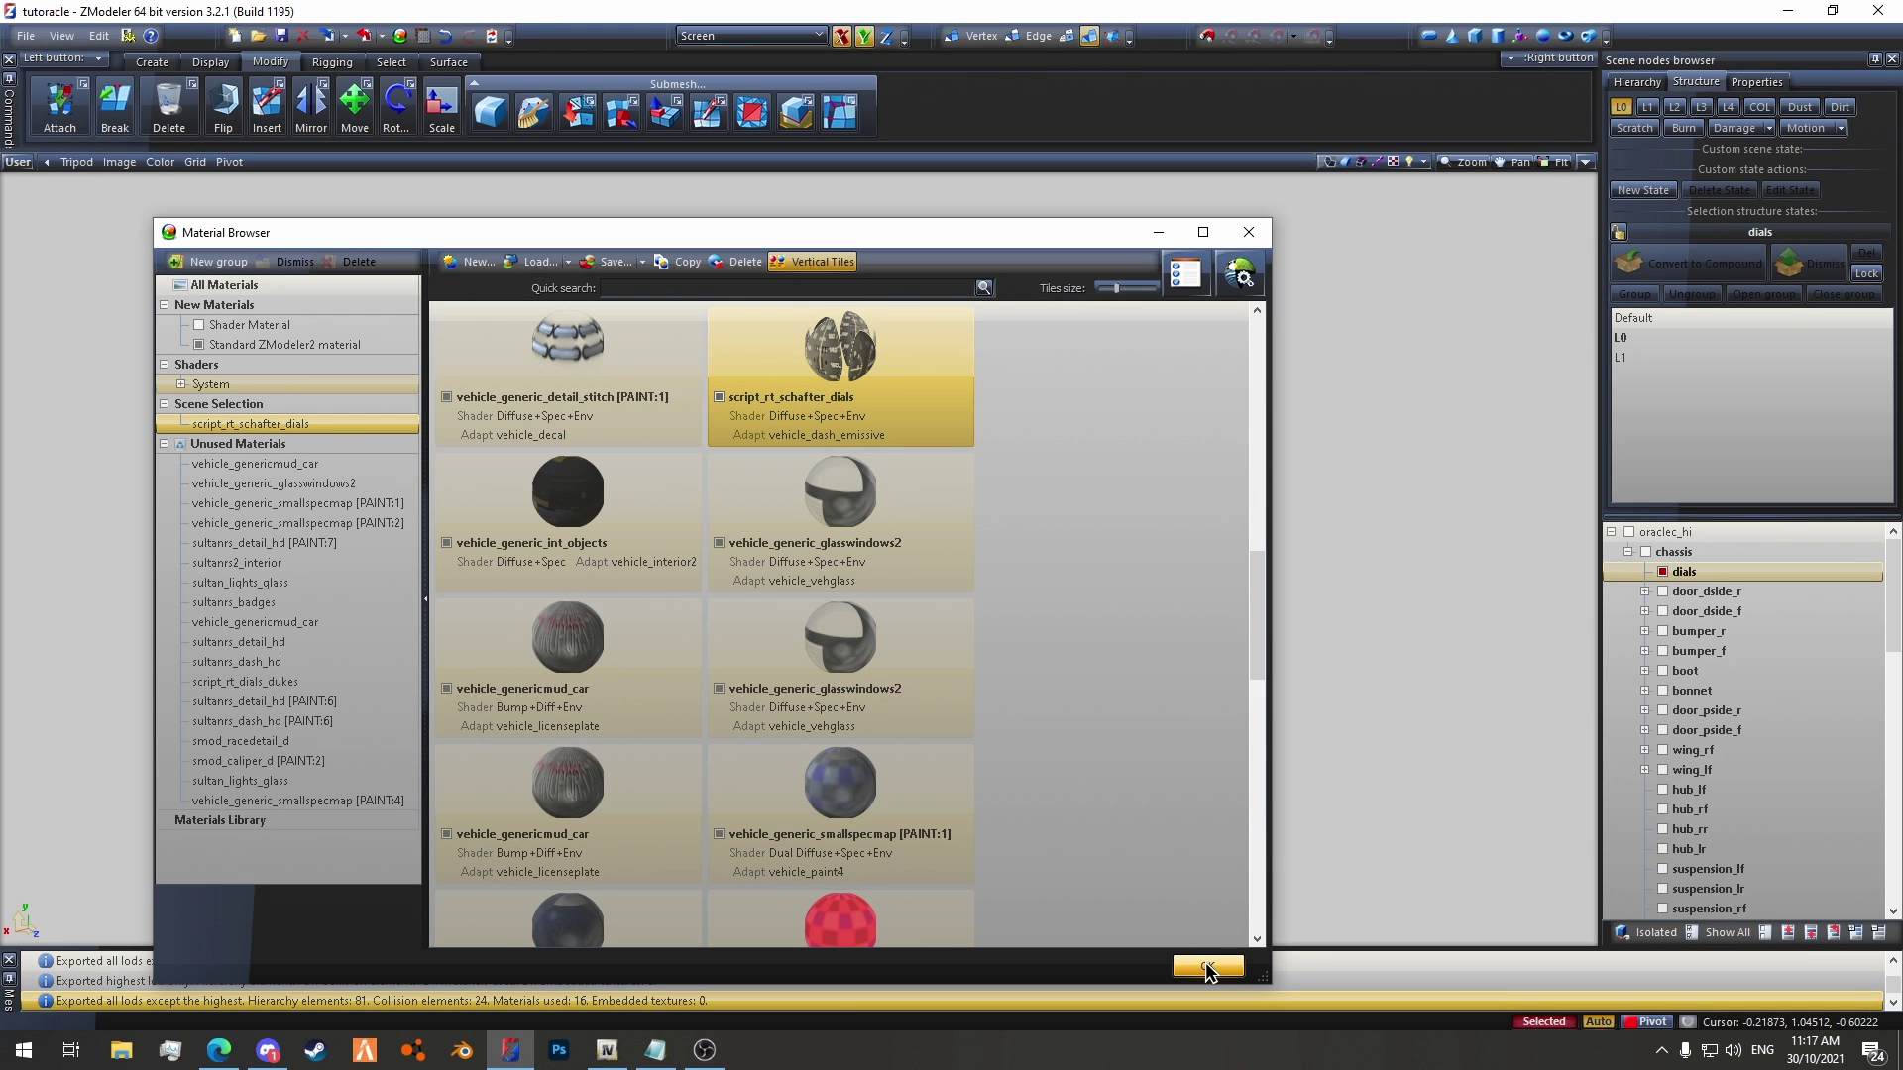
Step: Switch to File Explorer, open the recent file script_rt_schafter_dials.png in Paint and examine its radio display and gauges
left_click(119, 1052)
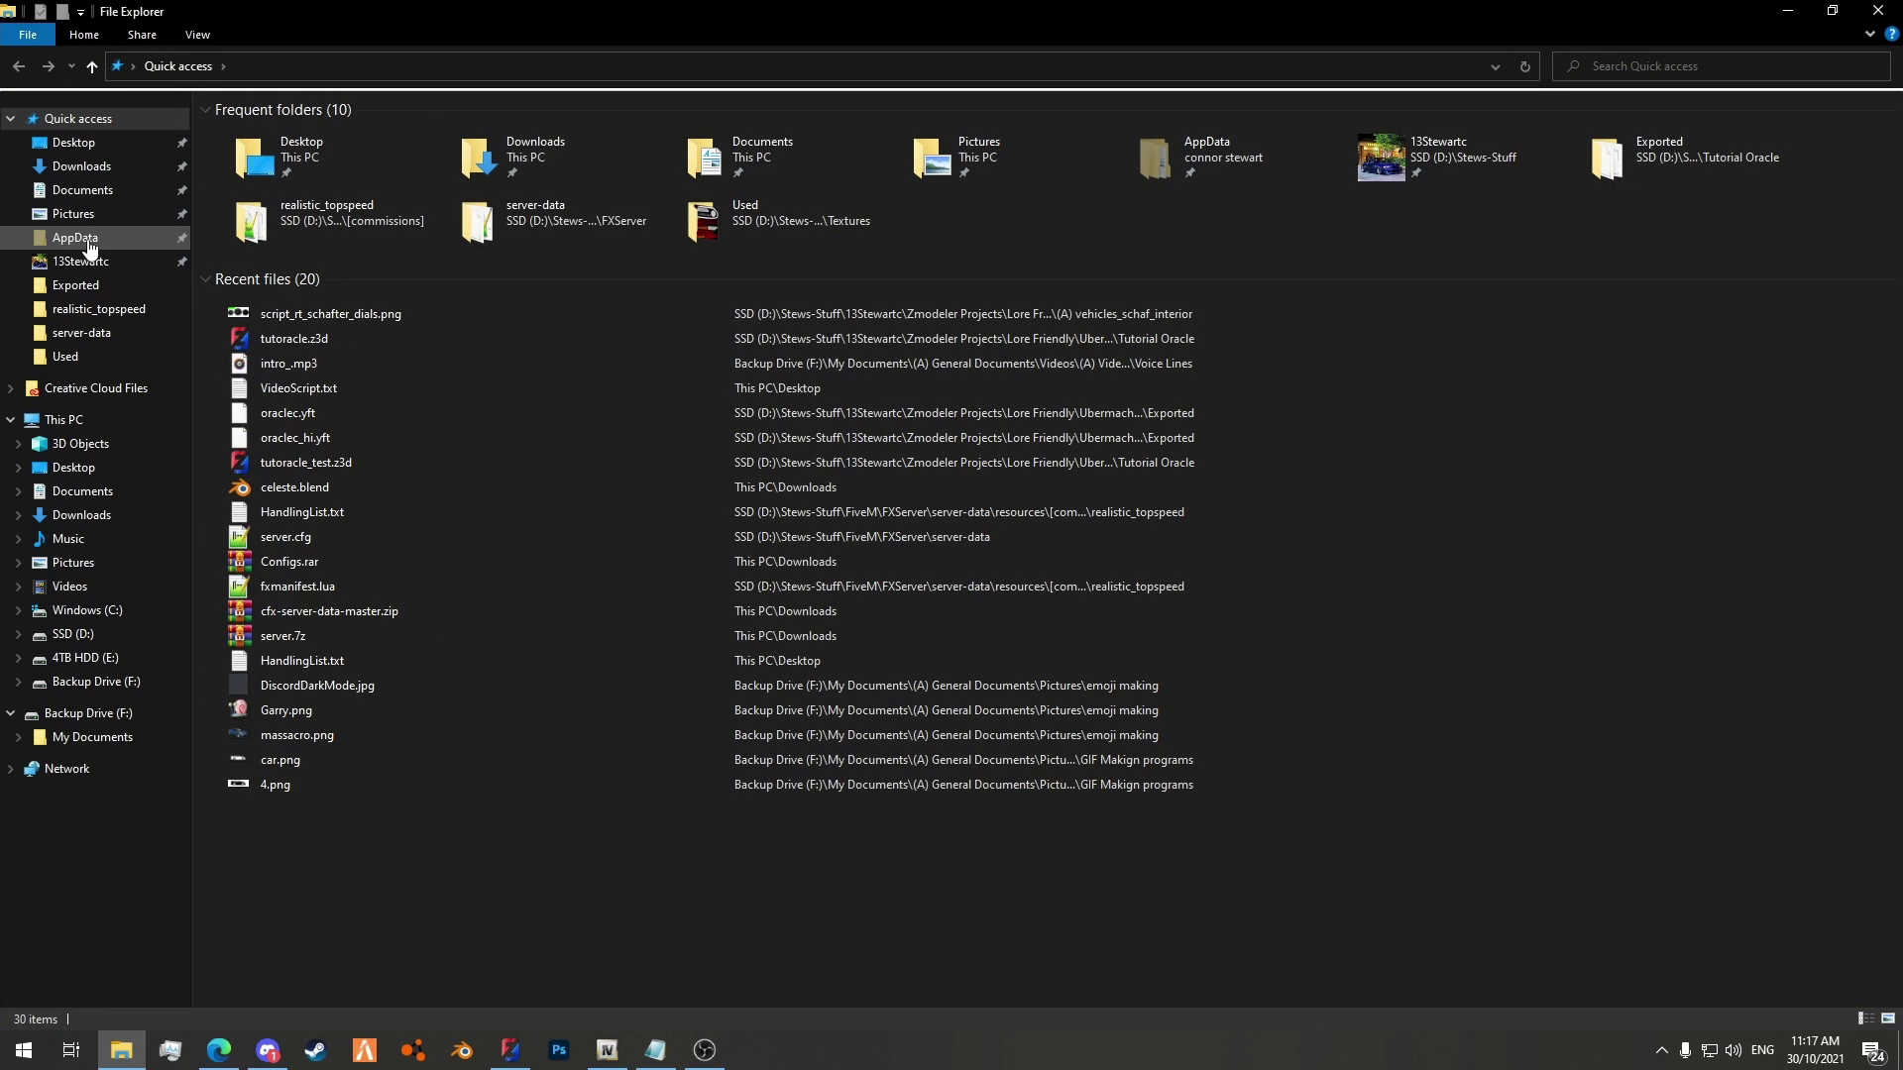
right_click(409, 317)
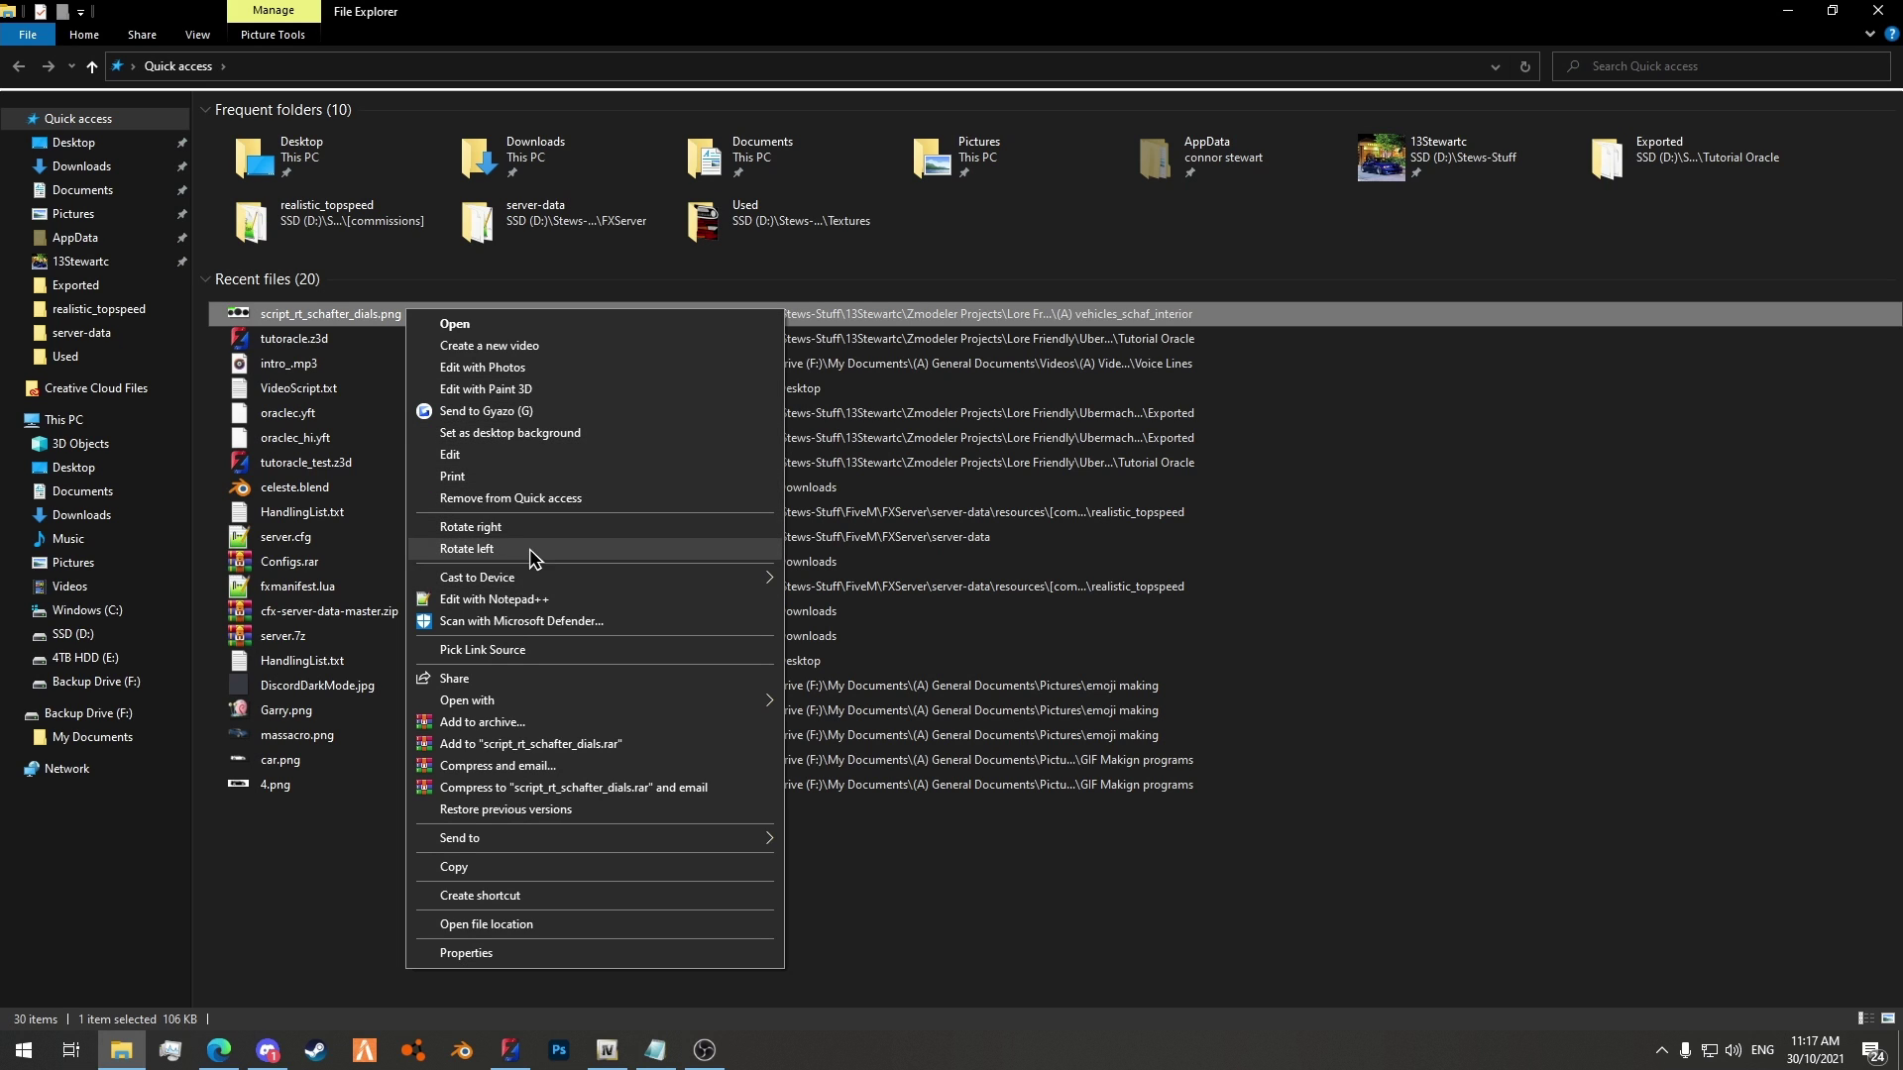
left_click(509, 455)
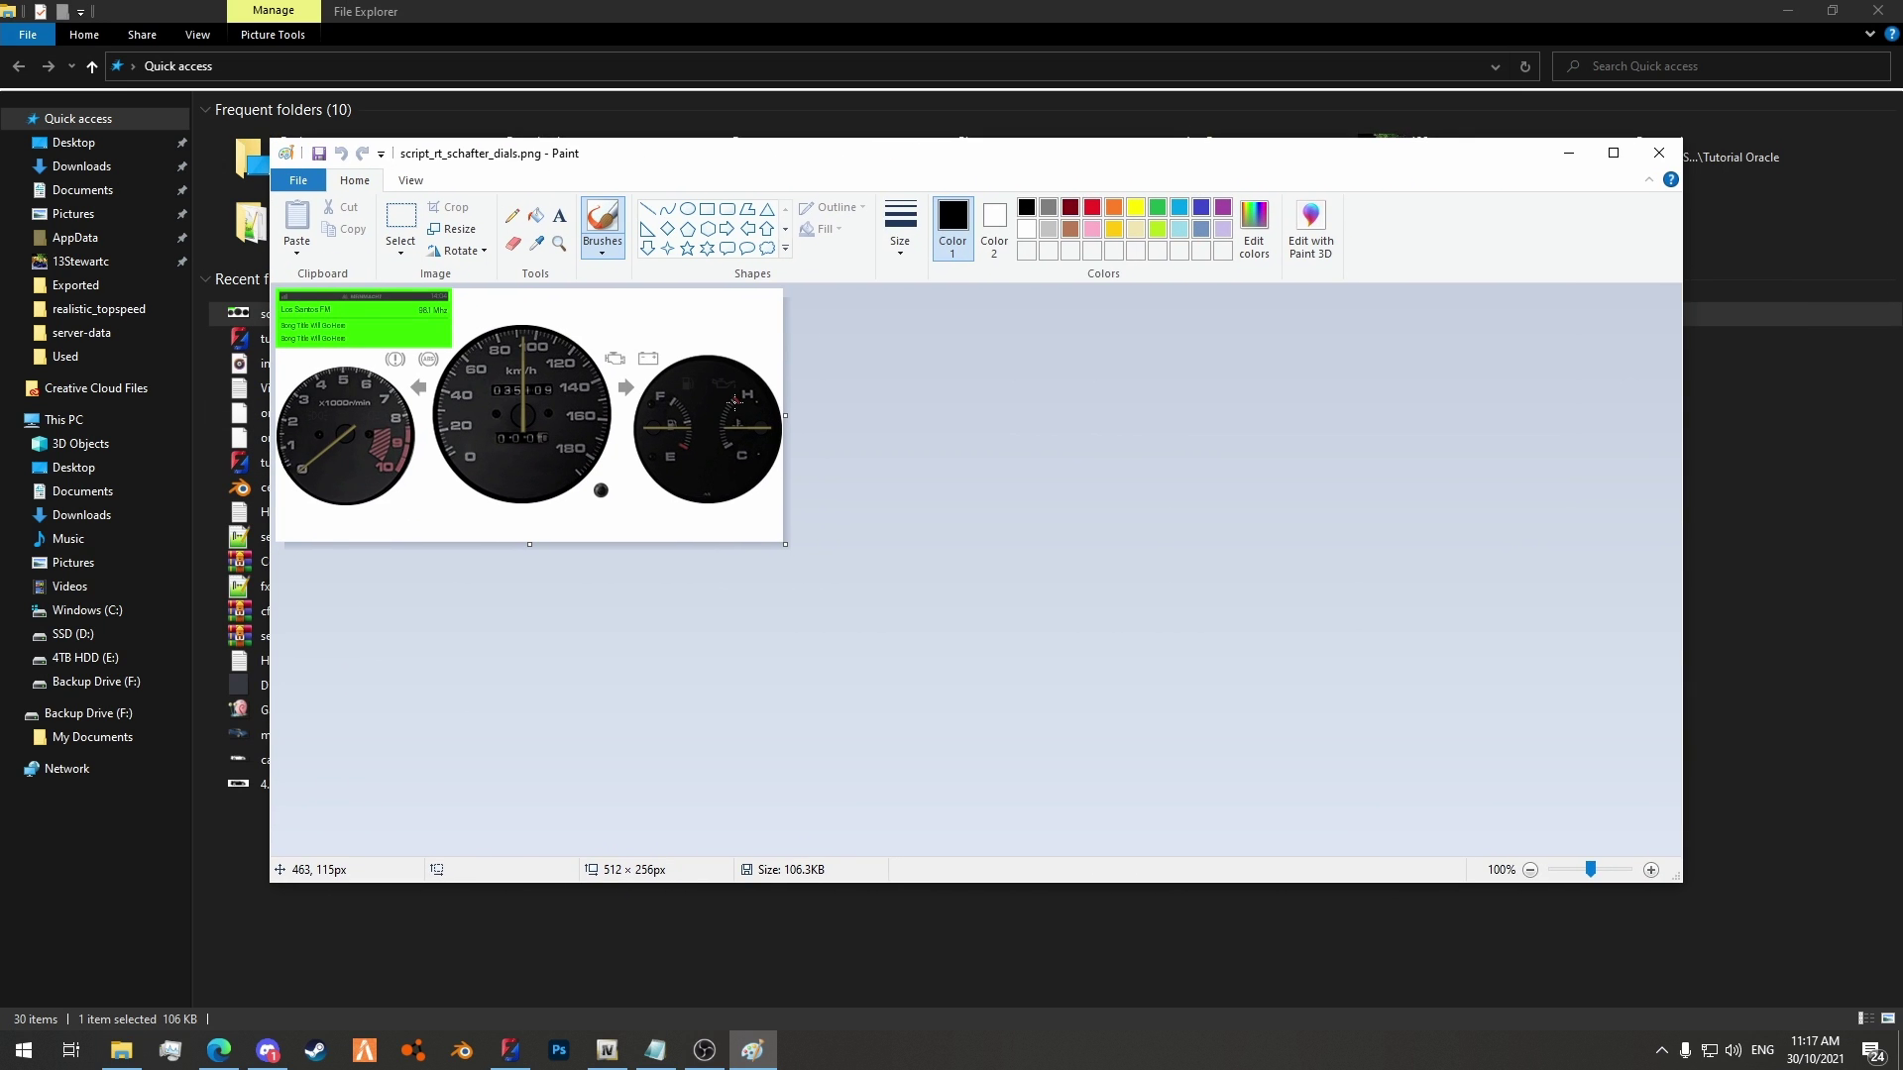
scroll(732, 402, "up", 5, "ctrl")
scroll(806, 459, "down", 4, "ctrl")
scroll(807, 459, "up", 2, "ctrl")
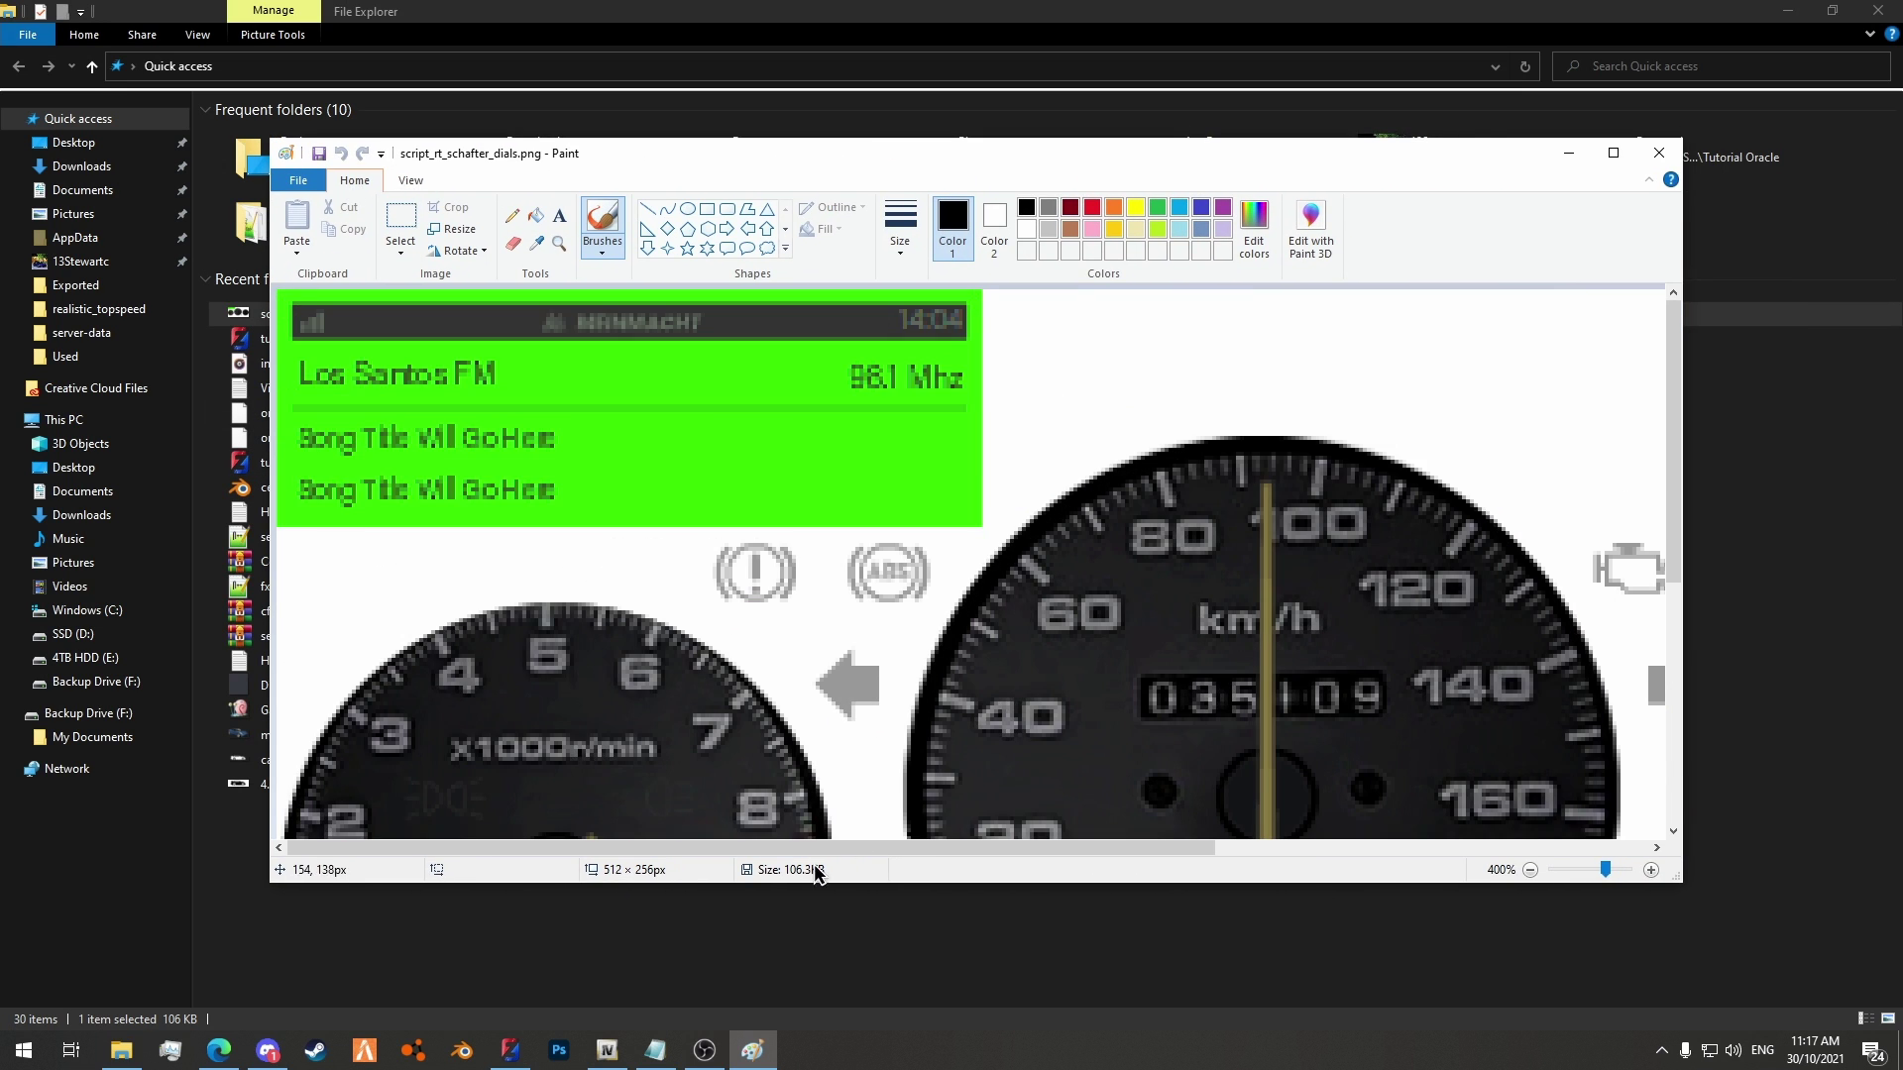
left_click_drag(800, 848, 1228, 848)
scroll(1405, 563, "down", 5)
scroll(1404, 562, "up", 3)
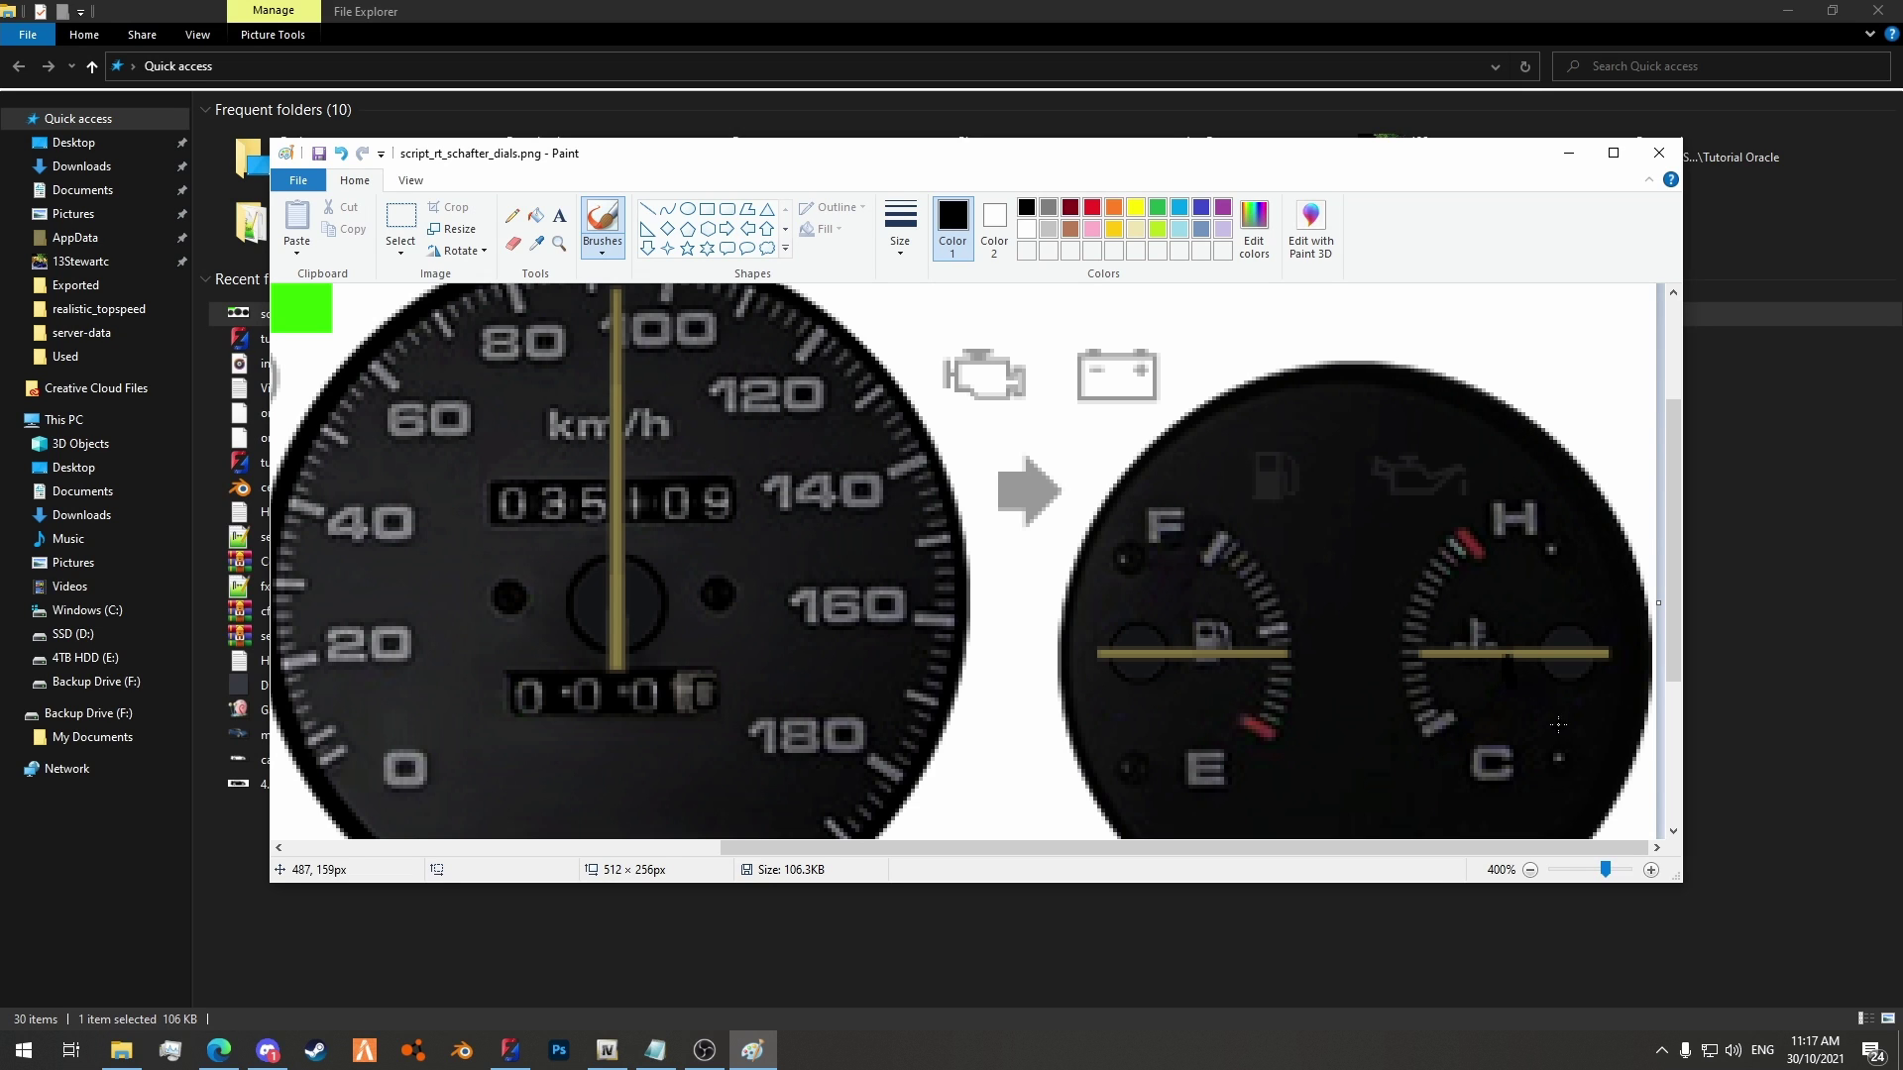
Step: Try a short white brush stroke beside the temperature gauge markings, and undo it
left_click(993, 226)
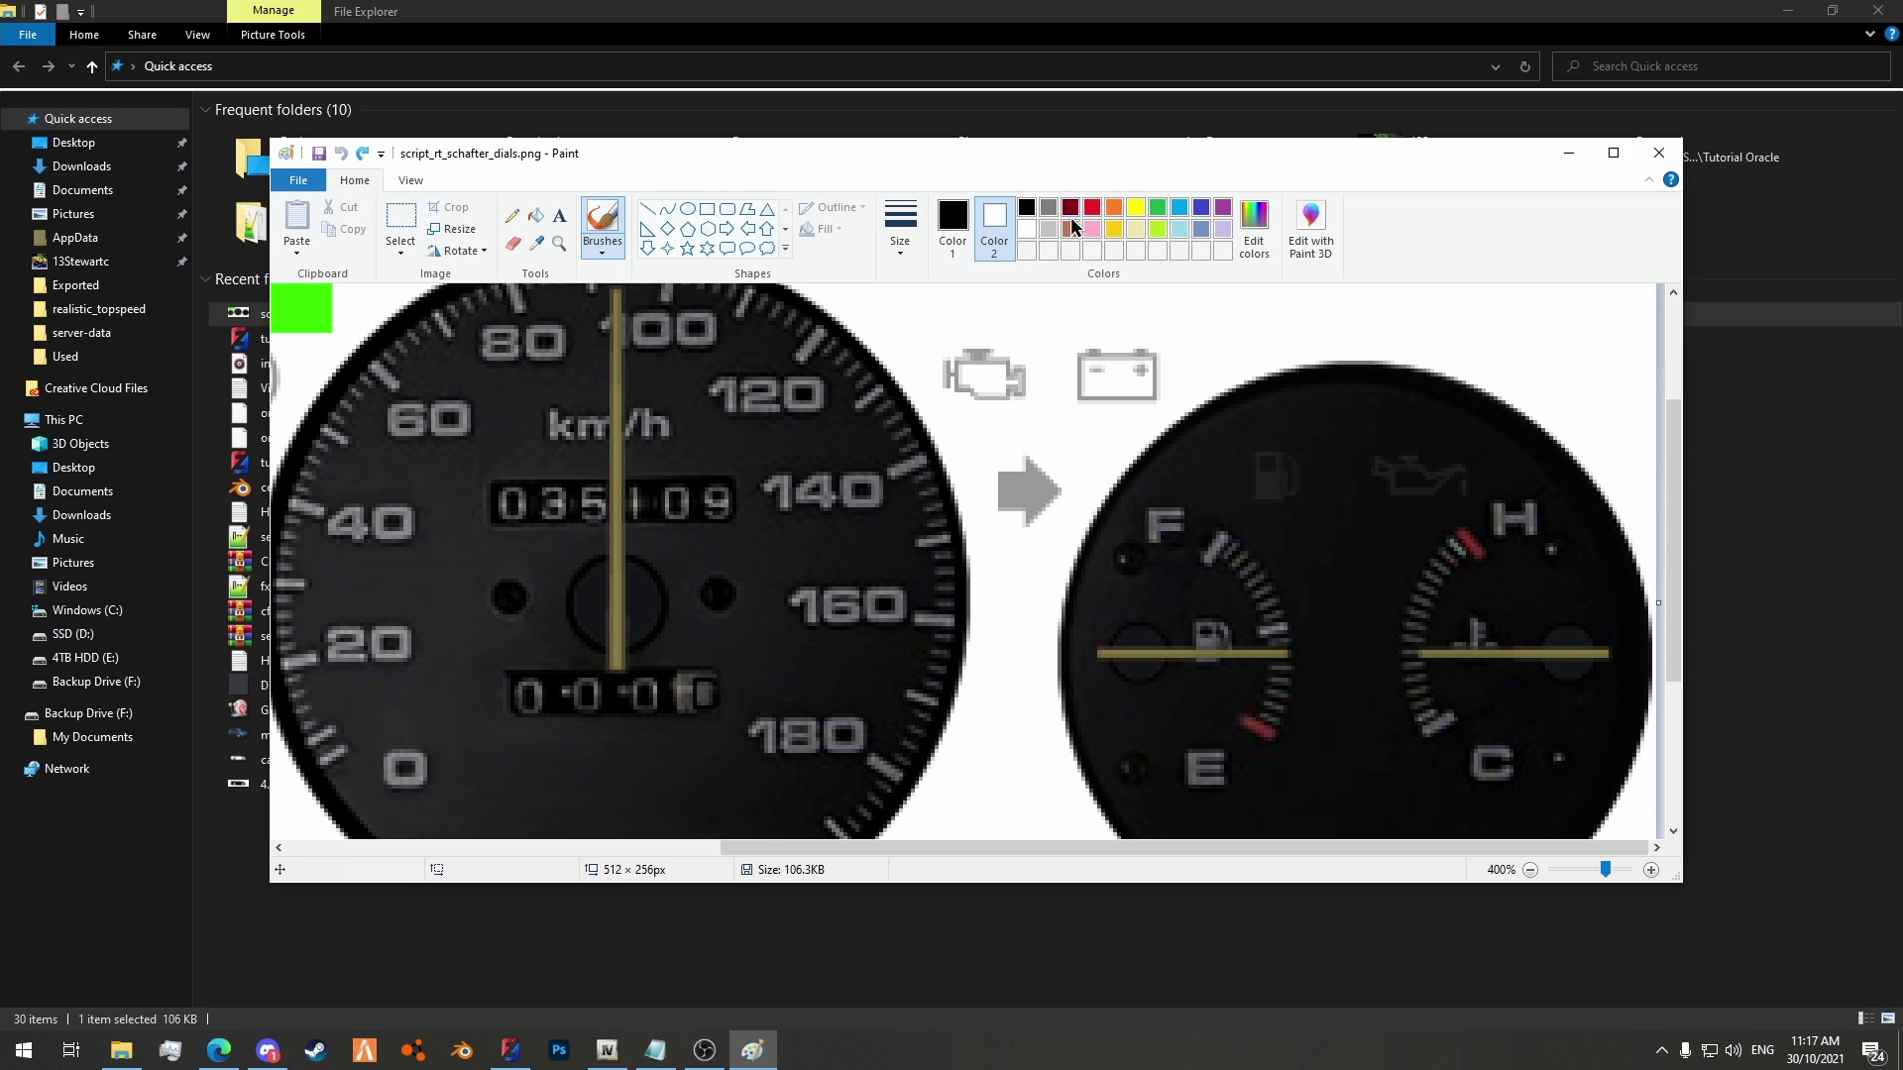
left_click(1026, 234)
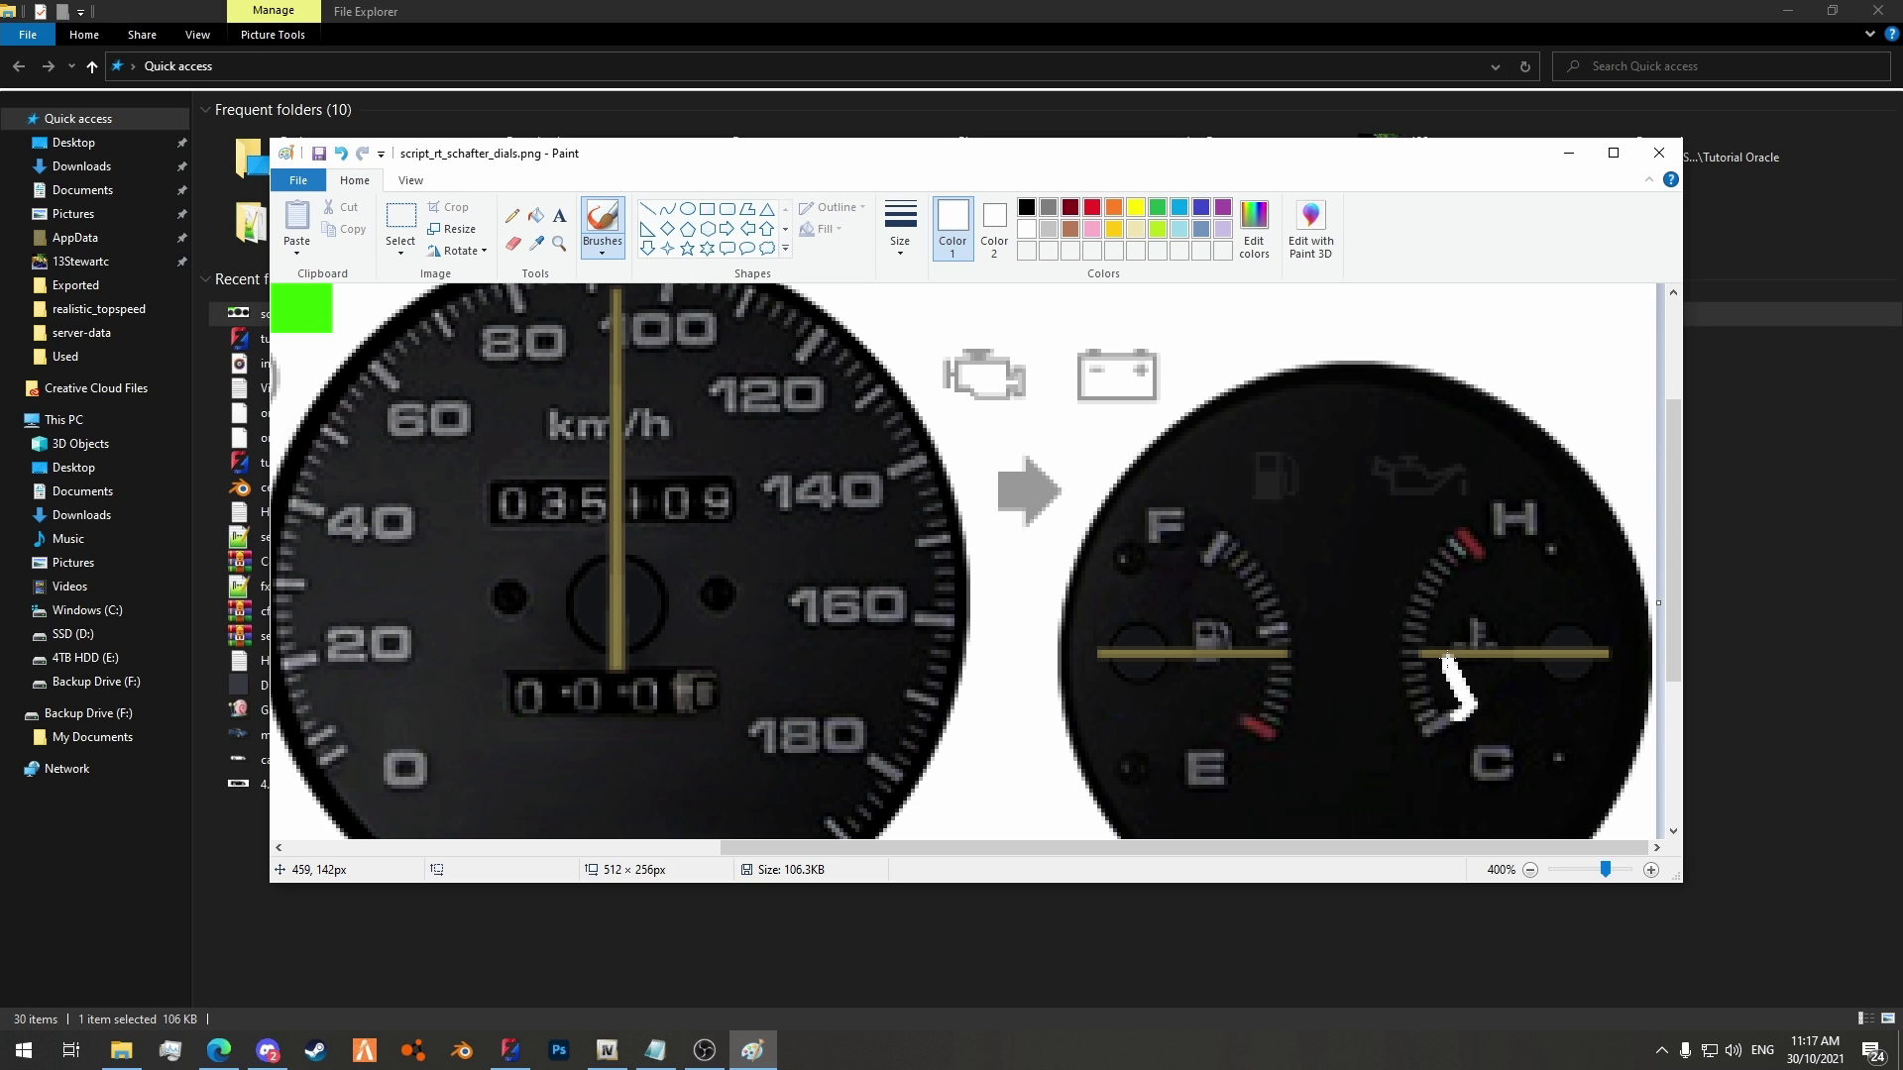
key("ctrl+z")
Step: Close the dials image without saving, switch back to ZModeler and close the Material Browser
scroll(1399, 663, "down", 3, "ctrl")
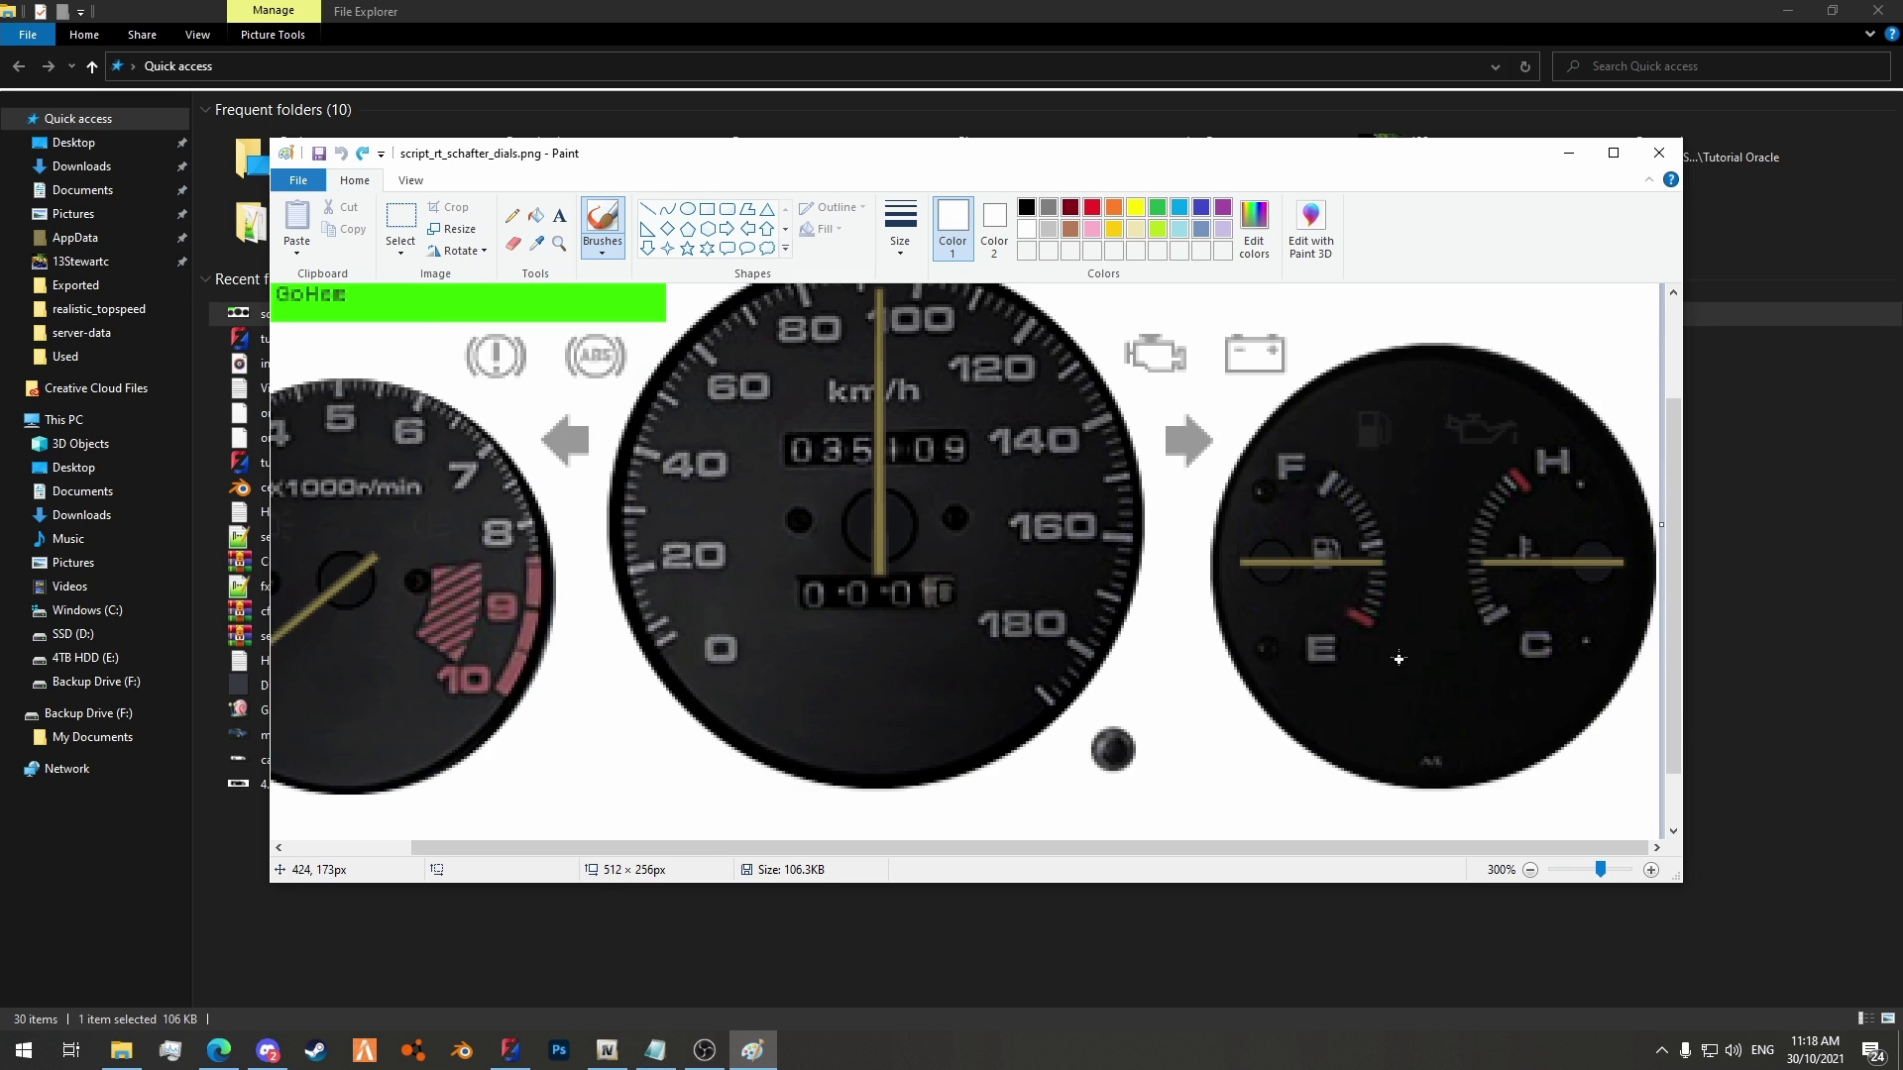
scroll(796, 464, "up", 3, "ctrl")
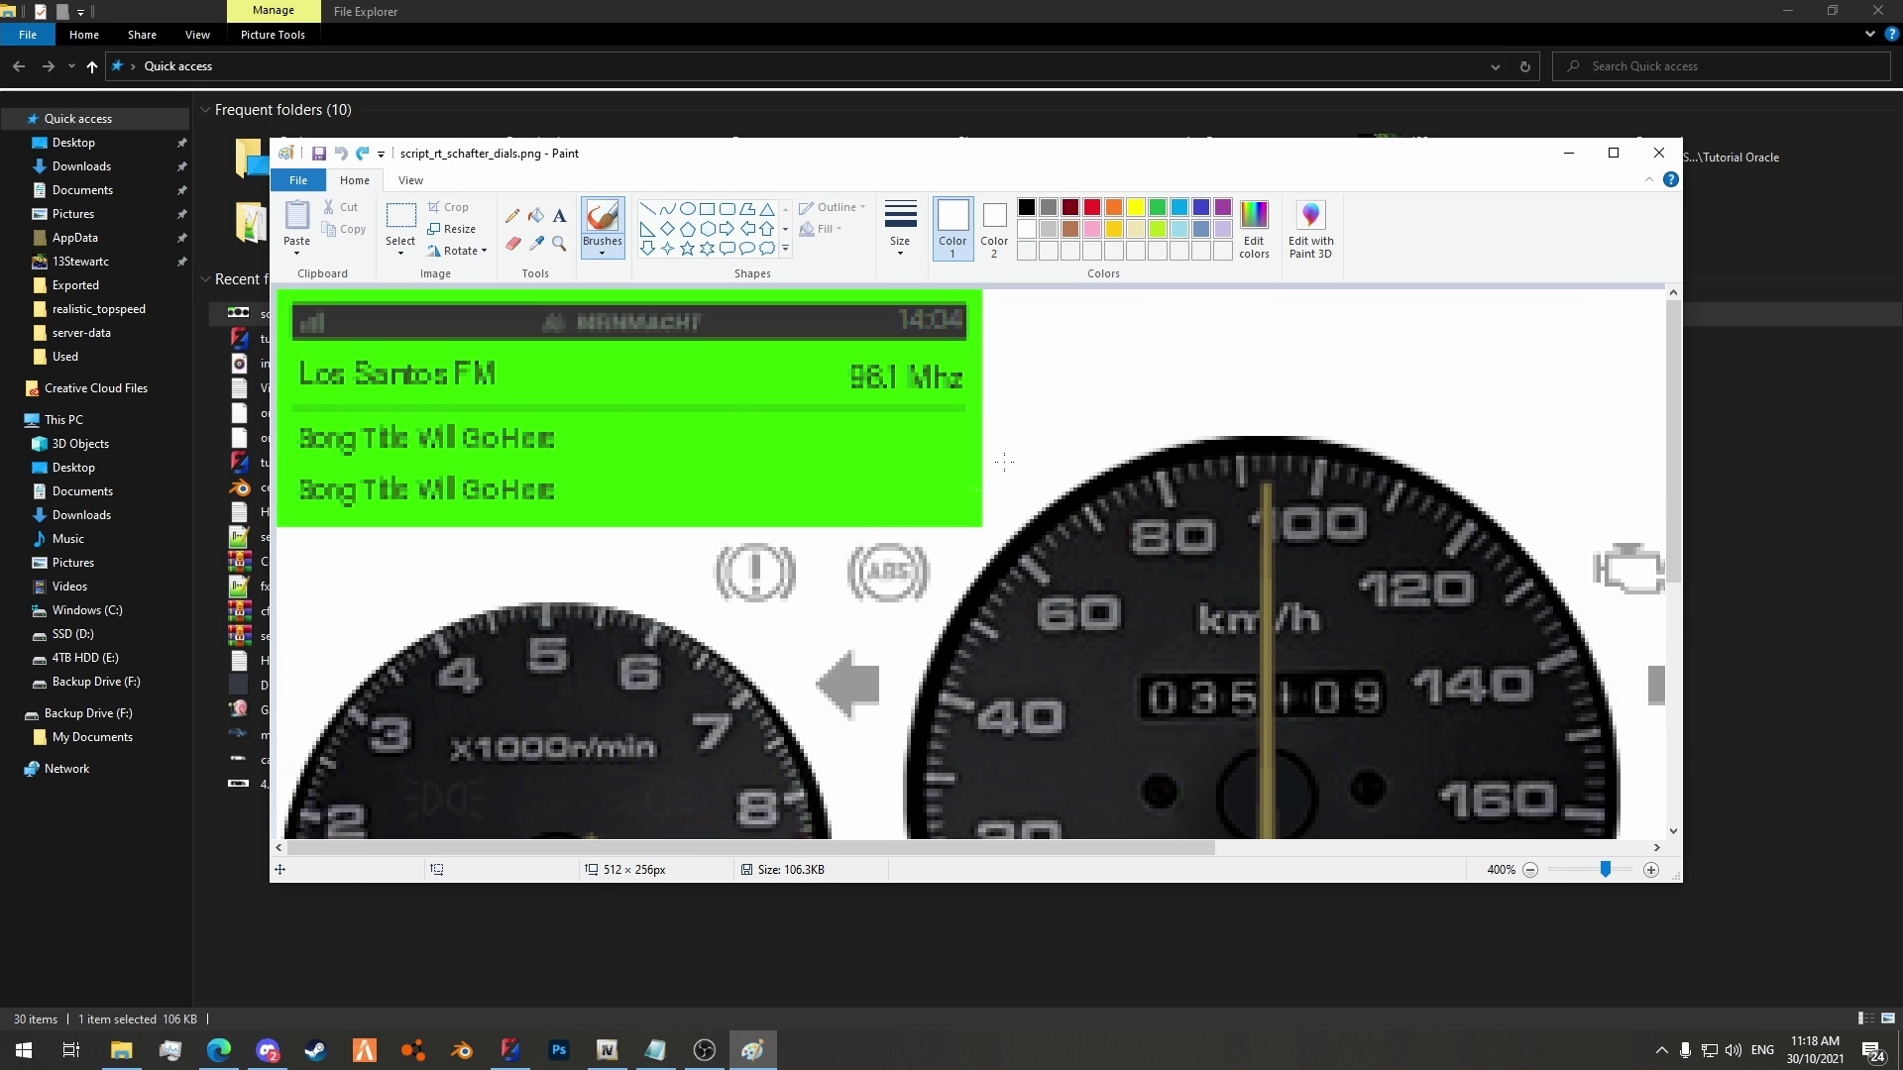
left_click(1659, 152)
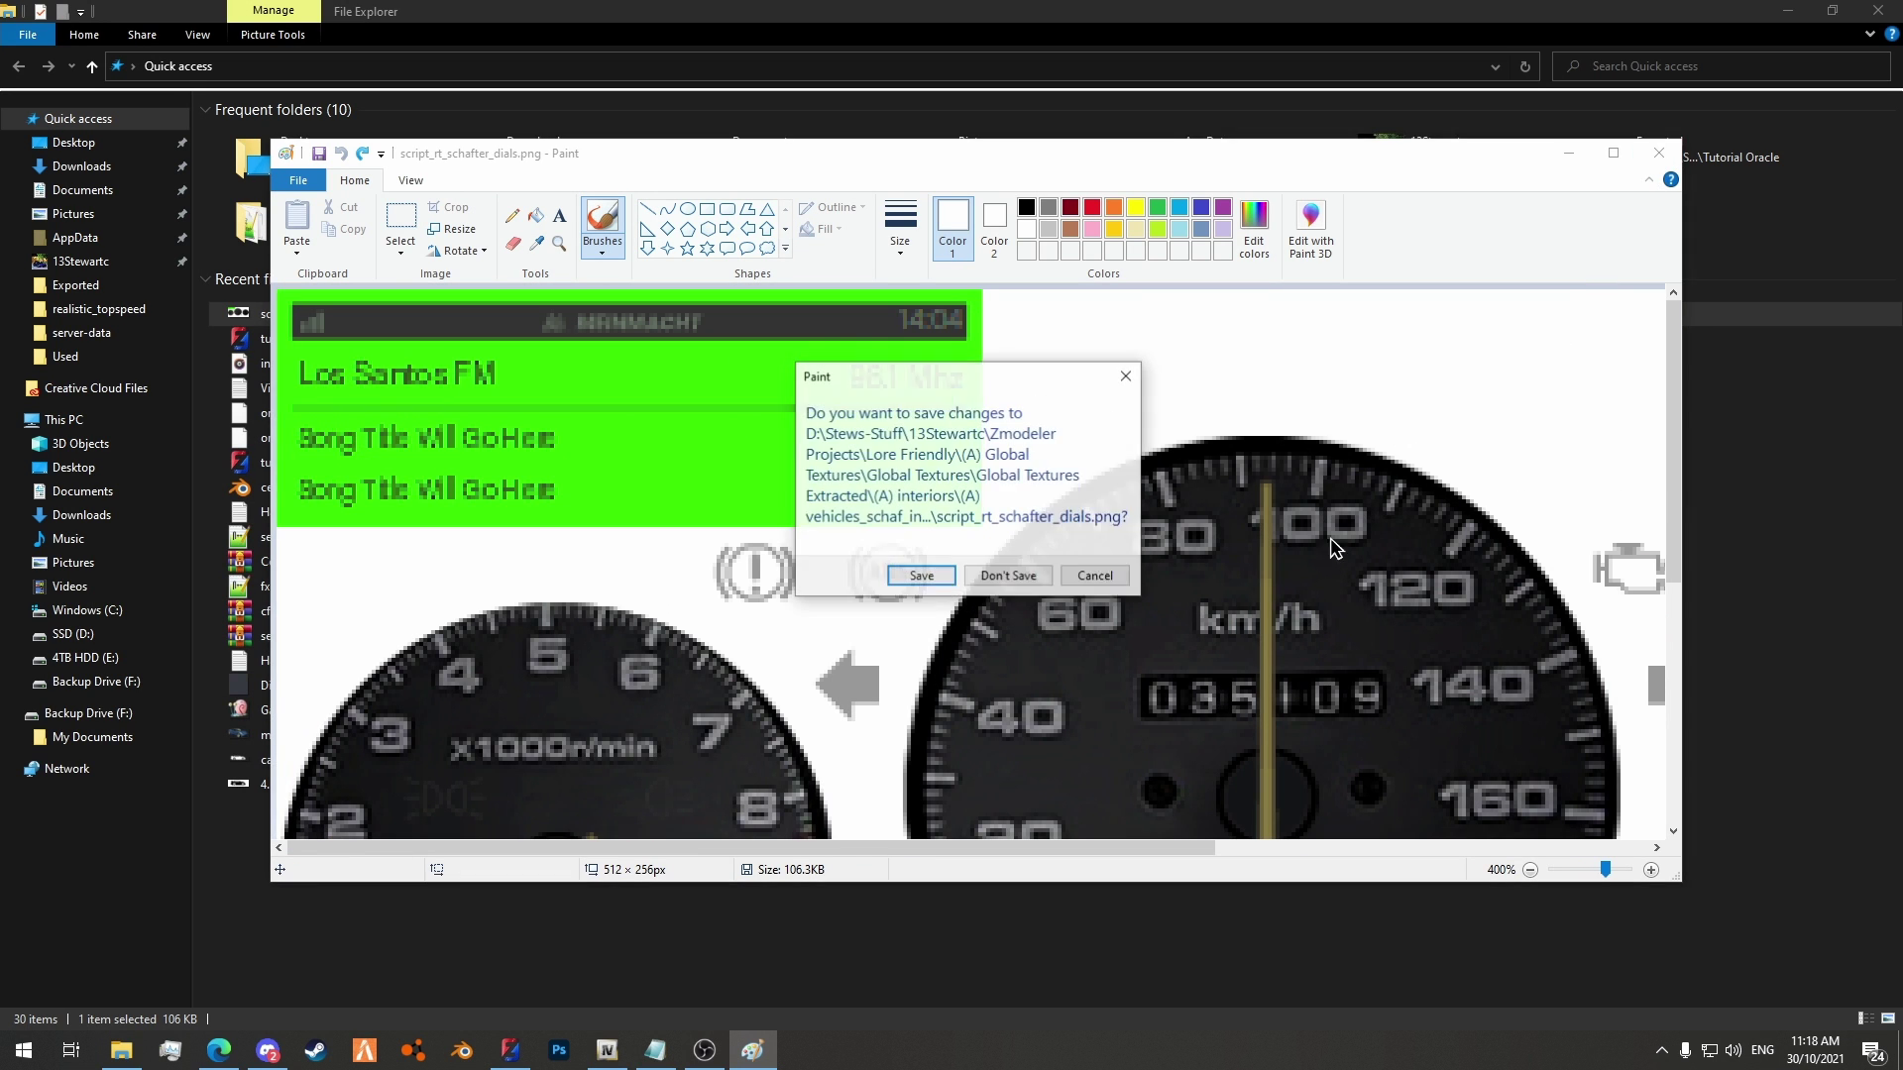
left_click(1028, 579)
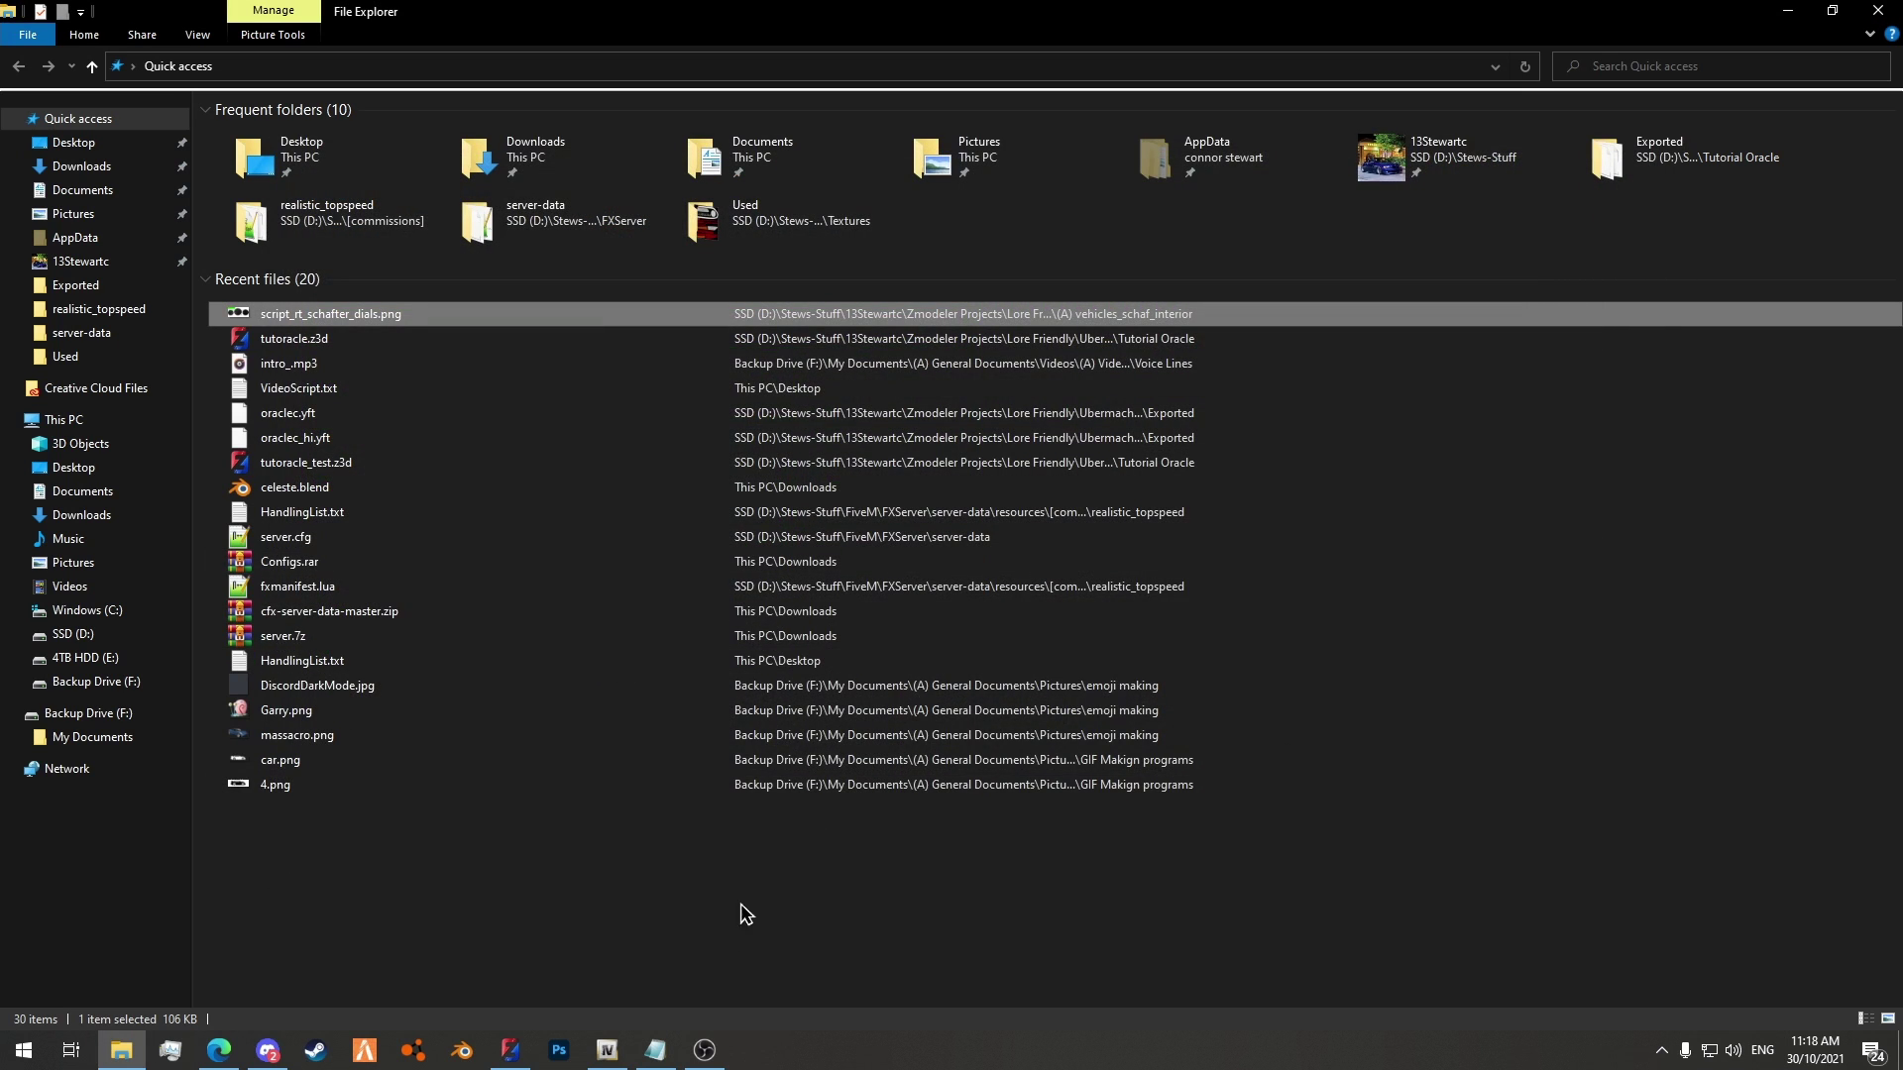
left_click(522, 1049)
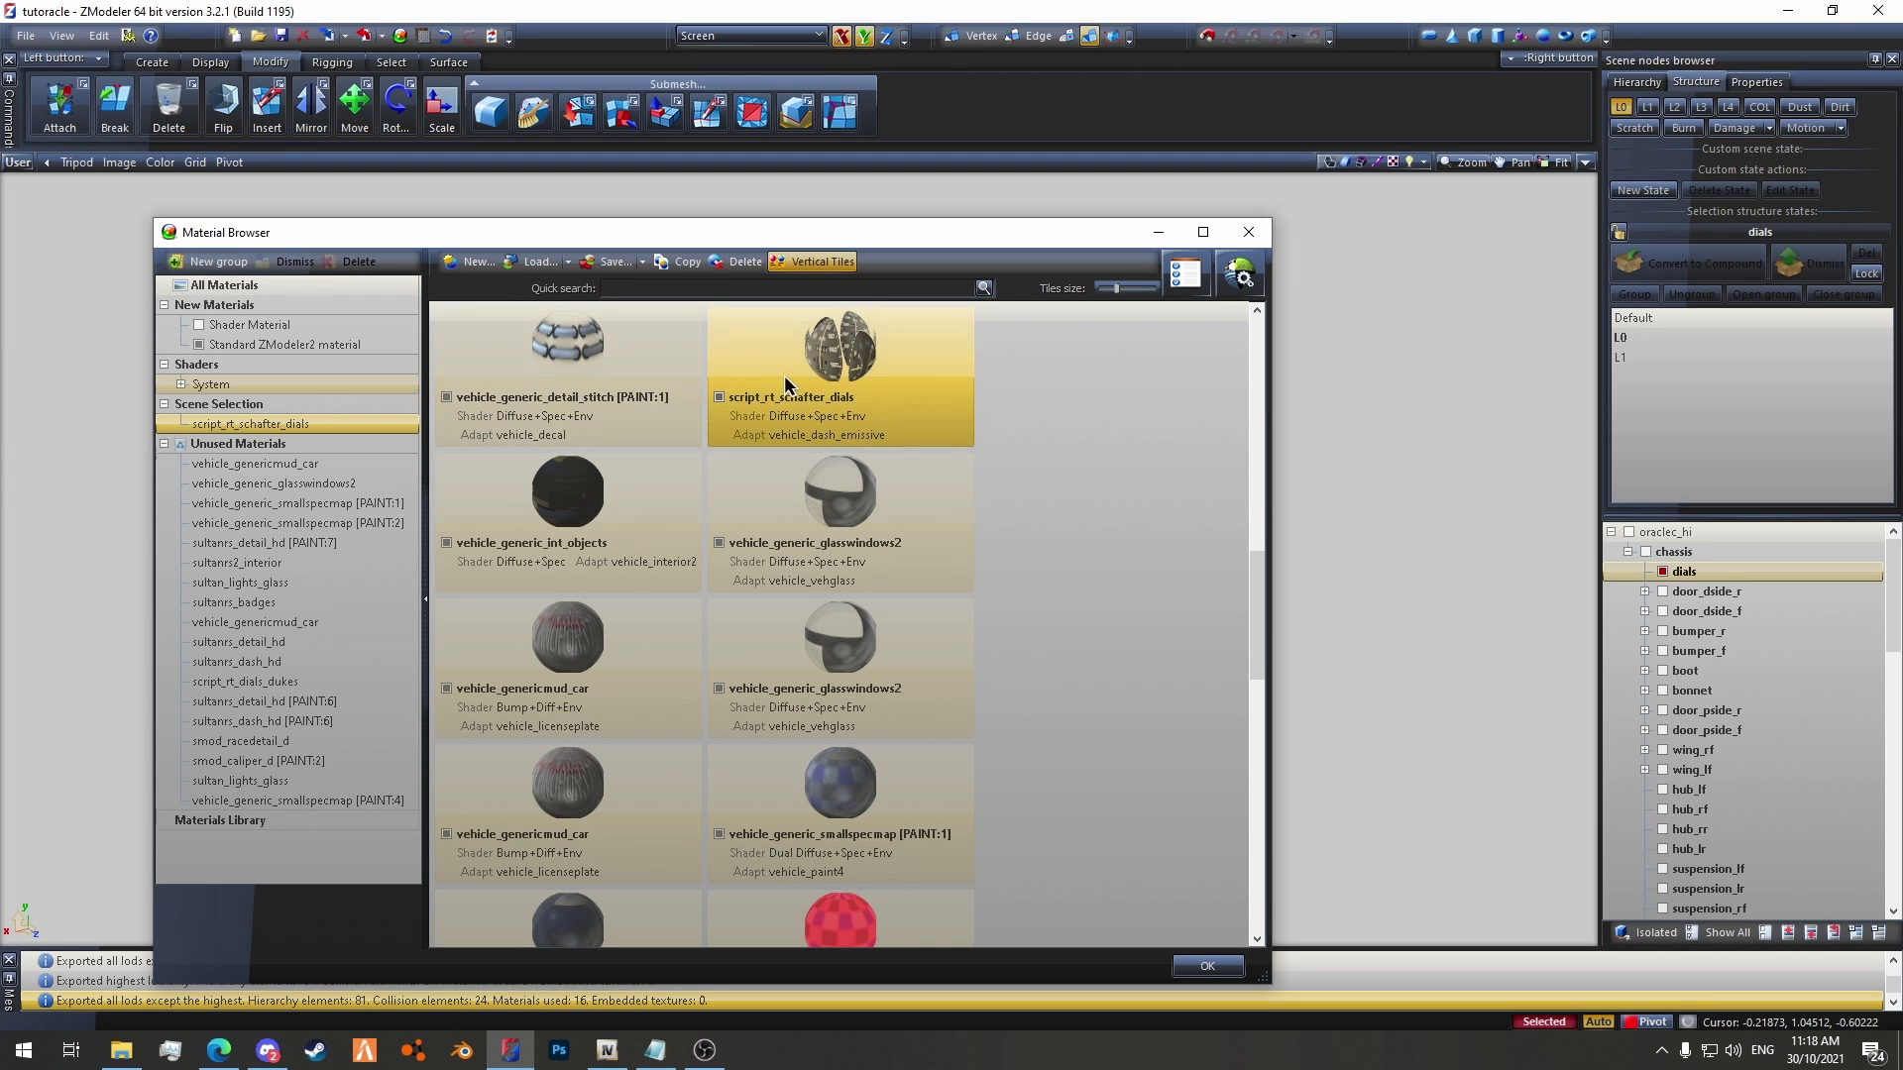
left_click(1207, 967)
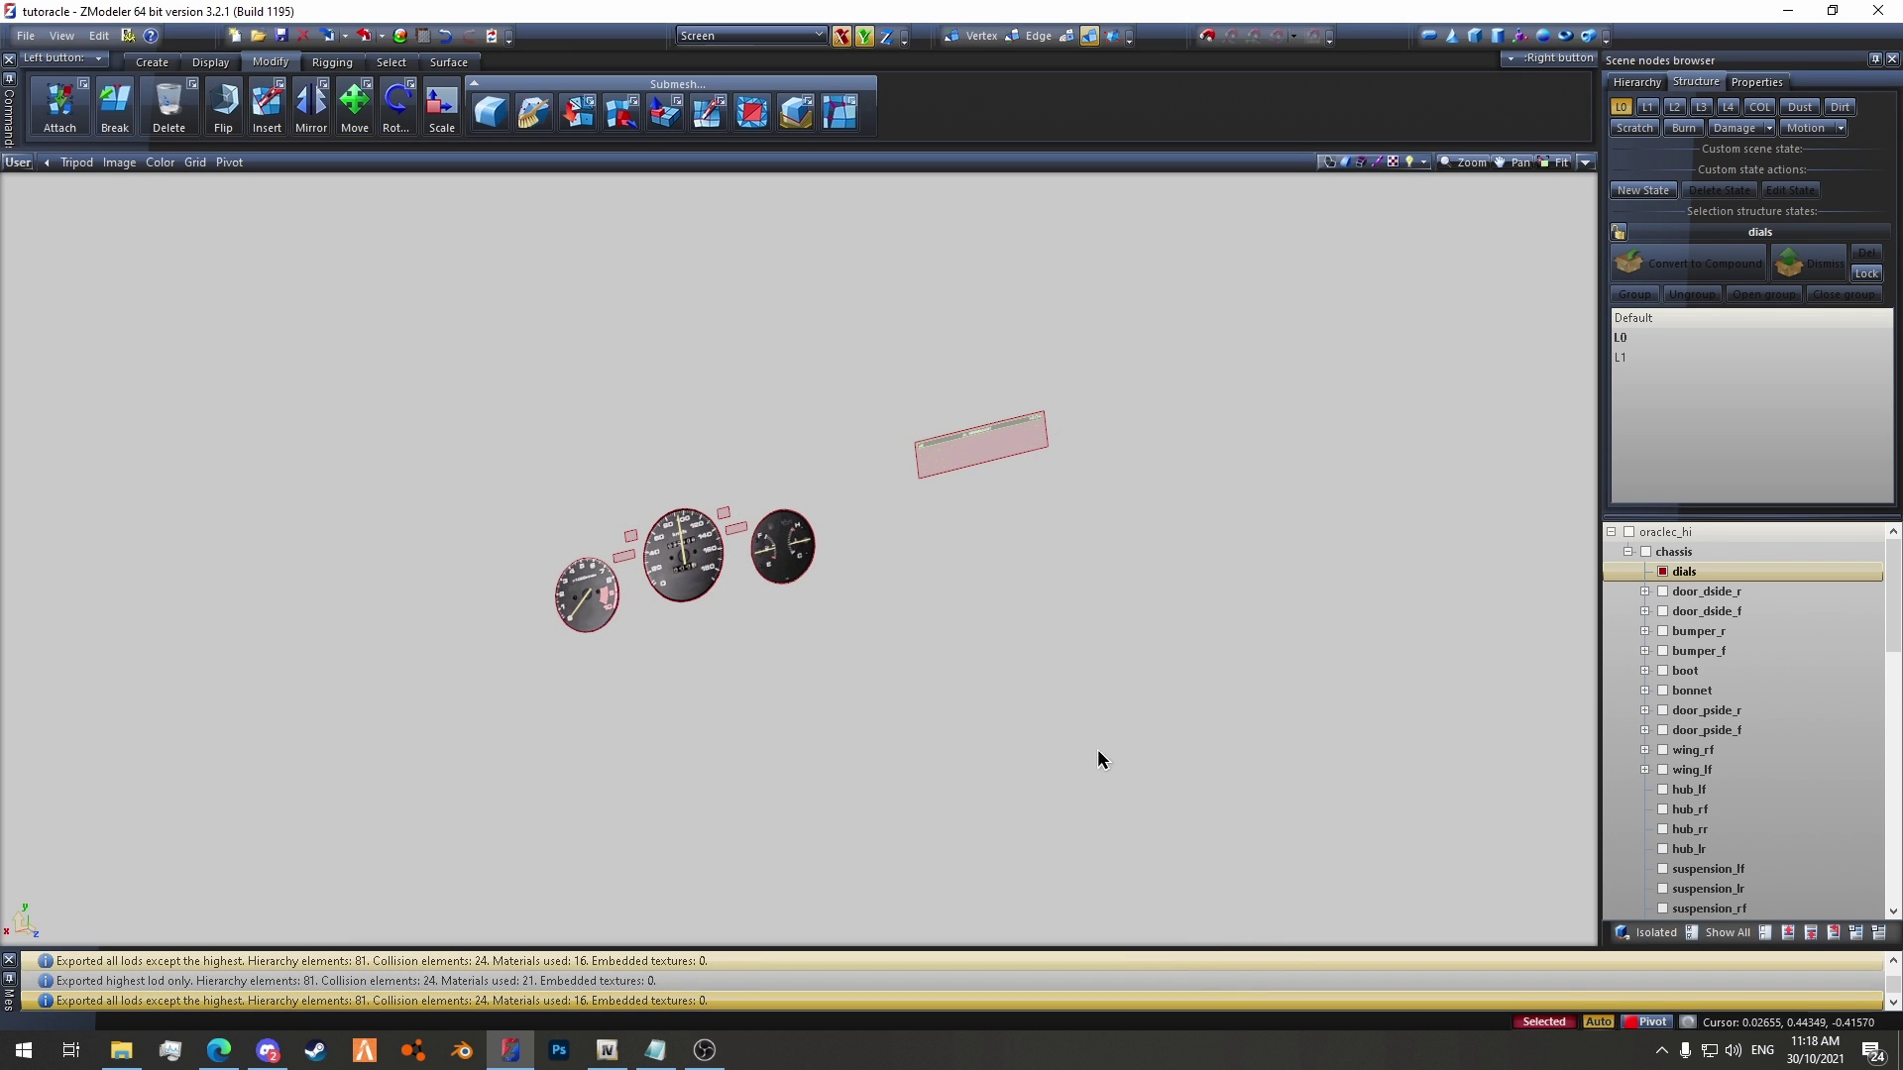
Step: Hide the dials part and show the front bumper, bumper_f, with its side grille in close view
left_click(1663, 572)
scroll(1771, 639, "down", 10)
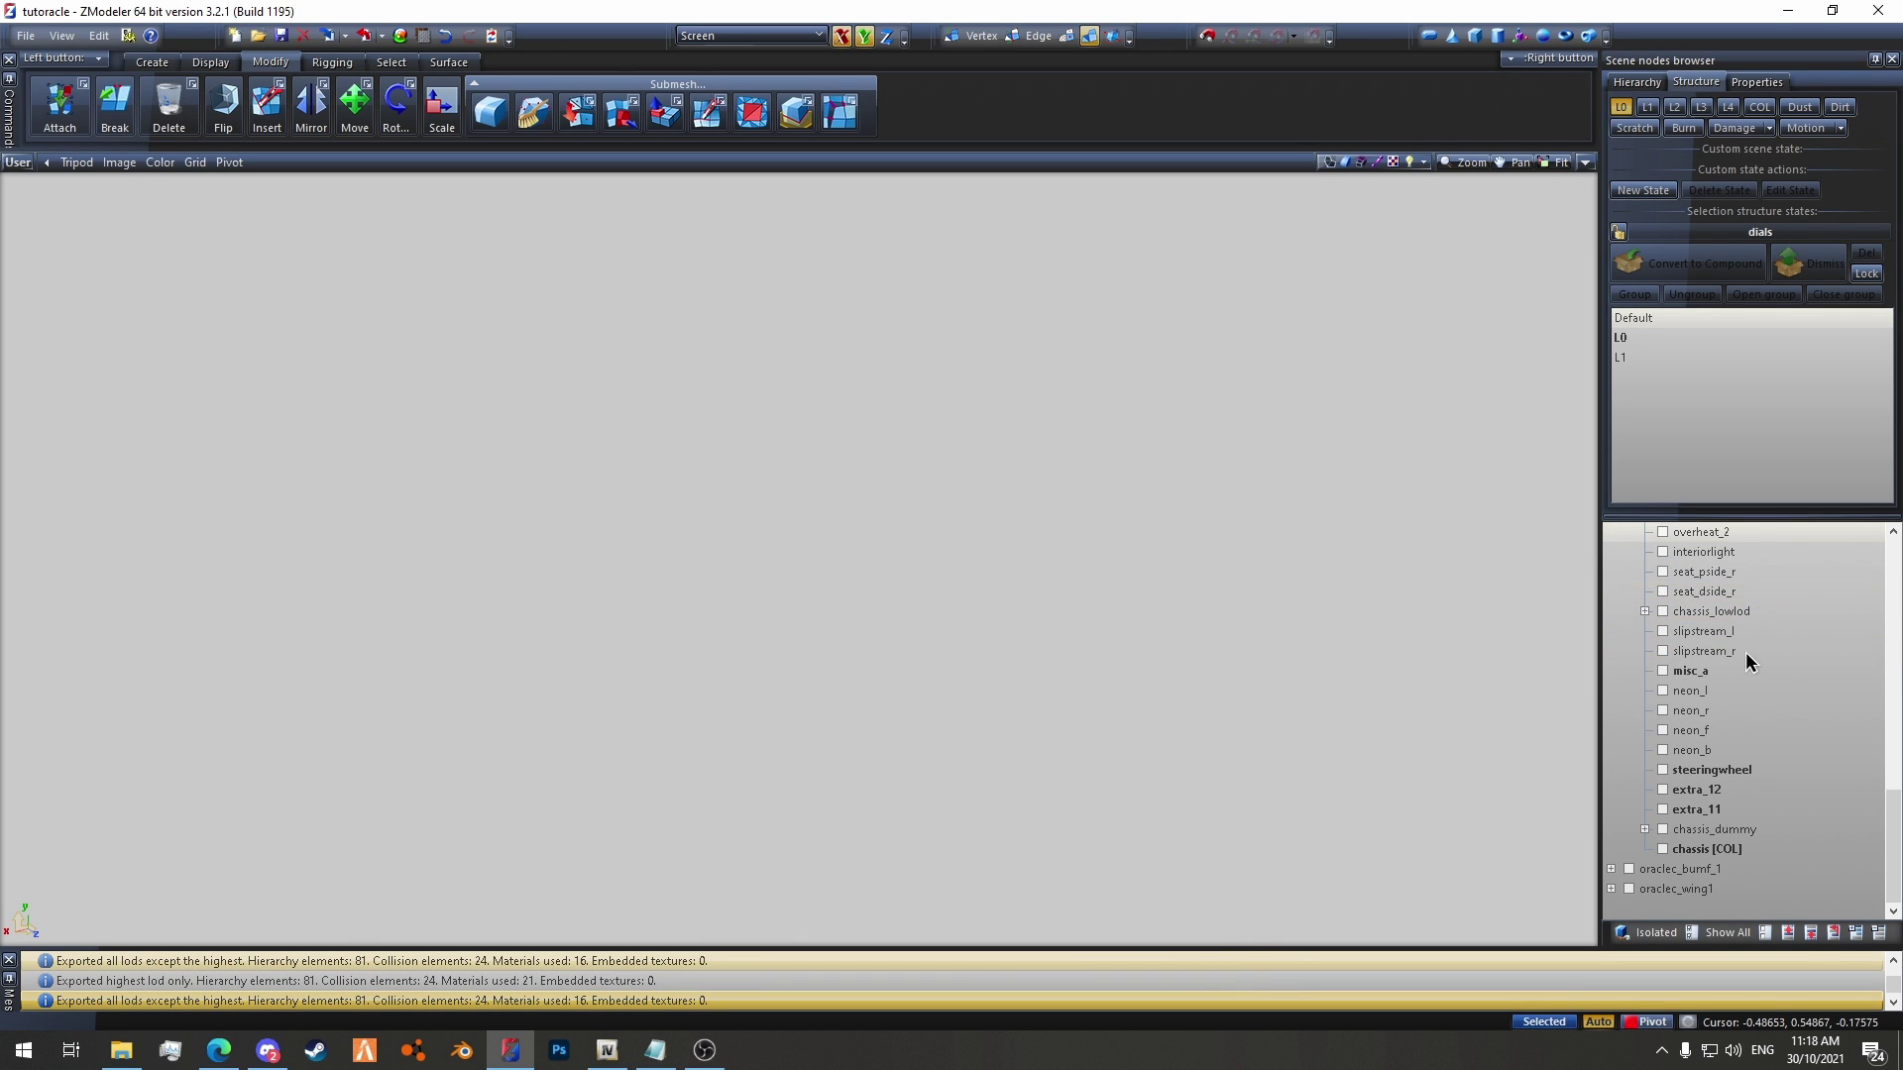
scroll(1724, 684, "up", 10)
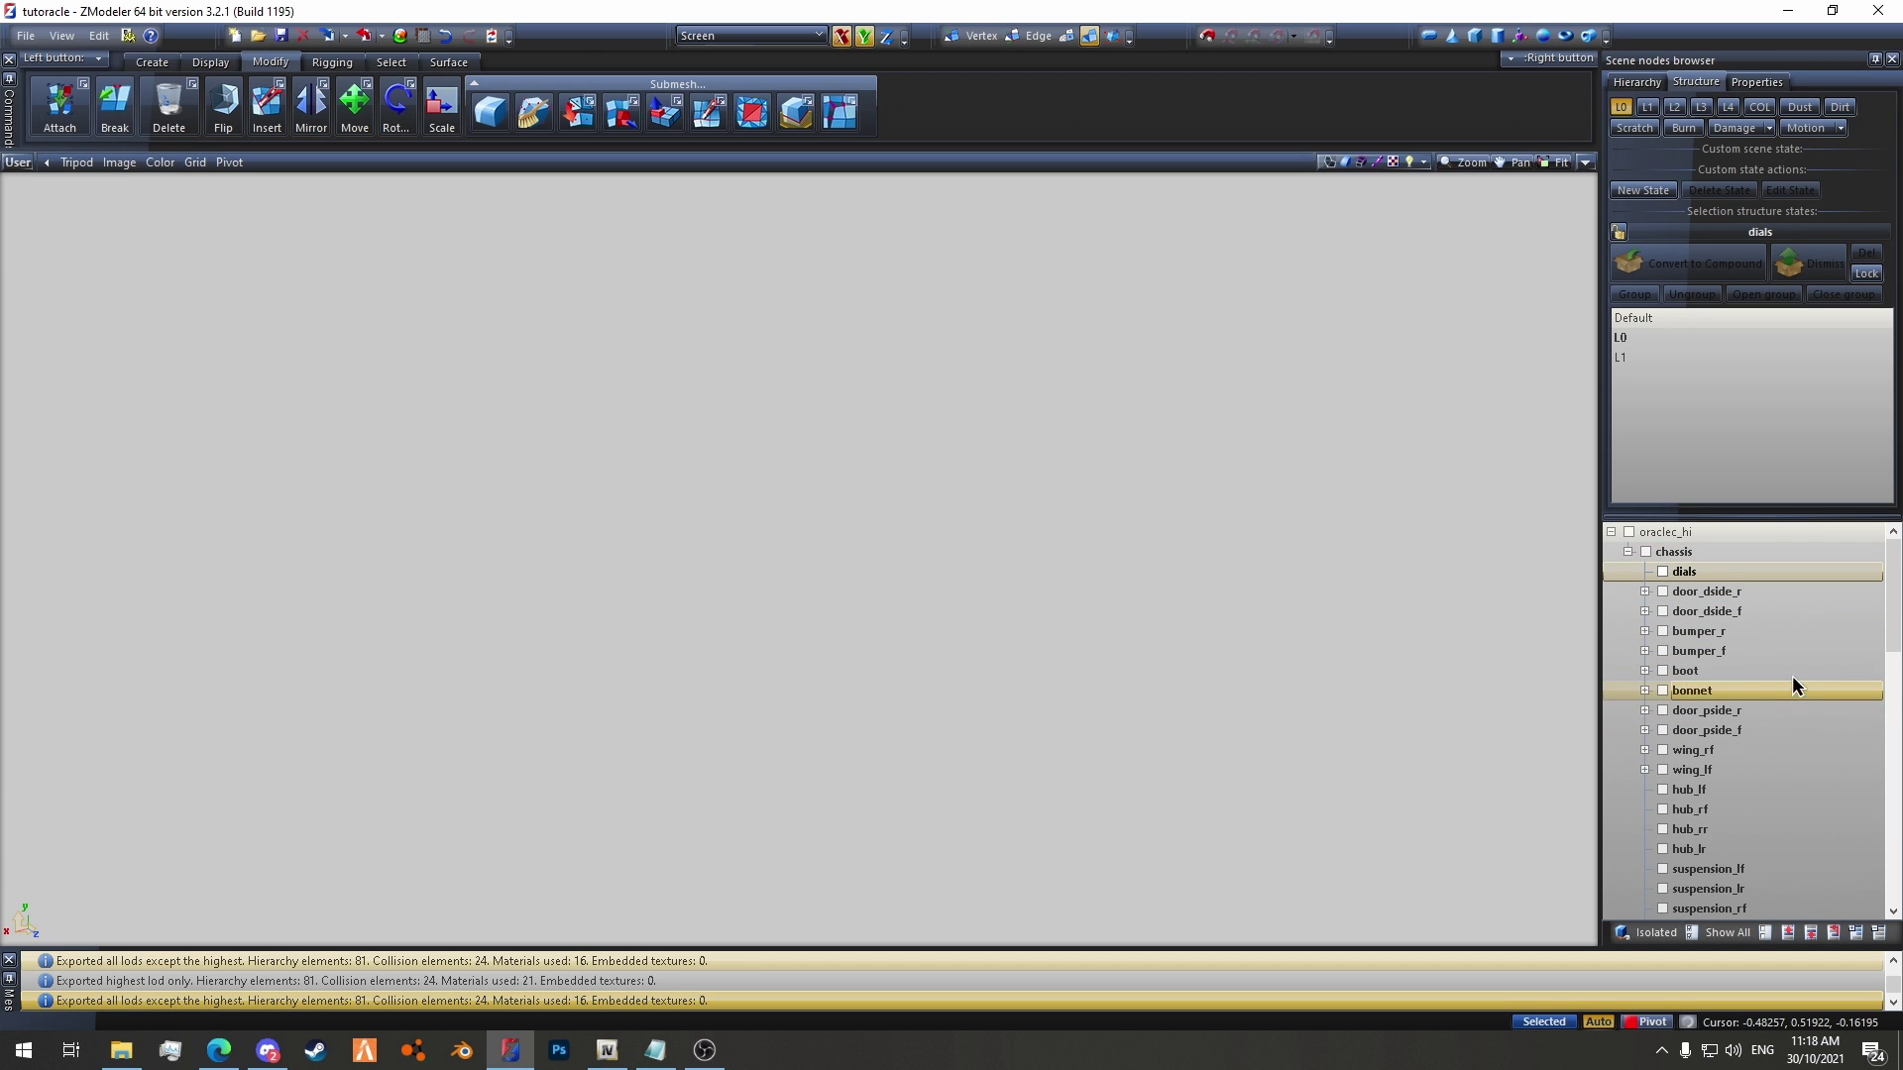
scroll(1687, 723, "down", 3)
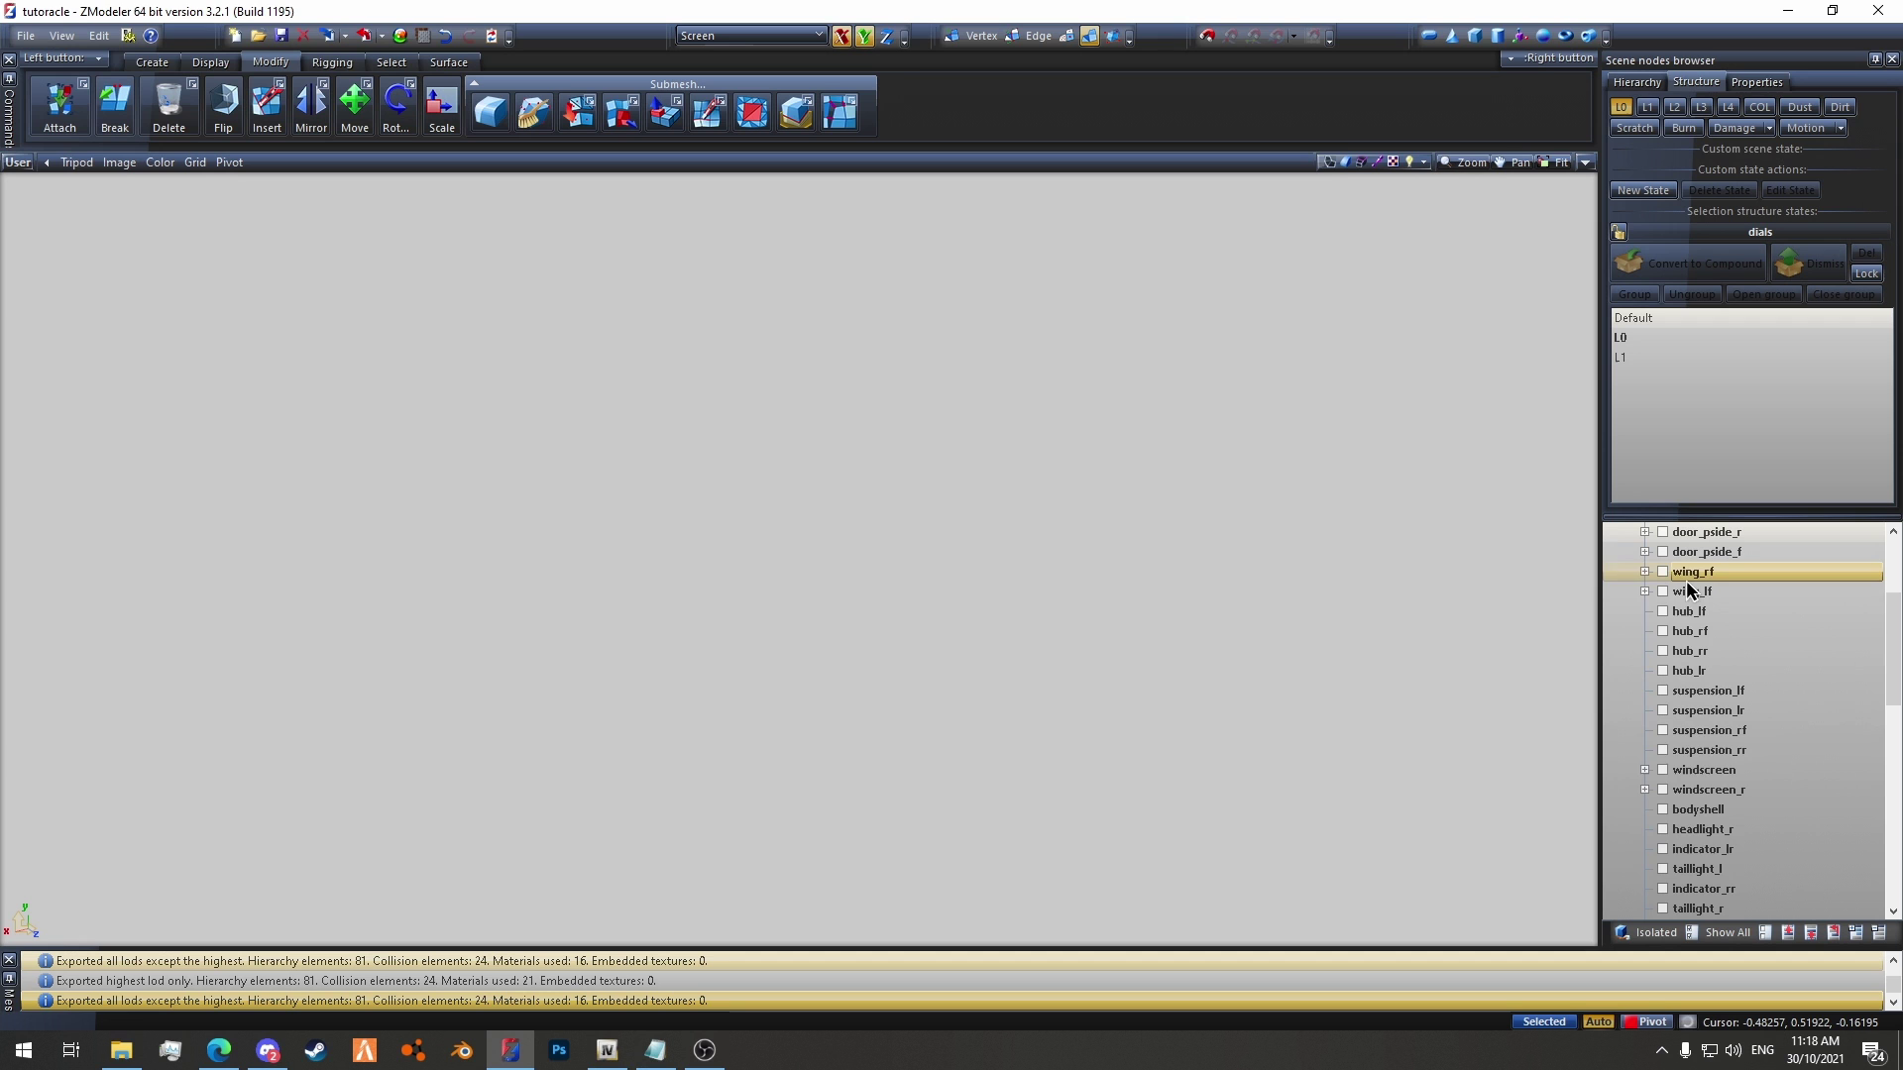
scroll(1688, 769, "up", 2)
scroll(1688, 769, "up", 1)
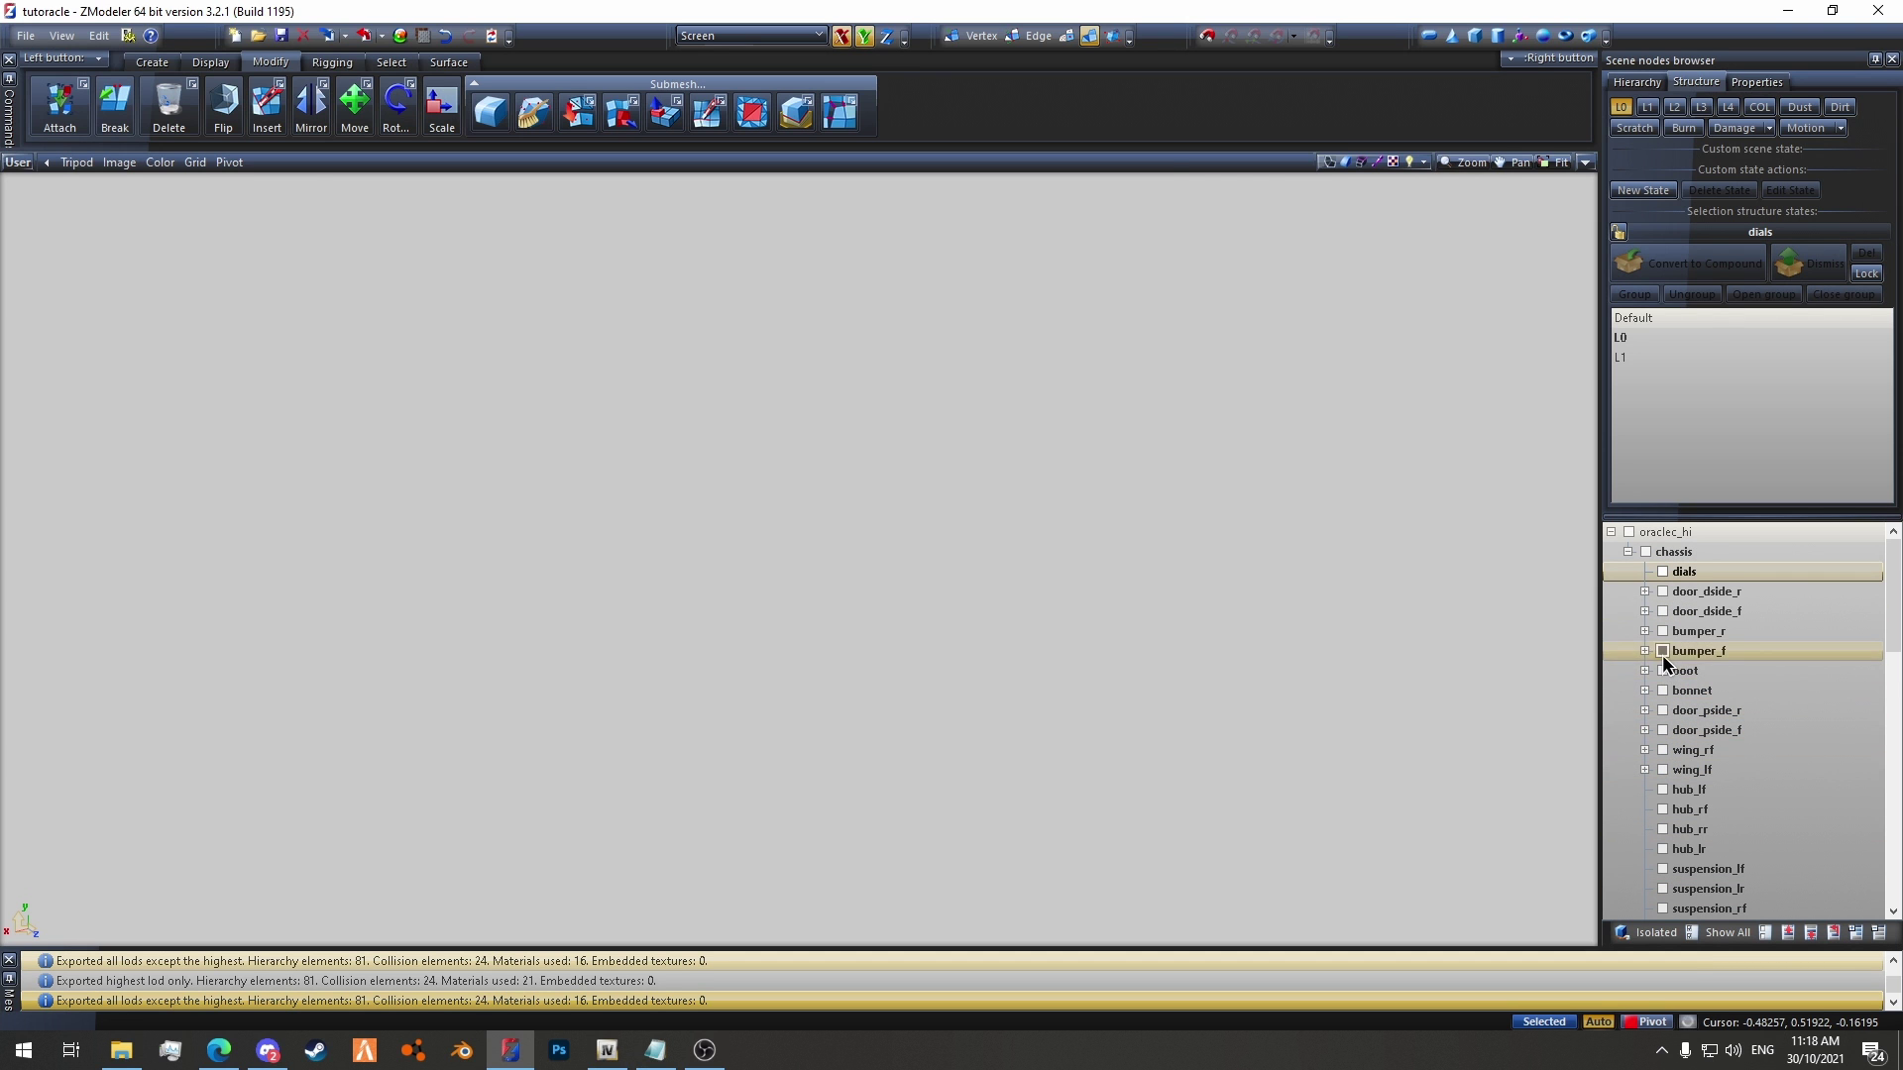
left_click(1662, 651)
scroll(1020, 680, "up", 10)
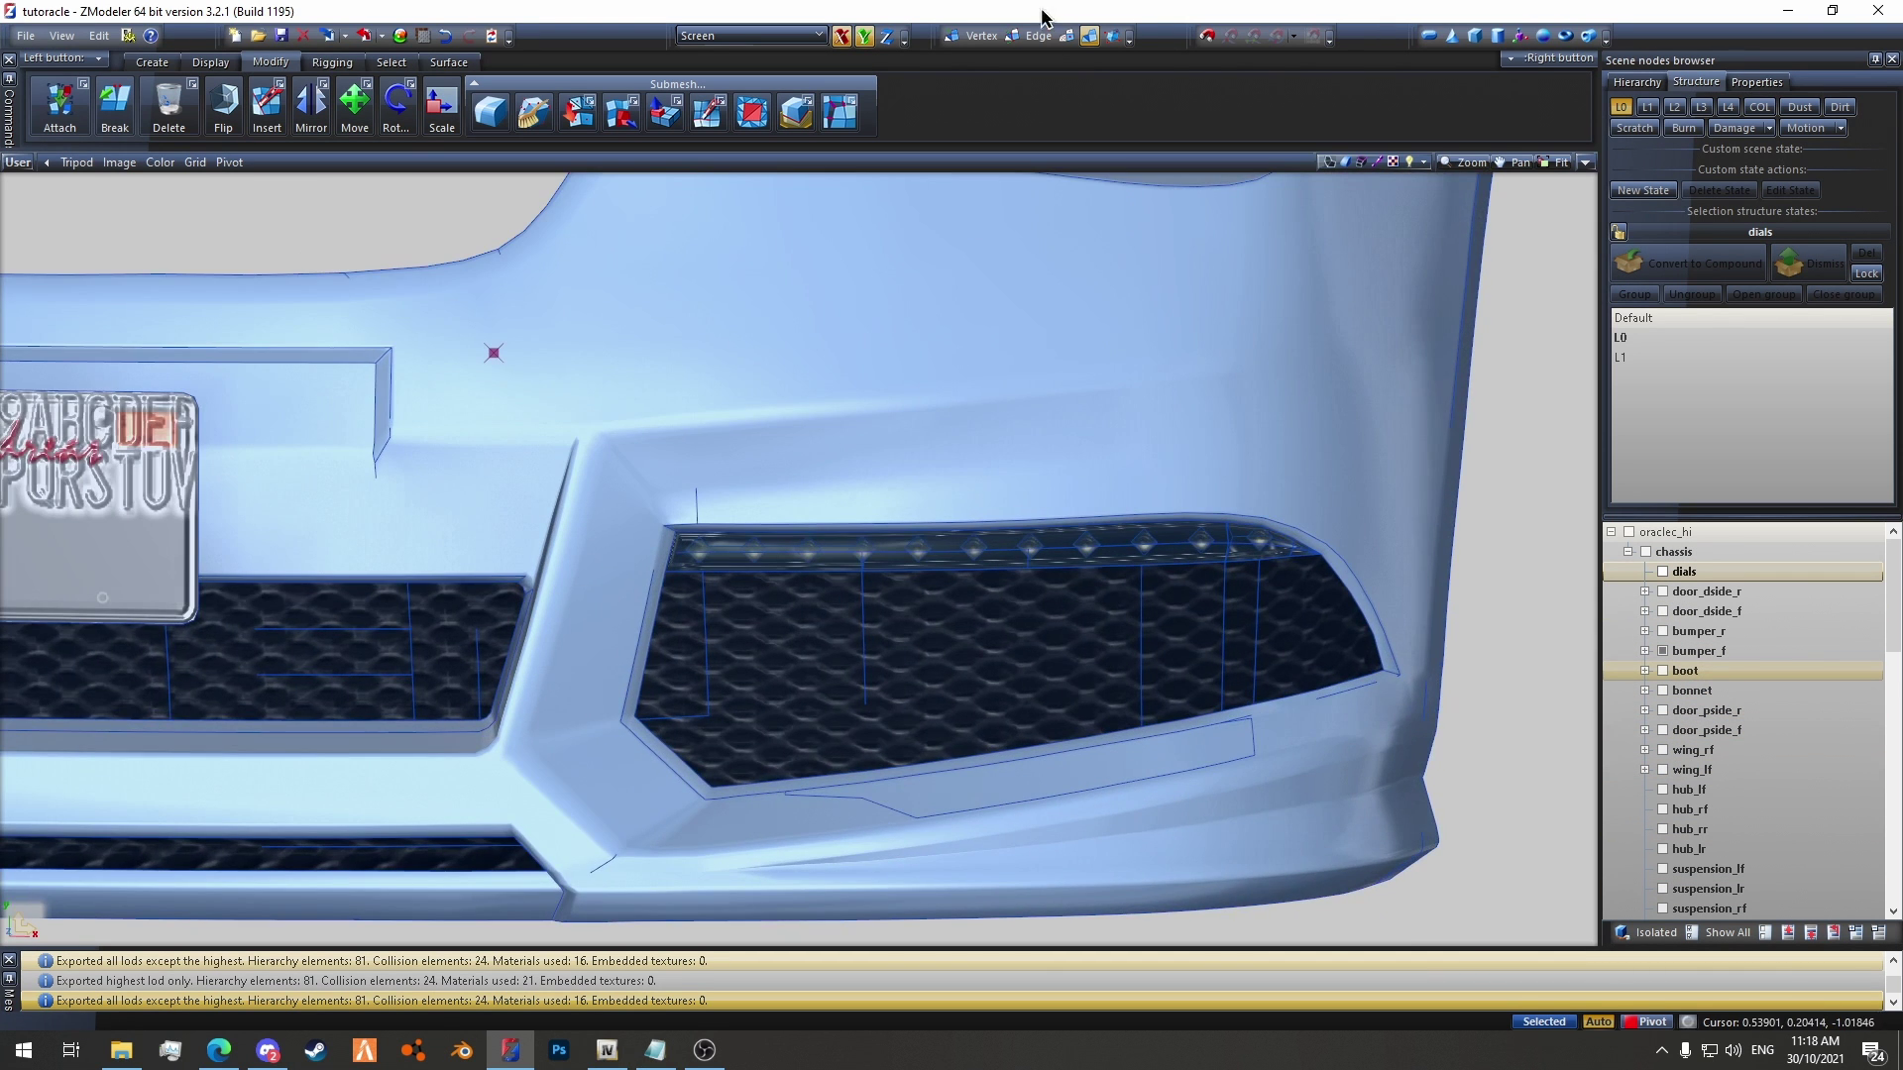
Step: In polygon editing mode, select the front bumper's polygons that use the vehicle_generic_glasswindows2 material
left_click(1067, 39)
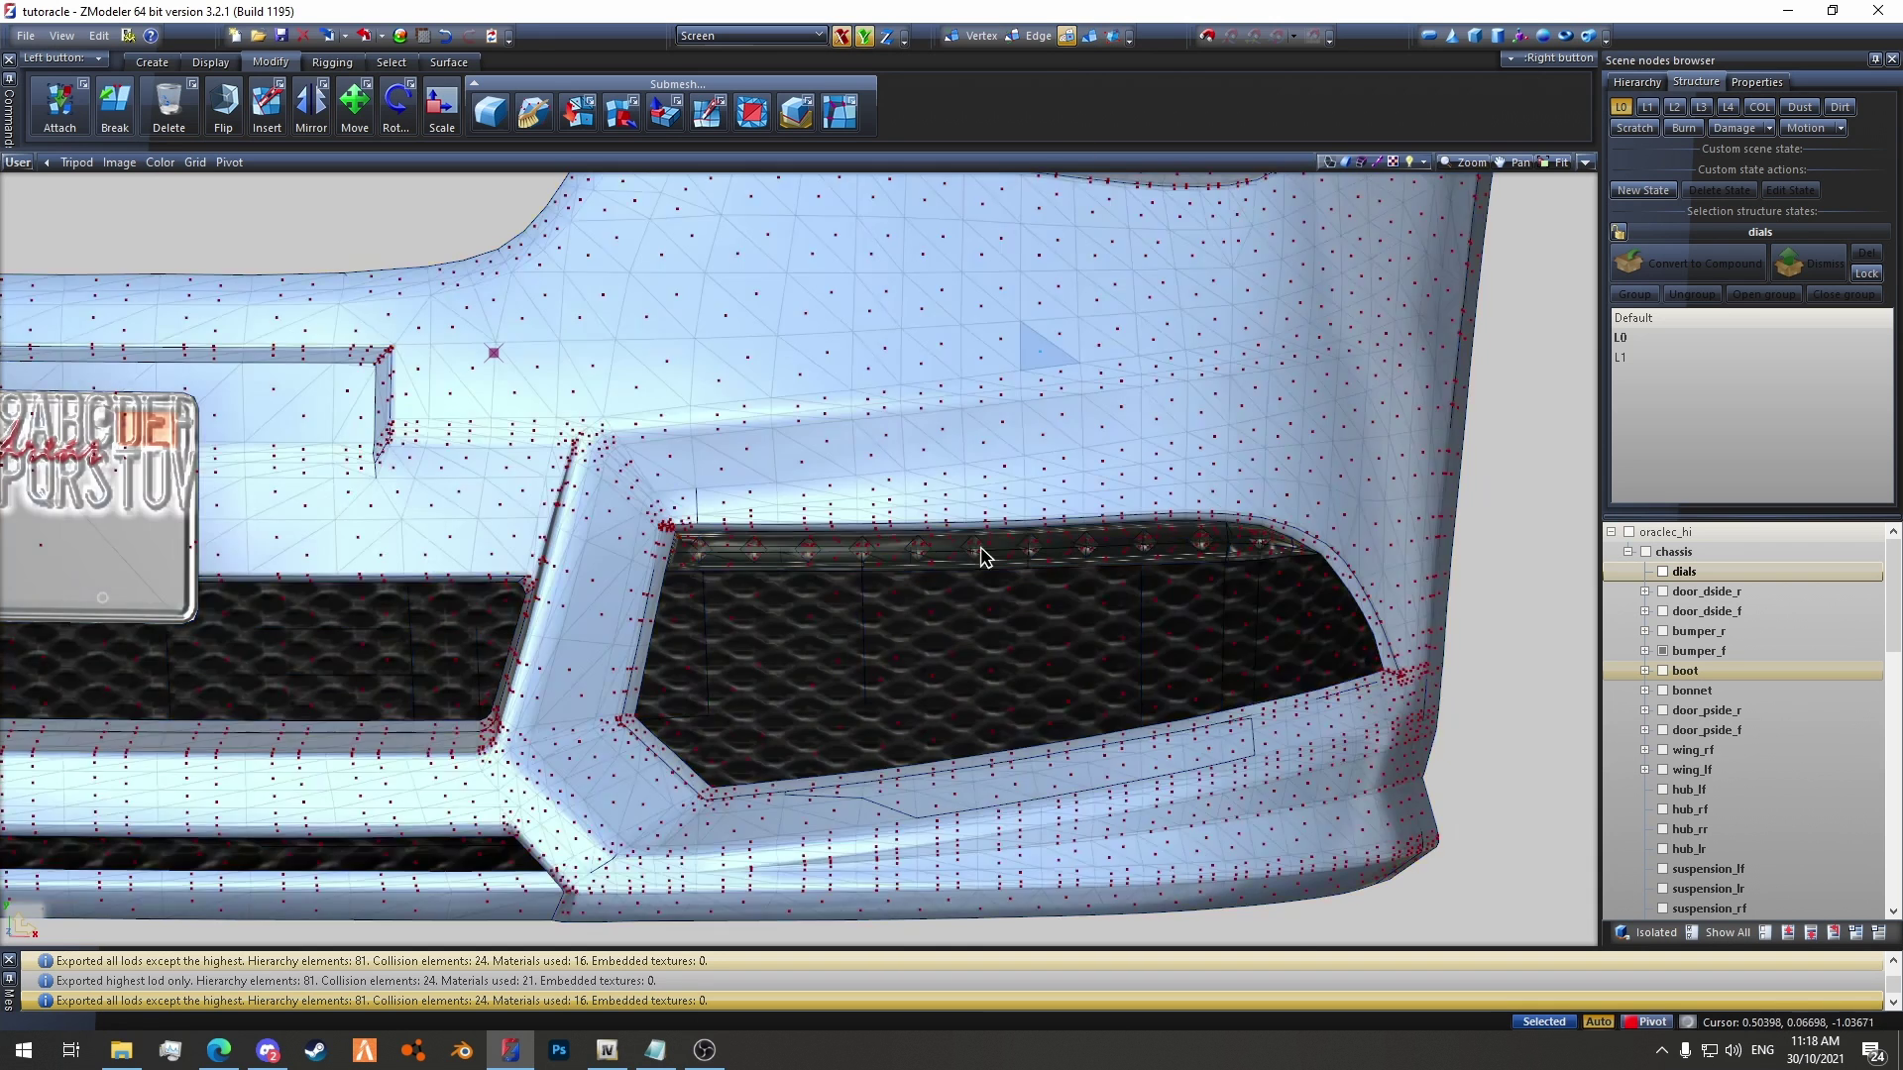
scroll(976, 551, "up", 7)
left_click(392, 61)
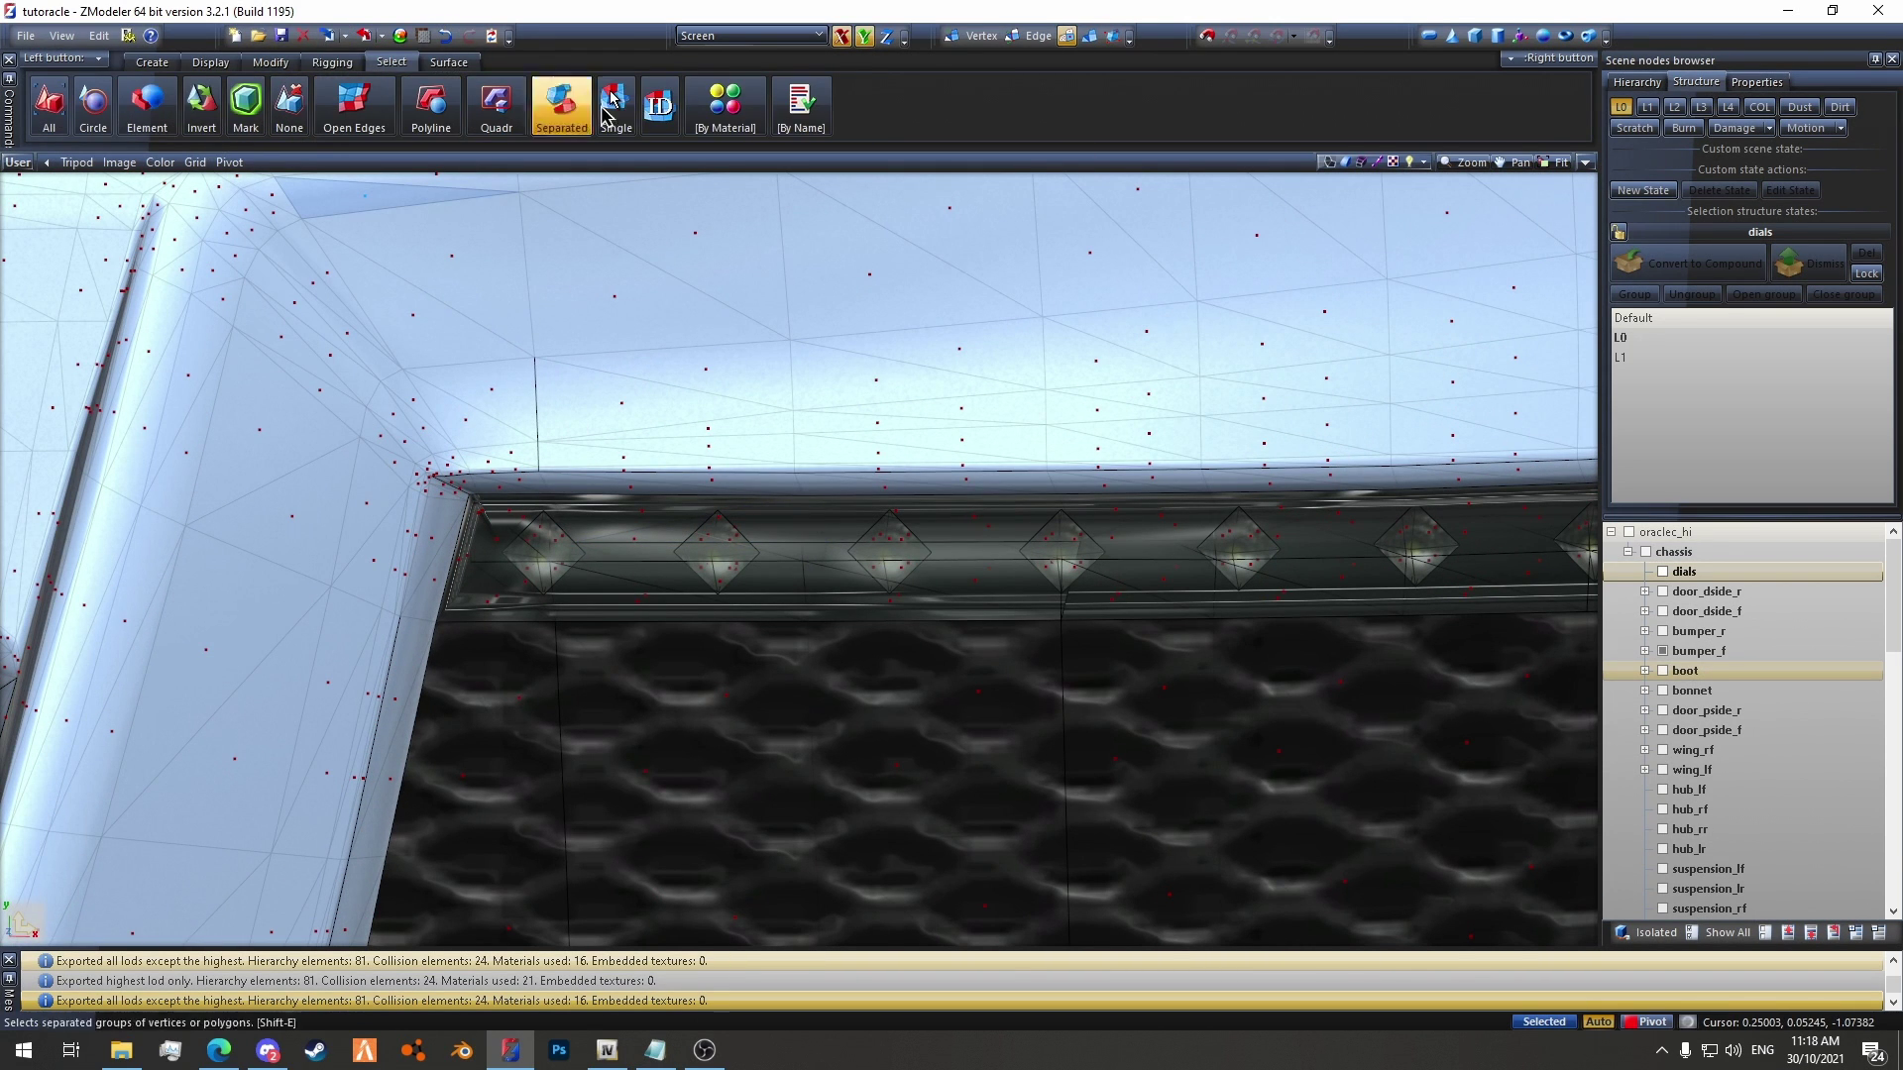
left_click(724, 105)
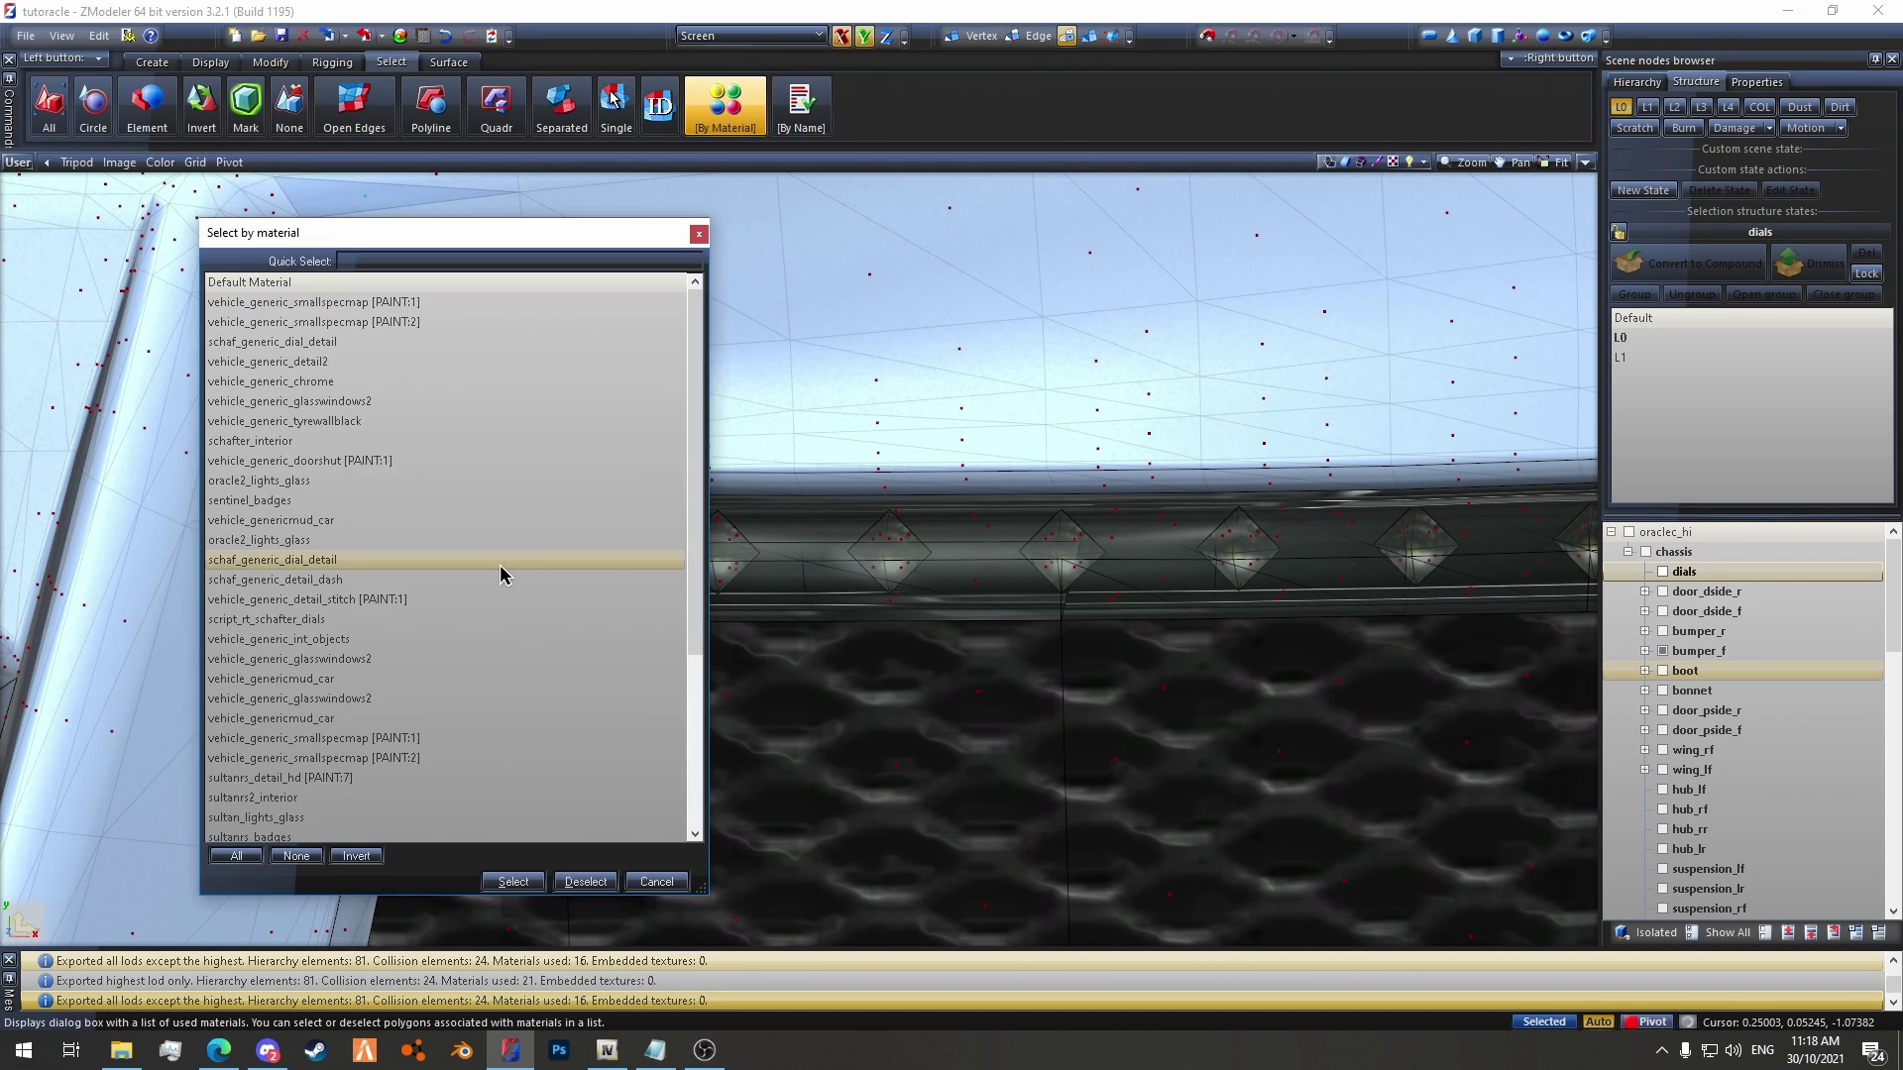
left_click(446, 659)
left_click(514, 881)
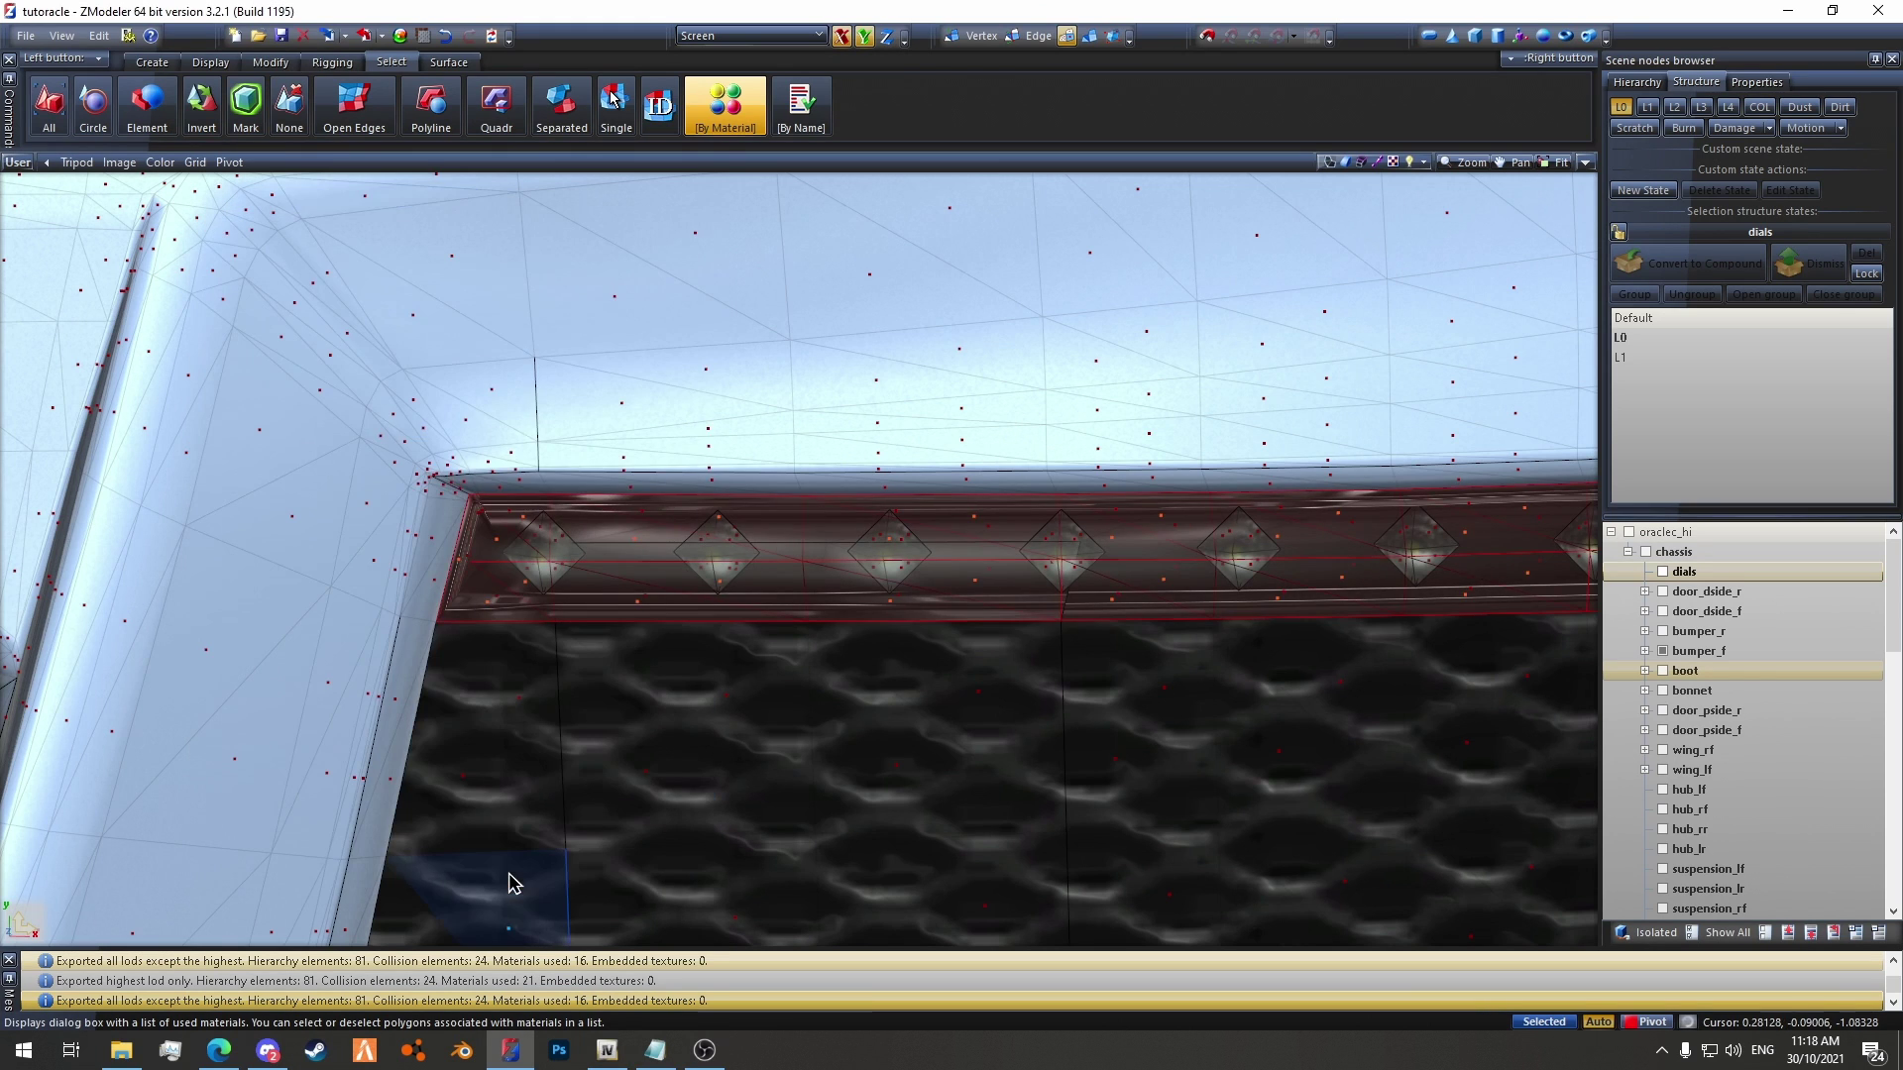
Step: Detach the selected glass light strips from the front bumper to a new object, keeping the original
scroll(906, 452, "down", 10)
scroll(906, 452, "down", 3)
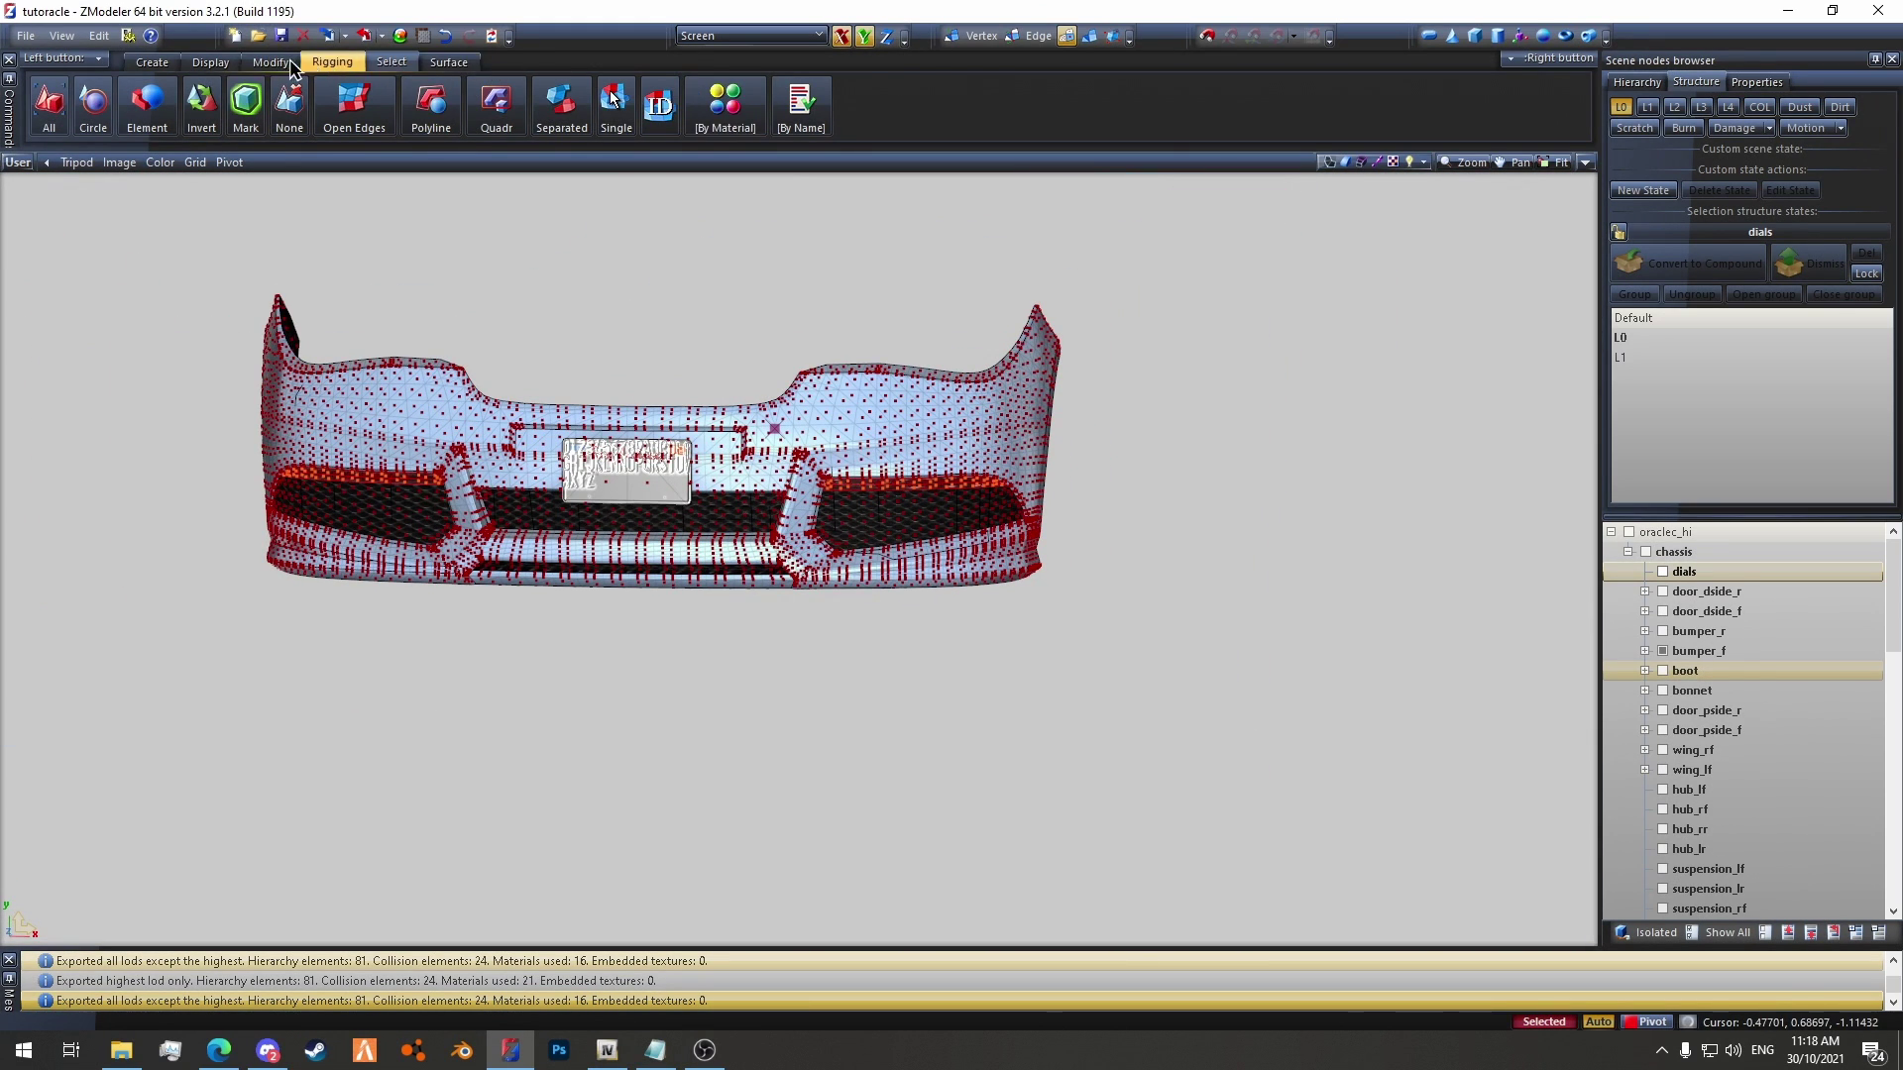
left_click(271, 62)
left_click(630, 111)
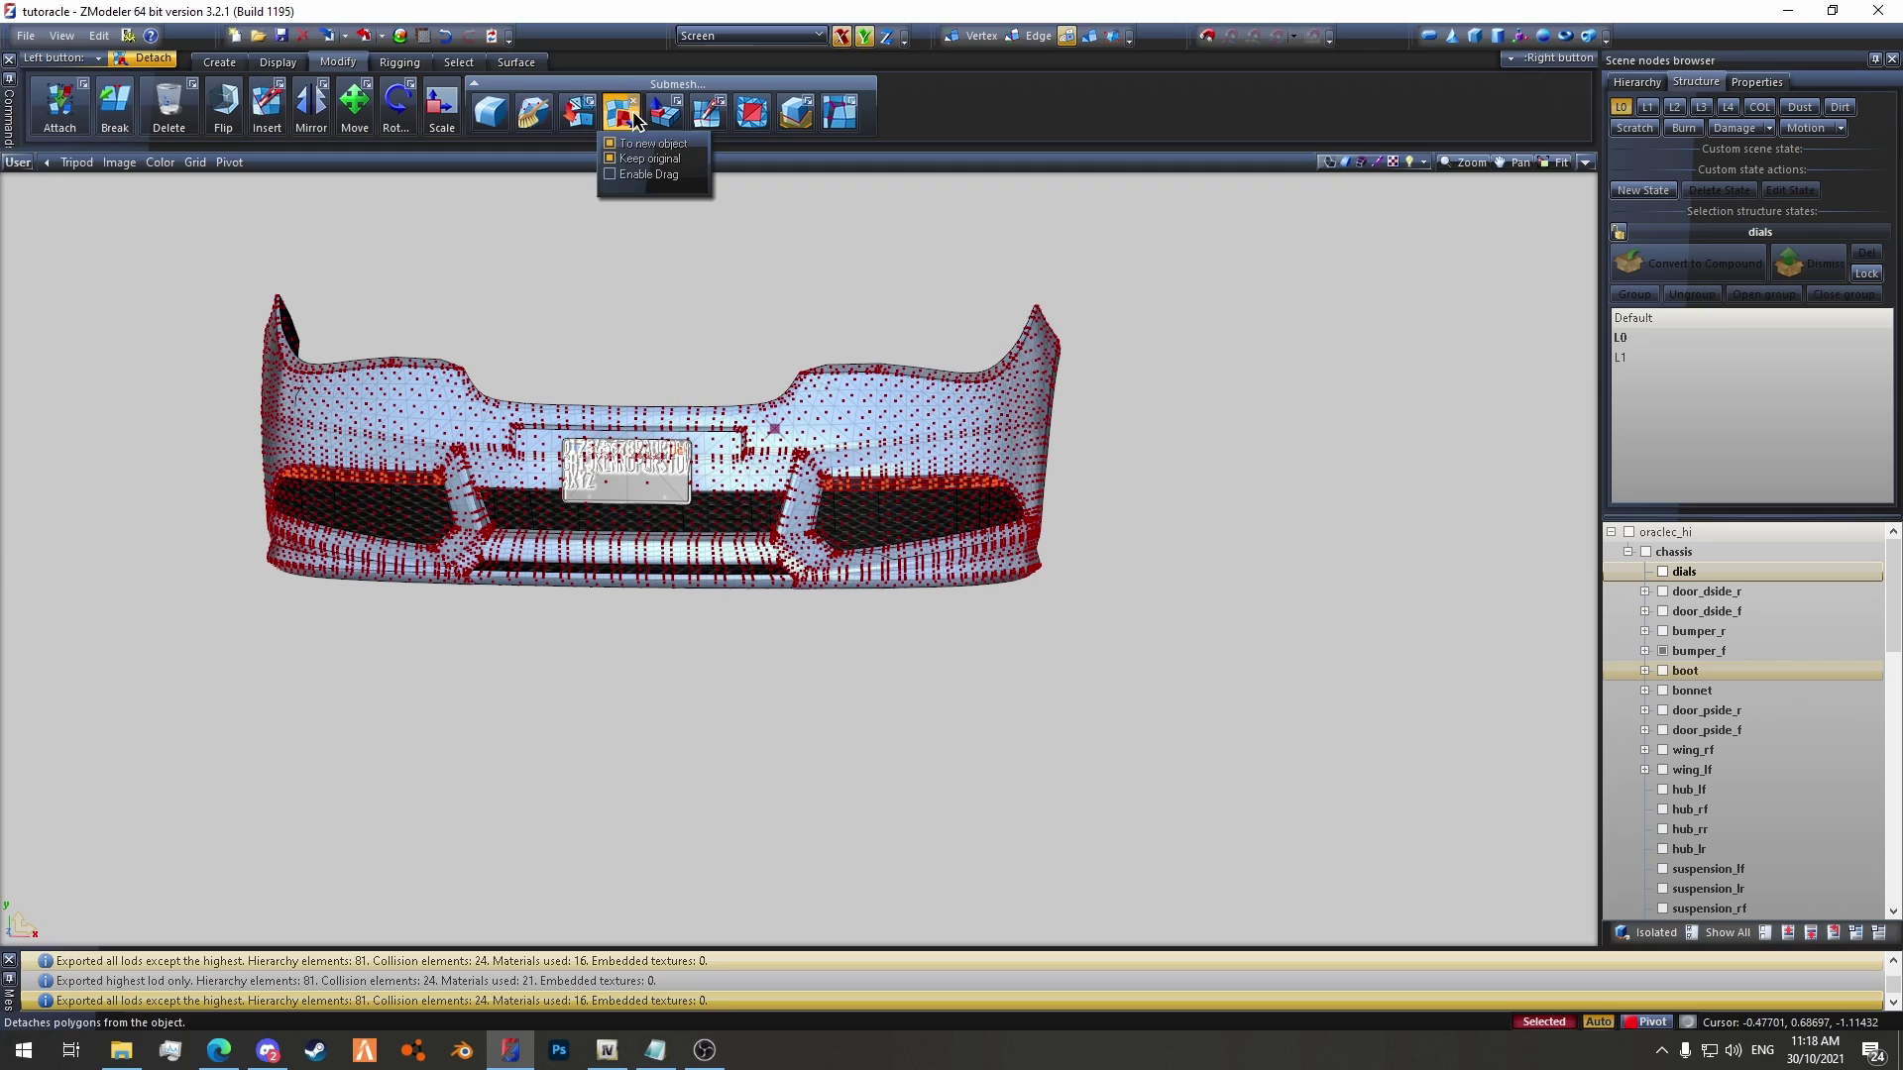
scroll(952, 524, "up", 5)
scroll(852, 416, "up", 4)
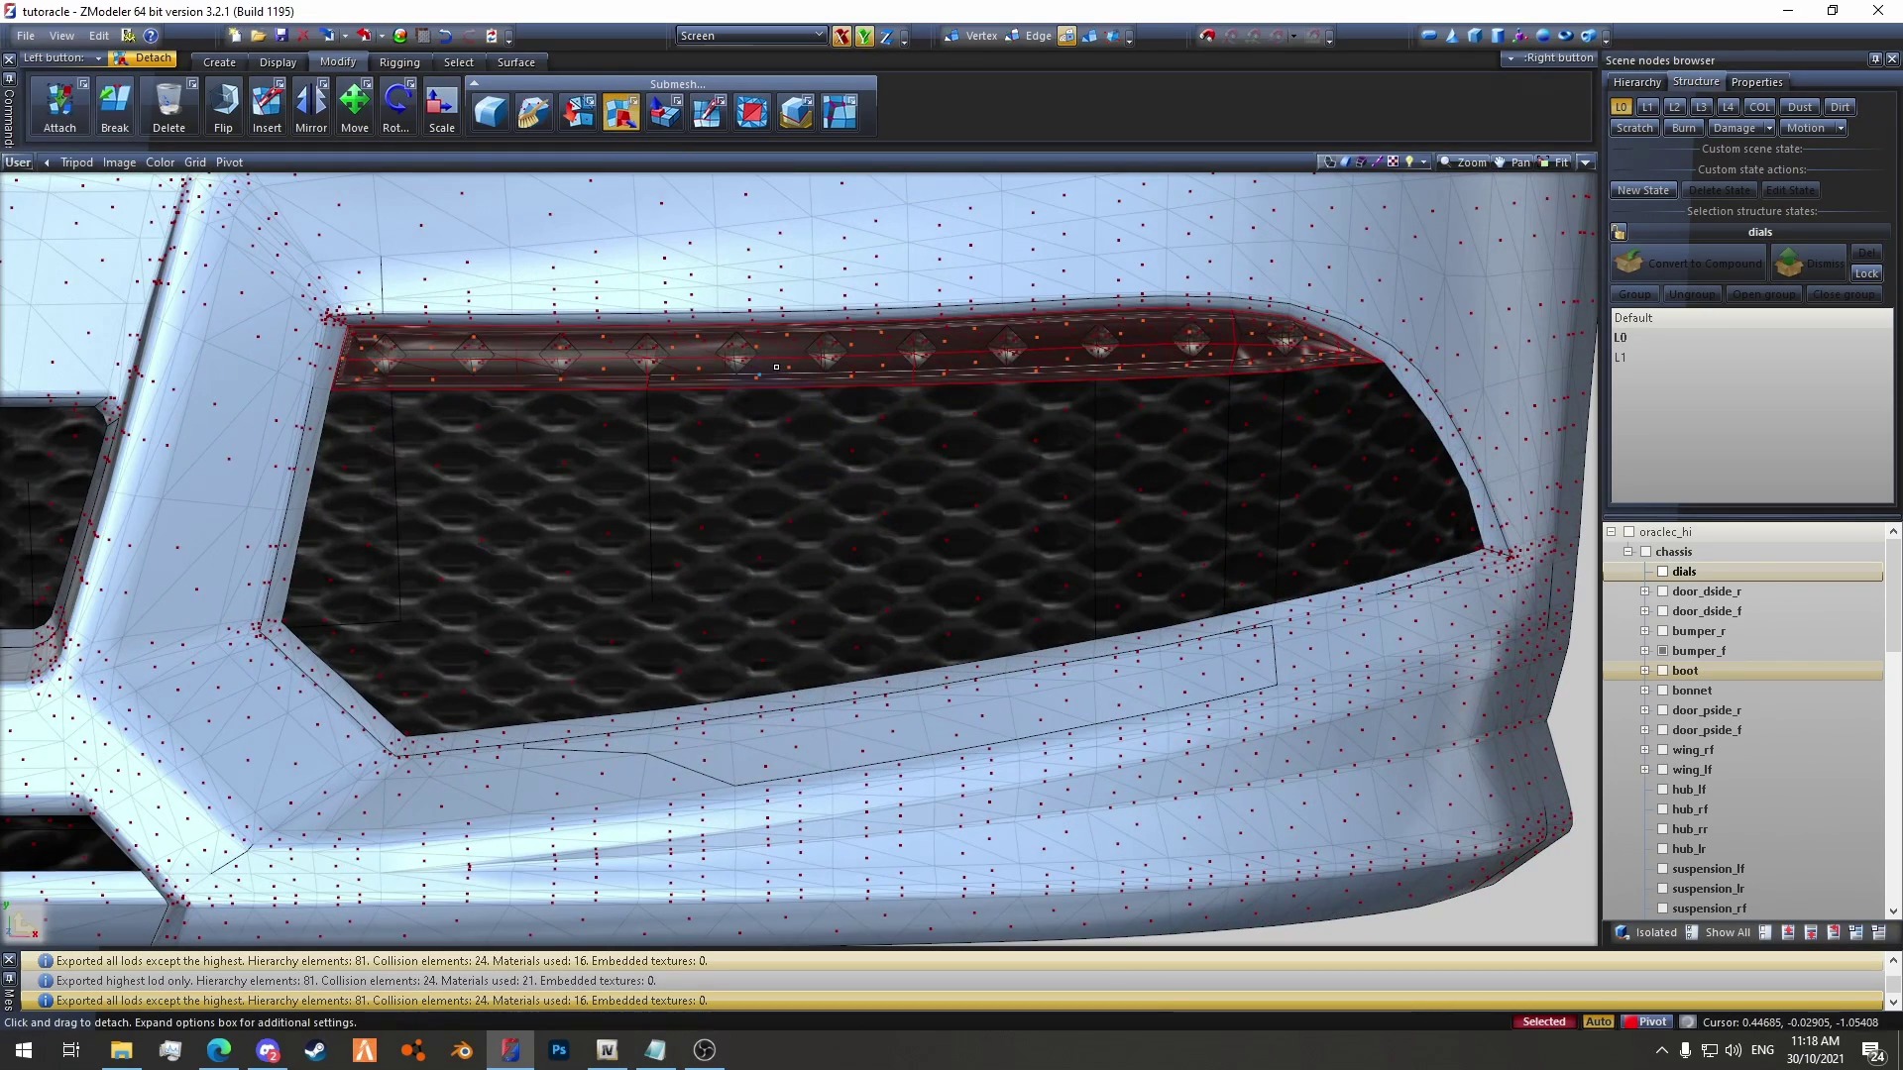
scroll(779, 366, "down", 9)
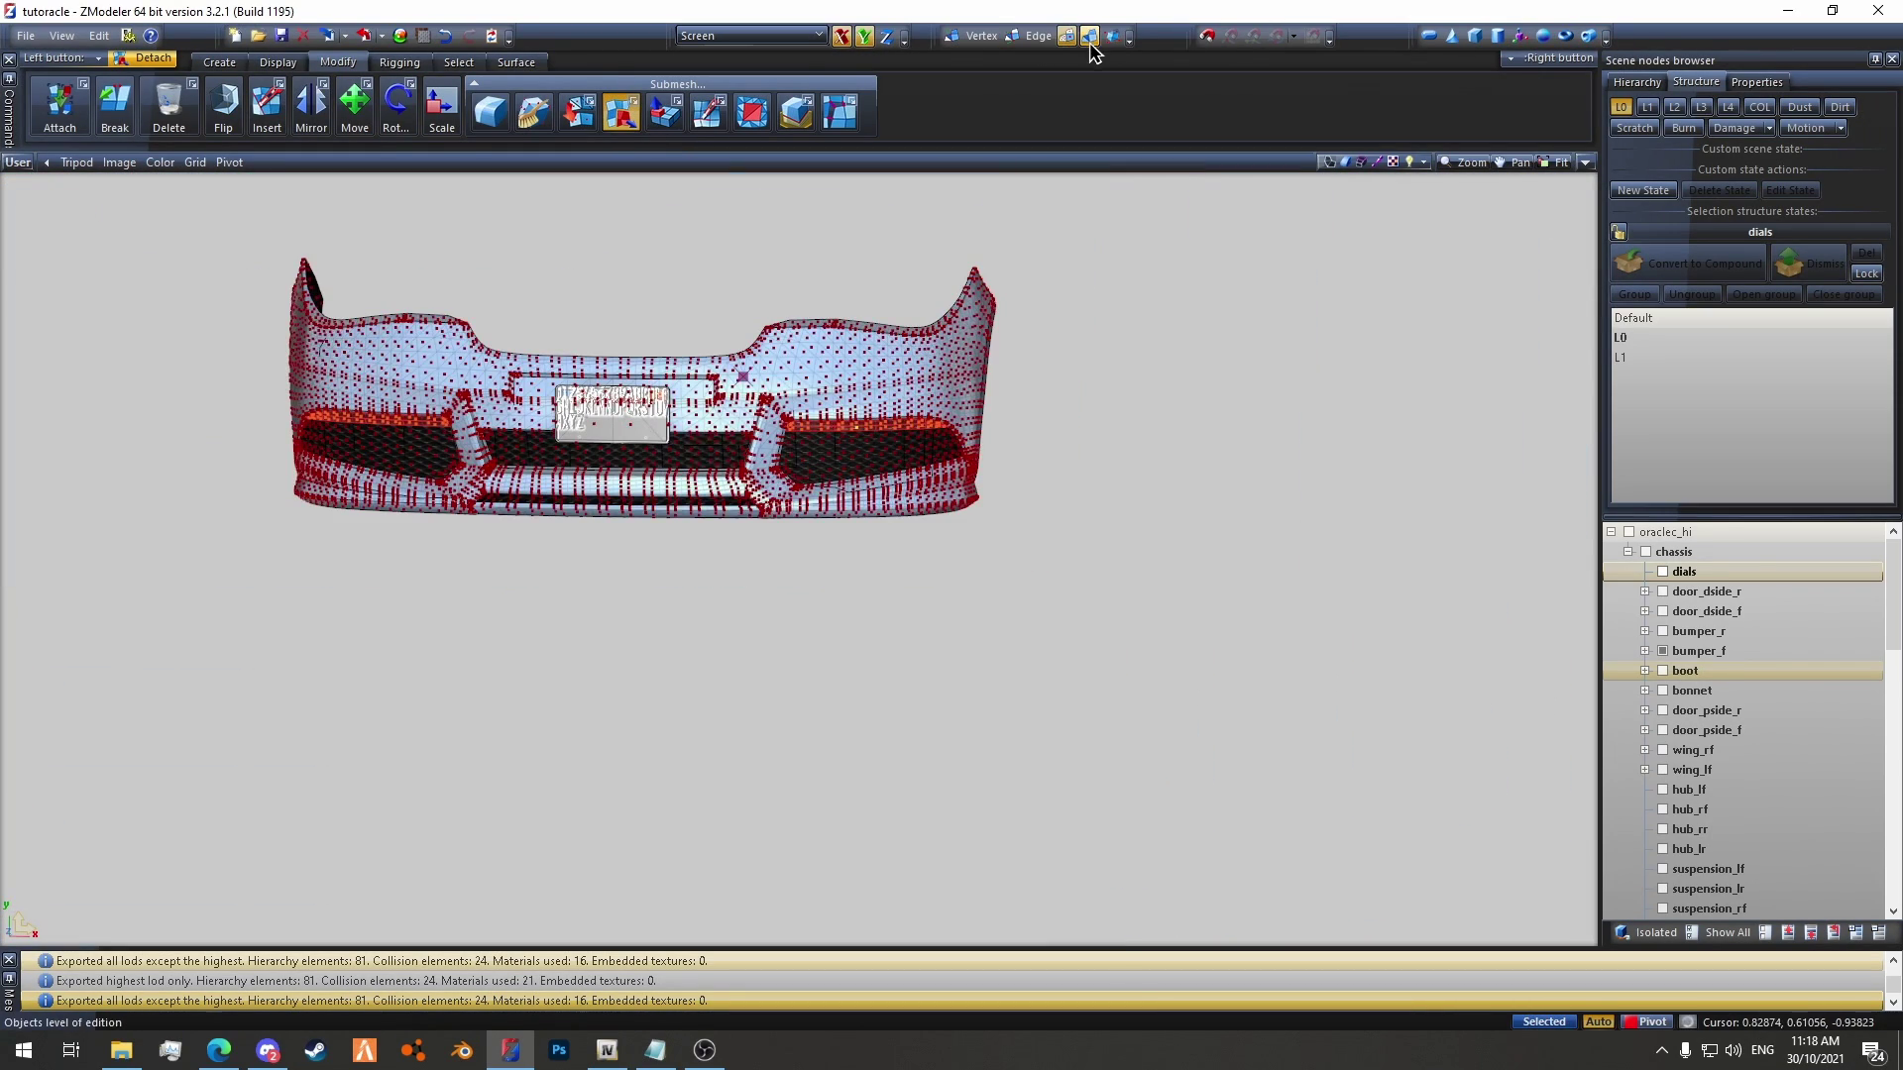
Step: Delete the detached strip polygons over the left-hand side grille, keeping the copy over the right-hand grille
left_click(1070, 38)
left_click_drag(182, 247, 534, 533)
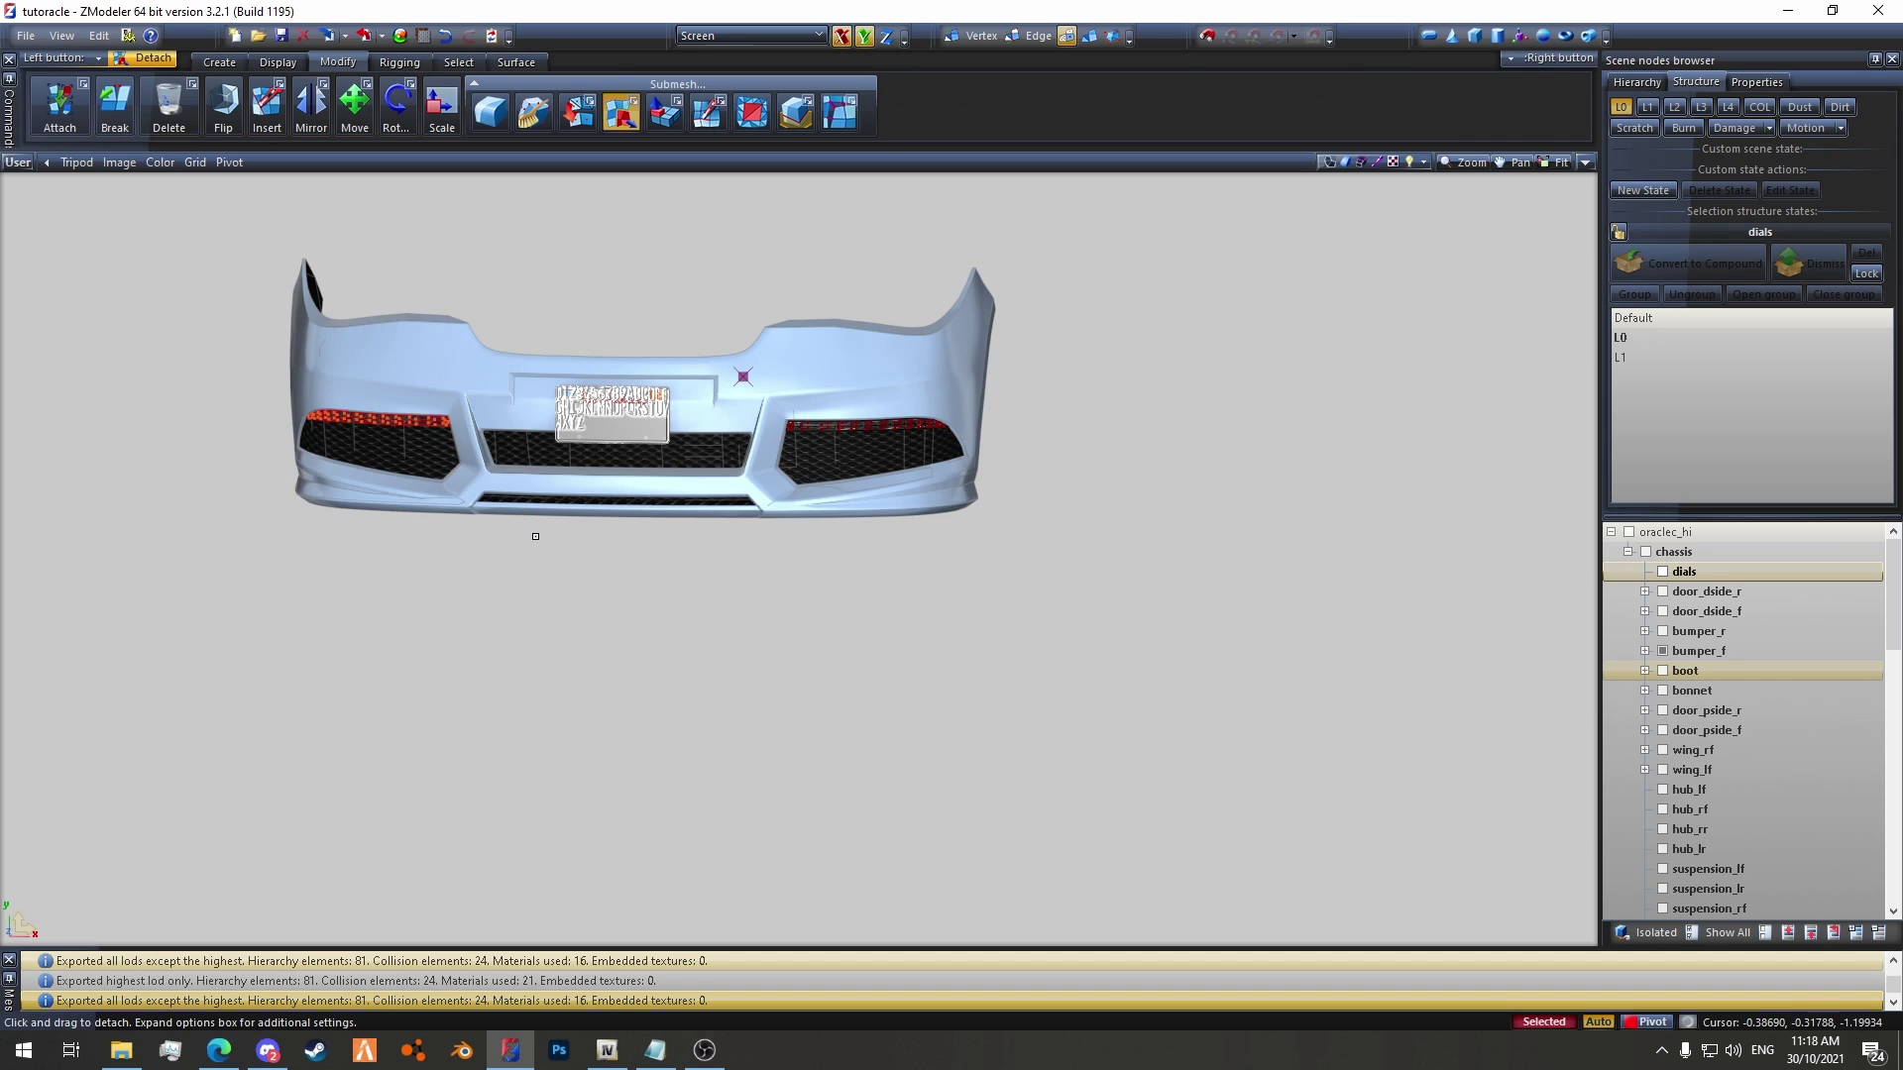
scroll(875, 297, "up", 4)
scroll(1091, 545, "down", 3)
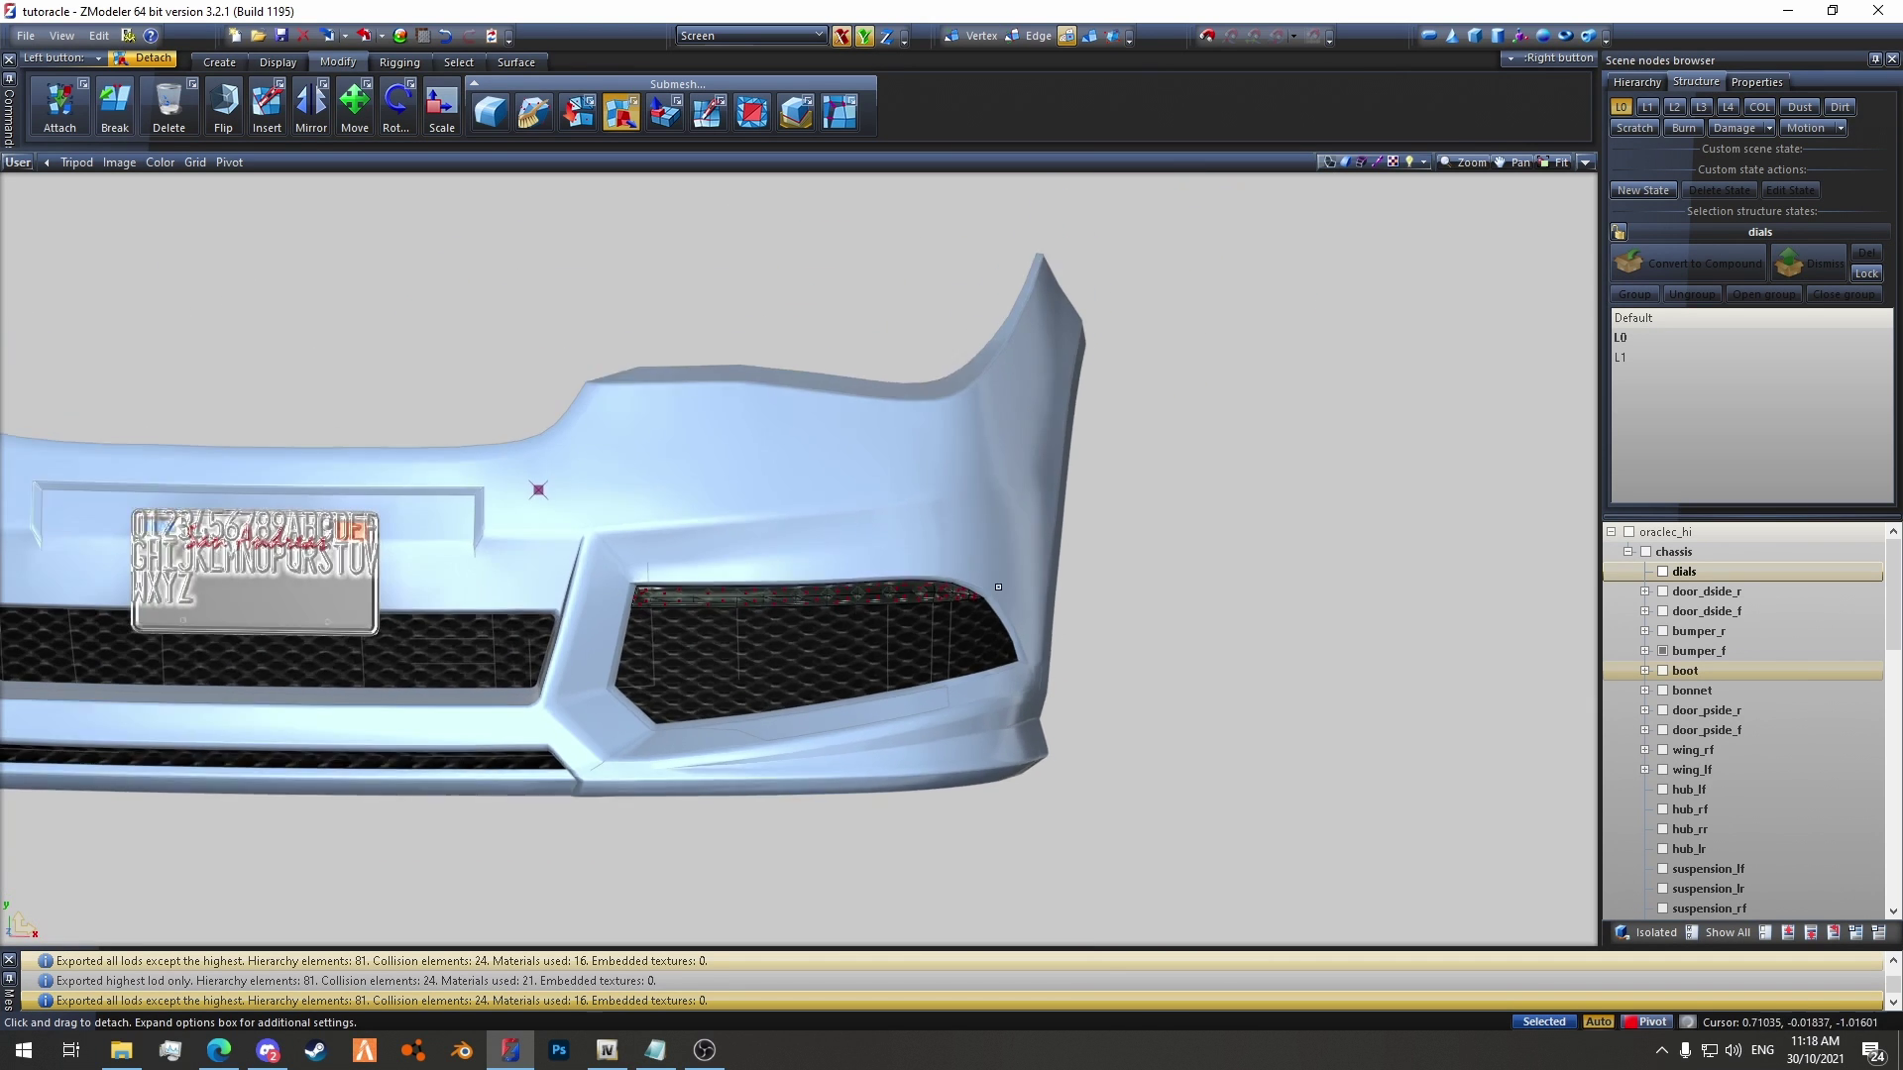
Step: Move the detached strip object about 0.002 along the local Z axis, just off the original glass
left_click(1091, 37)
left_click(890, 40)
left_click(805, 36)
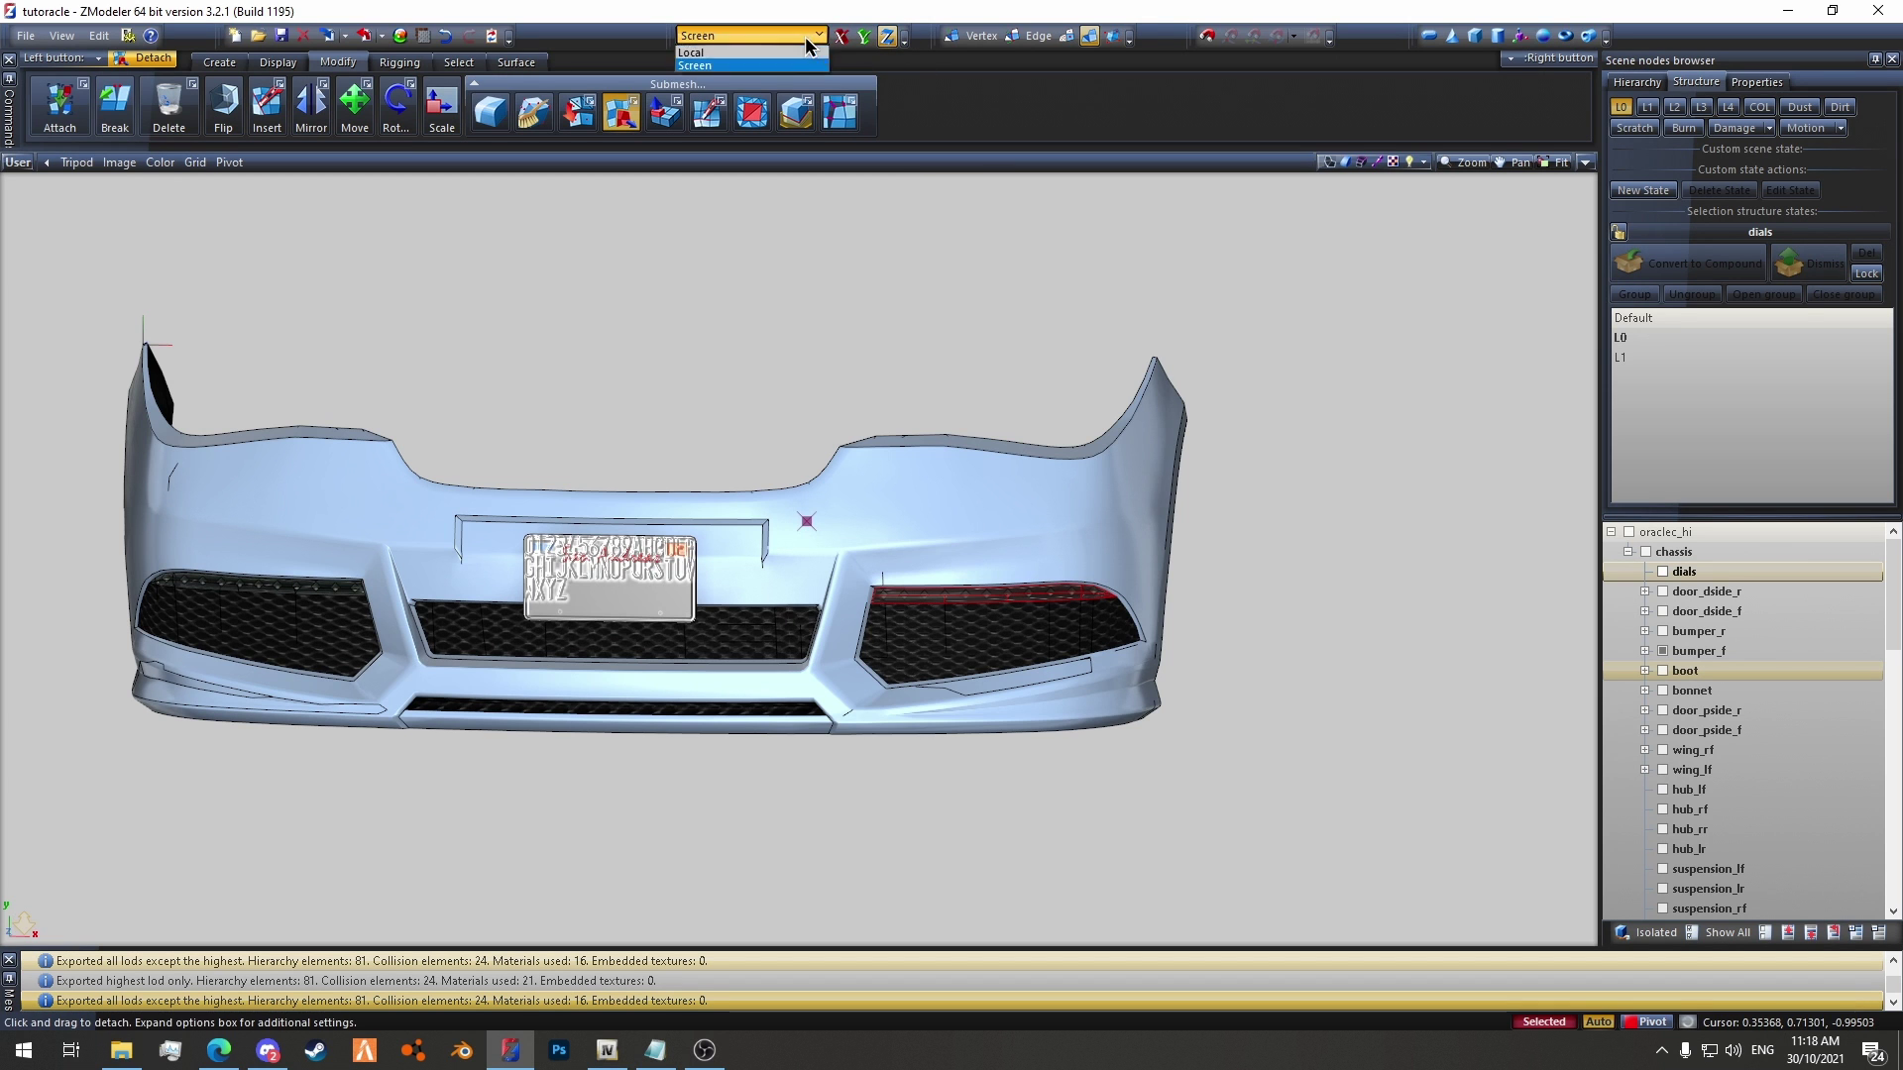
left_click(758, 66)
middle_click_drag(981, 231, 1223, 347)
scroll(1013, 500, "up", 10)
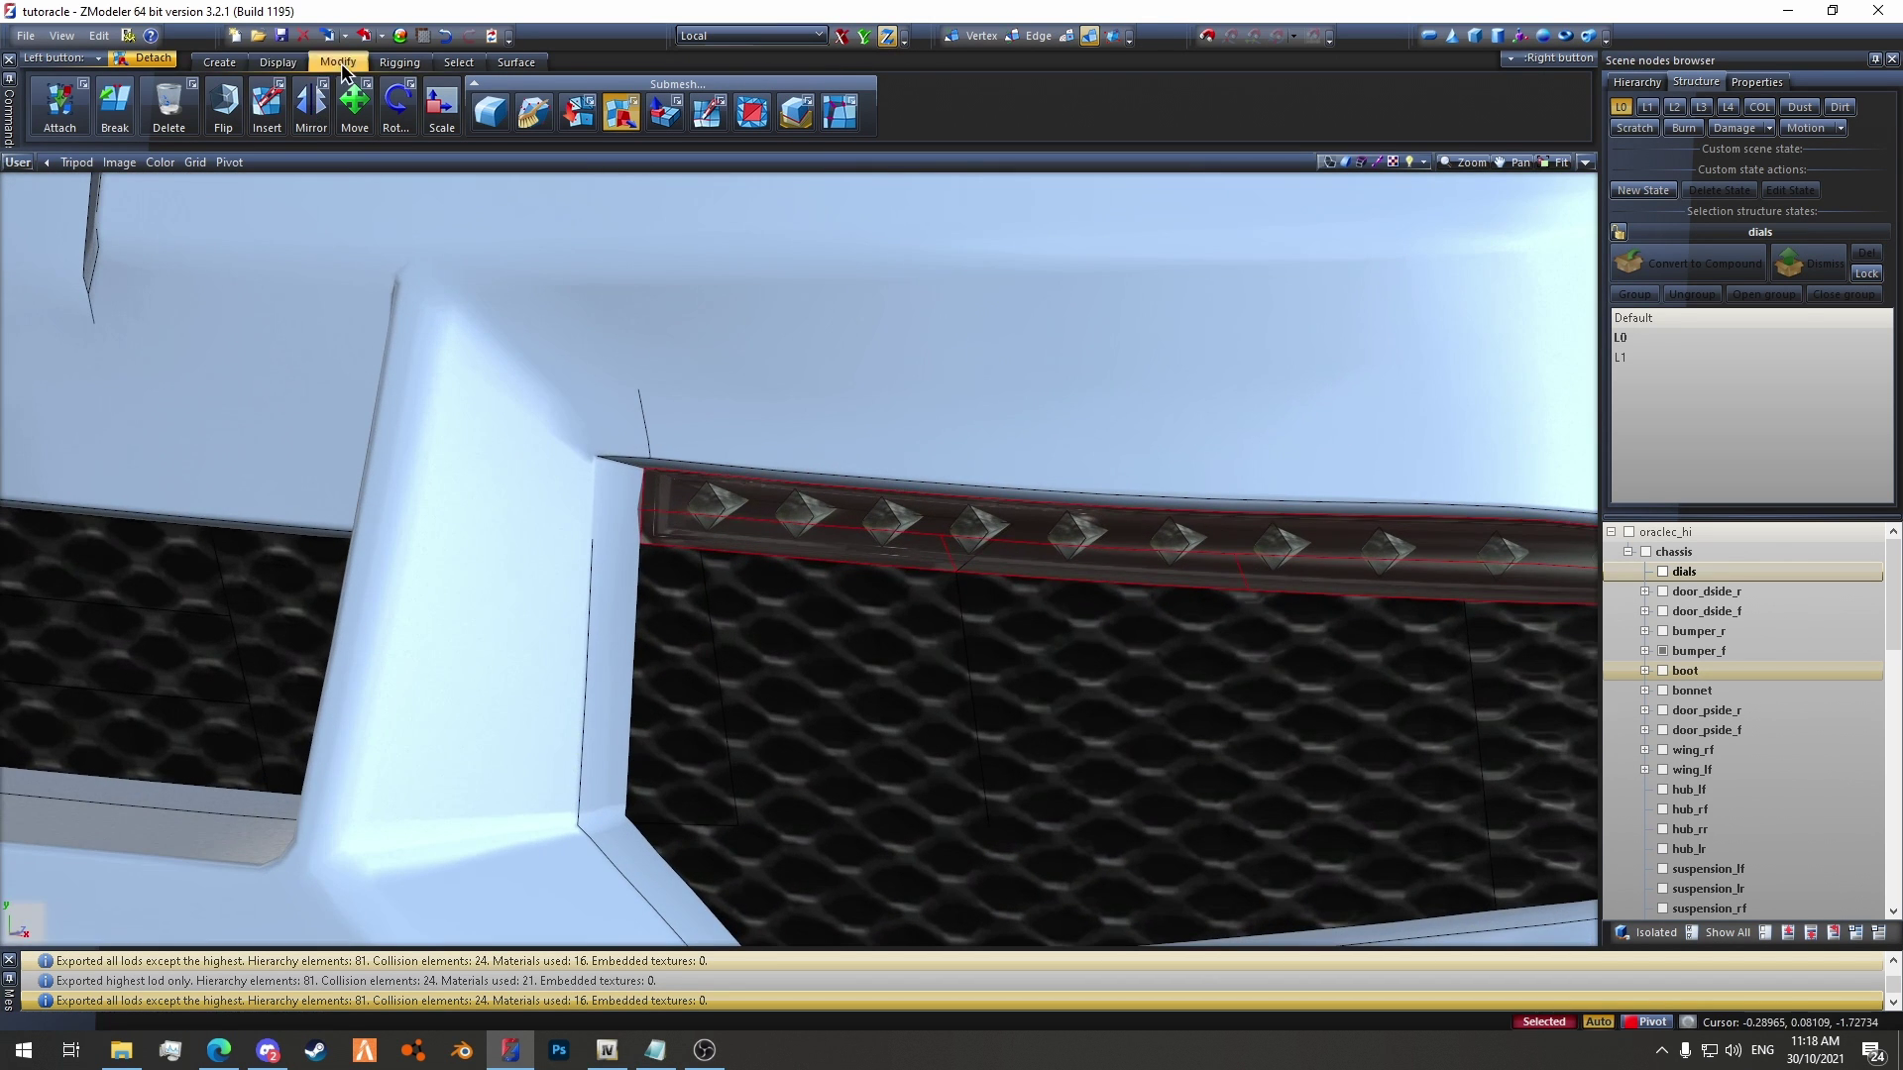
left_click(354, 102)
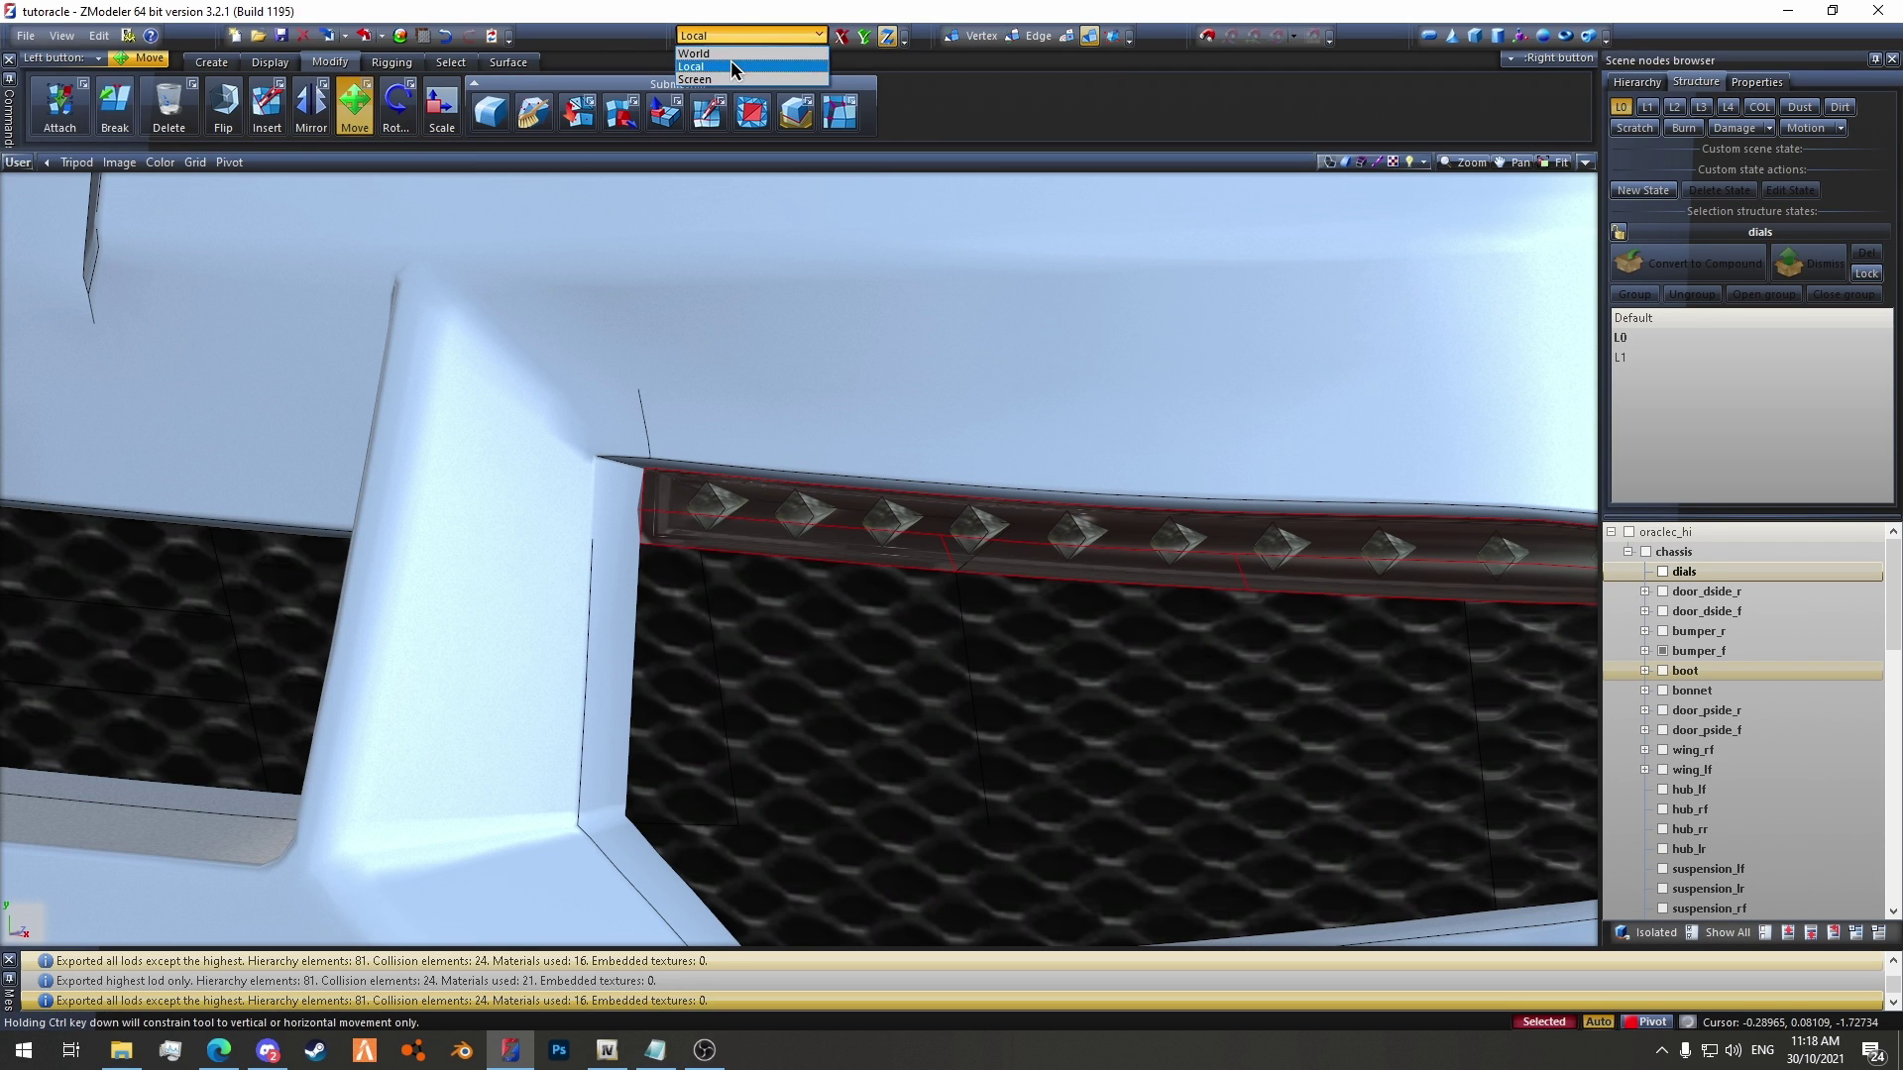
scroll(938, 566, "down", 5)
scroll(937, 566, "up", 3)
scroll(938, 566, "up", 1)
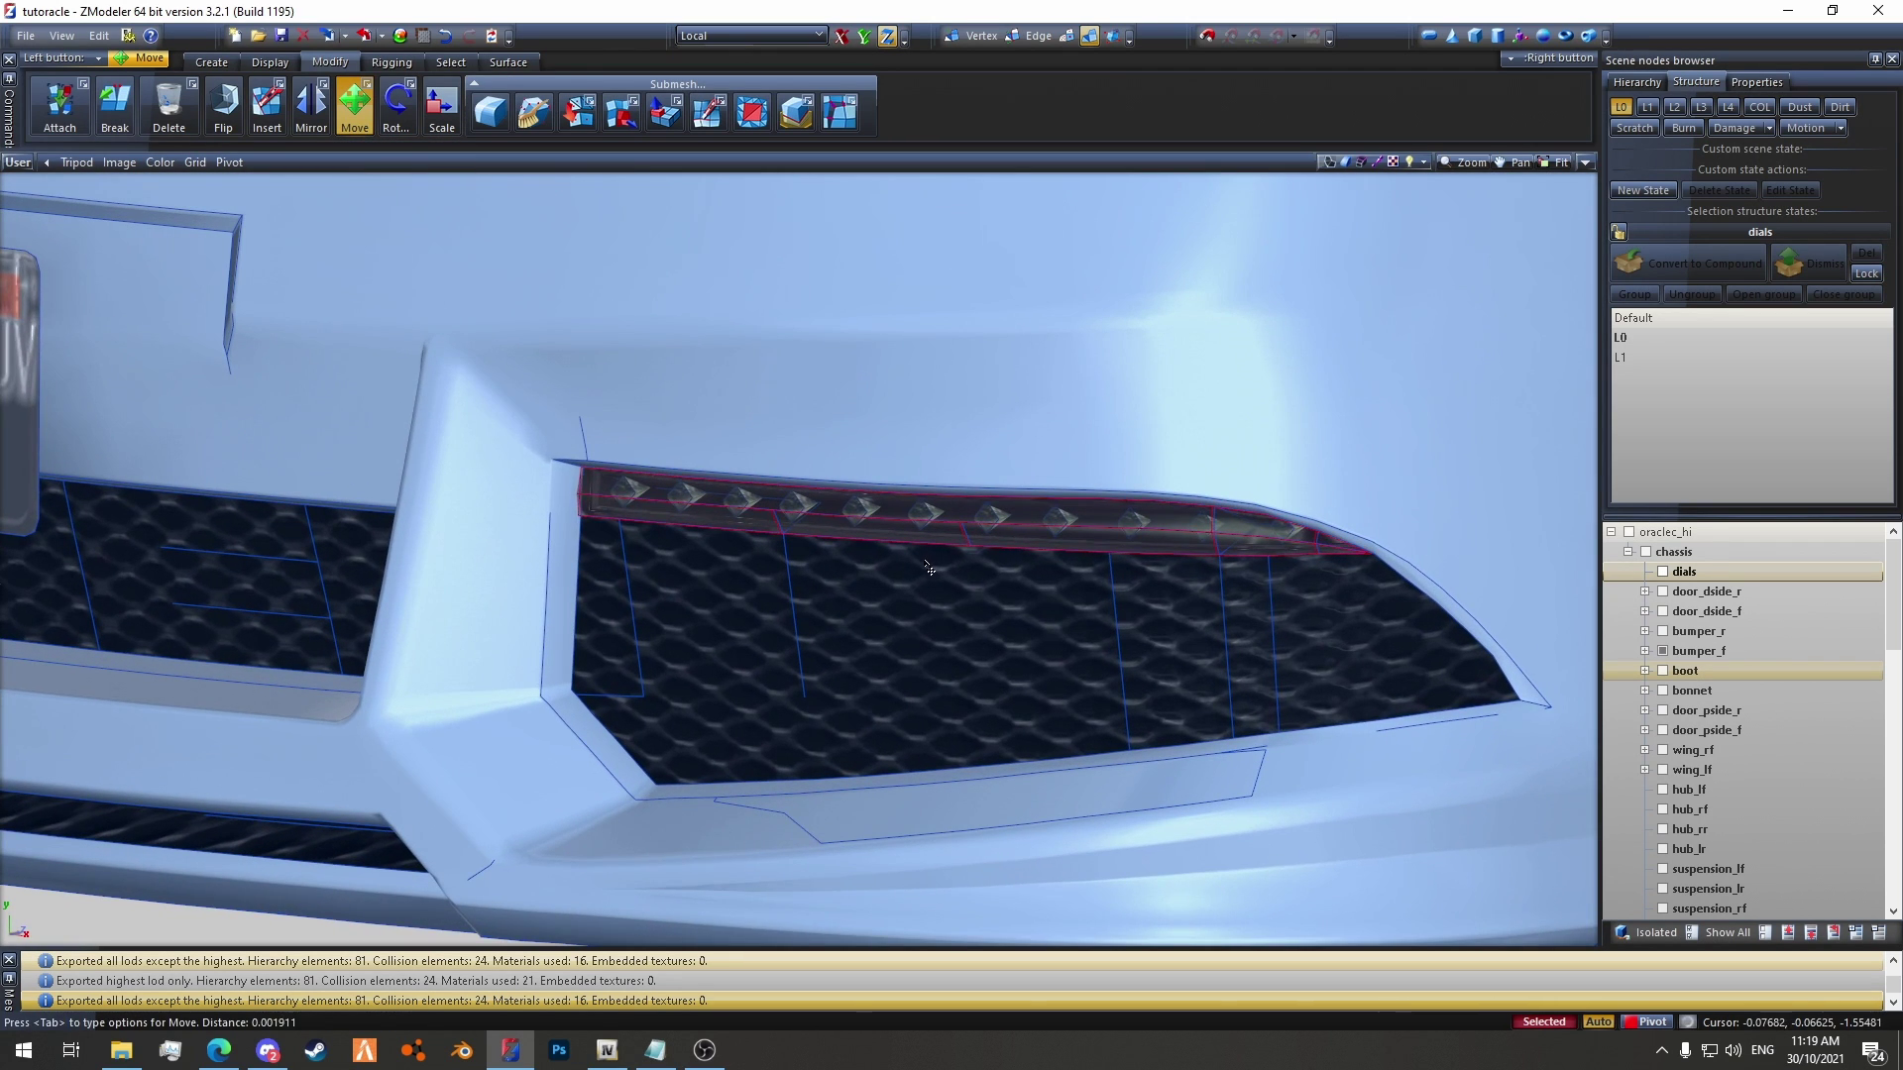
scroll(555, 485, "up", 5)
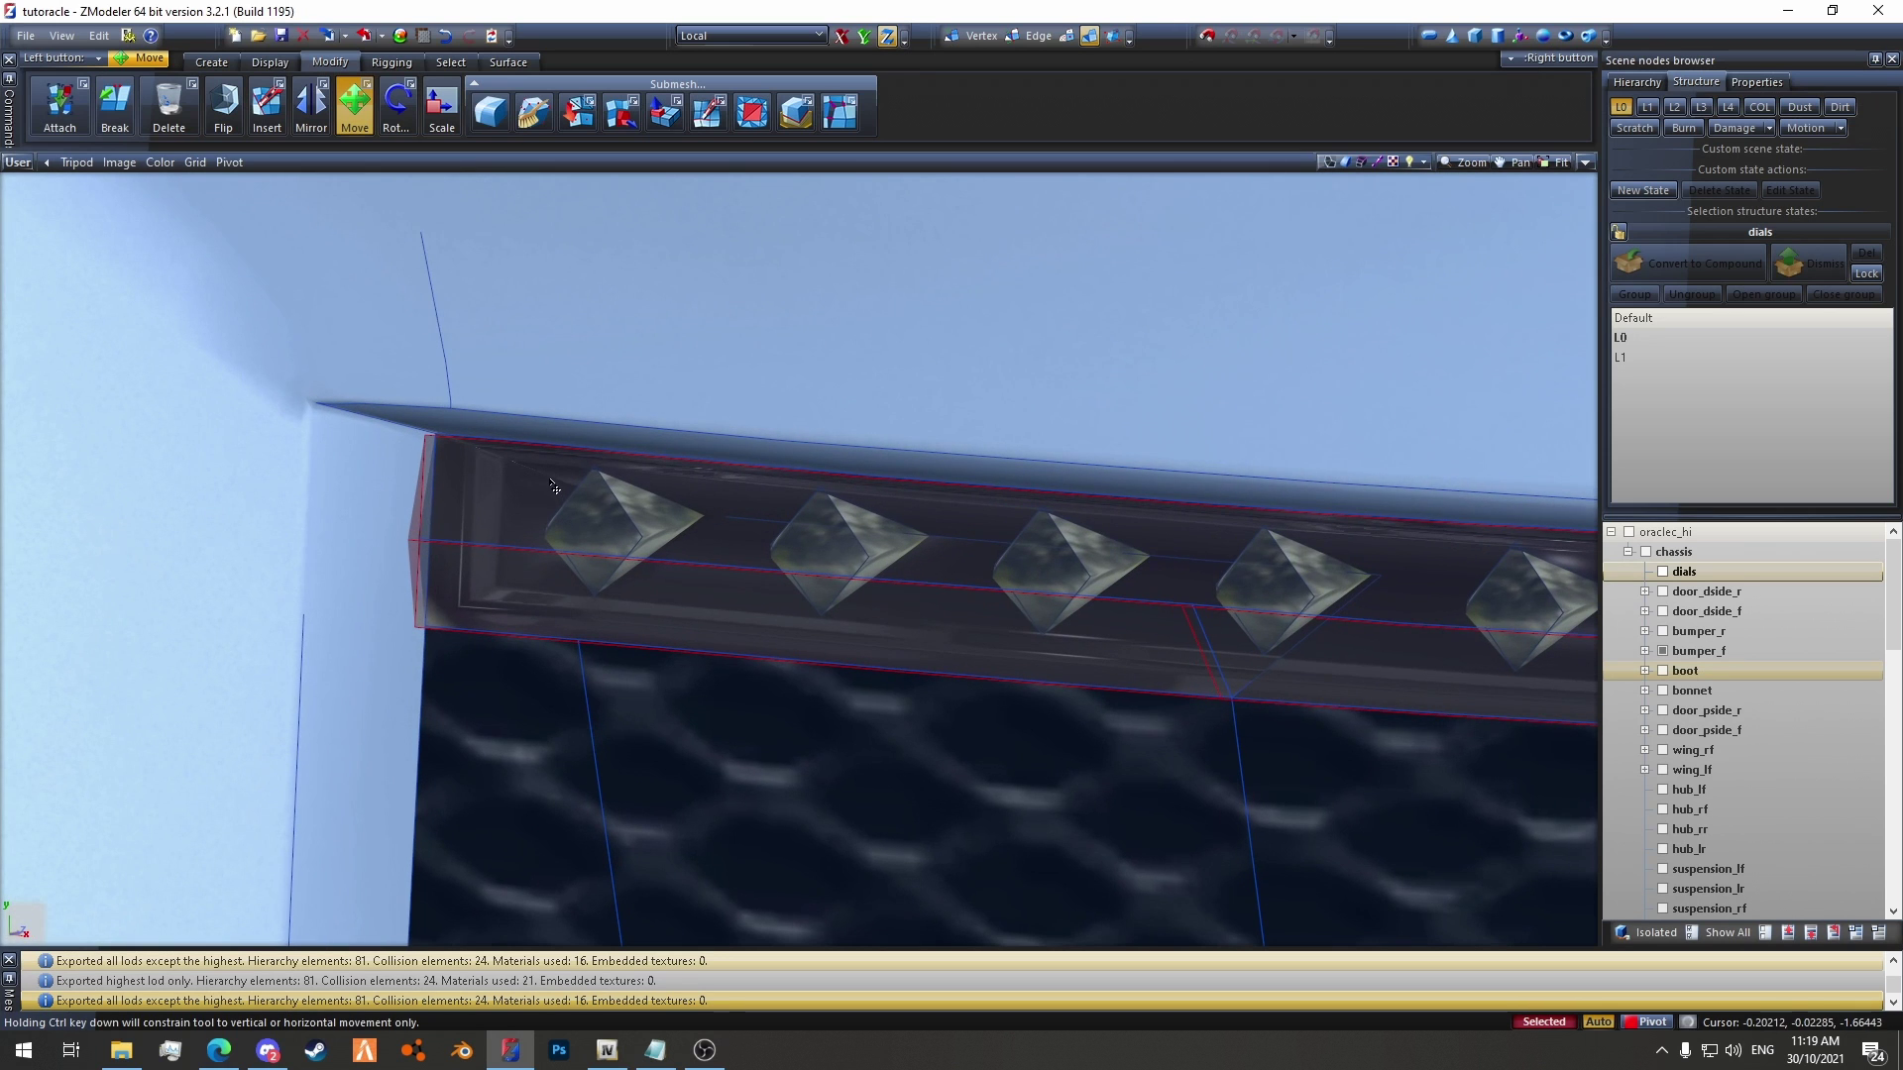
scroll(556, 485, "down", 6)
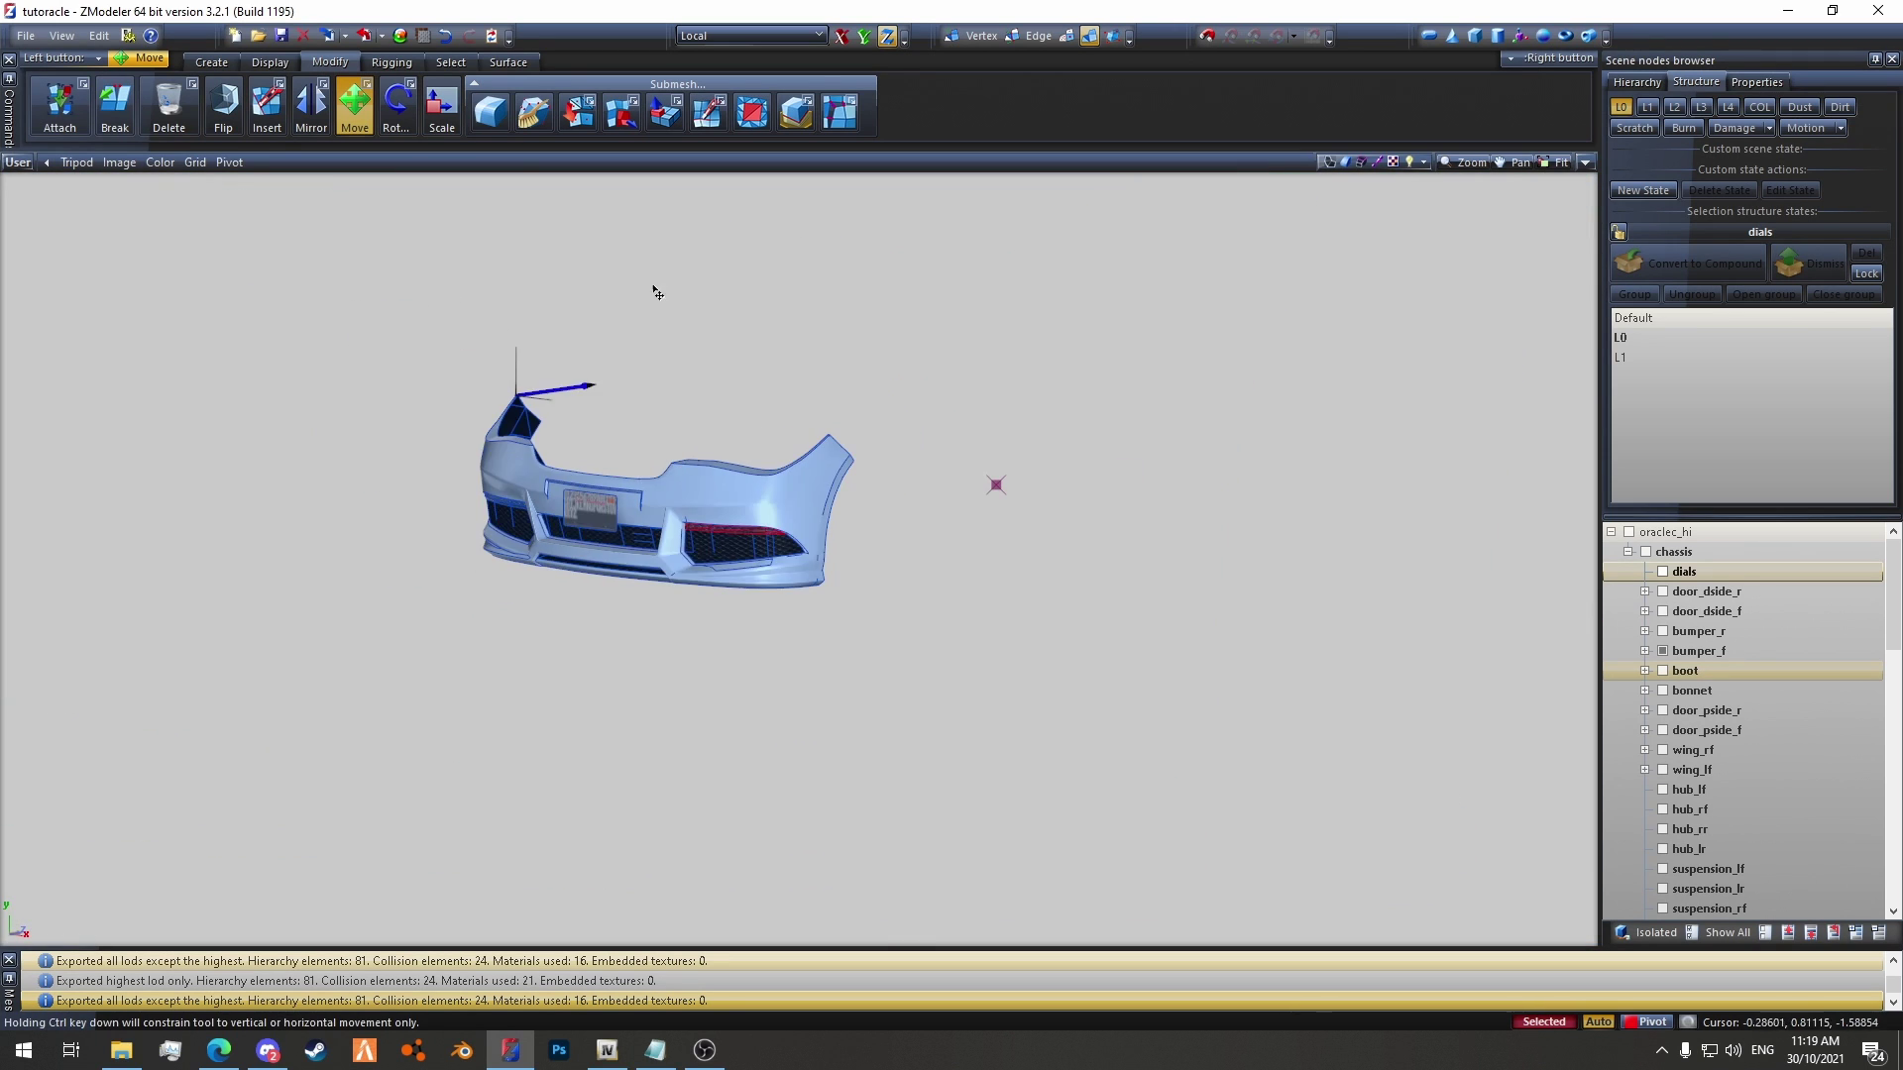
left_click(369, 107)
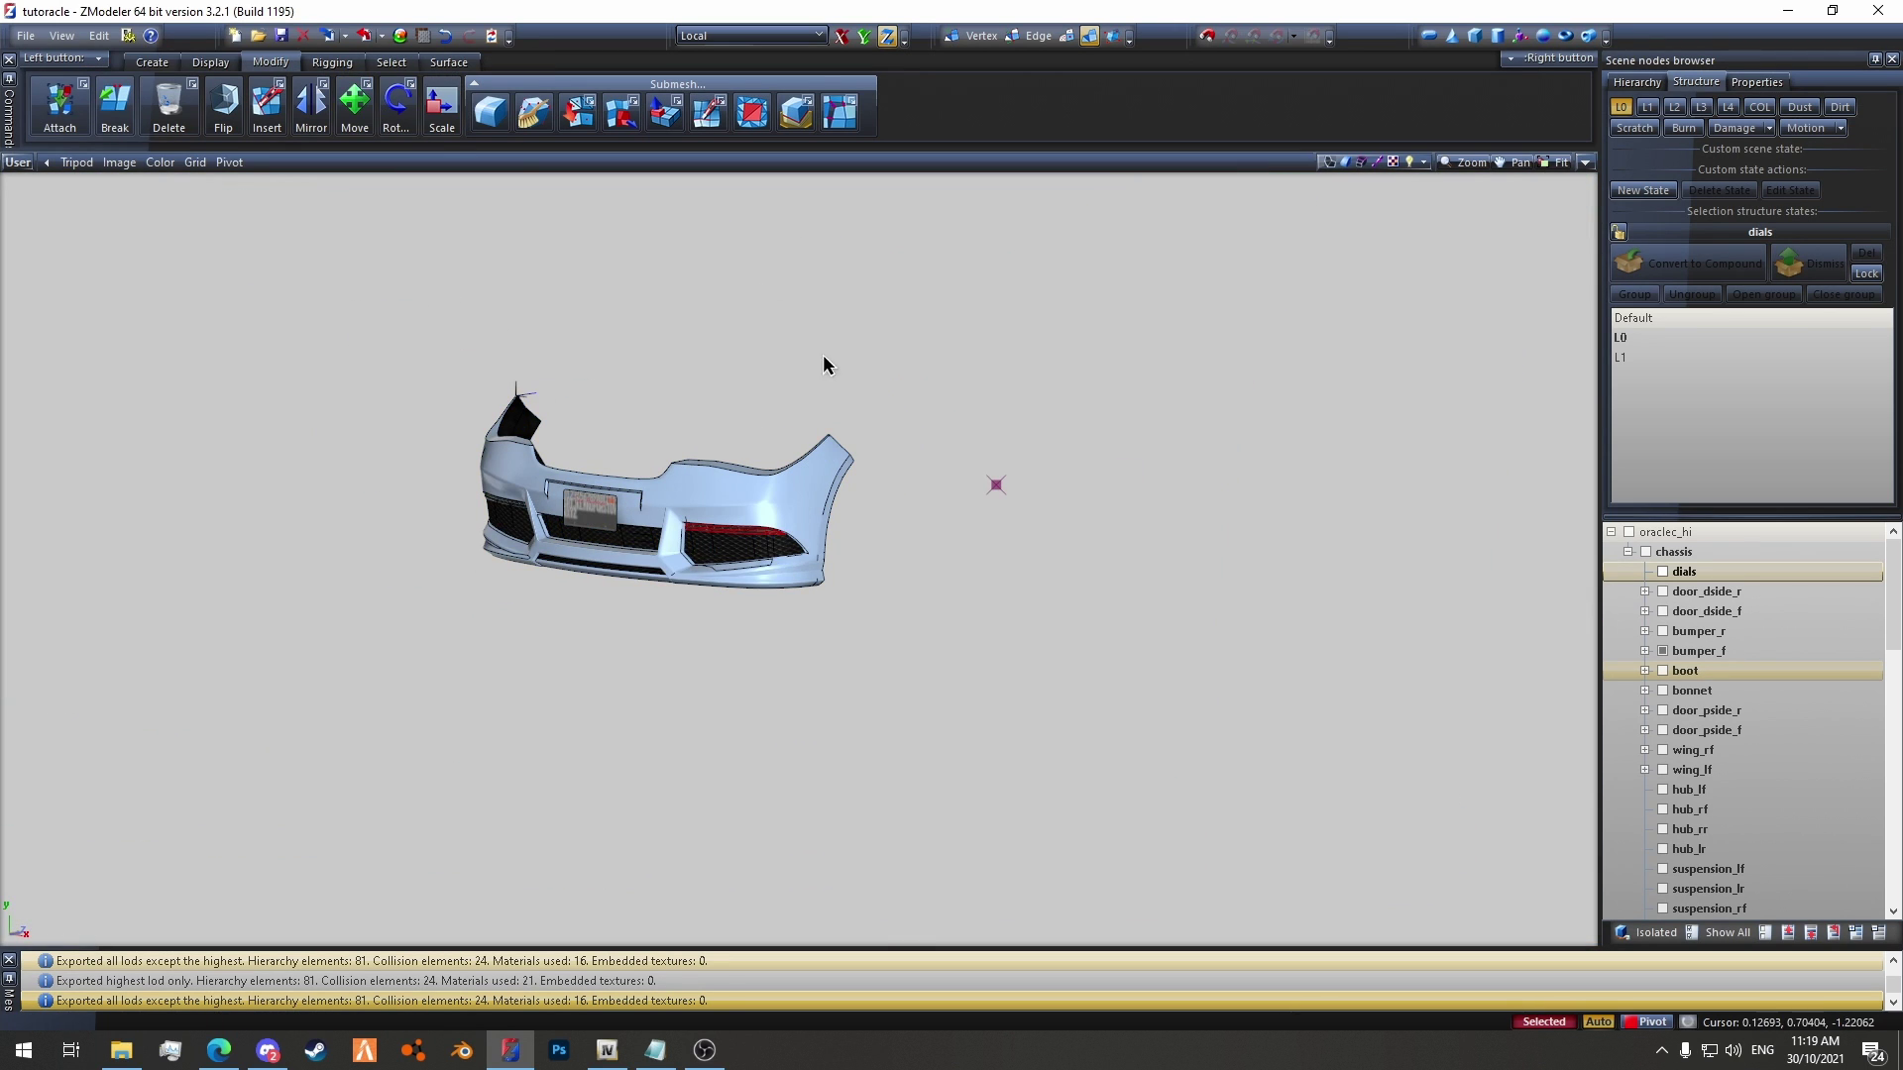
Step: Copy the script_rt_schafter_dials material and rename the copy script_rt_schafter_dials_temp
left_click(400, 39)
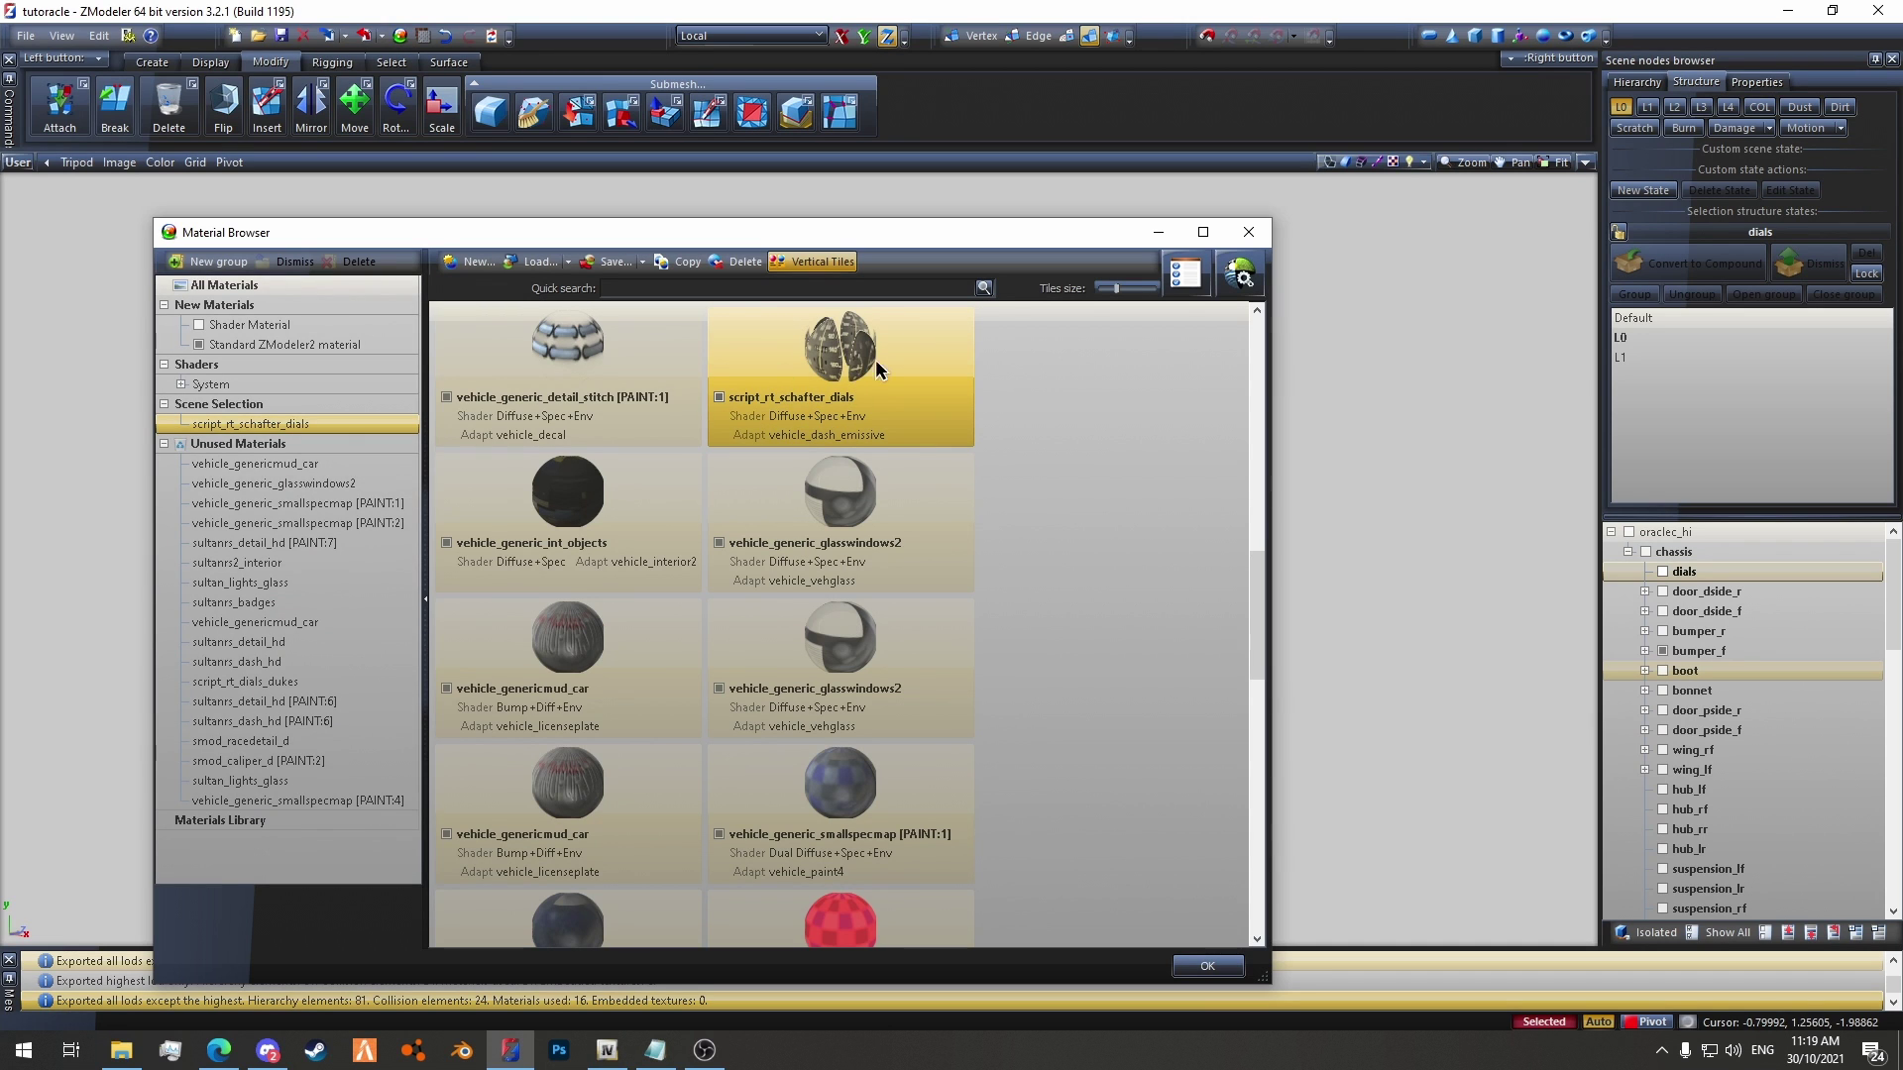
left_click(686, 262)
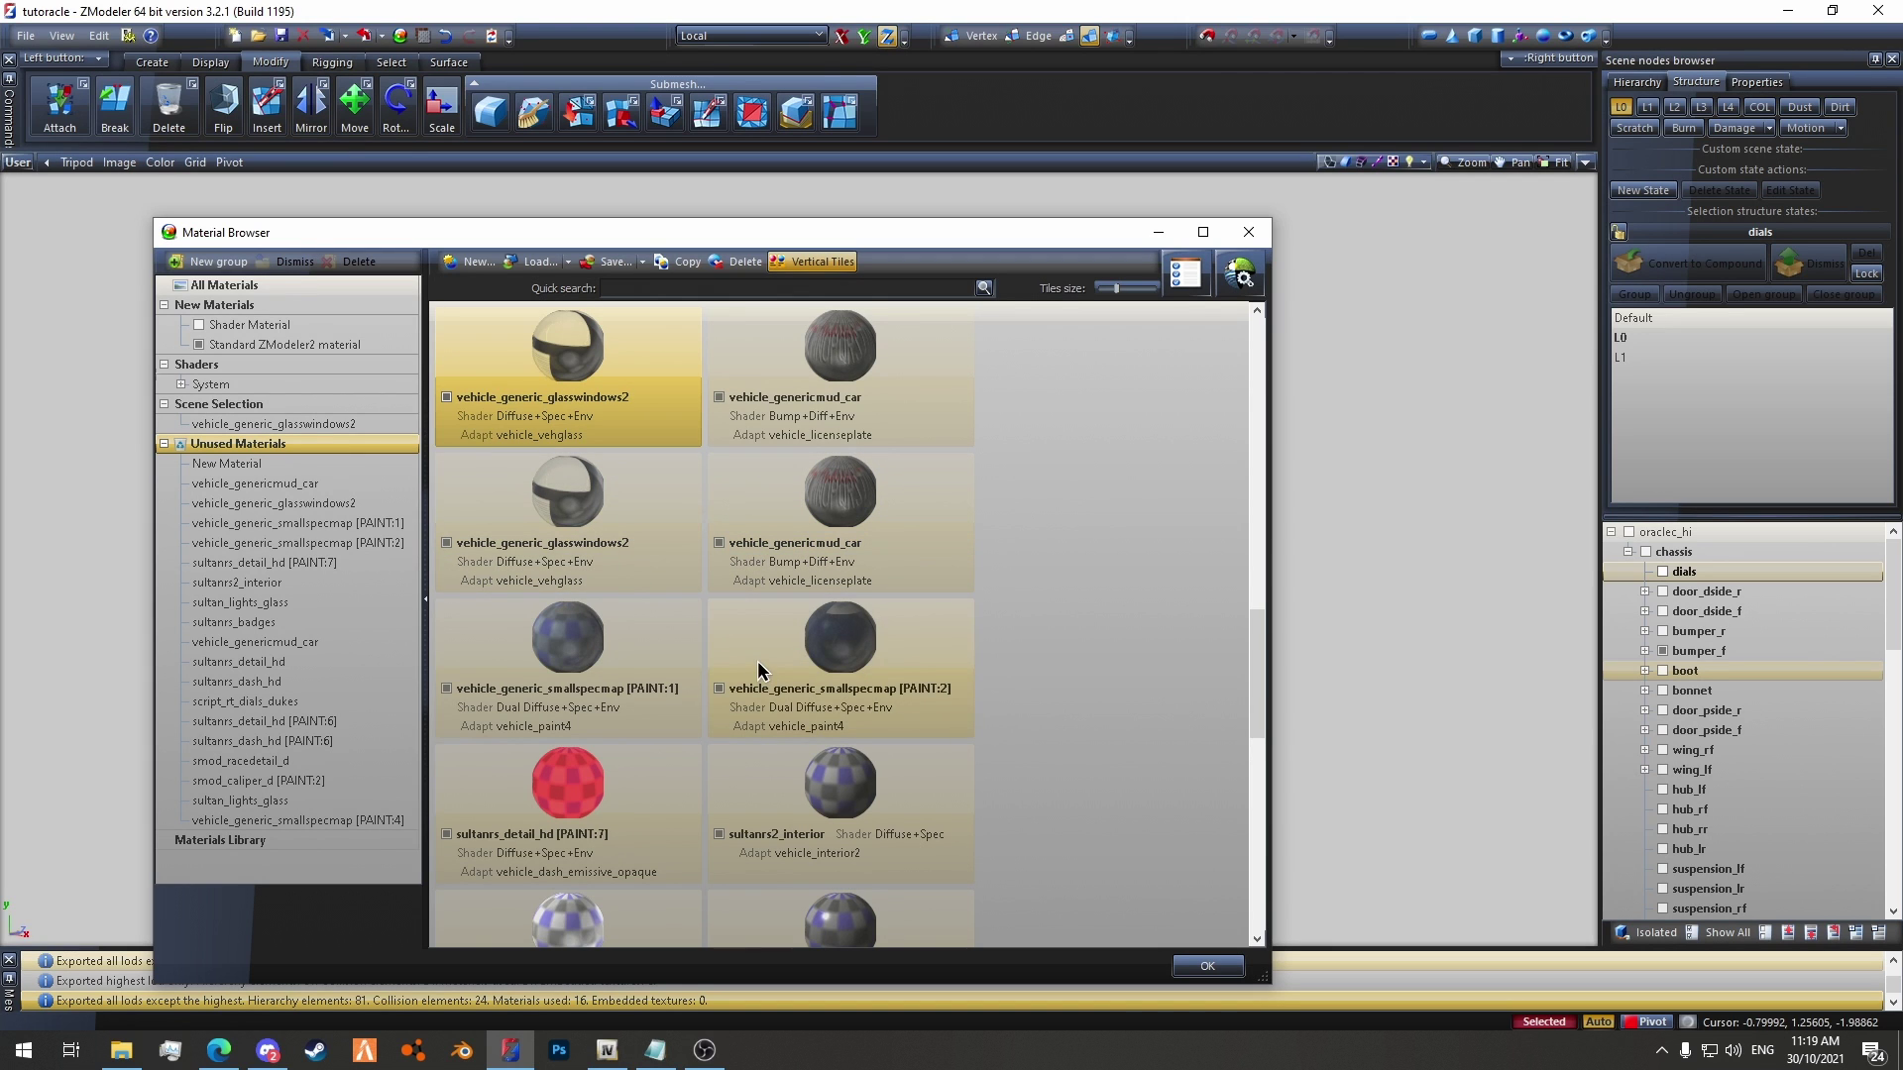
scroll(759, 670, "up", 3)
left_click(505, 705)
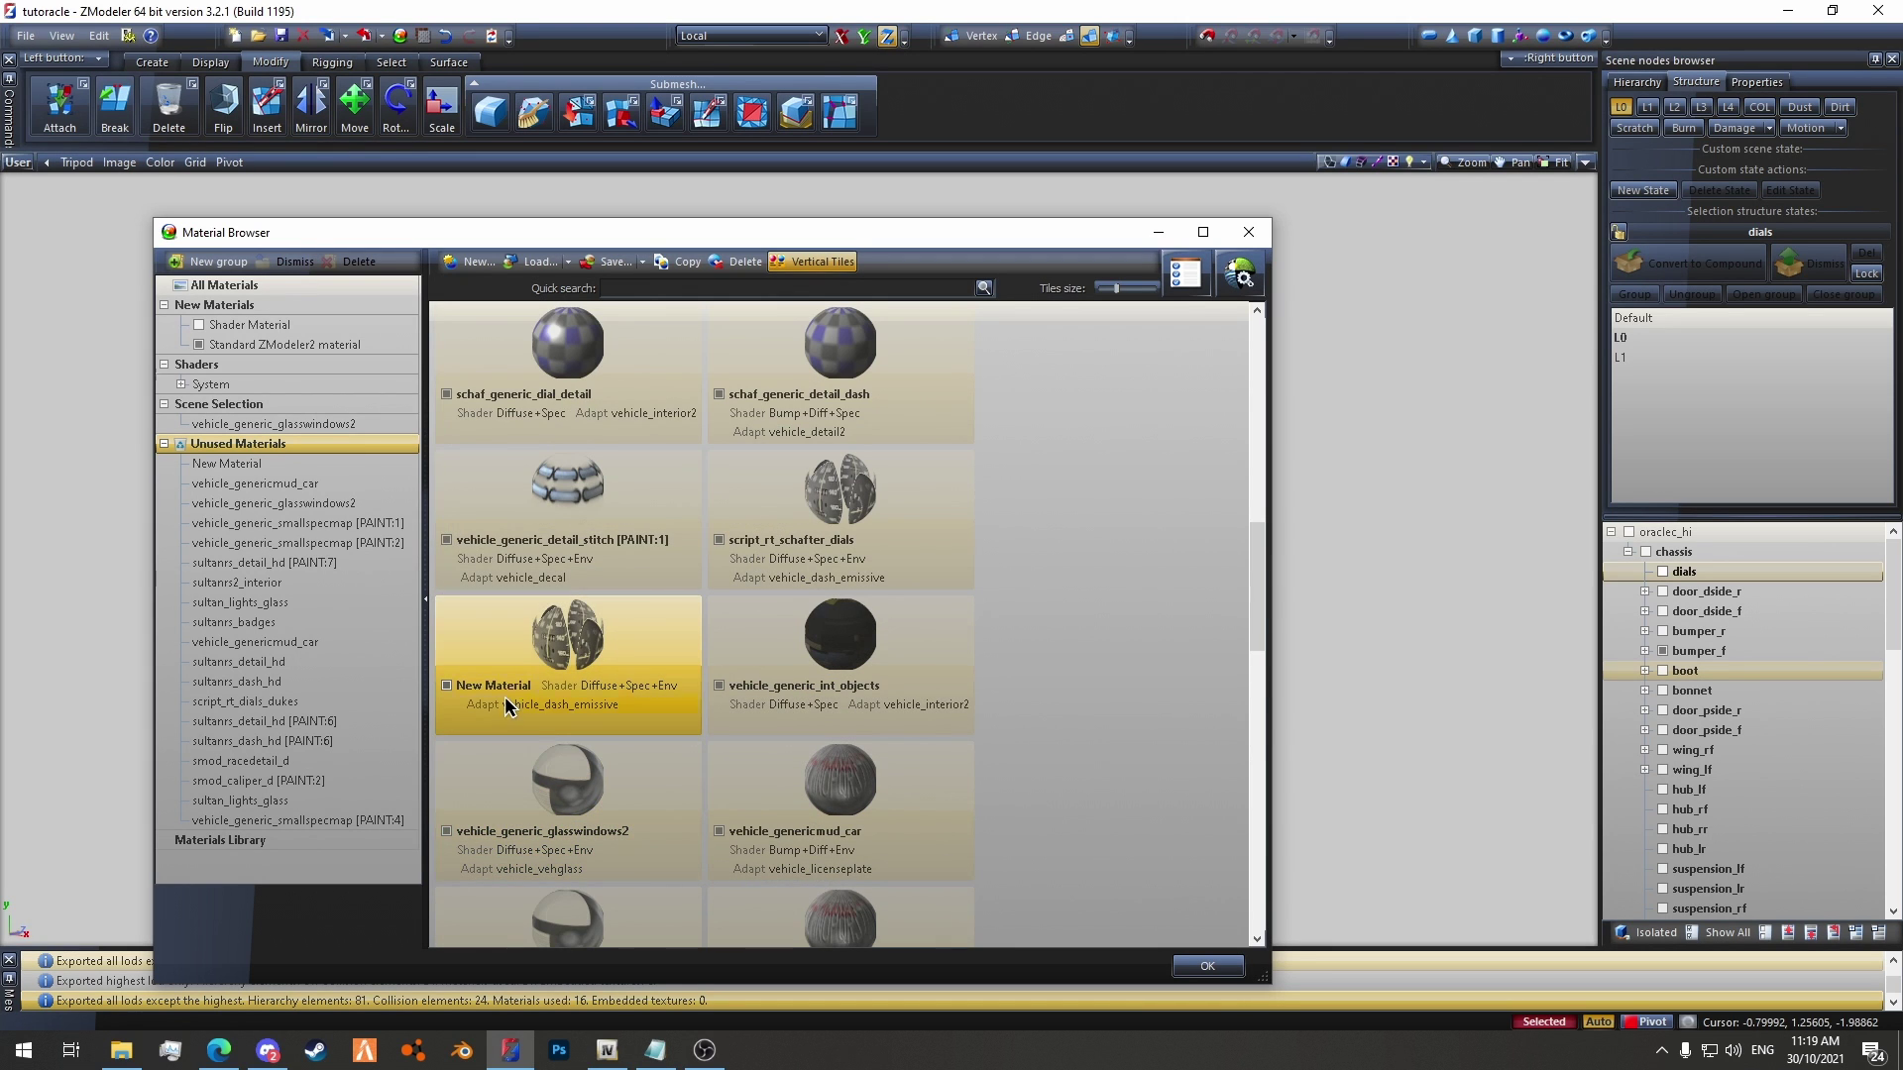
left_click(505, 685)
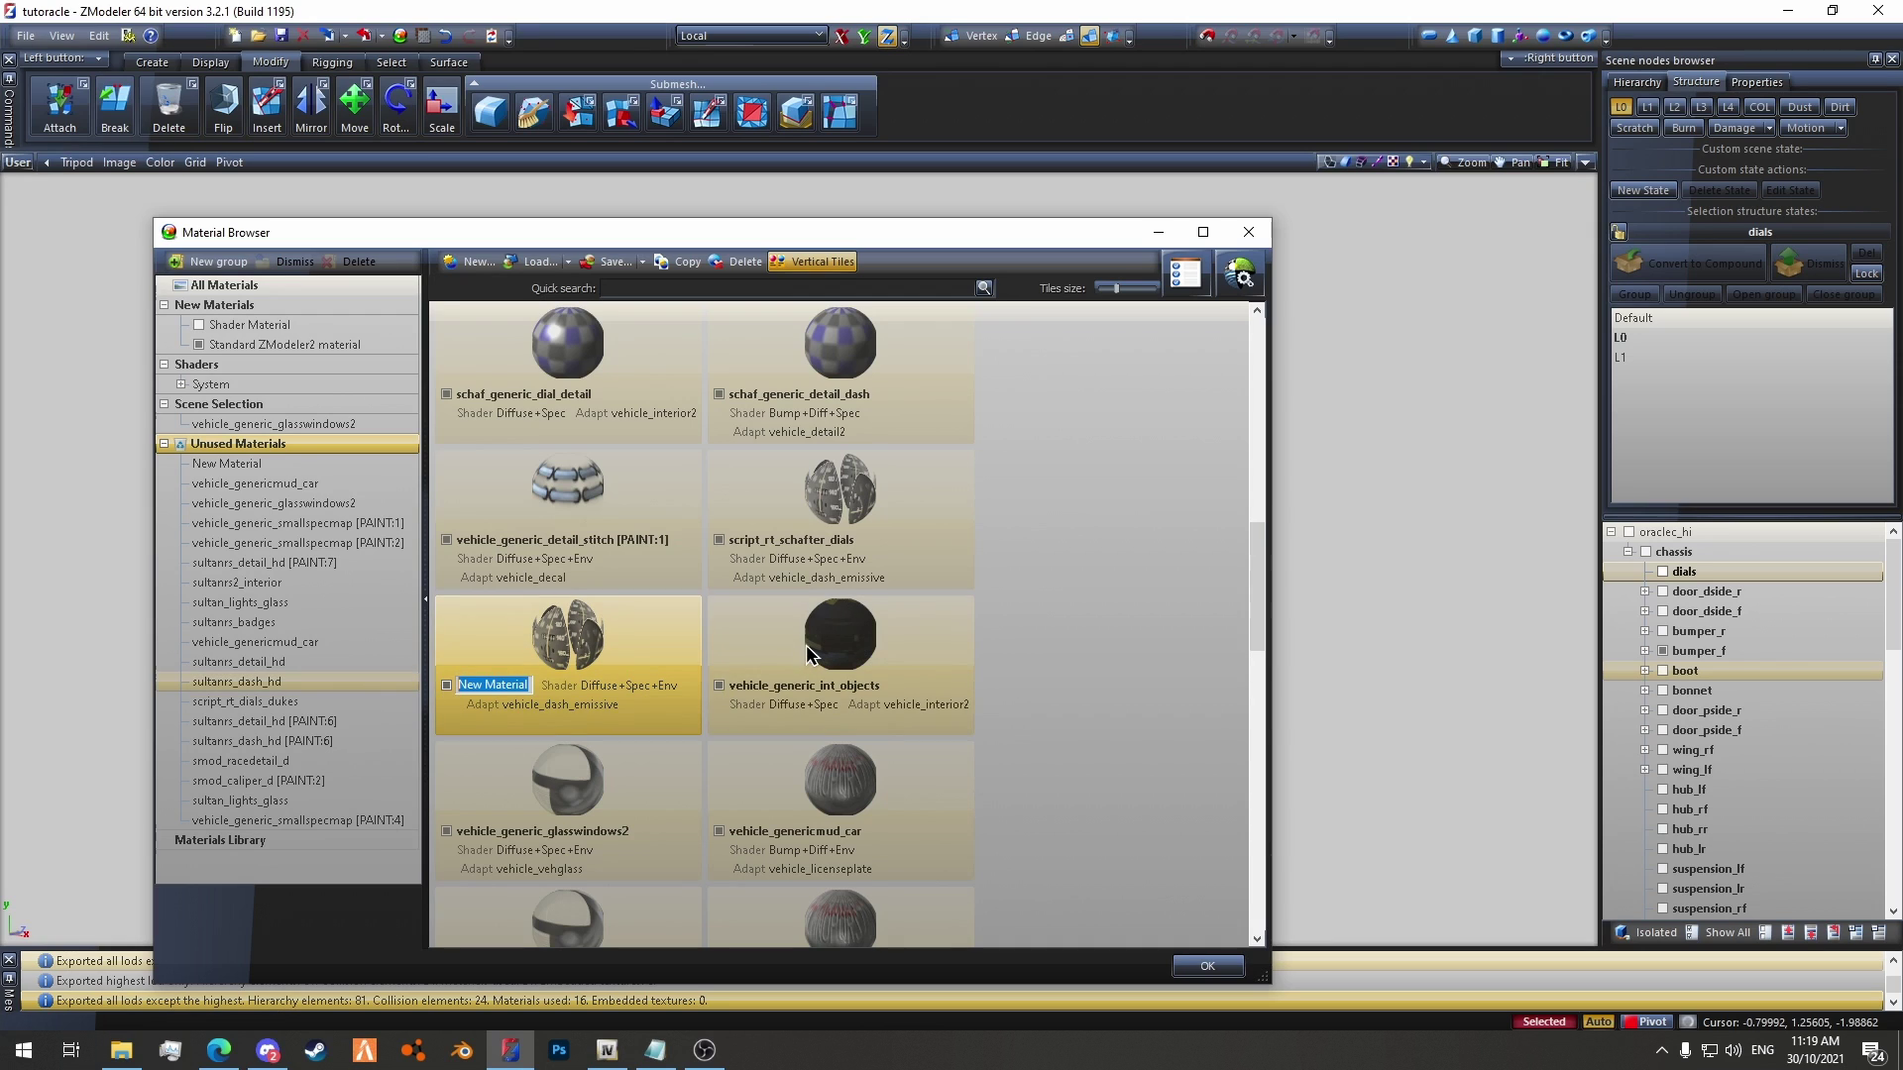
type("script_rt_schafter_dials_temp")
key("Return")
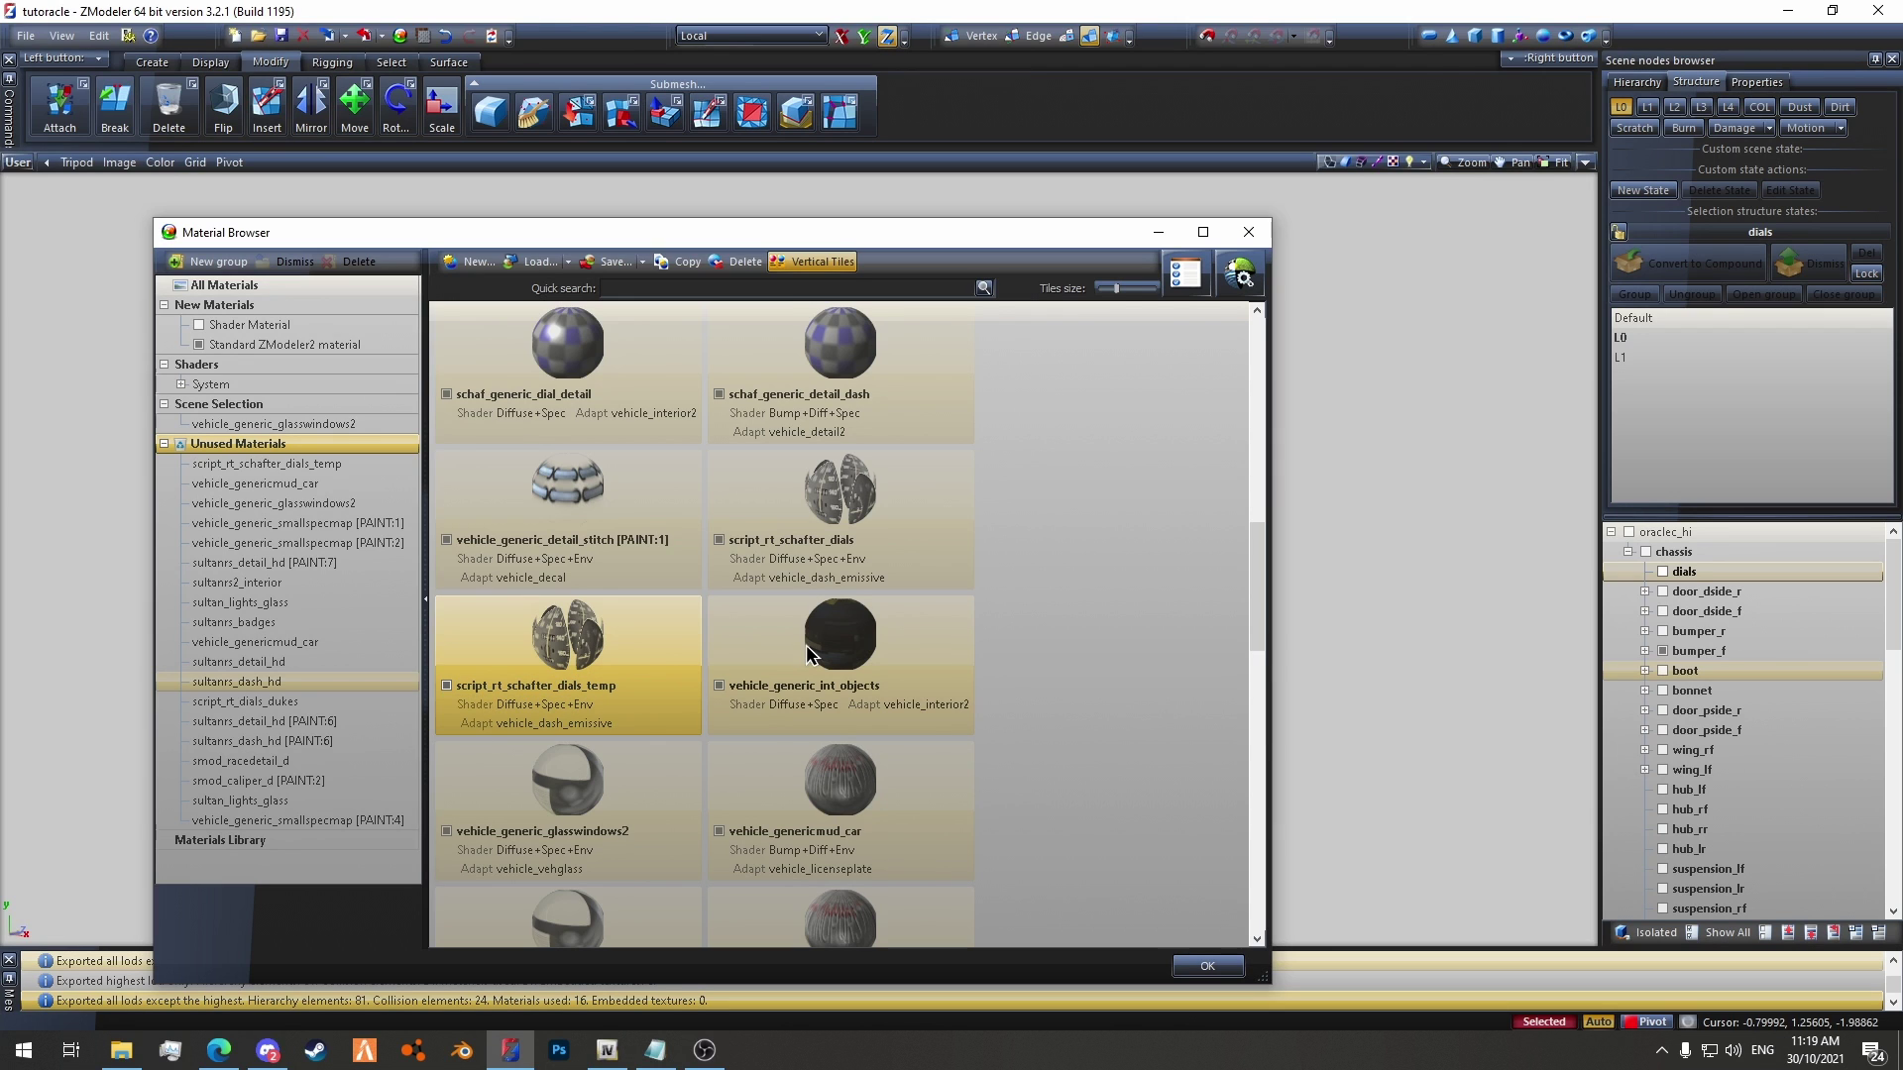
Step: Adapt the script_rt_schafter_dials_temp material to the GTAV generic vehicle shader vehicle_lightsemissive
left_click(1241, 277)
mouse_move(1278, 334)
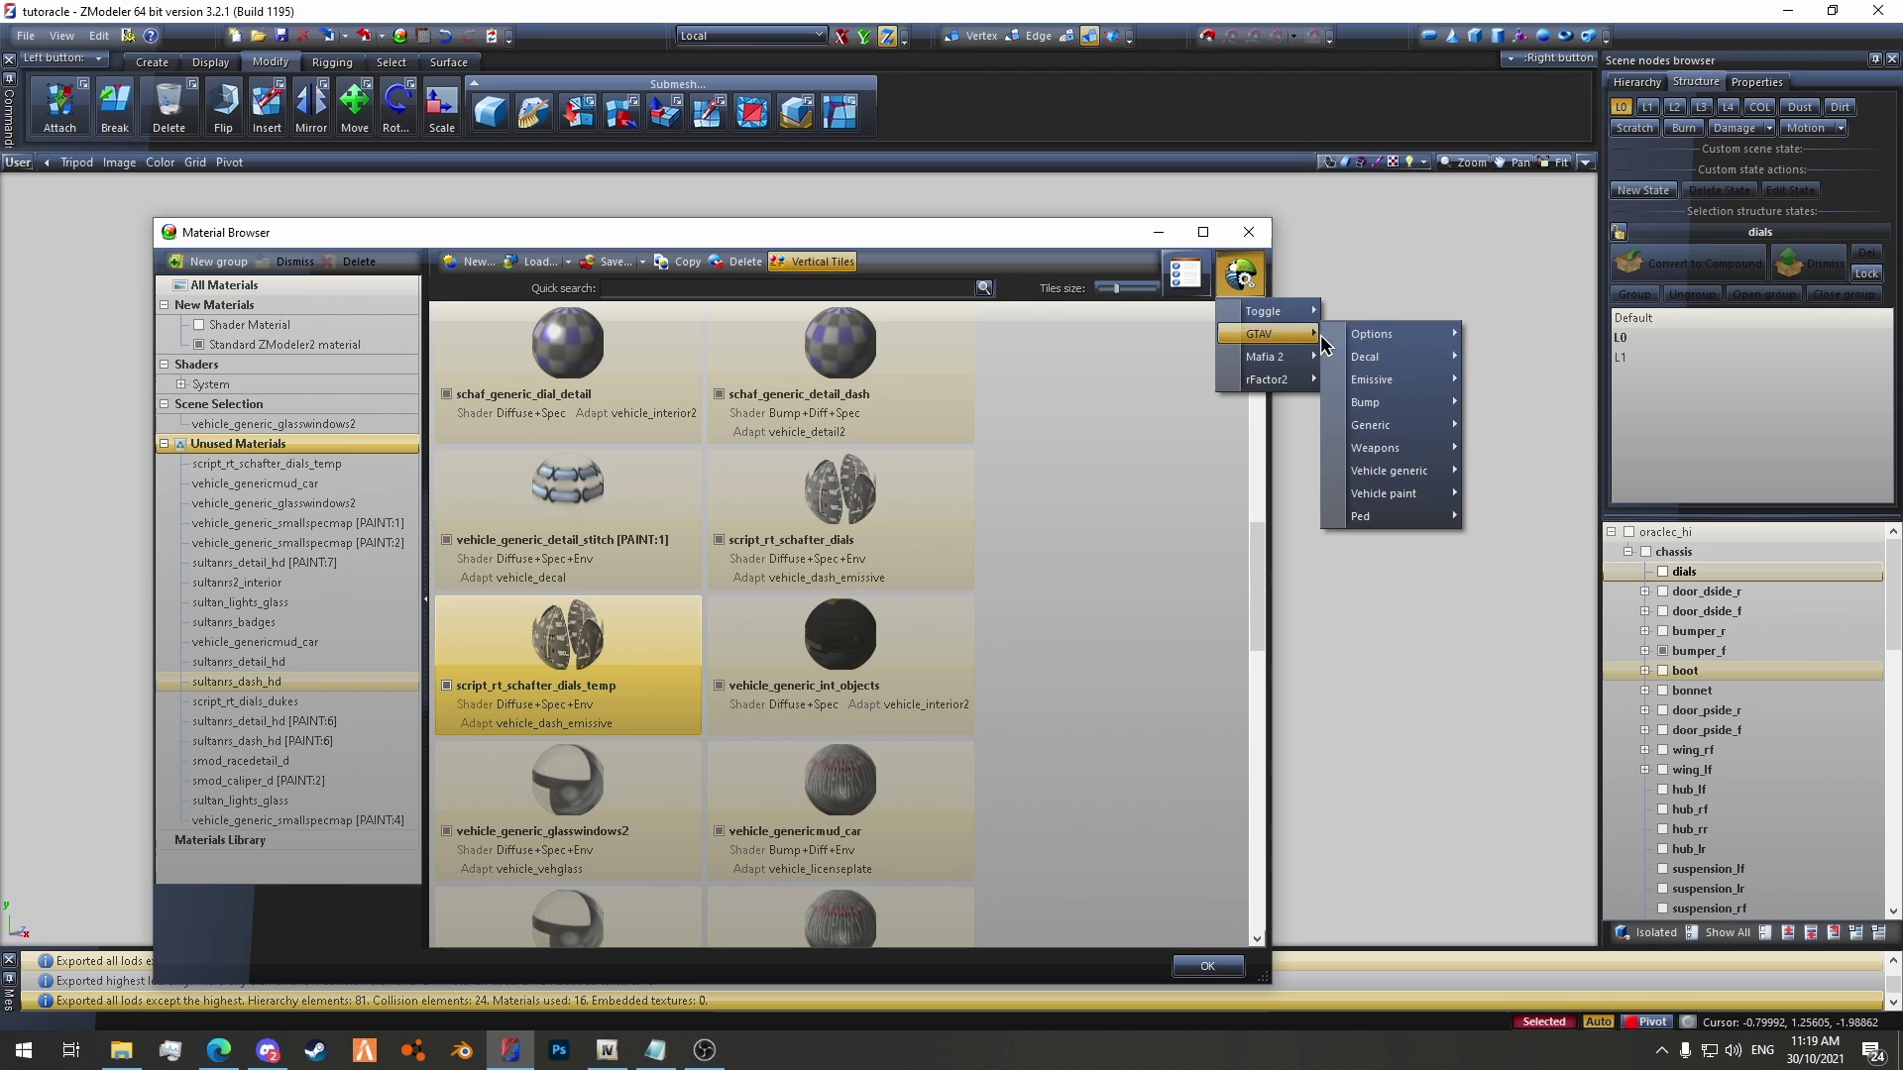
mouse_move(1366, 473)
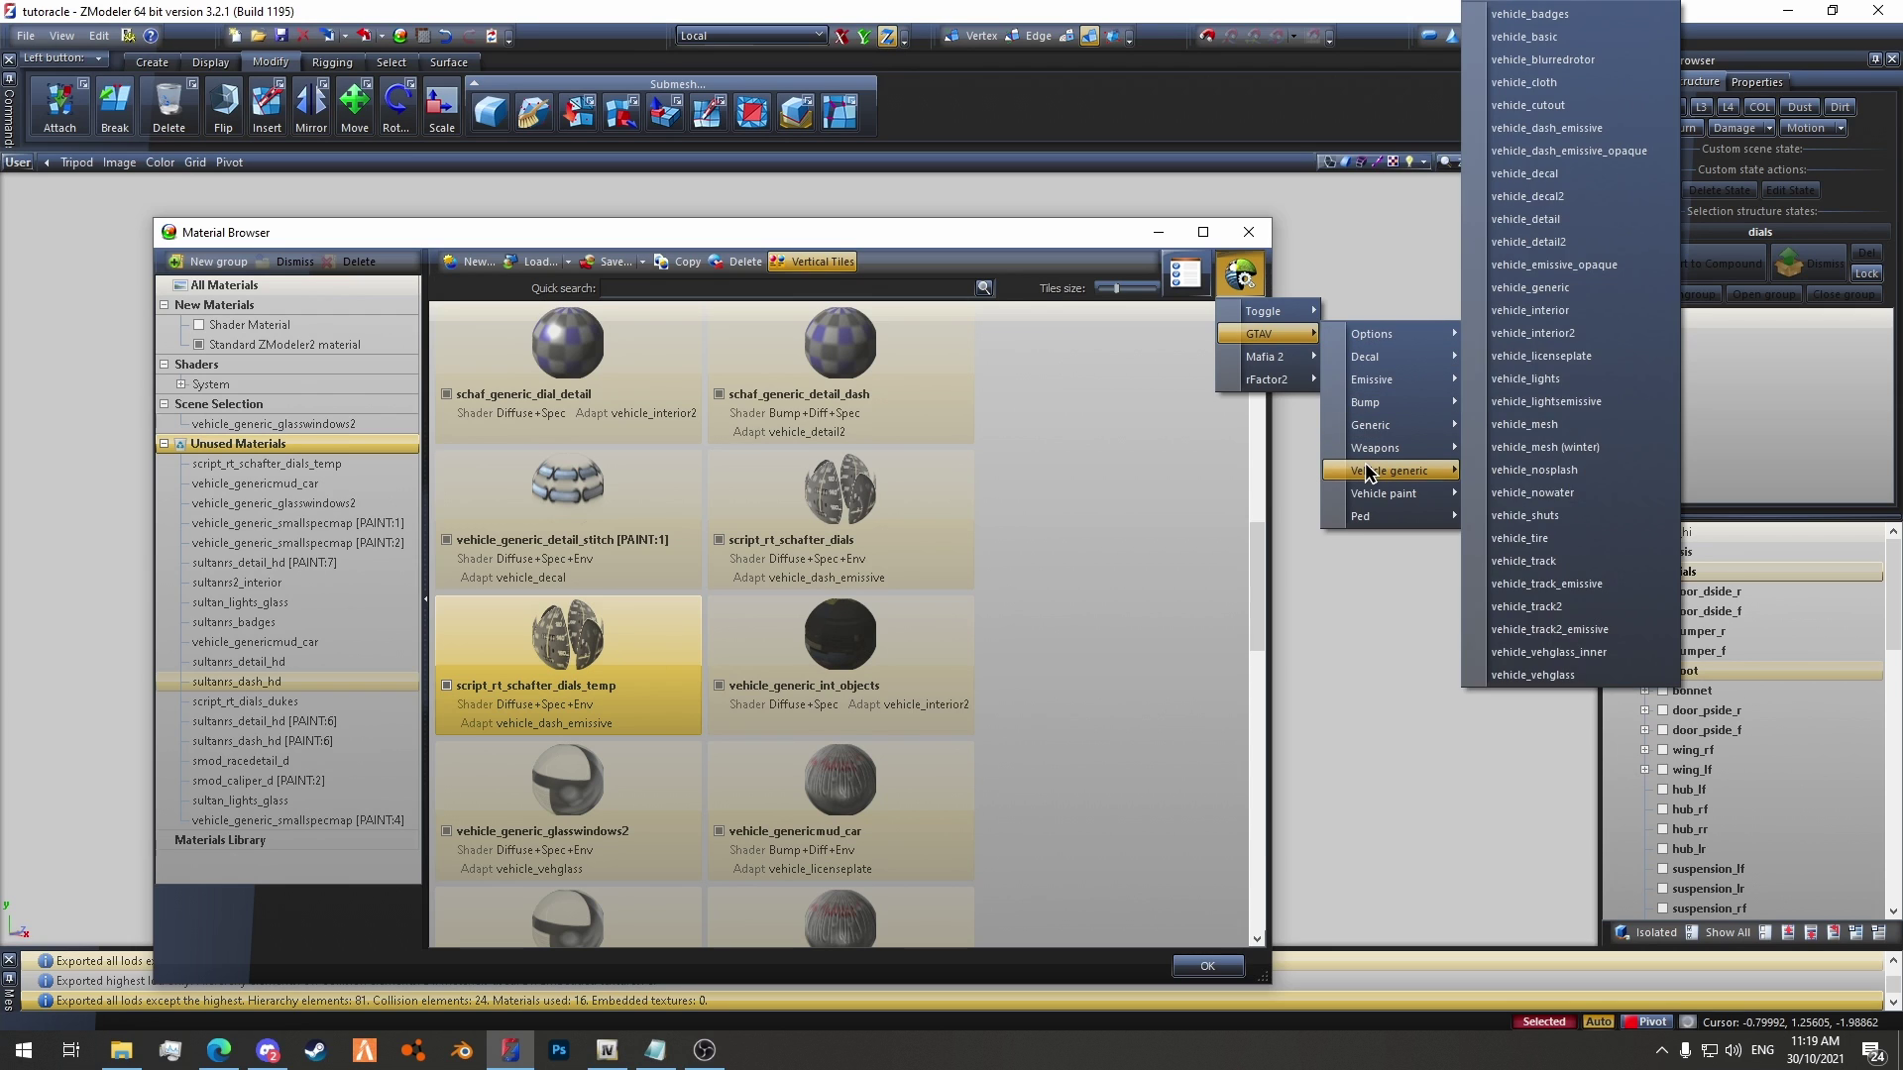
left_click(1583, 402)
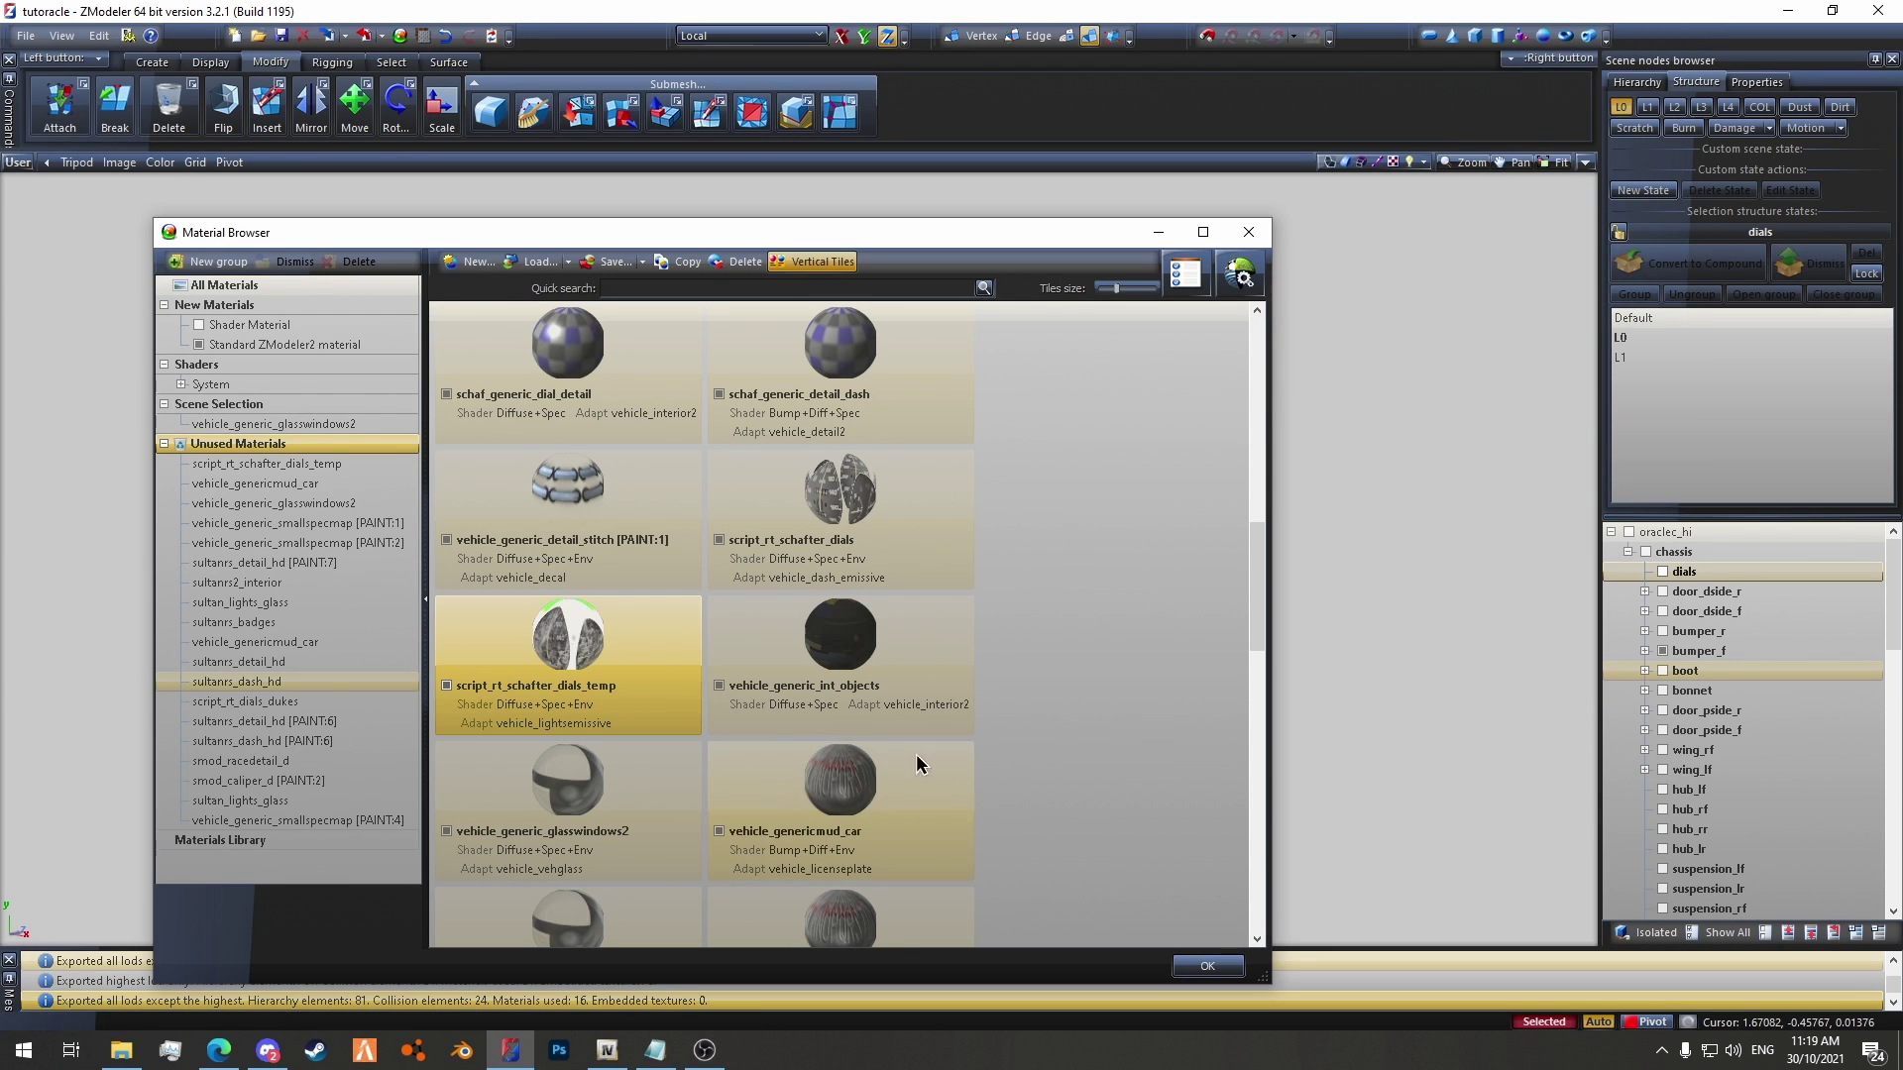
Step: Assign the script_rt_schafter_dials_temp material to the selected detached light strip in place of its glass material
left_click_drag(627, 234, 612, 283)
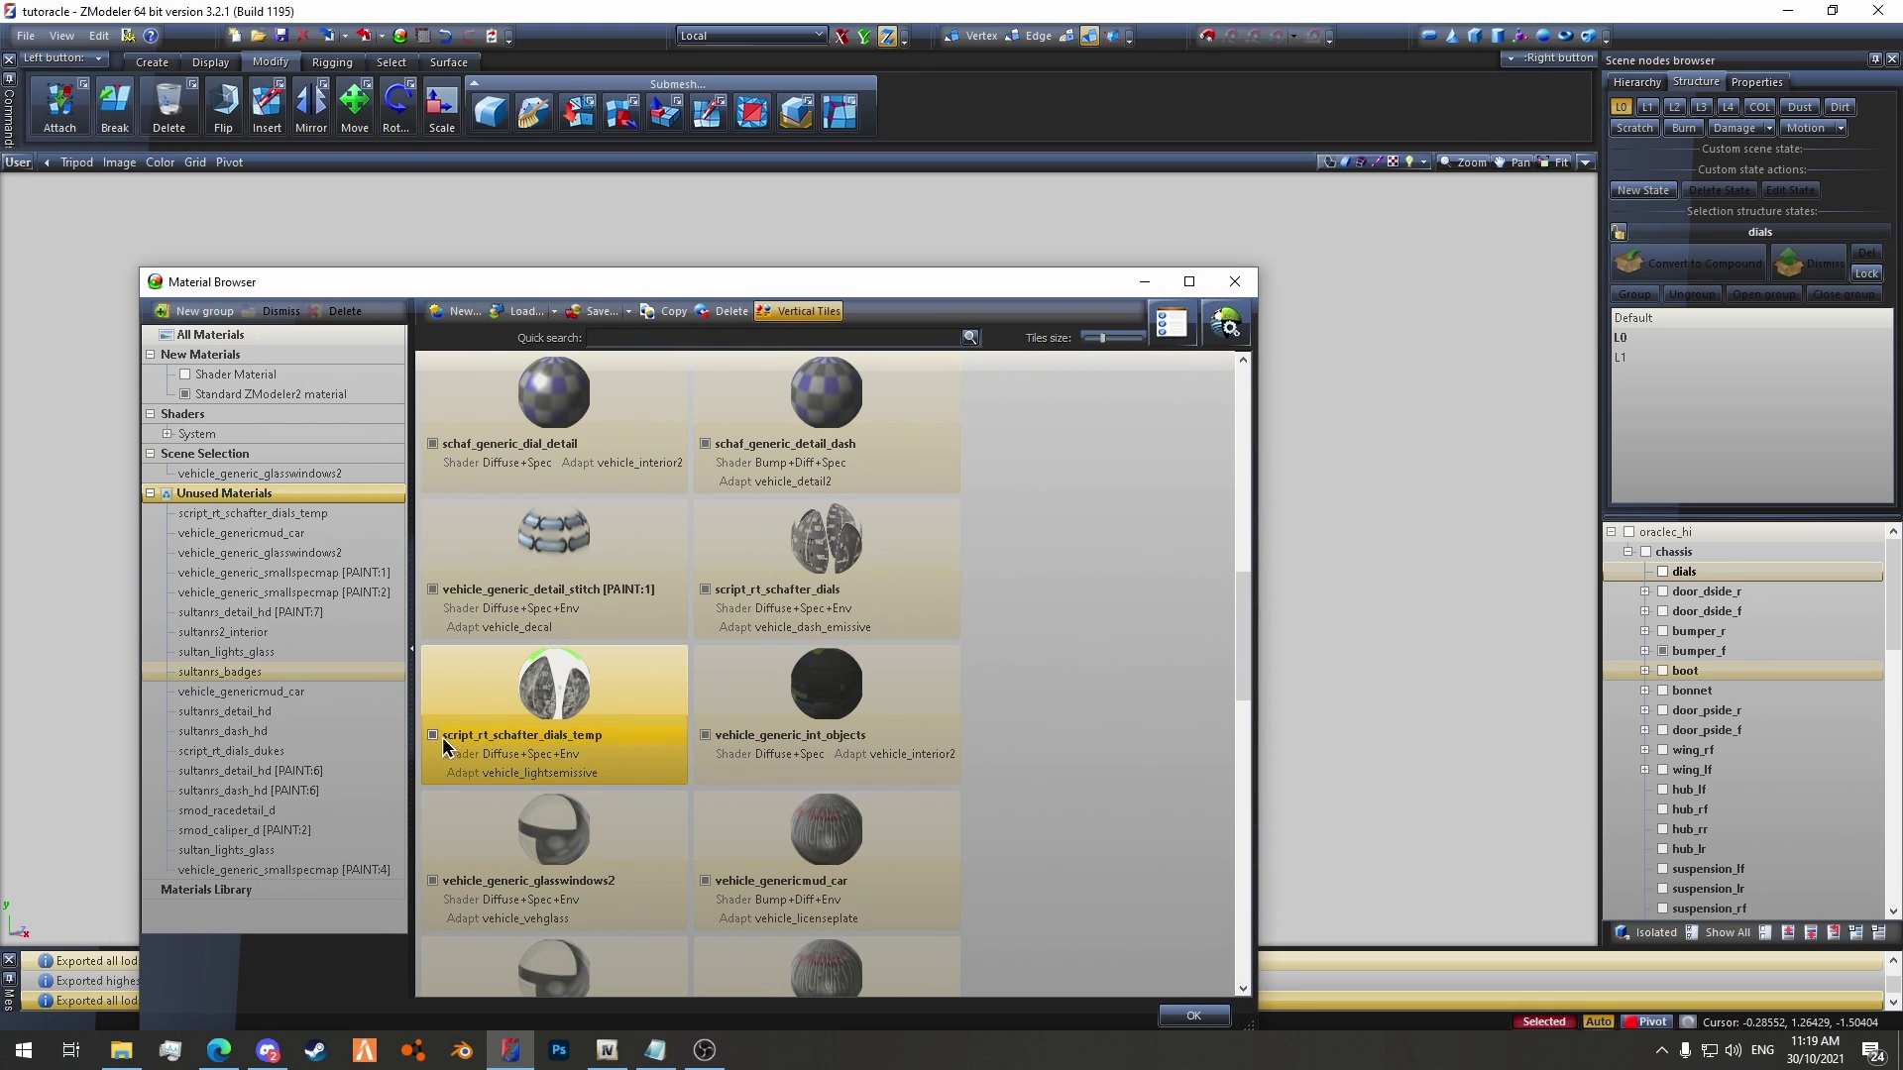
left_click_drag(525, 284, 544, 790)
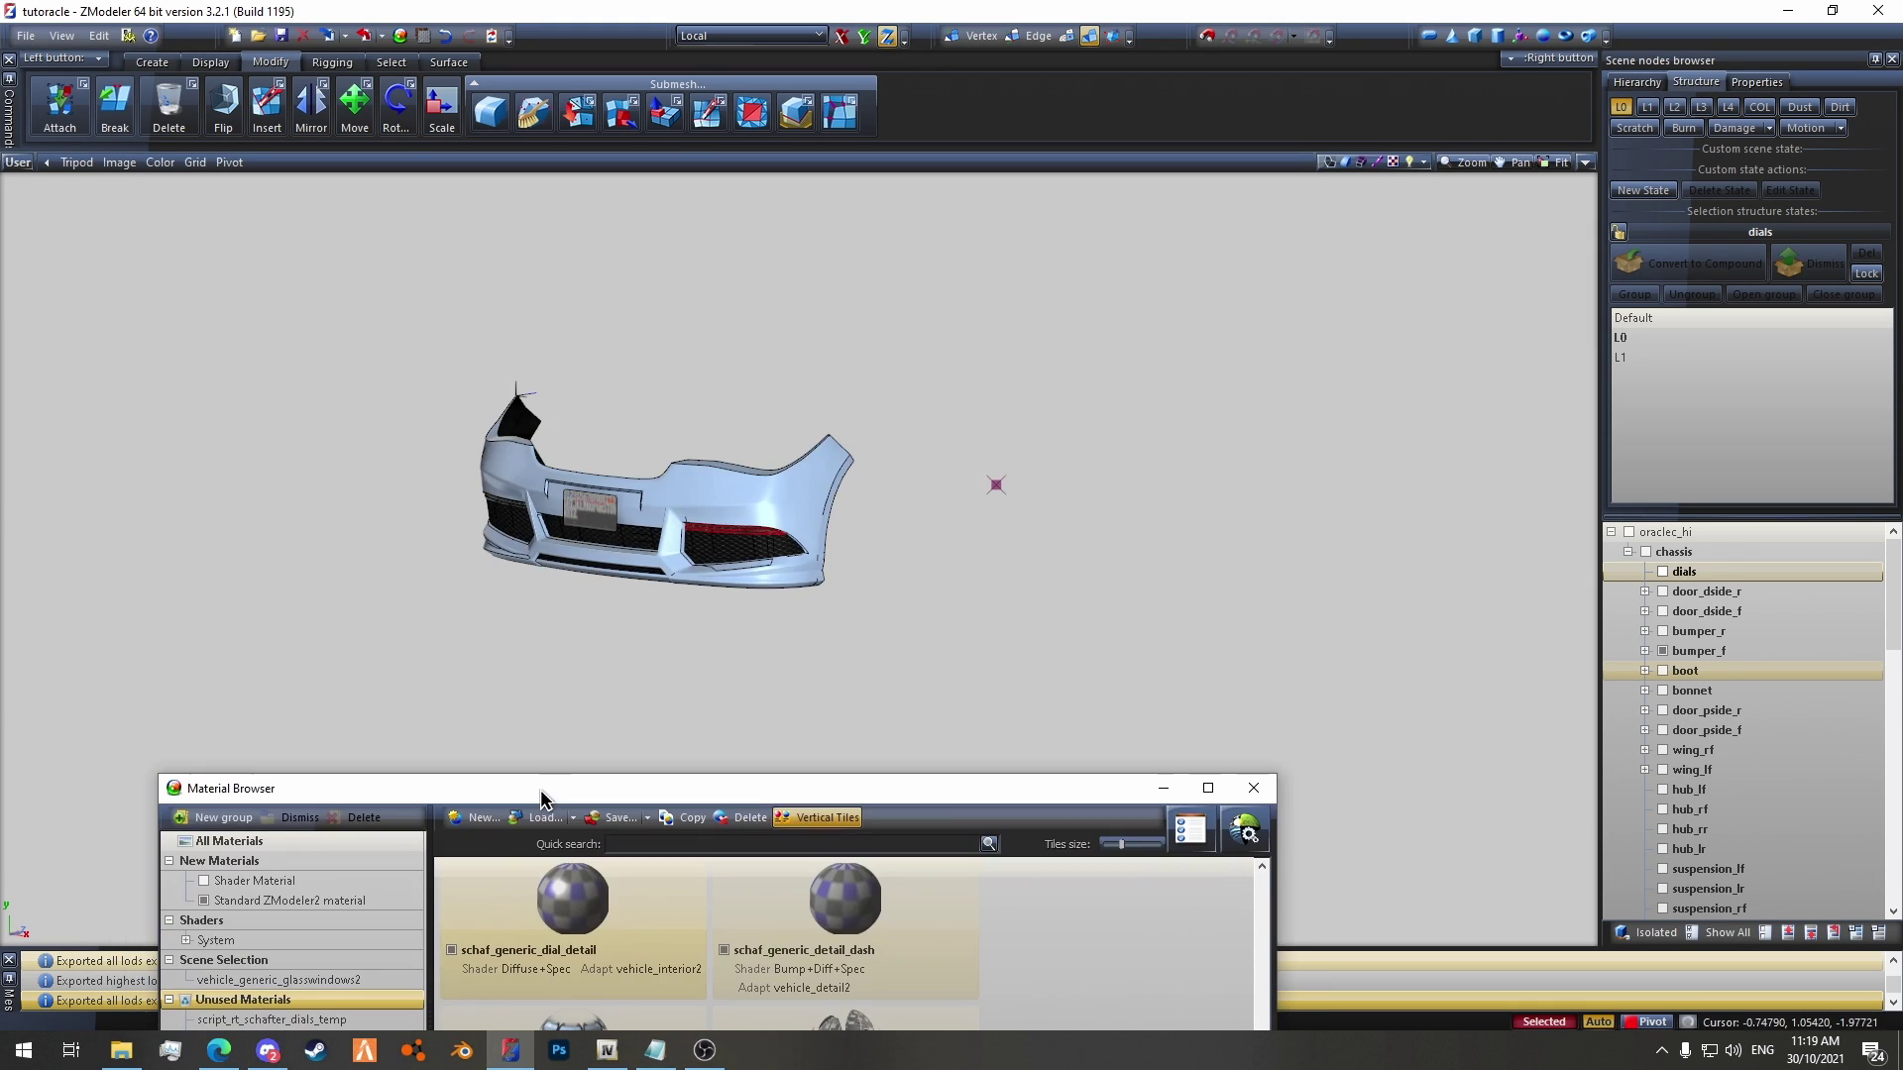
scroll(748, 482, "up", 5)
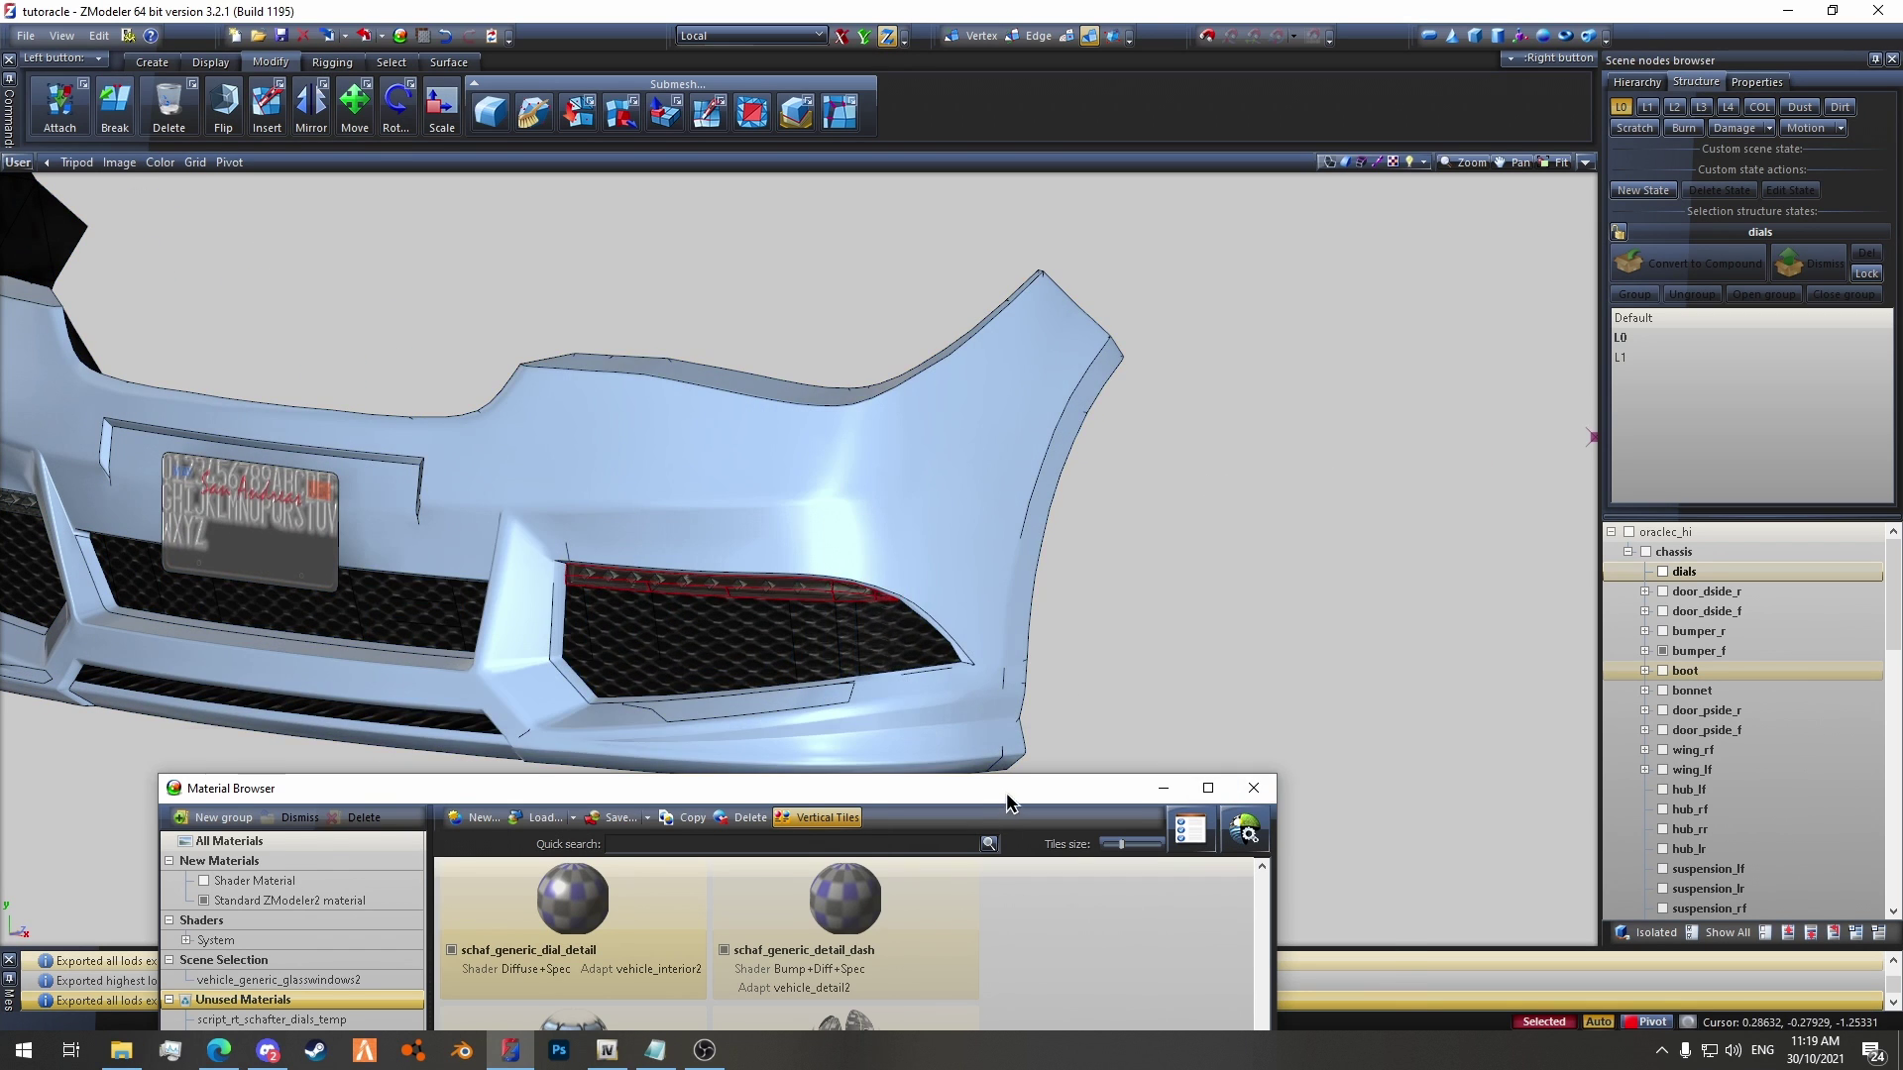
left_click_drag(1006, 790, 999, 208)
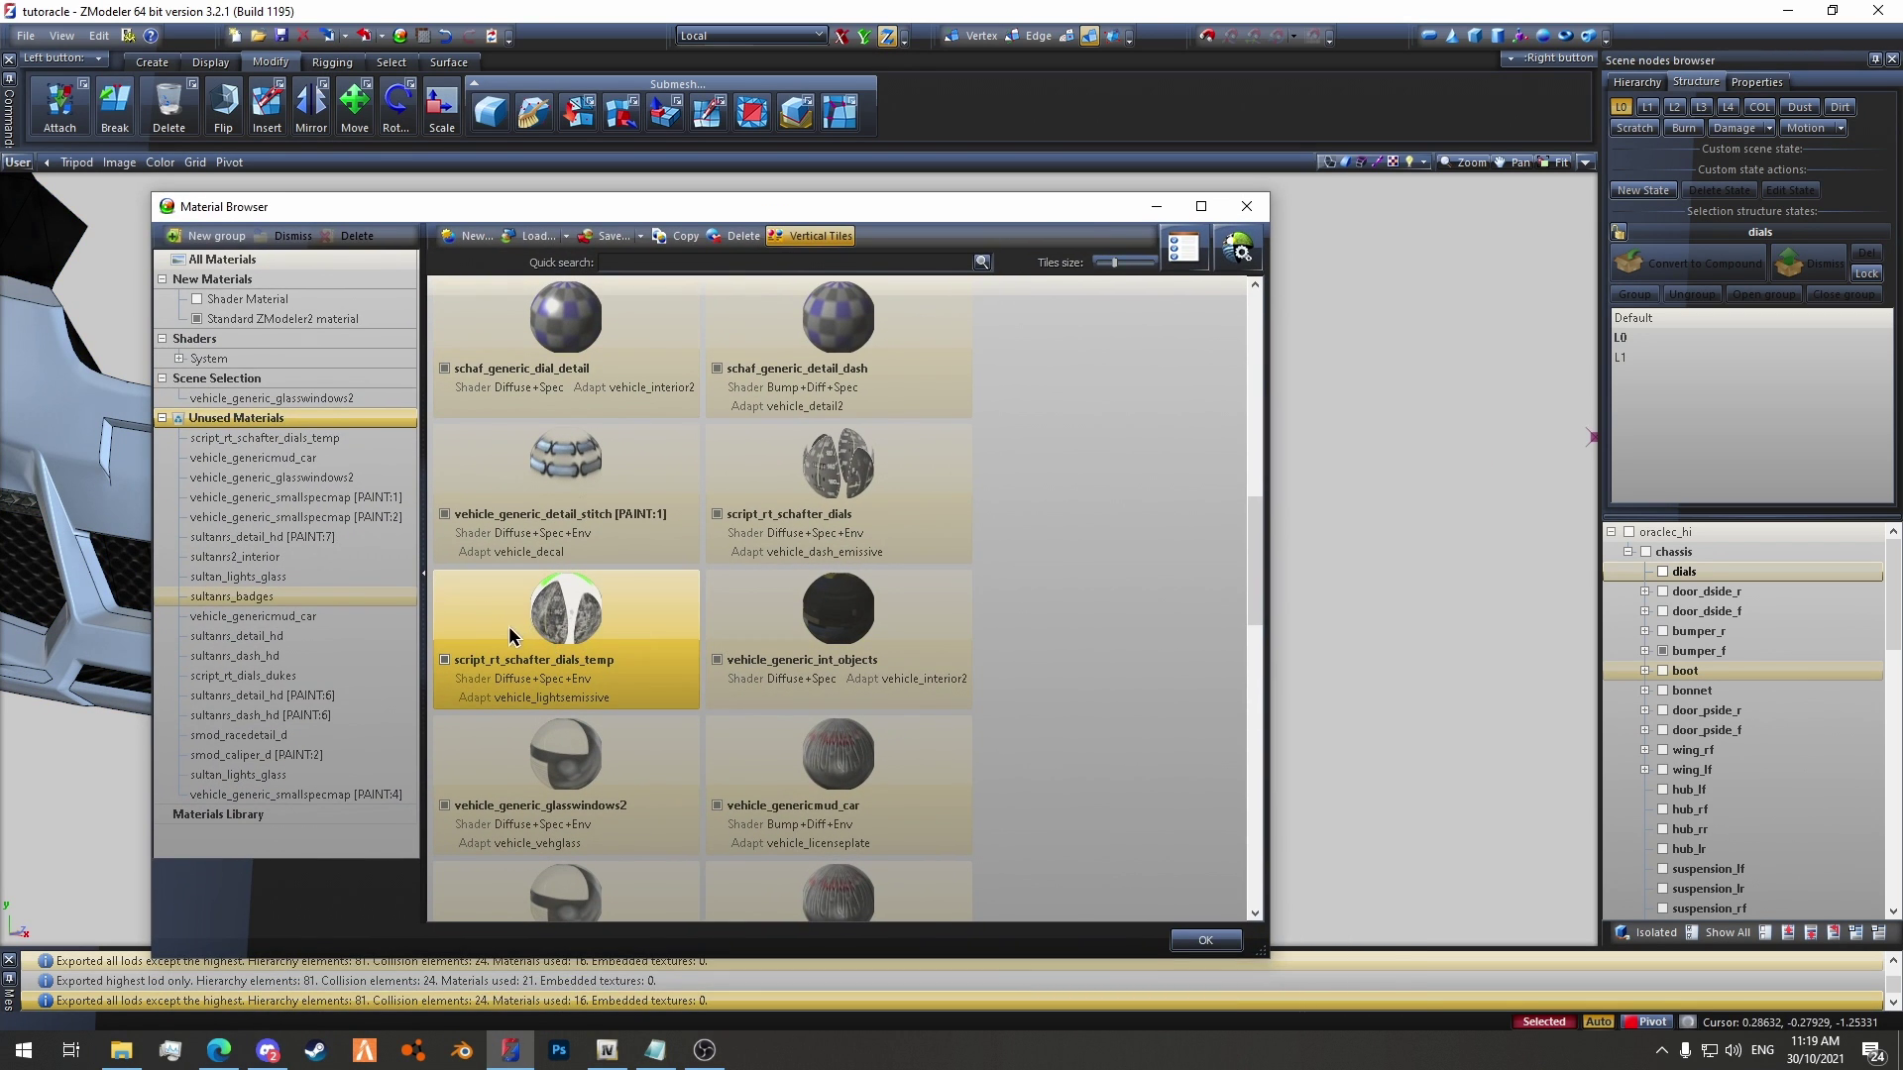
left_click_drag(508, 627, 390, 396)
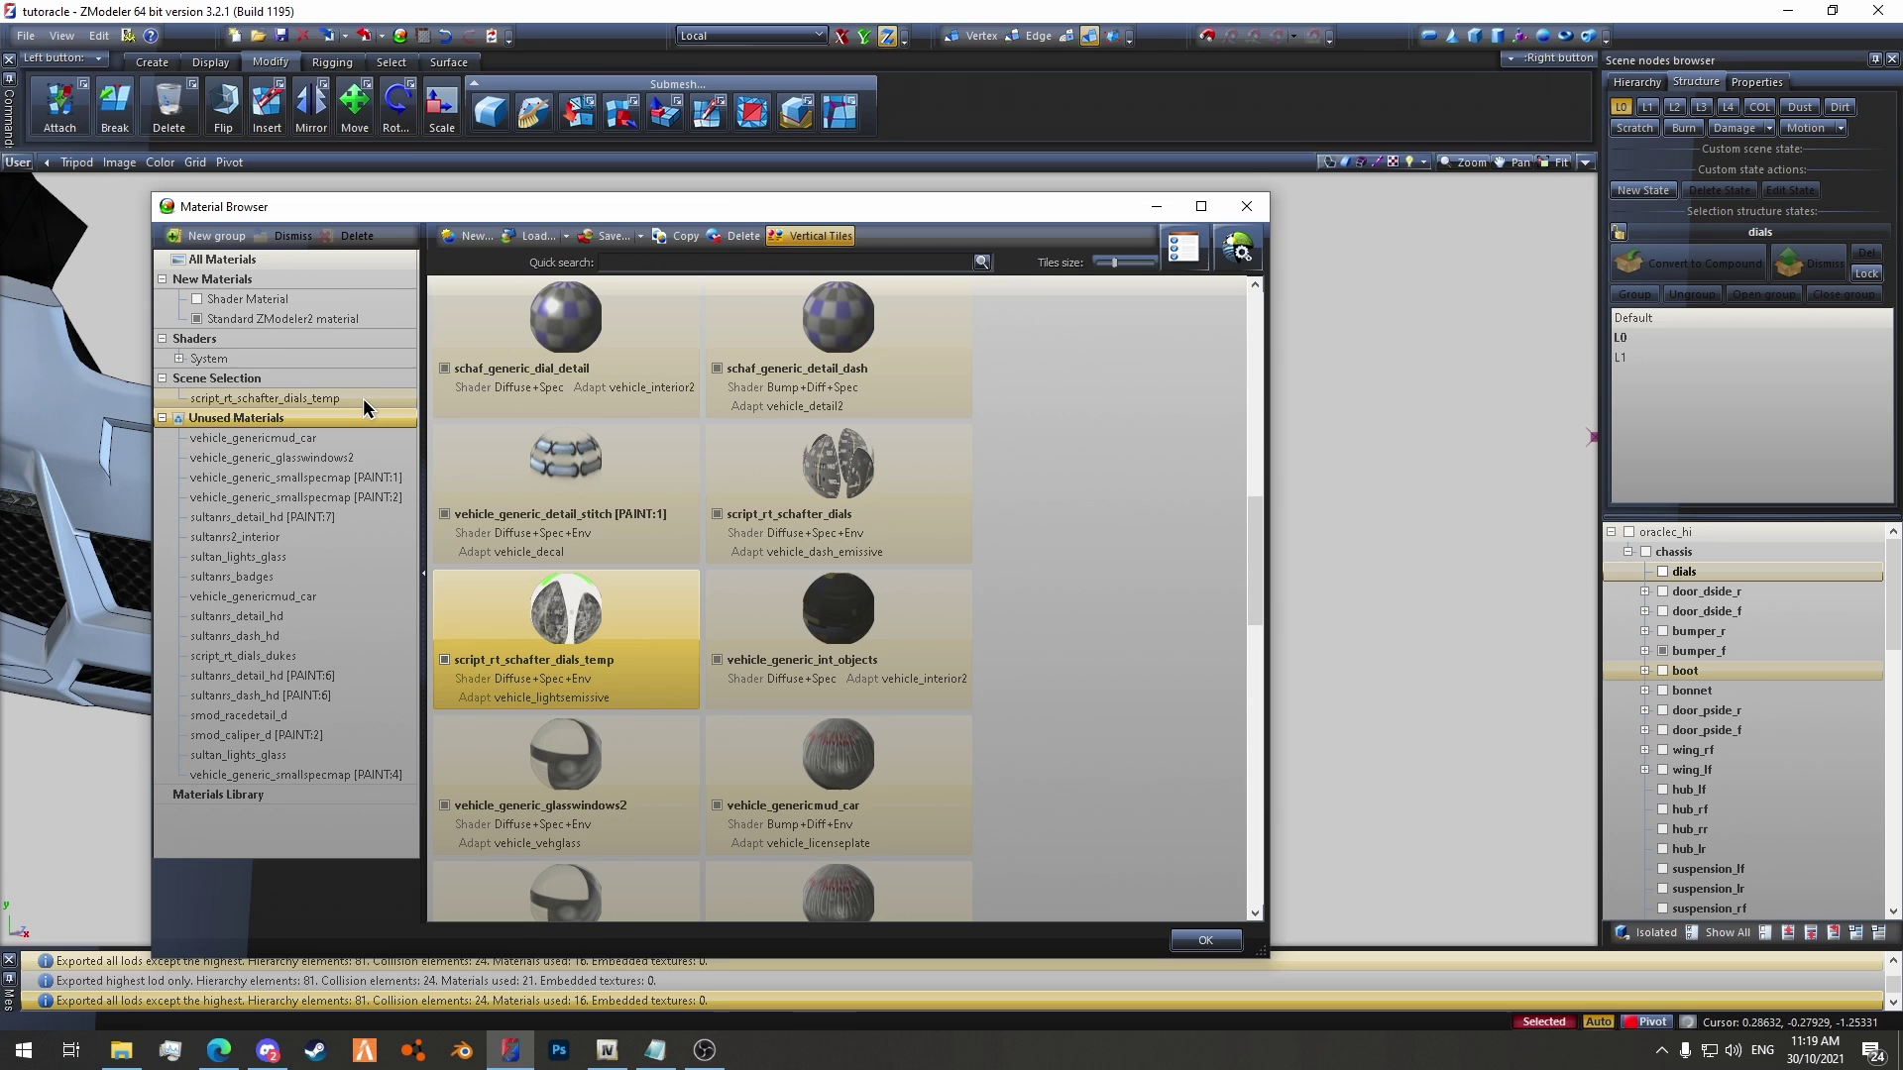
Step: Review the color, alpha and texture properties of the script_rt_schafter_dials_temp material
left_click_drag(594, 206, 783, 262)
scroll(758, 522, "up", 5)
scroll(757, 525, "down", 8)
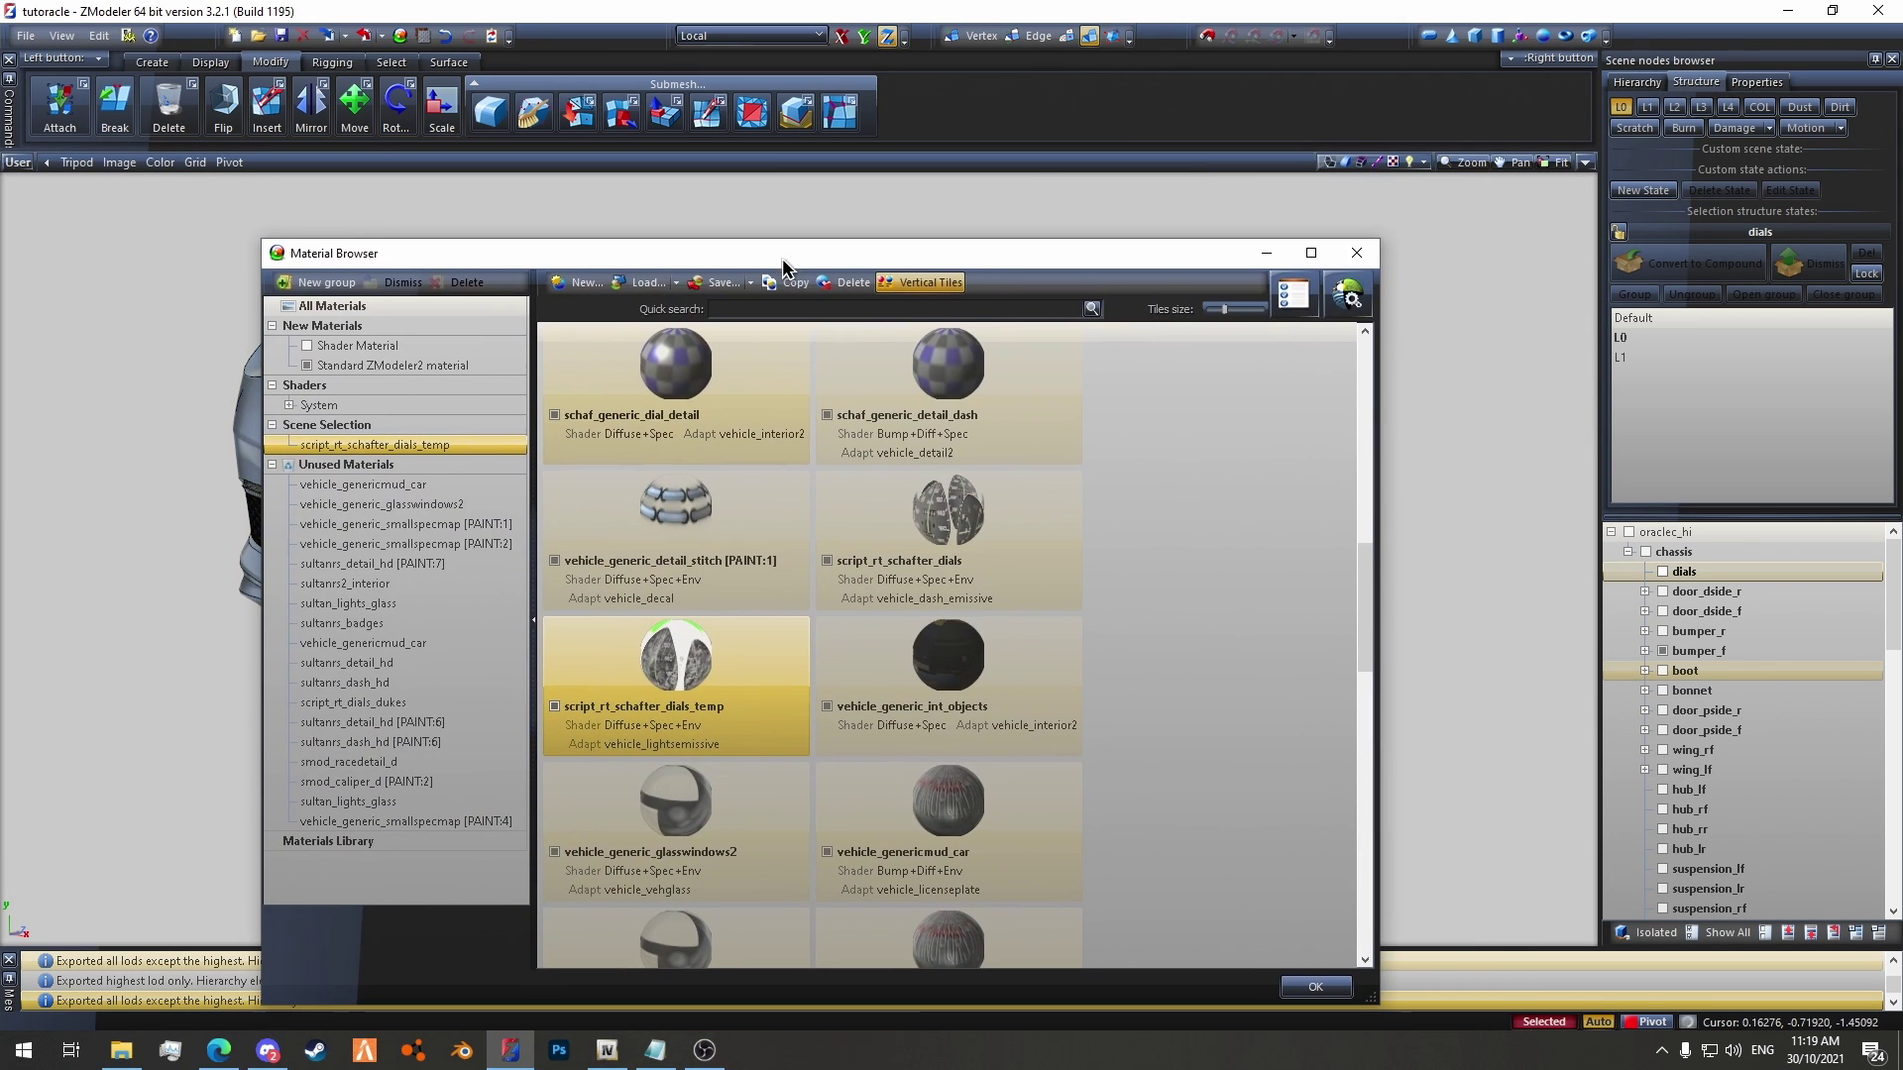
double_click(739, 645)
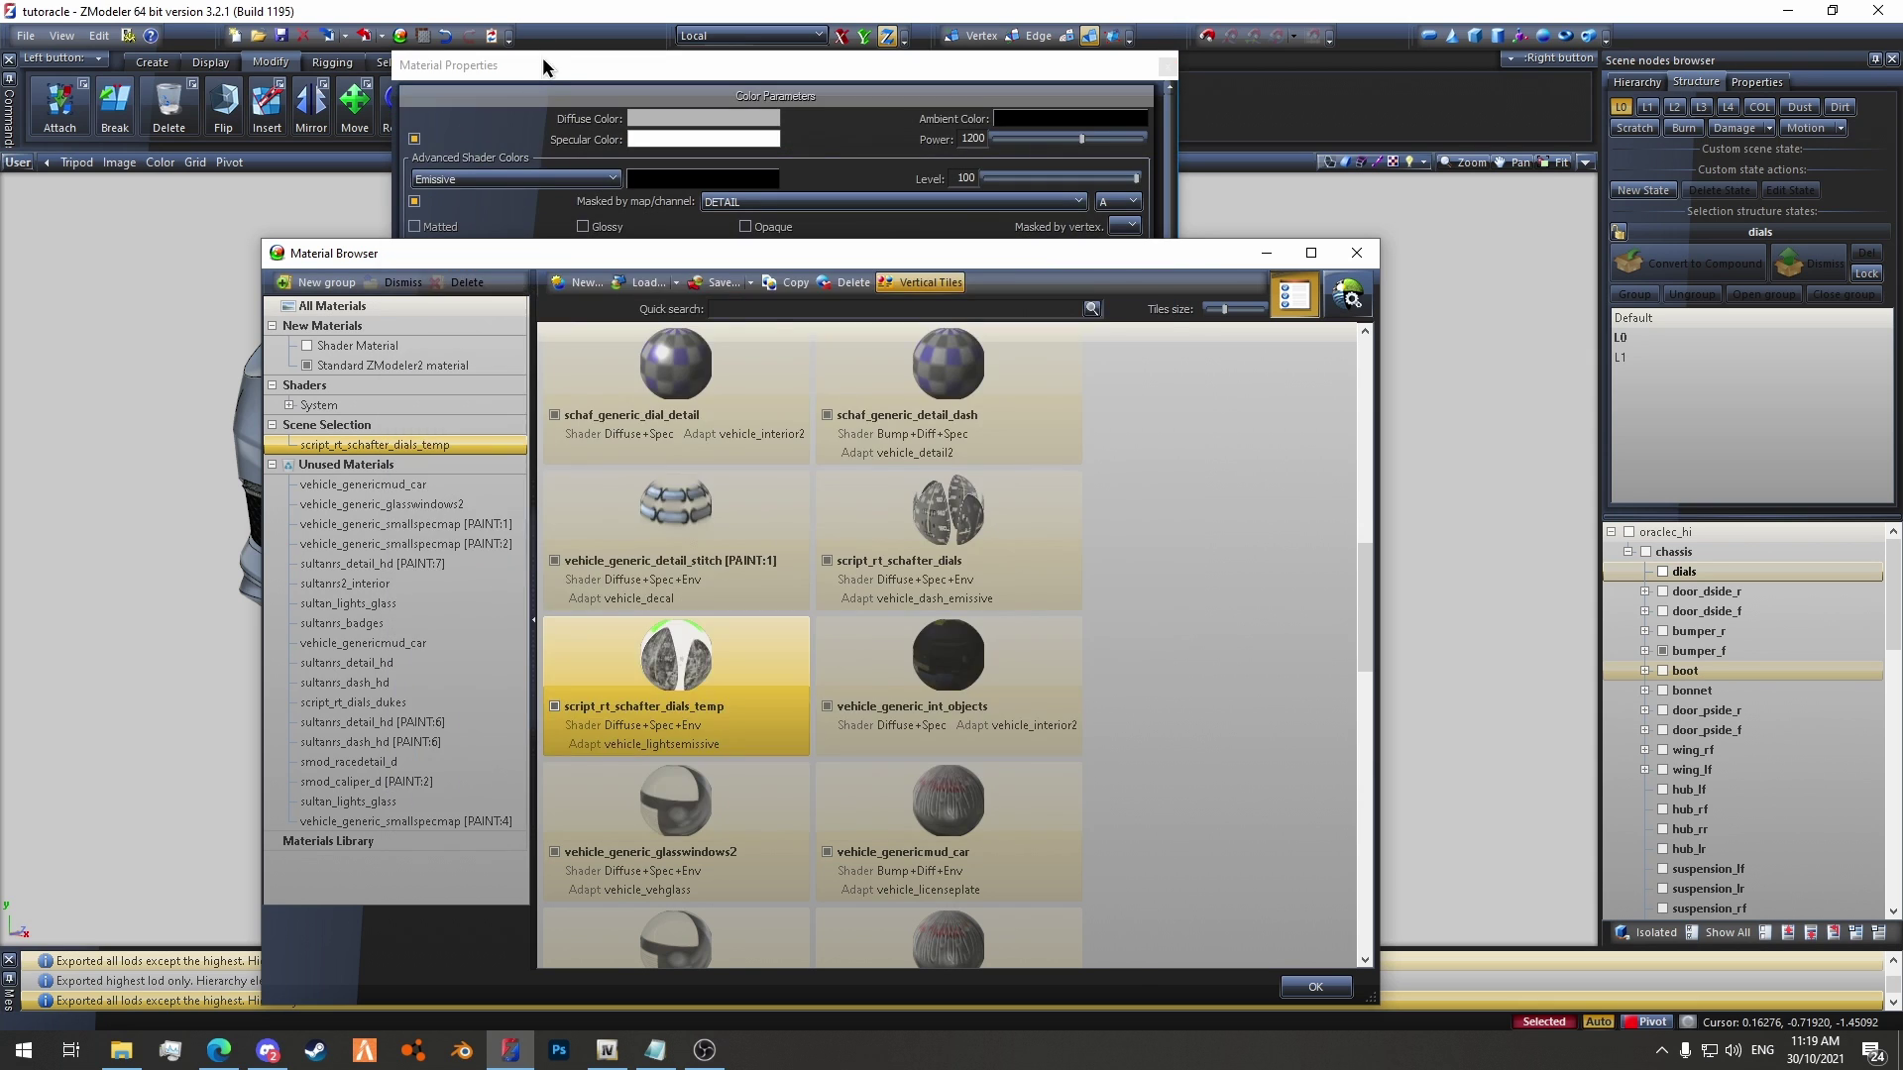
left_click(681, 266)
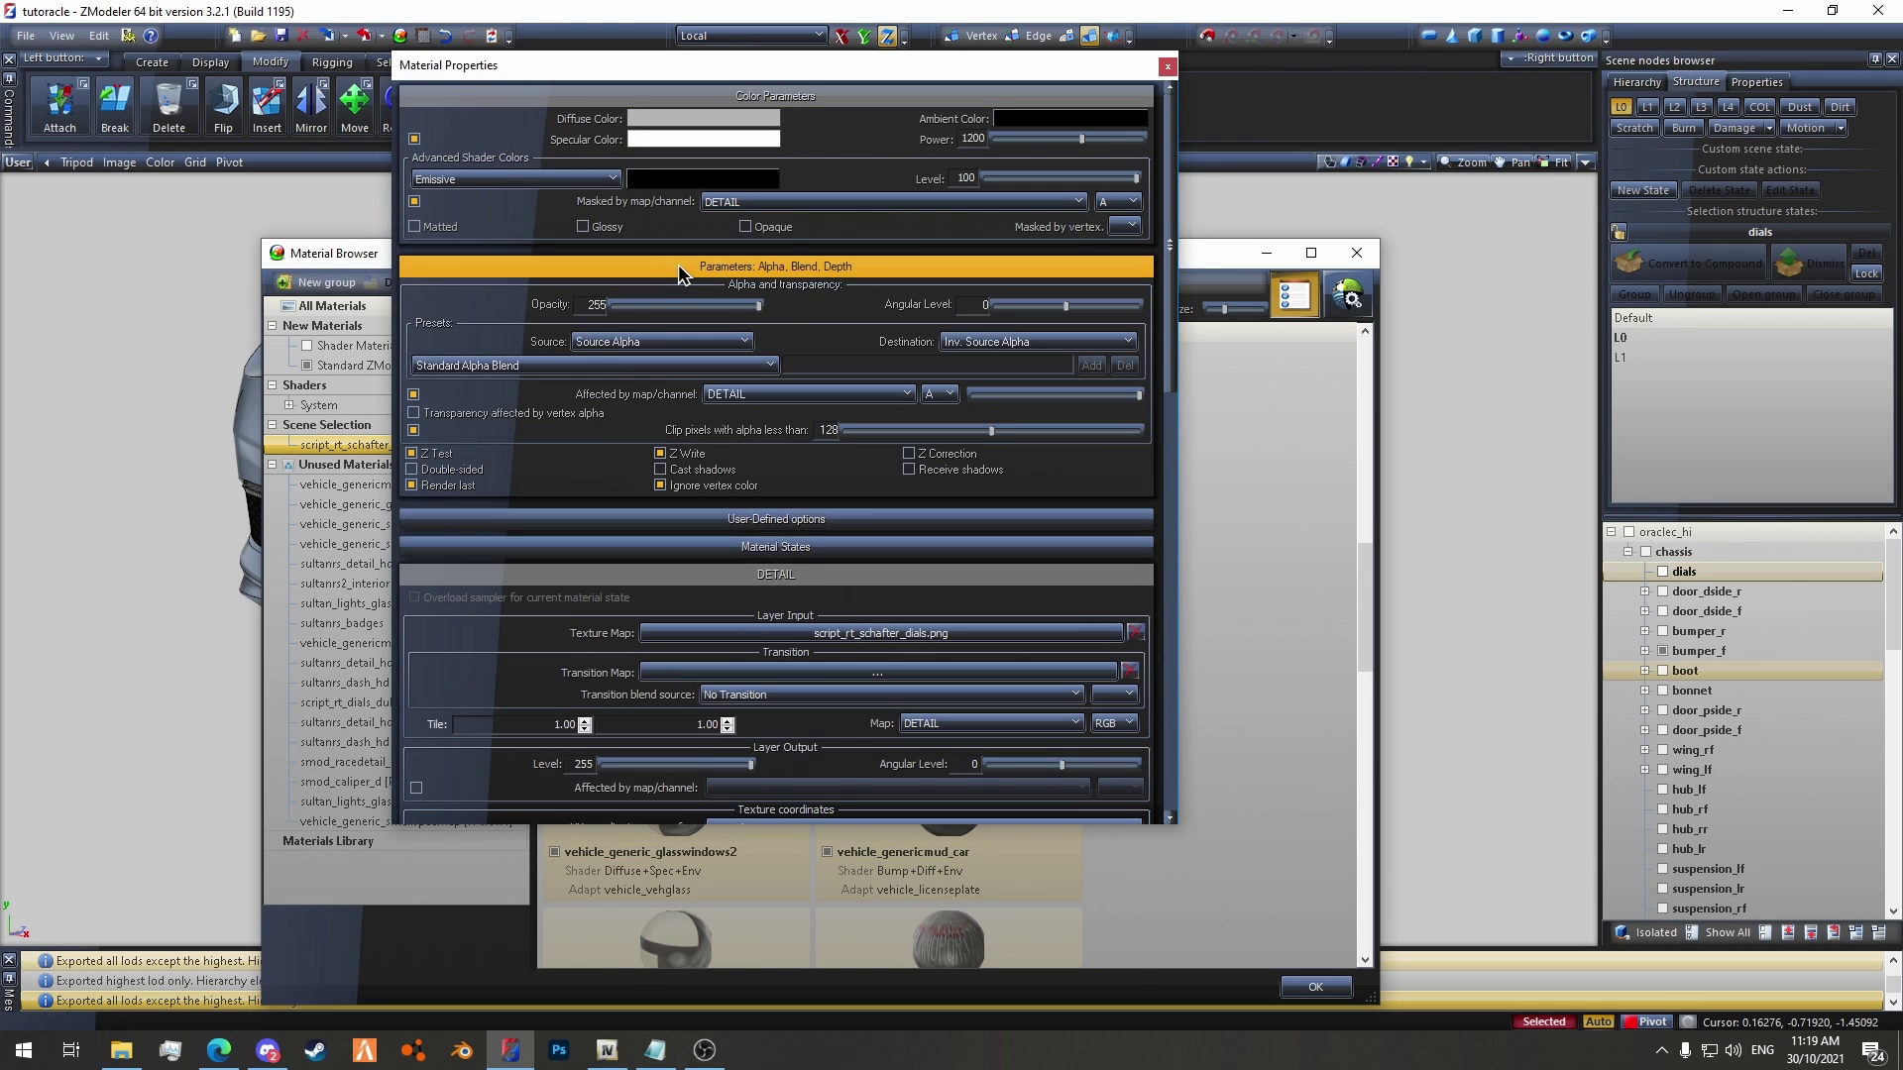
left_click(1166, 66)
left_click_drag(717, 263, 635, 188)
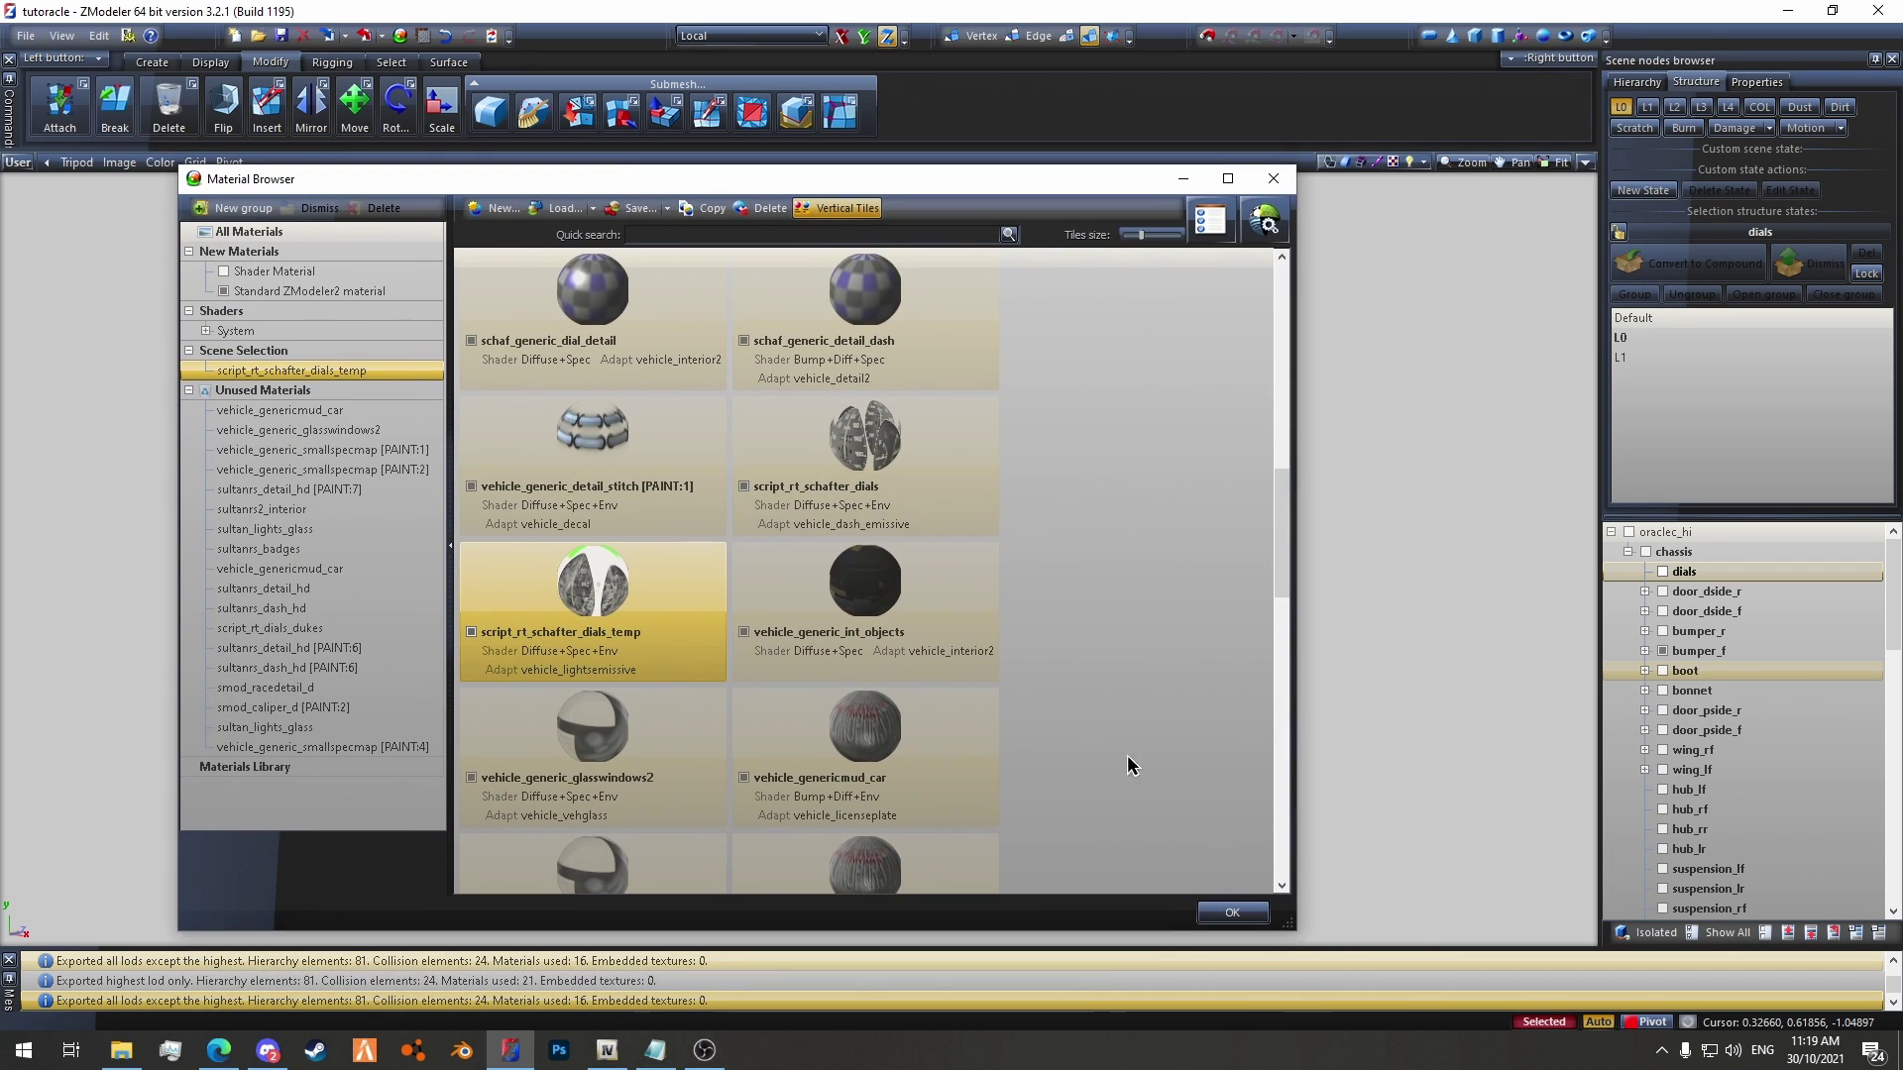
left_click(1232, 911)
Step: Switch to polygon-level editing and show a fitted Front view of the bumper beside the User view
left_click(969, 35)
left_click_drag(1212, 407, 275, 359)
left_click(1757, 81)
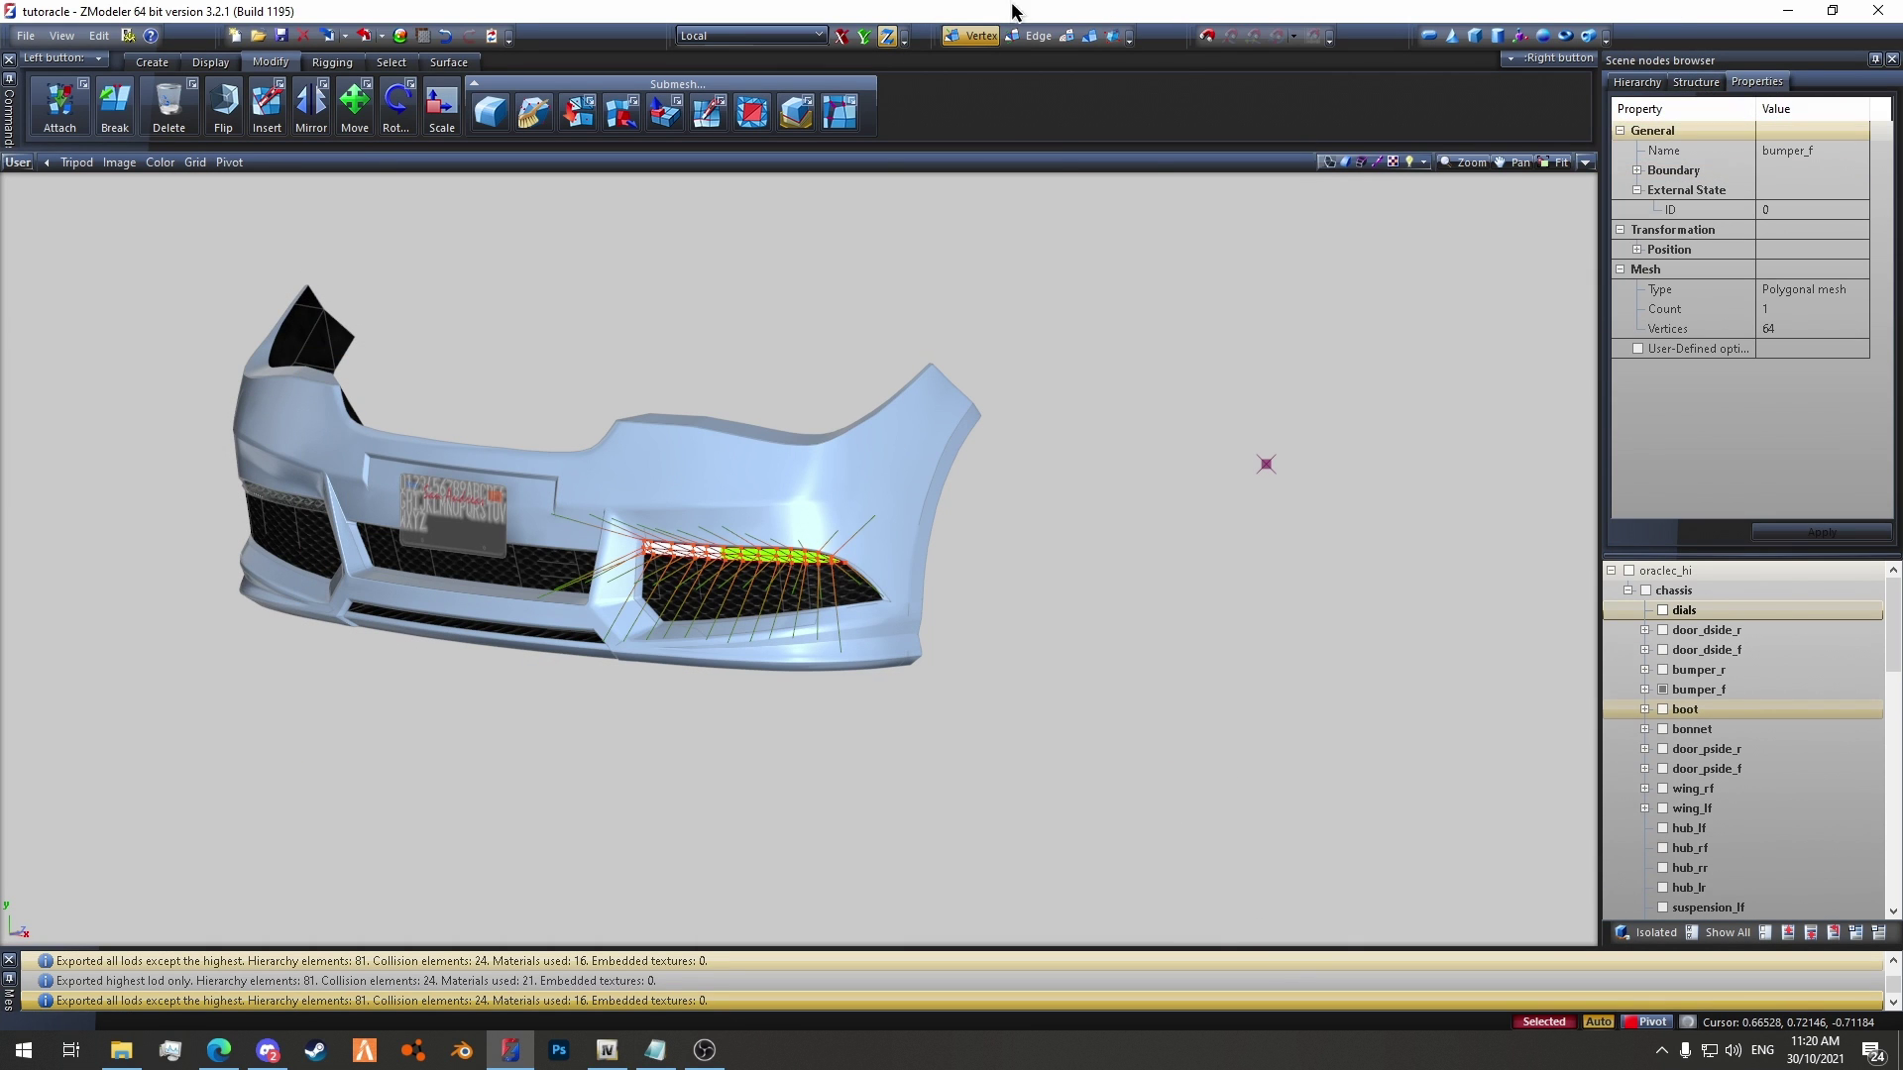
left_click(1066, 36)
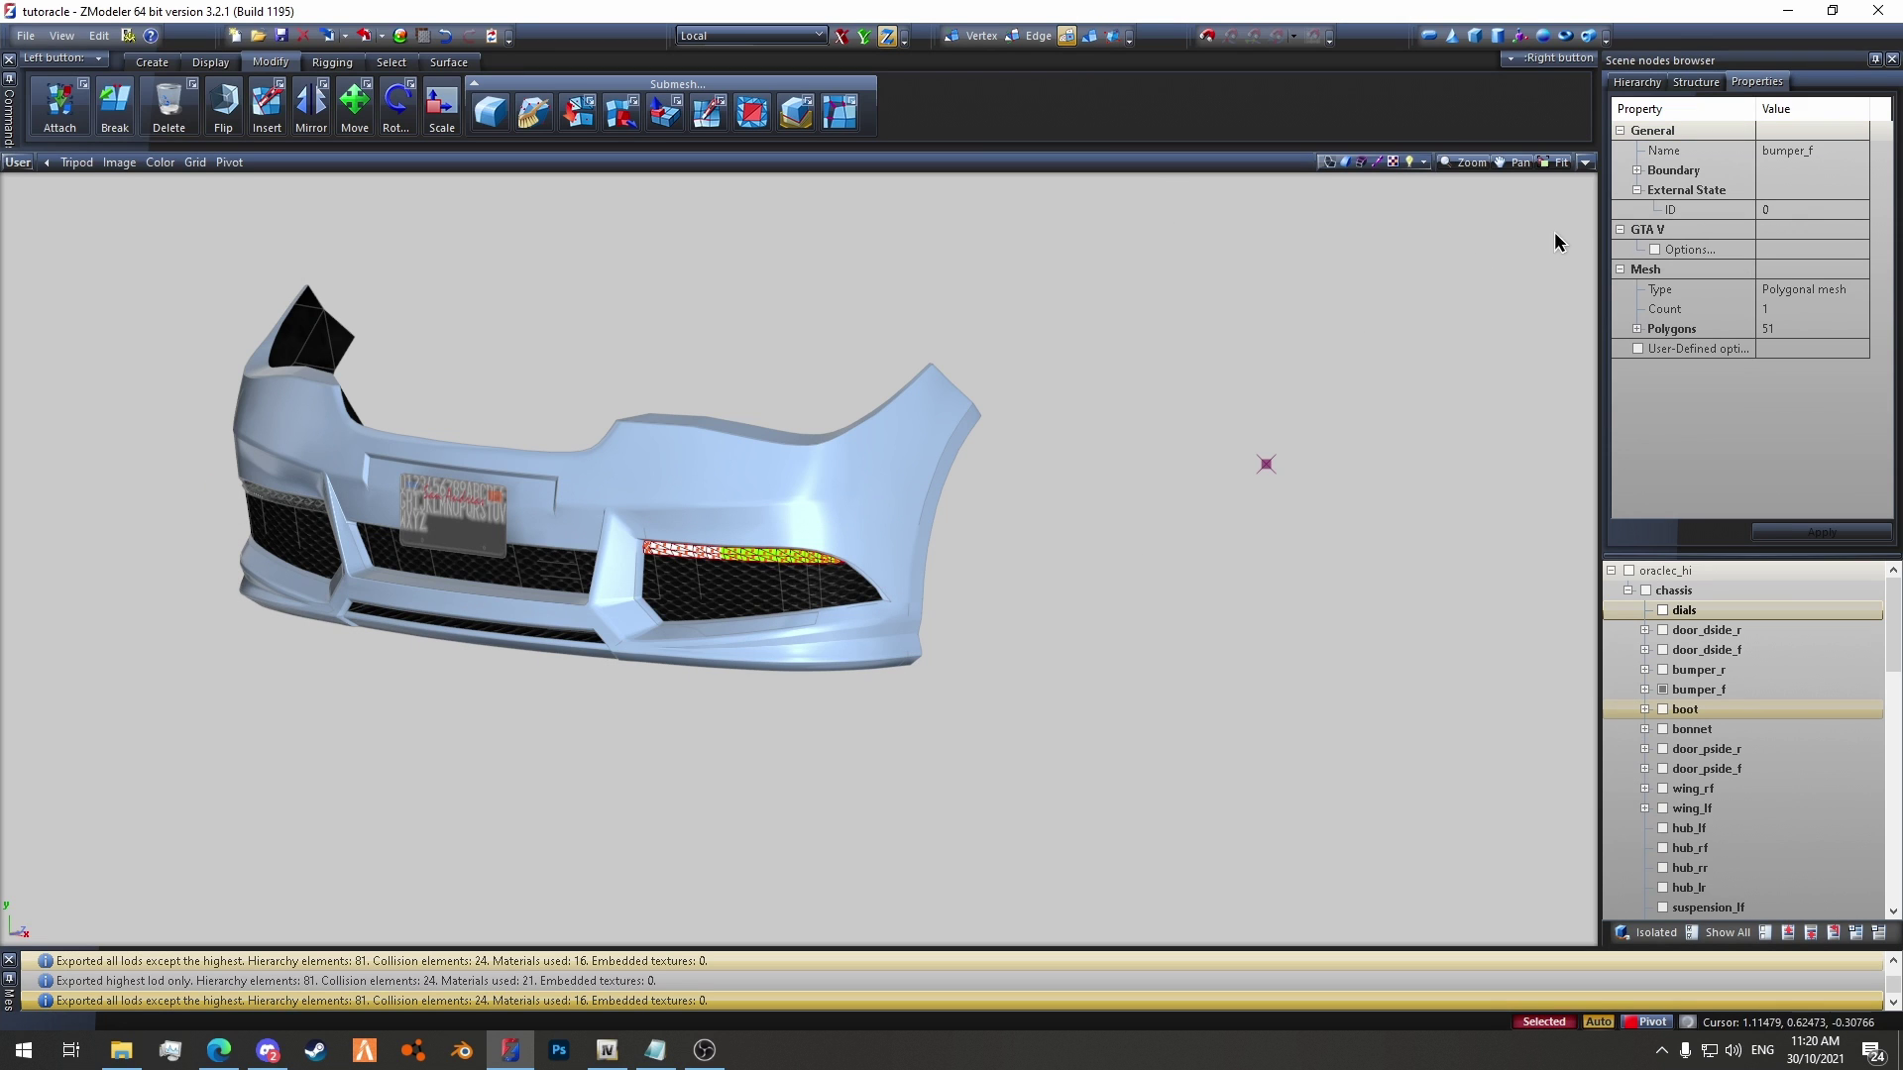
left_click(1585, 163)
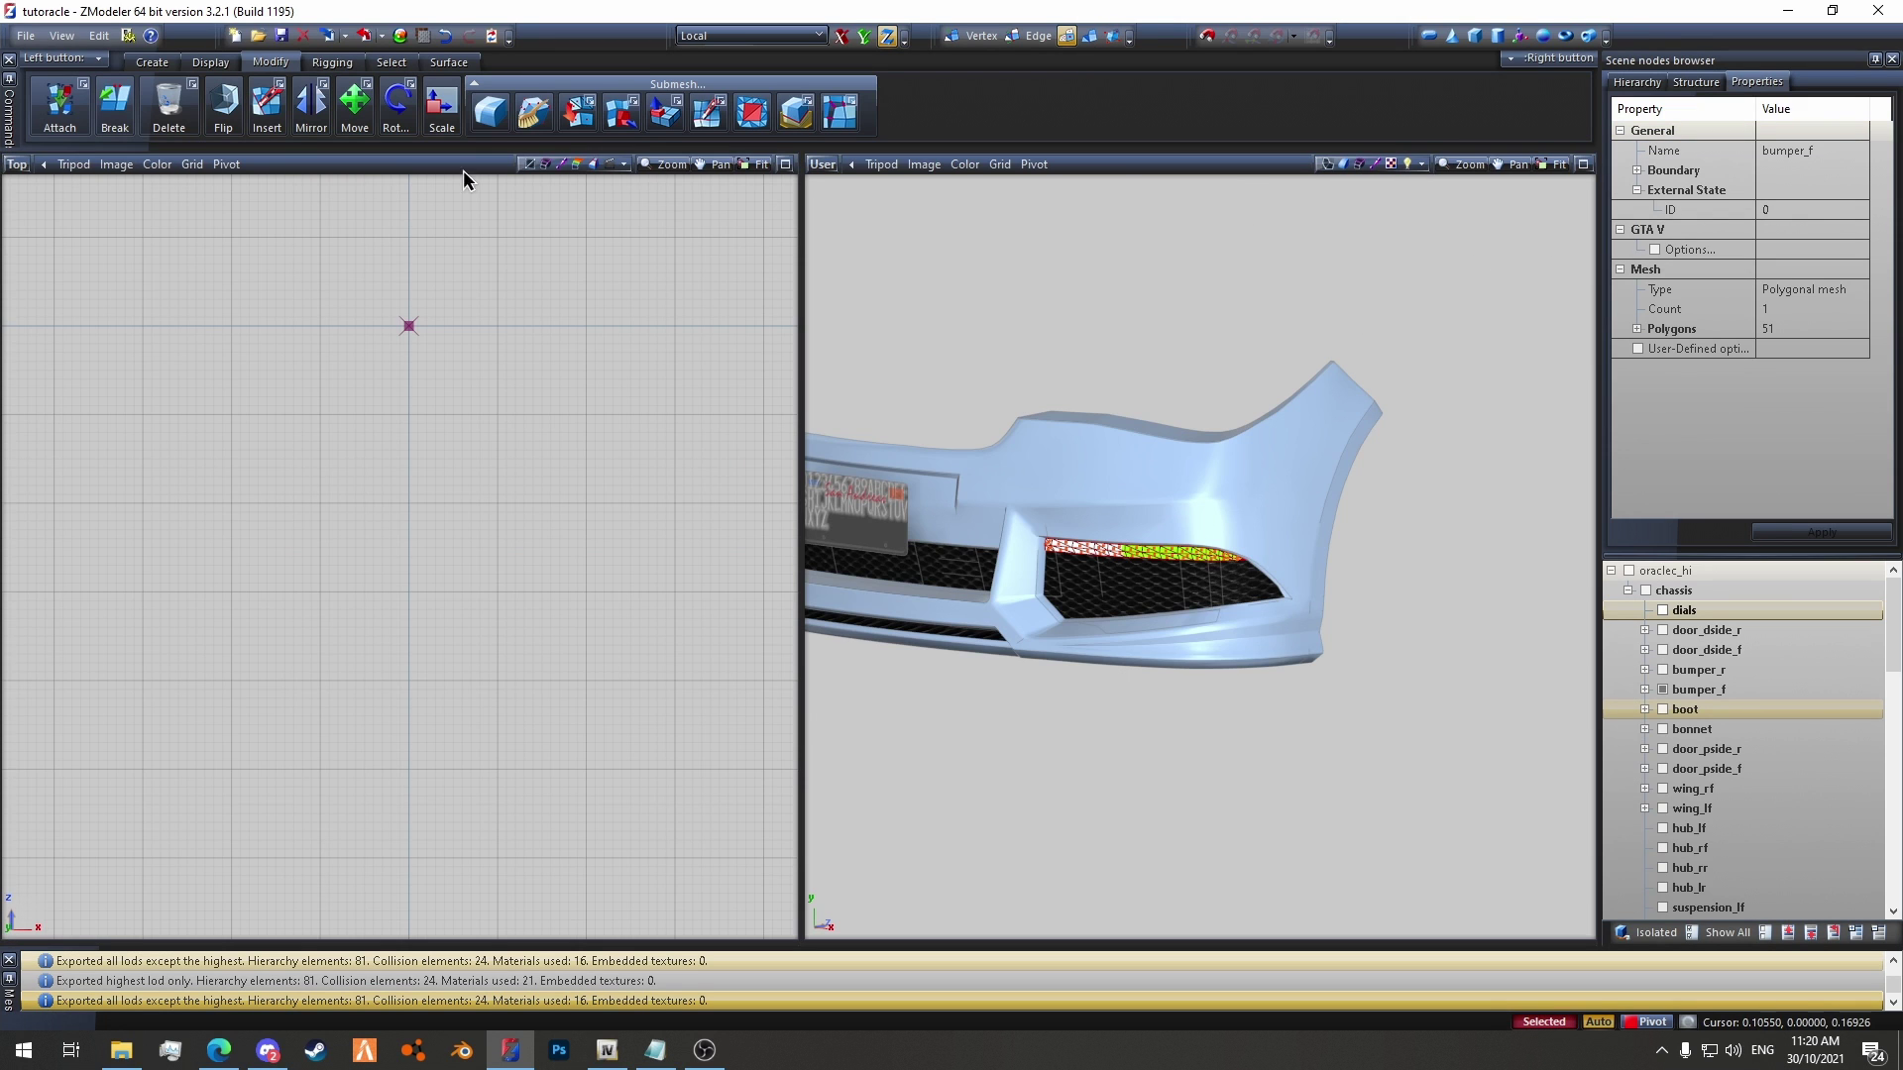
left_click(9, 165)
left_click(50, 204)
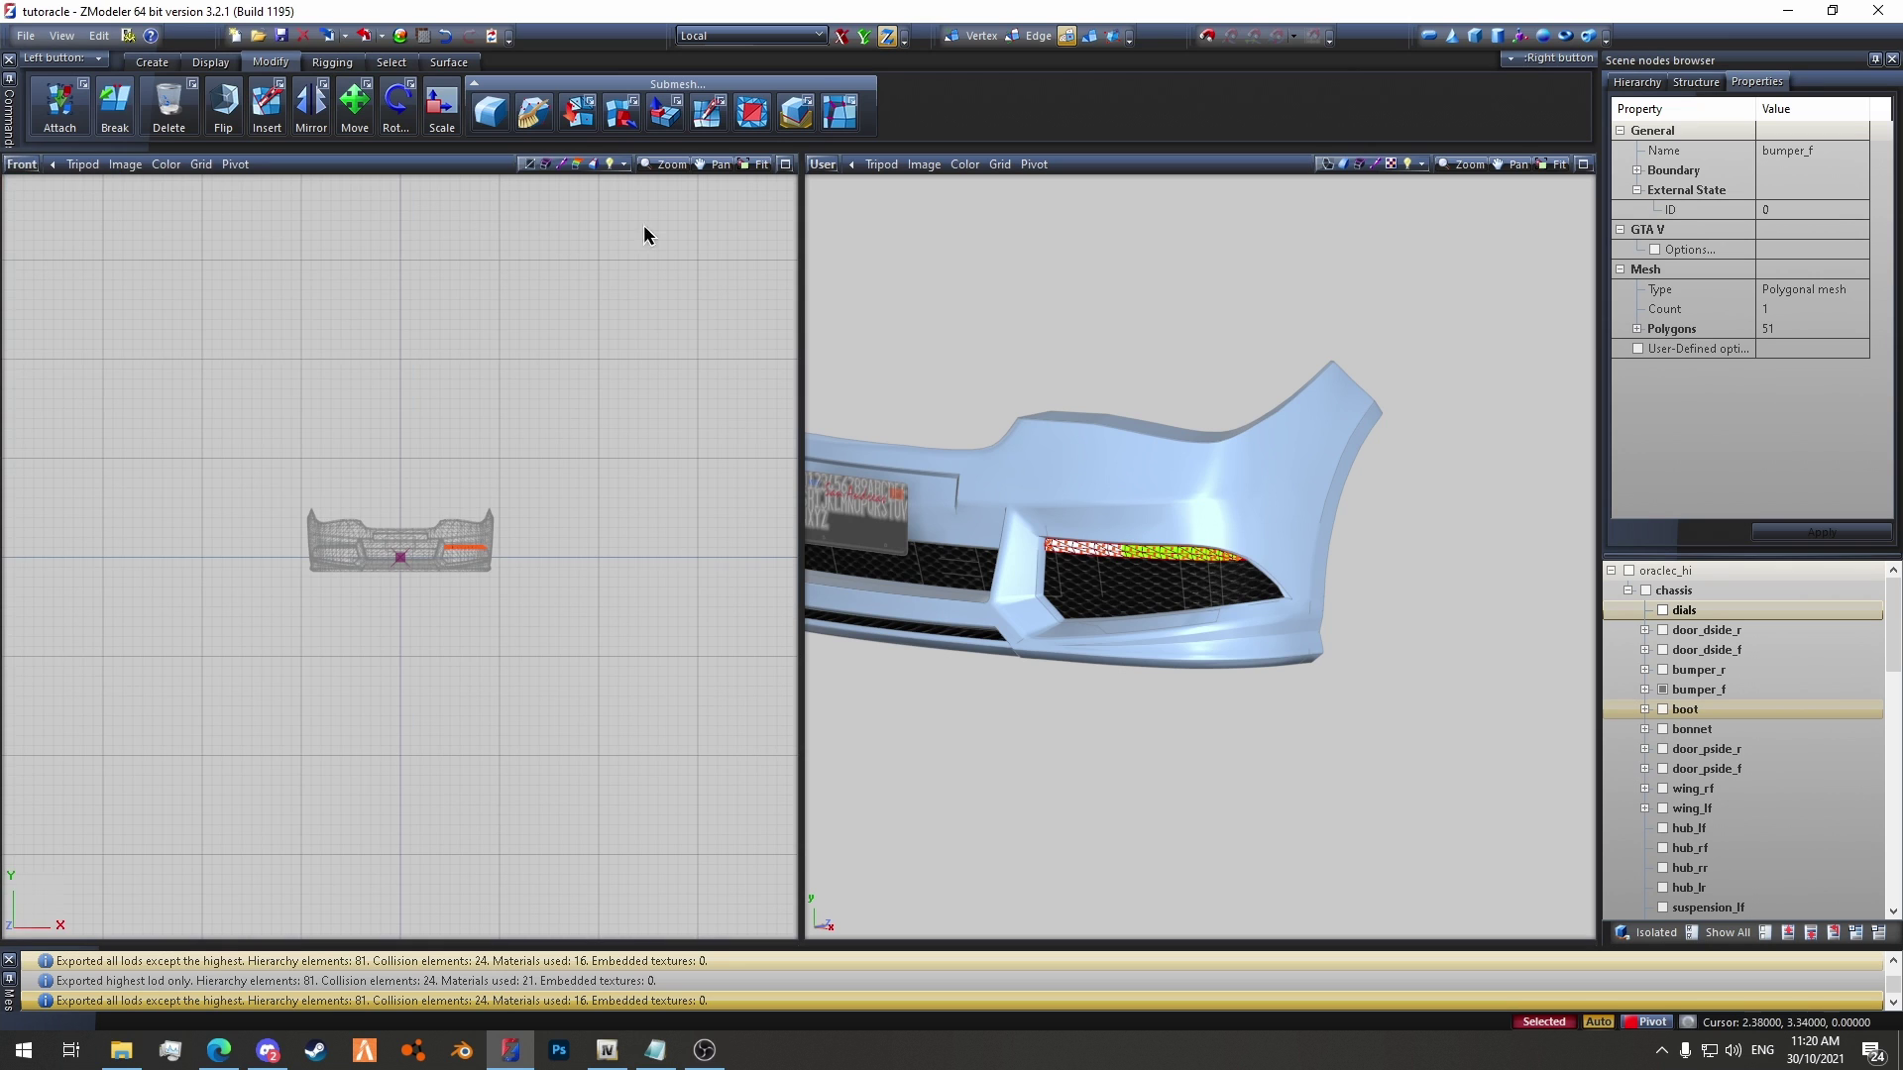
left_click(761, 164)
Step: Generate new UV mapping for the light strip polygons on channel 1 from the Front viewport's XY, compacting fragments to the object
left_click(448, 61)
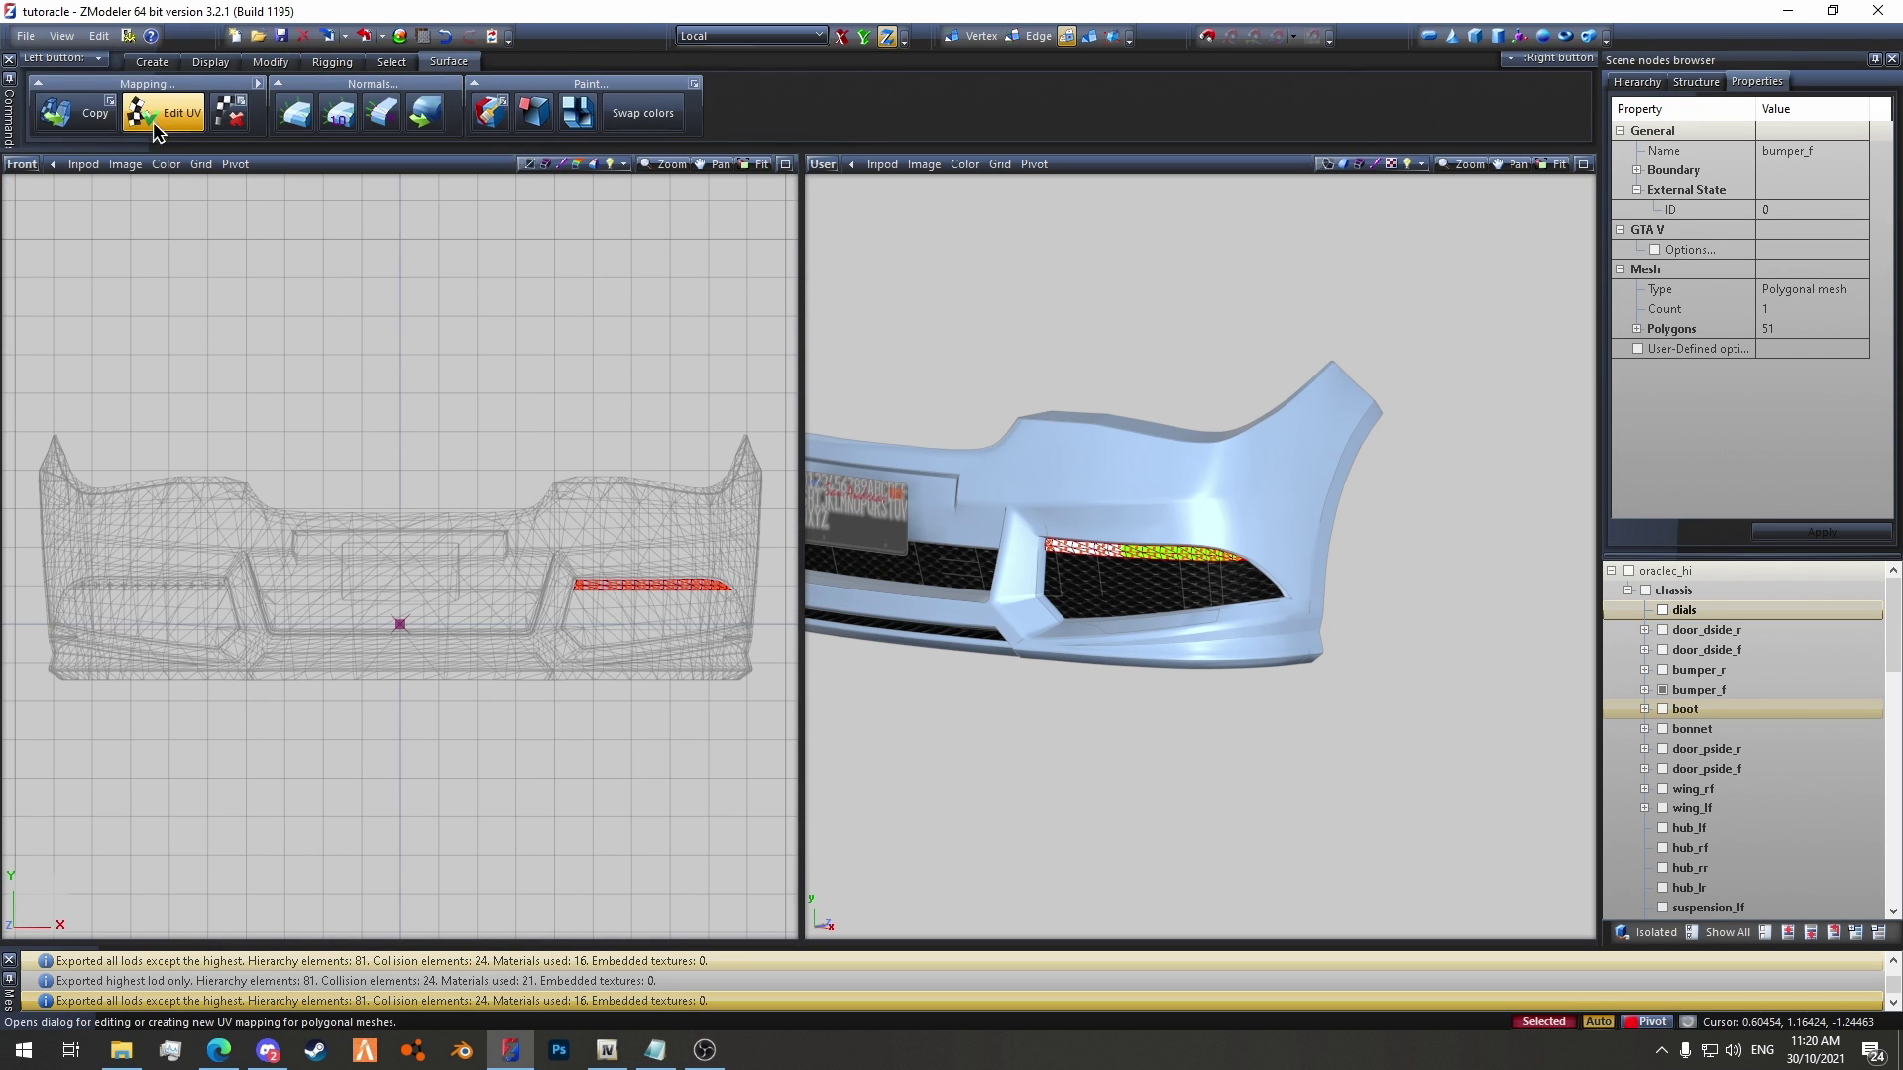
left_click(159, 119)
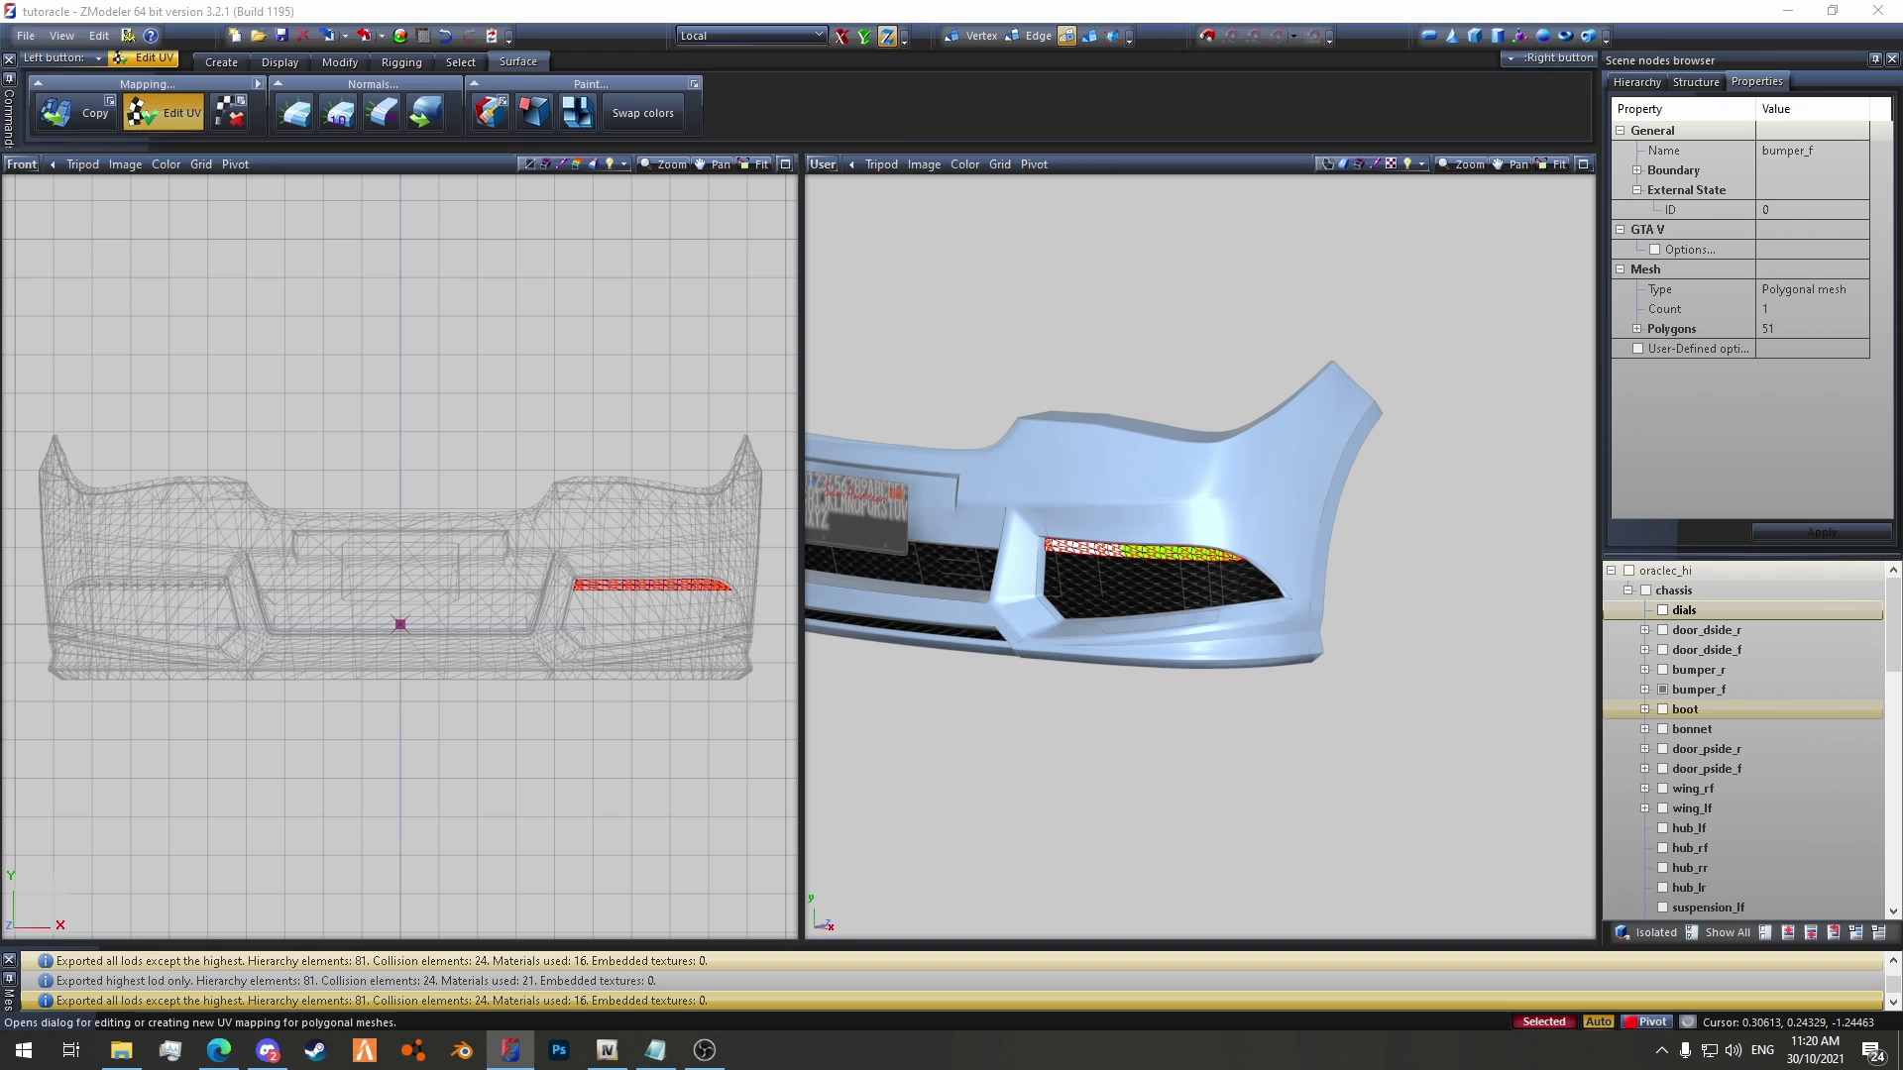
left_click(519, 530)
left_click_drag(169, 214, 306, 197)
left_click(140, 302)
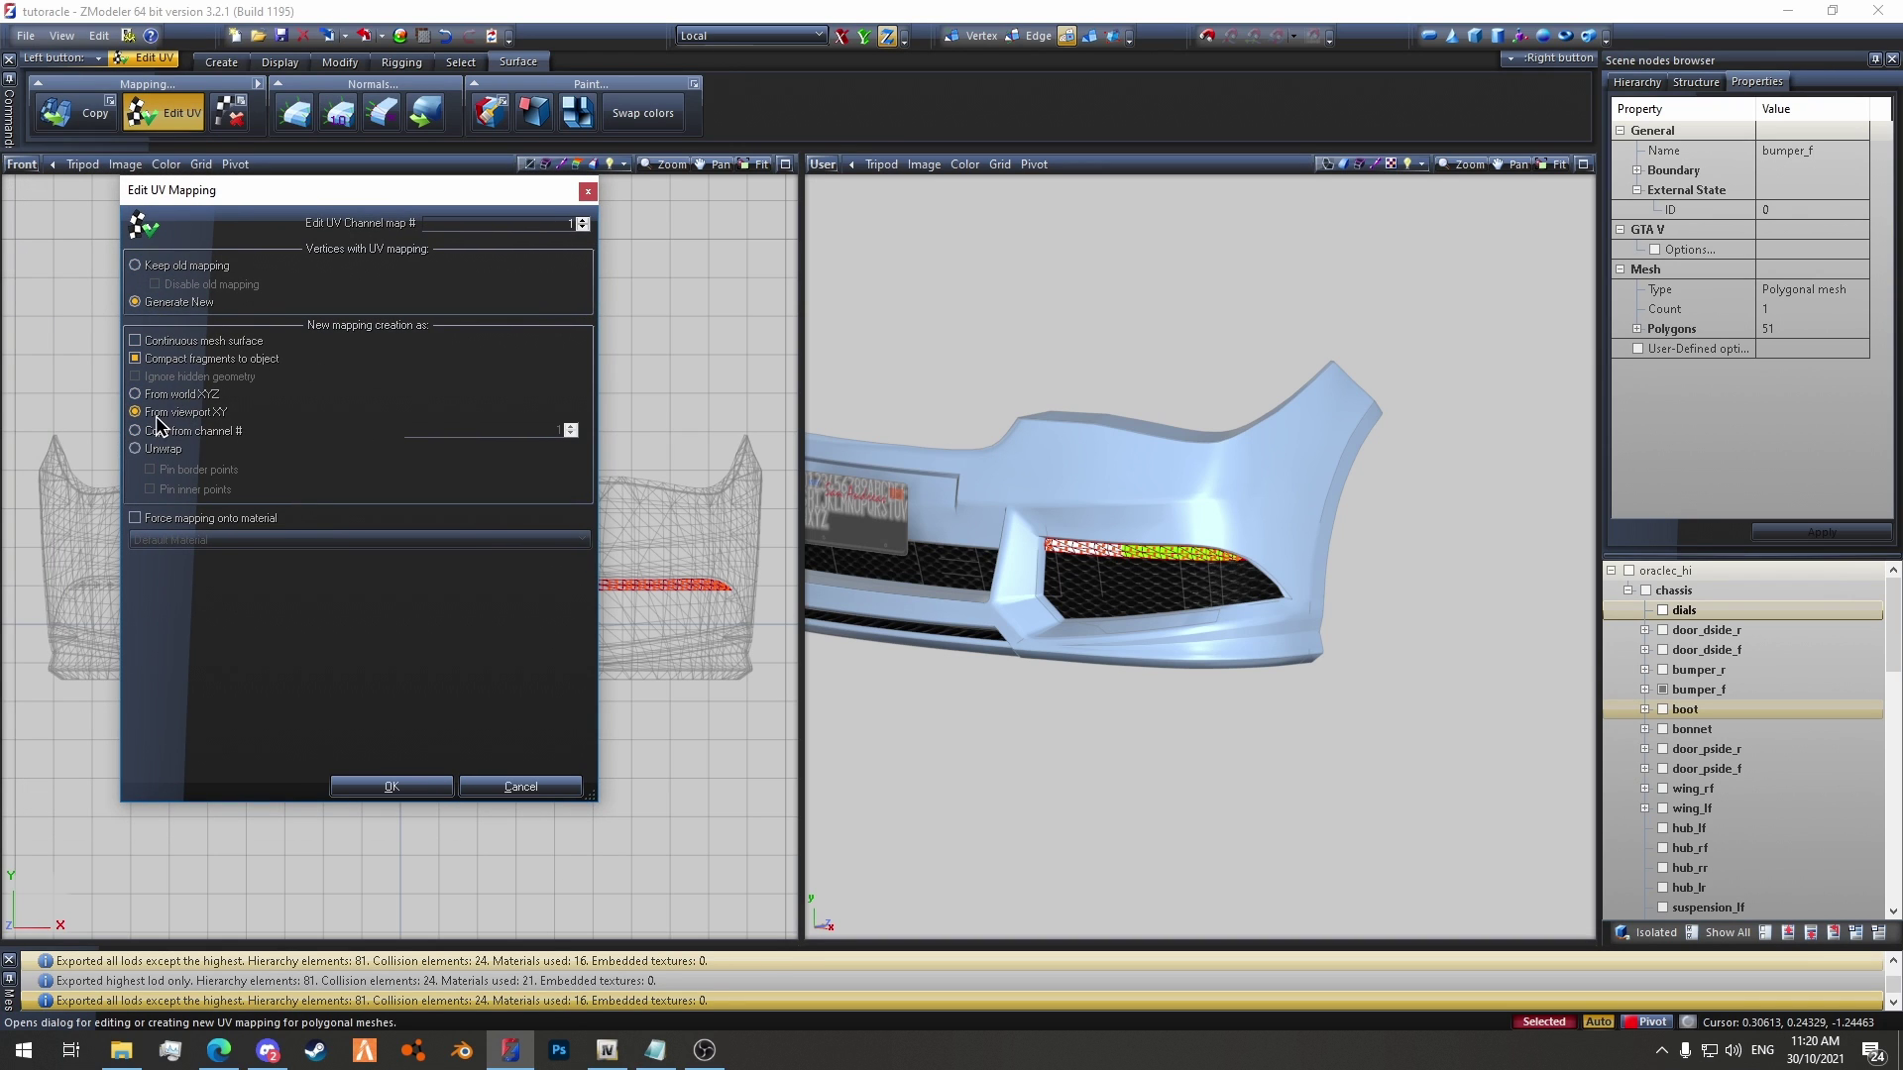
left_click(390, 787)
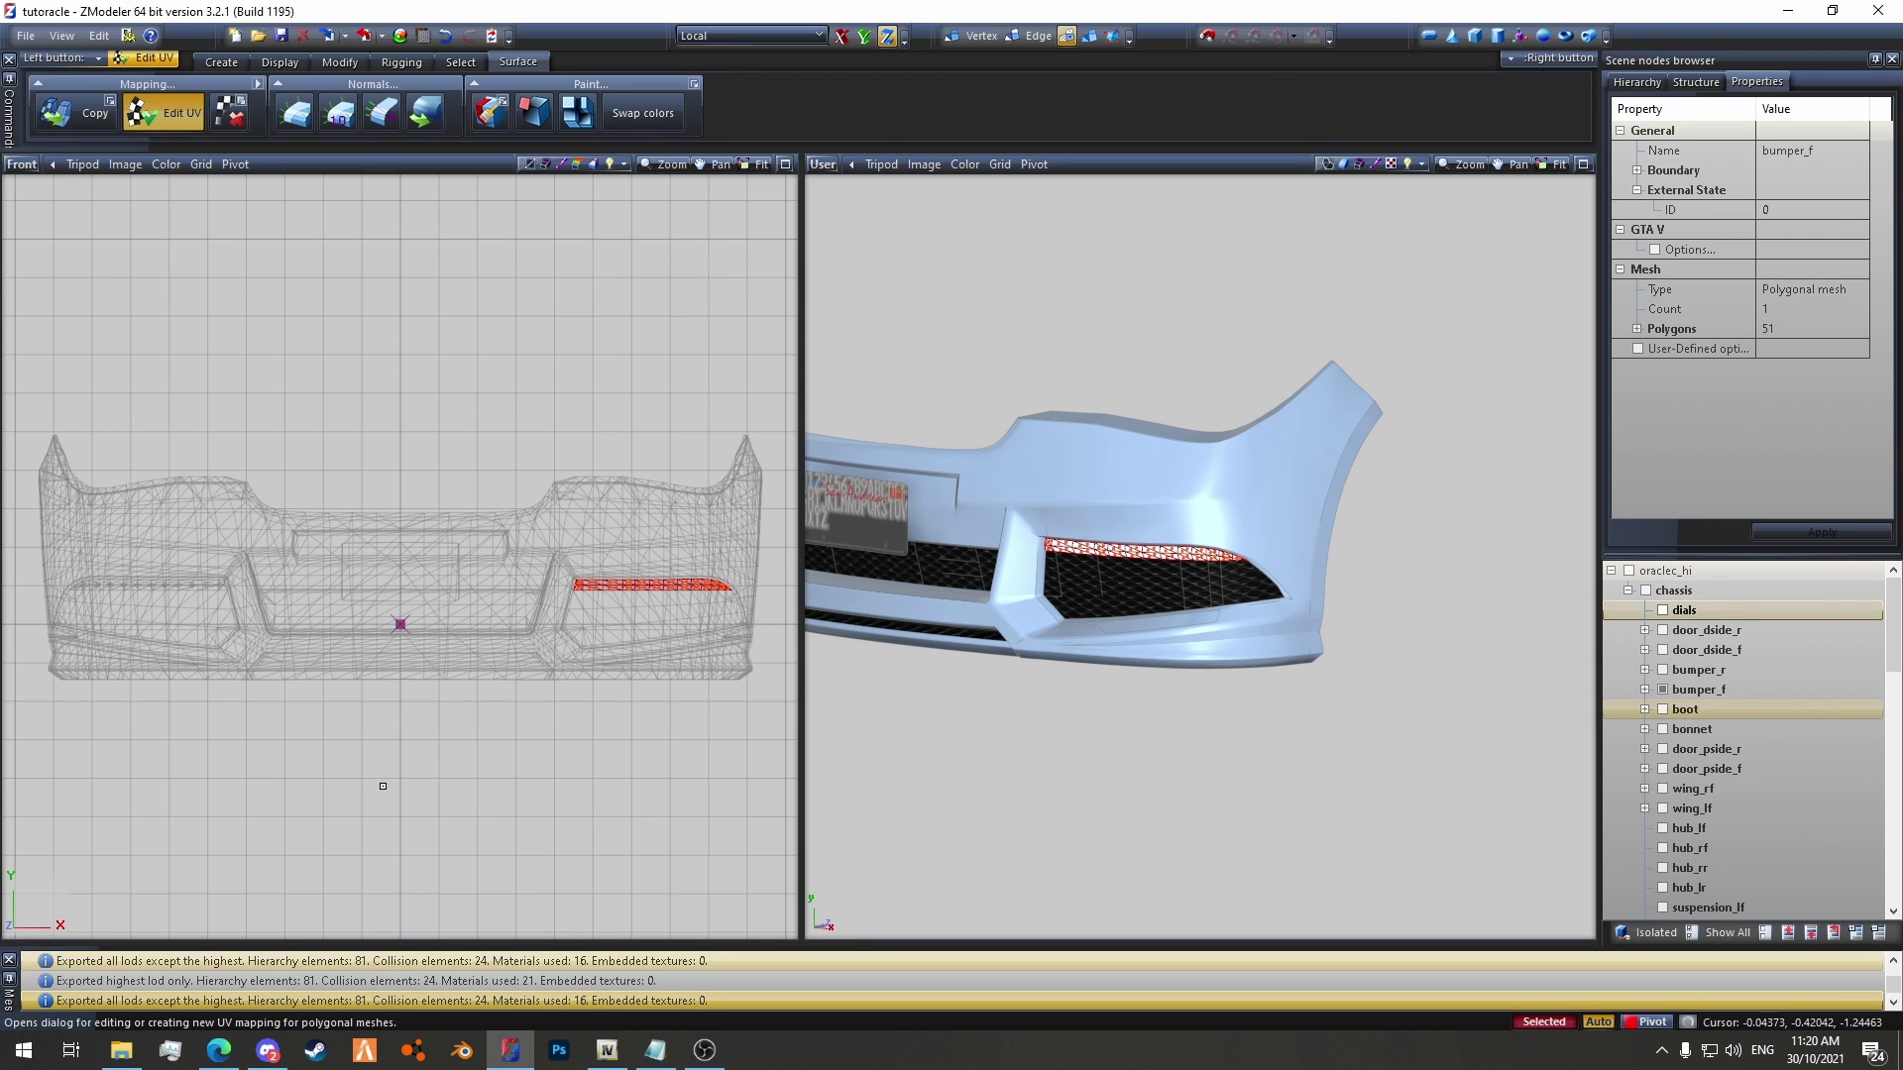
Step: At object level, show the strip in the UV Mapper over the script_rt_schafter_dials_temp texture and enable selected mode
left_click(1090, 36)
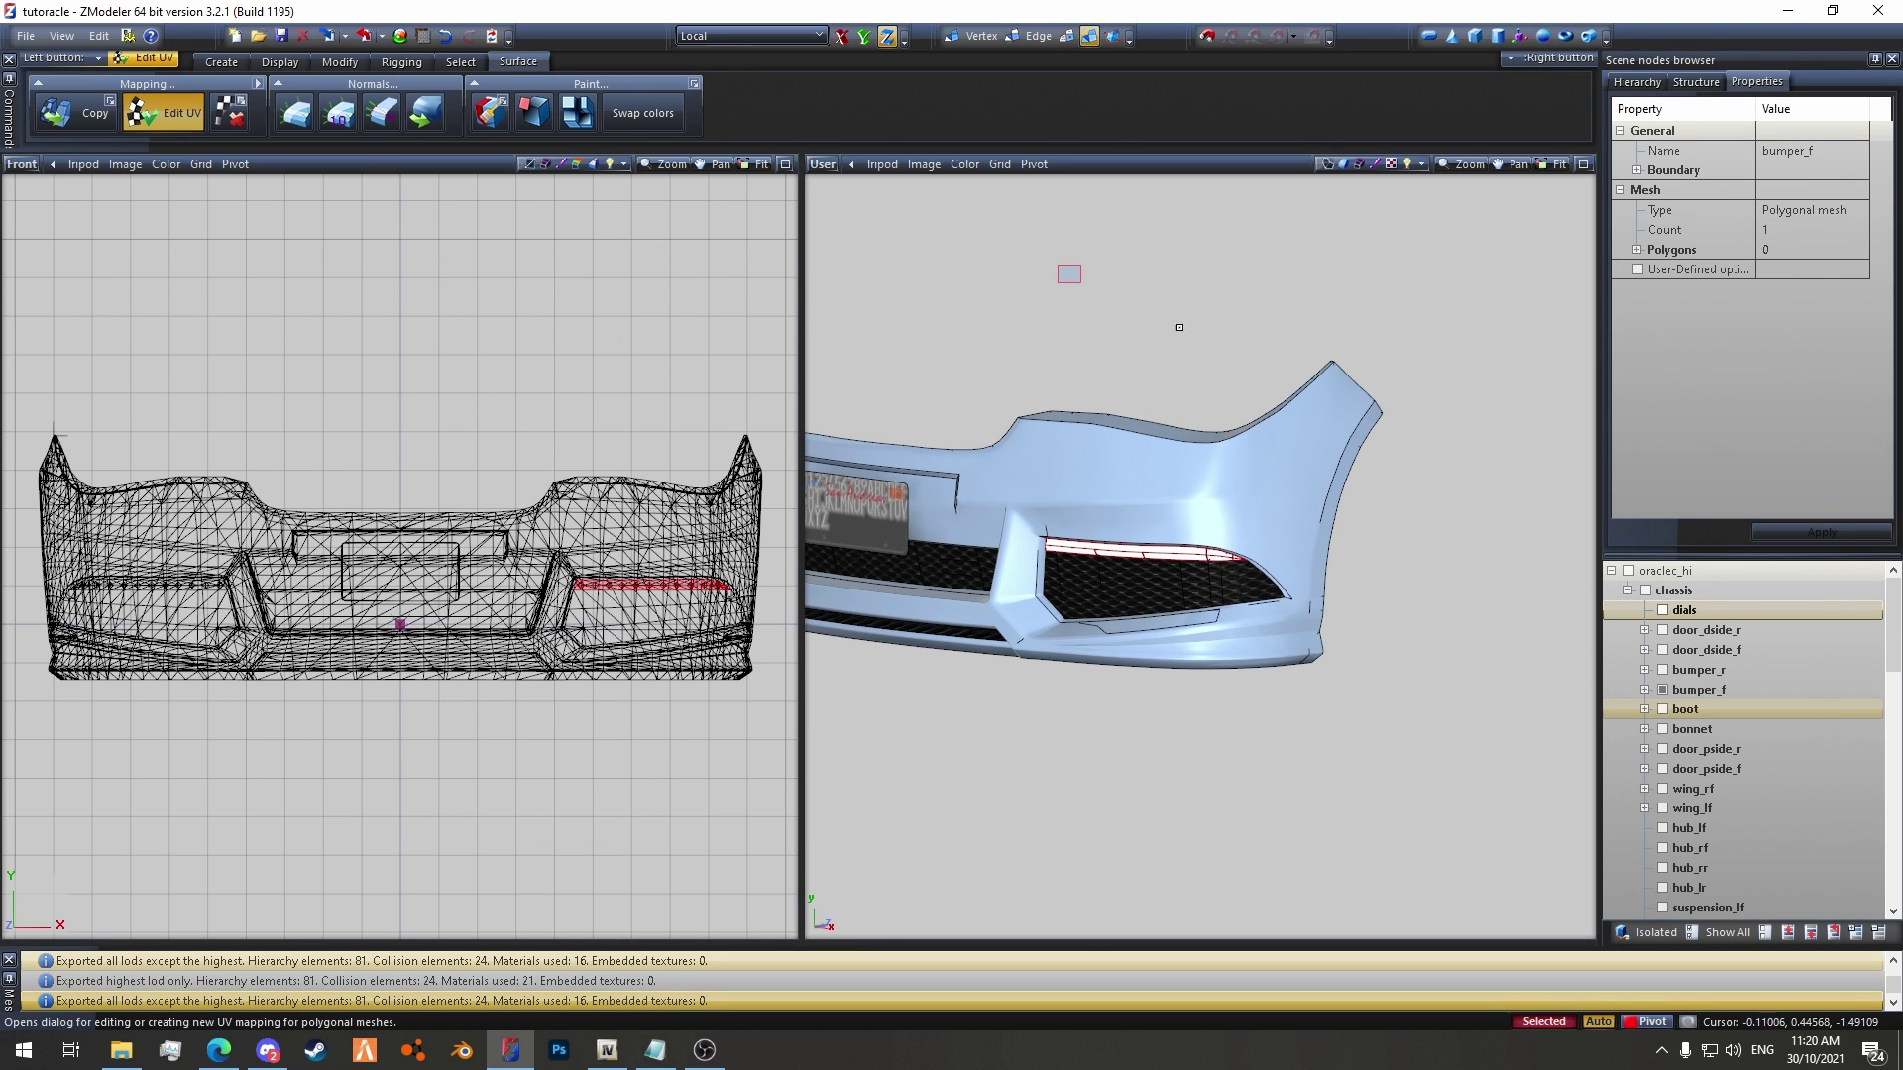
left_click(19, 166)
left_click(59, 395)
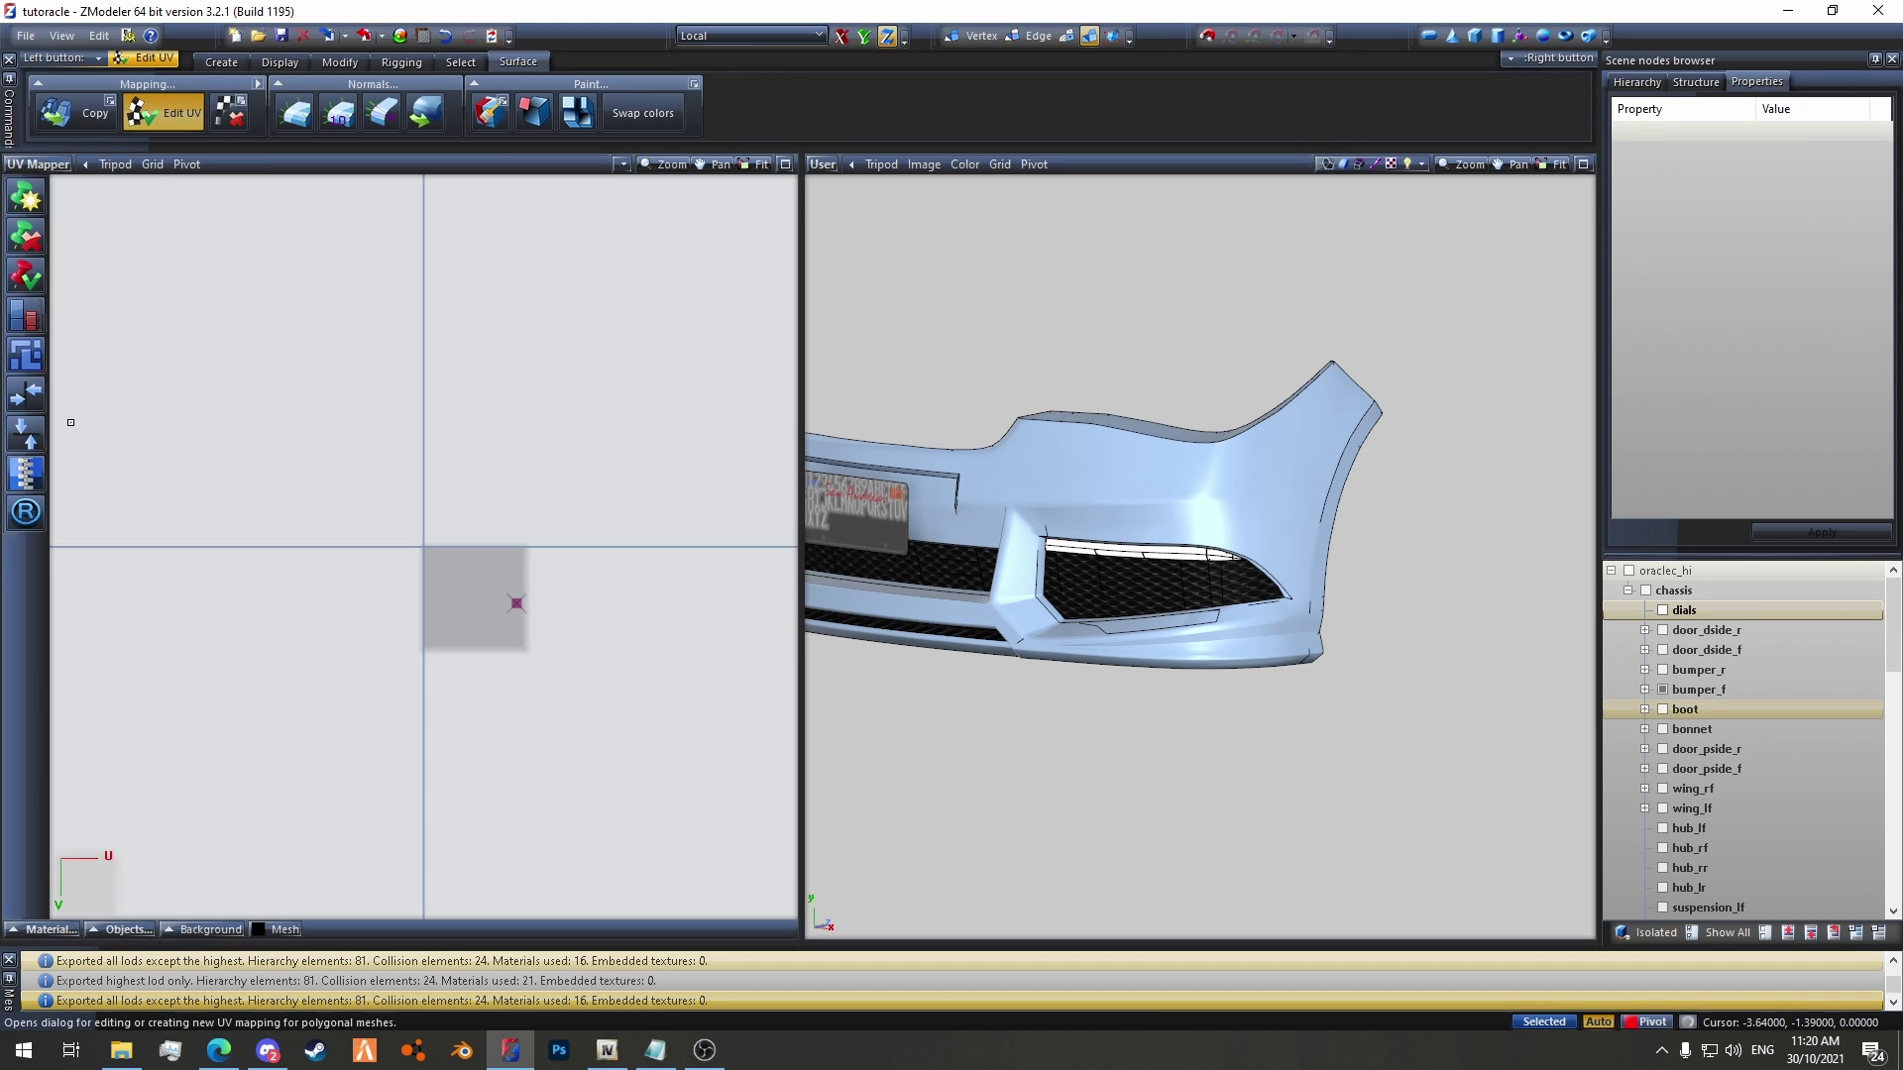
left_click(29, 928)
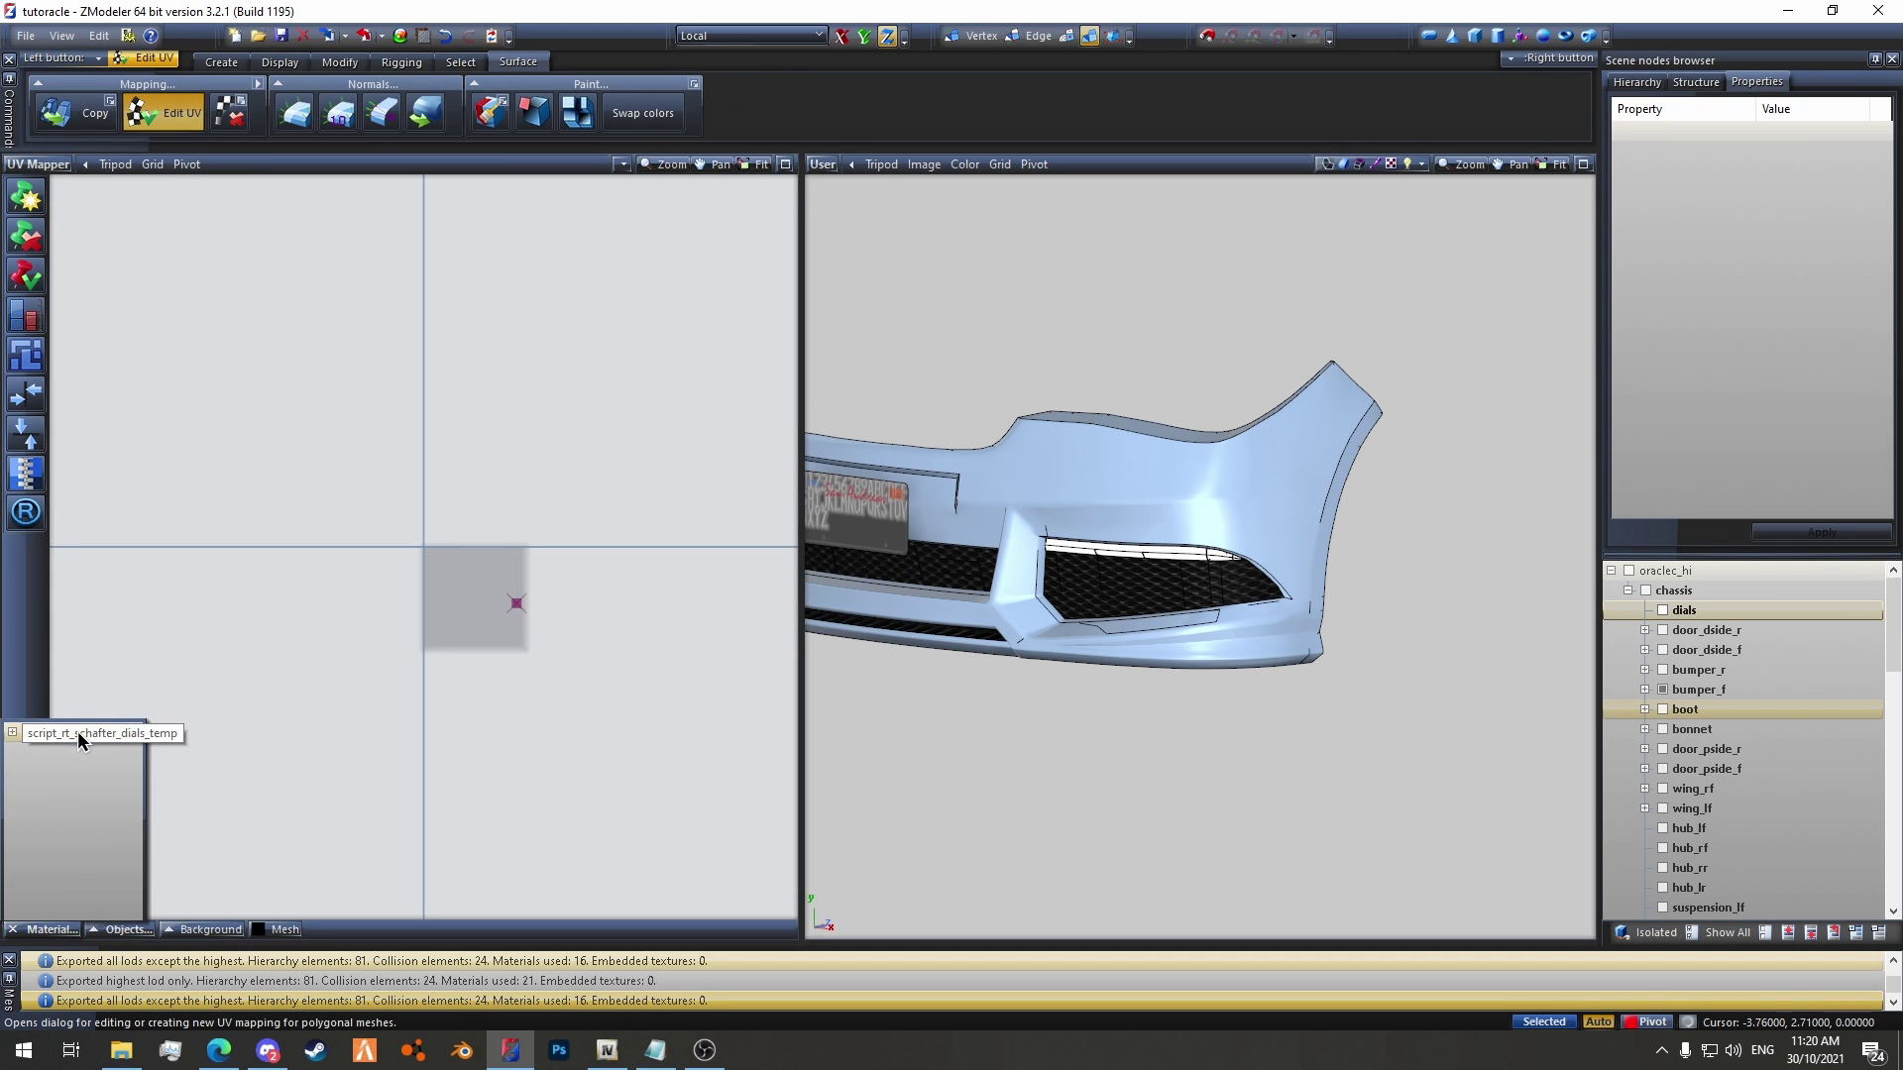
left_click(69, 734)
scroll(283, 701, "up", 6)
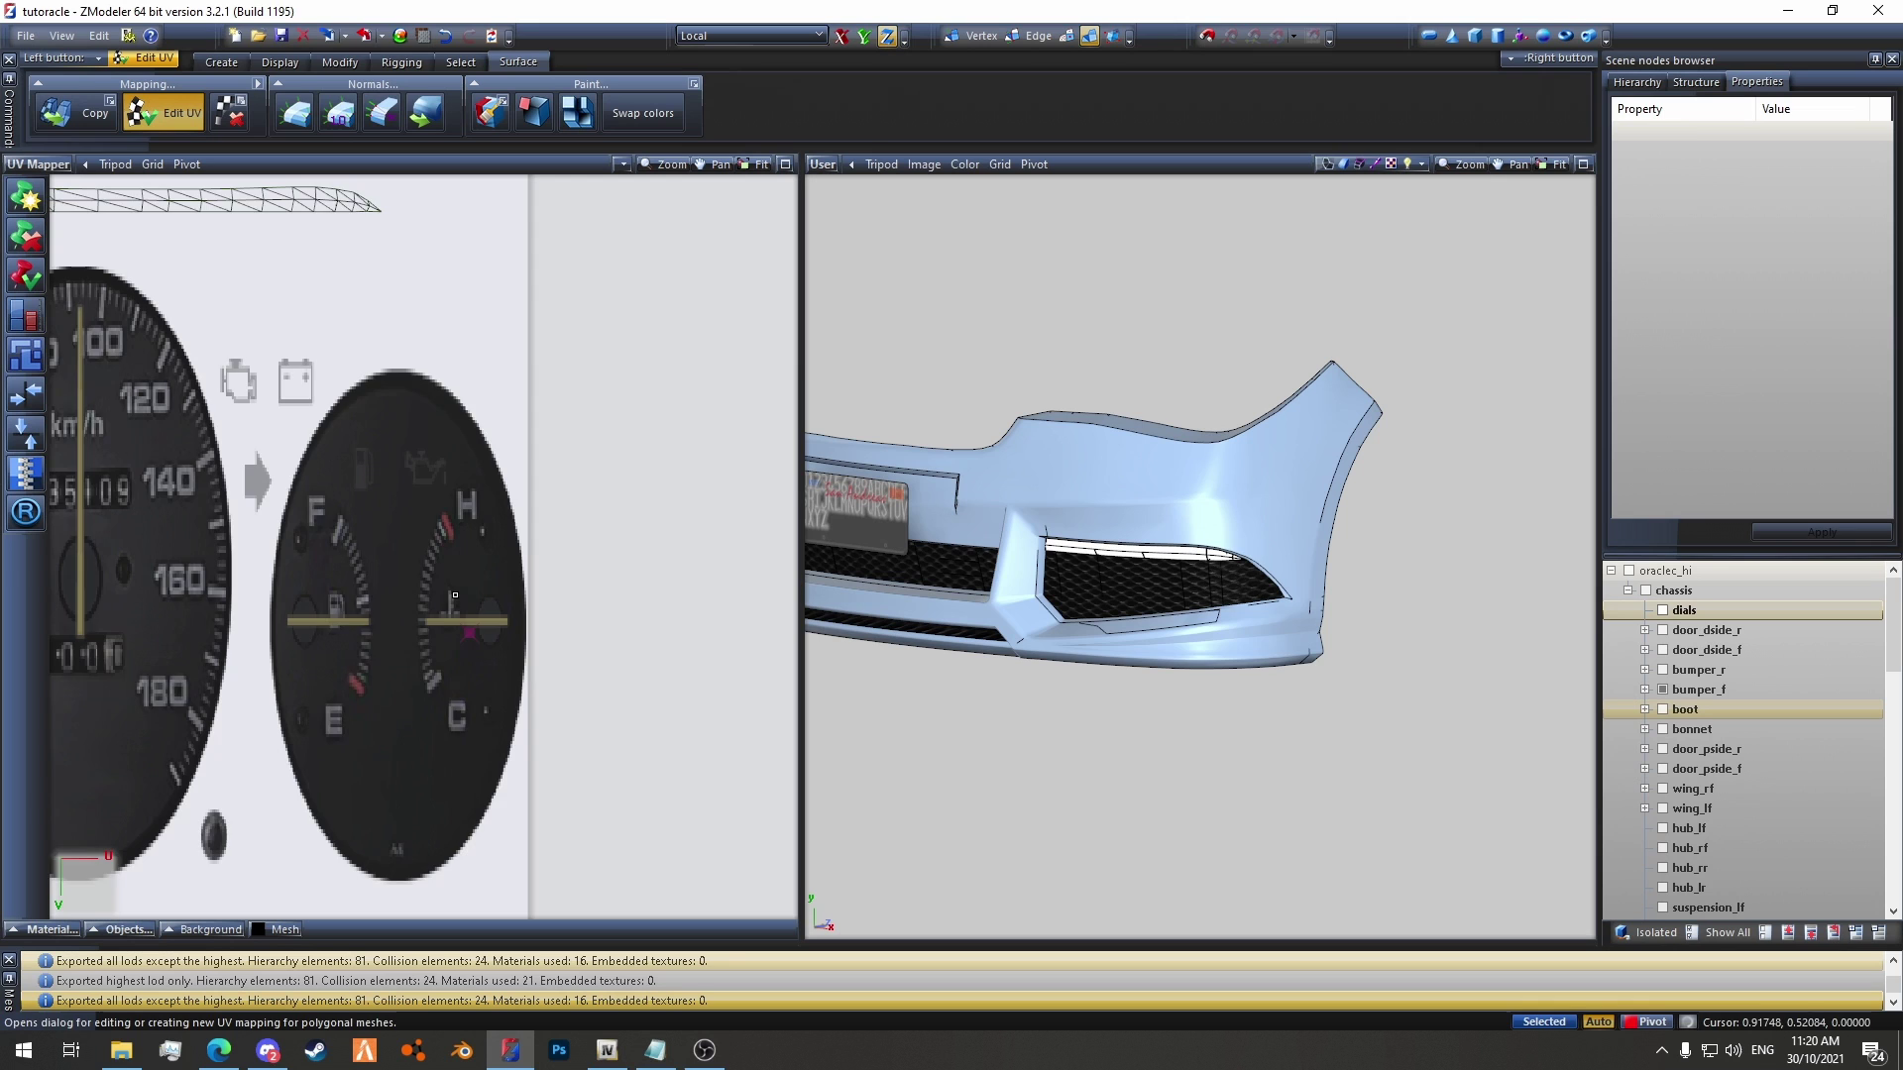
middle_click_drag(303, 455, 314, 459)
key("space")
scroll(382, 382, "up", 6)
scroll(258, 395, "down", 7)
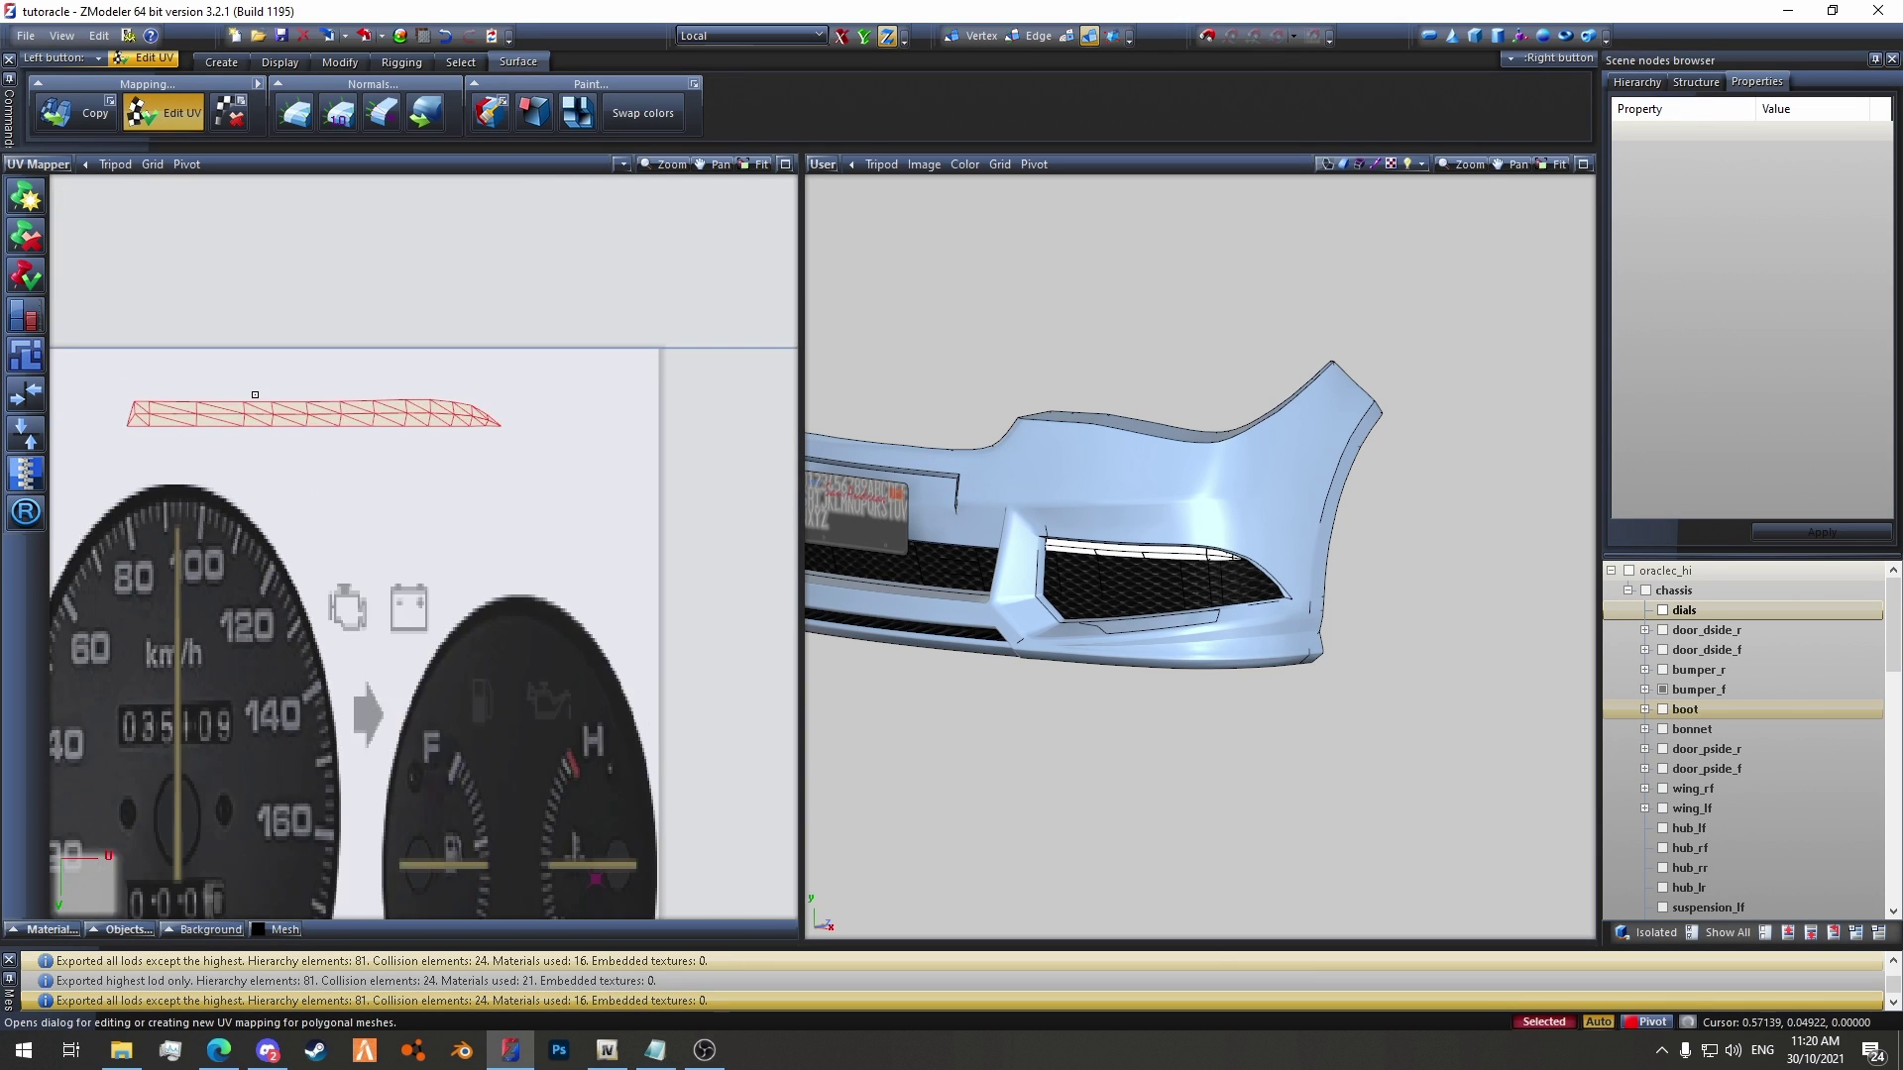
Step: Move the strip's UV mesh in Screen axes onto the needles of the F/E and H/C gauge
left_click(340, 62)
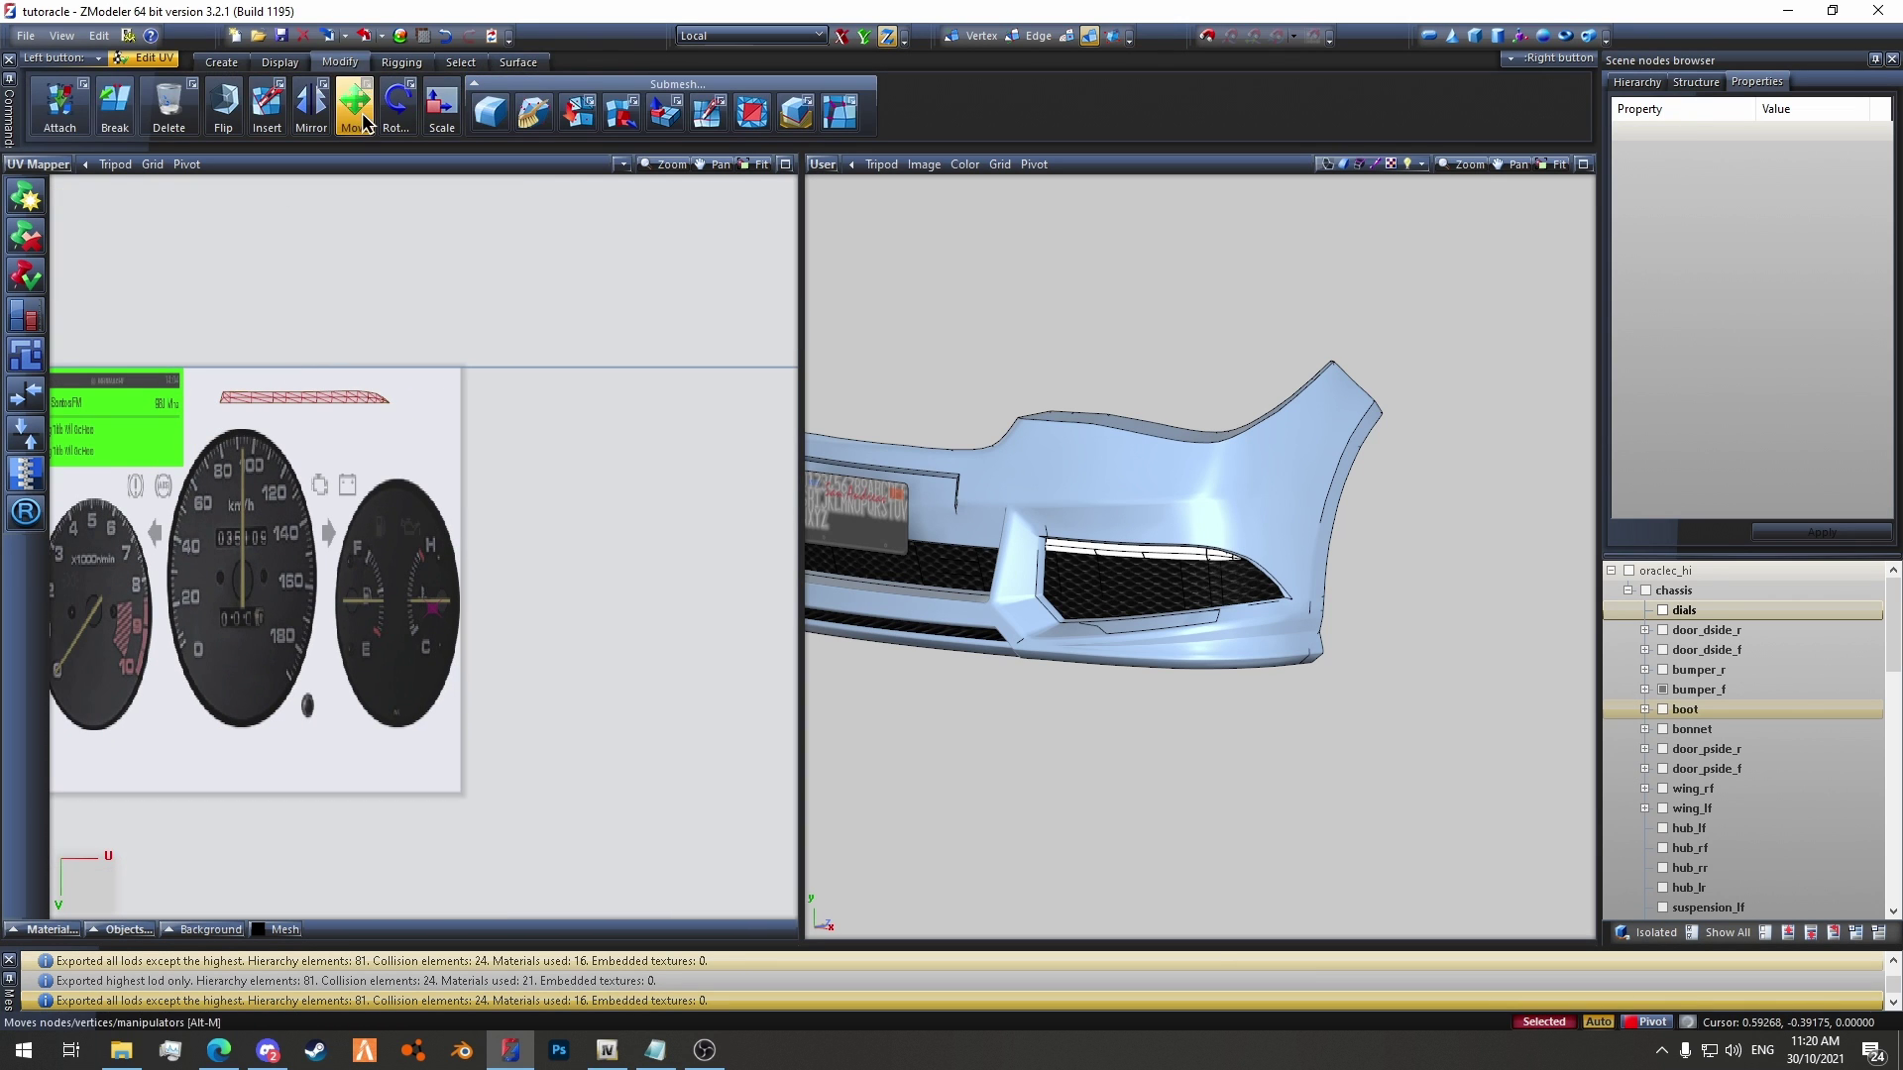
left_click(355, 104)
scroll(327, 452, "up", 1)
scroll(998, 773, "up", 3)
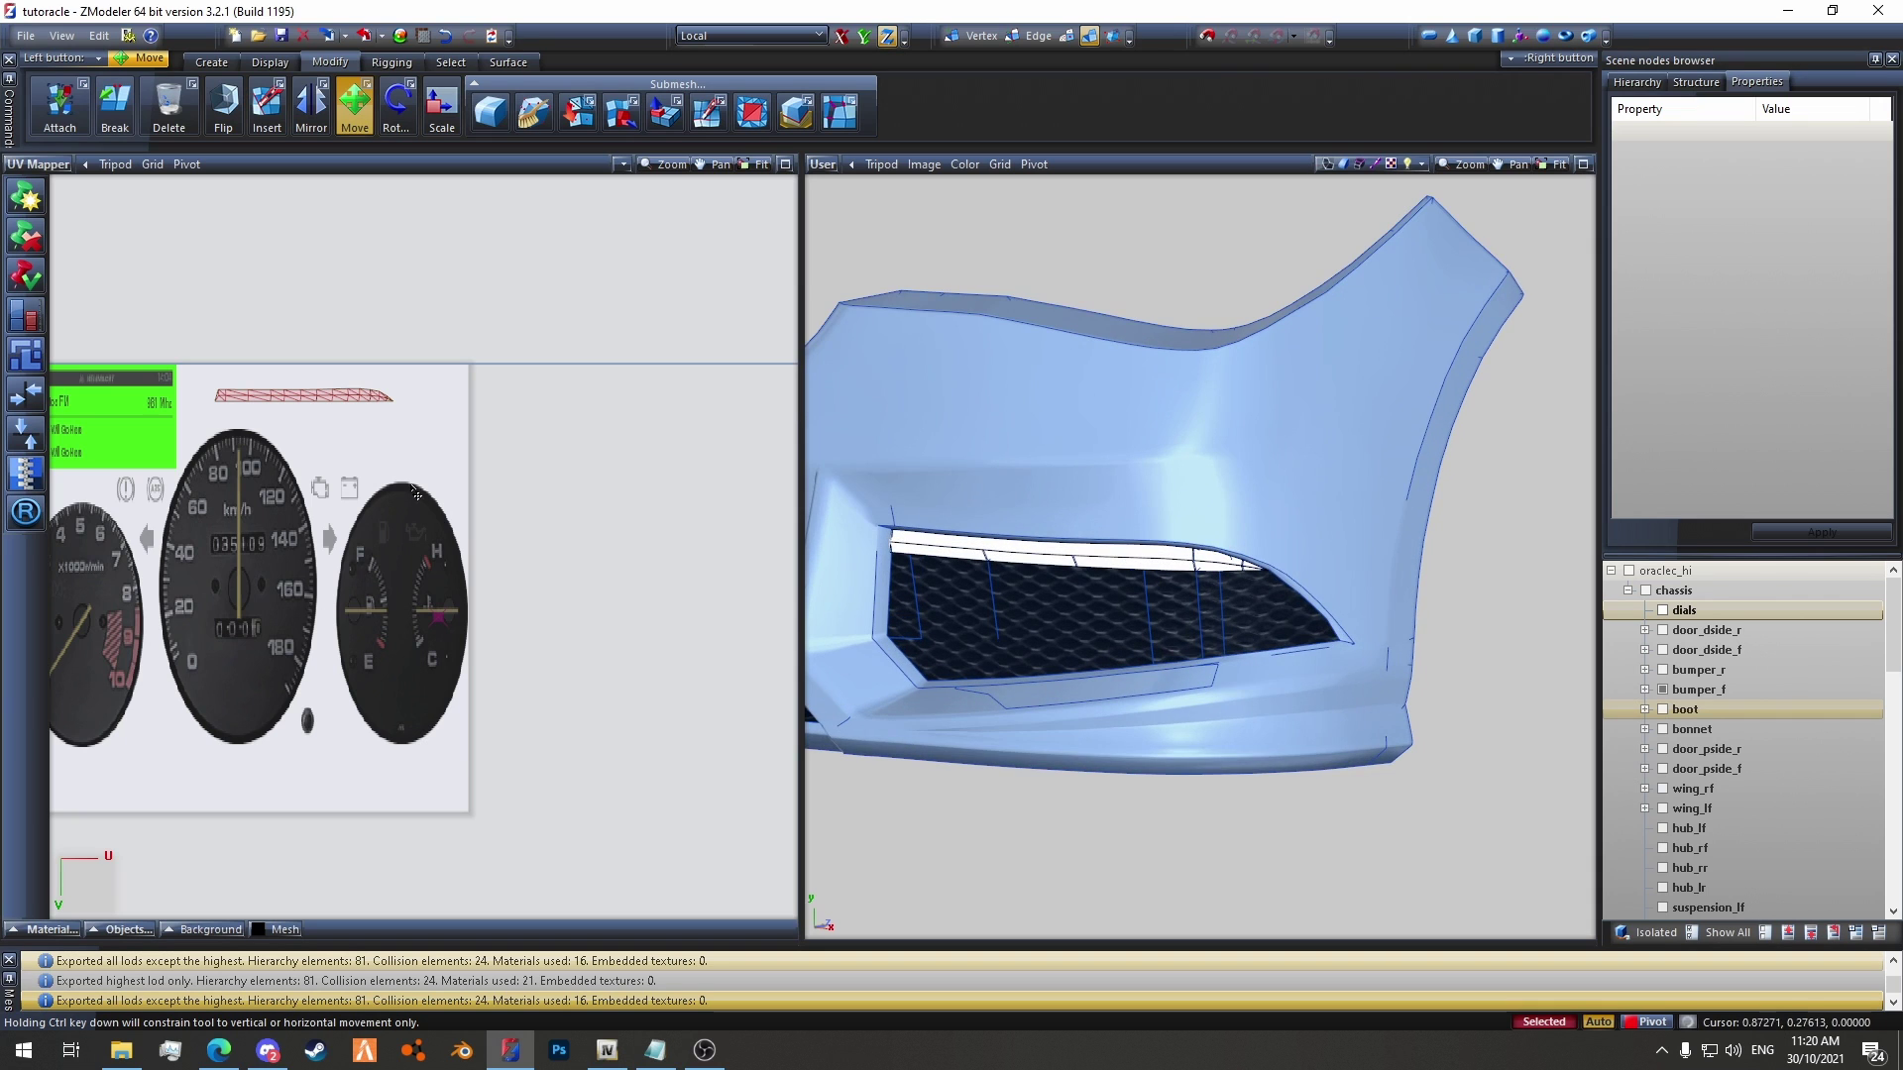
scroll(466, 596, "up", 2)
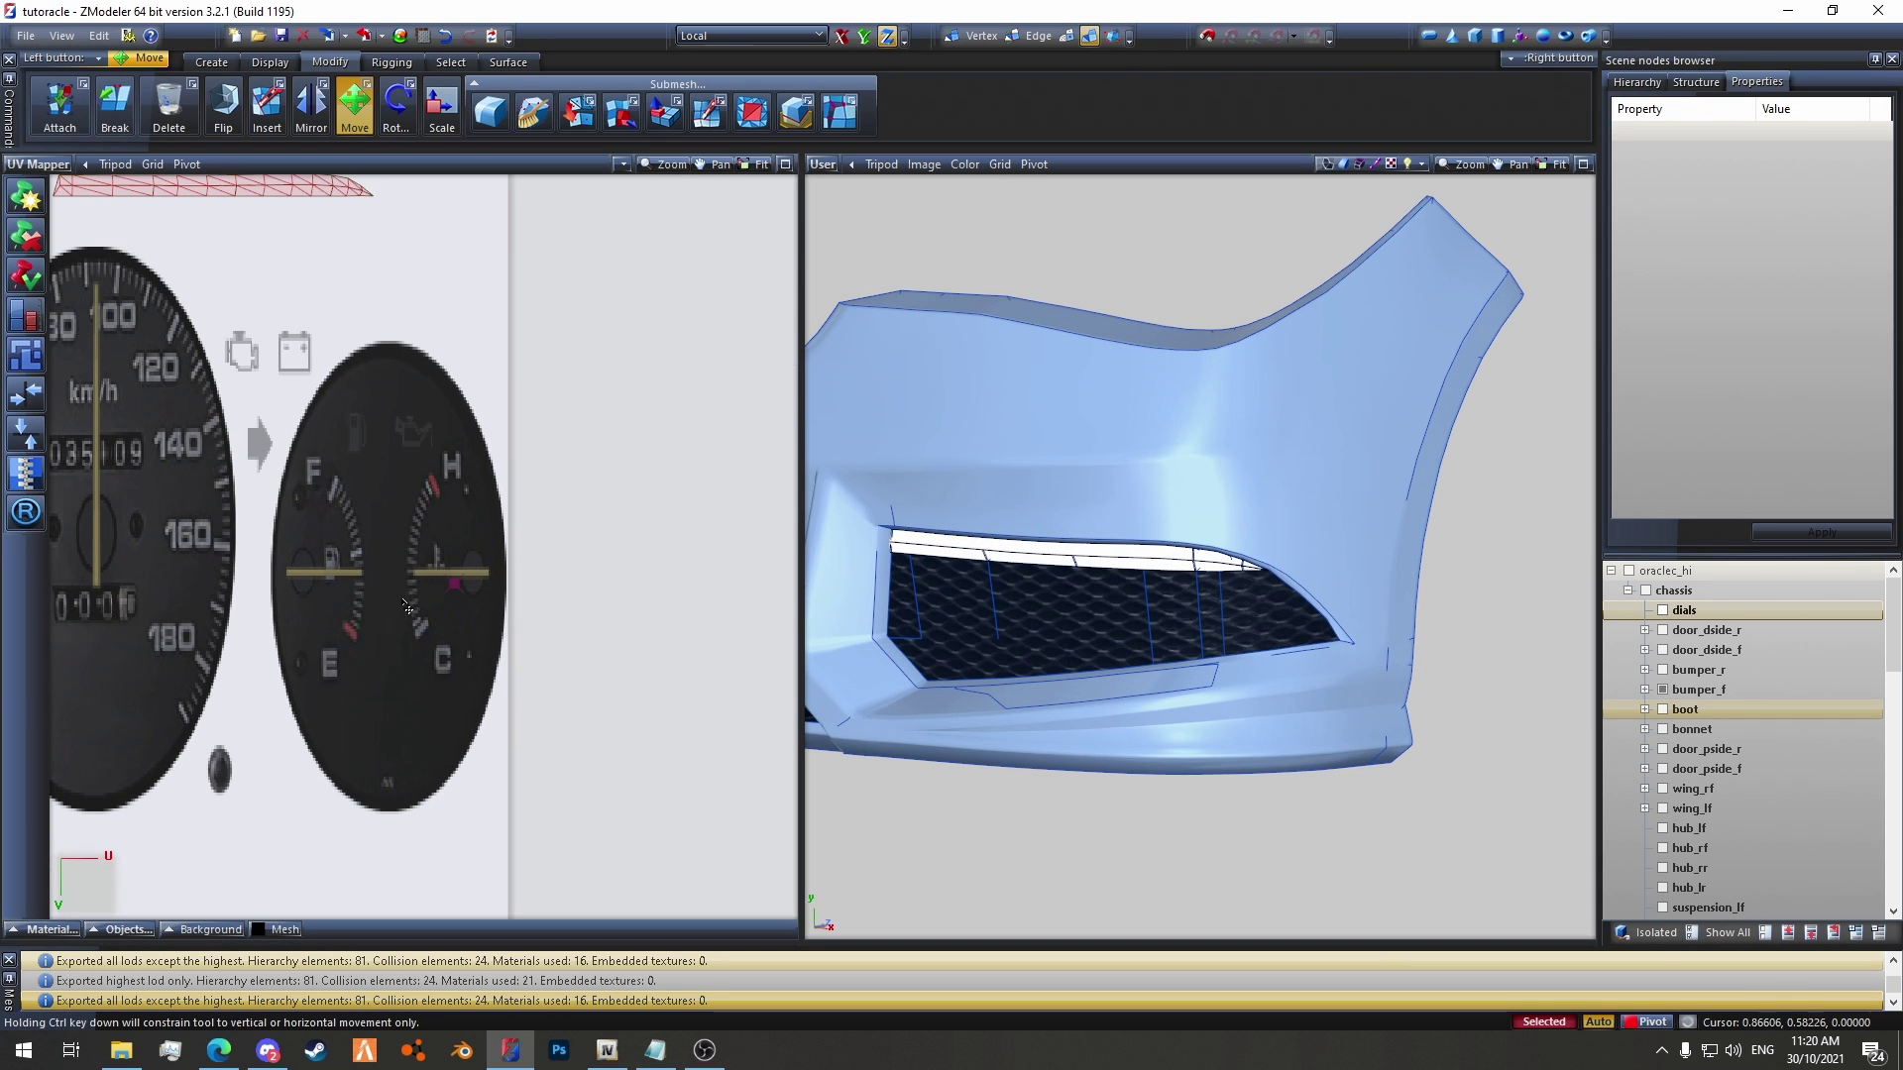
scroll(453, 626, "down", 2)
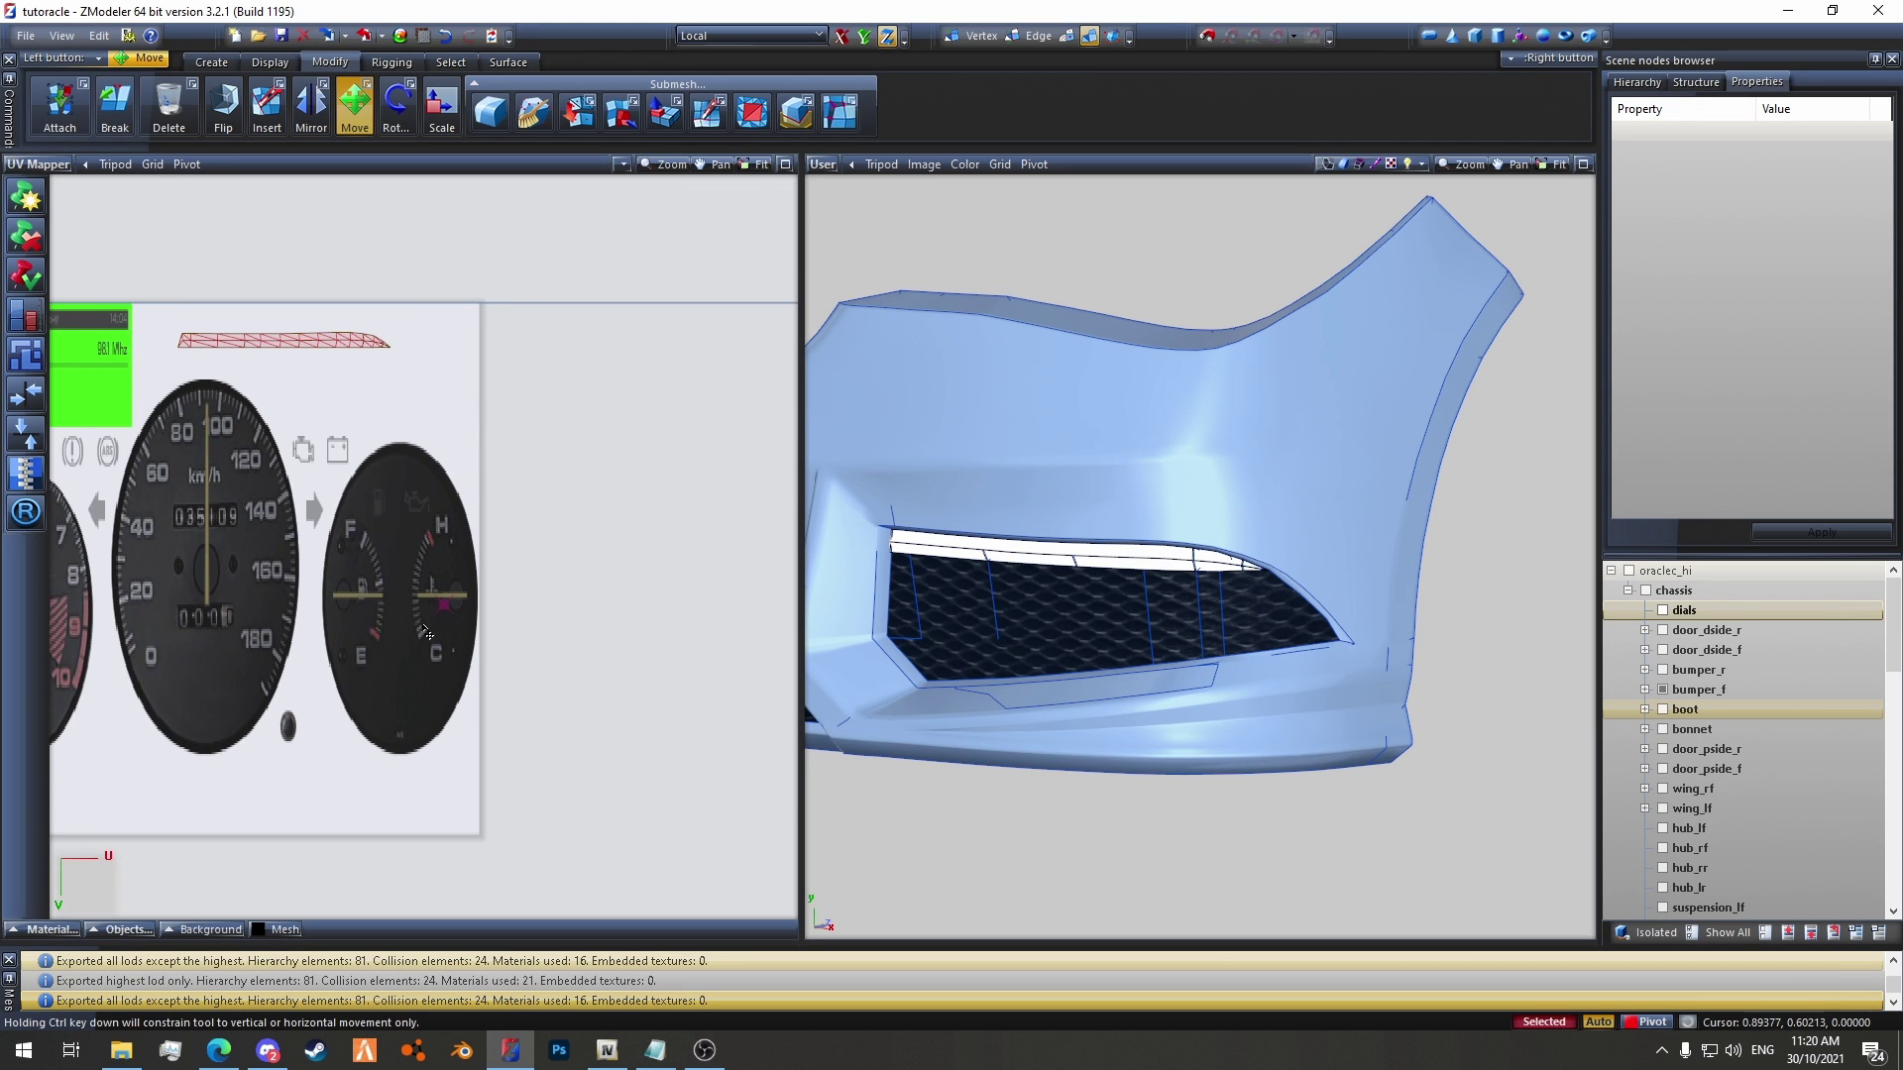
scroll(1231, 614, "down", 2)
middle_click_drag(1372, 810, 1120, 842, "alt")
middle_click_drag(1120, 843, 1343, 768)
middle_click_drag(1580, 514, 1361, 521, "alt")
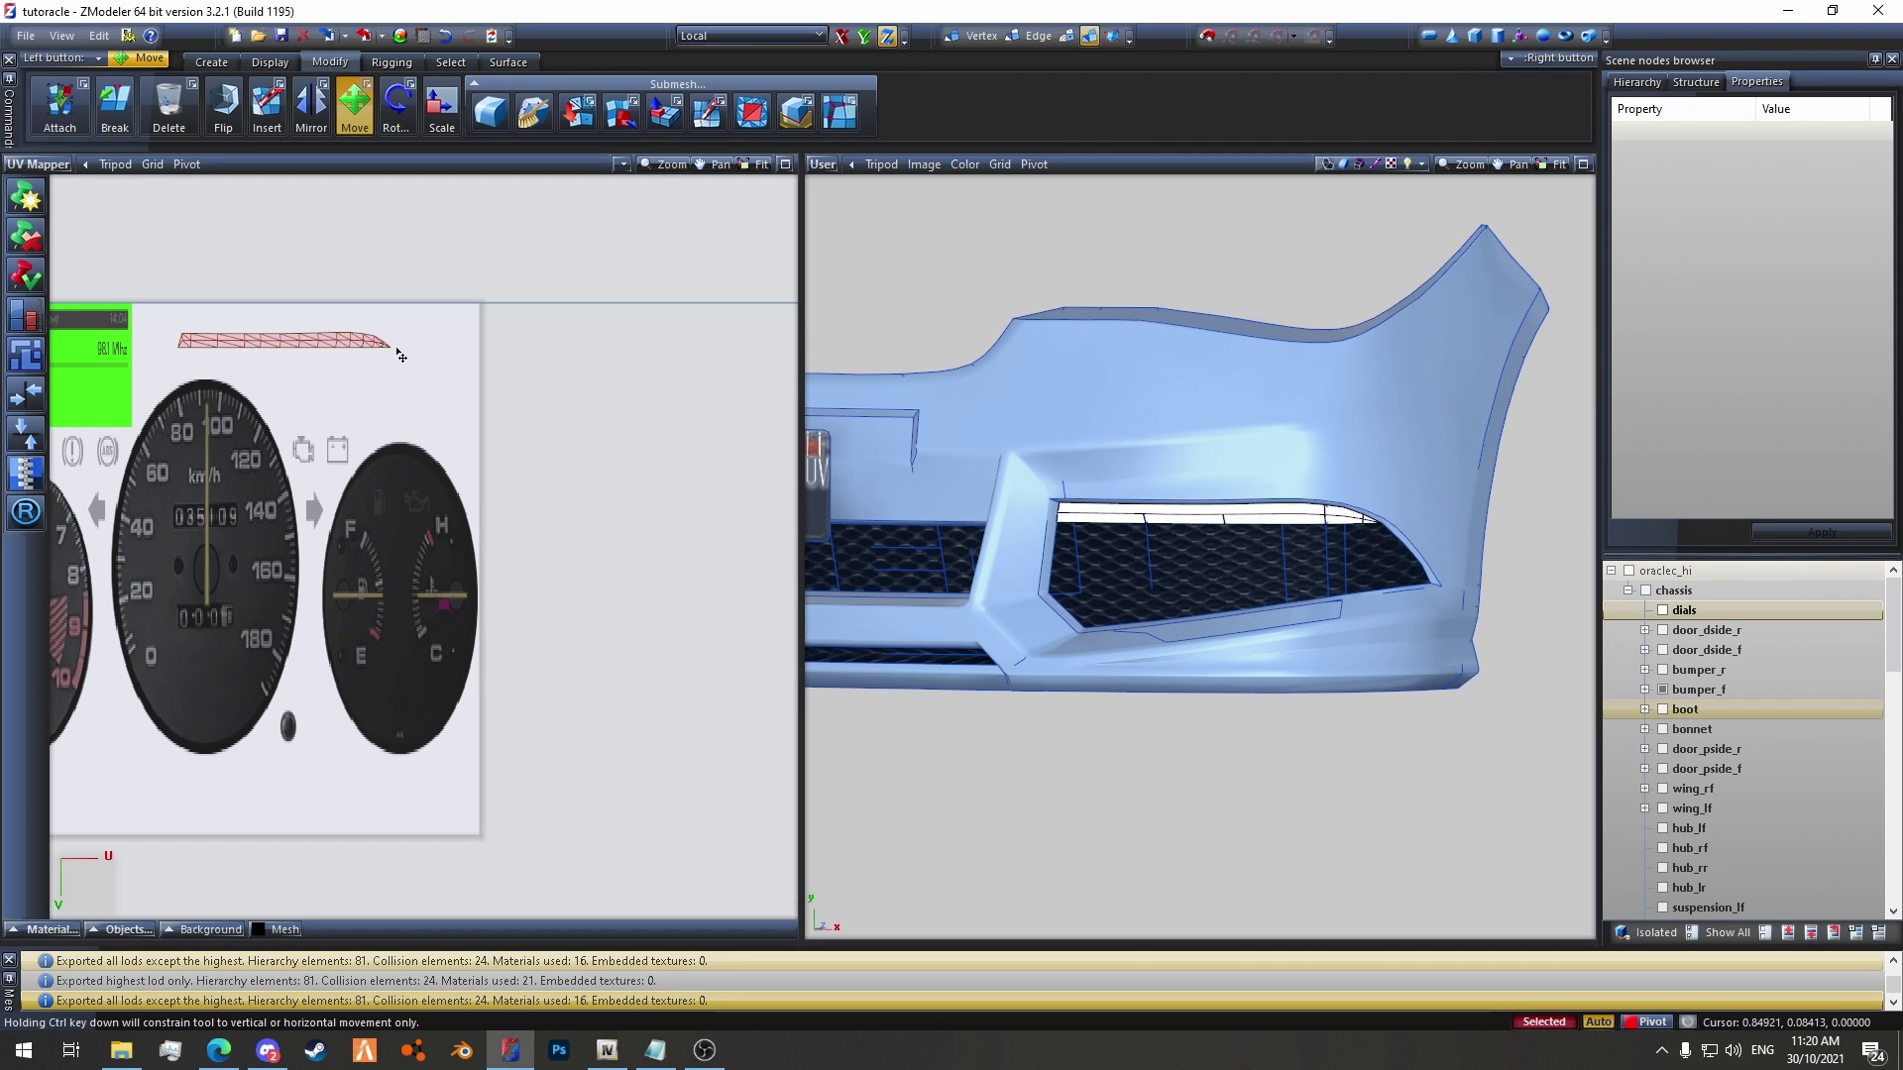
scroll(422, 540, "up", 5)
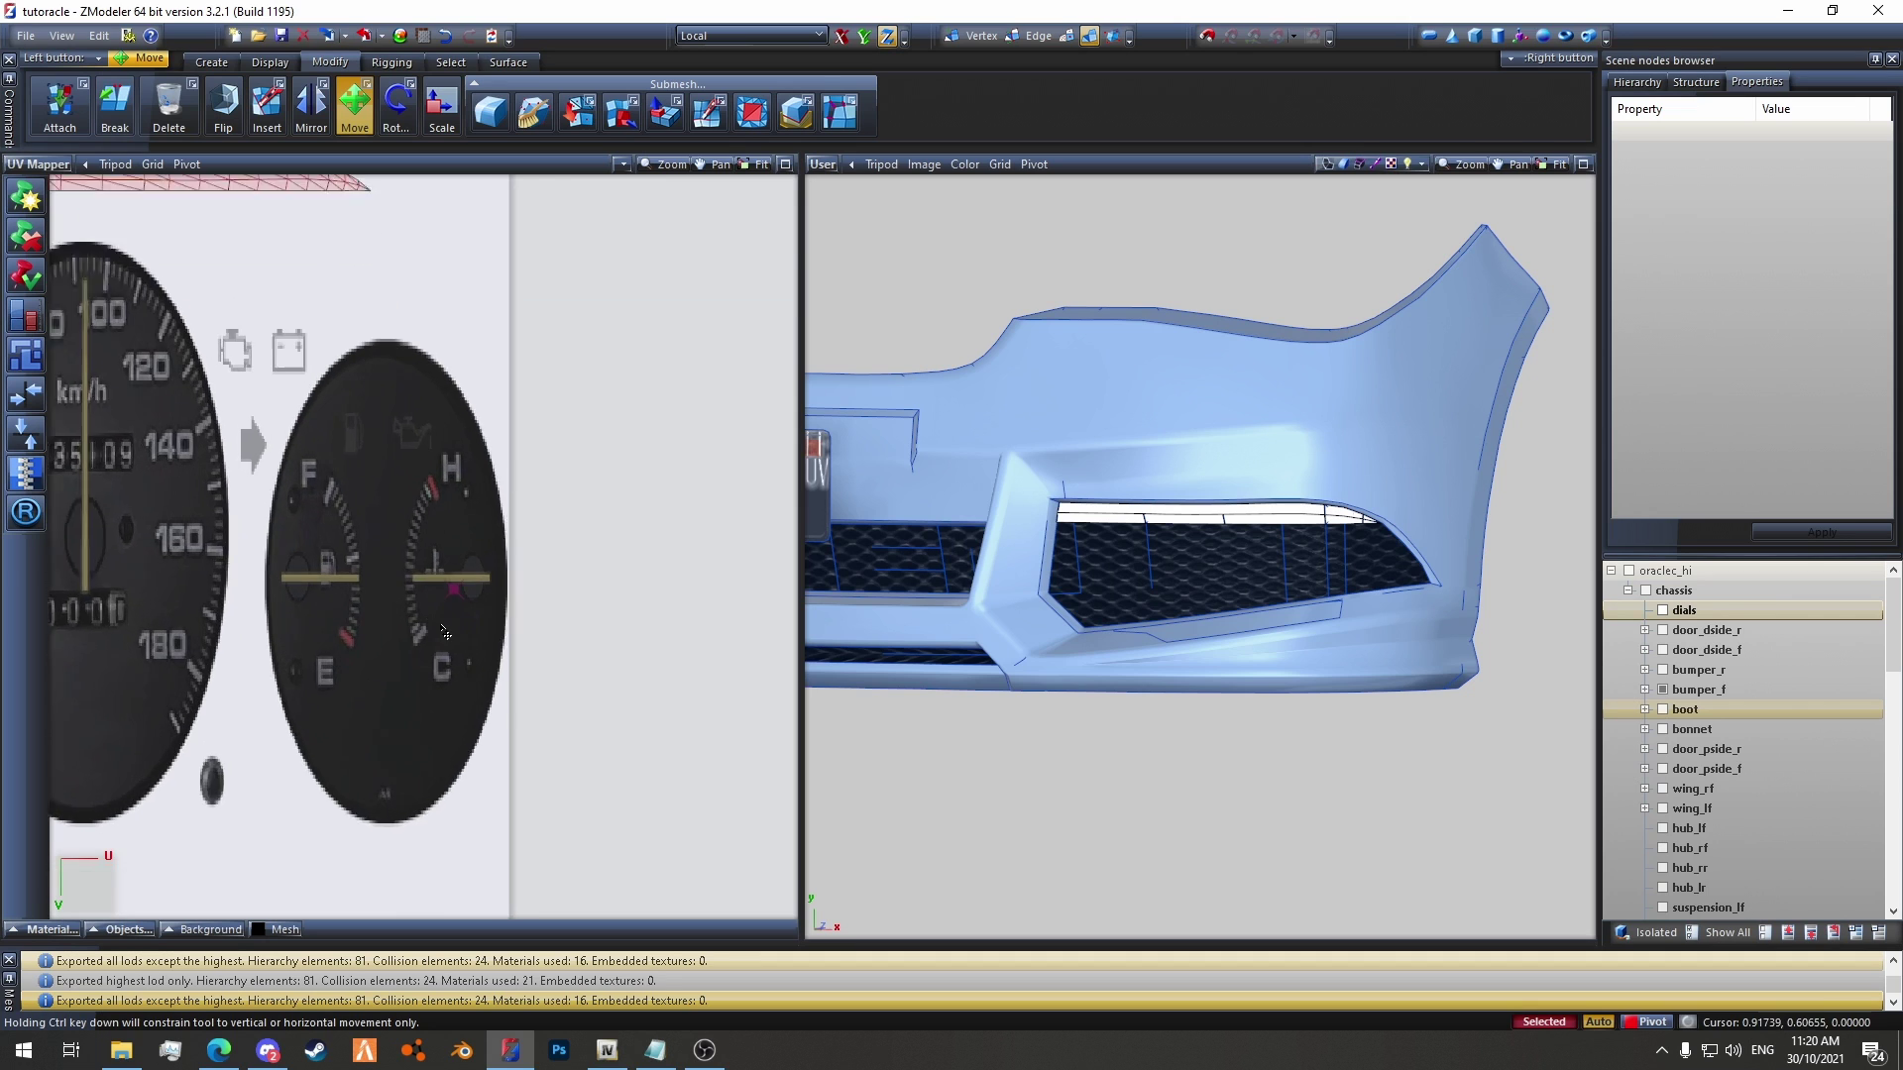
scroll(462, 652, "down", 4)
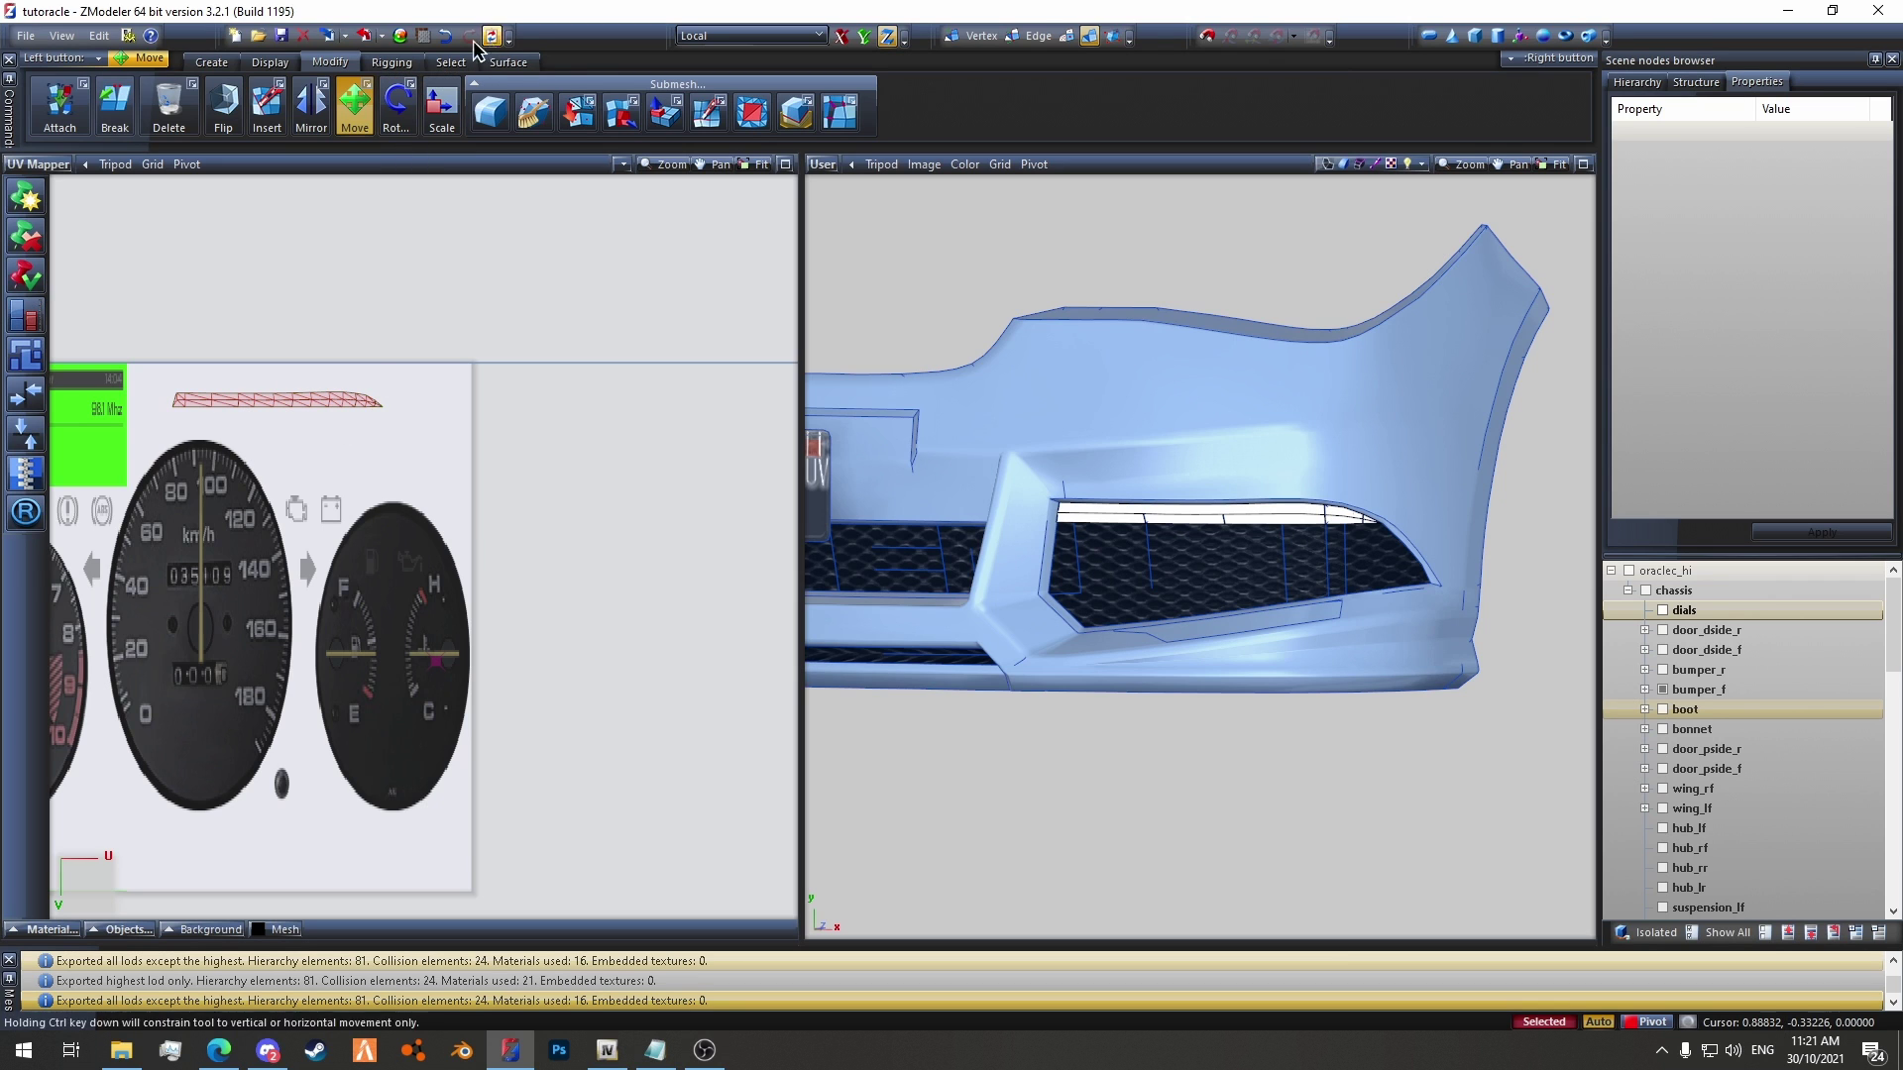
left_click(750, 36)
left_click(709, 87)
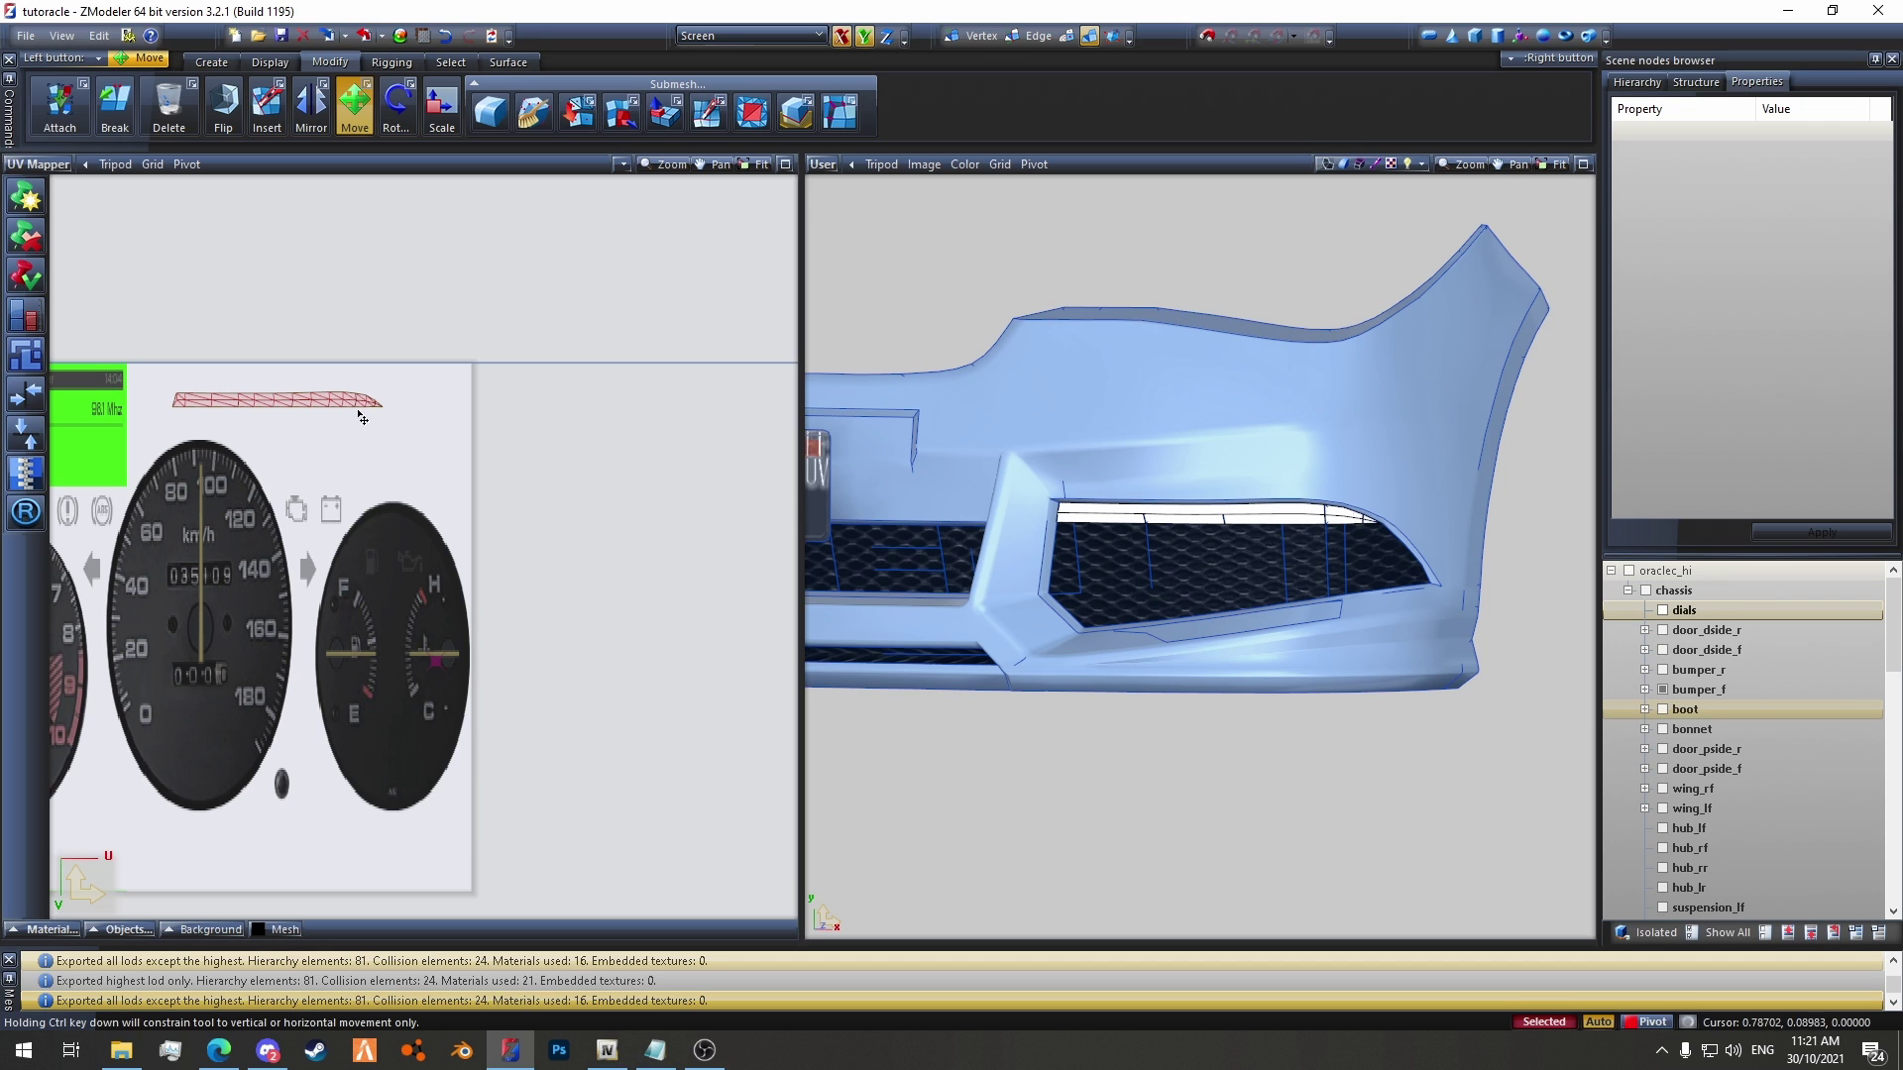
left_click_drag(359, 412, 451, 611)
Step: Rotate the strip's UV mesh by 90 degrees so it crosses the H/C temperature needle
scroll(403, 679, "up", 6)
left_click(397, 101)
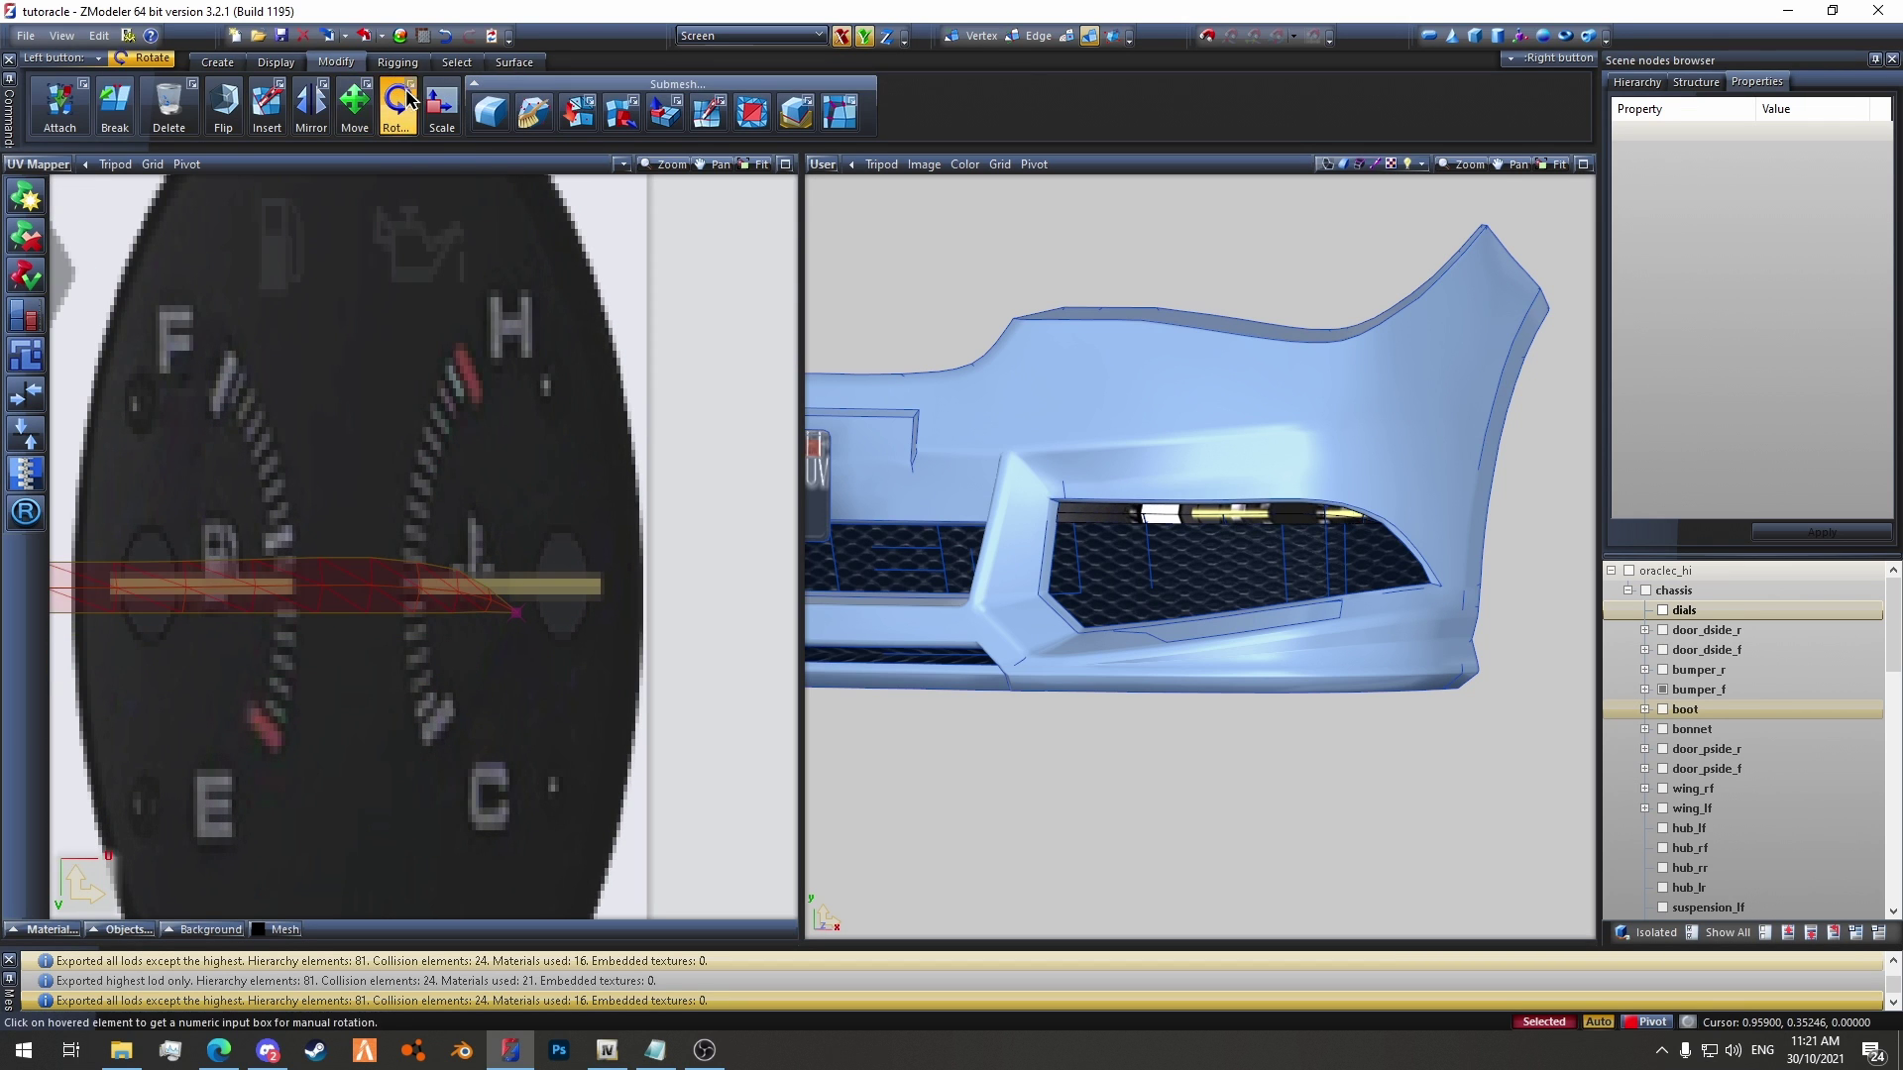
left_click(343, 593)
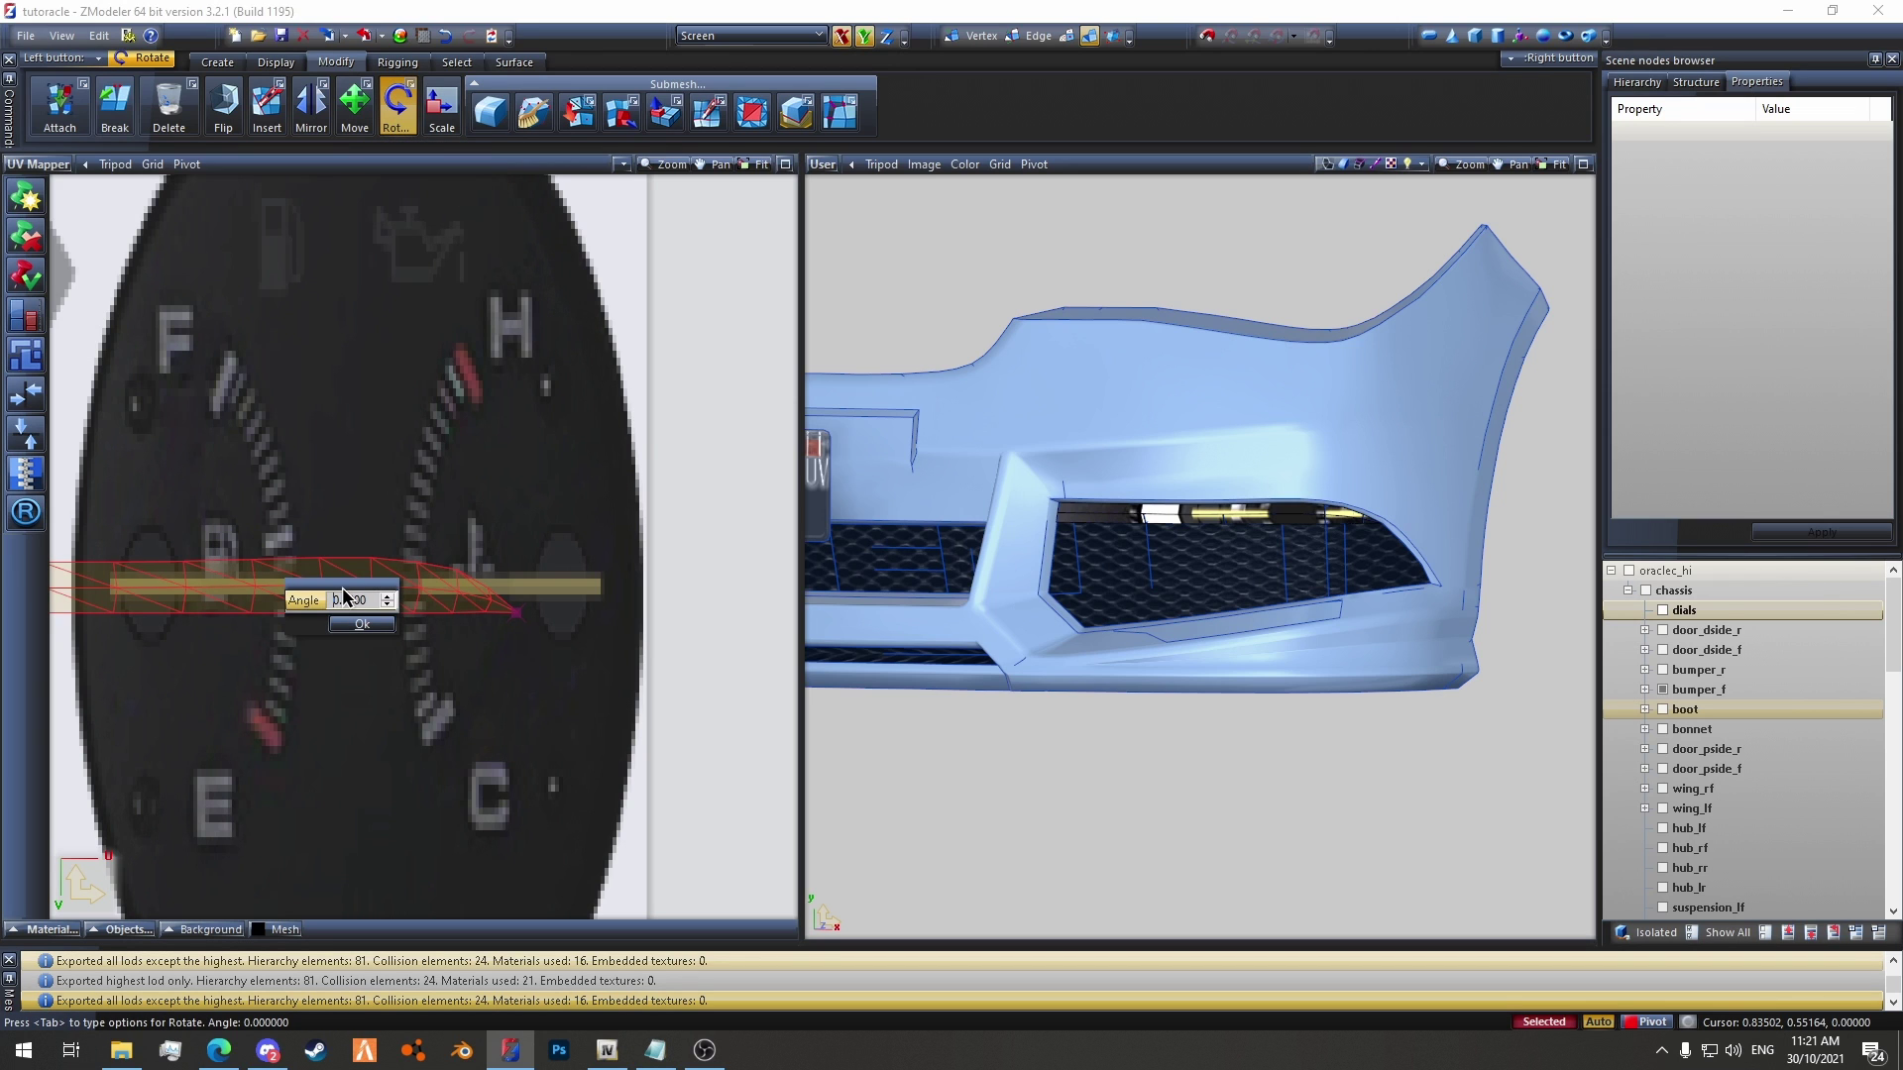
type("90")
left_click(362, 624)
scroll(392, 544, "down", 3)
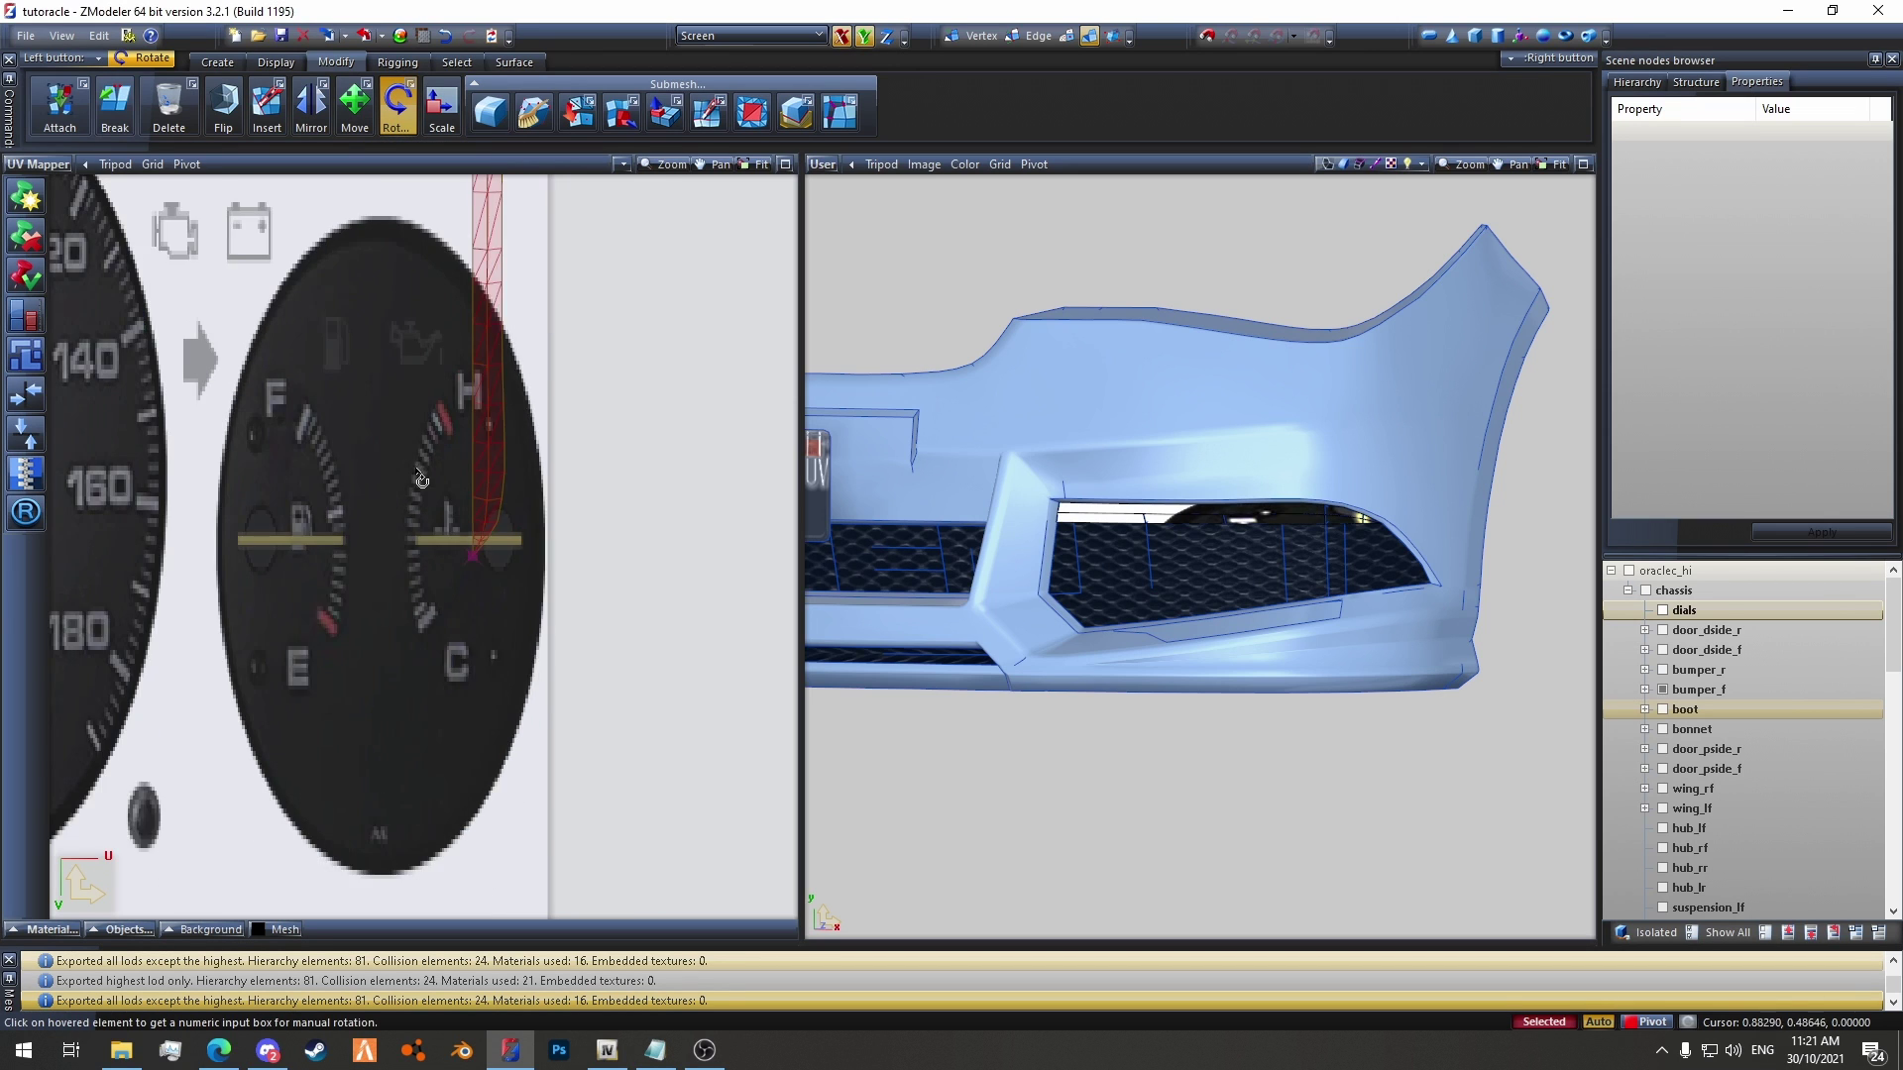
Step: Scale the strip's UV mesh down to a short, narrow piece over the H/C temperature needle
left_click(442, 109)
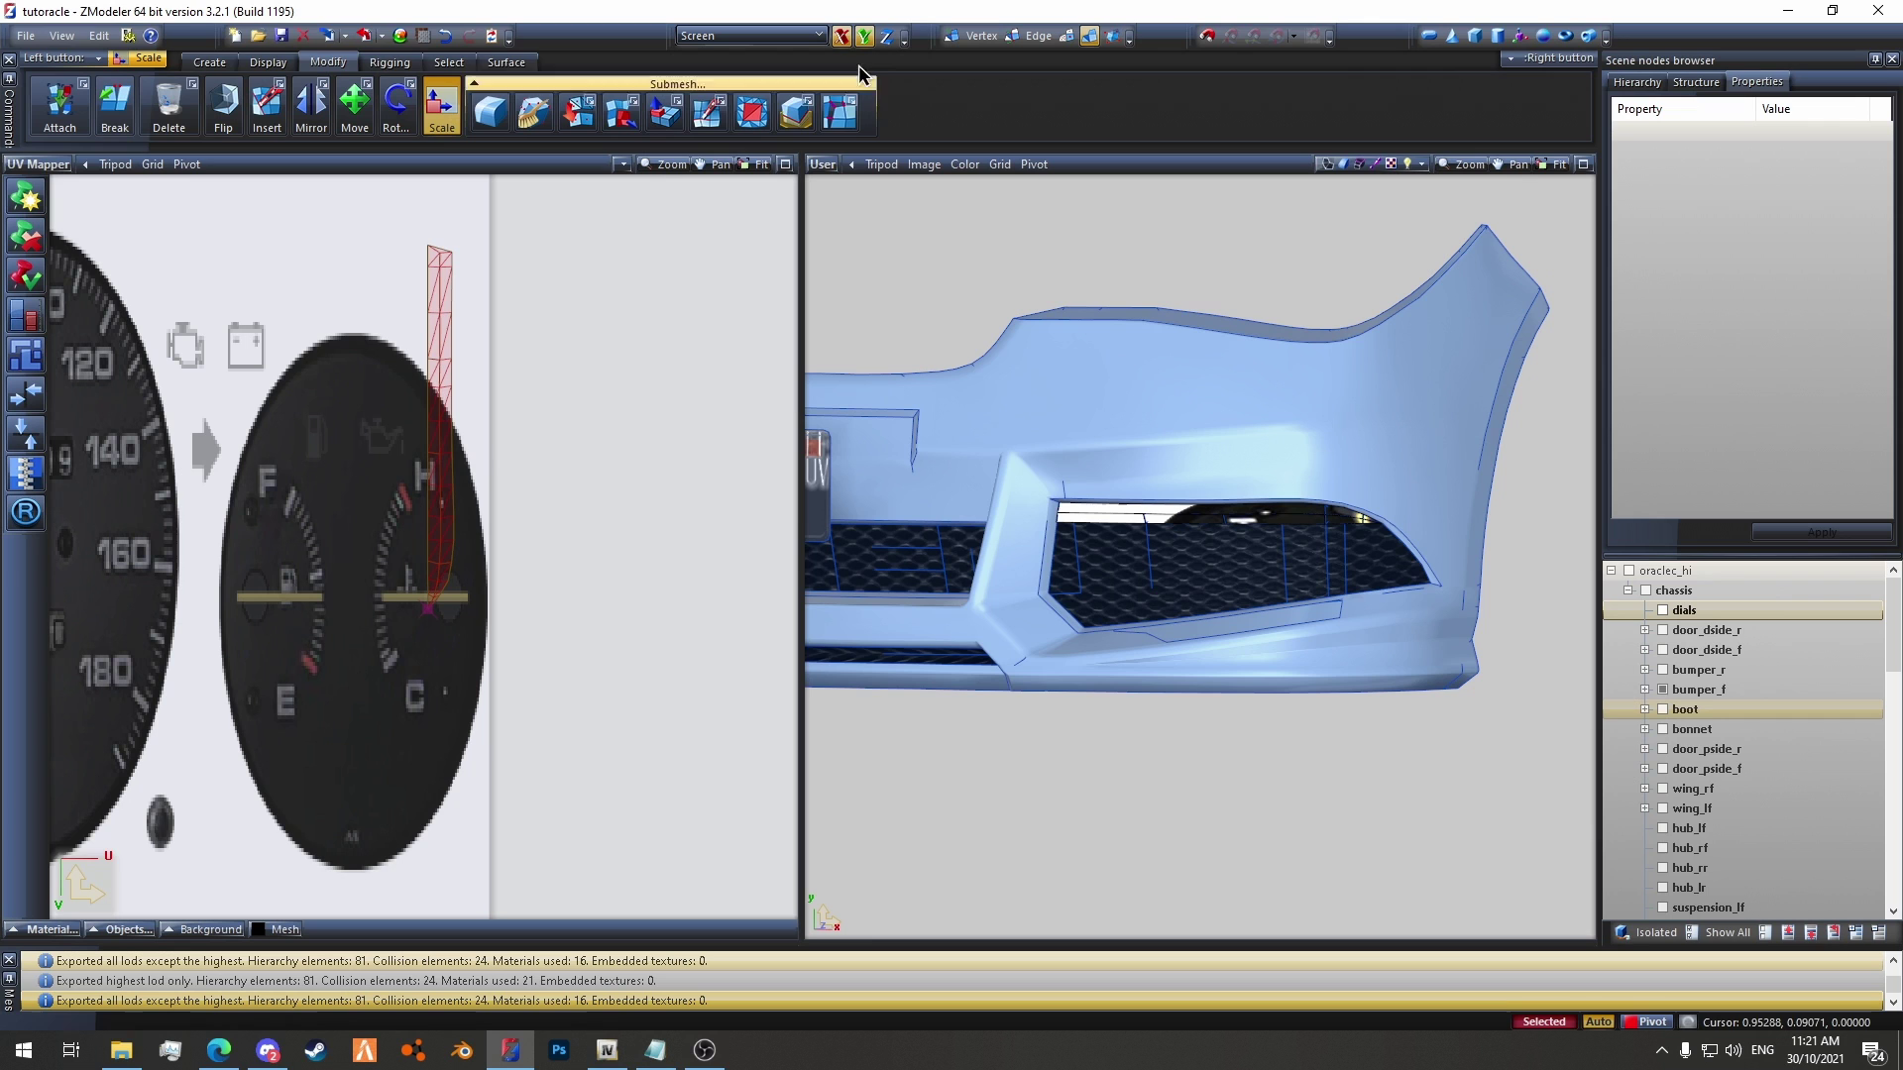
left_click_drag(436, 290, 442, 486)
scroll(451, 748, "up", 3)
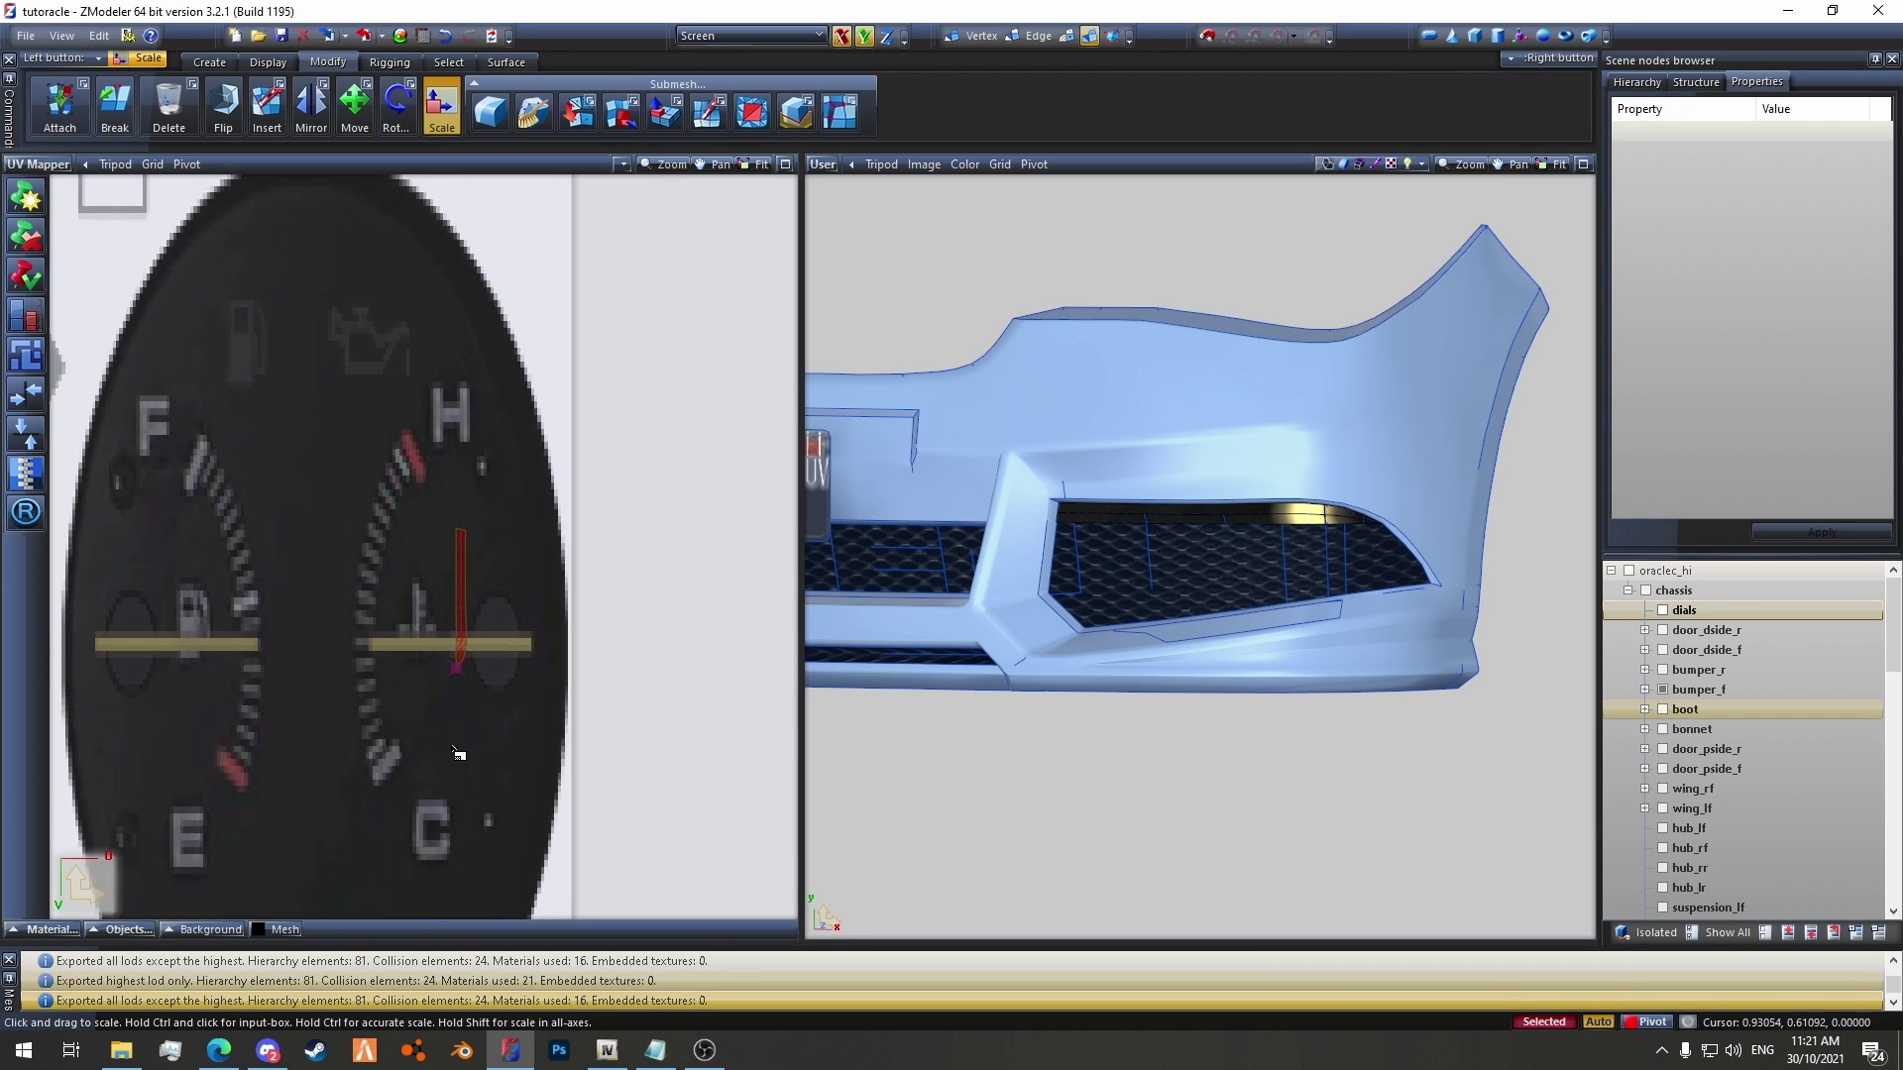
Step: Shift the small UV strip slightly left and down so the temperature needle crosses it nearer its middle
left_click(355, 109)
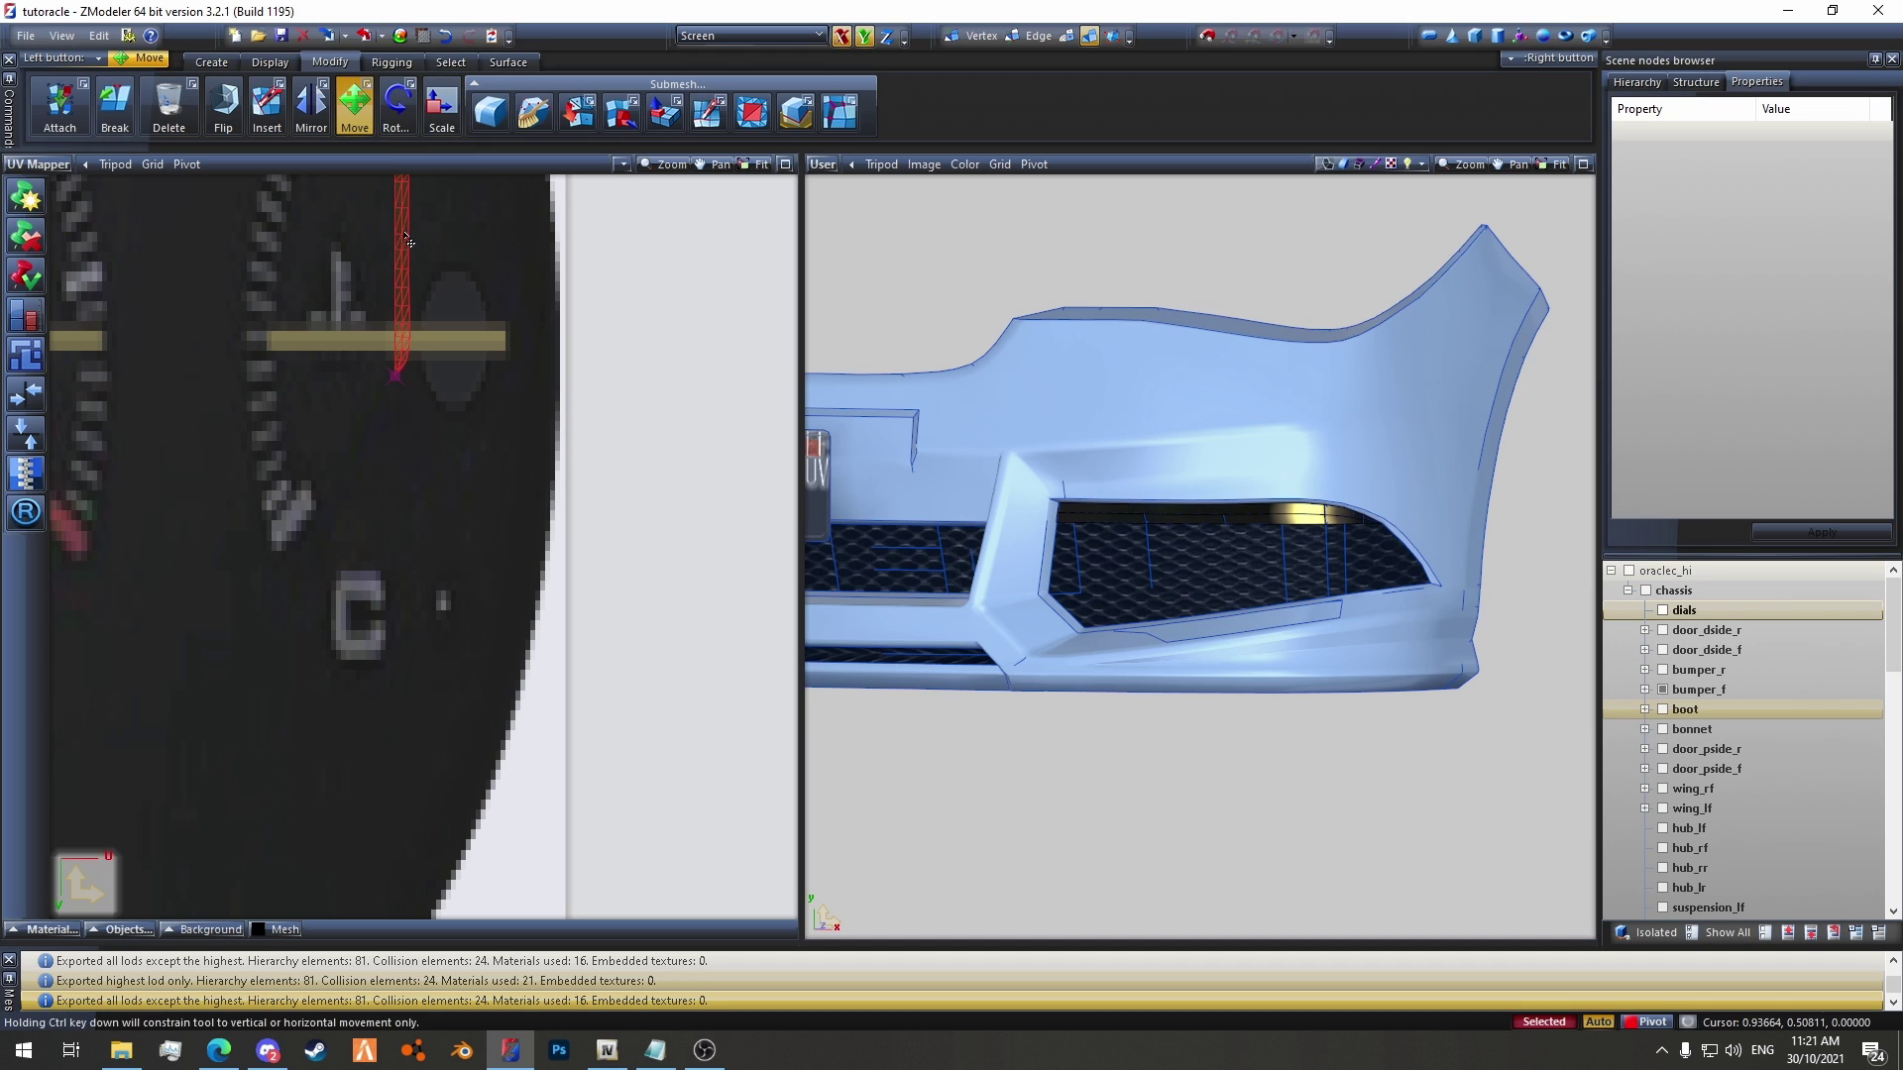
mouse_move(403, 246)
left_mouse_down()
mouse_move(426, 414)
mouse_move(402, 395)
mouse_move(395, 410)
mouse_move(396, 248)
left_mouse_up()
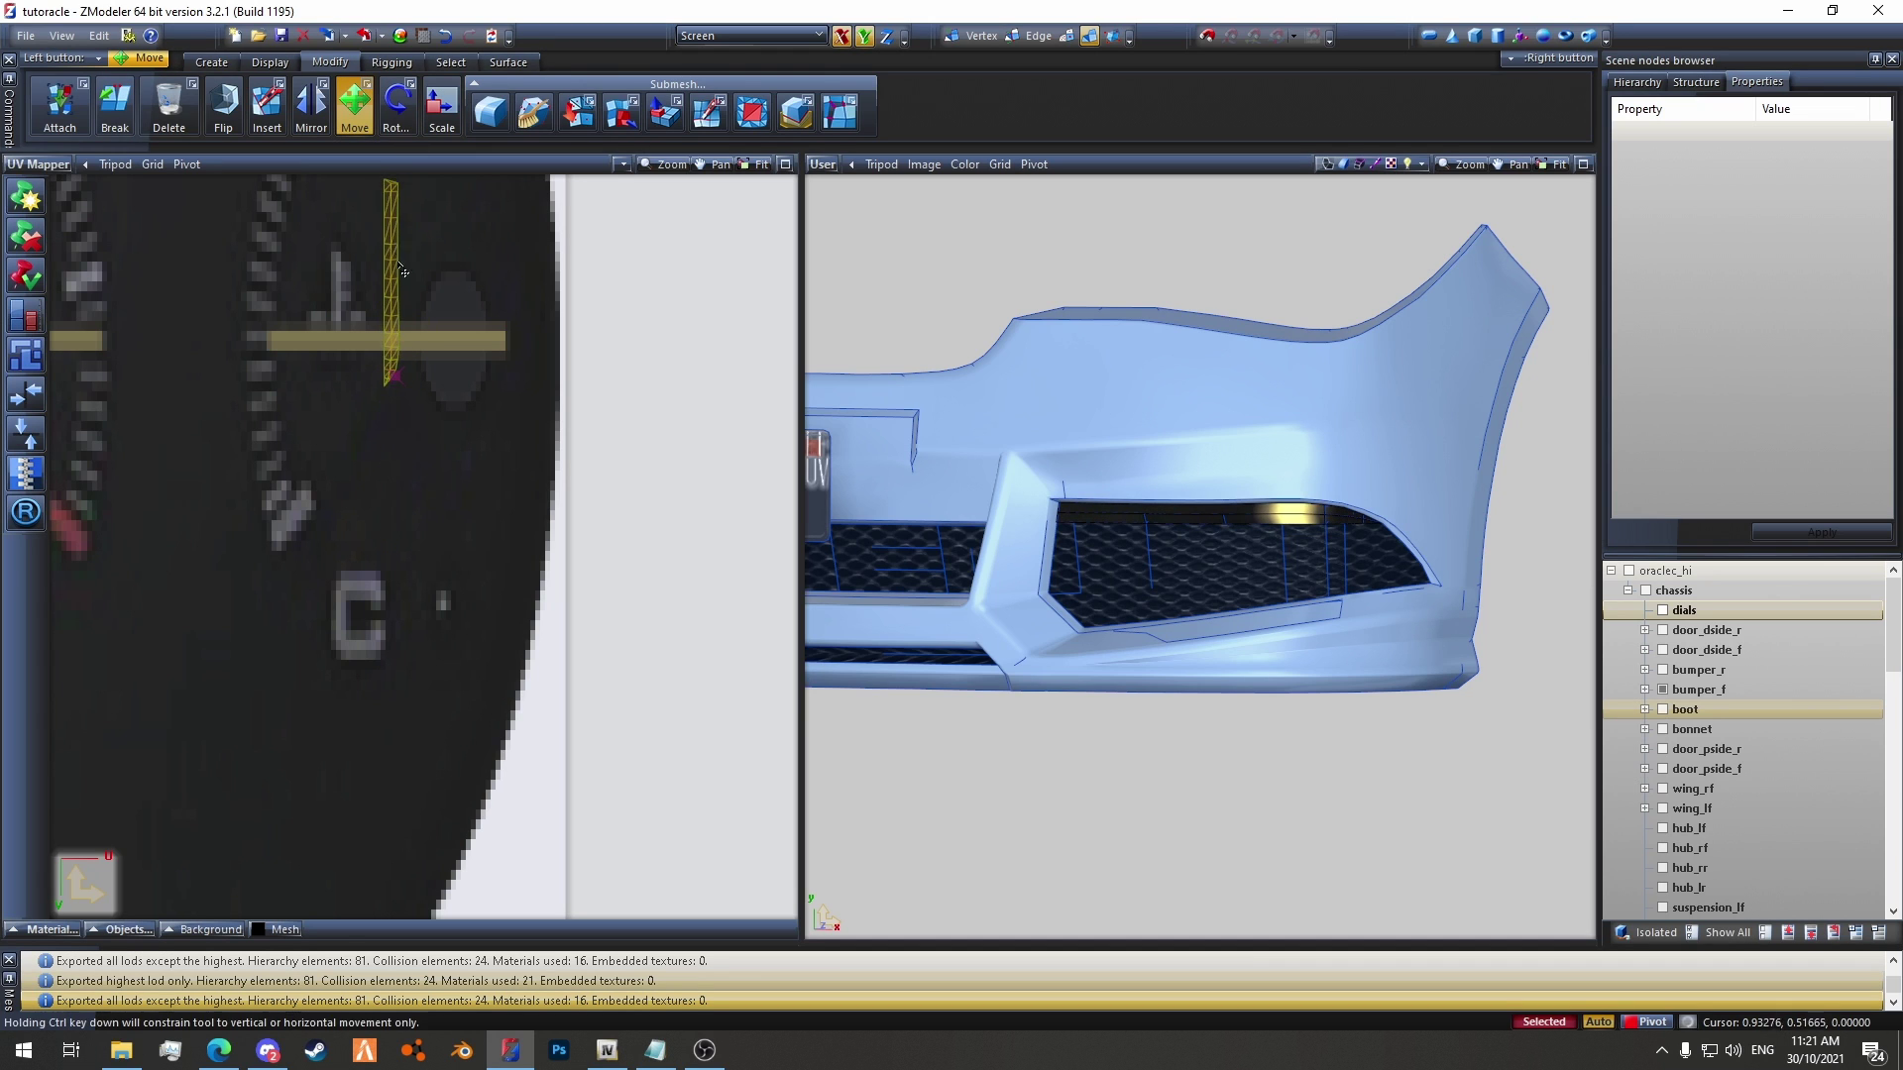
middle_click_drag(349, 287, 386, 434)
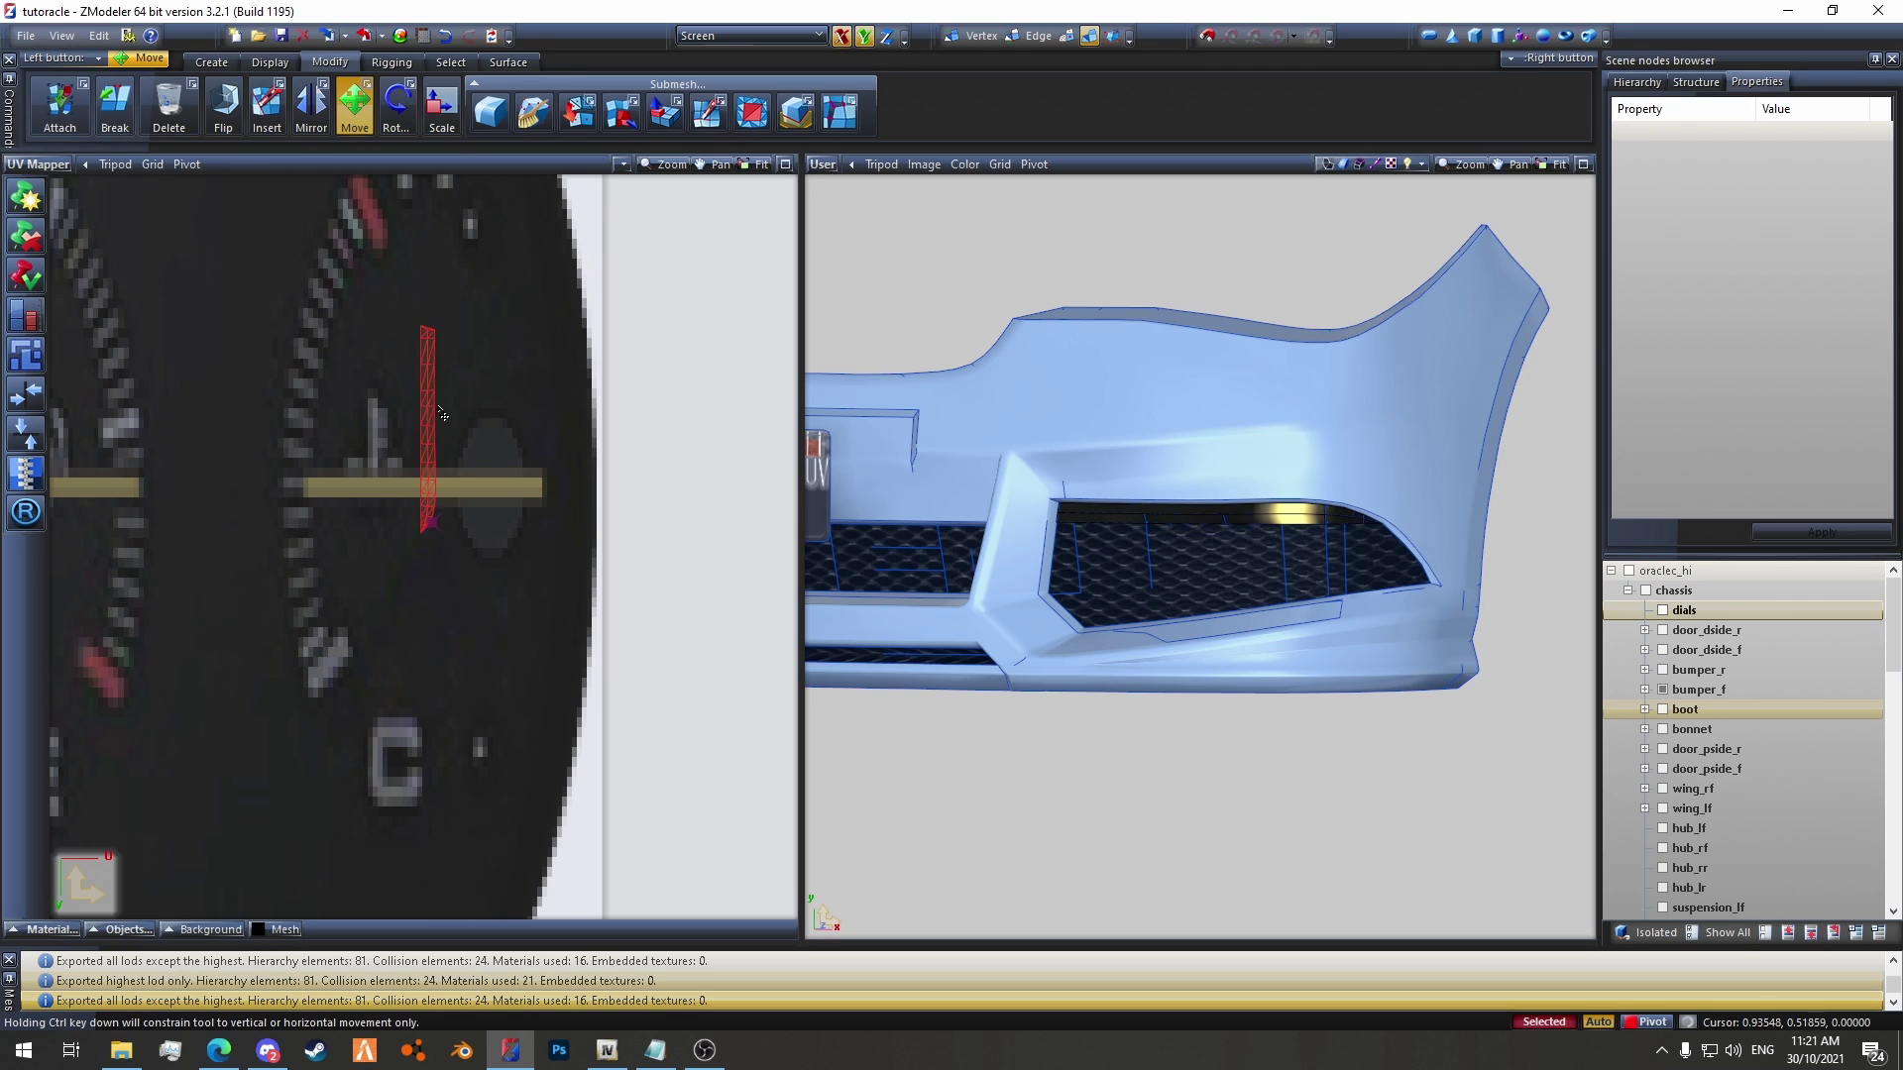
left_click_drag(432, 389, 428, 426)
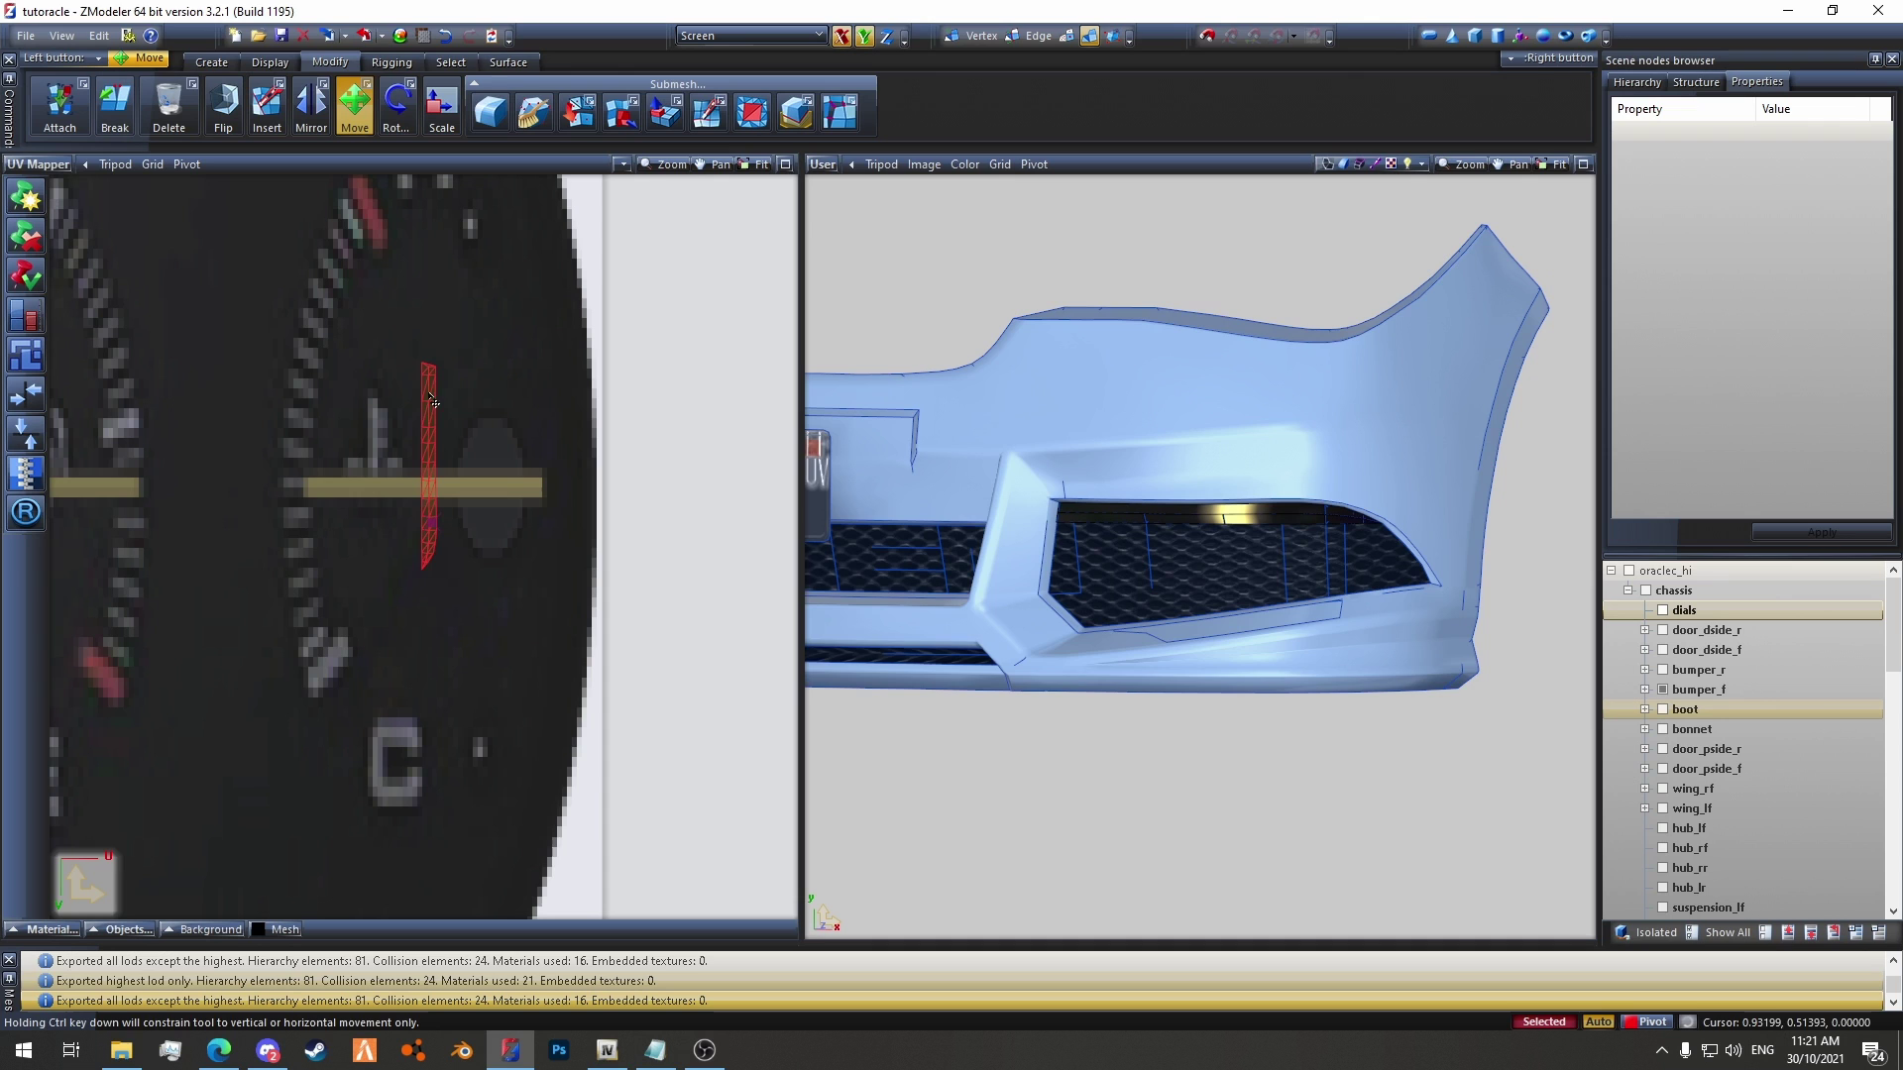
scroll(1200, 491, "up", 4)
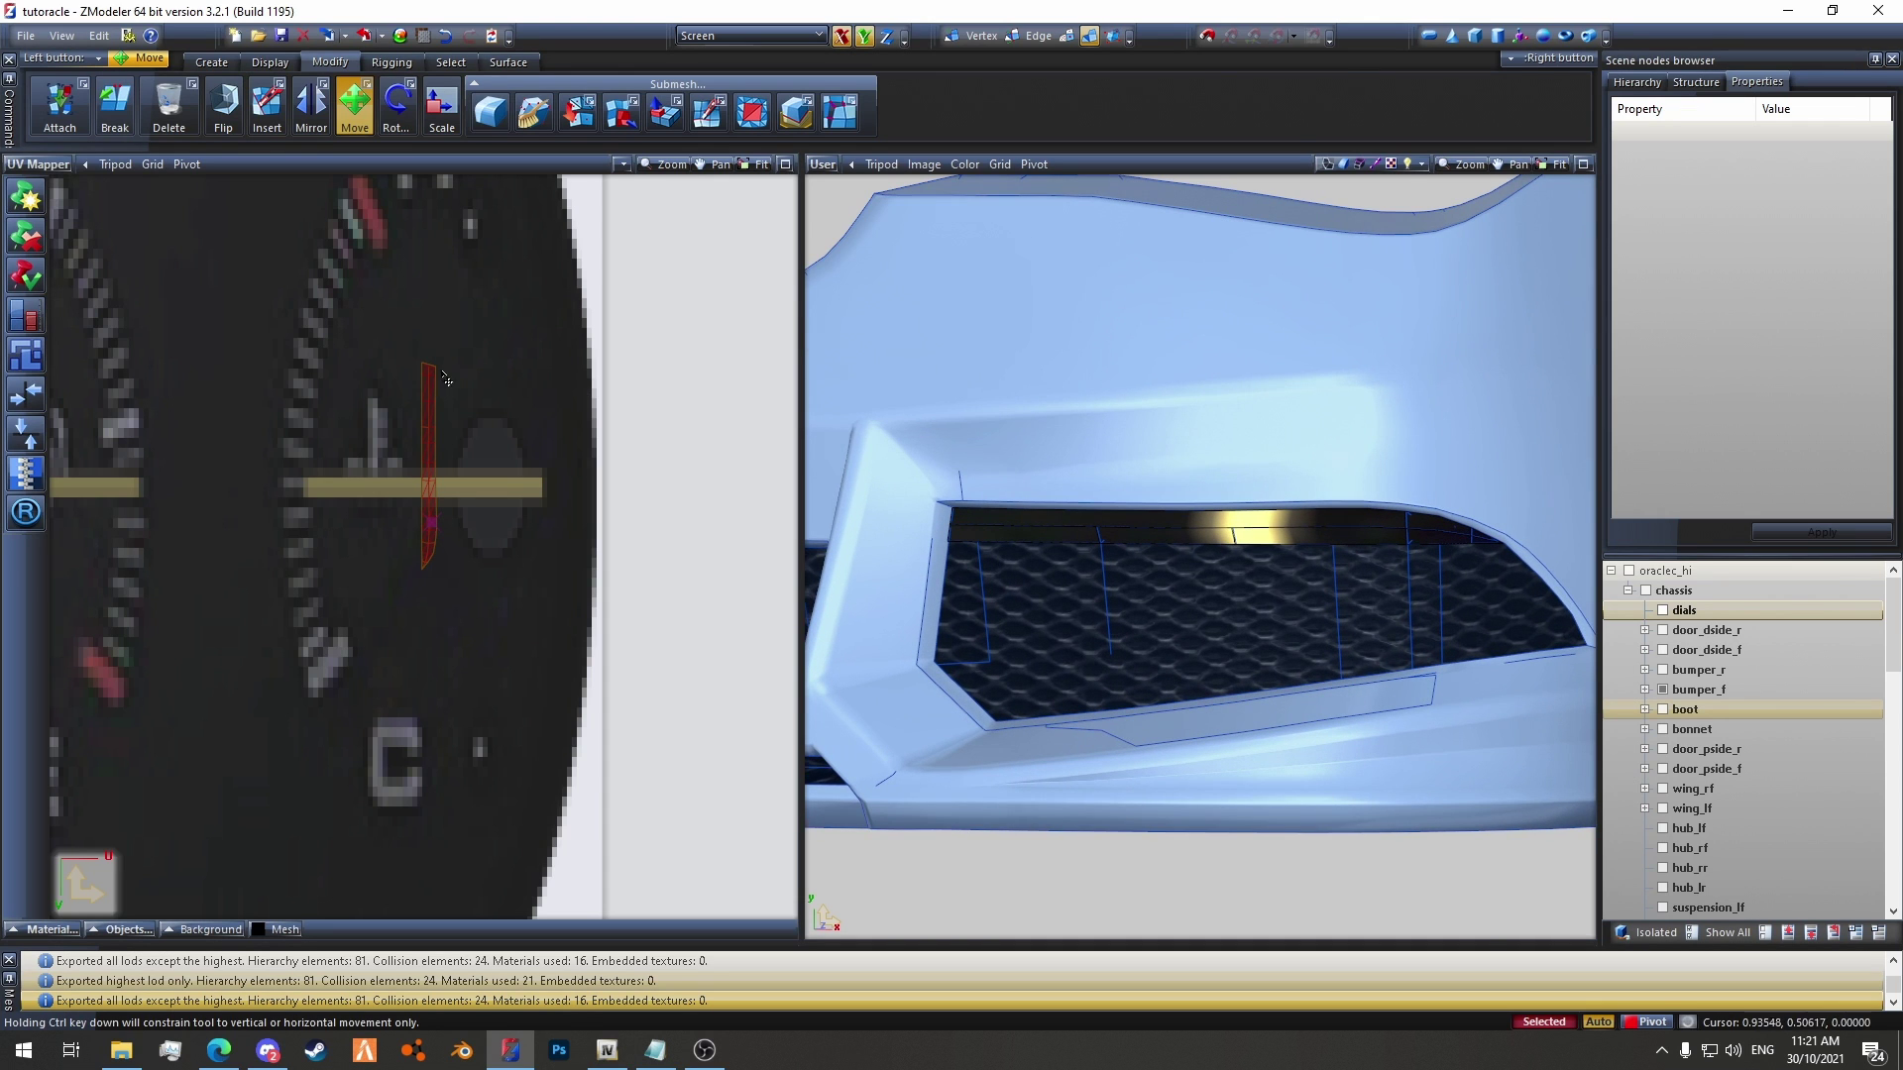
Step: Move the strip's UV mesh straight down until it sits just below the H/C temperature needle
scroll(395, 580, "up", 2)
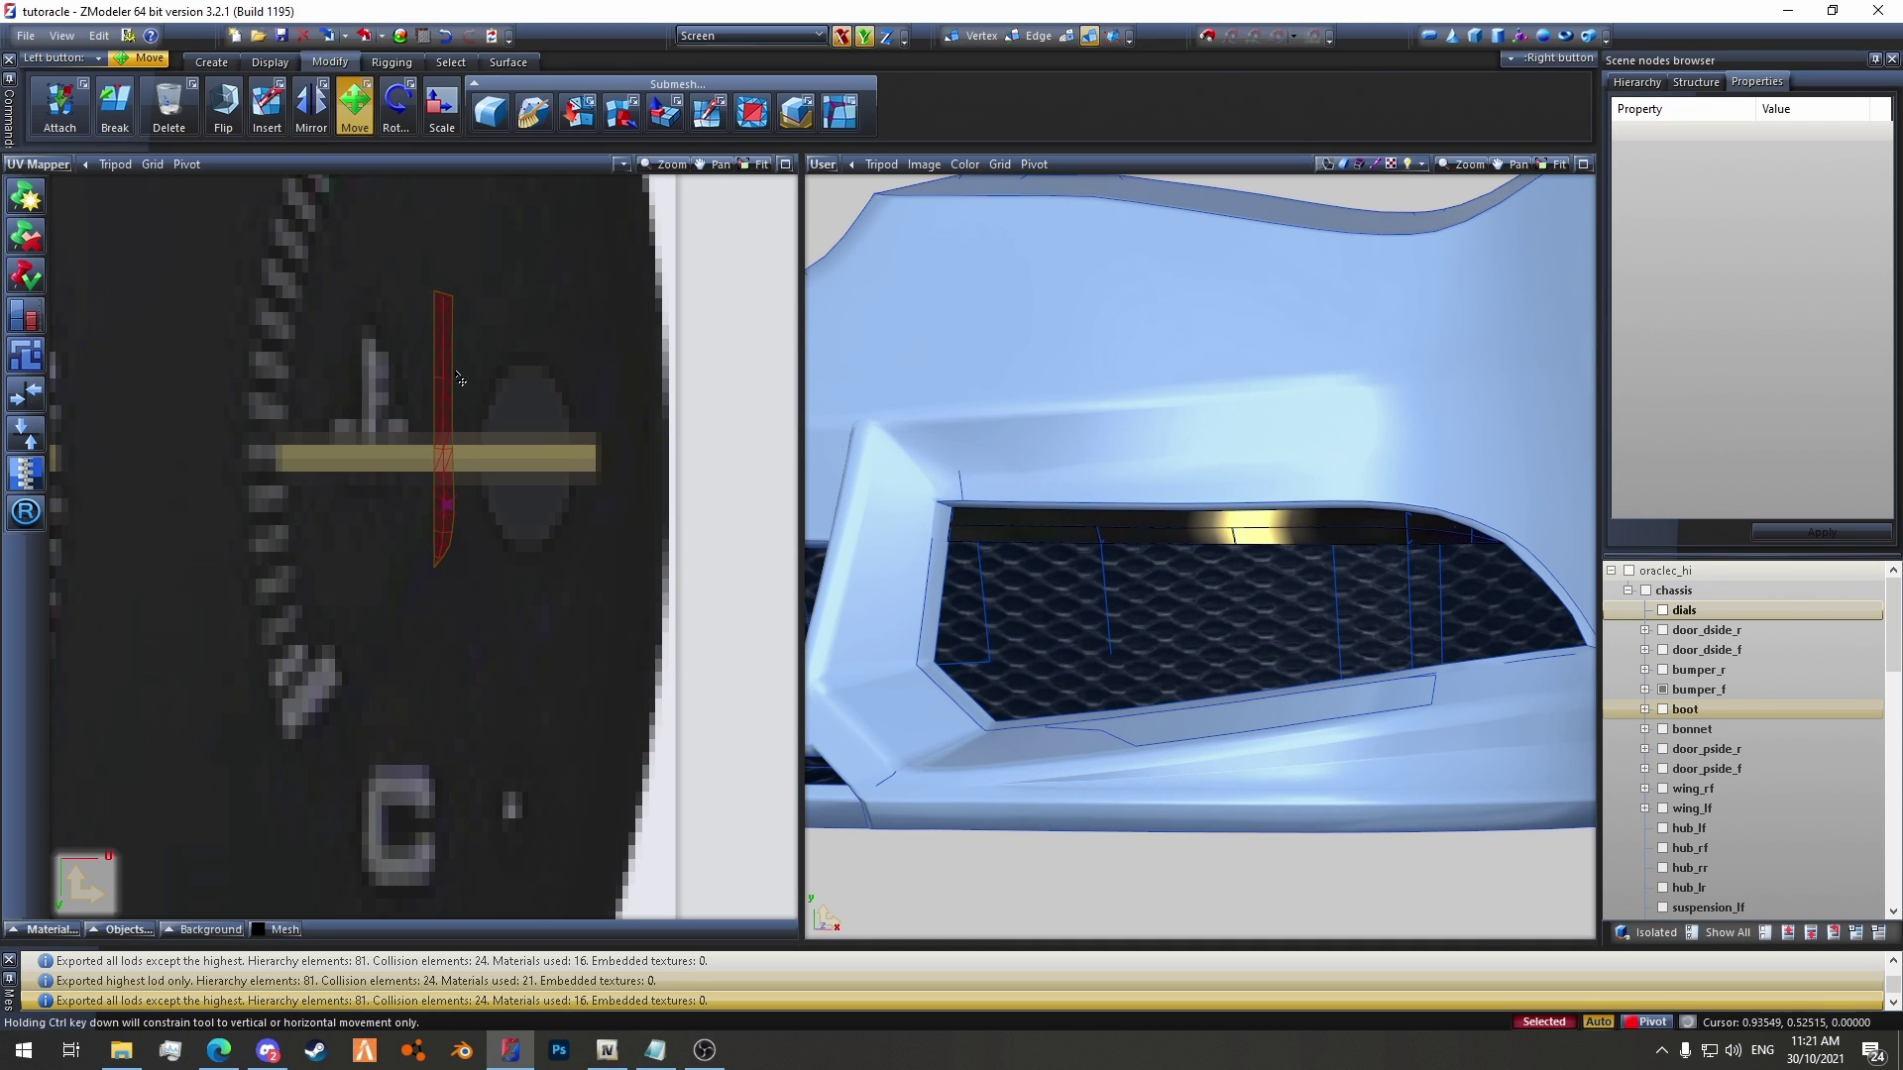
left_click_drag(458, 379, 453, 534)
scroll(432, 457, "up", 4)
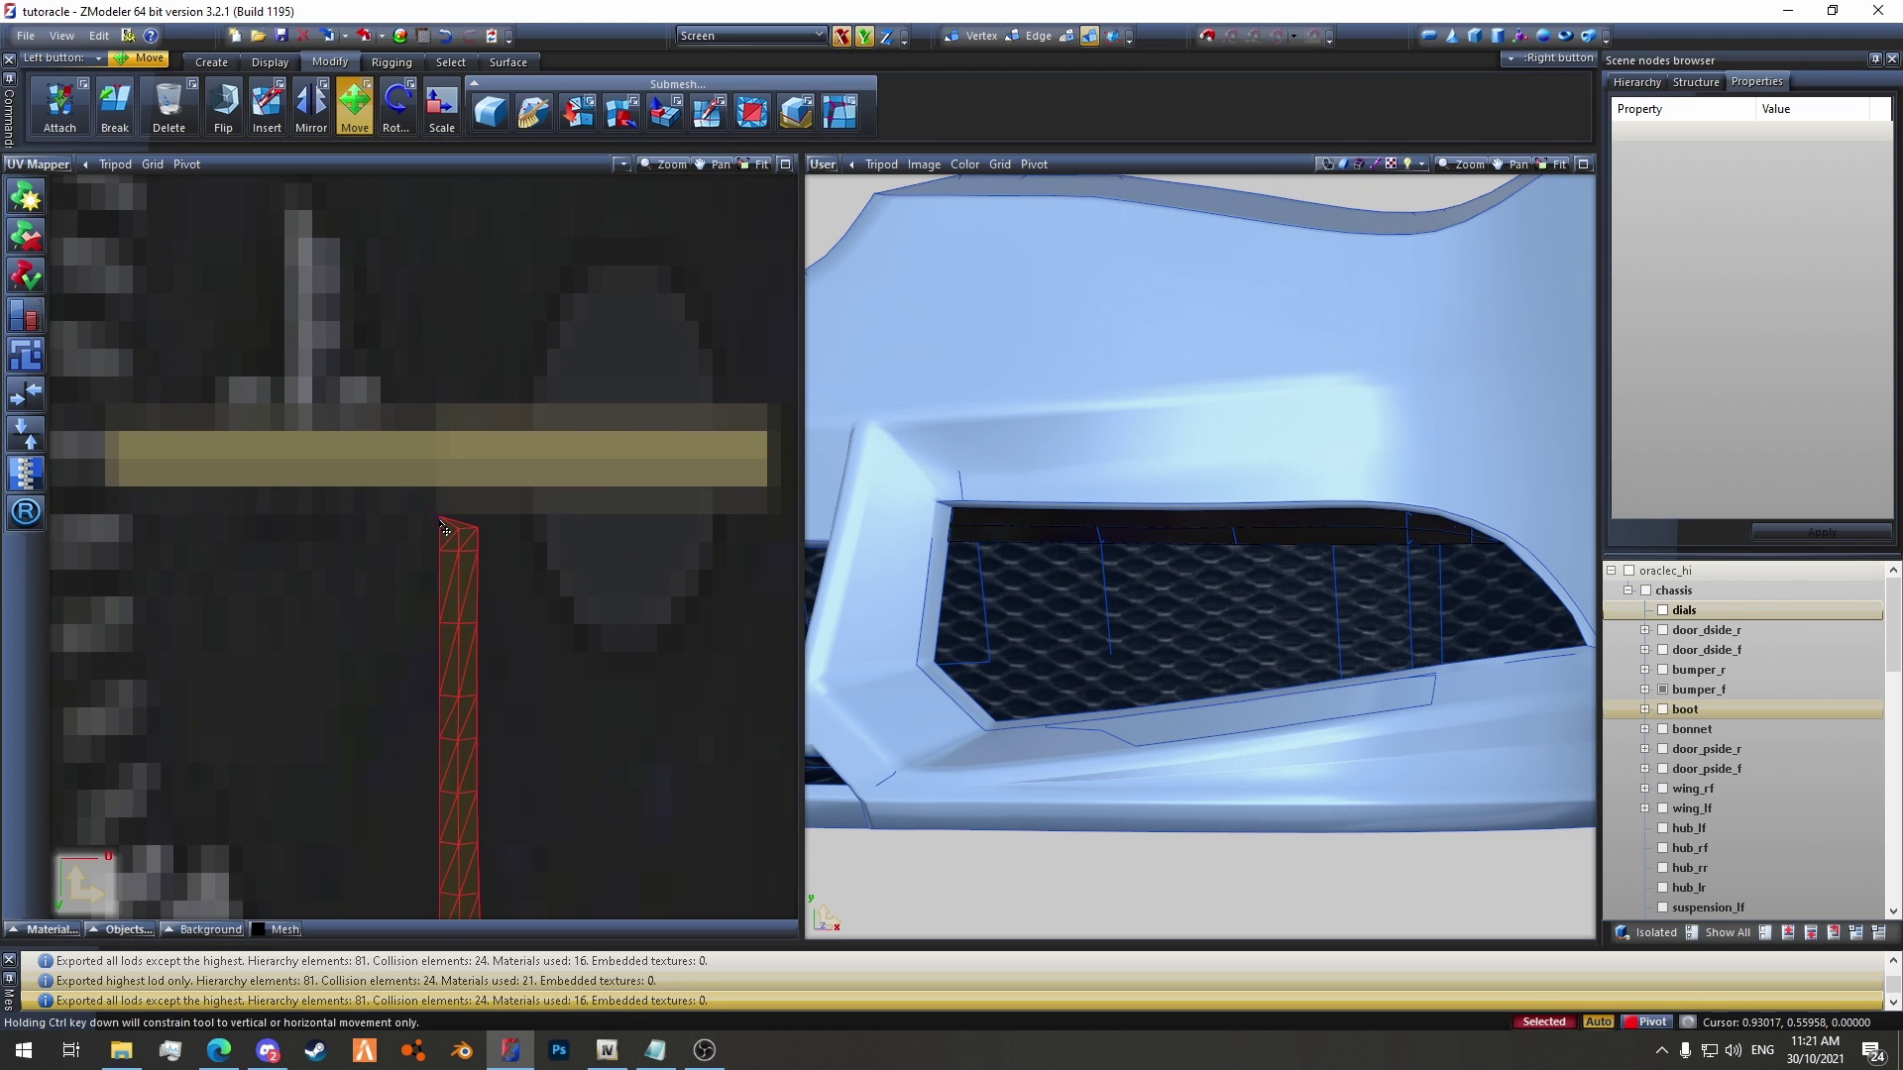
scroll(445, 526, "down", 5)
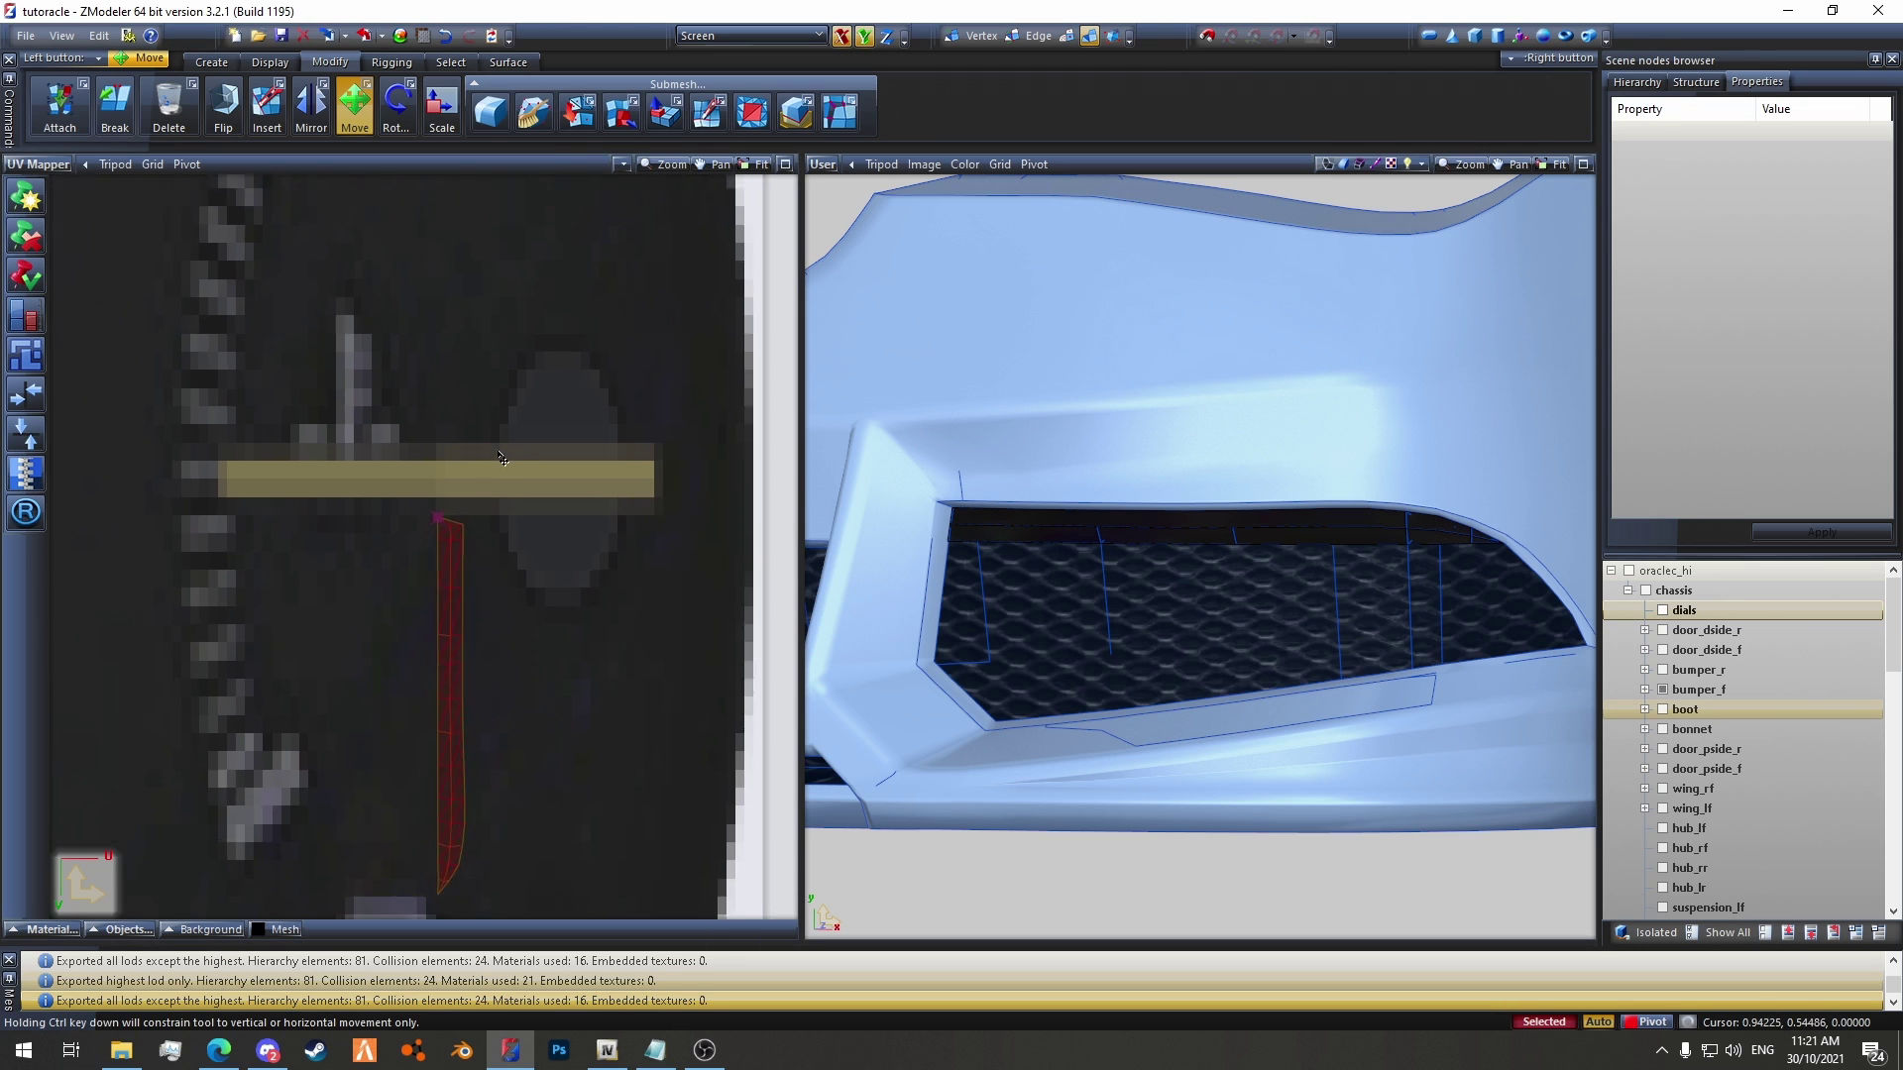
Step: Scale the strip's UV mesh down to a tiny sliver just beneath the temperature needle
left_click(442, 109)
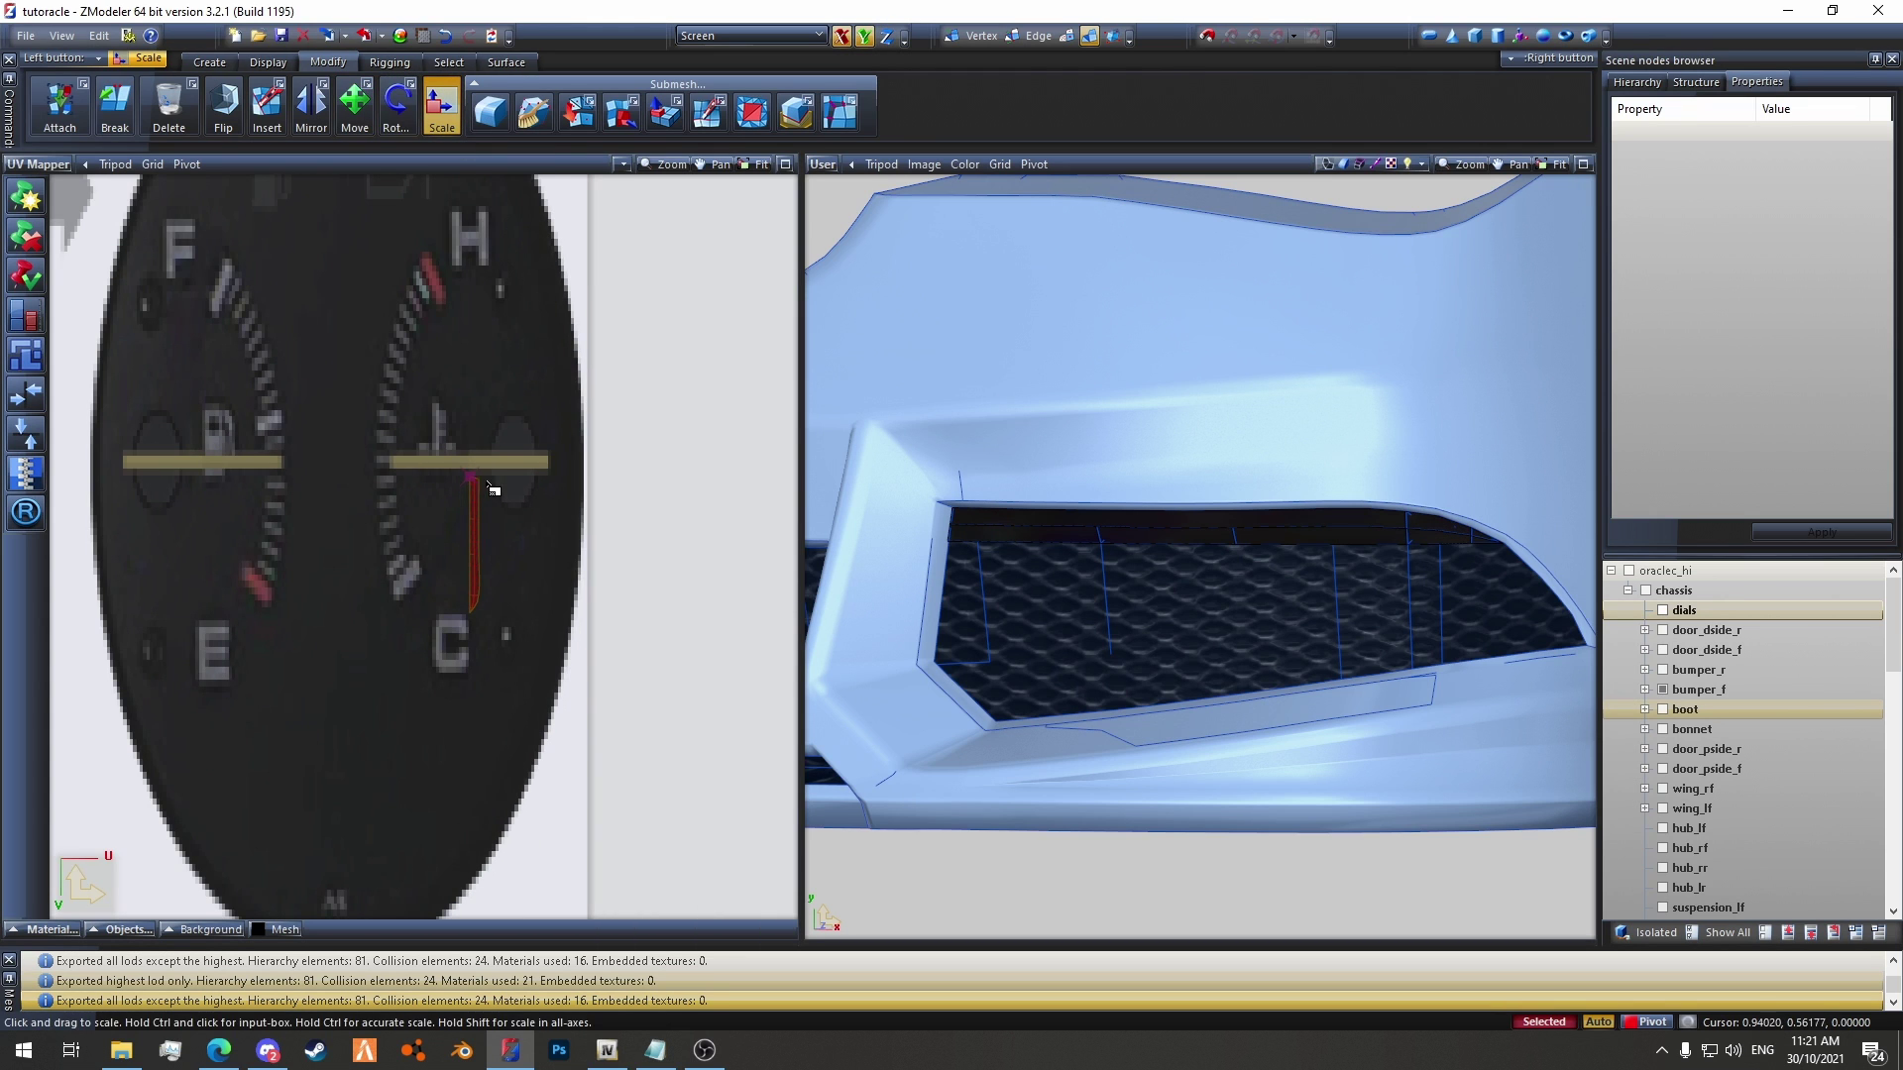
left_click_drag(478, 492, 473, 757)
left_click_drag(479, 504, 433, 855)
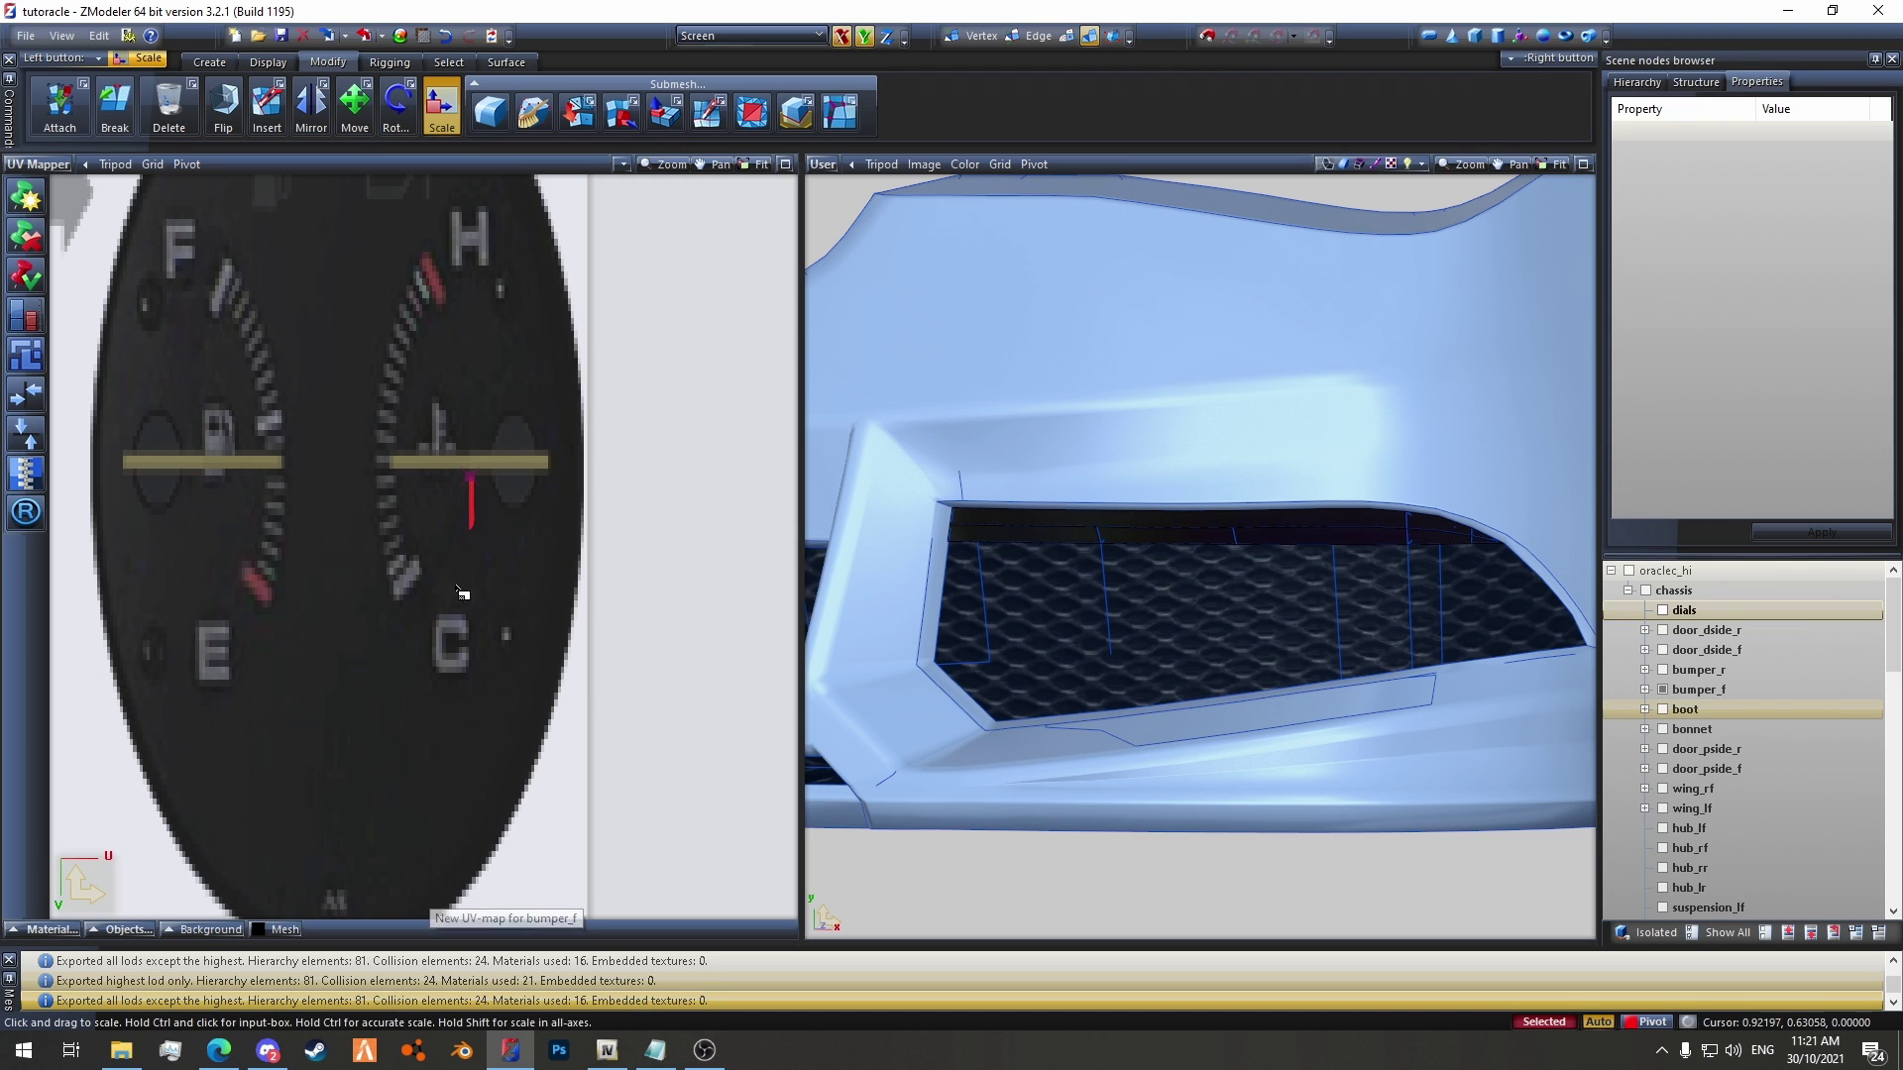
left_click_drag(472, 498, 475, 497)
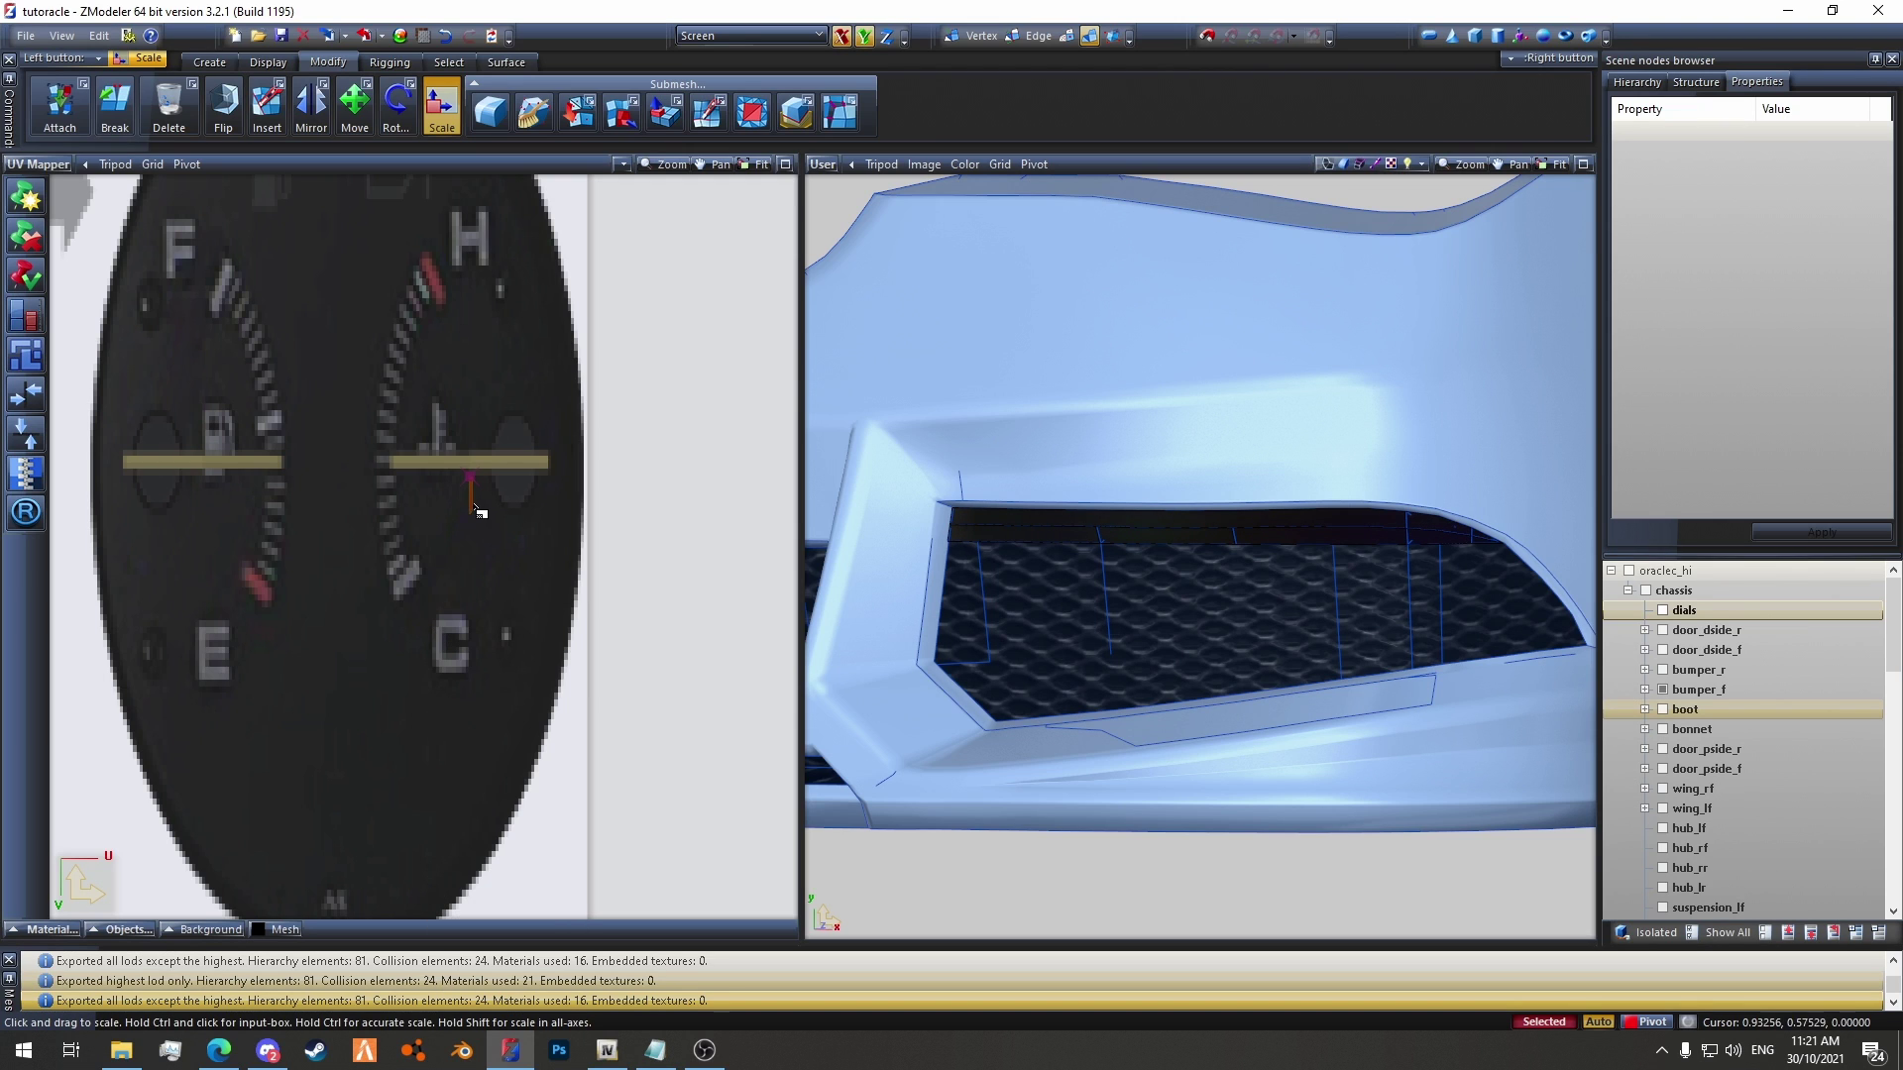
Step: Flatten the UV sliver into a vertical line by scaling it to 0 on the horizontal axis only, and save the scene
scroll(455, 487, "up", 2)
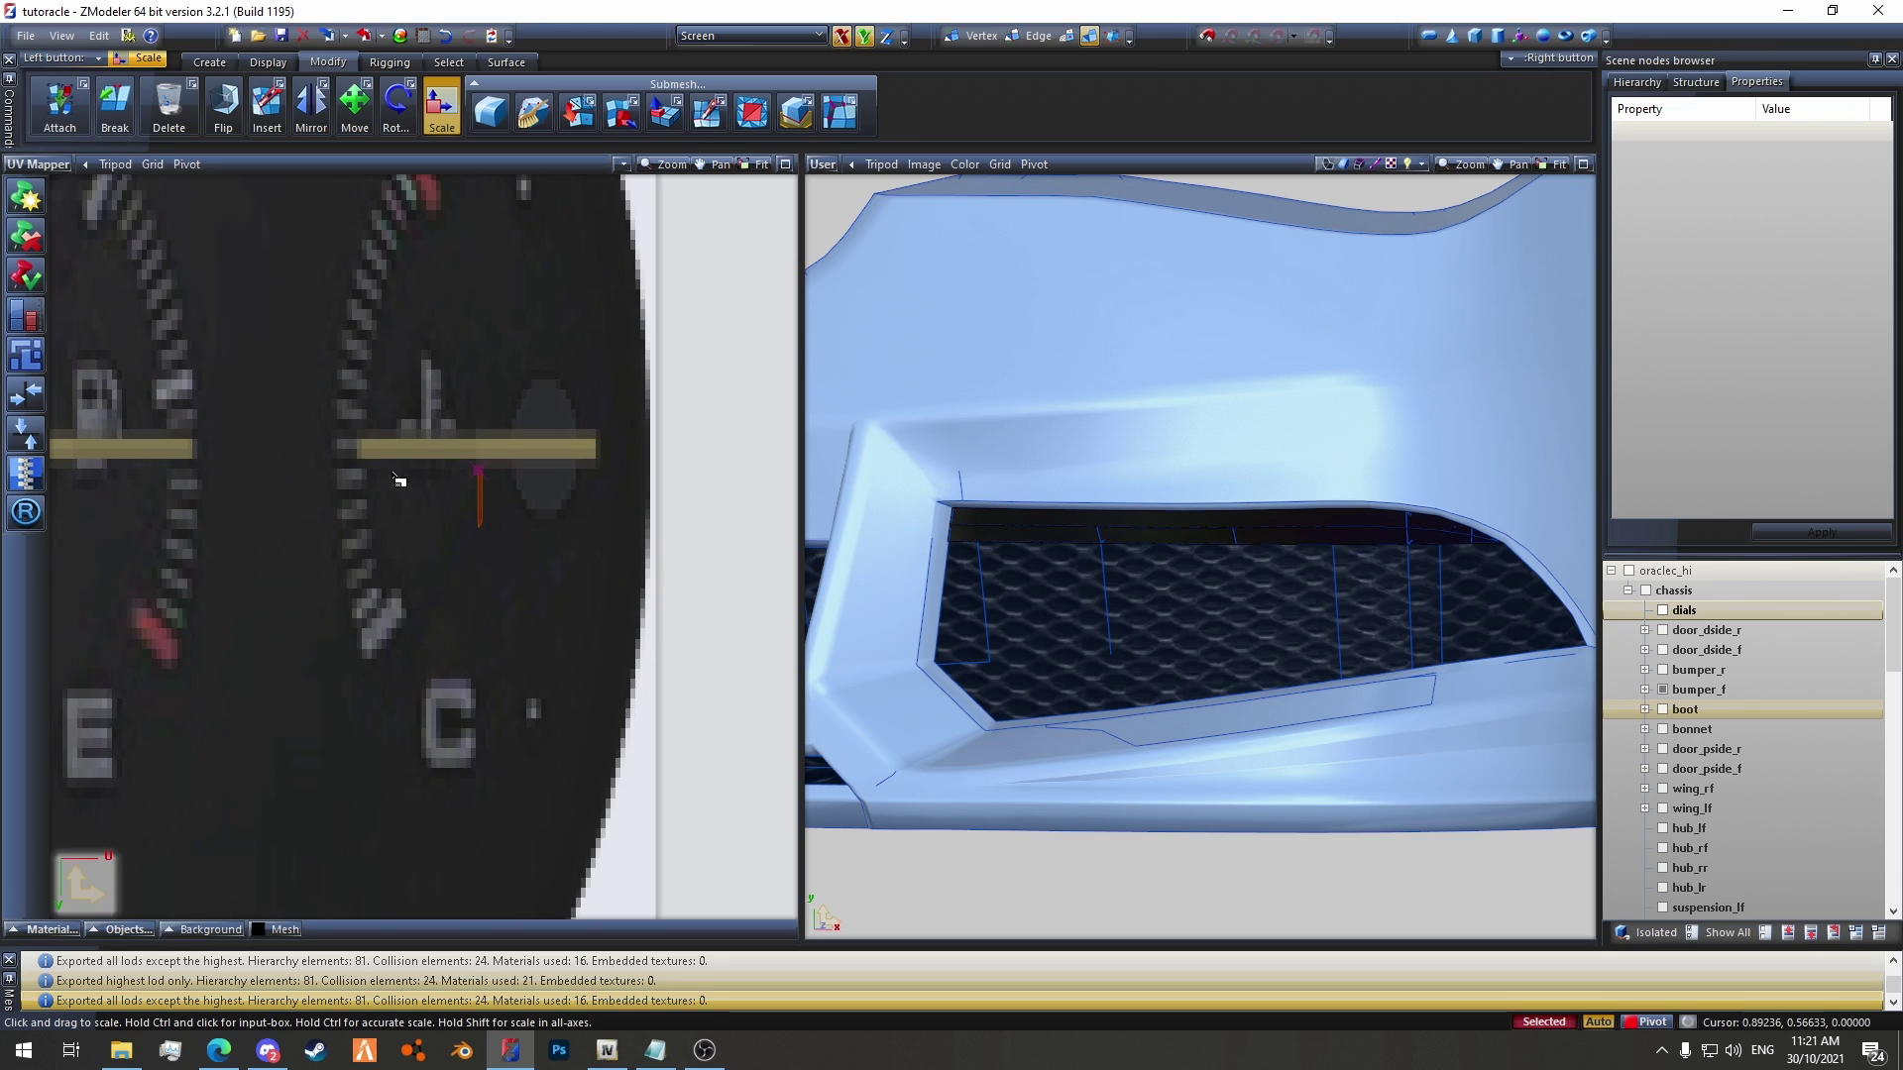
scroll(407, 446, "down", 2)
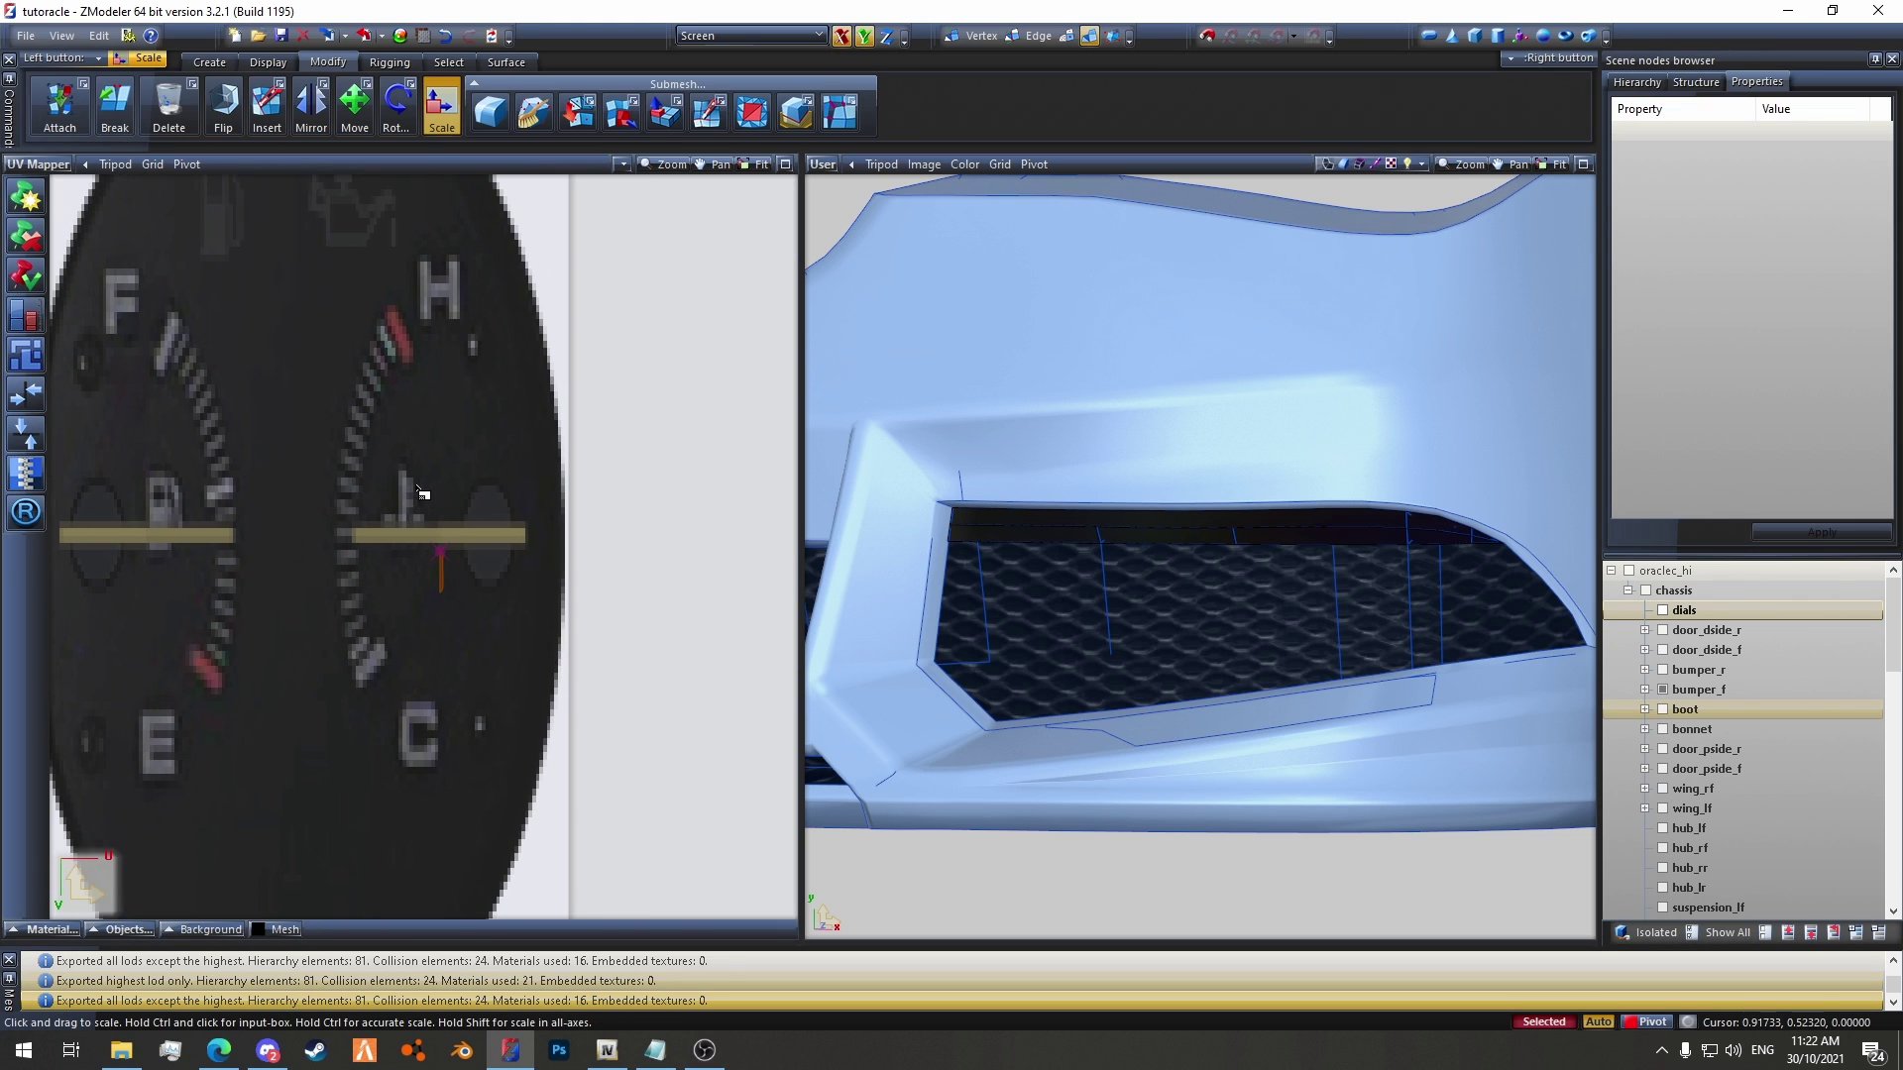
scroll(420, 493, "up", 4)
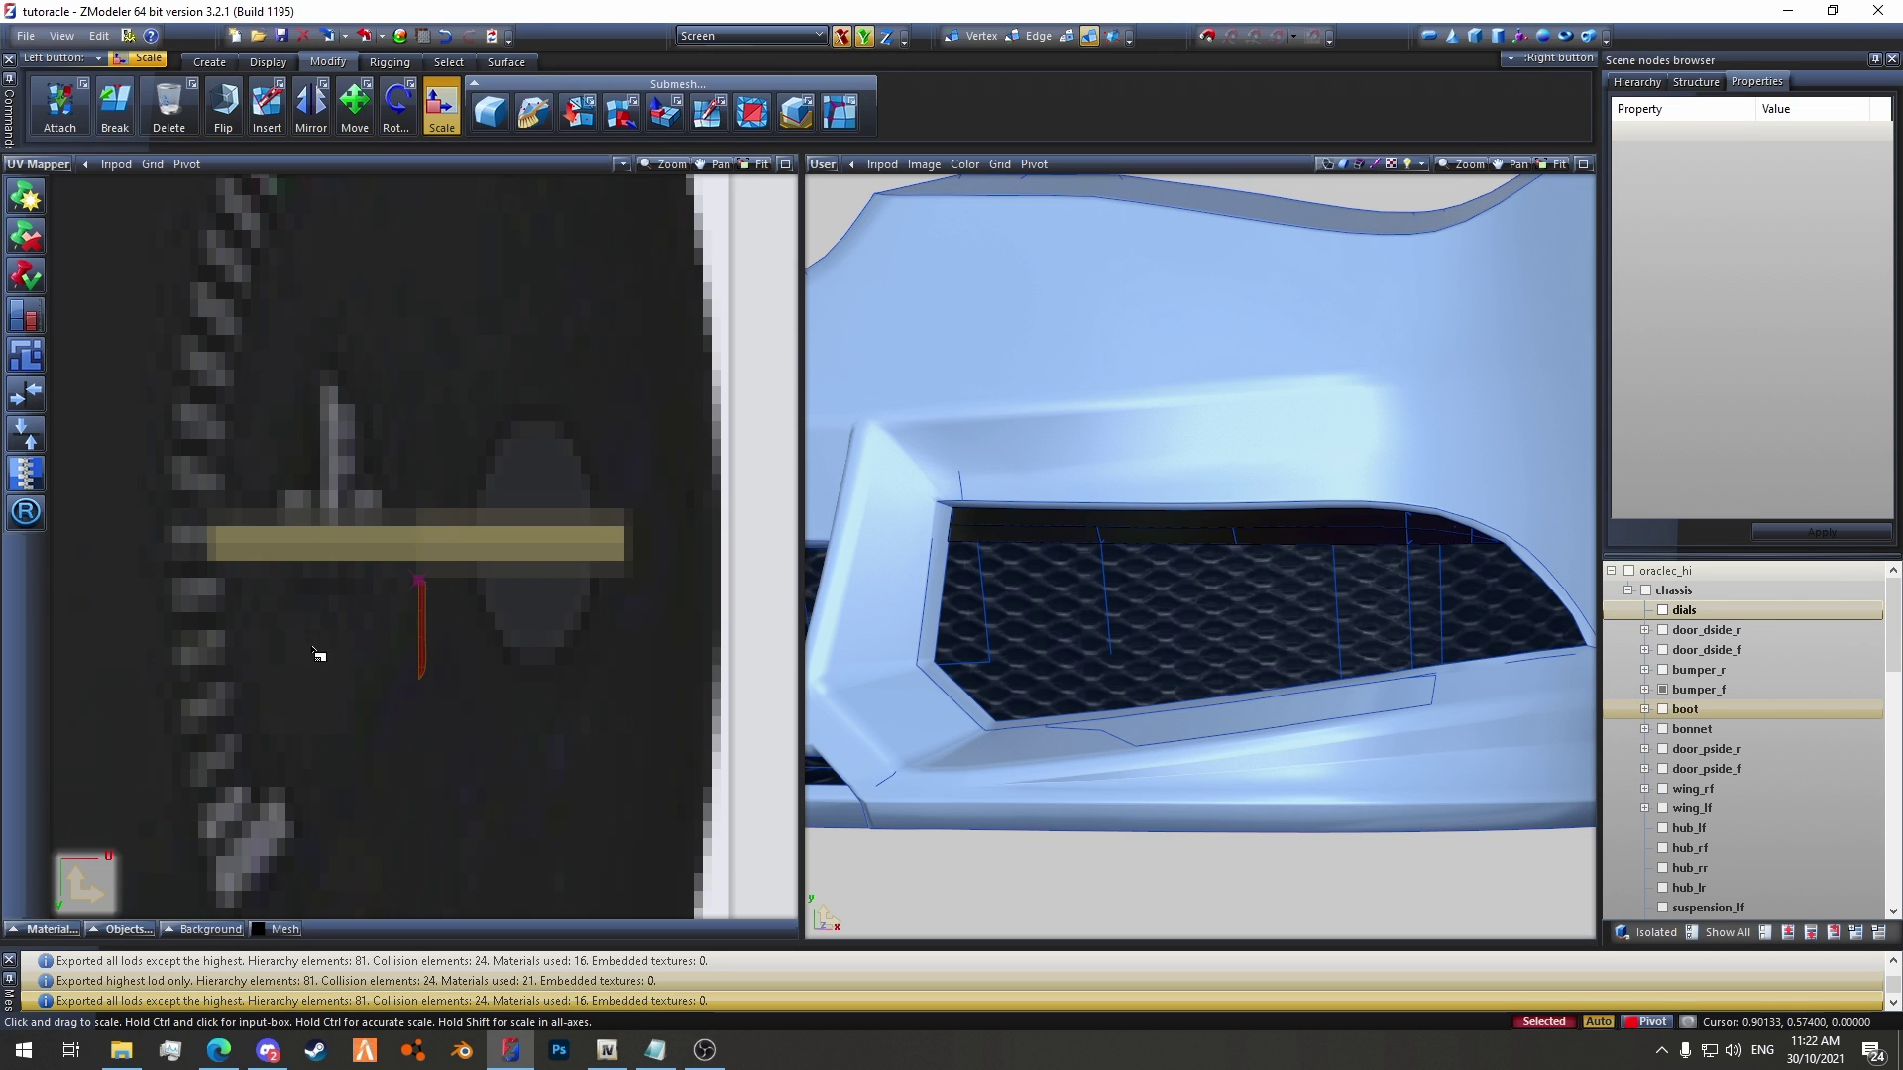
scroll(421, 500, "down", 8)
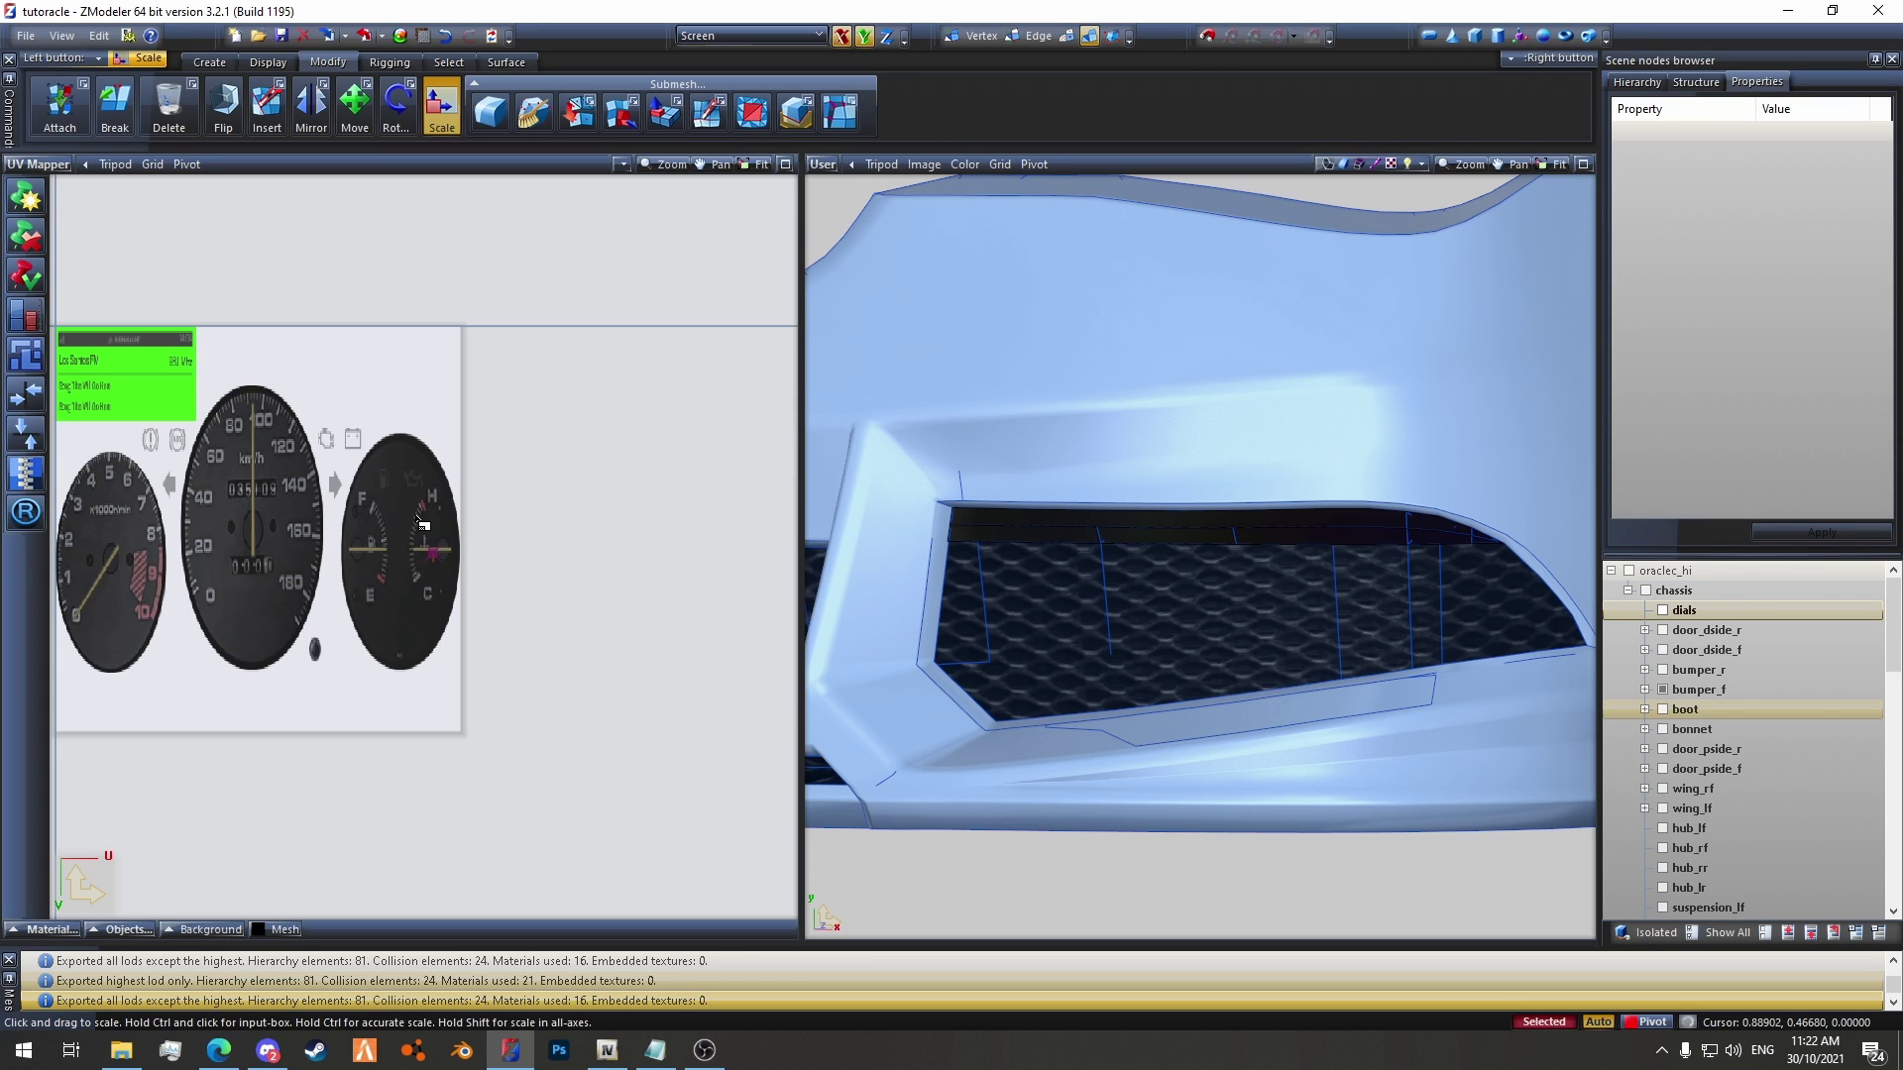
scroll(448, 596, "up", 8)
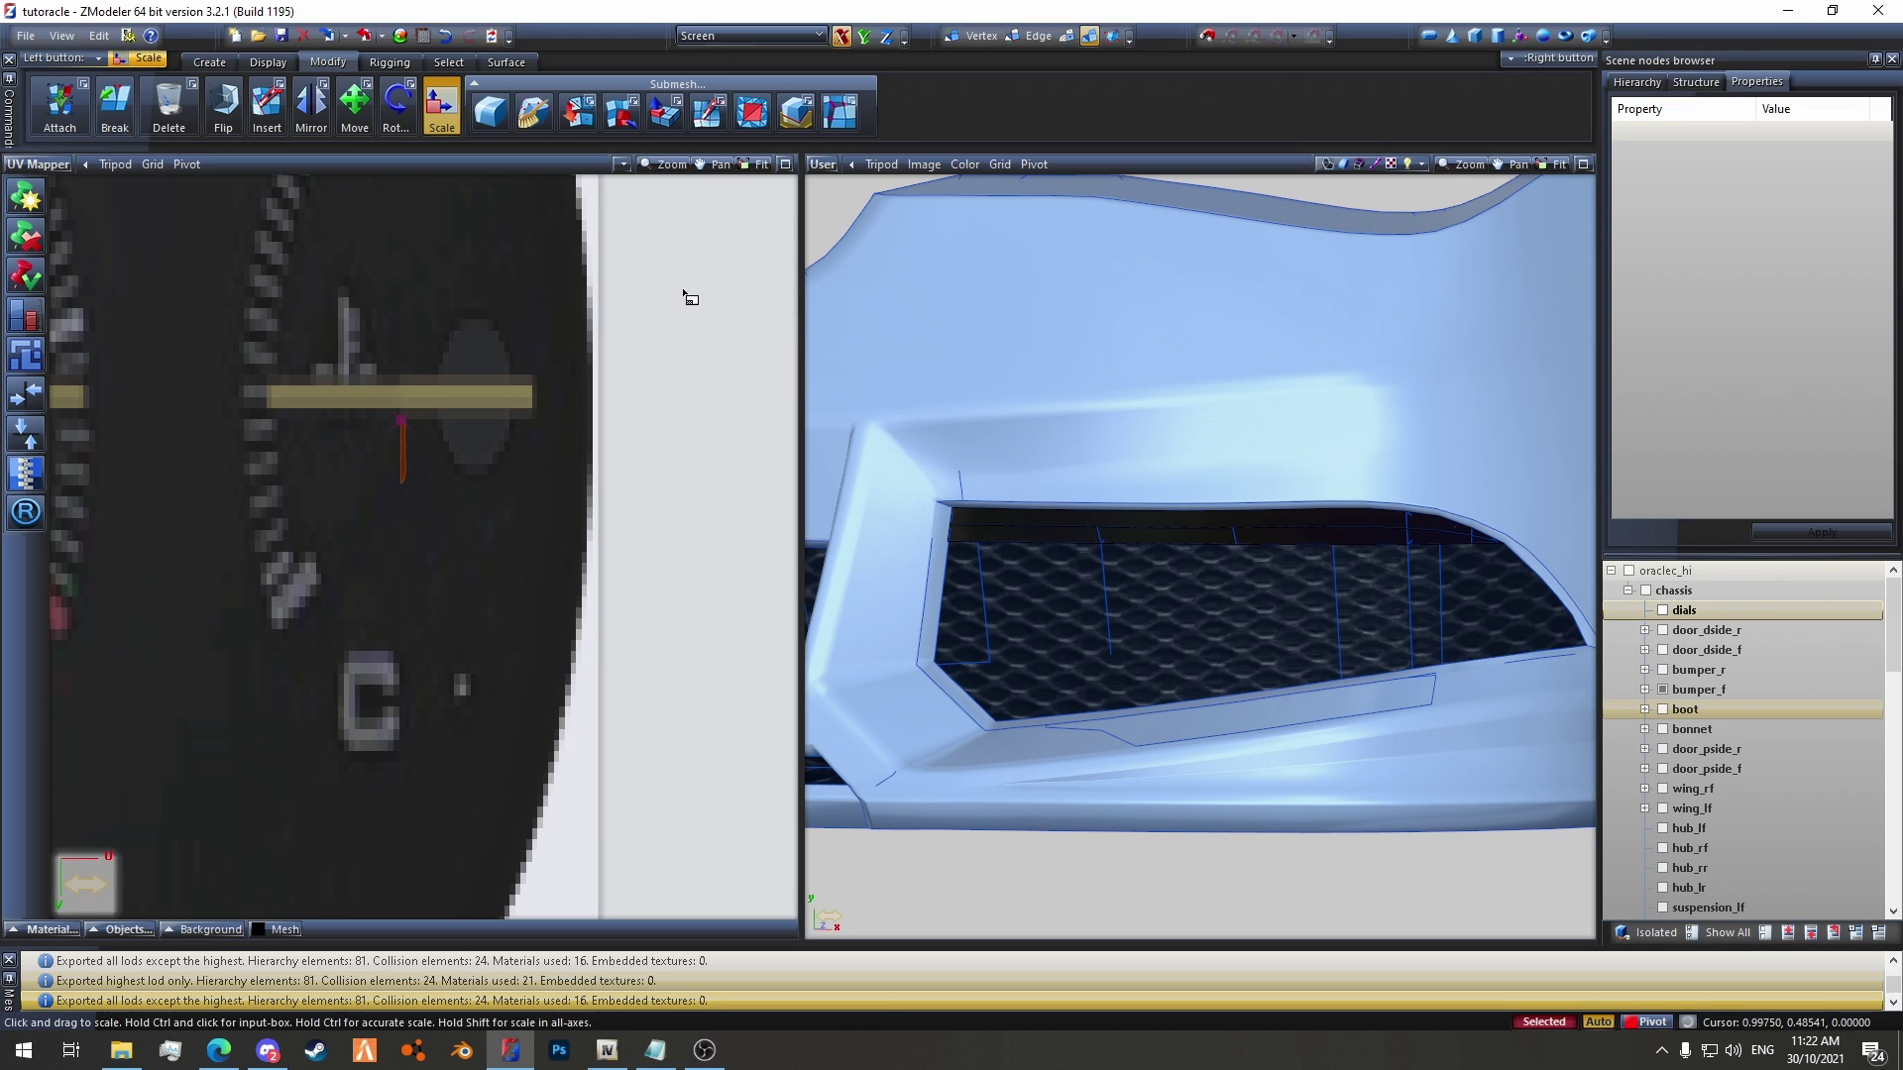
scroll(425, 459, "up", 6)
left_click(380, 472, "ctrl")
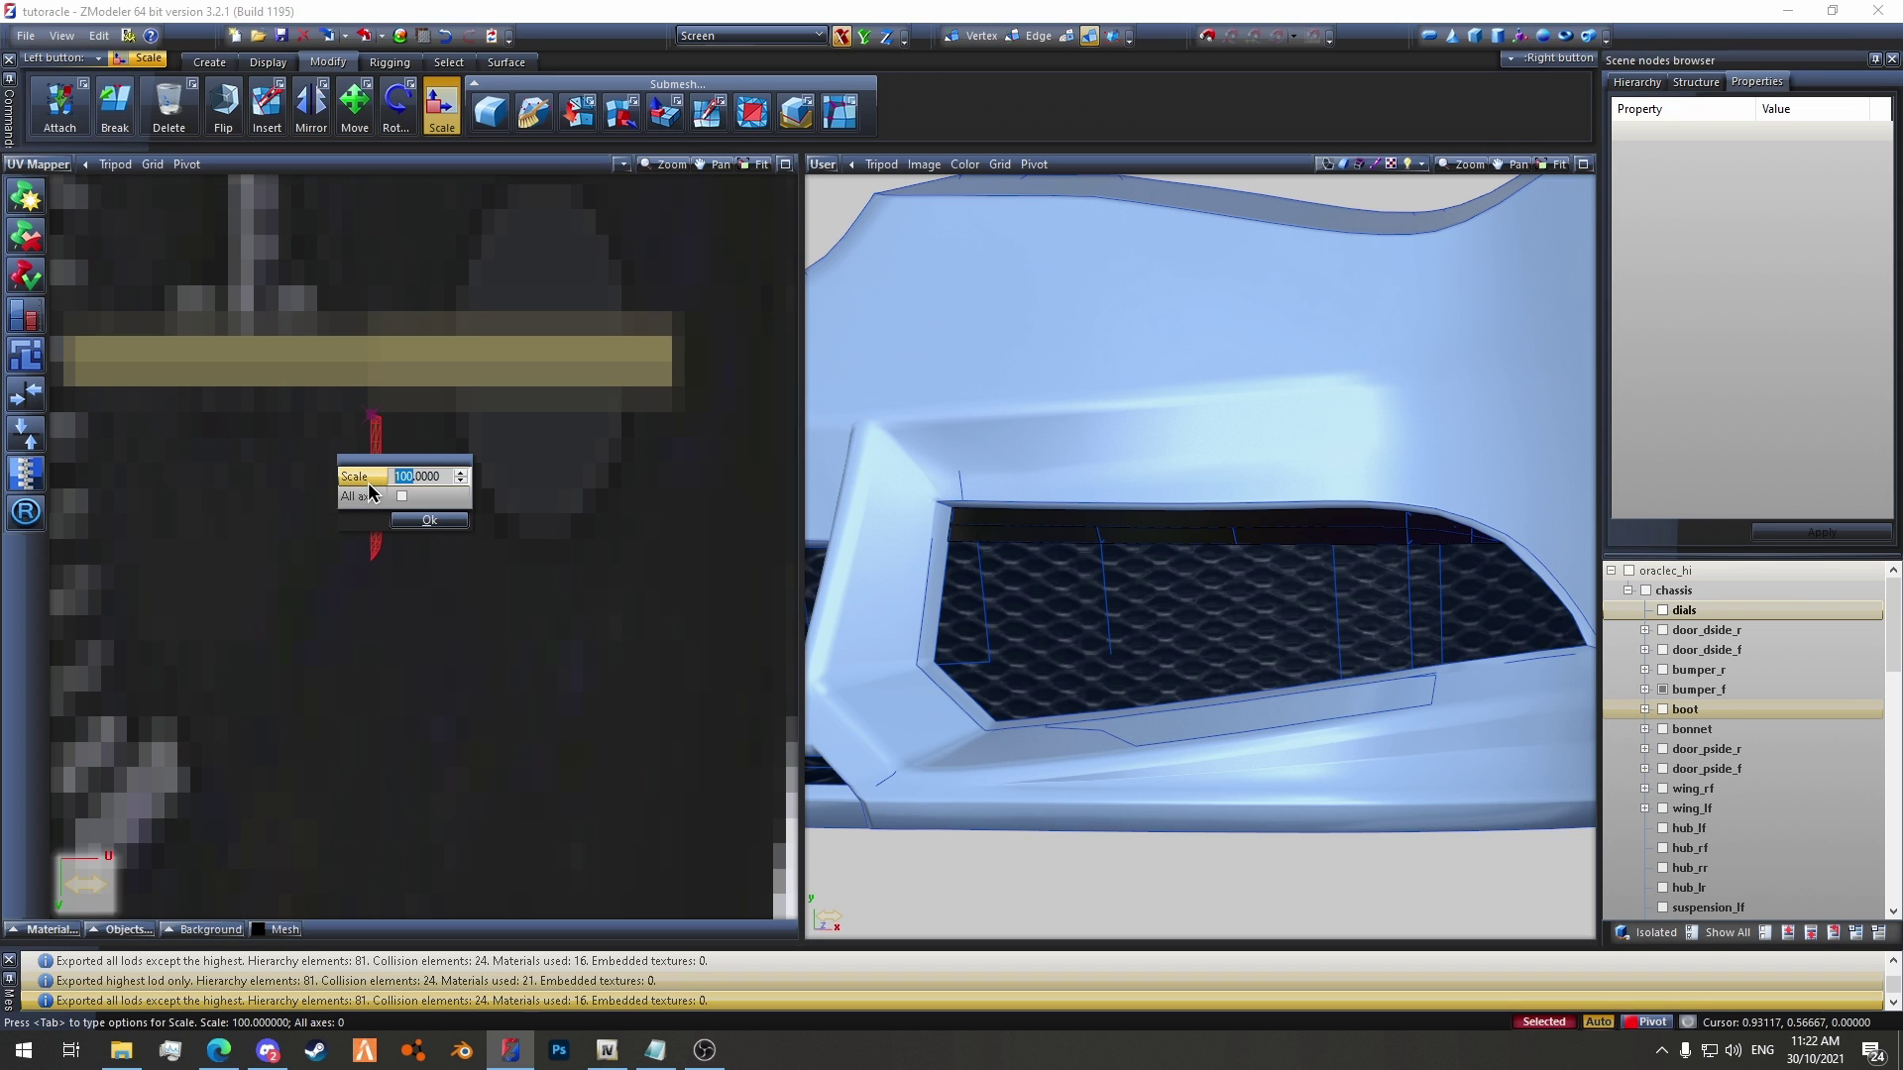
type("0")
left_click(452, 522)
scroll(378, 442, "up", 4)
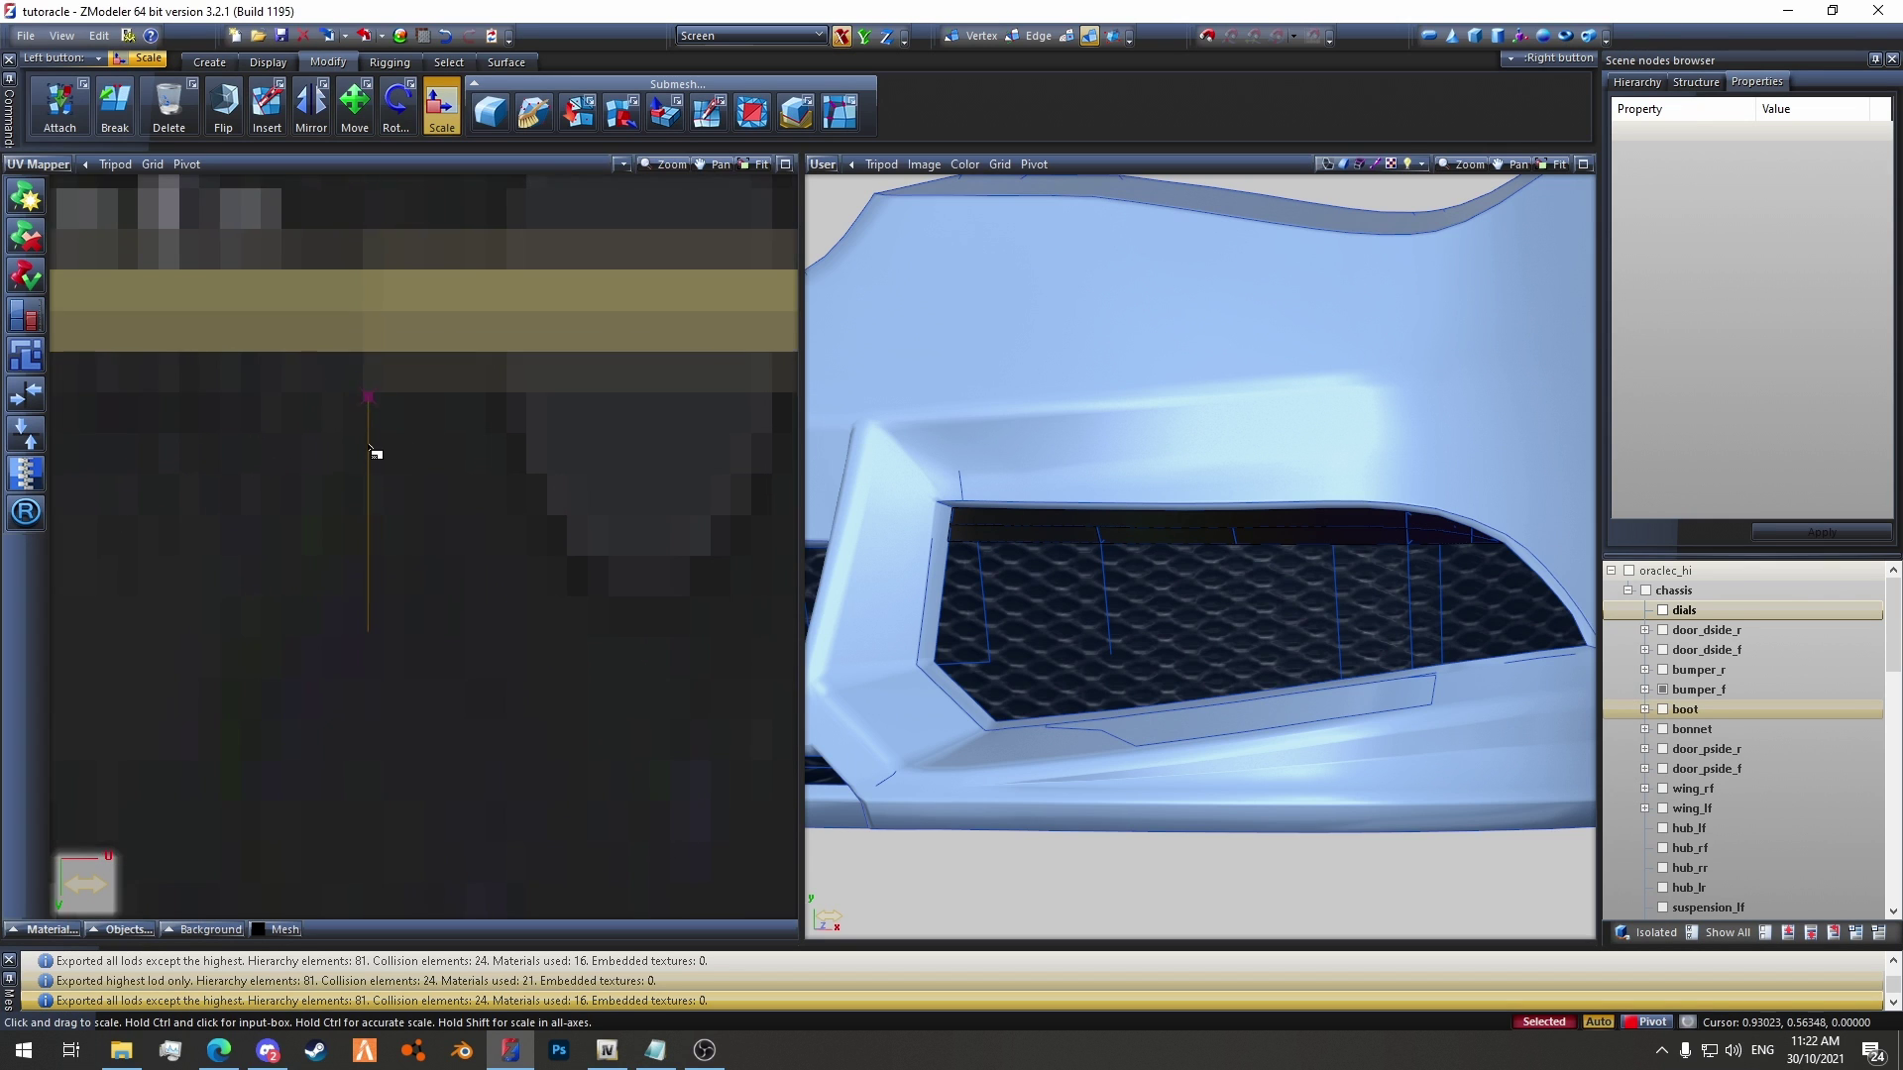
scroll(380, 440, "down", 4)
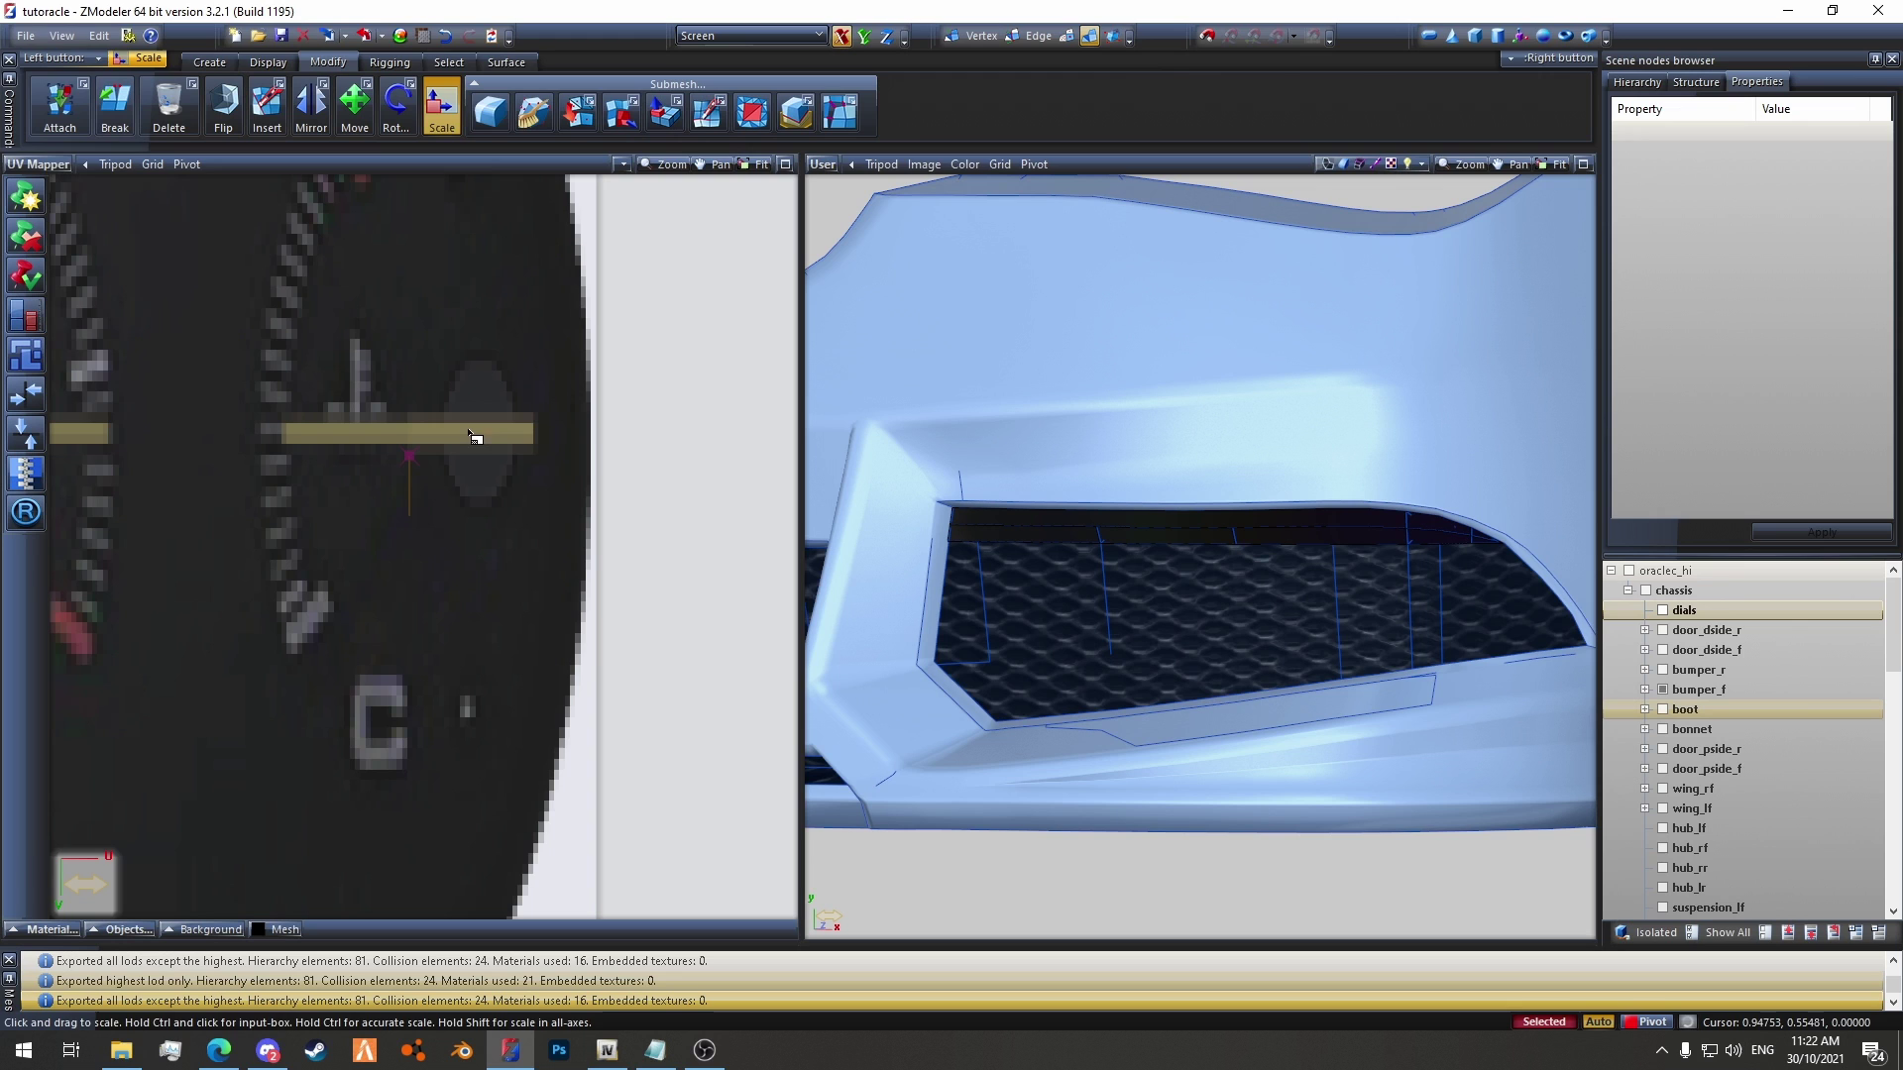
key("ctrl+s")
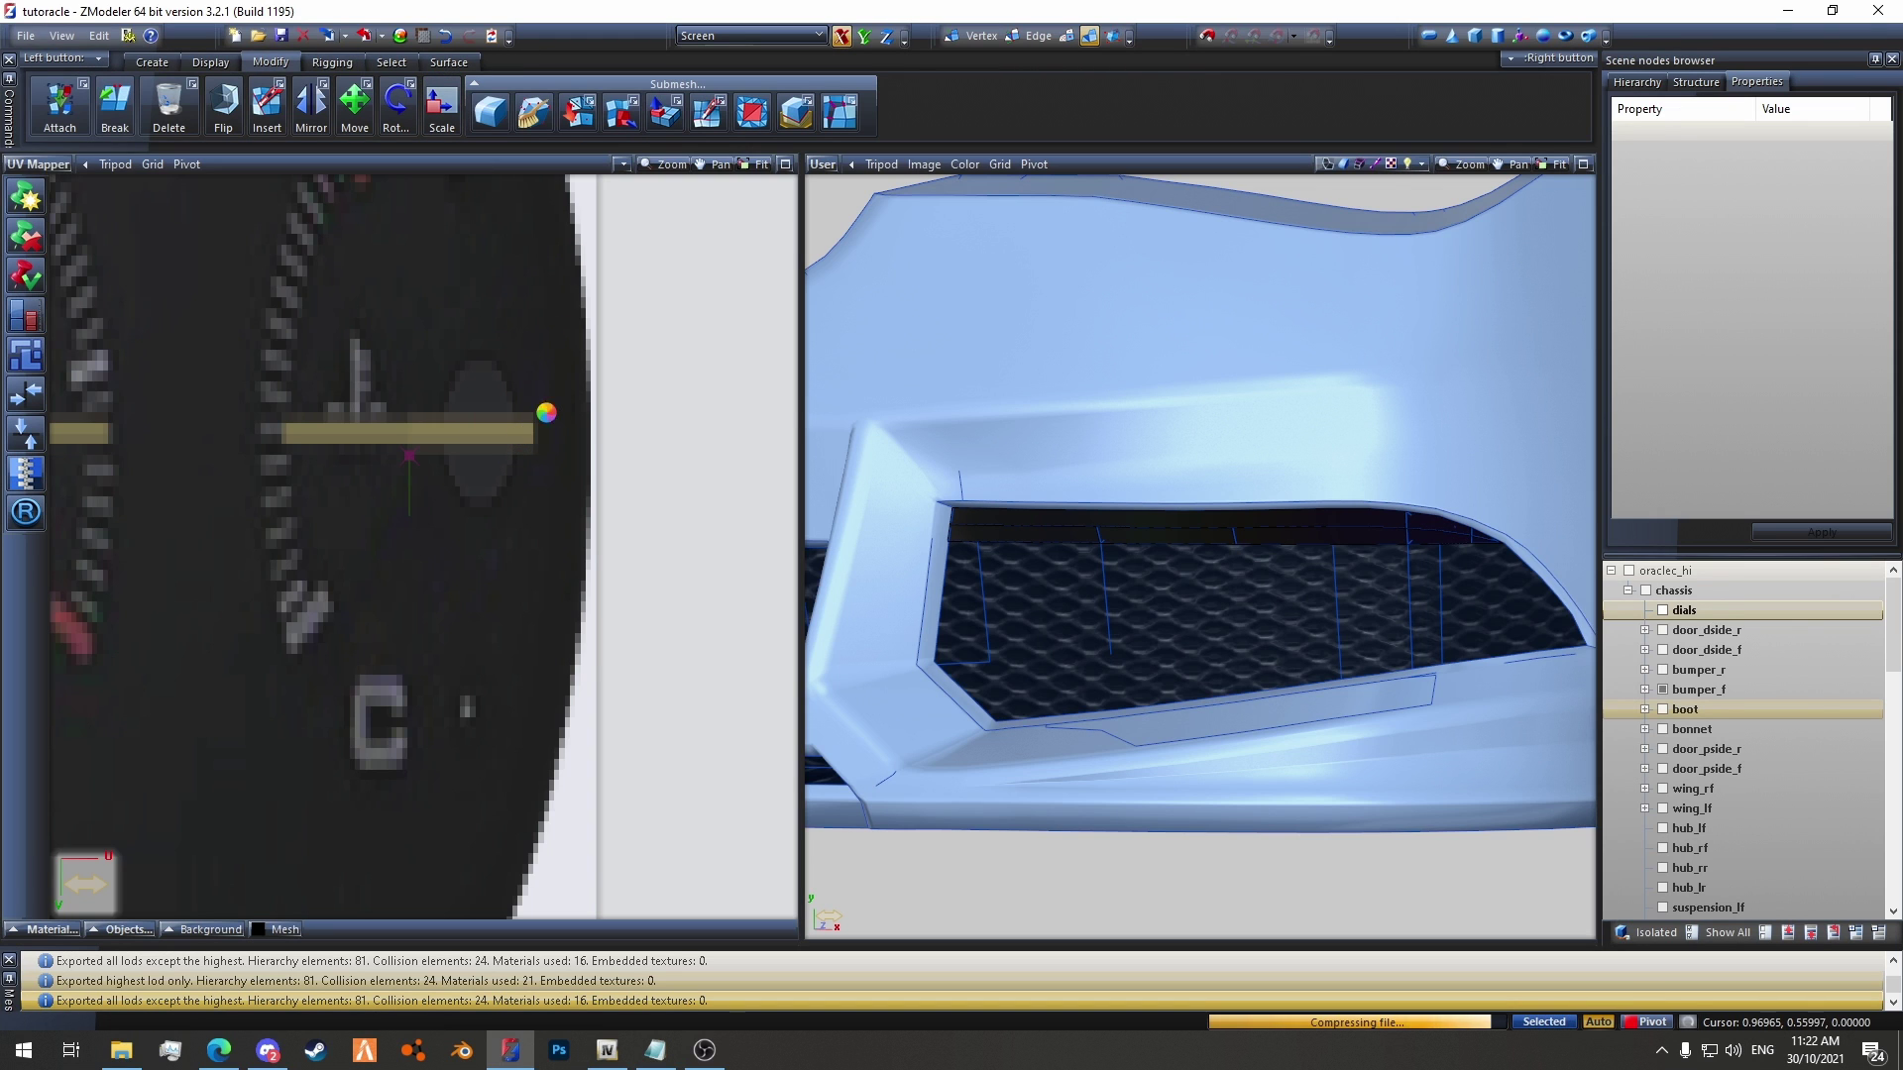
Step: Check the flattened UV line's position below the temperature needle and save the scene again
scroll(1084, 557, "down", 5)
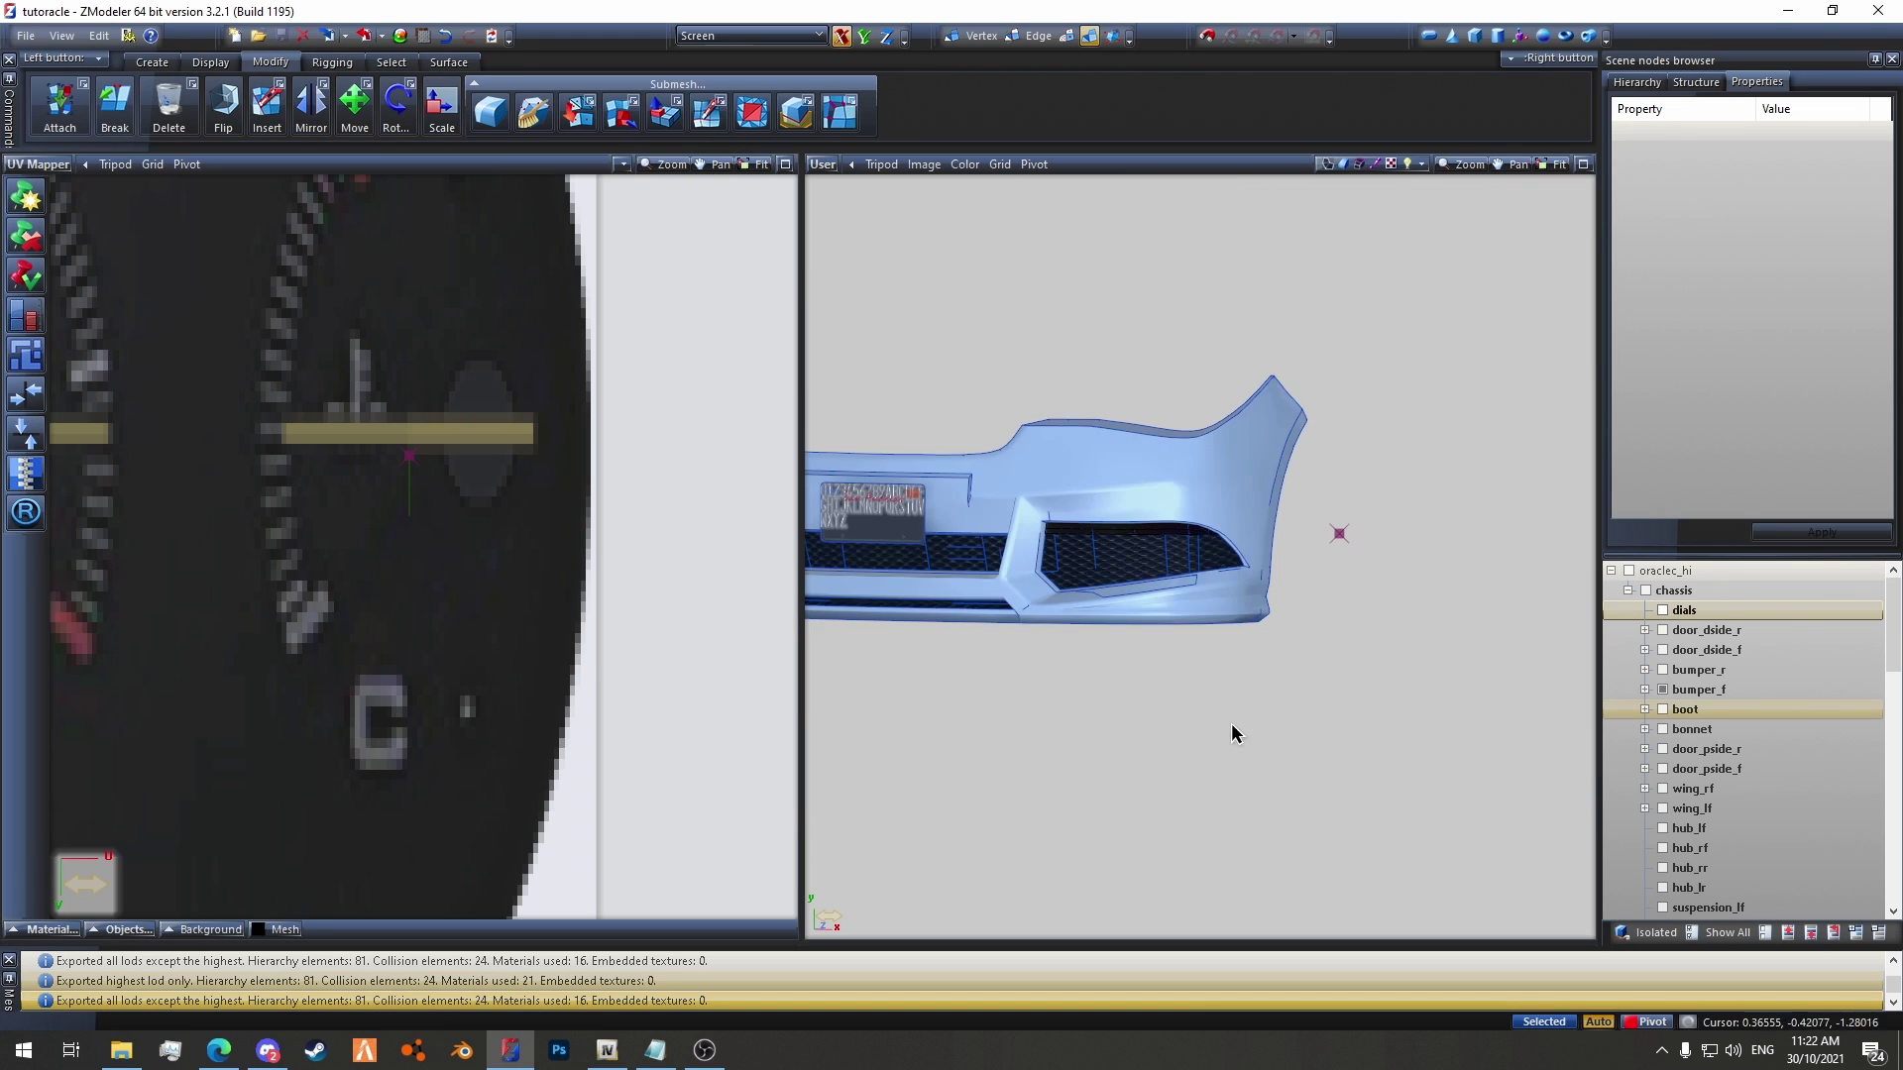
scroll(404, 476, "up", 4)
left_click_drag(672, 770, 324, 586)
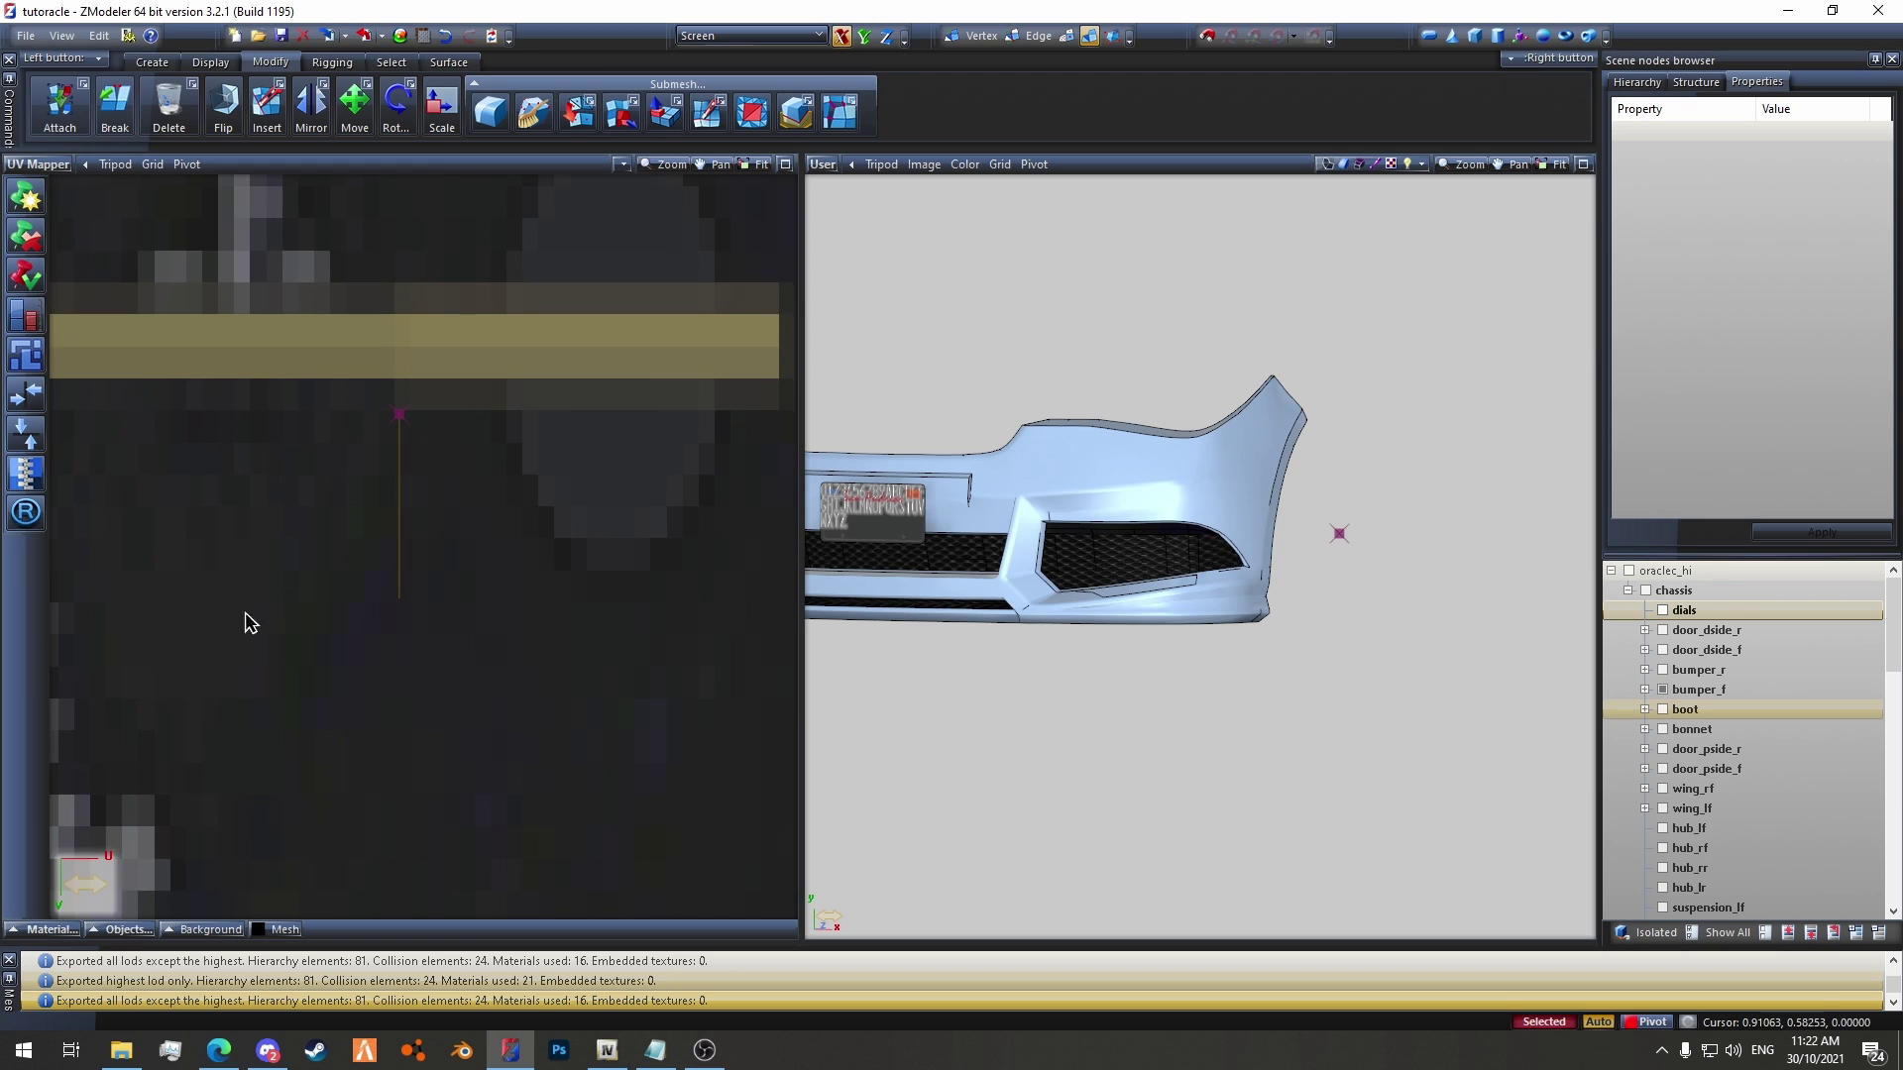
scroll(485, 485, "down", 5)
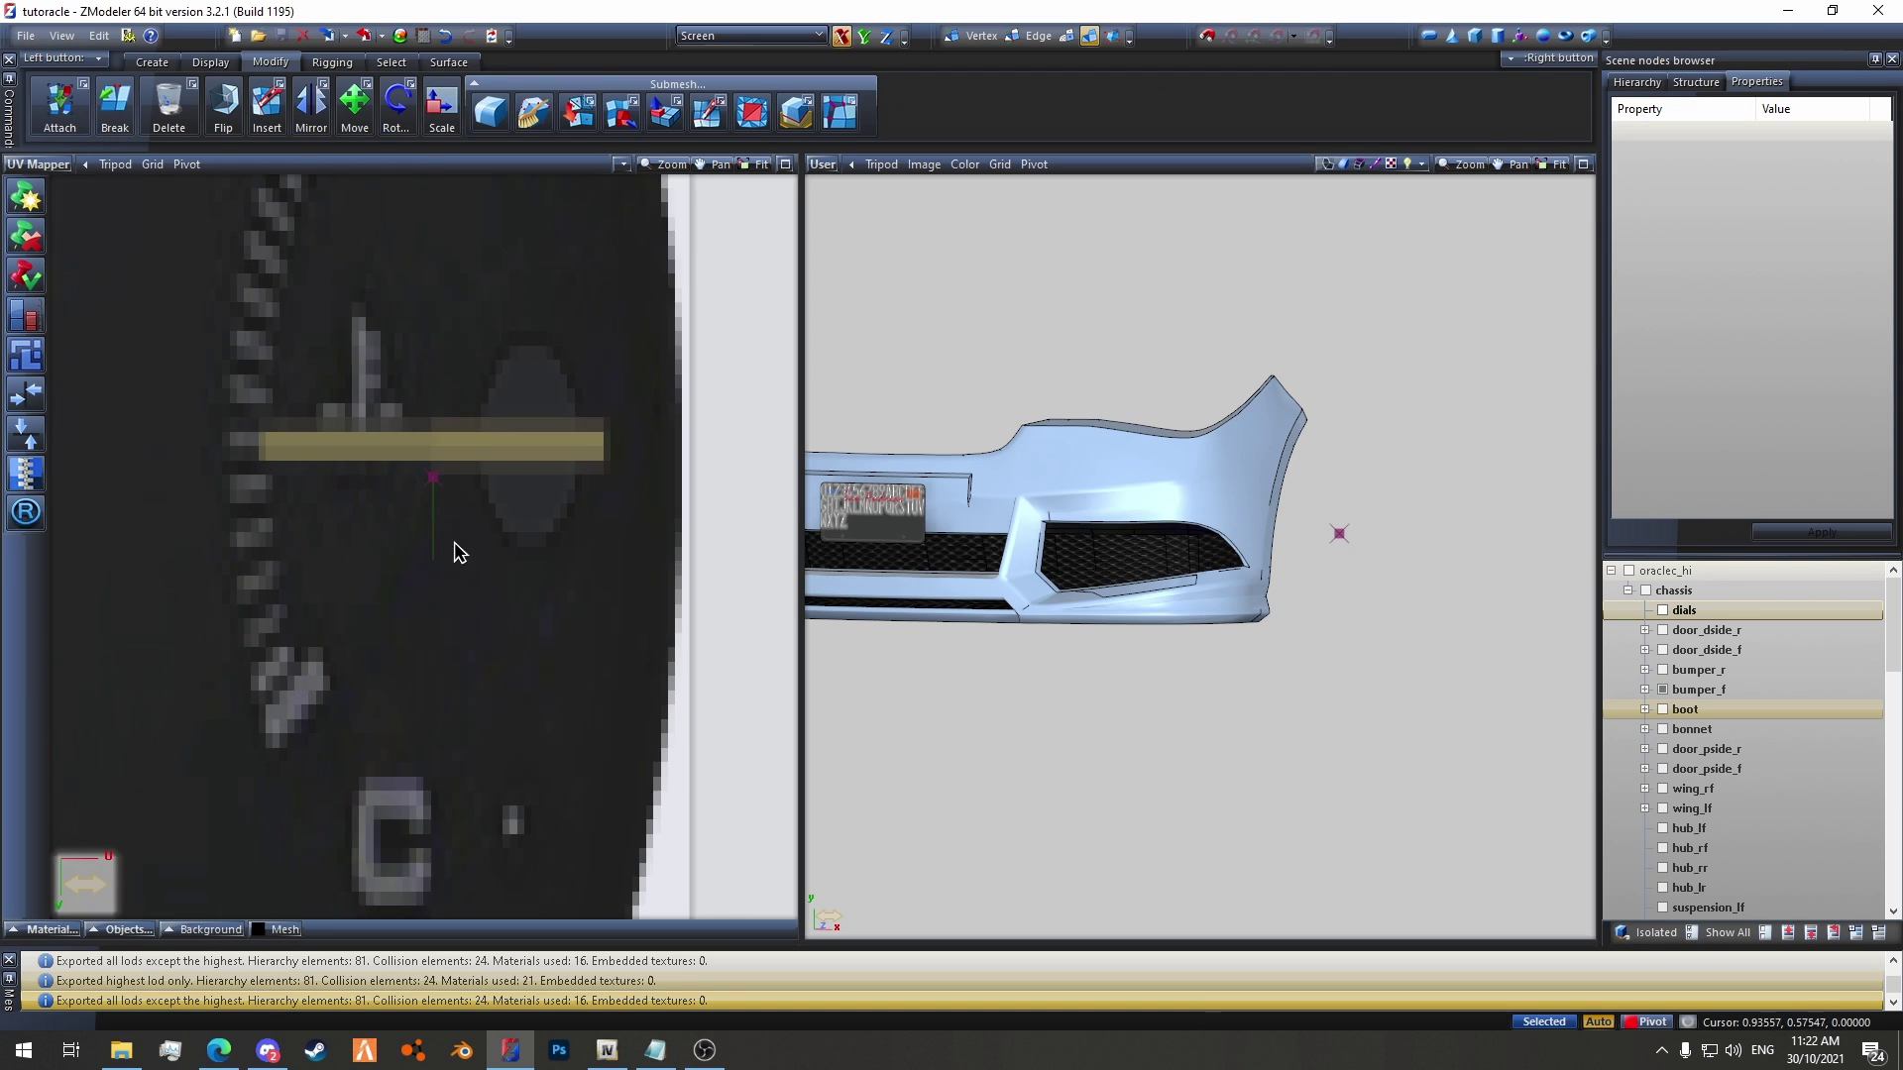
scroll(459, 634, "down", 2)
scroll(442, 599, "up", 6)
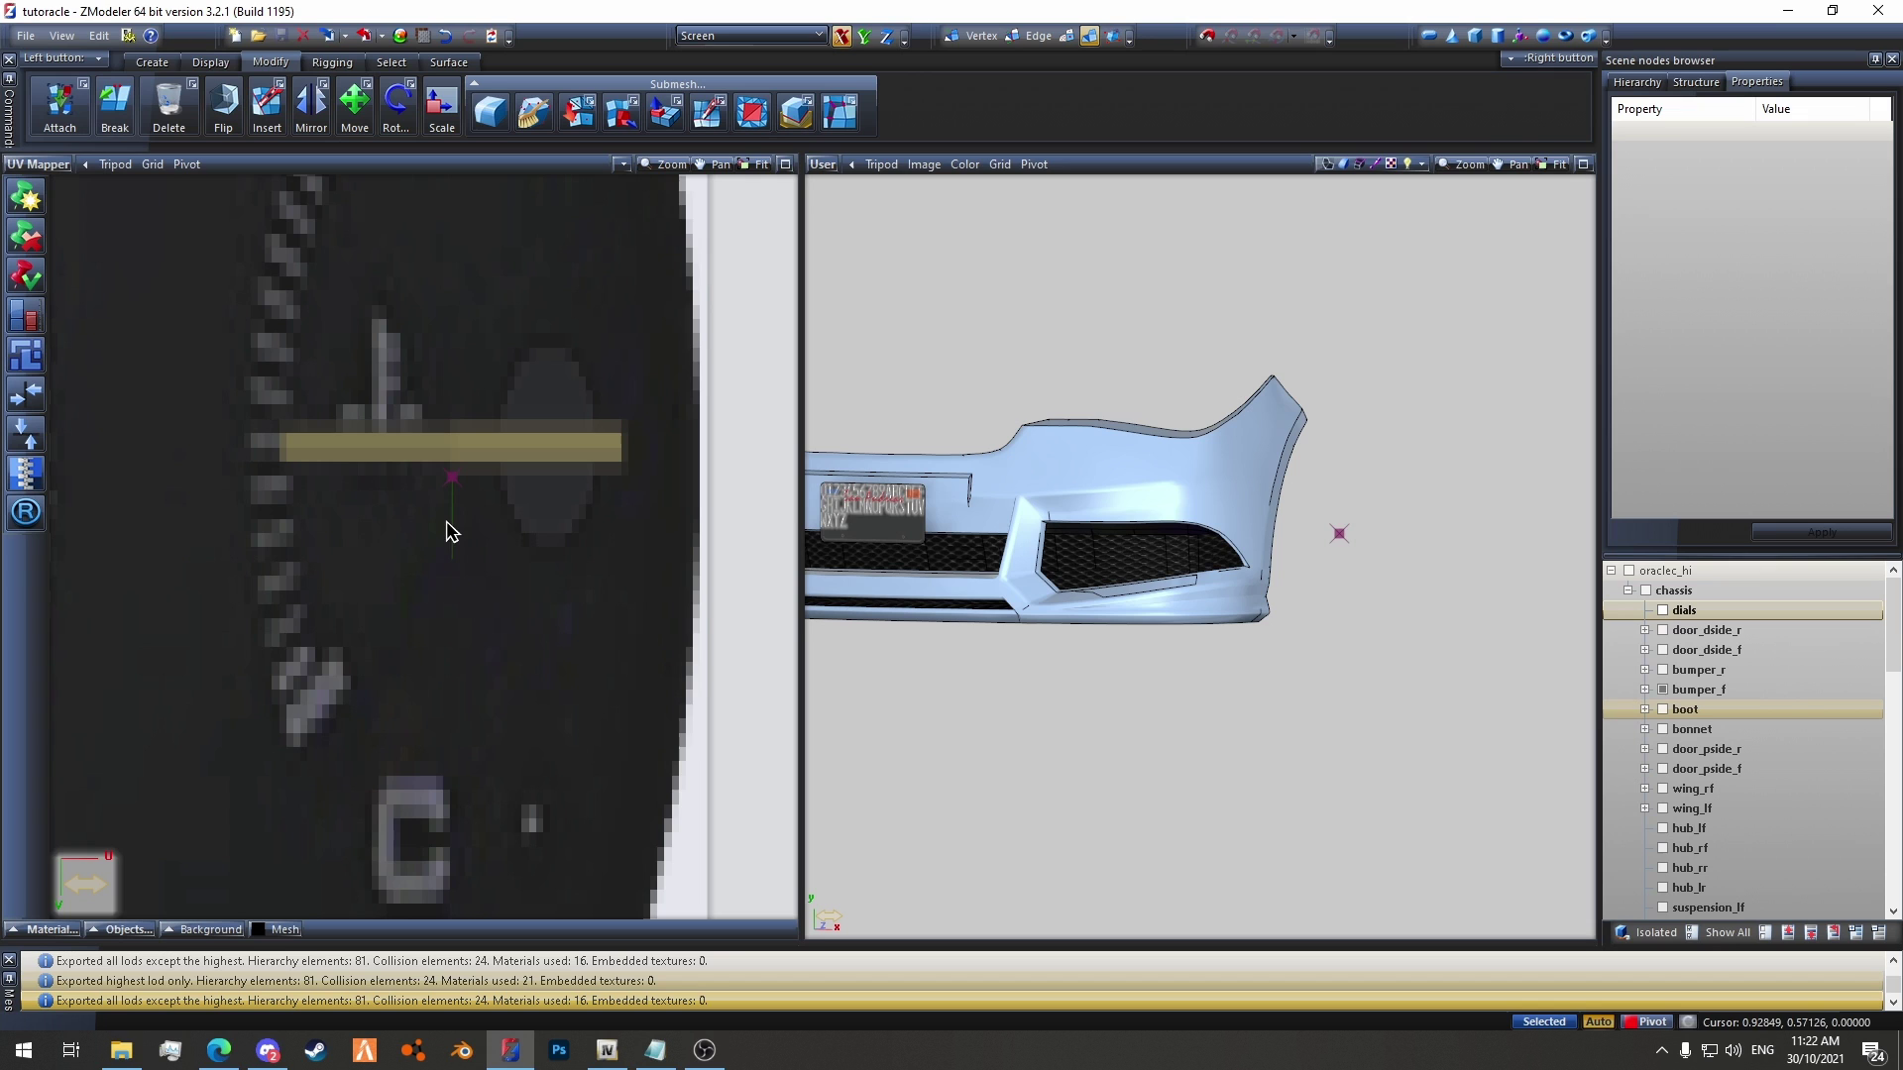
scroll(477, 448, "up", 3)
left_click_drag(504, 691, 333, 345)
left_click_drag(287, 683, 360, 724)
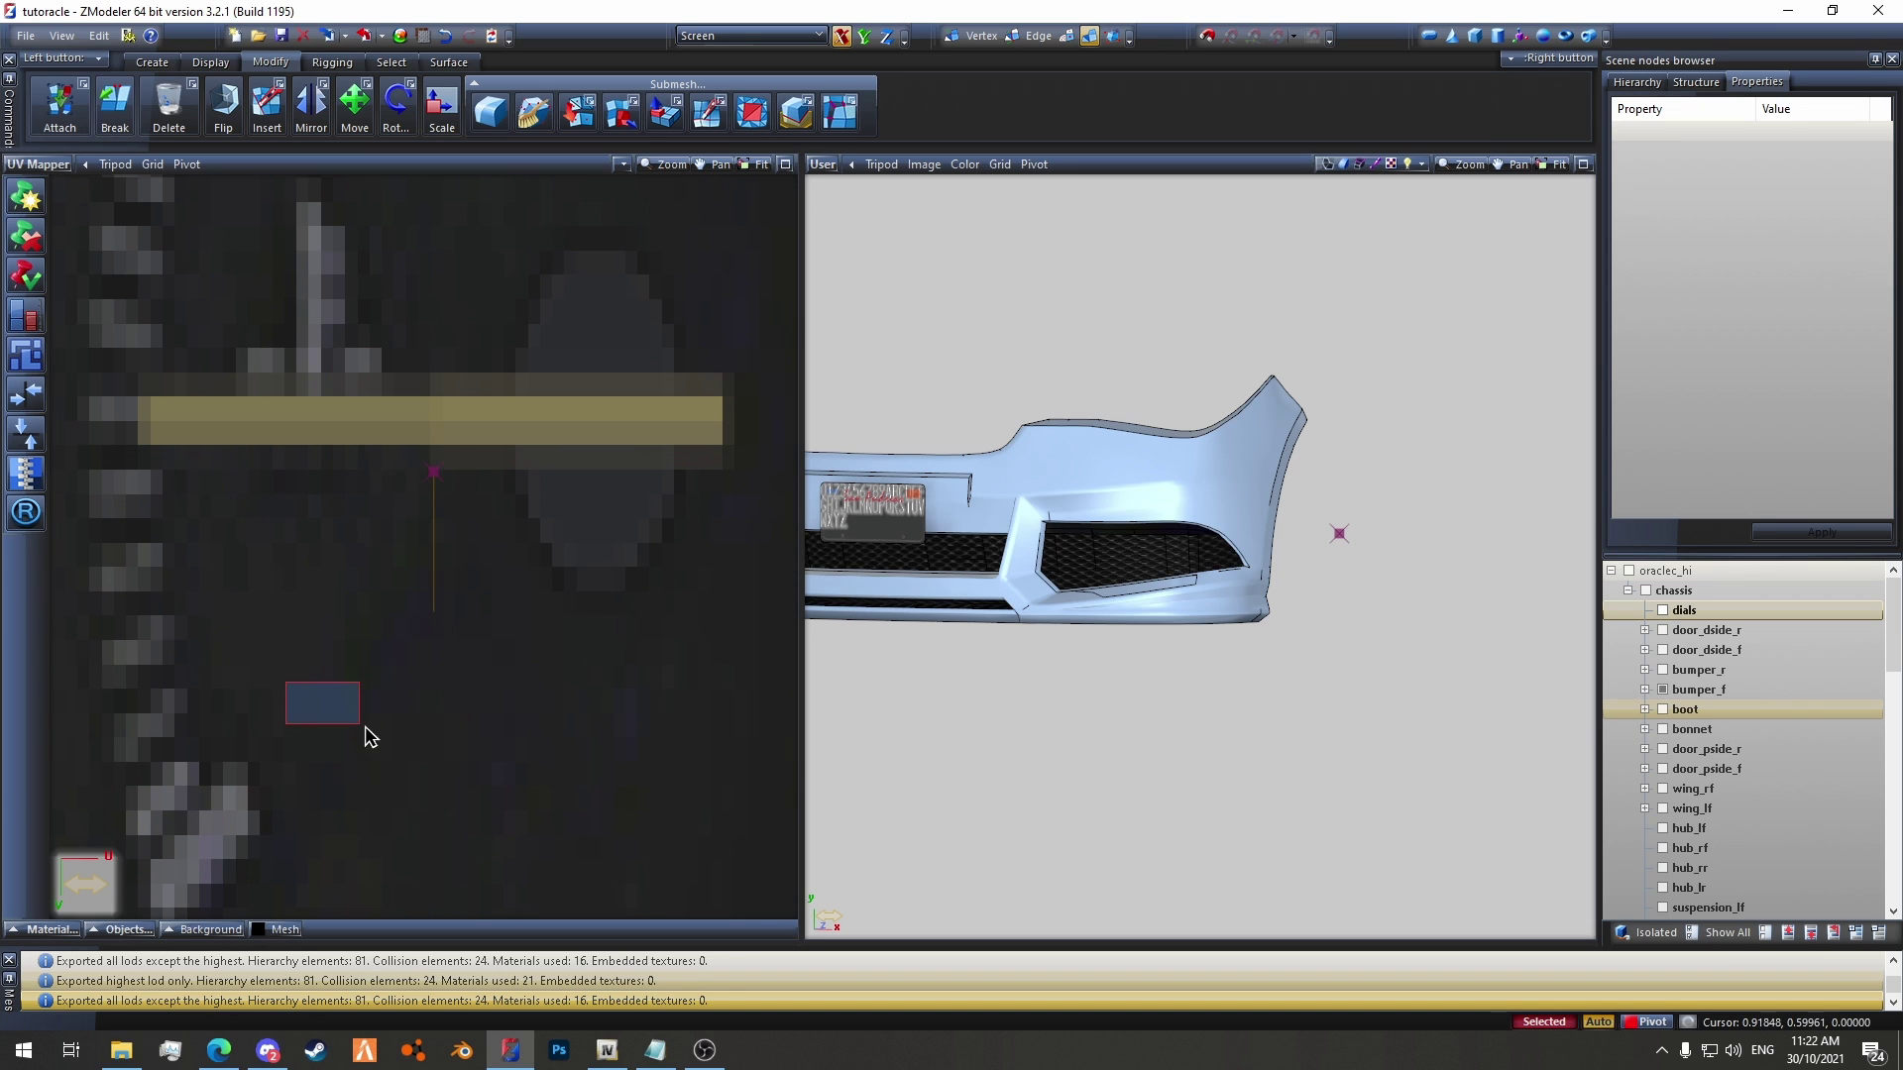
left_click_drag(460, 685, 228, 654)
scroll(426, 605, "down", 4)
key("ctrl+s")
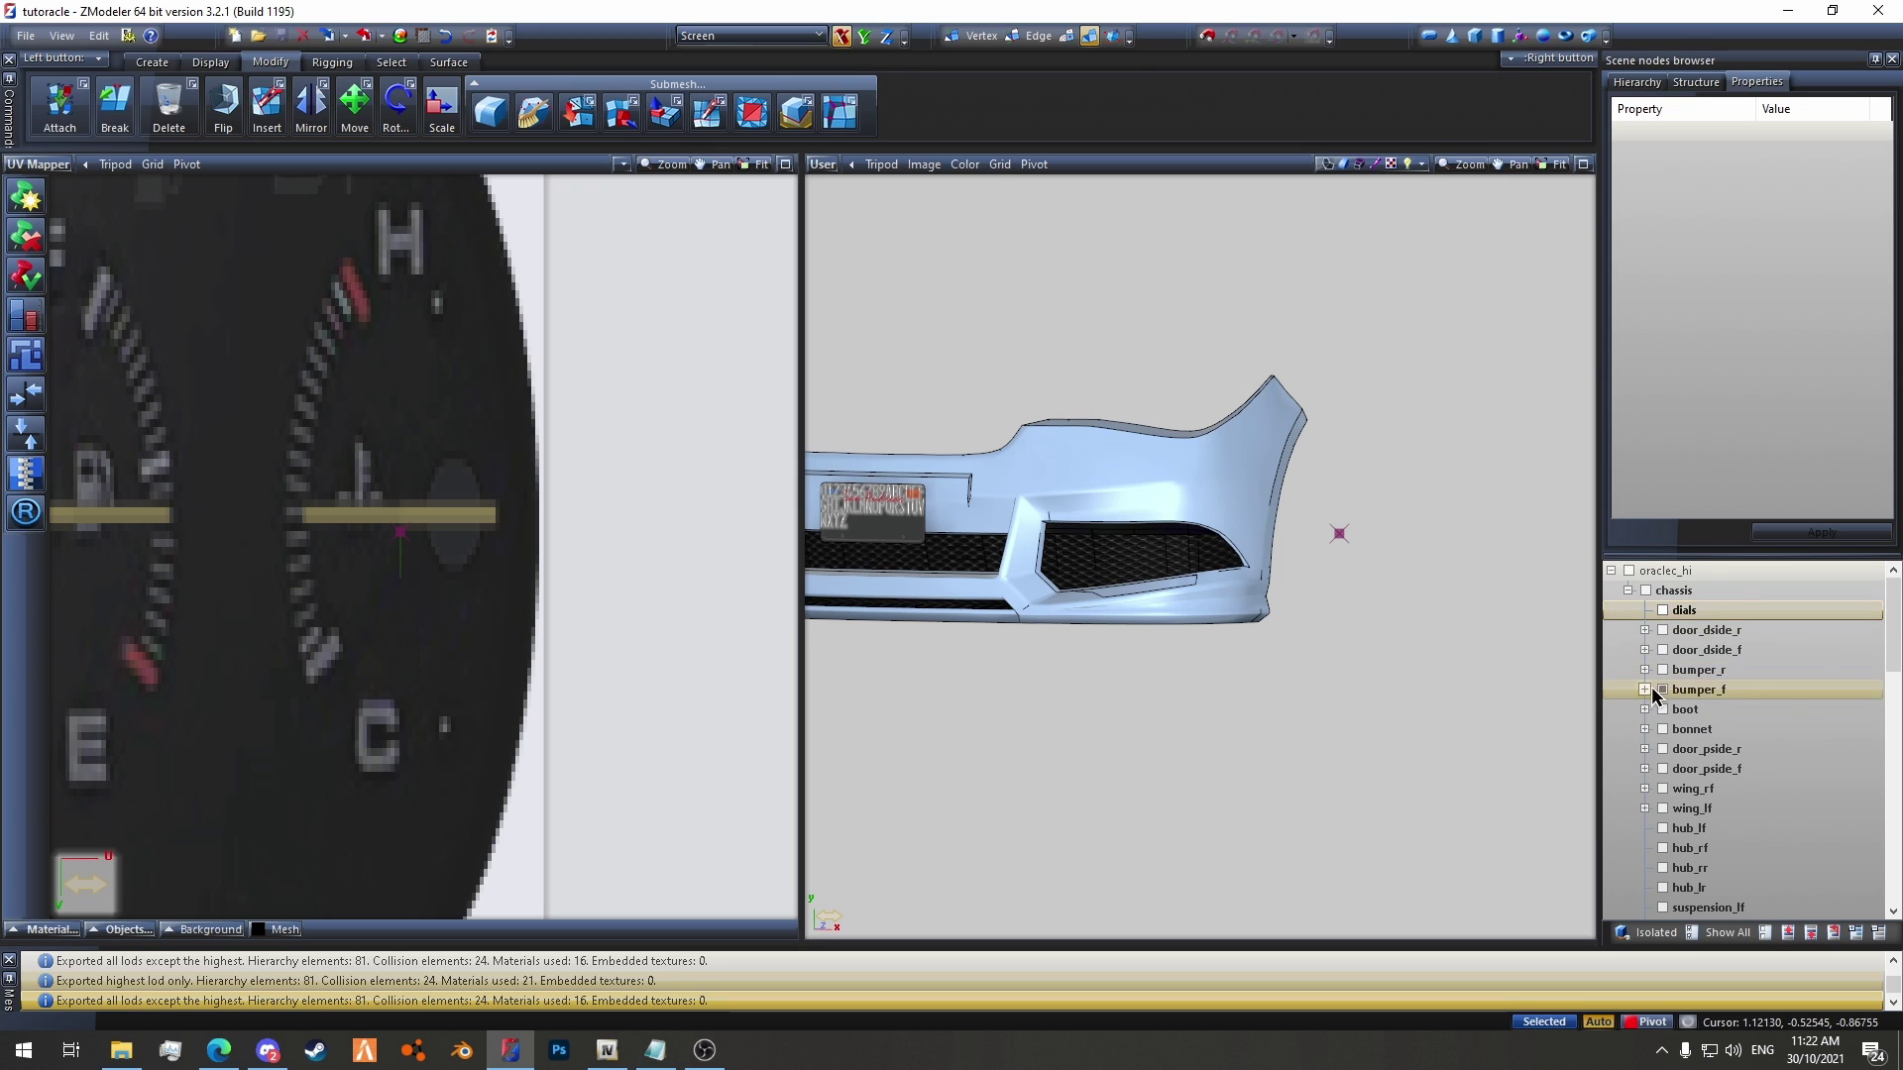
Step: Duplicate the detached bumper_f light strip at the end of the chassis hierarchy and select the copy
scroll(1756, 697, "down", 5)
scroll(1756, 733, "down", 6)
left_click(1697, 868)
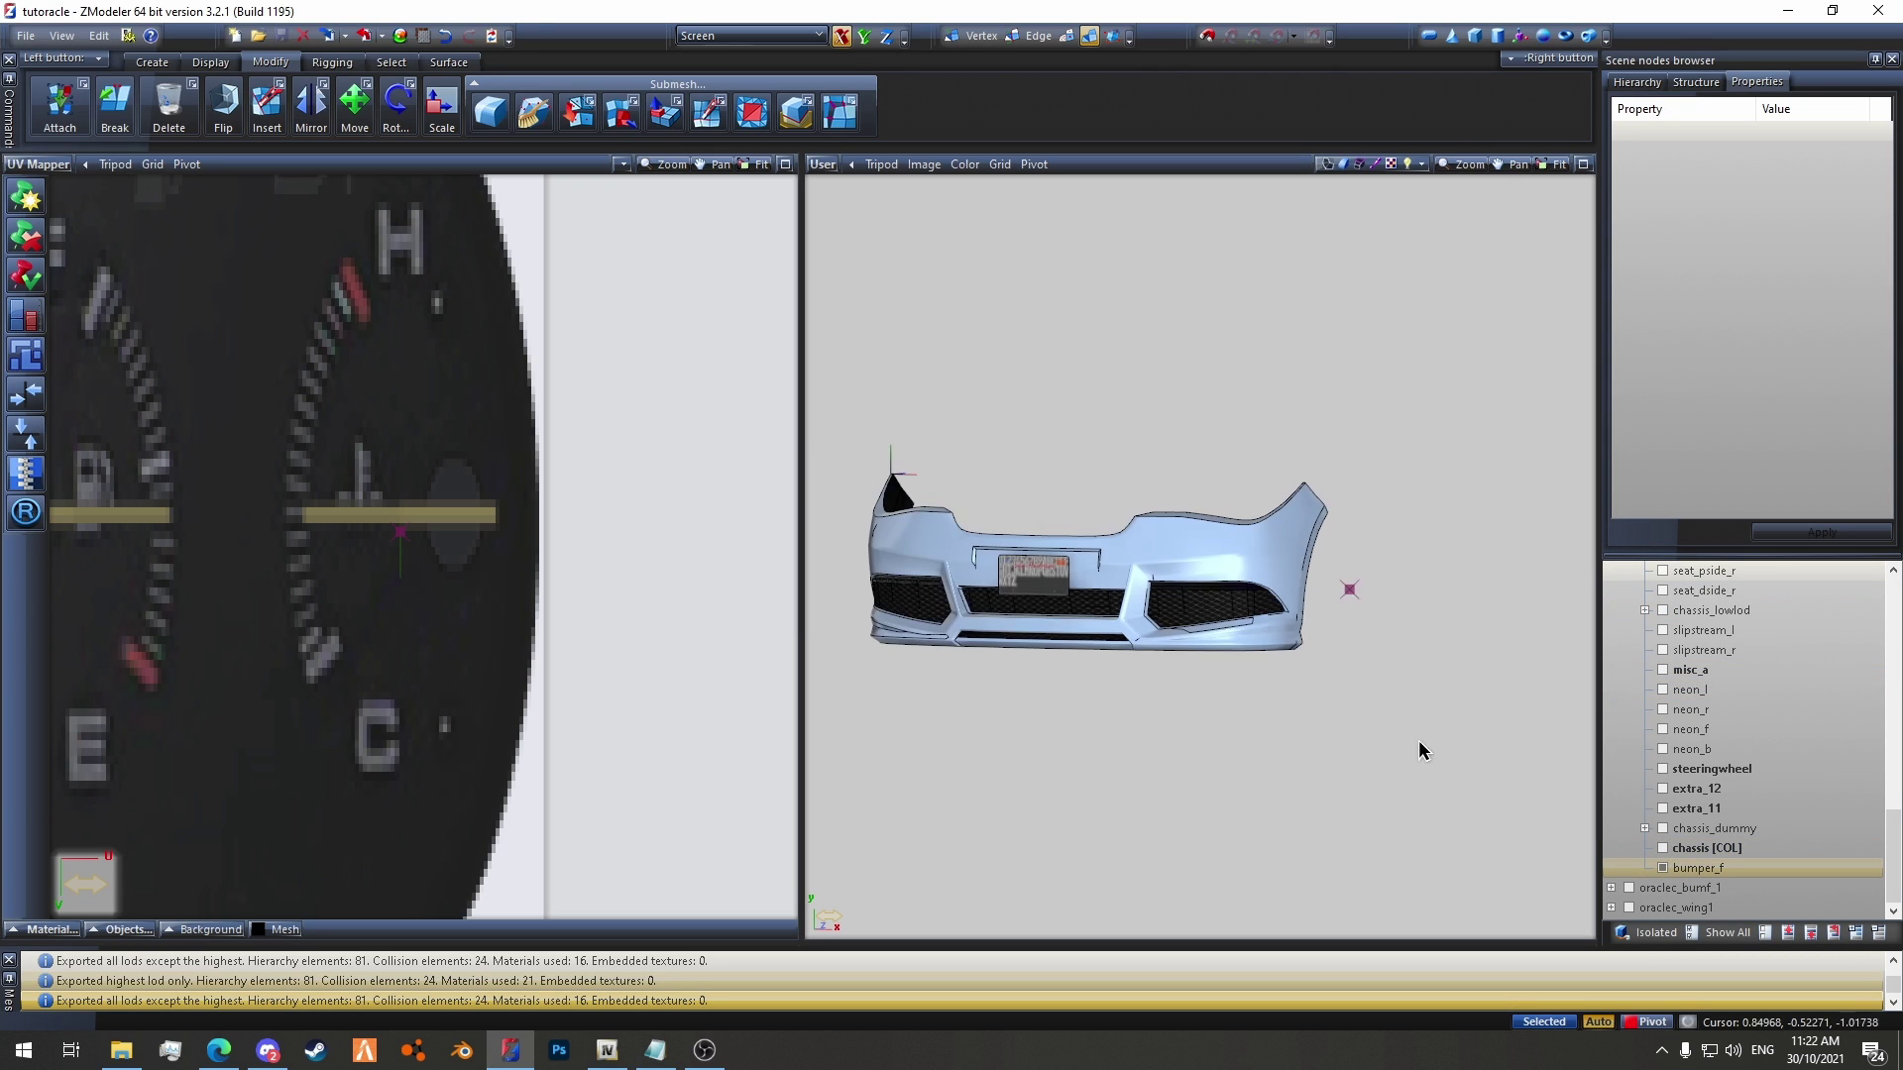
left_click(1033, 165)
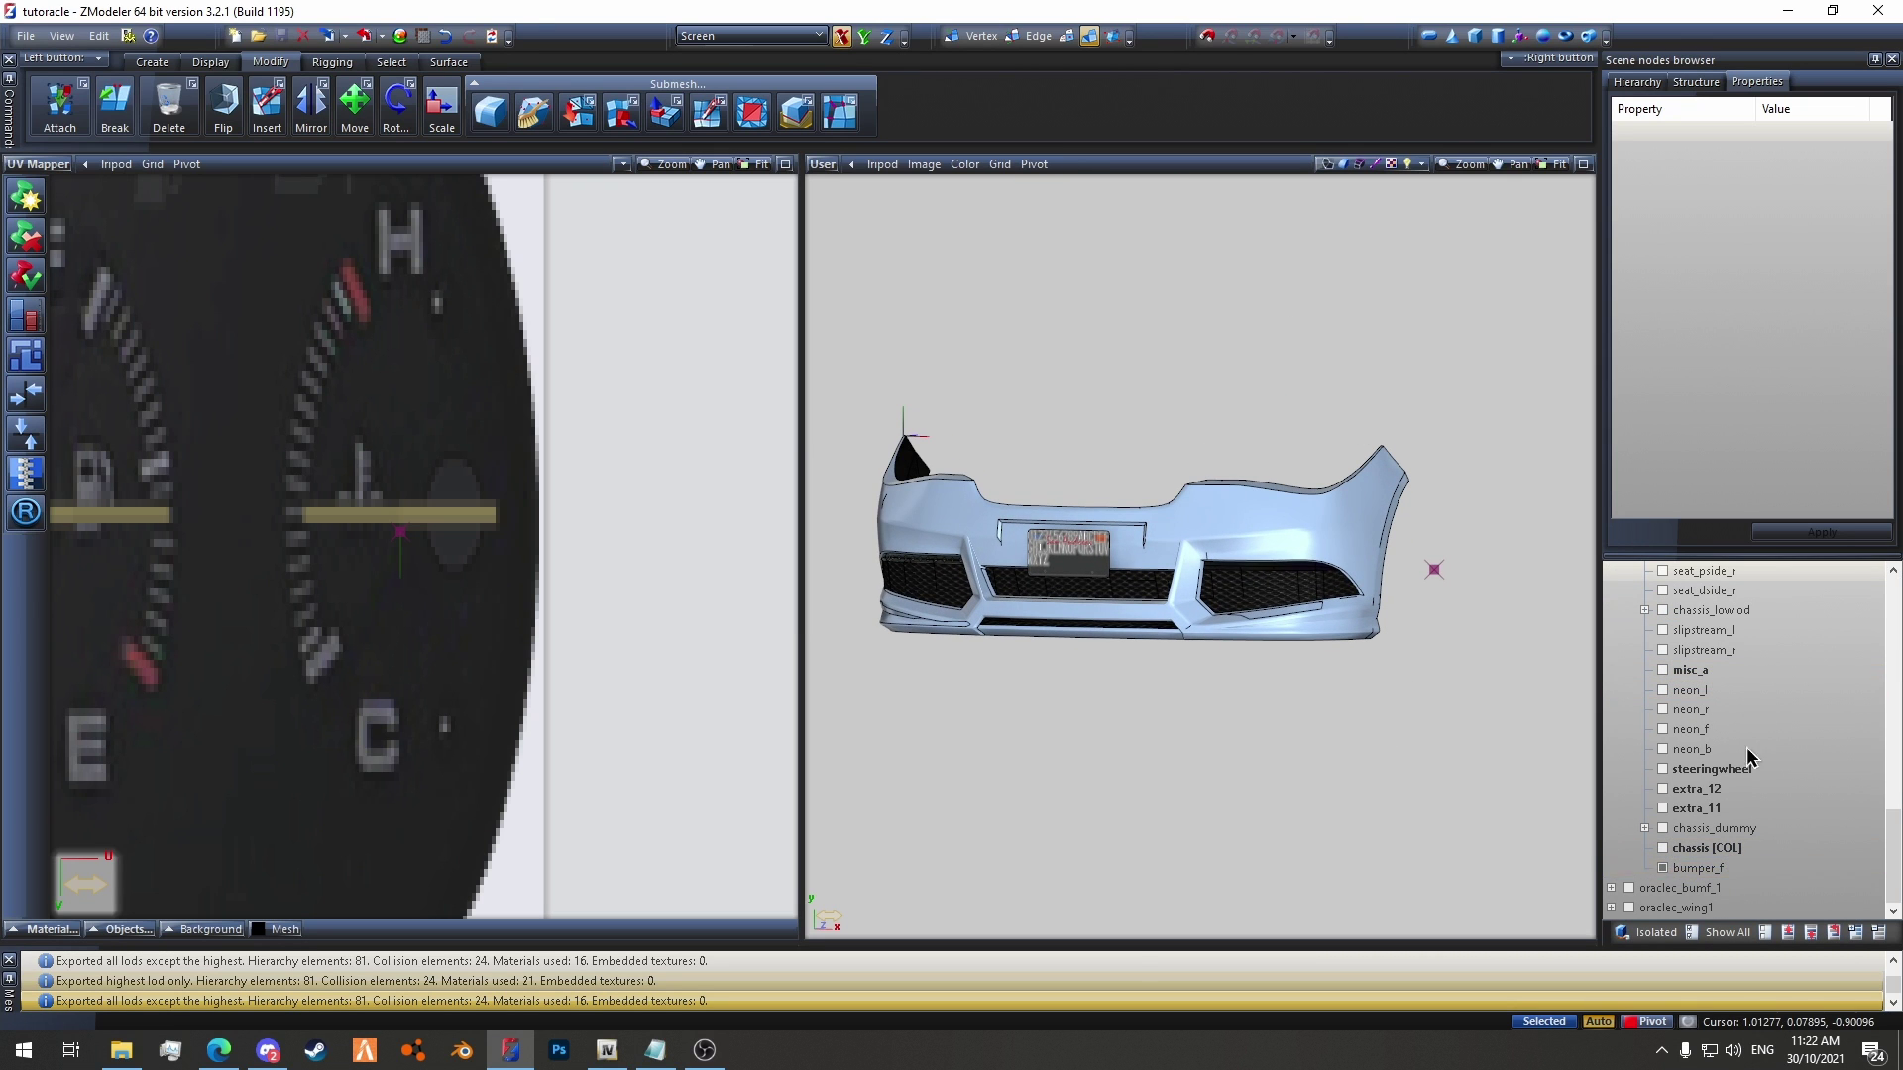
right_click(1697, 871)
right_click(1698, 869)
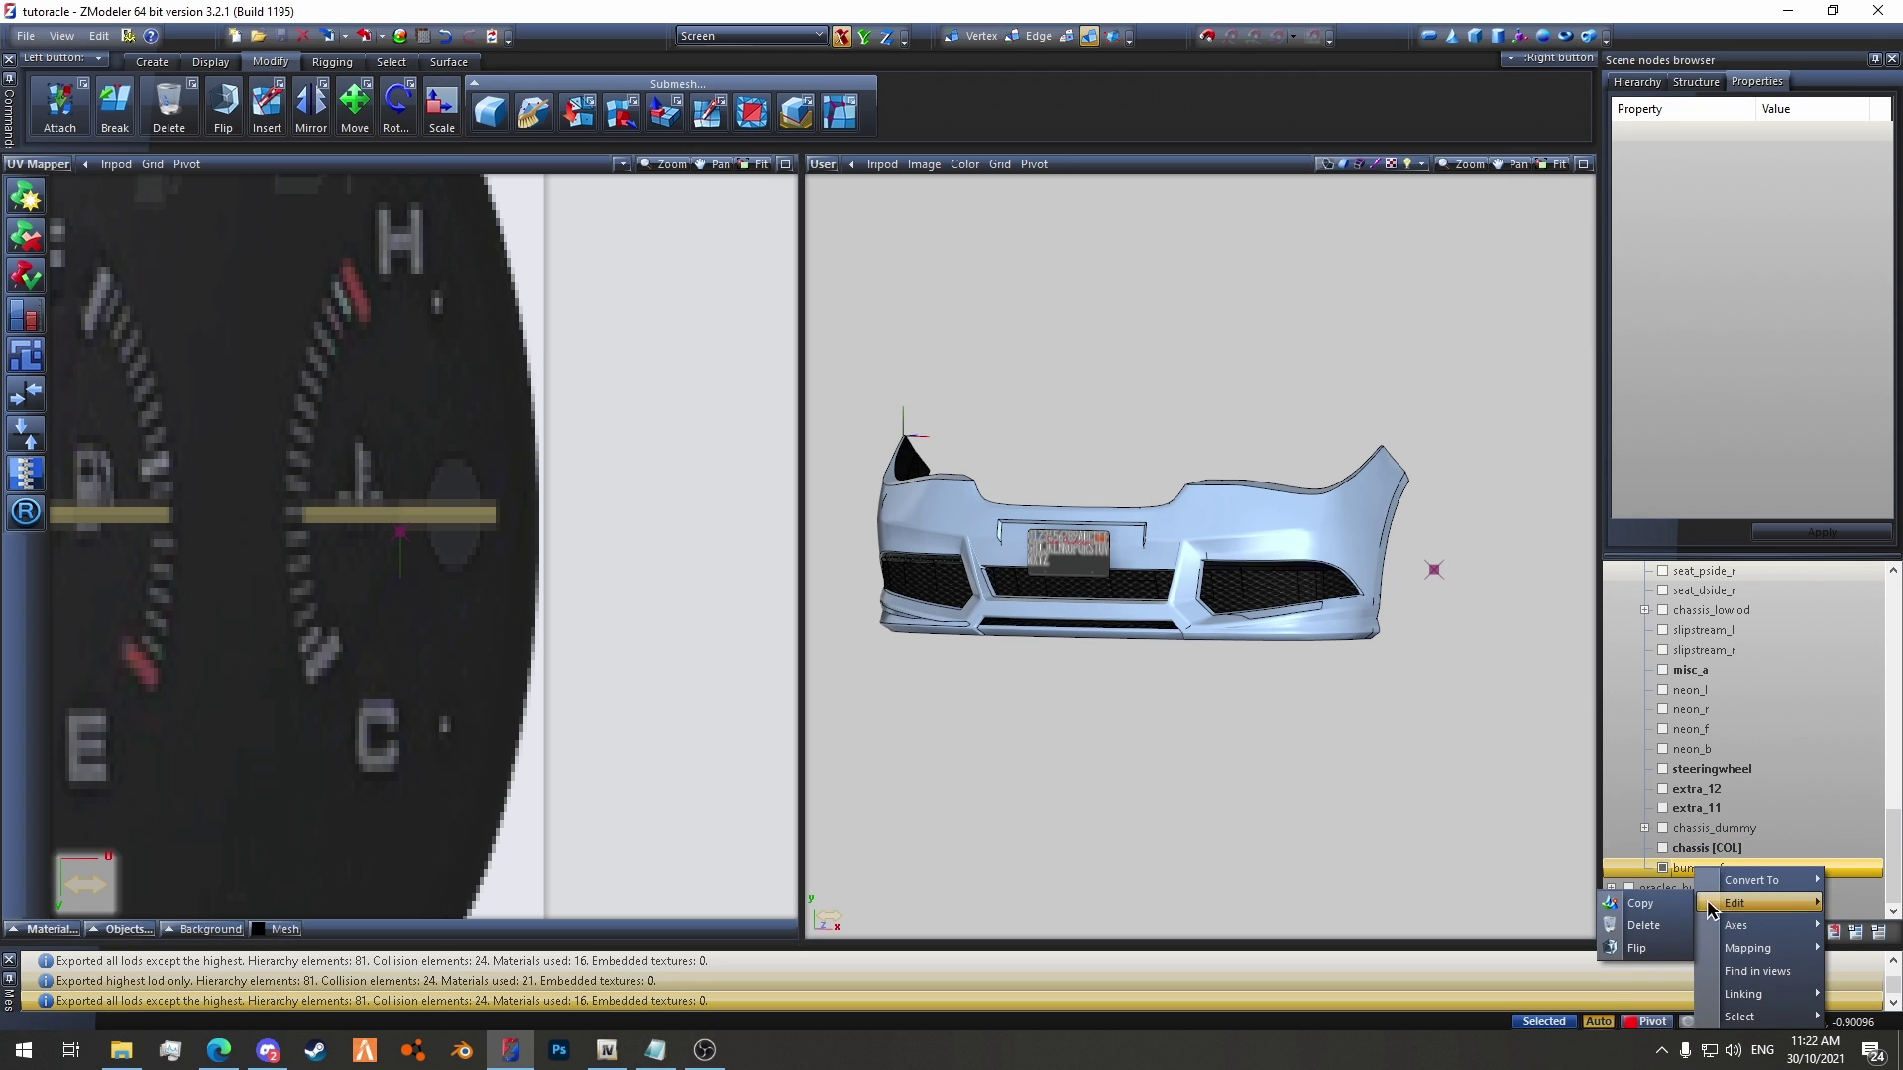
left_click(1683, 904)
left_click(1685, 889)
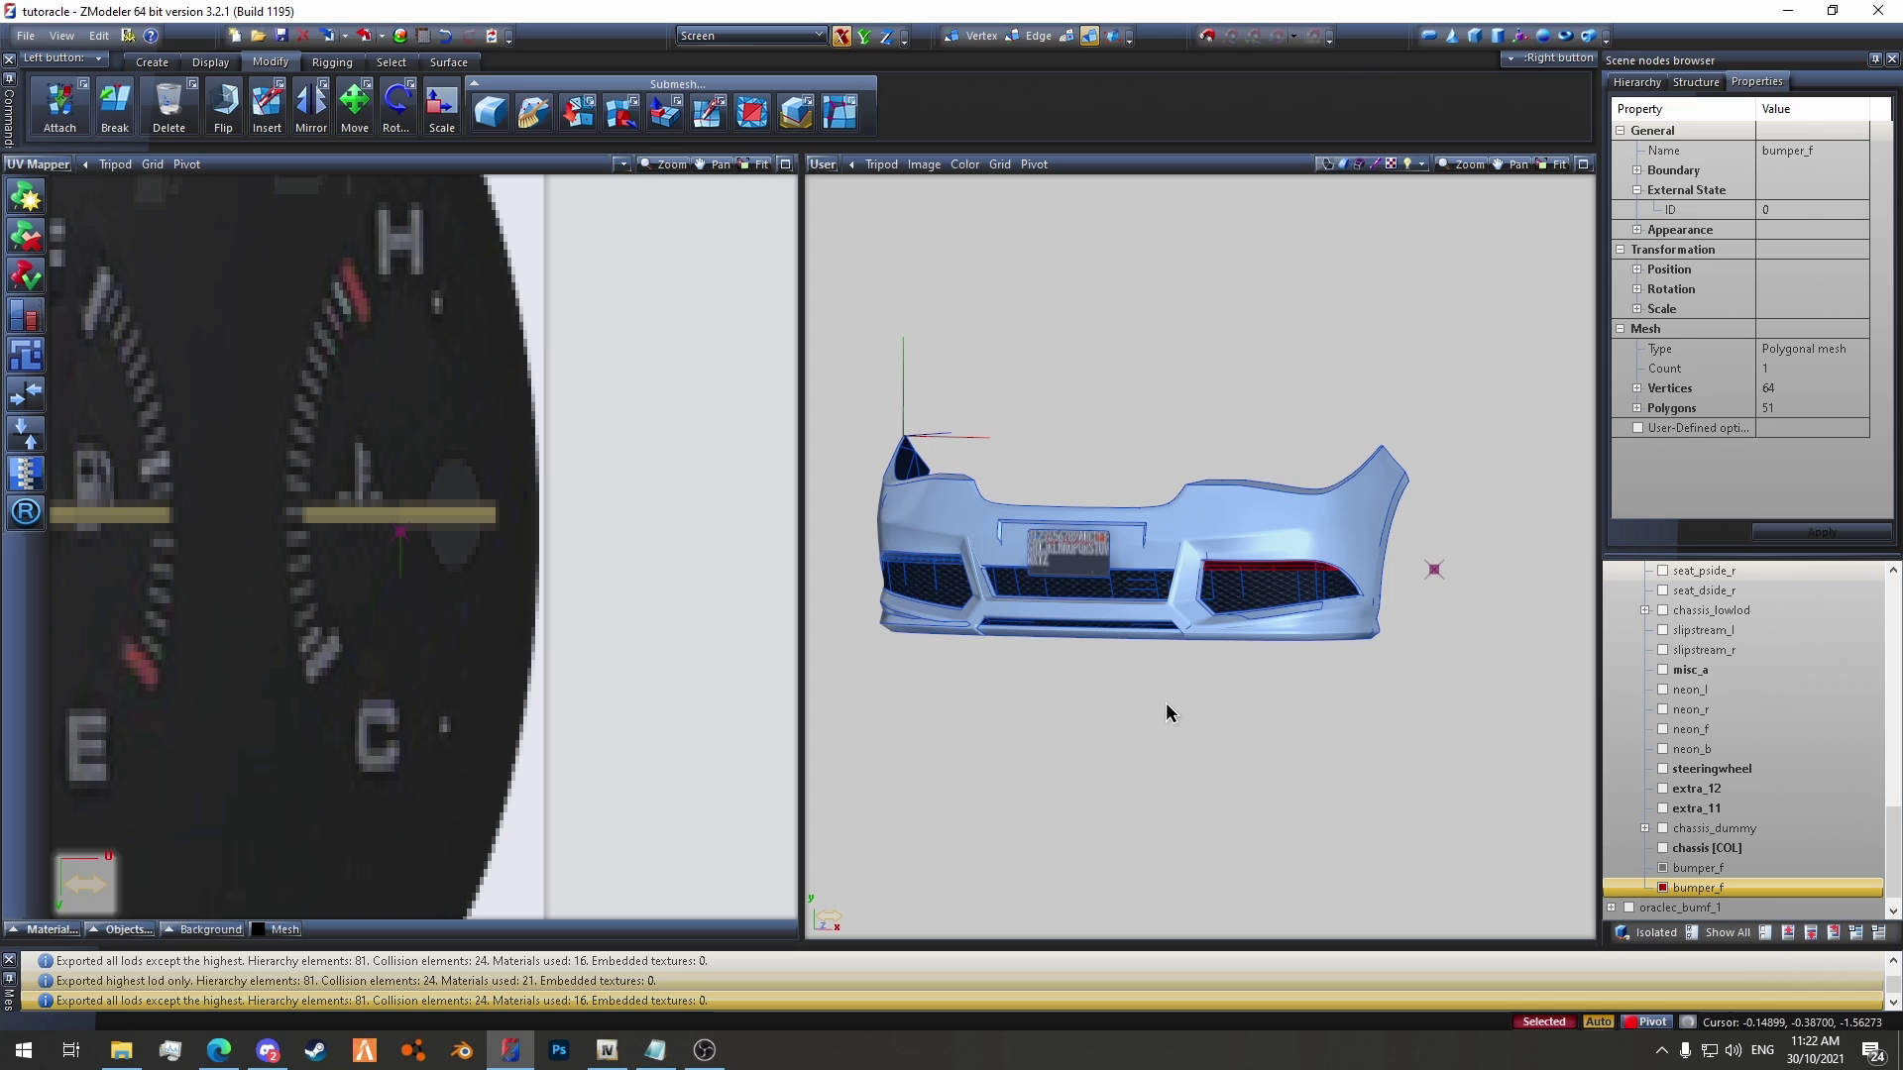
Step: Mirror the copied light strip across the Local X axis onto the opposite side of the front bumper
left_click(311, 104)
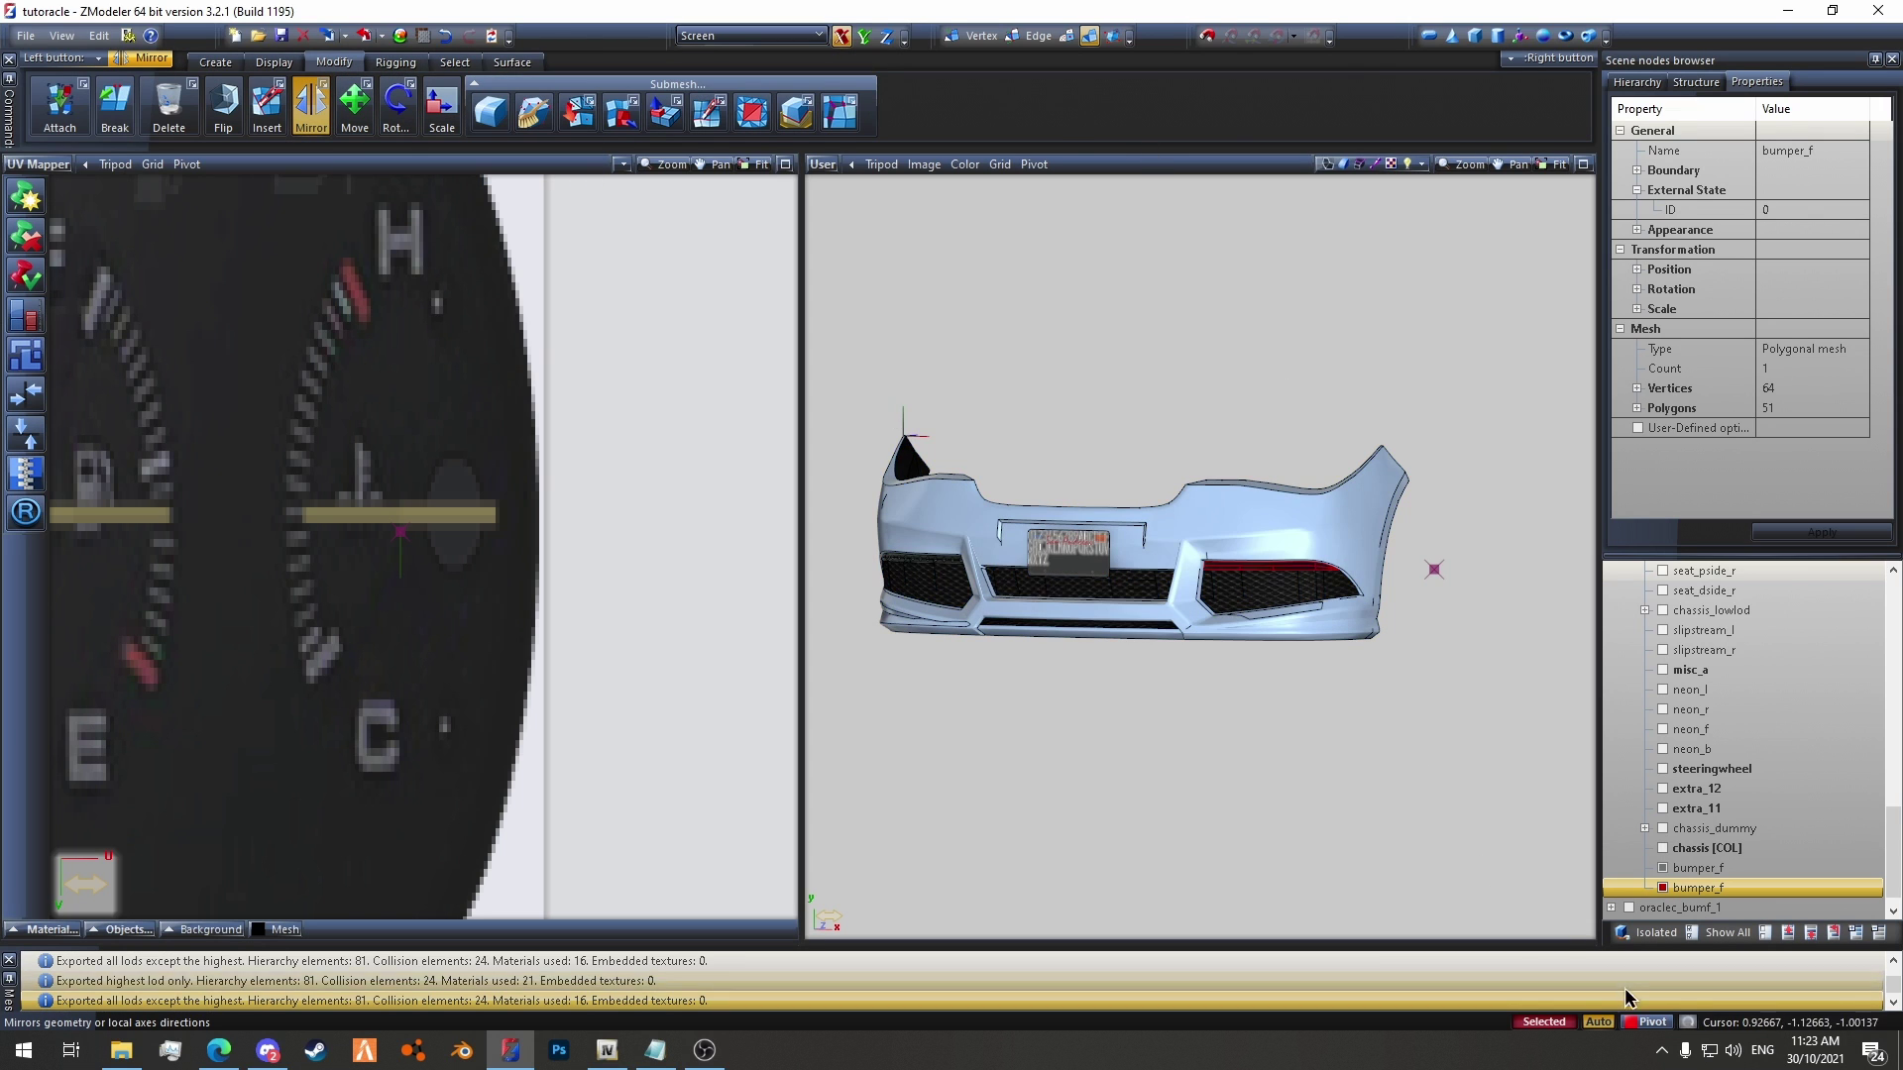
left_click(750, 35)
left_click(717, 67)
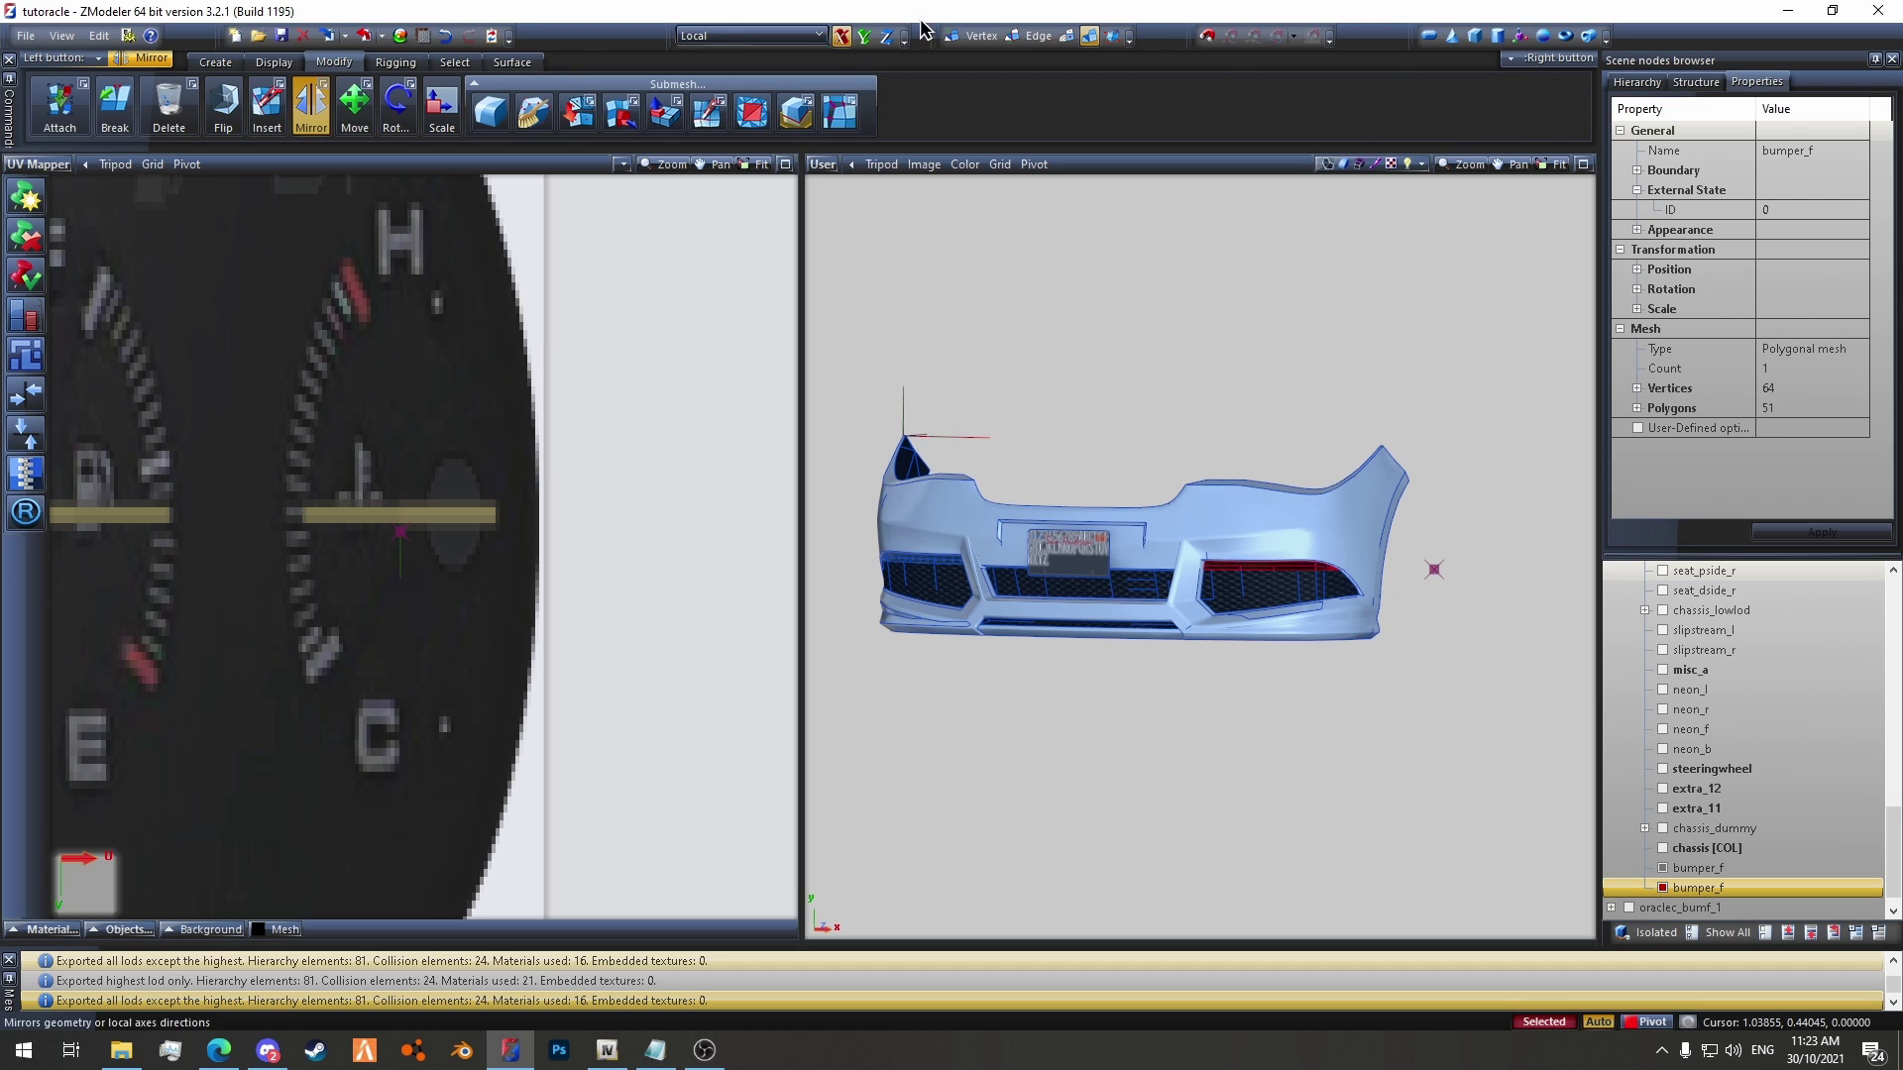
left_click(324, 86)
left_click(324, 85)
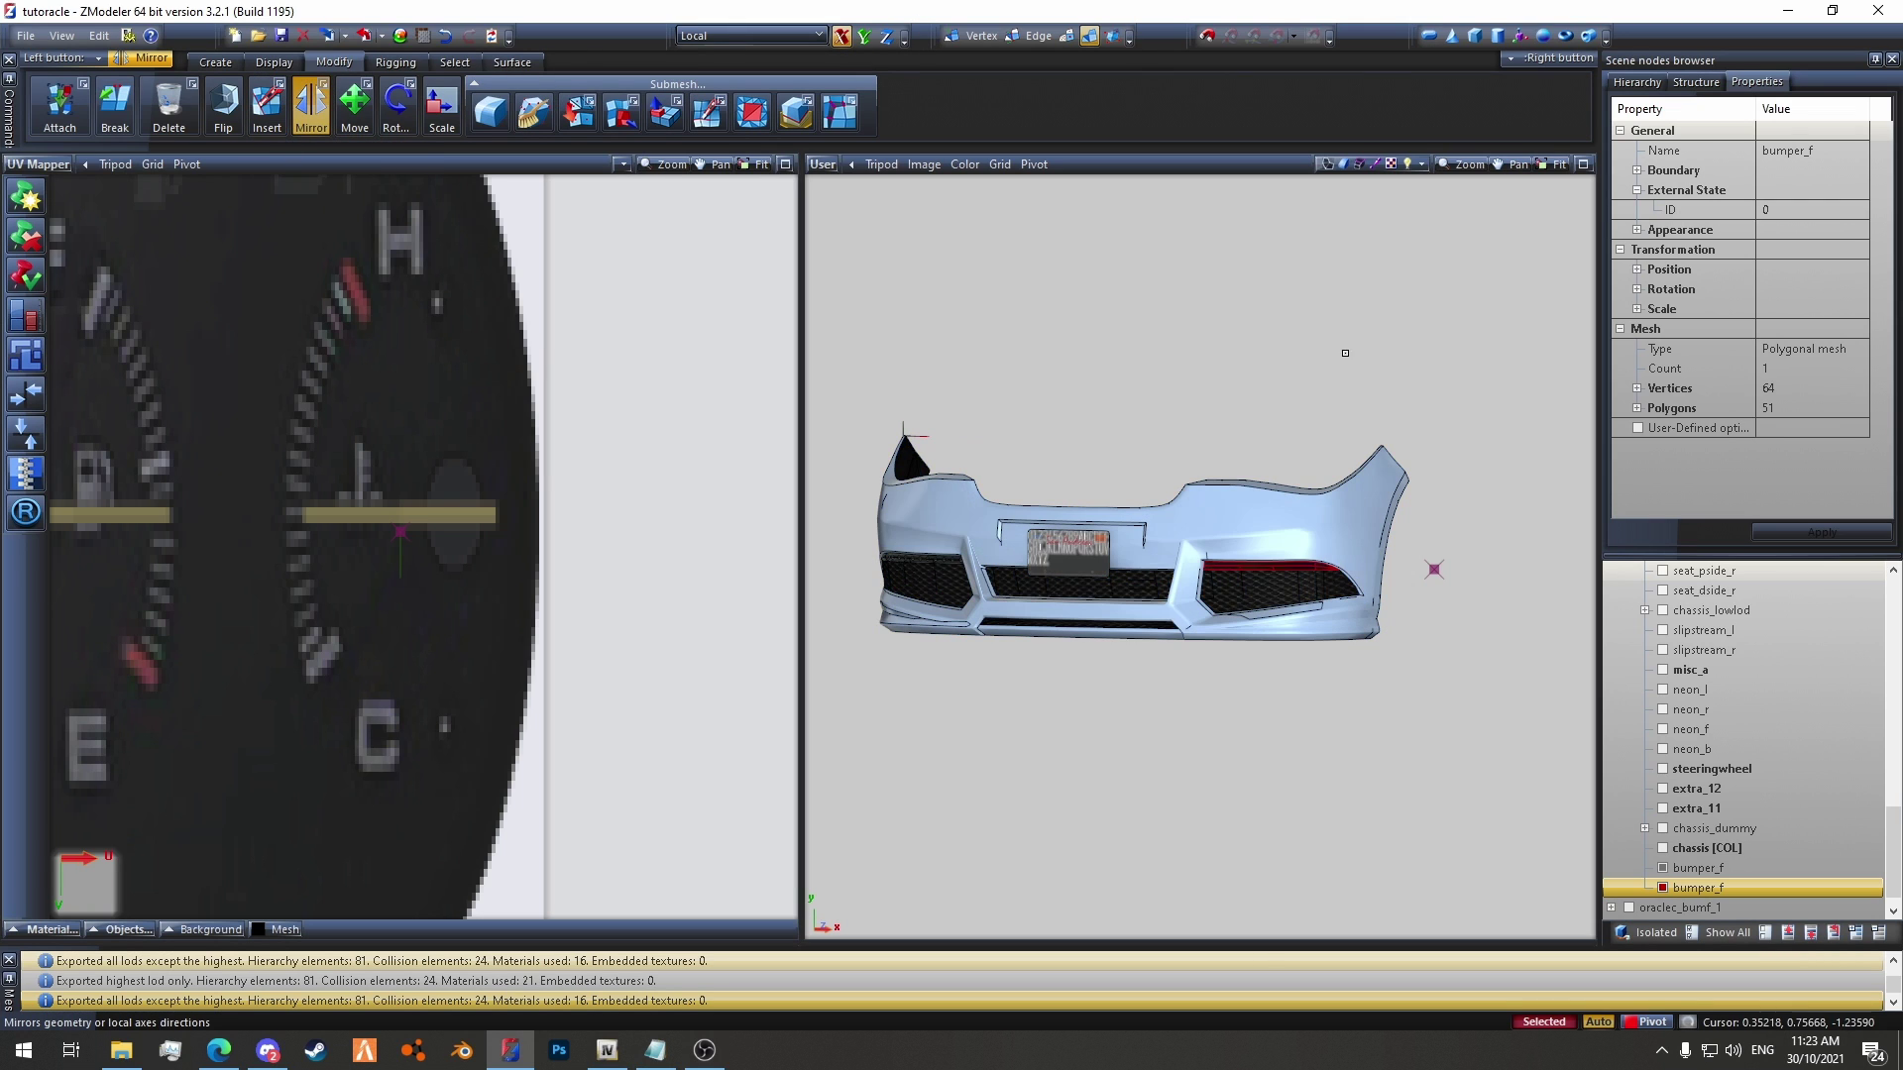
right_click_drag(1091, 268, 1278, 349)
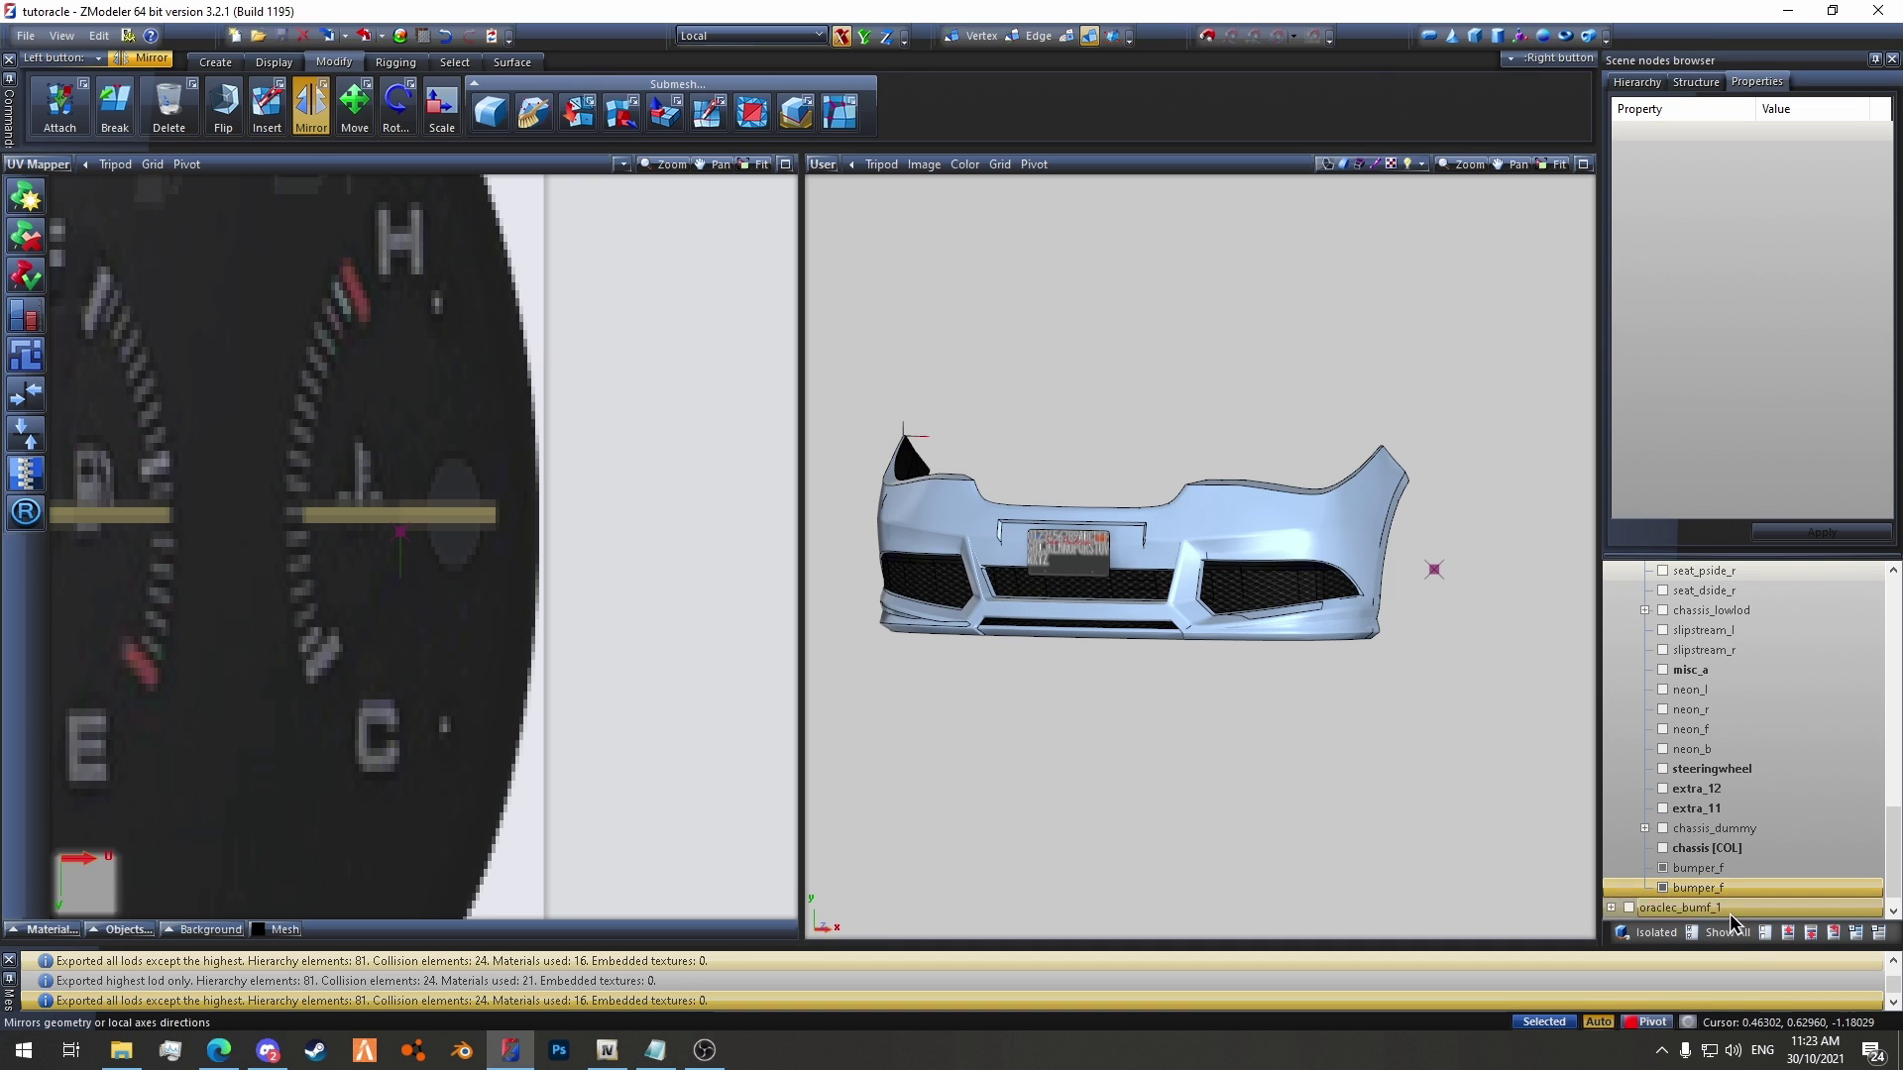
Step: Isolate the two bumper_f light strips and attach them into a single mesh
left_click(1663, 869)
left_click(1663, 868)
left_click(1663, 890)
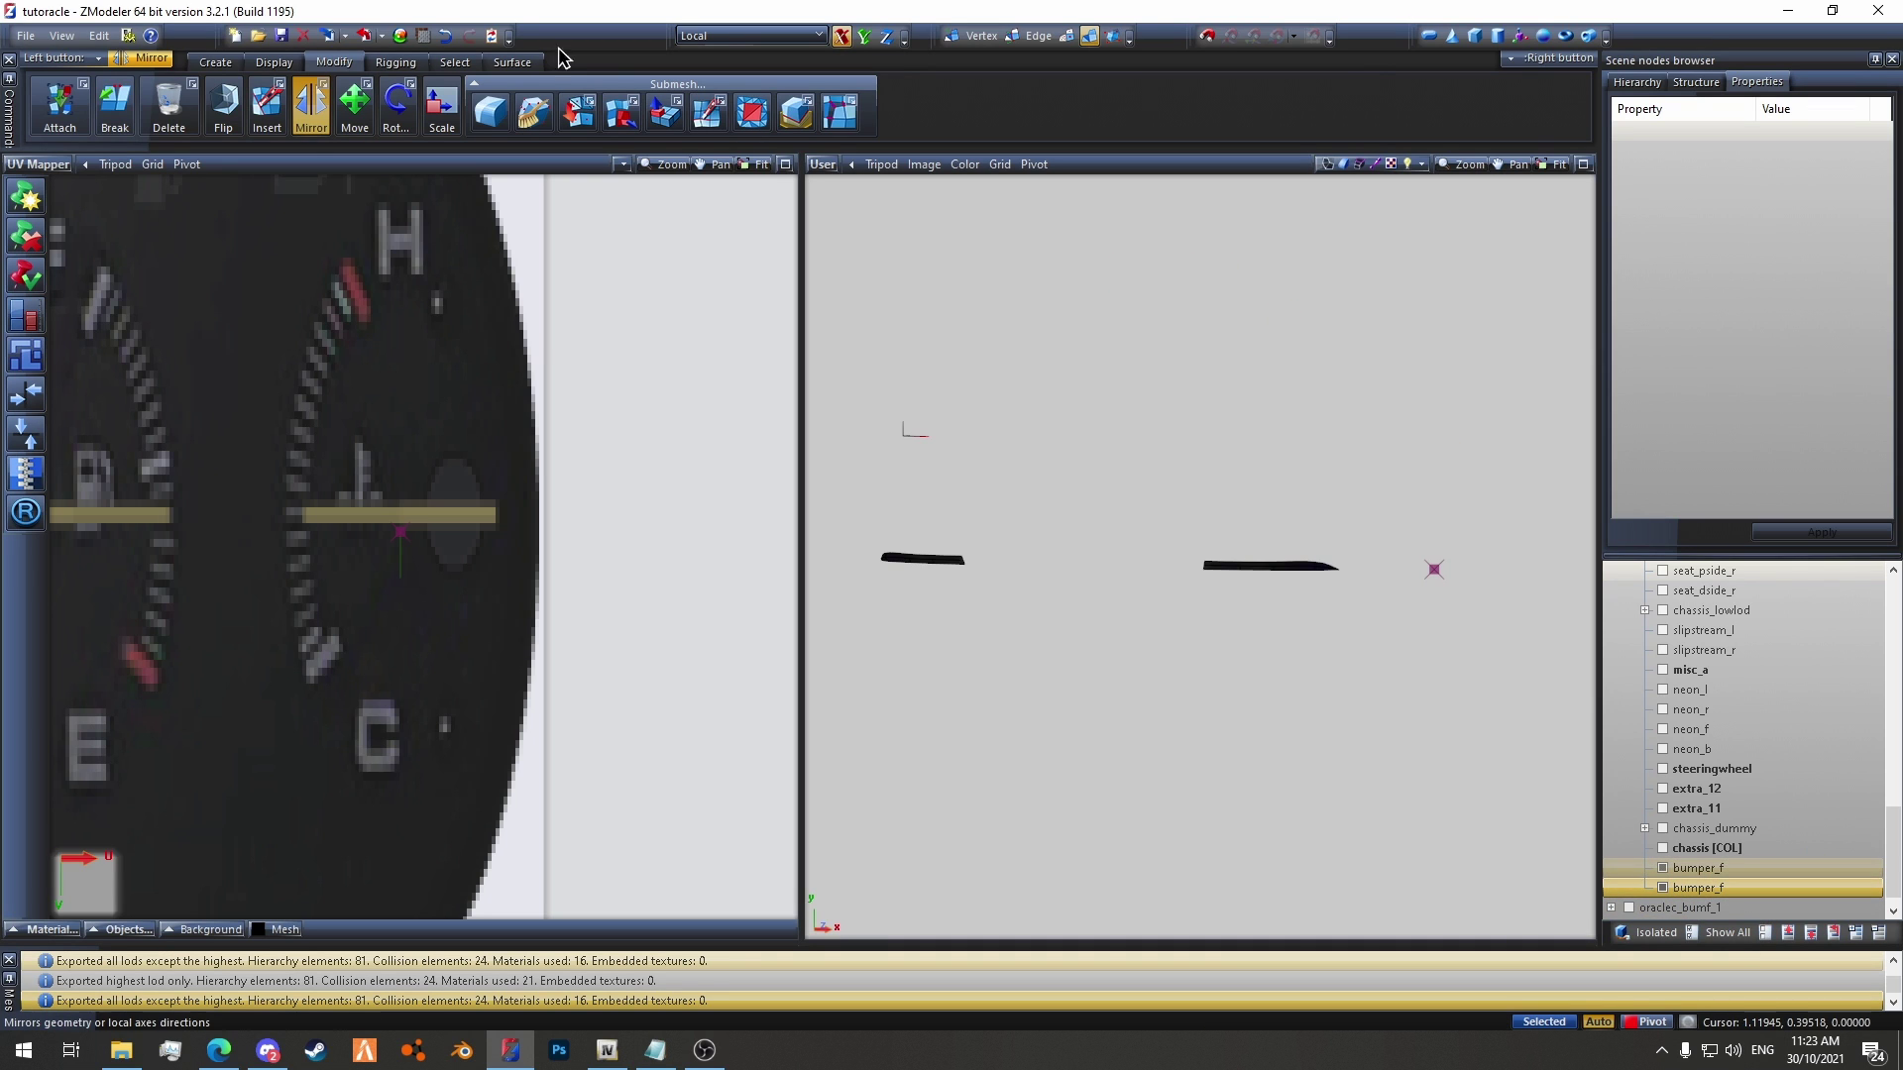
left_click(66, 105)
scroll(1055, 572, "up", 1)
left_click(942, 558)
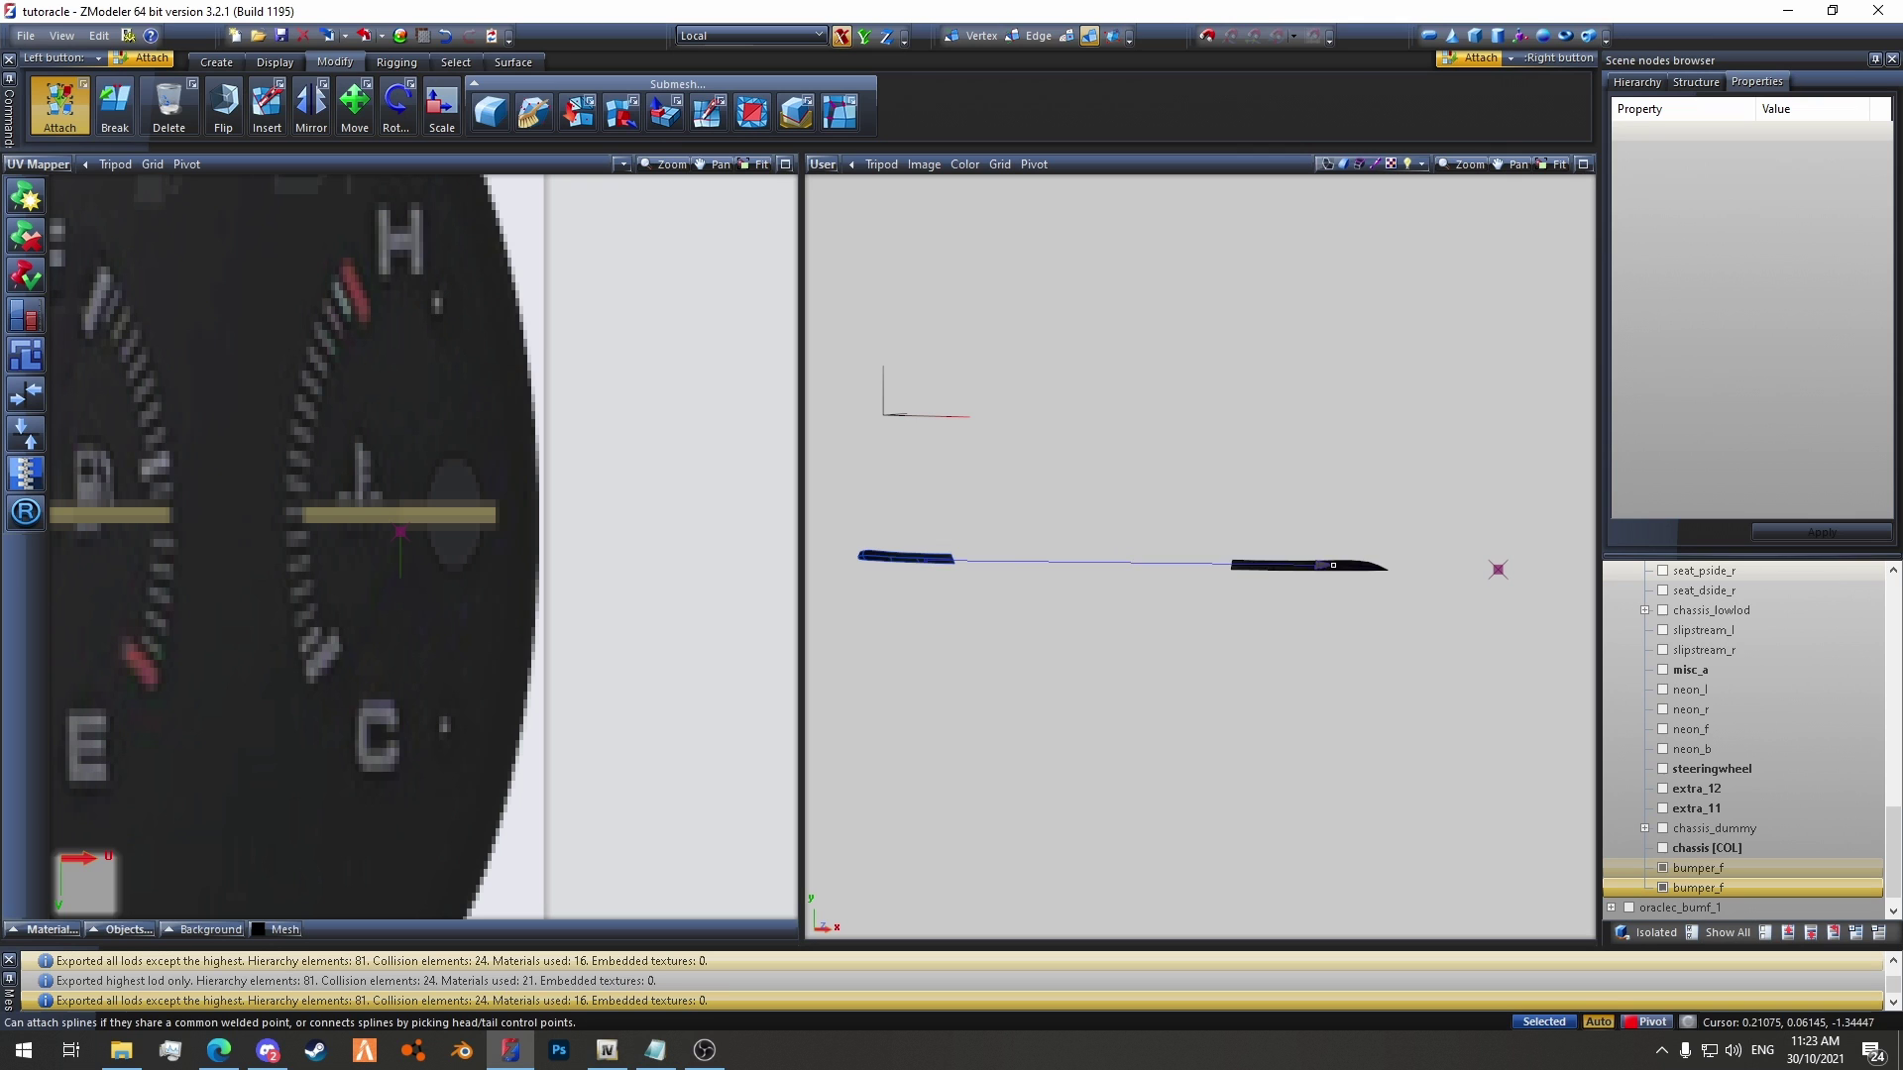
left_click(1308, 565)
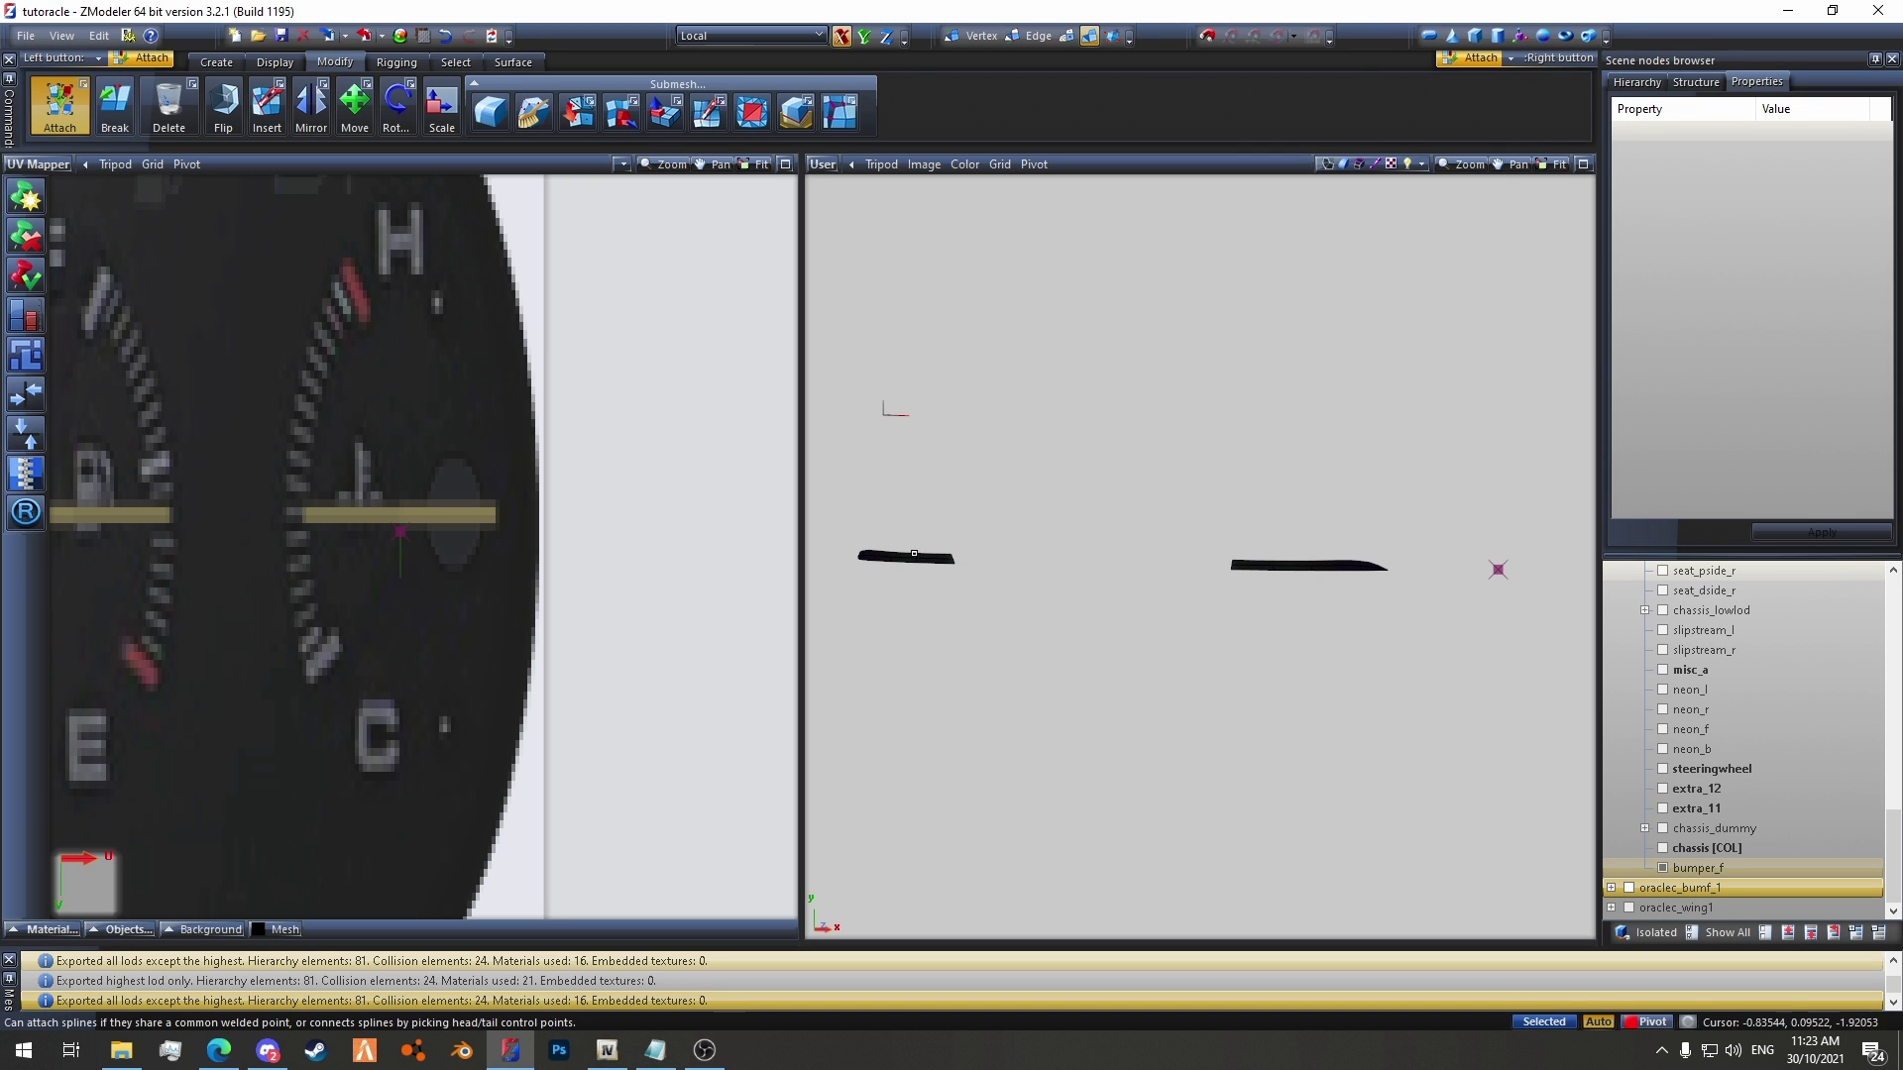
Step: Parent the attached light strip mesh to the chassis's bumper_f node and show that node's structure states
left_click_drag(1697, 868, 1770, 680)
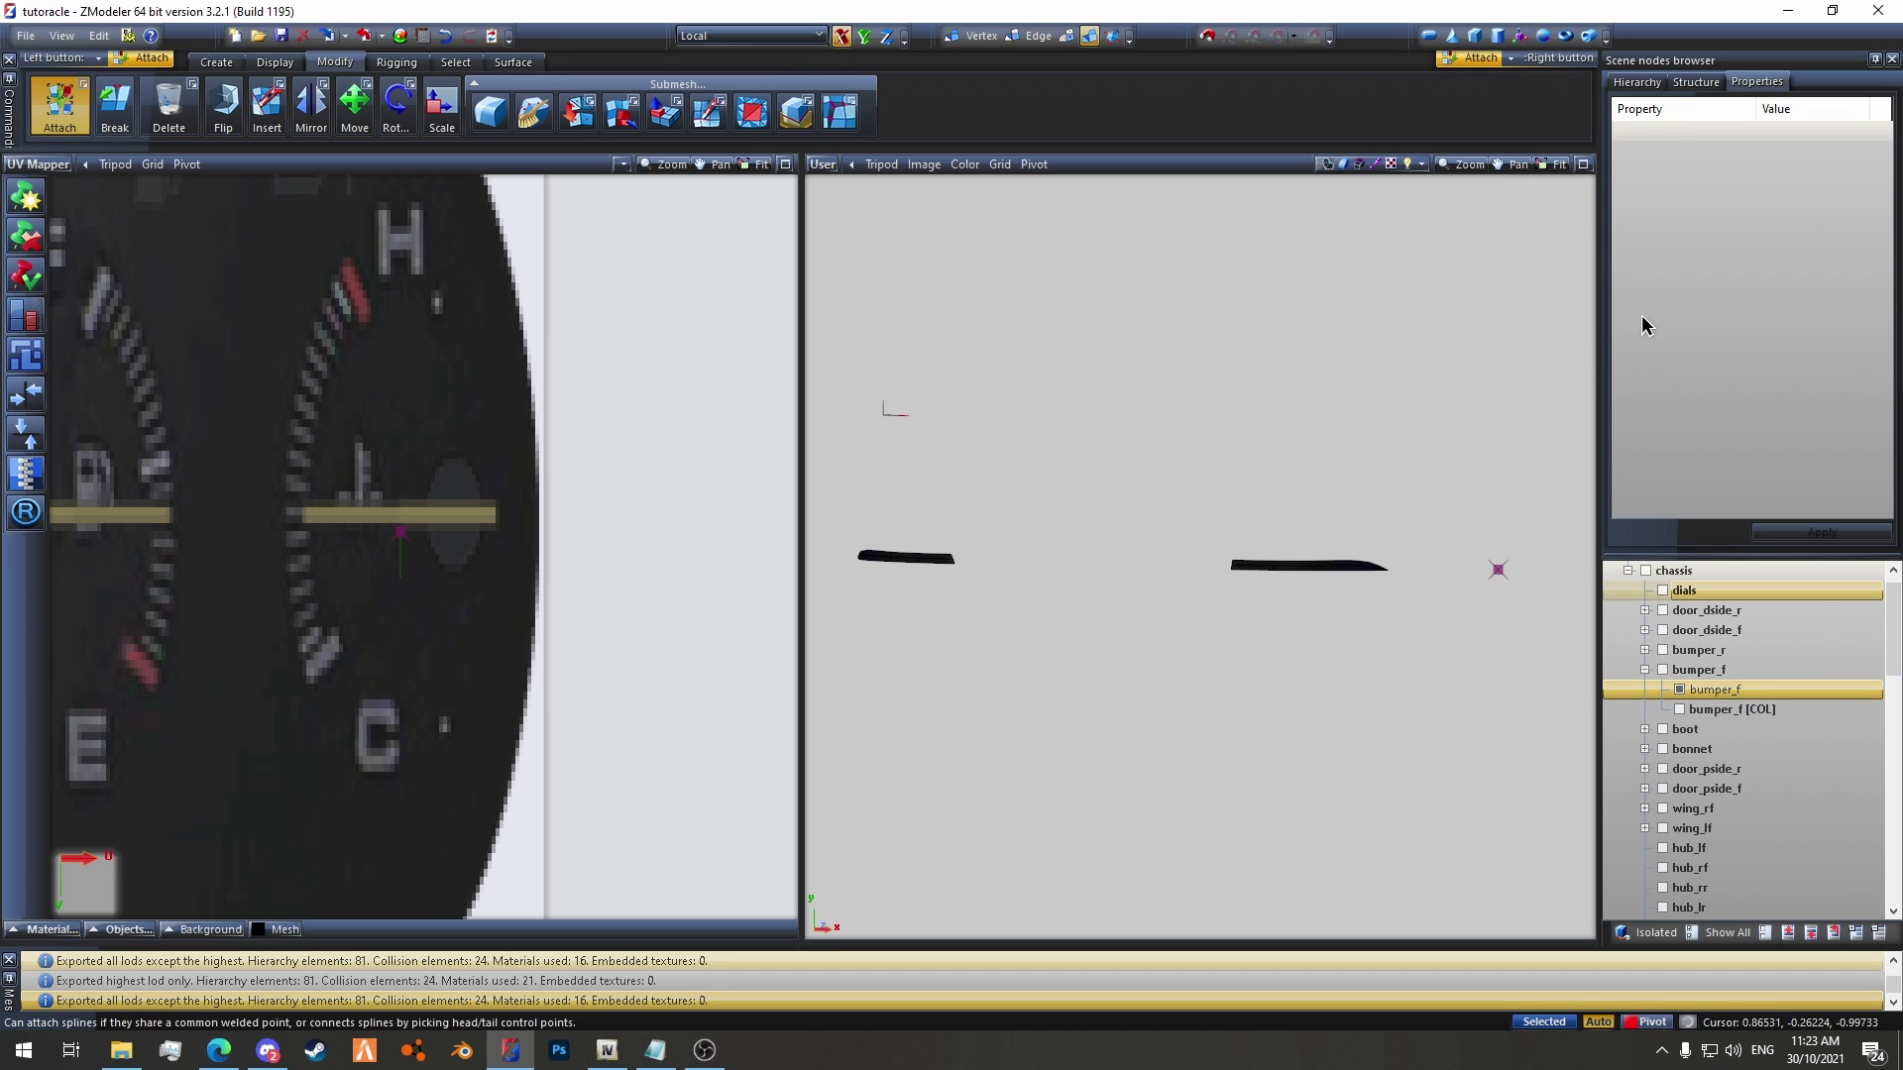
left_click(1696, 82)
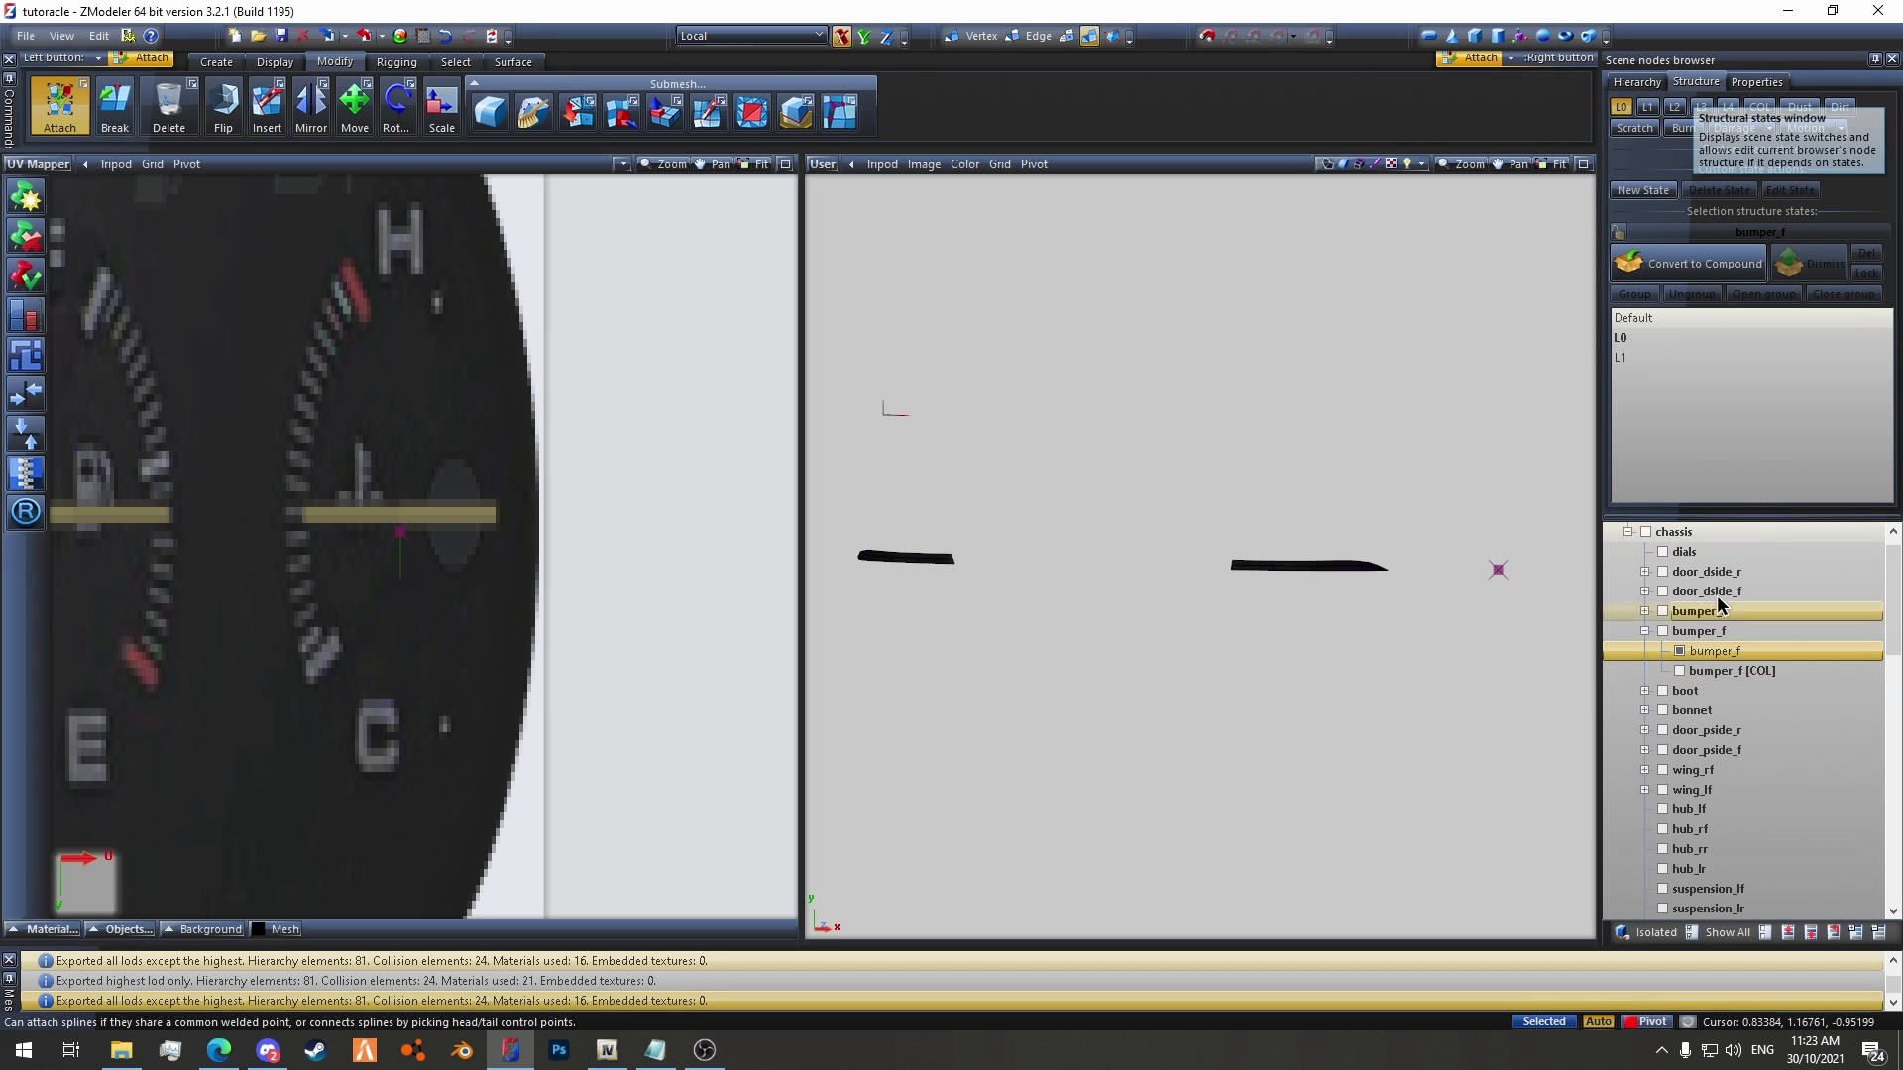
left_click(1697, 631)
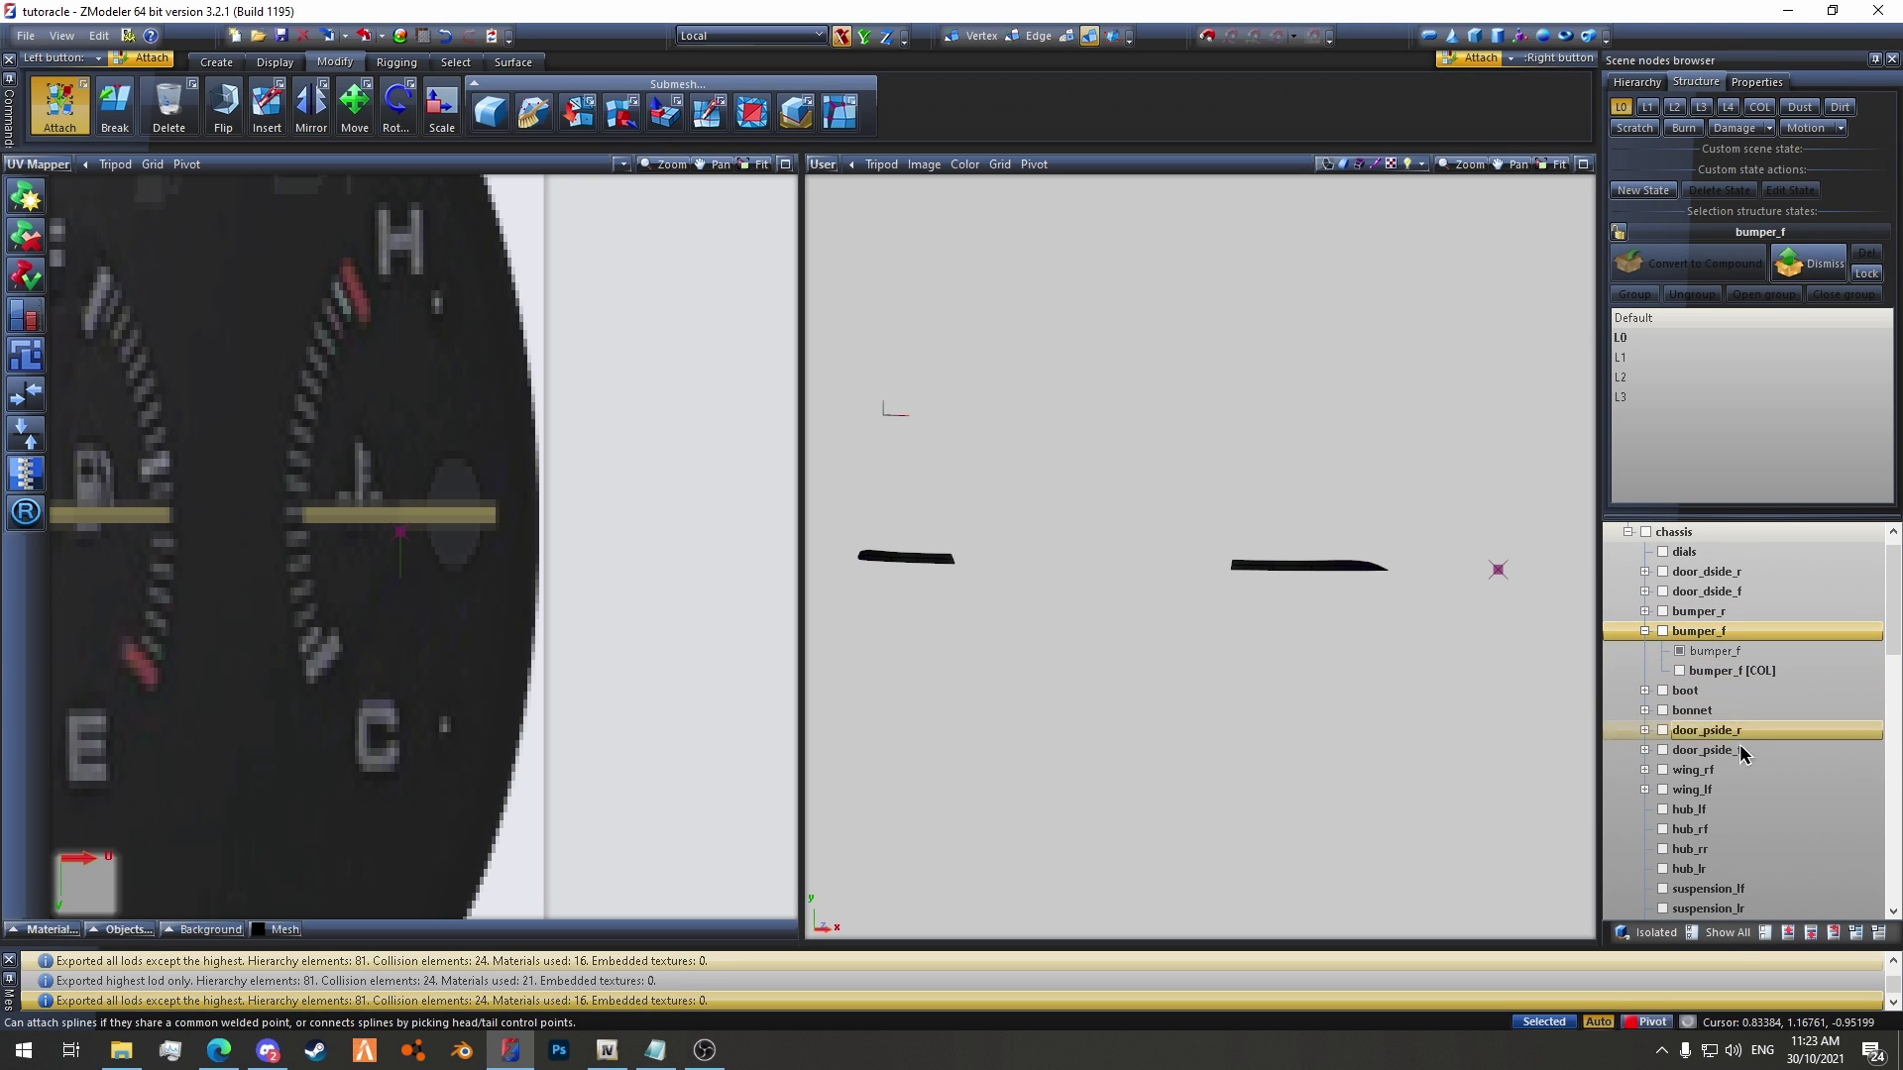
Step: Show only the chassis's original bumper_f and copy it to the end of the chassis hierarchy
left_click(1762, 934)
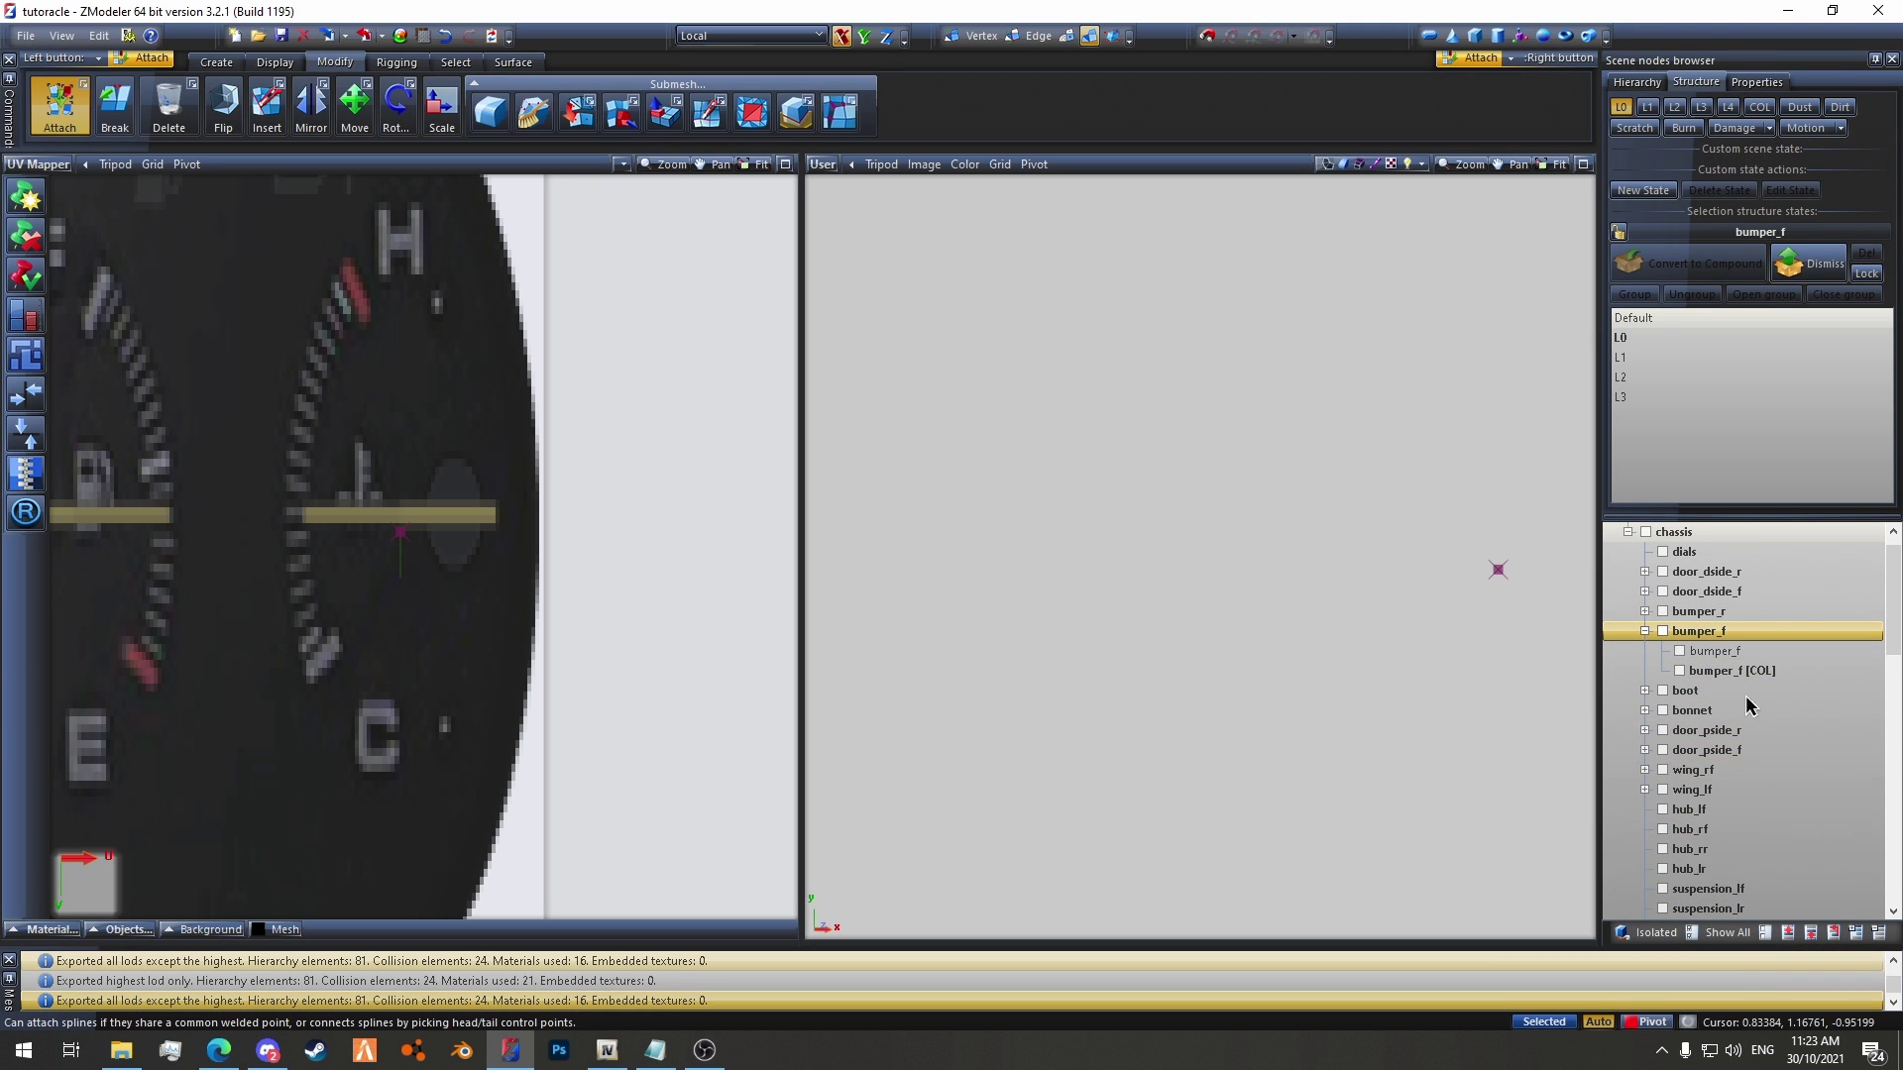
left_click(1660, 631)
right_click(1702, 635)
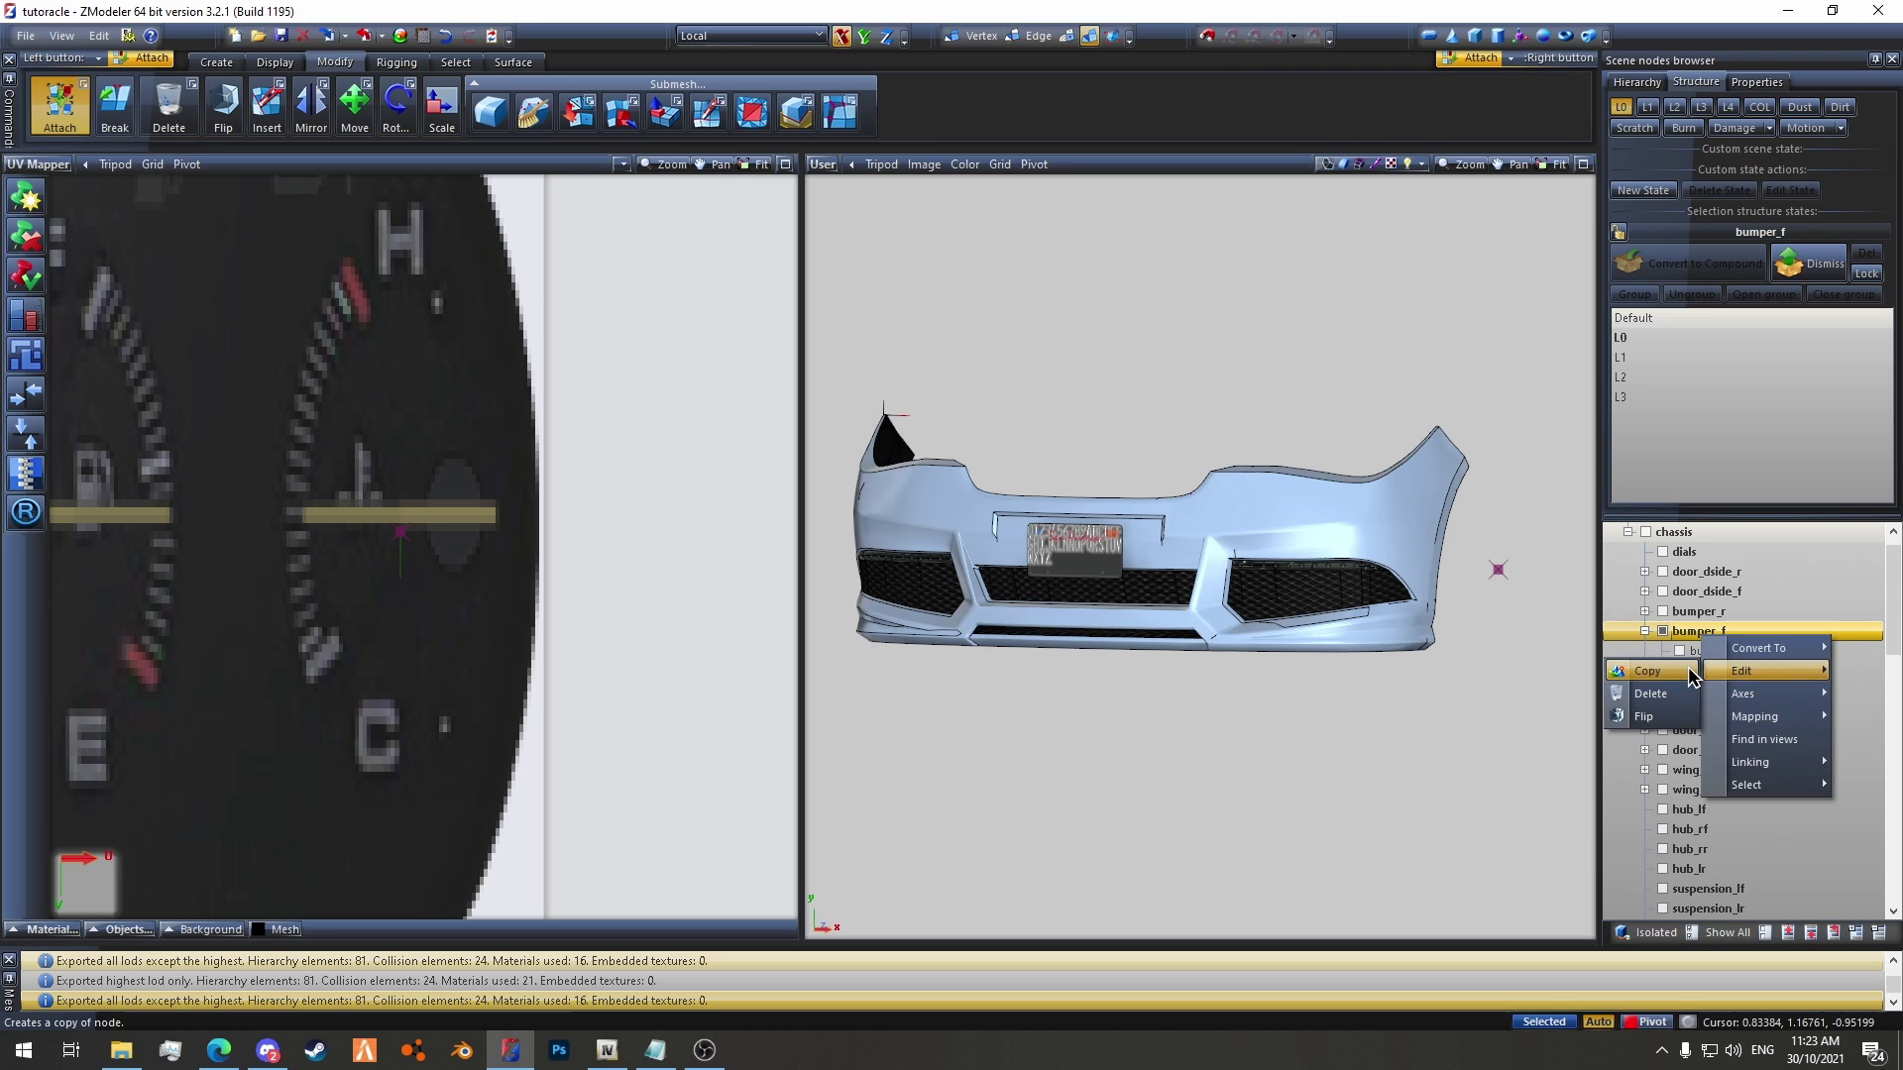
left_click(1684, 670)
scroll(1730, 783, "down", 14)
left_click(1725, 851)
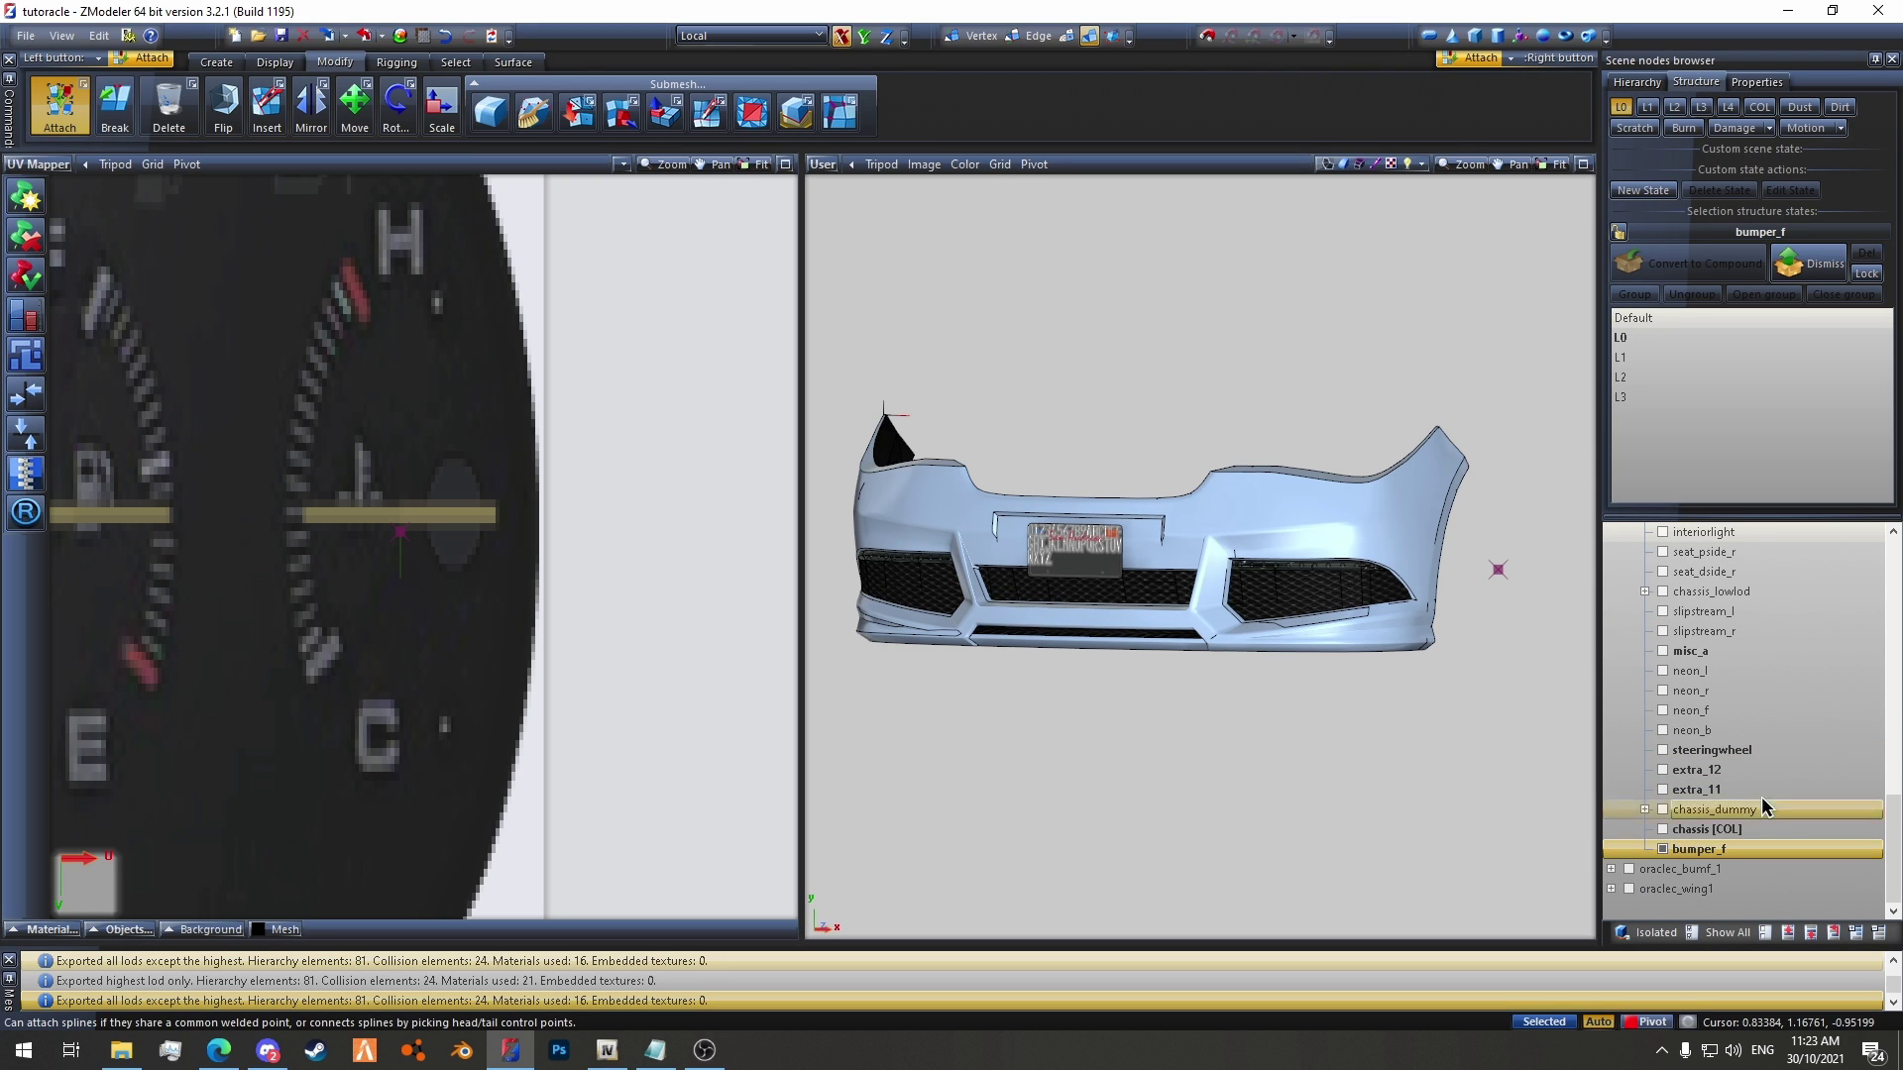
Step: Dismiss the copied bumper_f's compound structure and delete all of its separated child meshes, keeping the empty dummy
left_click(1832, 266)
left_click(1645, 850)
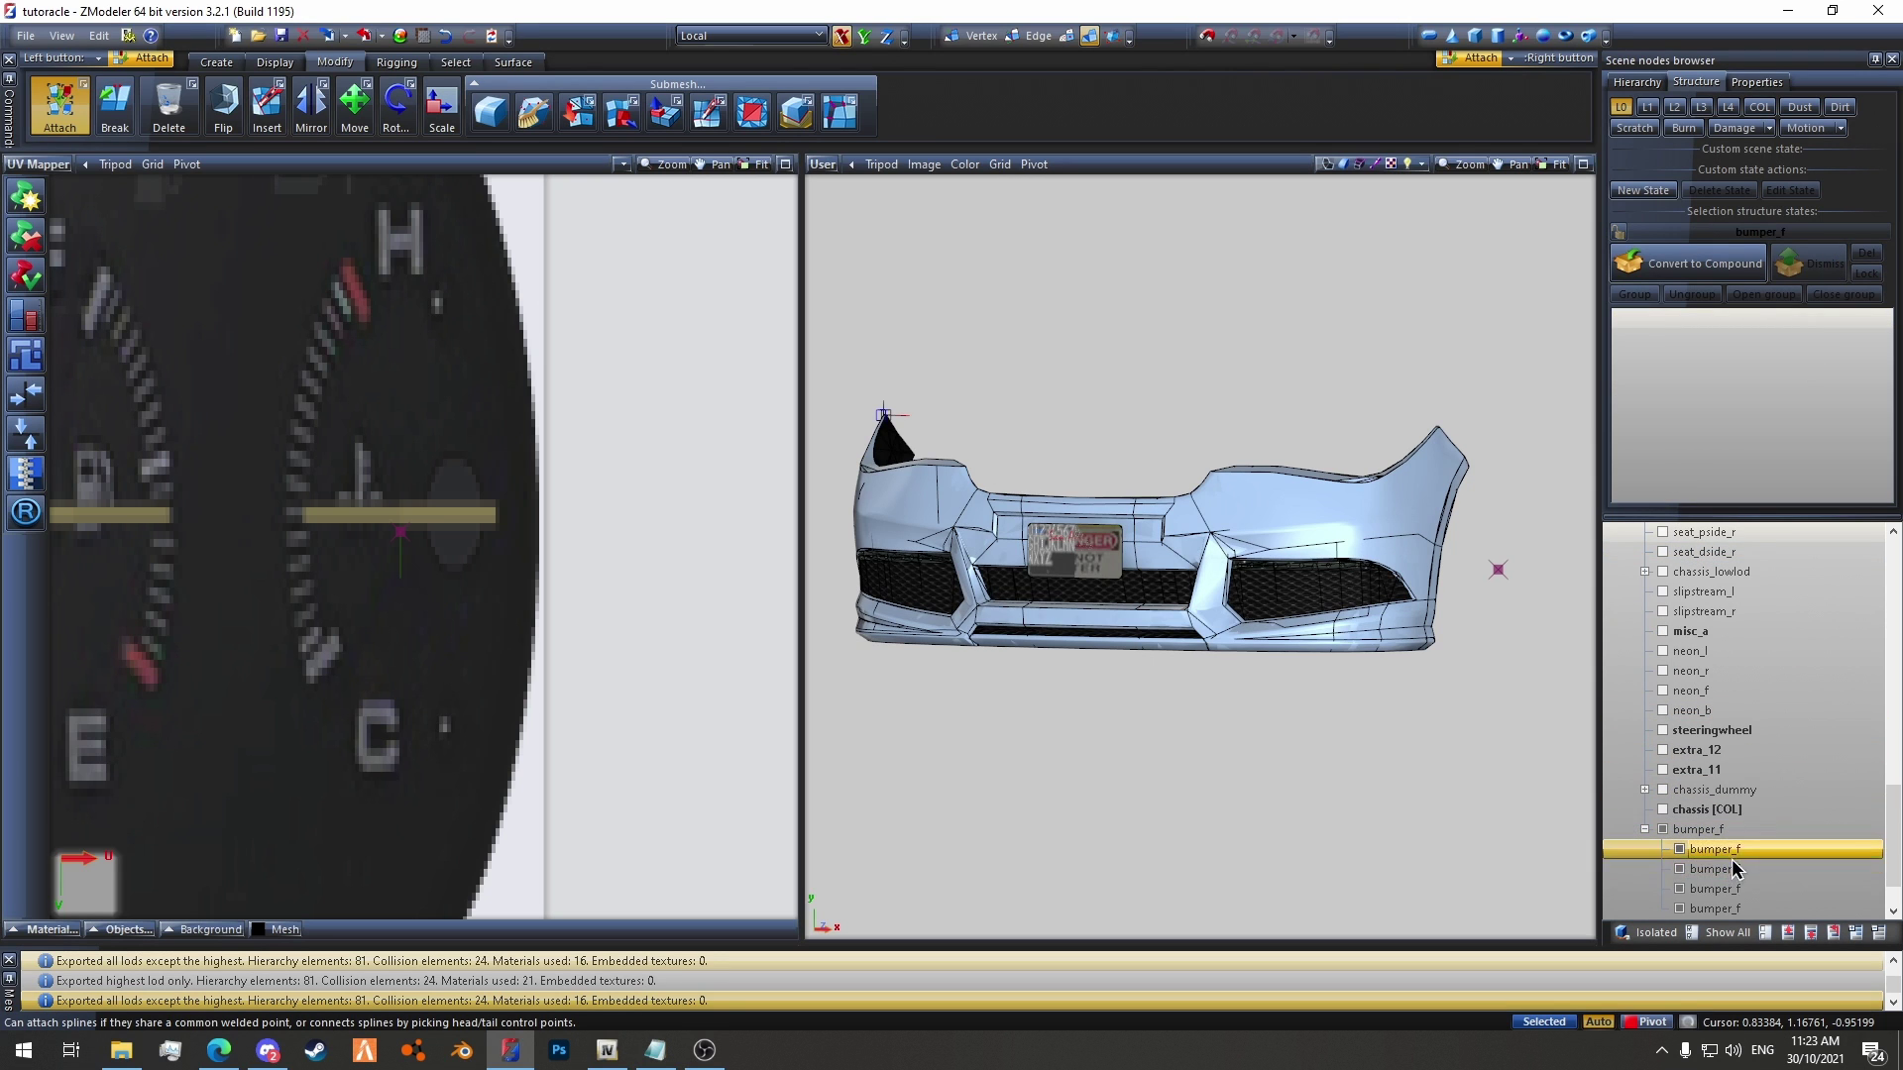
right_click(1735, 908)
mouse_move(1784, 759)
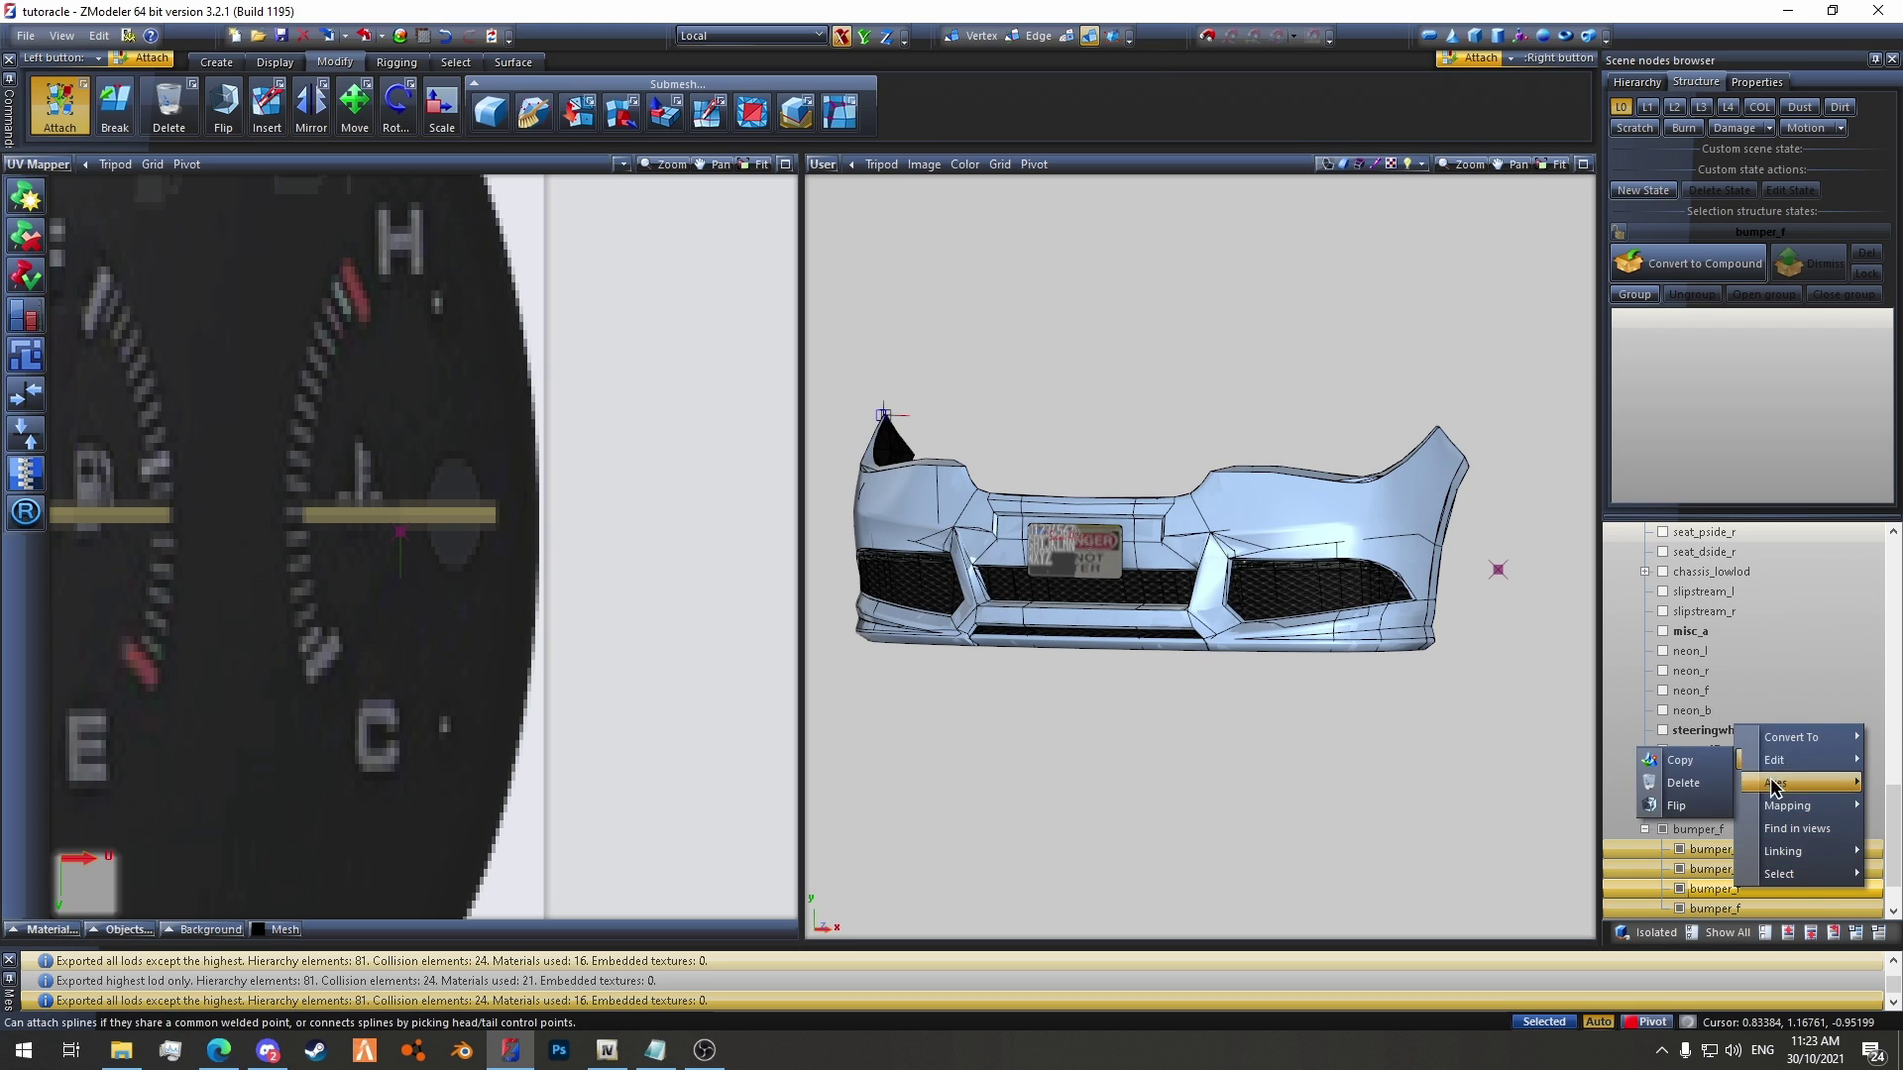
left_click(1701, 783)
Step: Parent the empty bumper_f dummy to the chassis's bumper_f, convert it to a compound and make L0 the active state
left_click_drag(1697, 849, 1762, 678)
left_click(1733, 675)
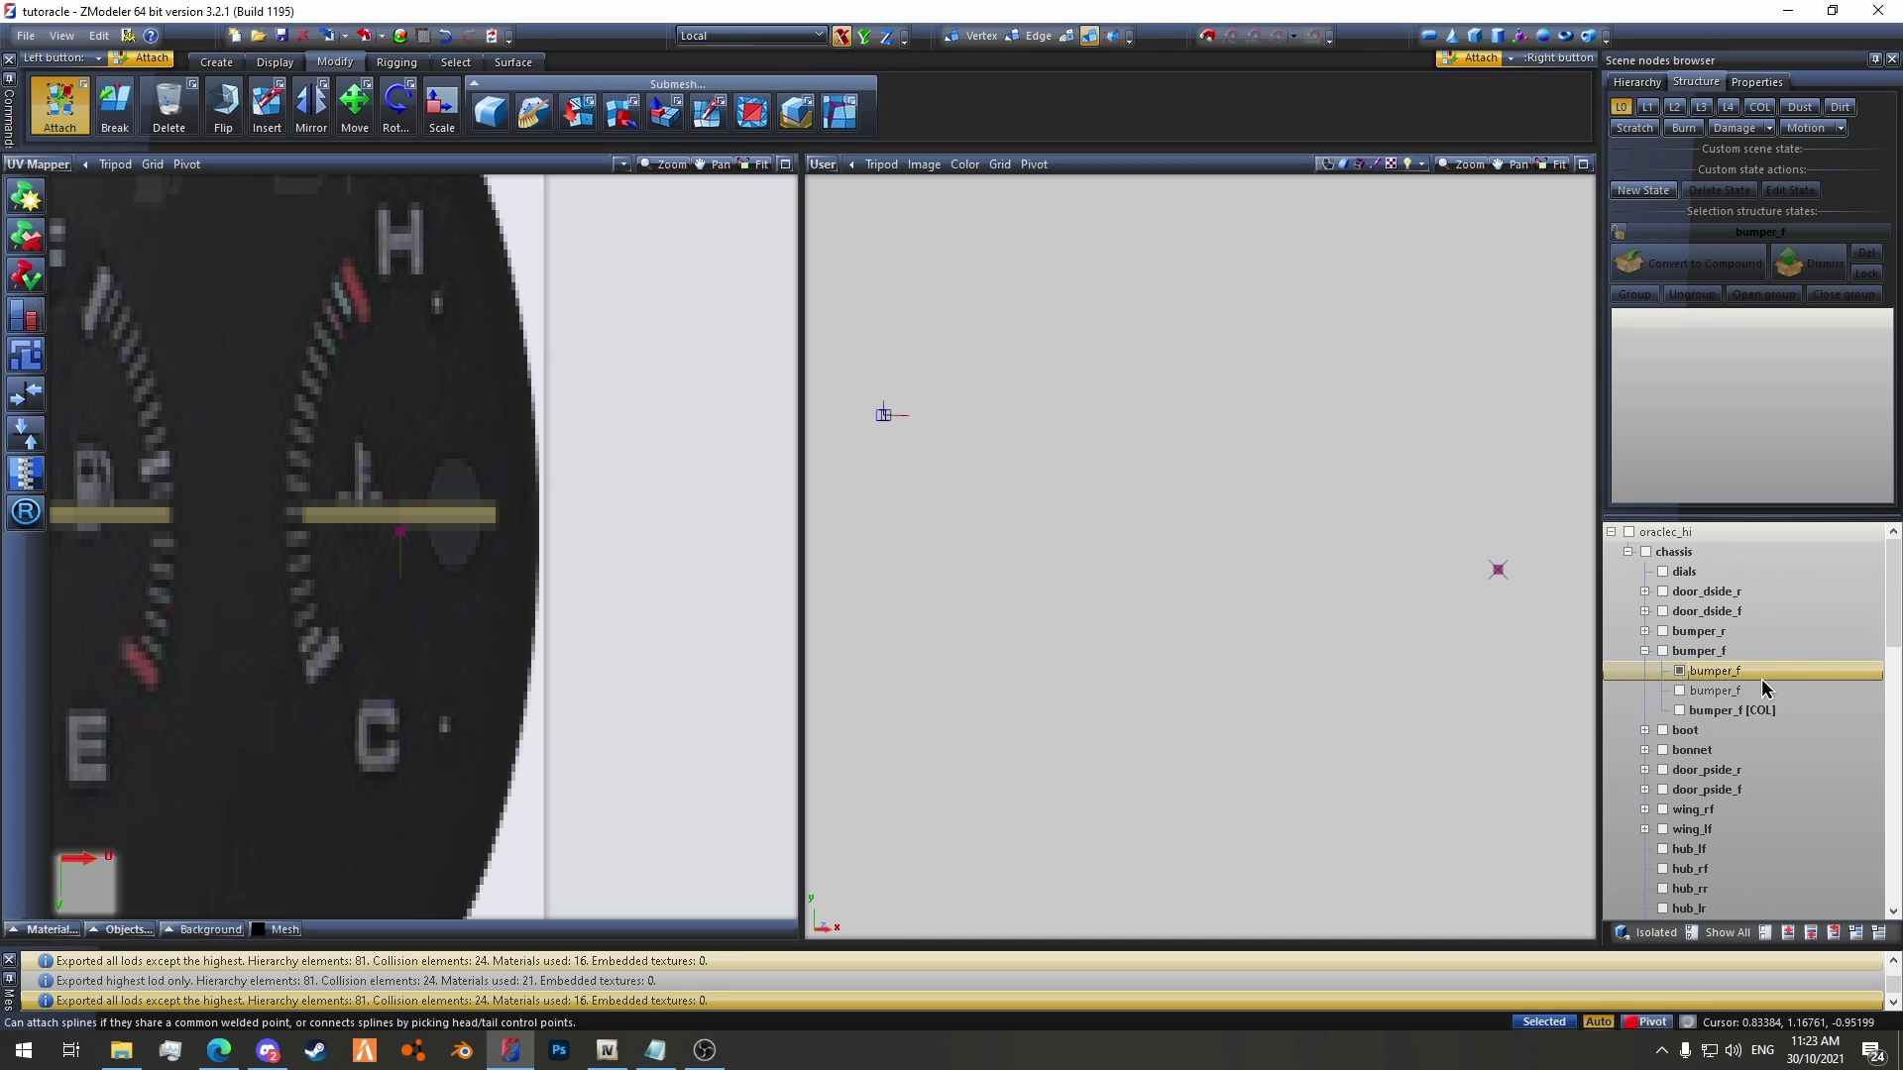
left_click(1678, 671)
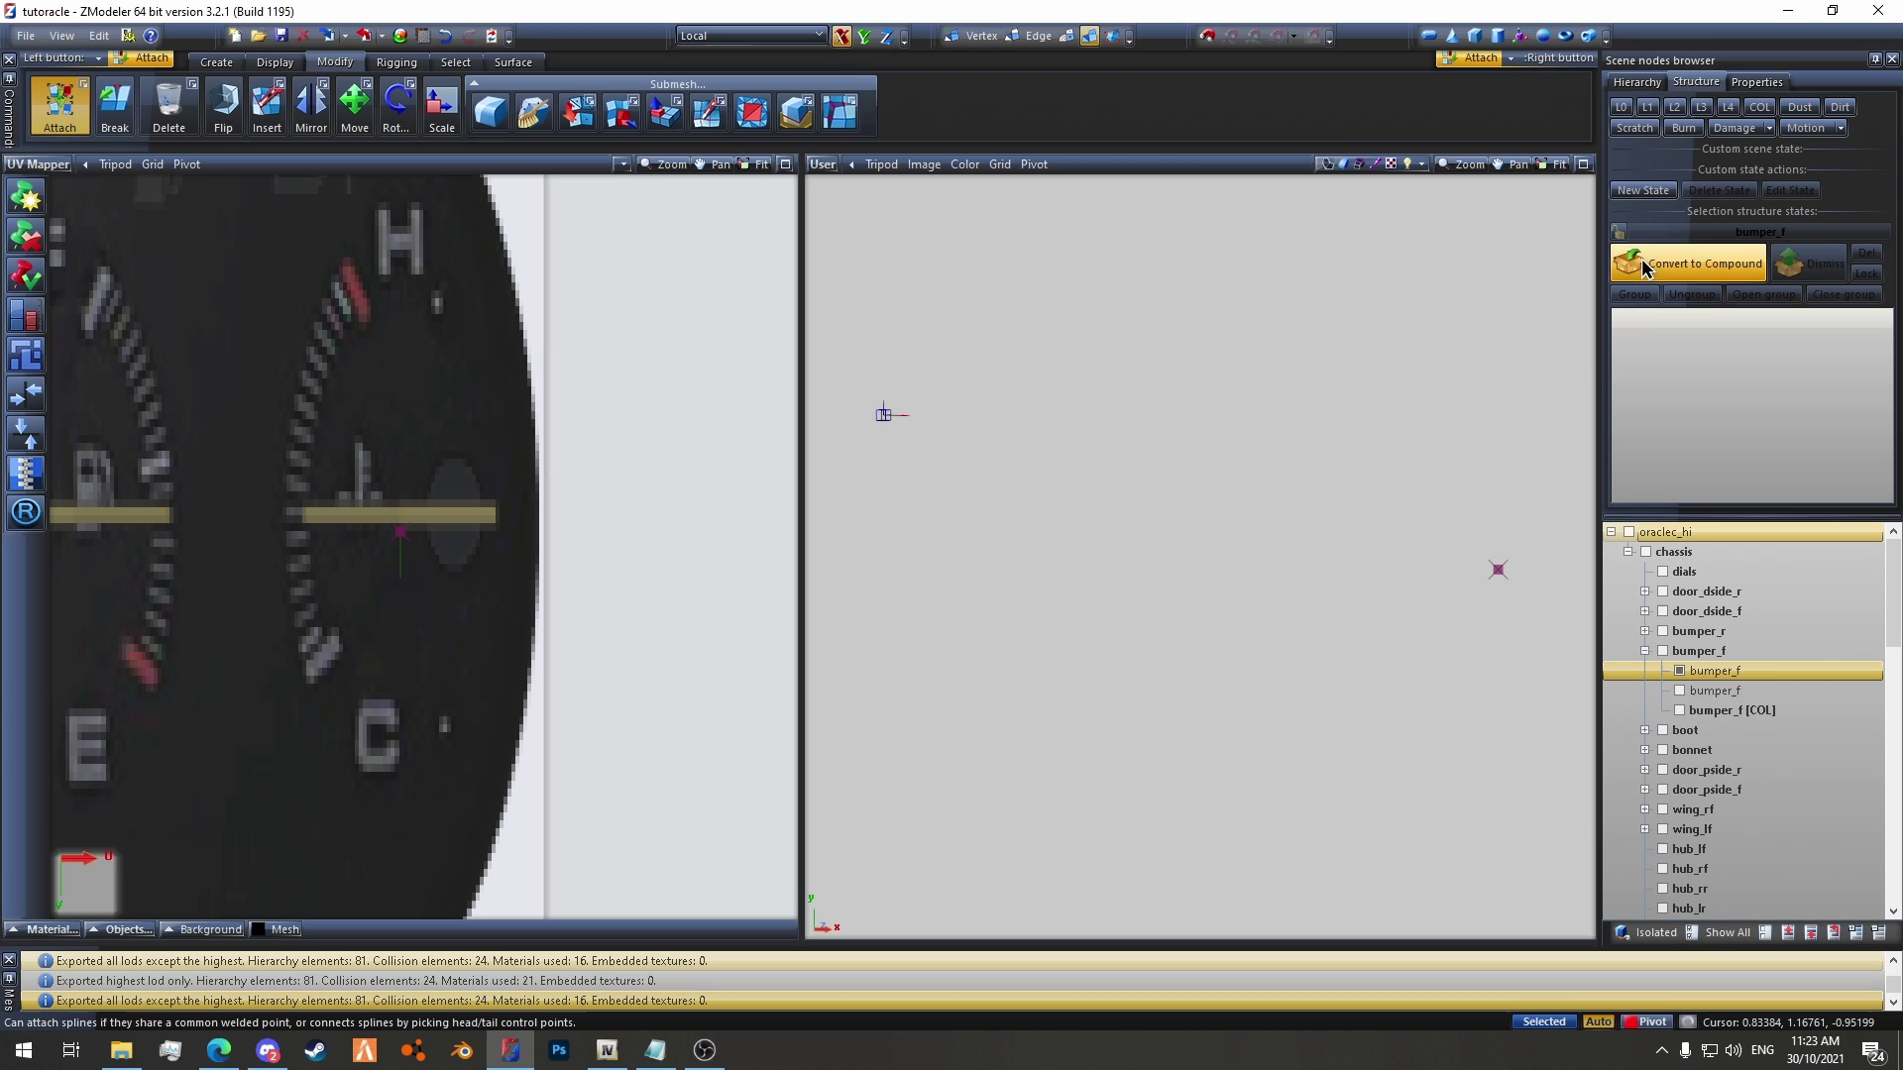
left_click(1617, 234)
left_click(1622, 108)
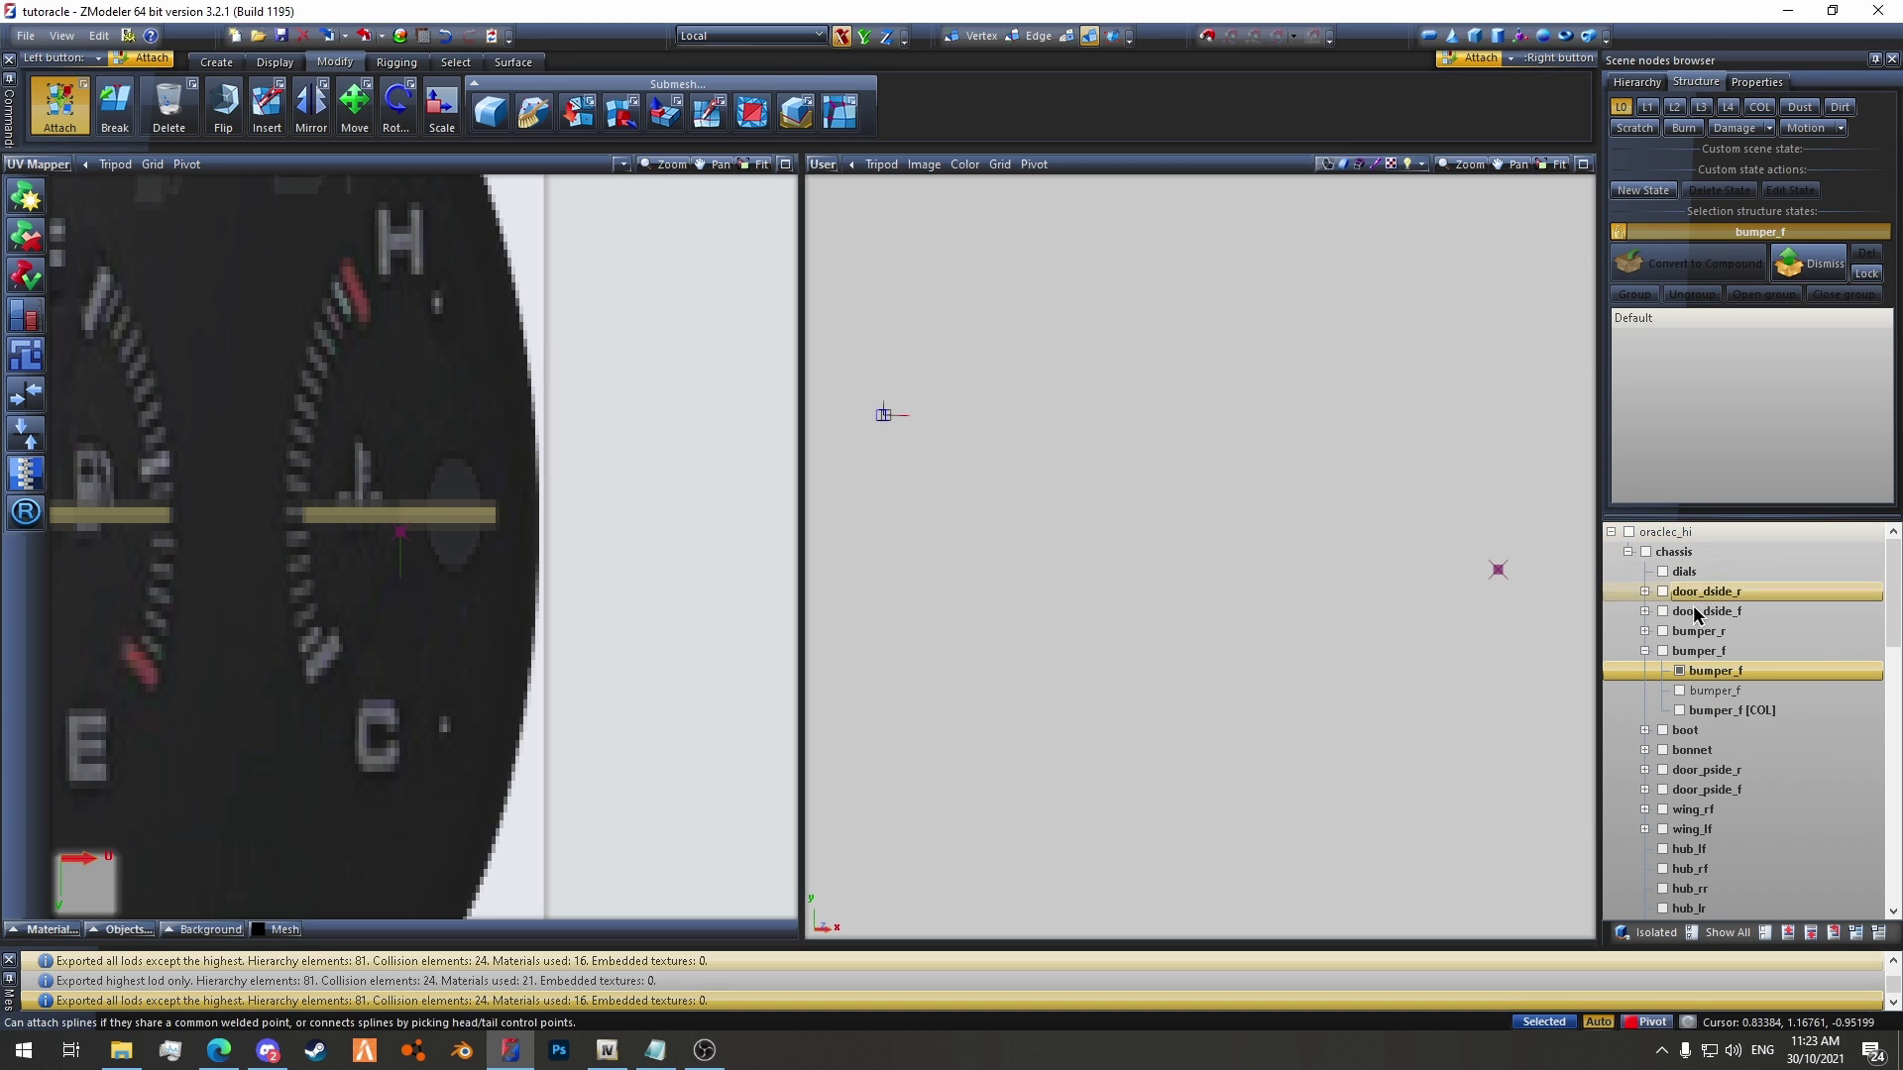
Step: Assign the attached light strip mesh to the L0 state of the new bumper_f compound and select that compound
left_click(1679, 691)
left_click(1710, 689)
left_click(1654, 273)
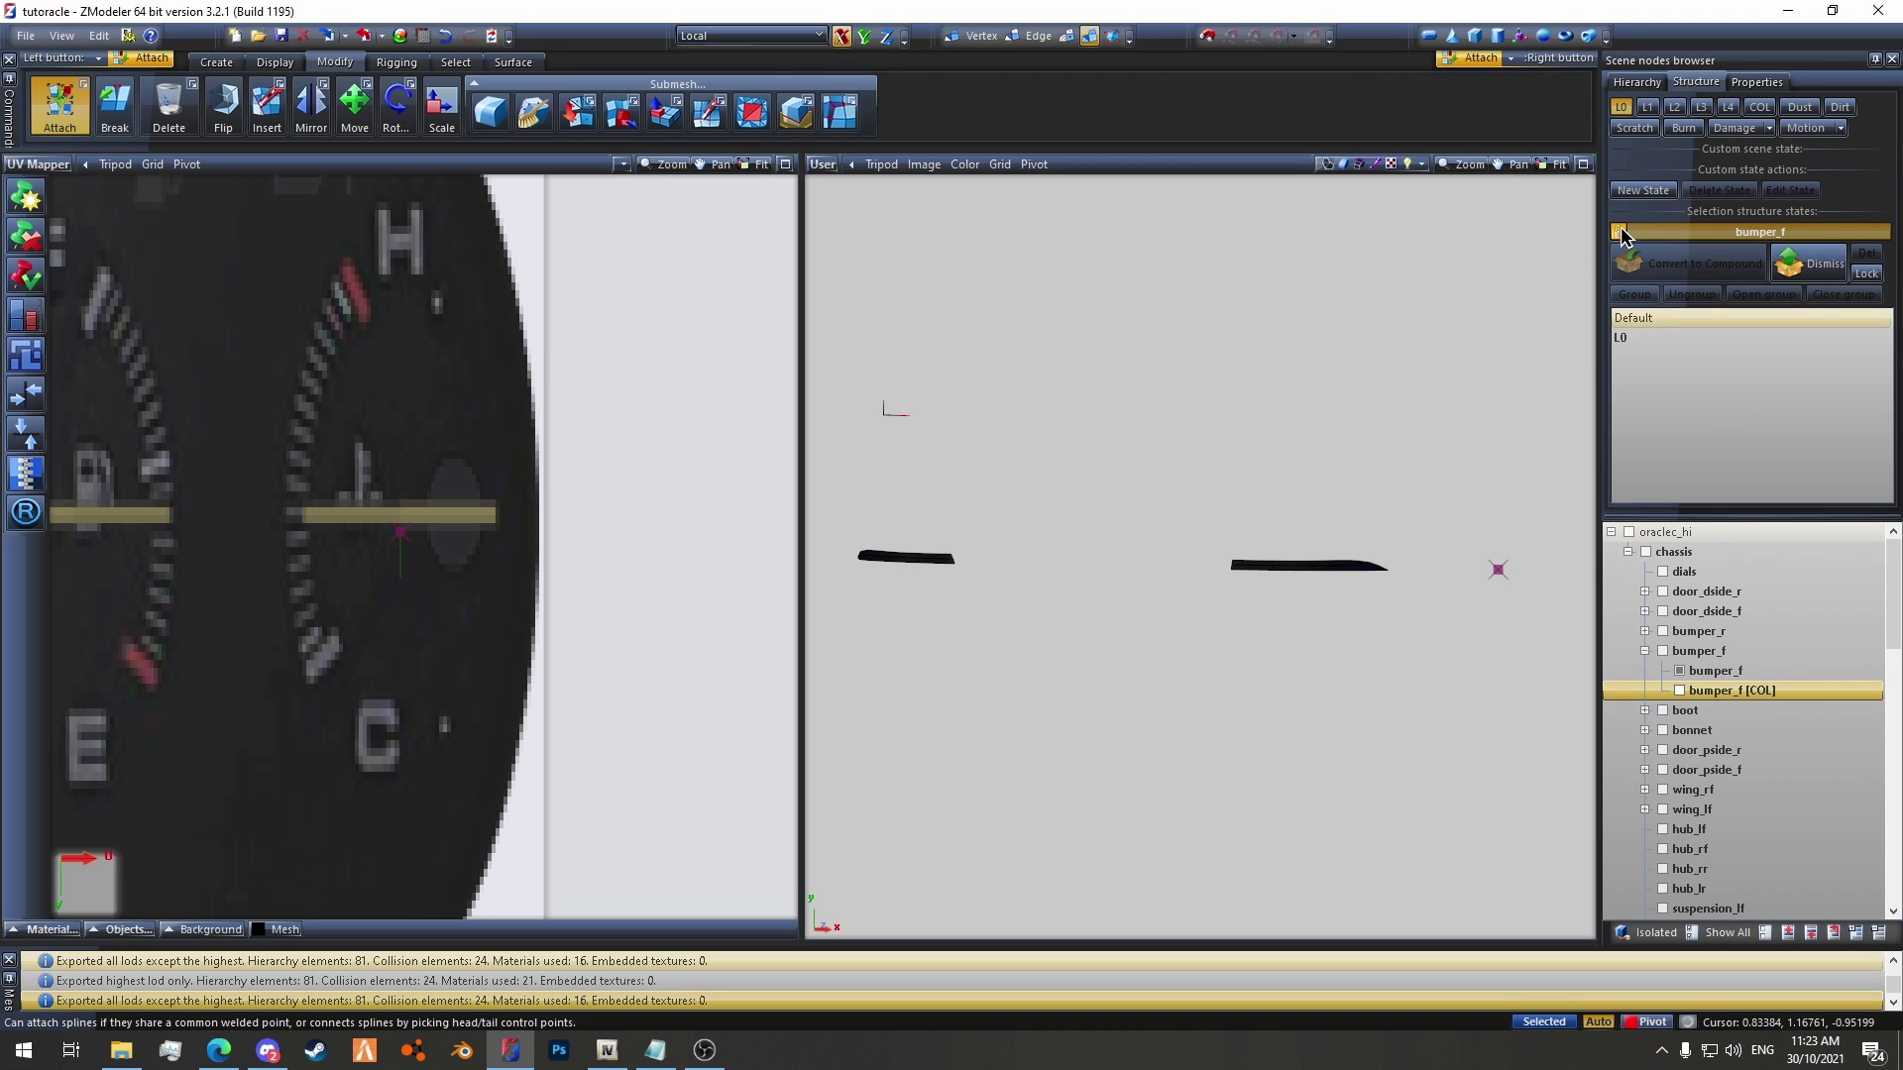
left_click(1709, 673)
left_click(1674, 670)
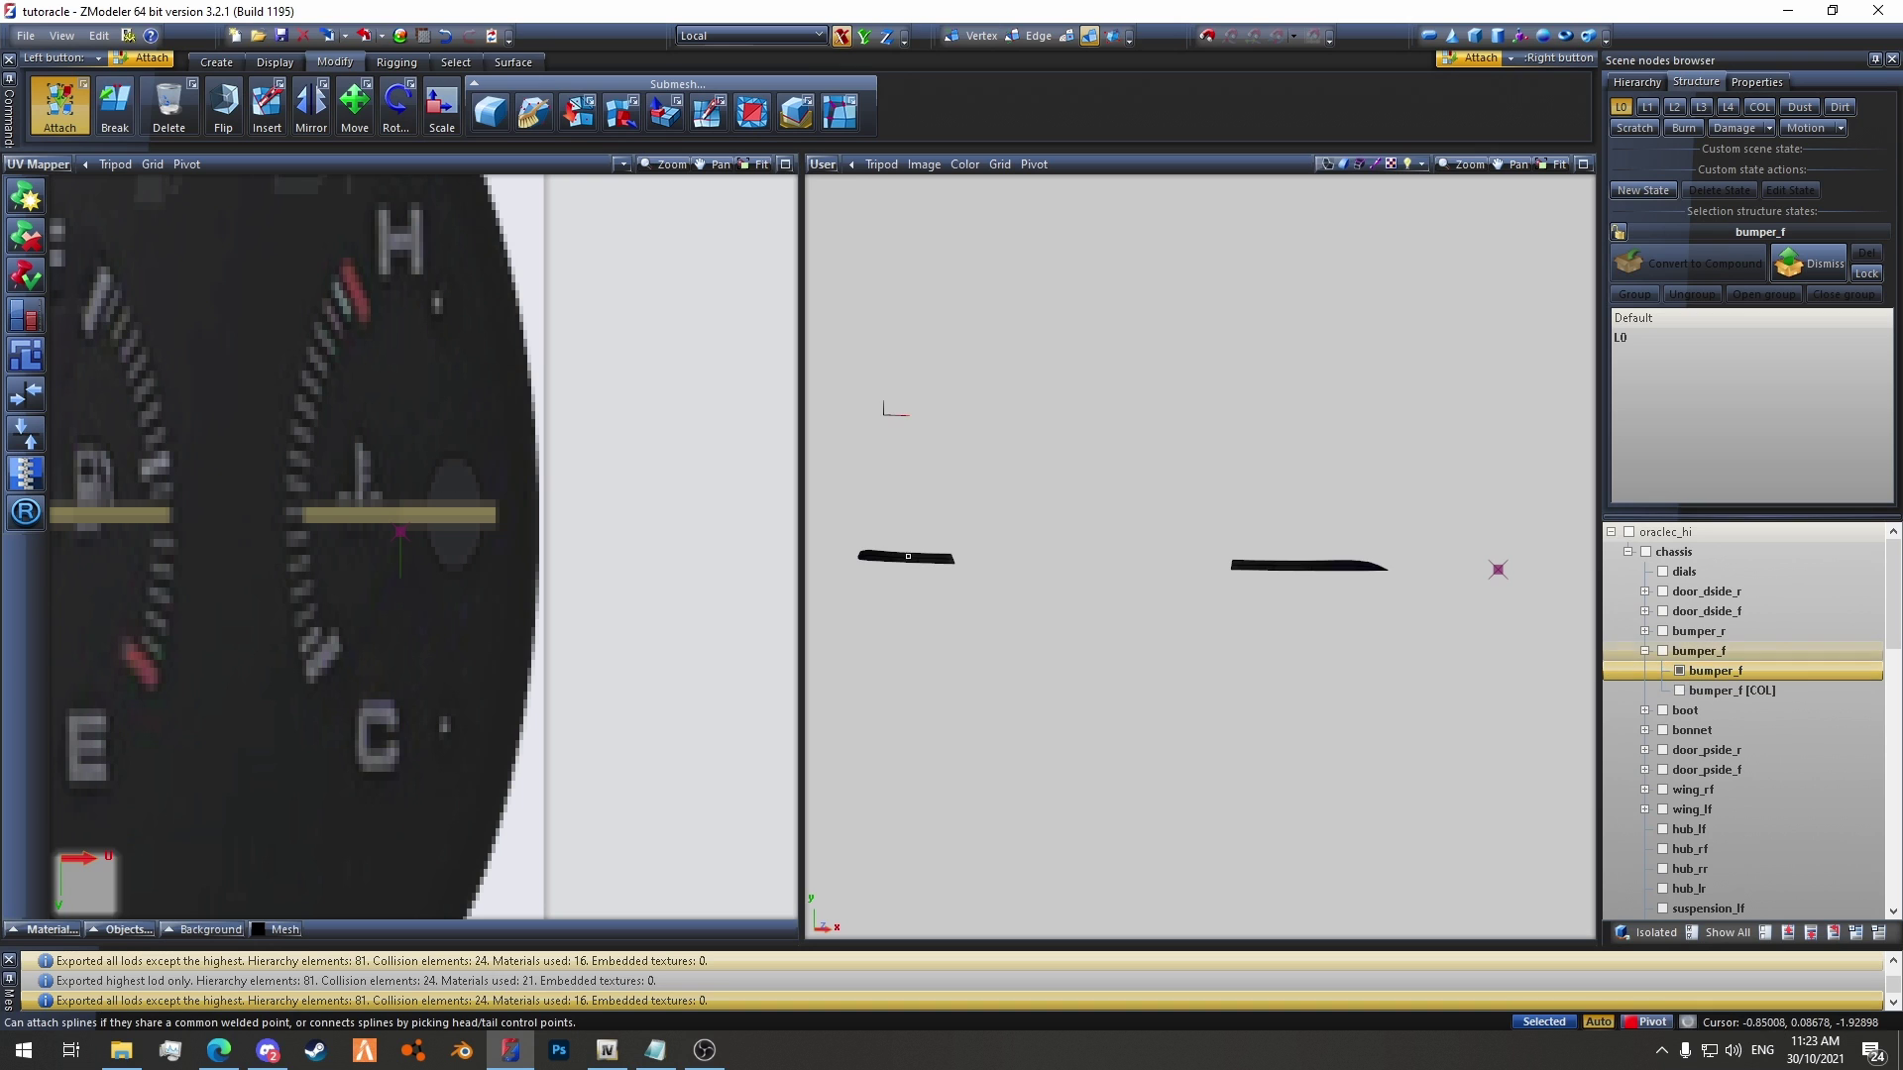
Step: Examine the light strips and the dials texture in the UV view, checking the area used by their mapping
mouse_move(1001, 525)
middle_mouse_down()
mouse_move(1121, 536)
mouse_move(1150, 418)
mouse_move(1135, 426)
middle_mouse_up()
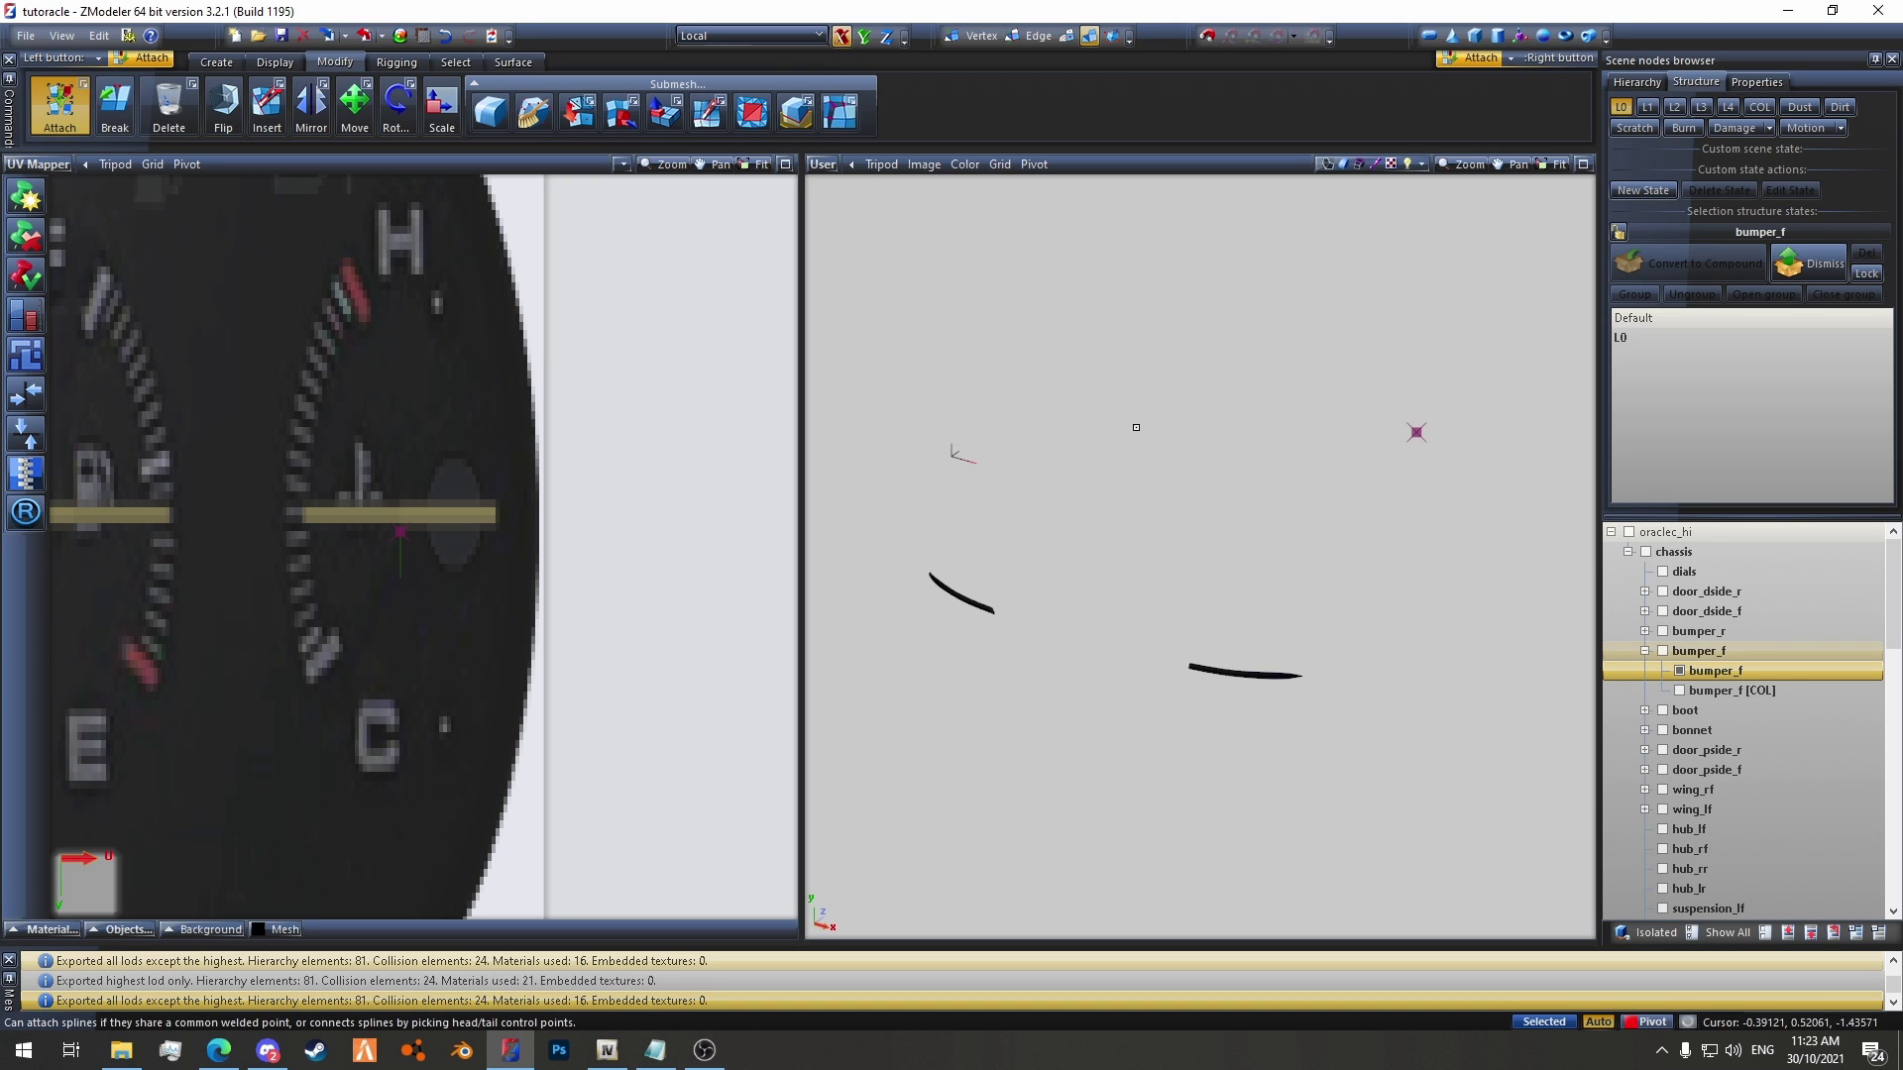
scroll(382, 483, "down", 5)
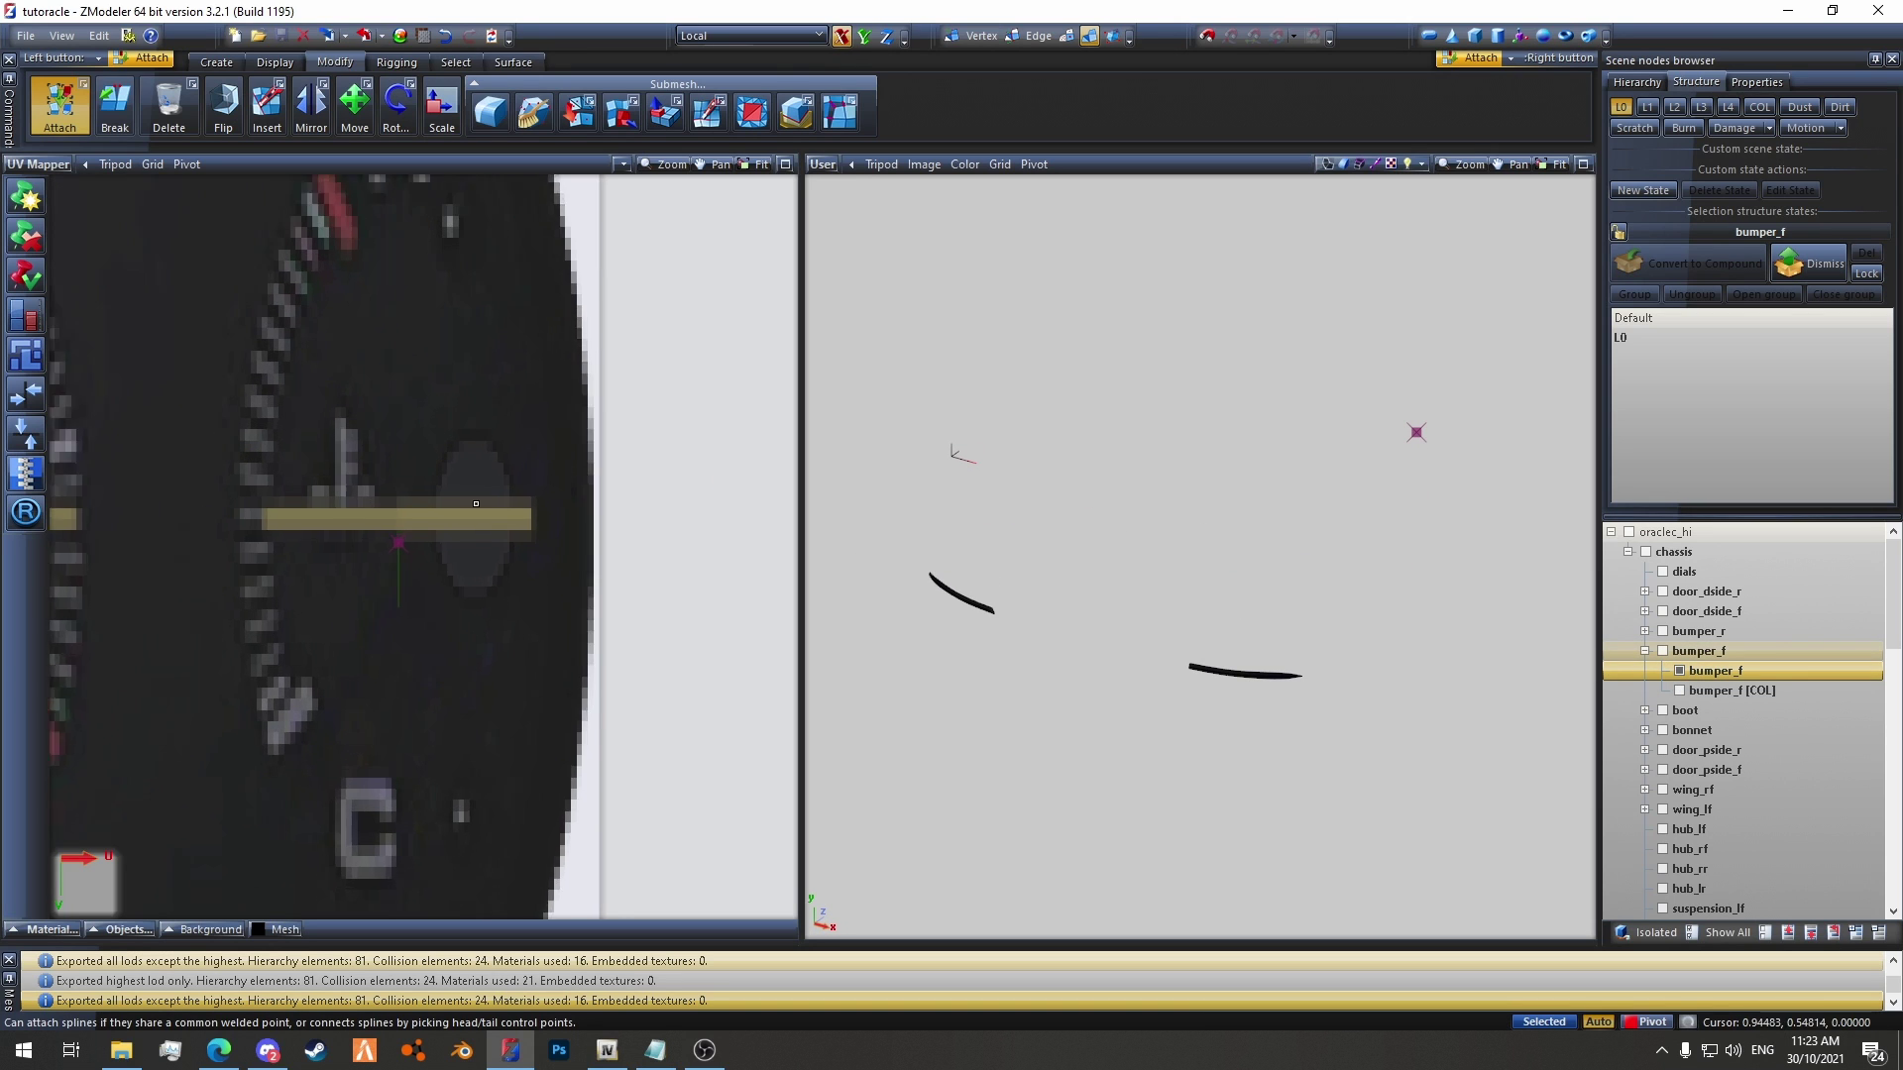
scroll(509, 404, "down", 3)
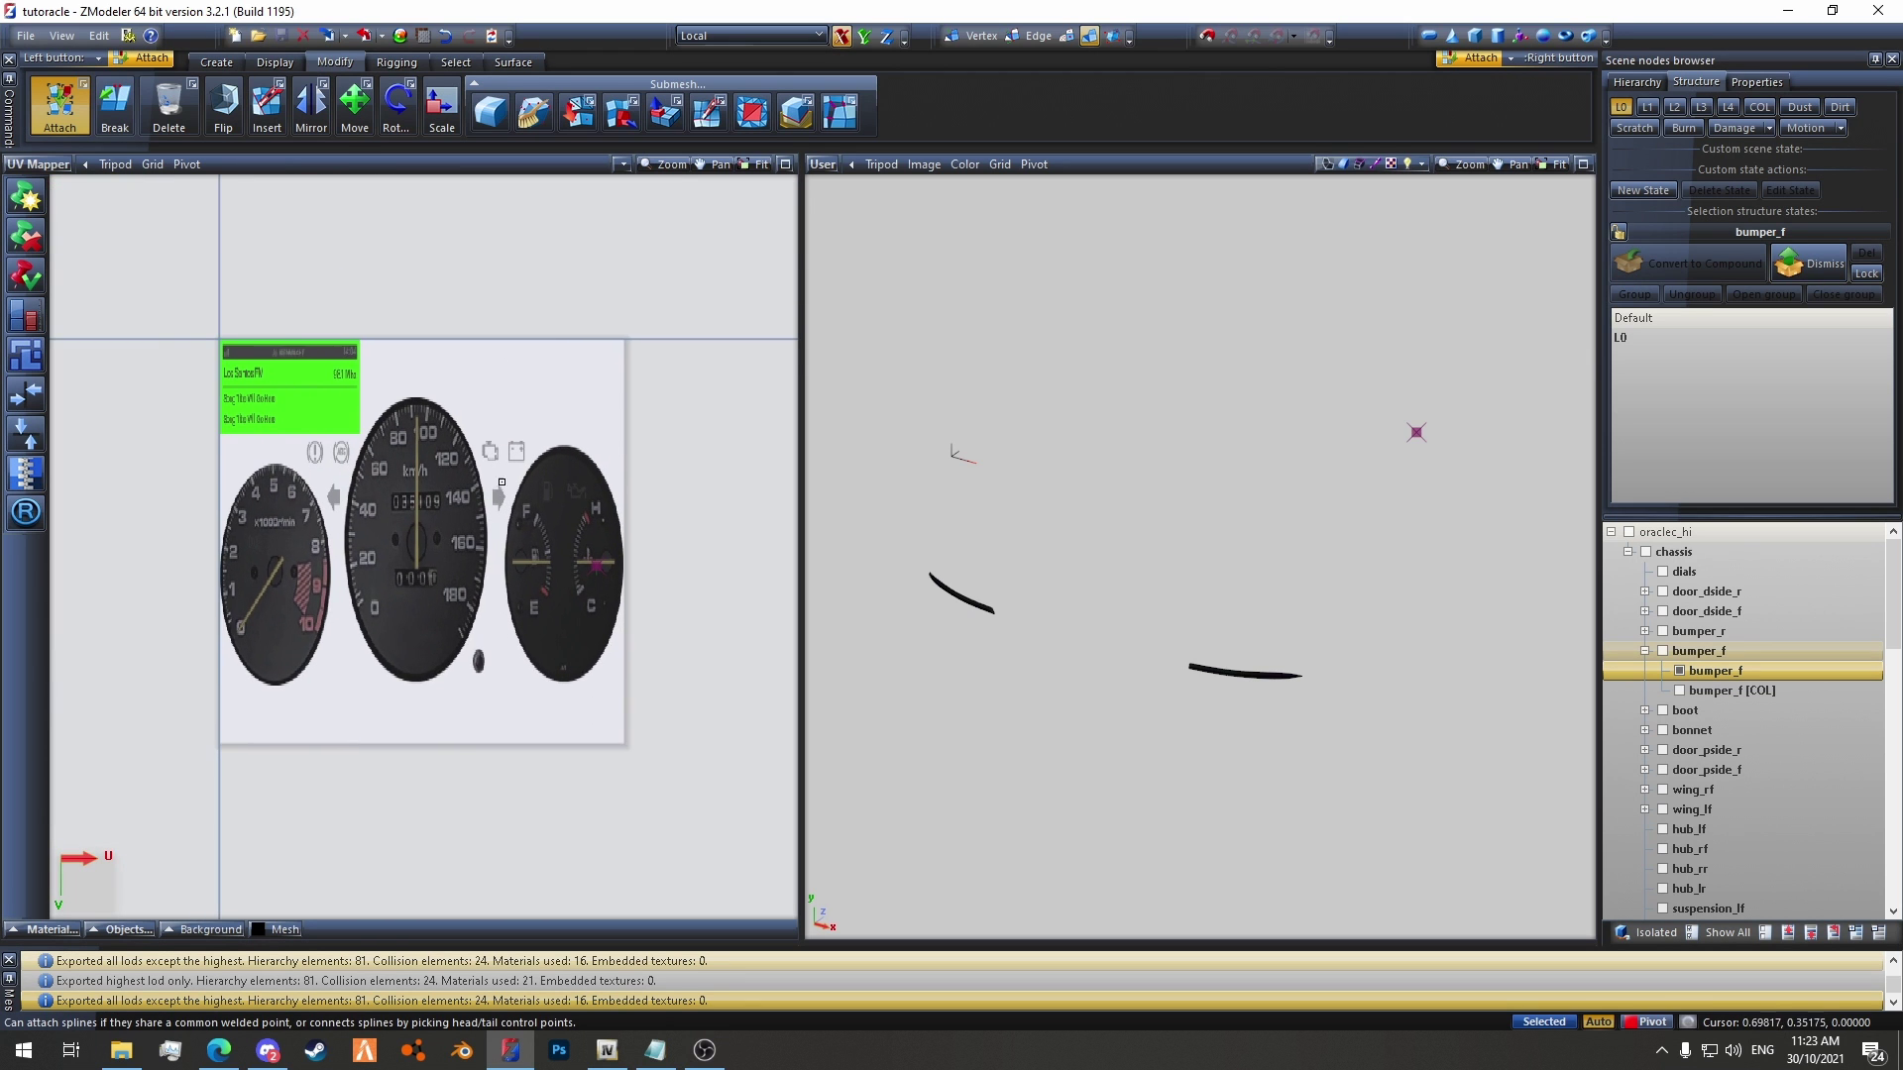
scroll(565, 528, "up", 10)
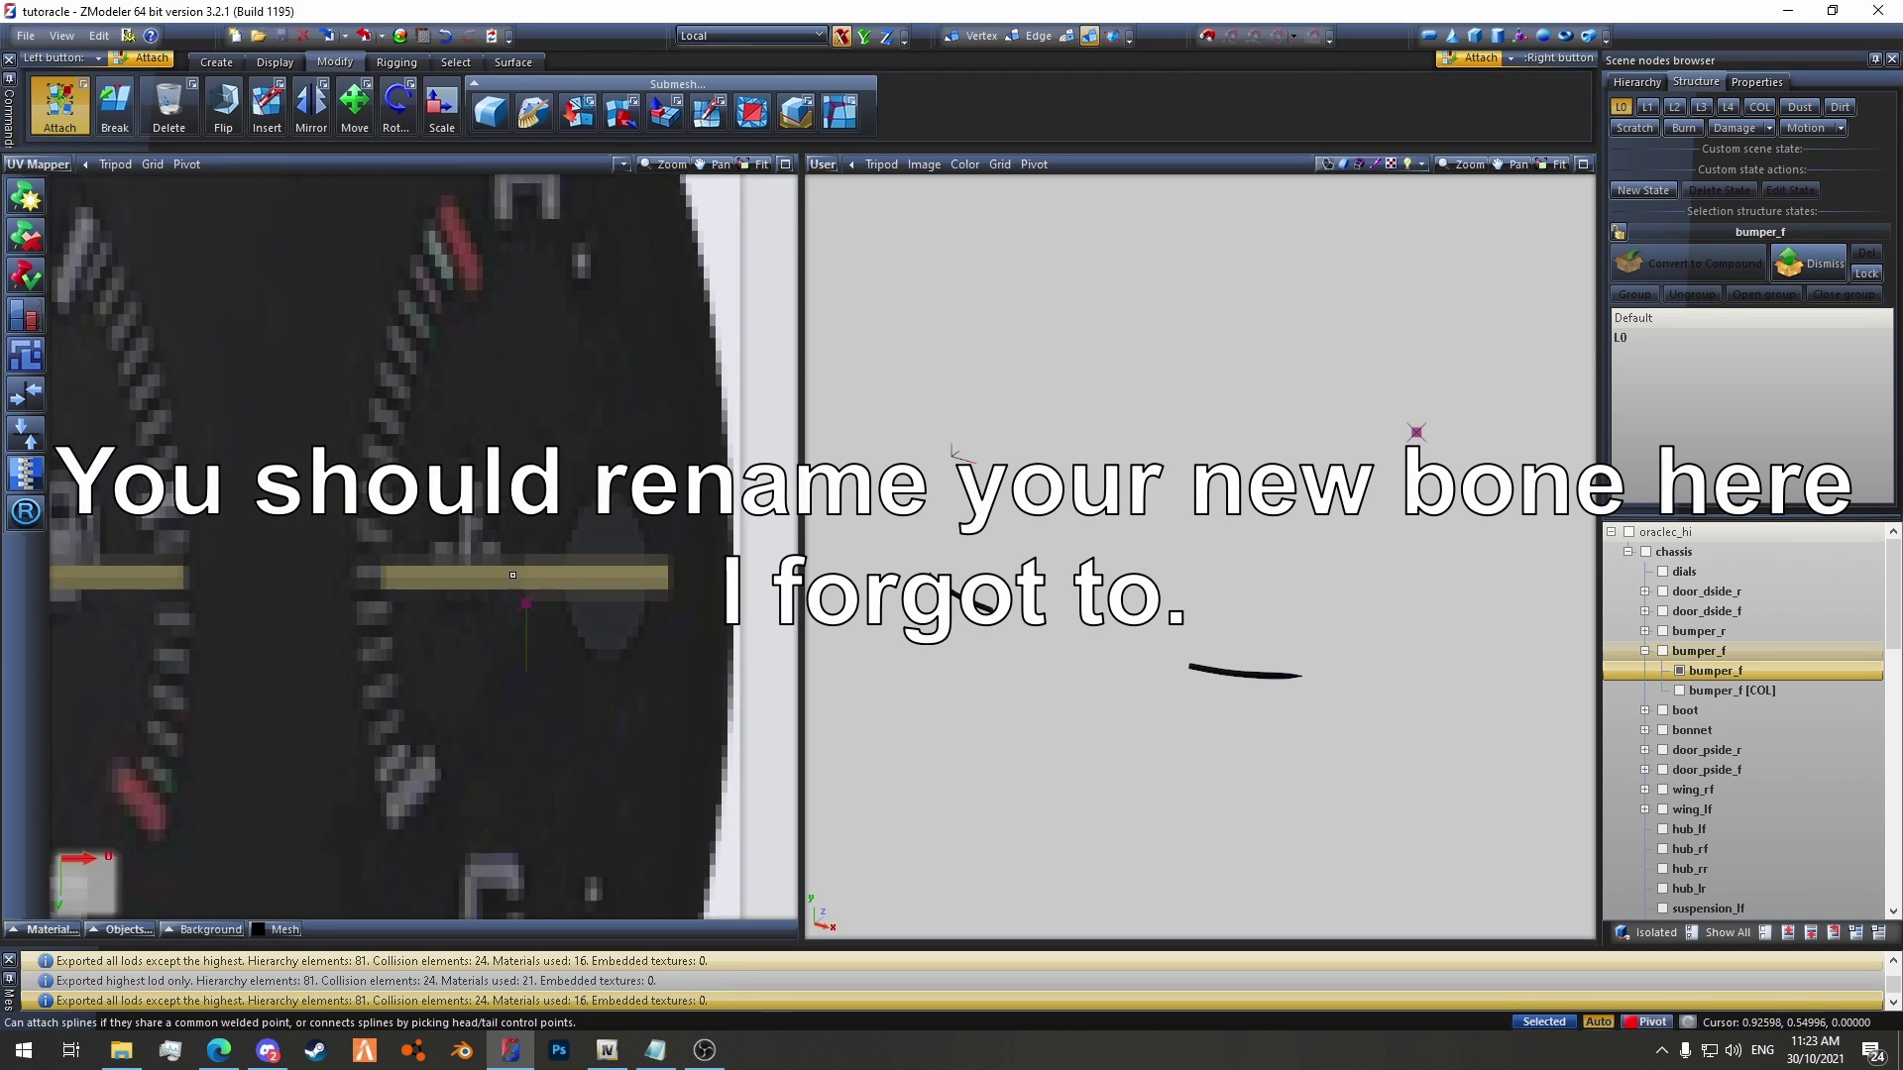
scroll(435, 544, "down", 8)
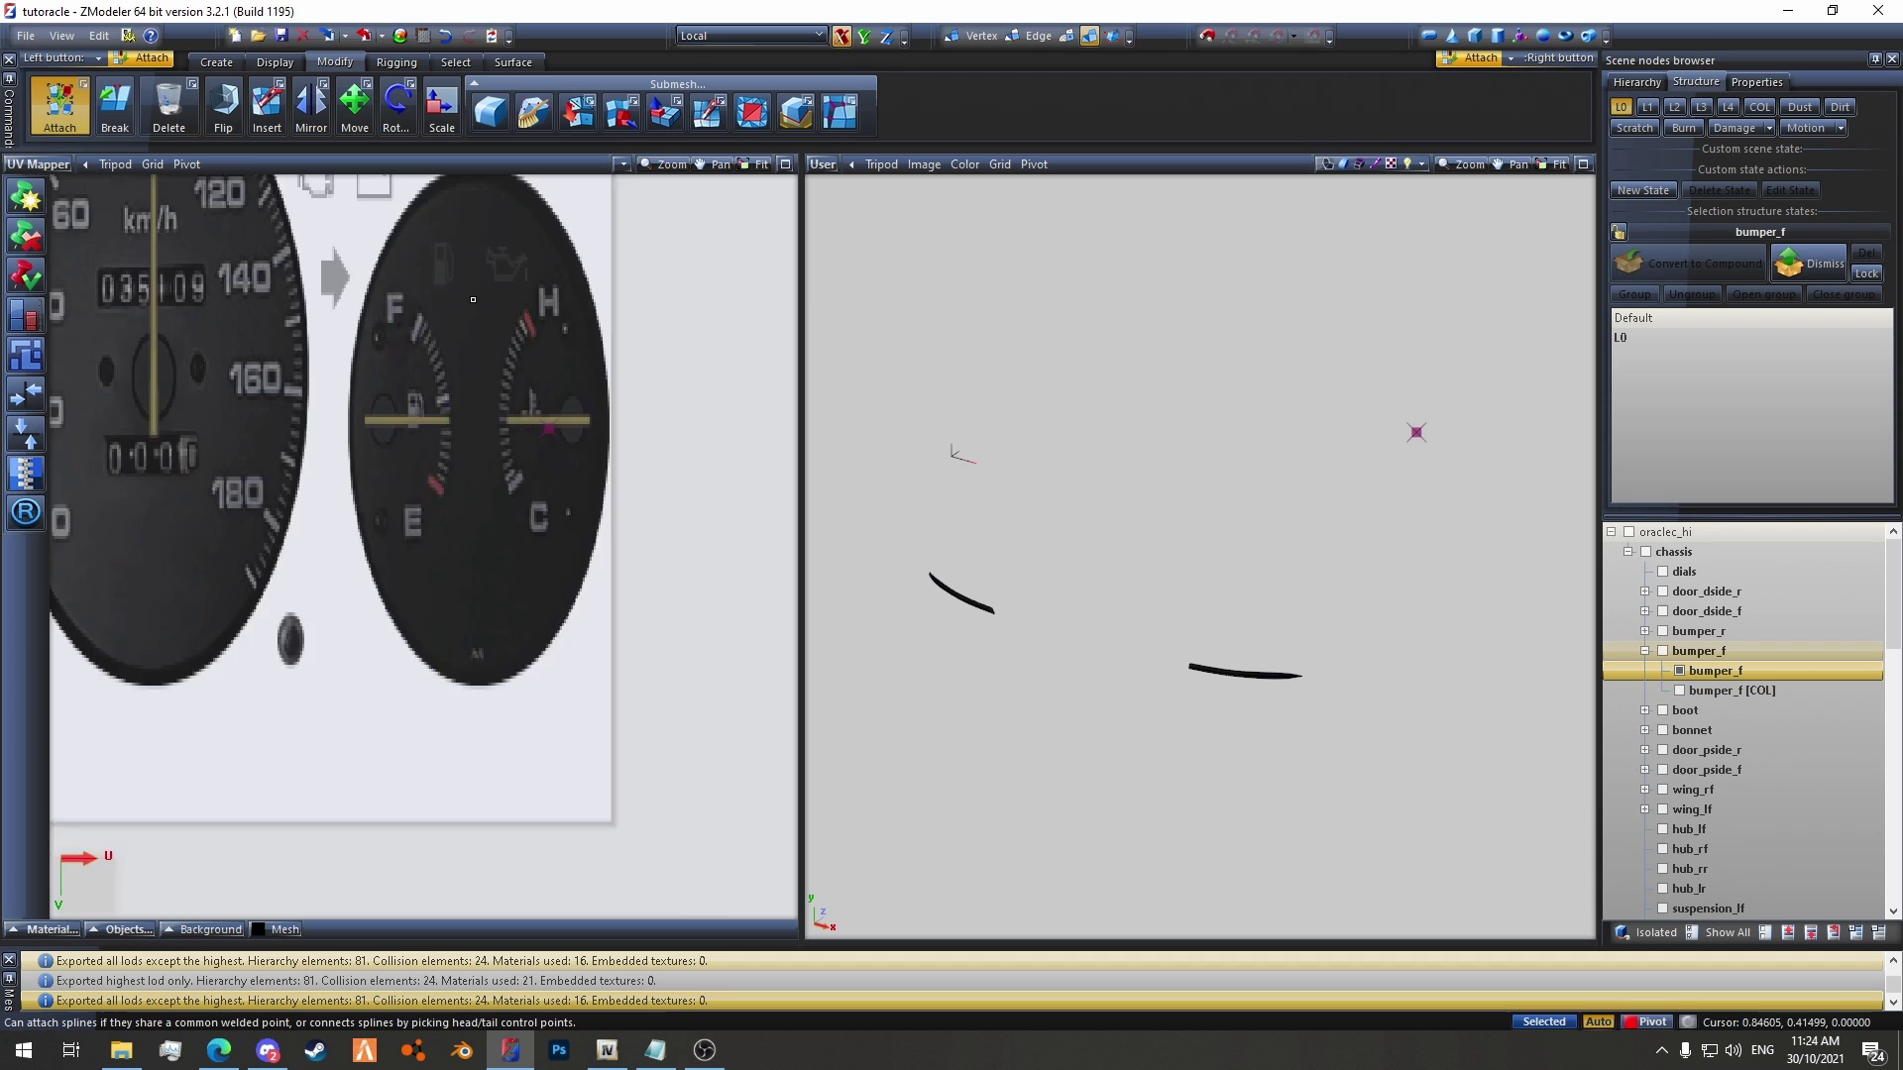
scroll(430, 510, "down", 1)
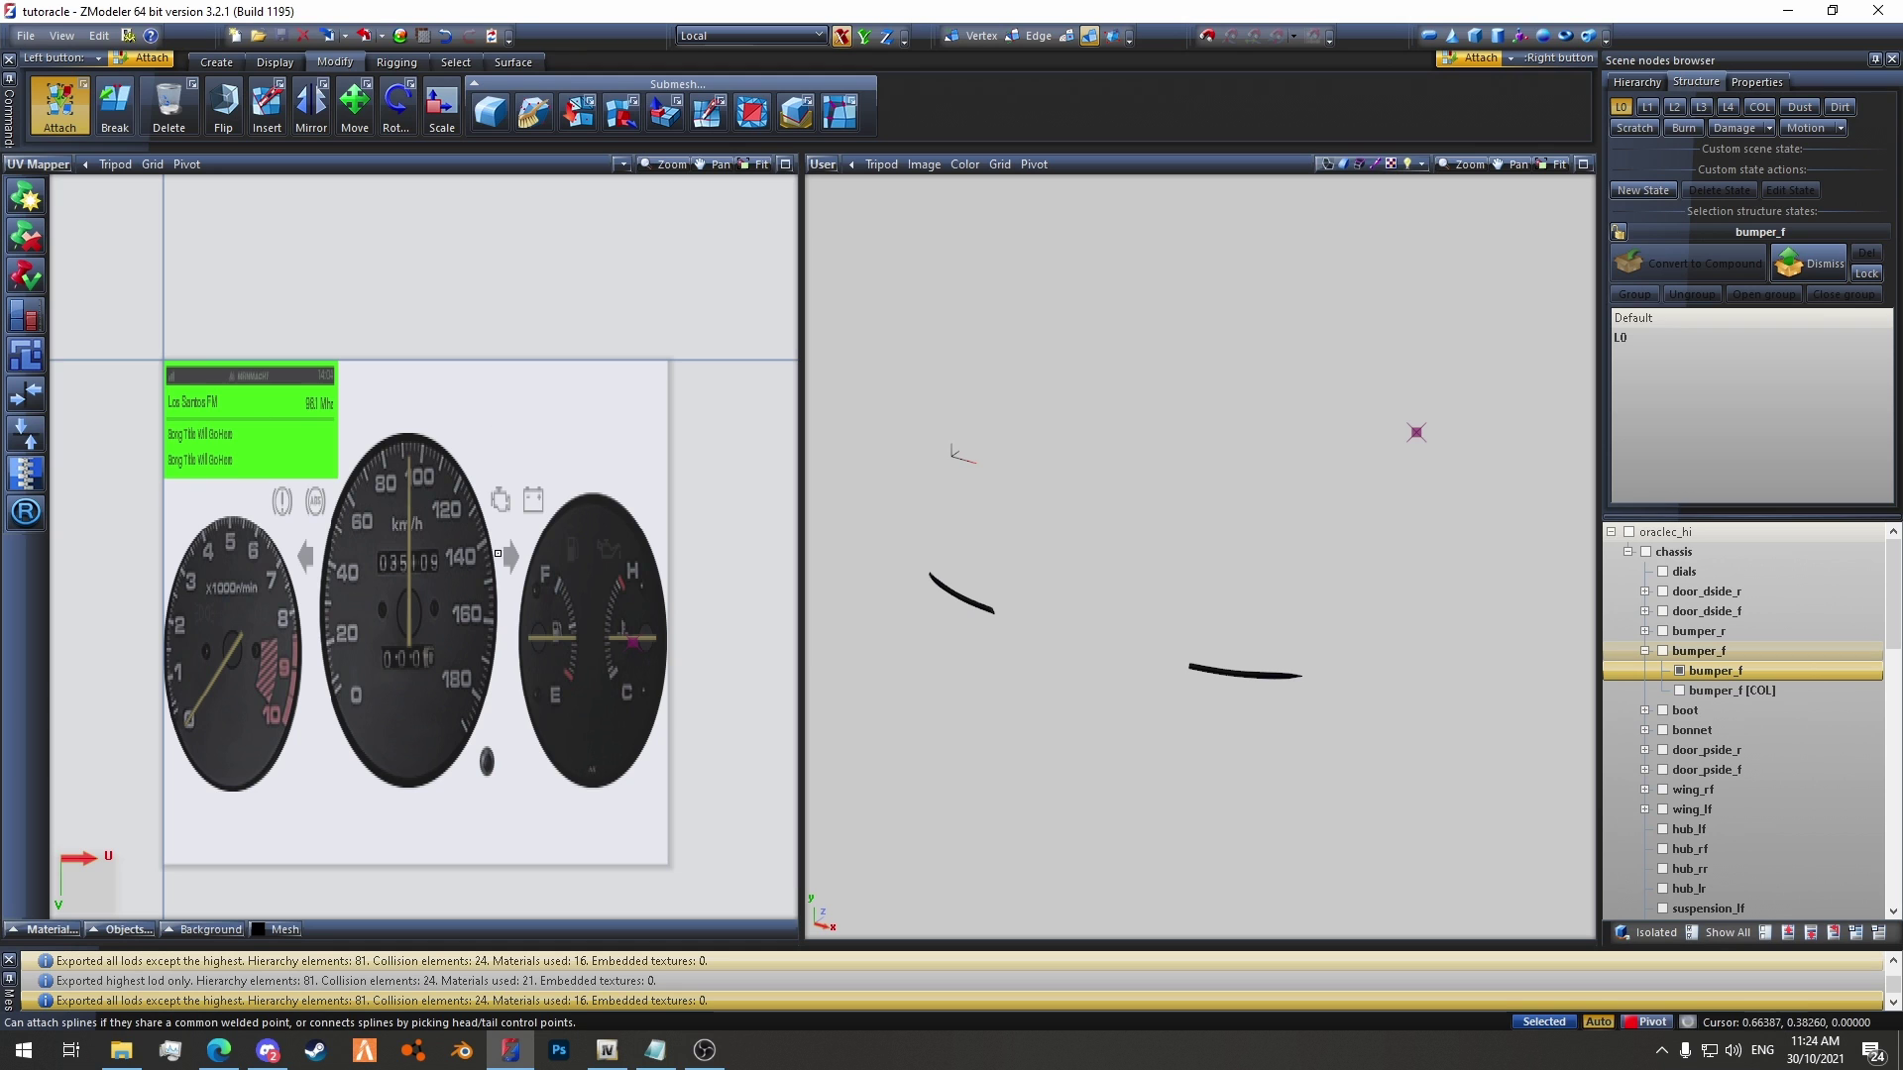
middle_click_drag(497, 554, 449, 546)
middle_click_drag(653, 585, 612, 473)
scroll(611, 473, "up", 1)
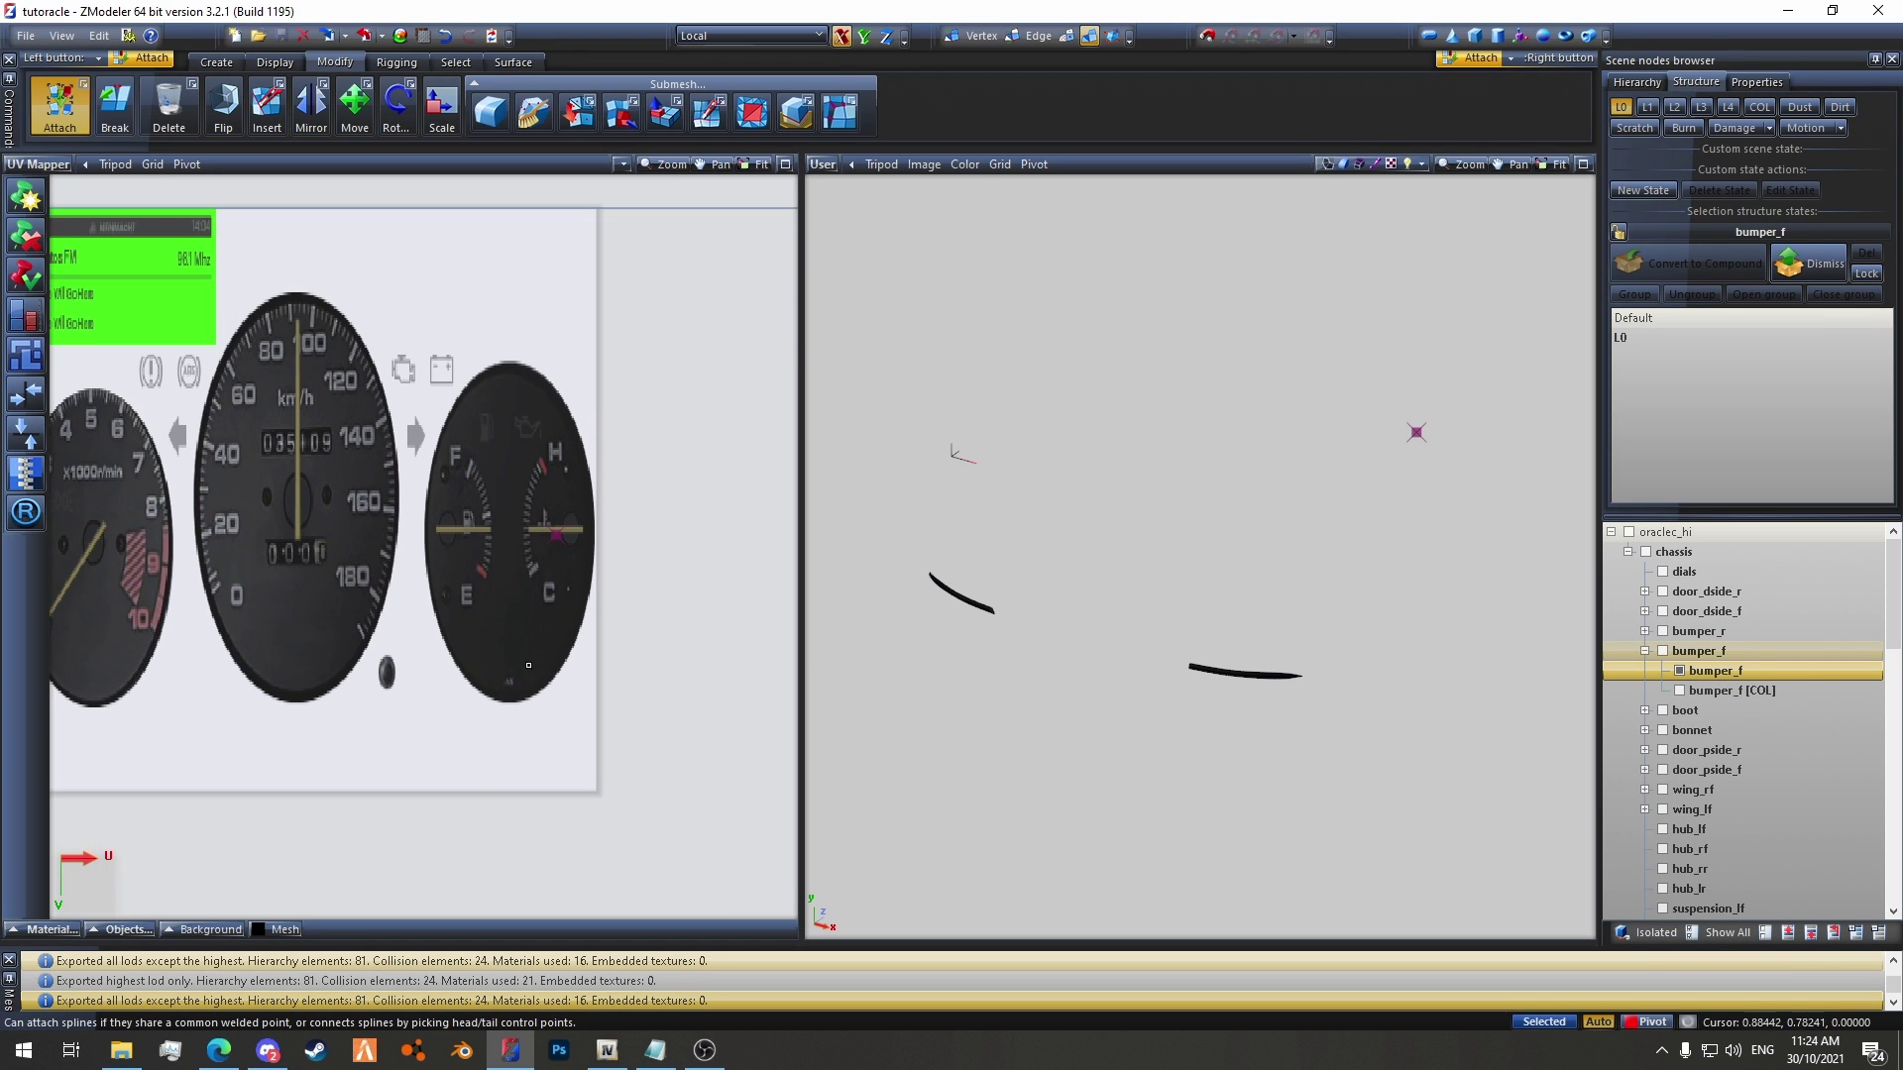
middle_click_drag(411, 397, 521, 560)
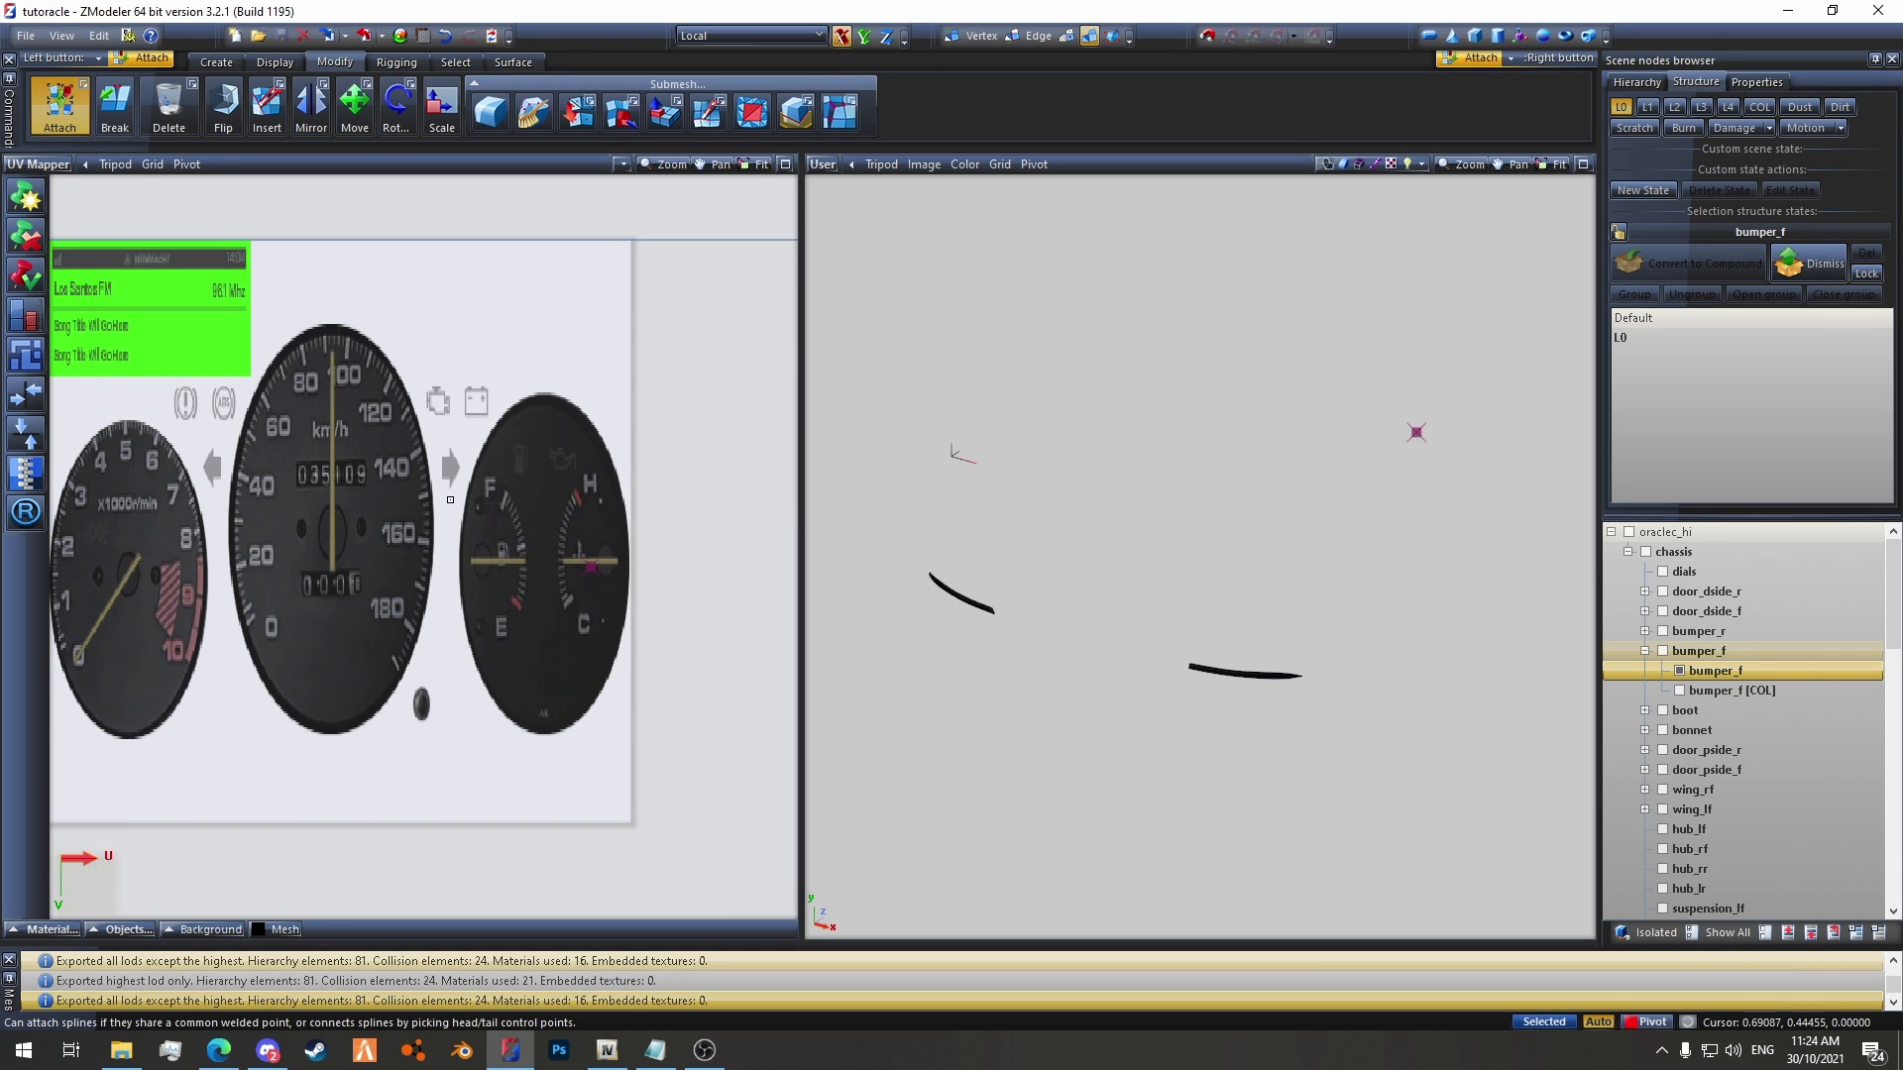
scroll(367, 446, "down", 2)
middle_click_drag(395, 389, 439, 450)
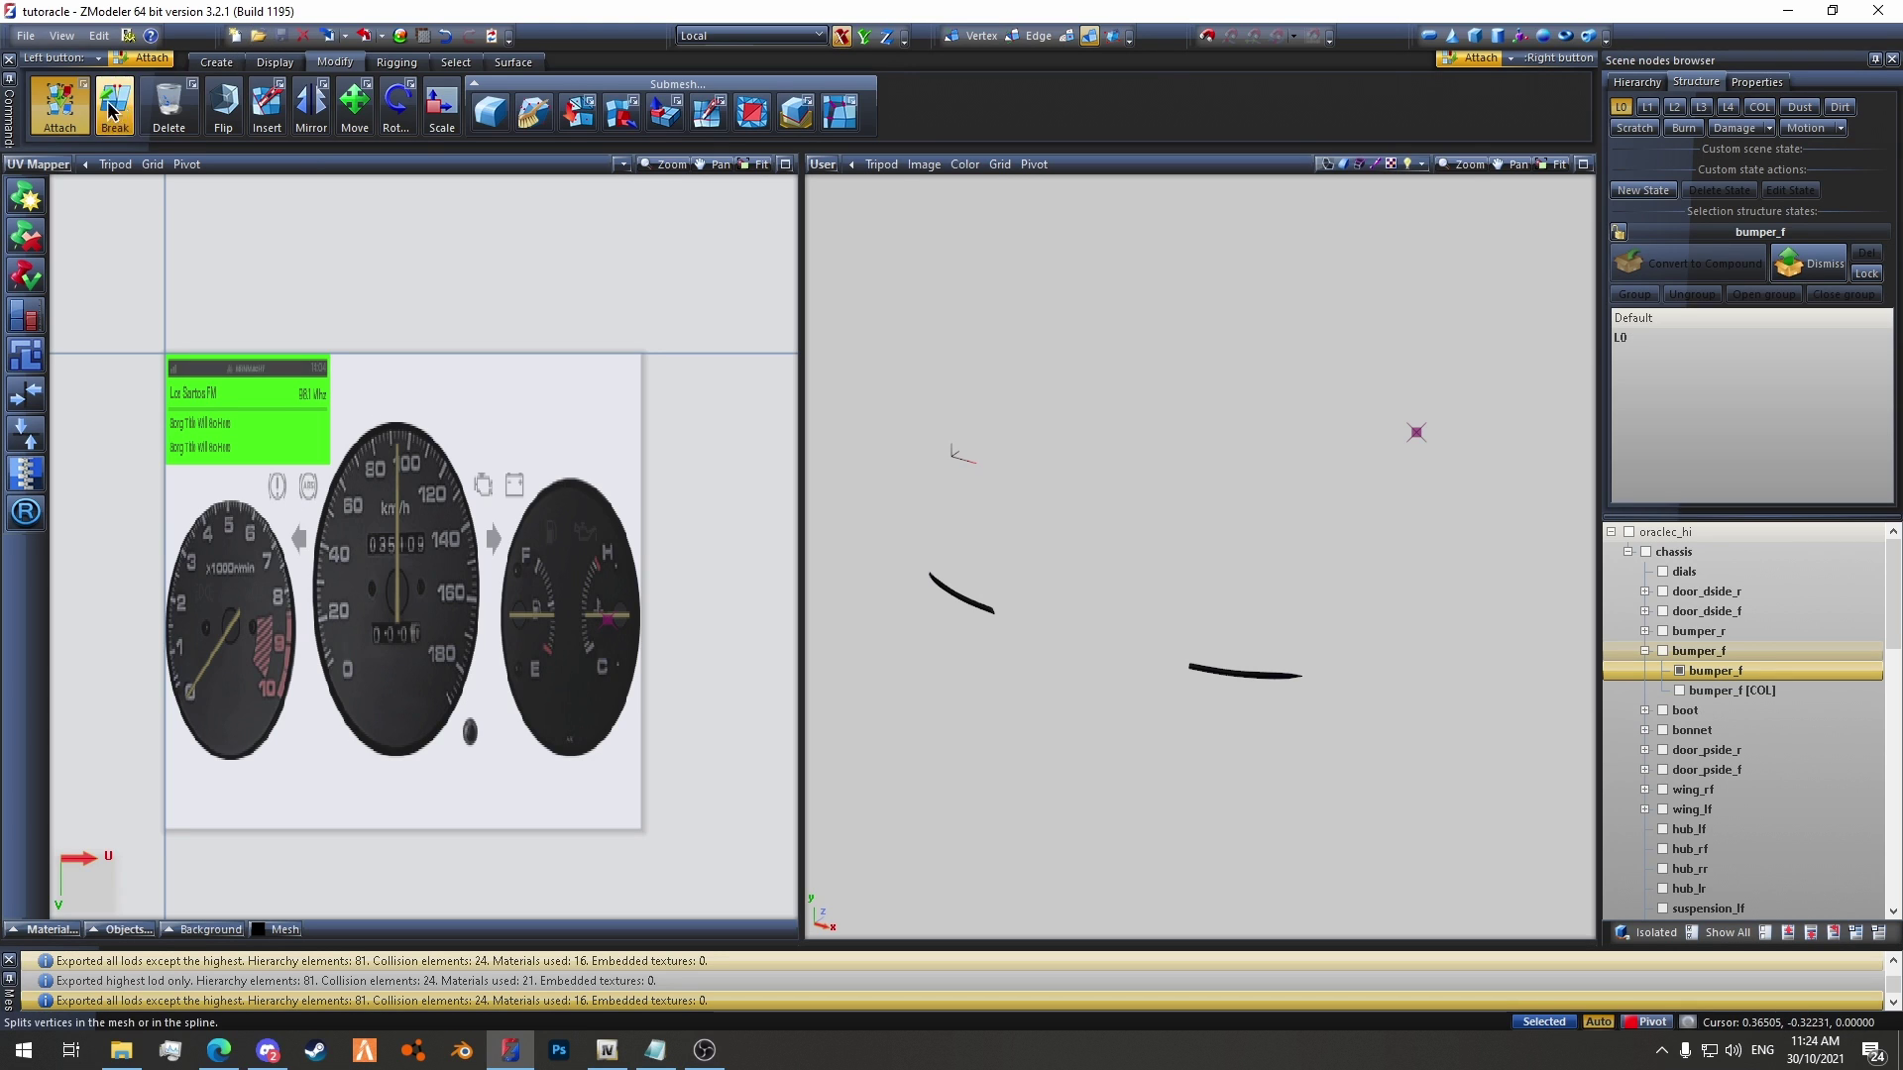
Step: End the Attach command, show all parts of the car, and select the collapsed oraclec_hi hierarchy
left_click(71, 111)
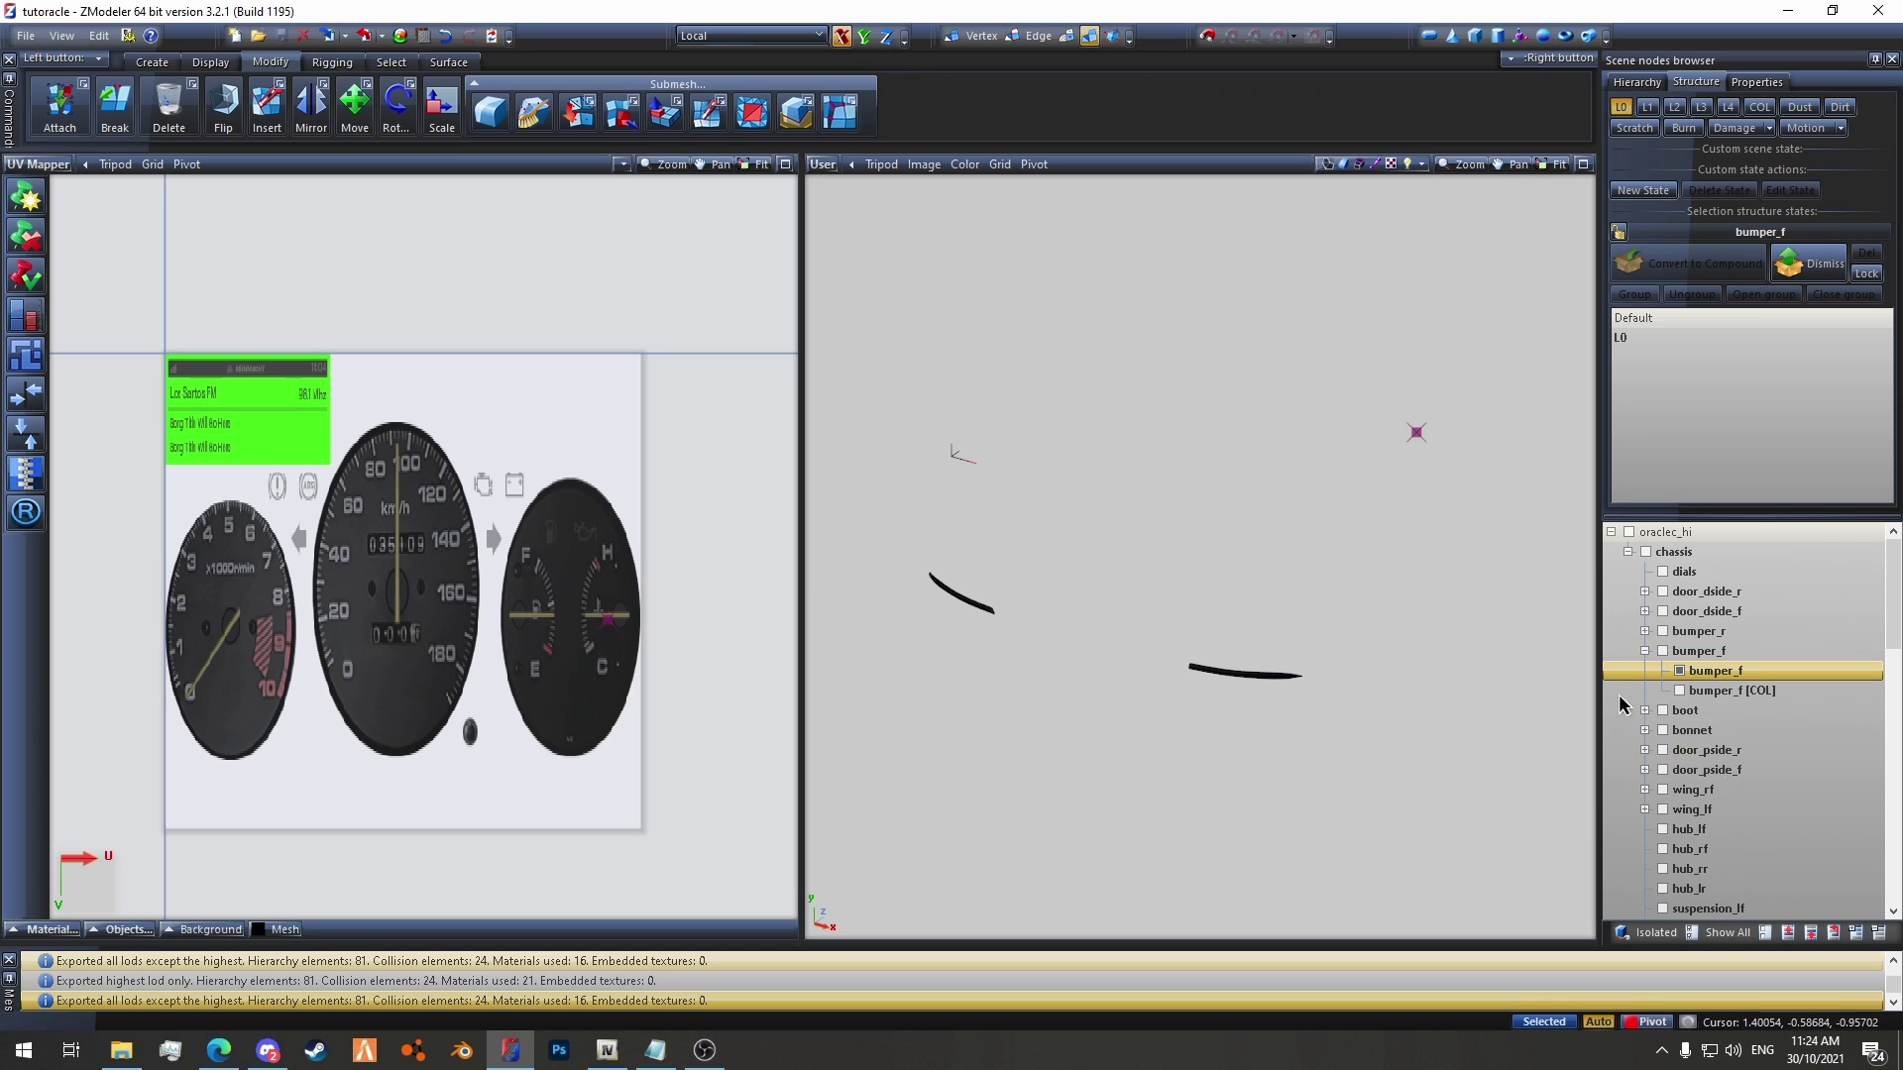
scroll(1241, 654, "up", 5)
scroll(1234, 684, "down", 5)
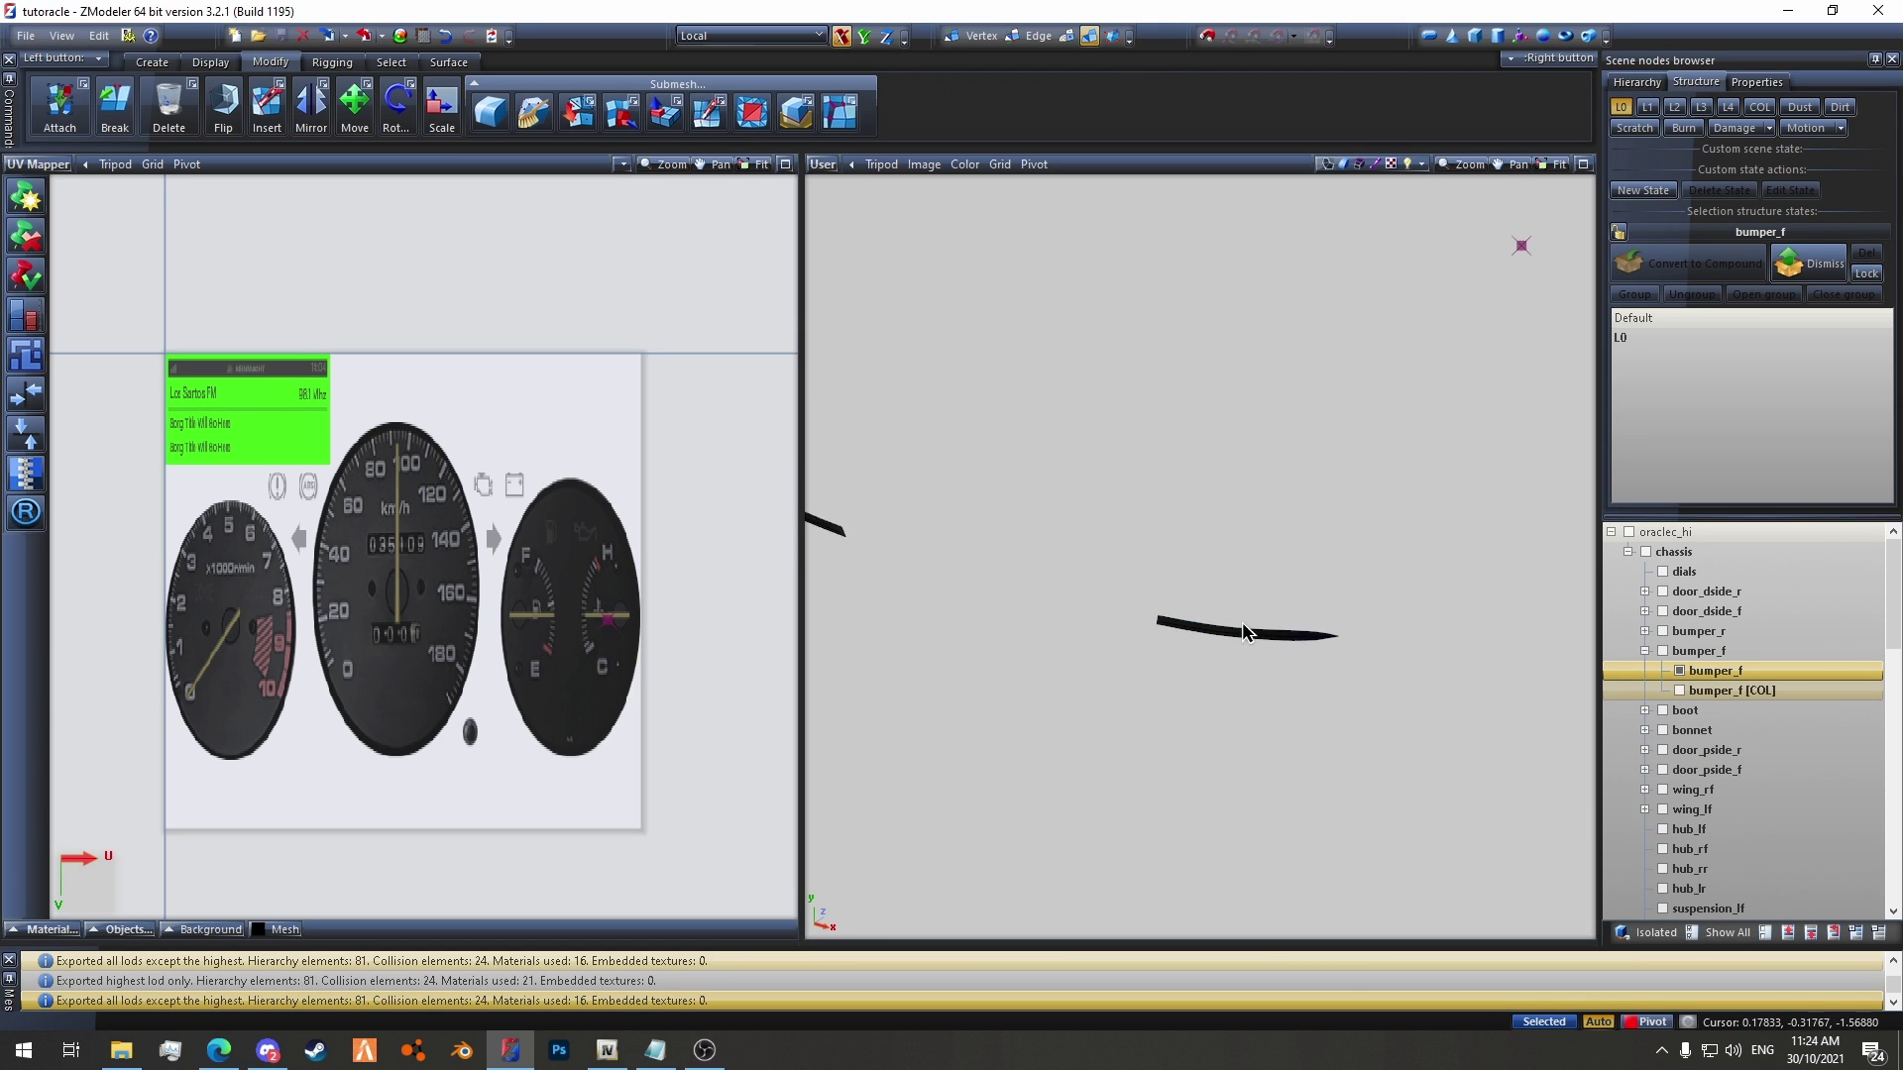
scroll(1779, 605, "down", 10)
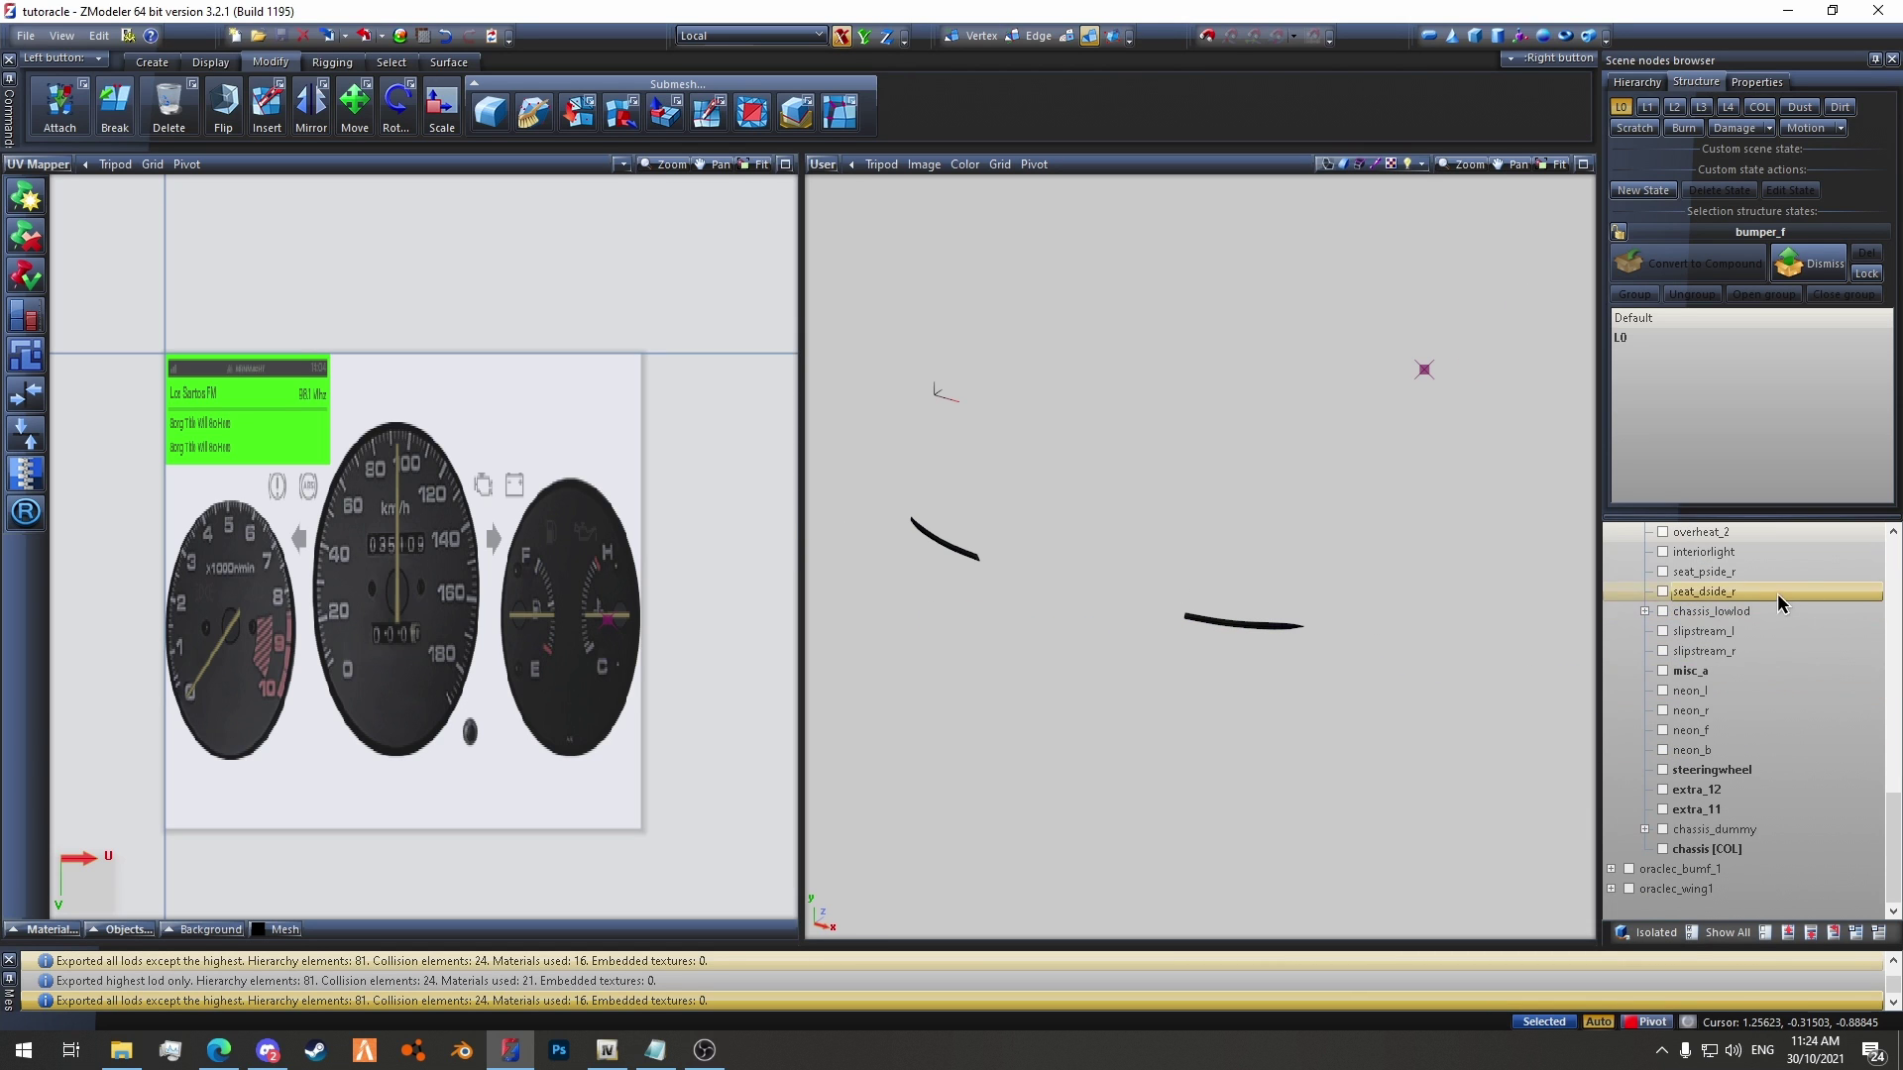
left_click(1720, 932)
scroll(1634, 895, "up", 15)
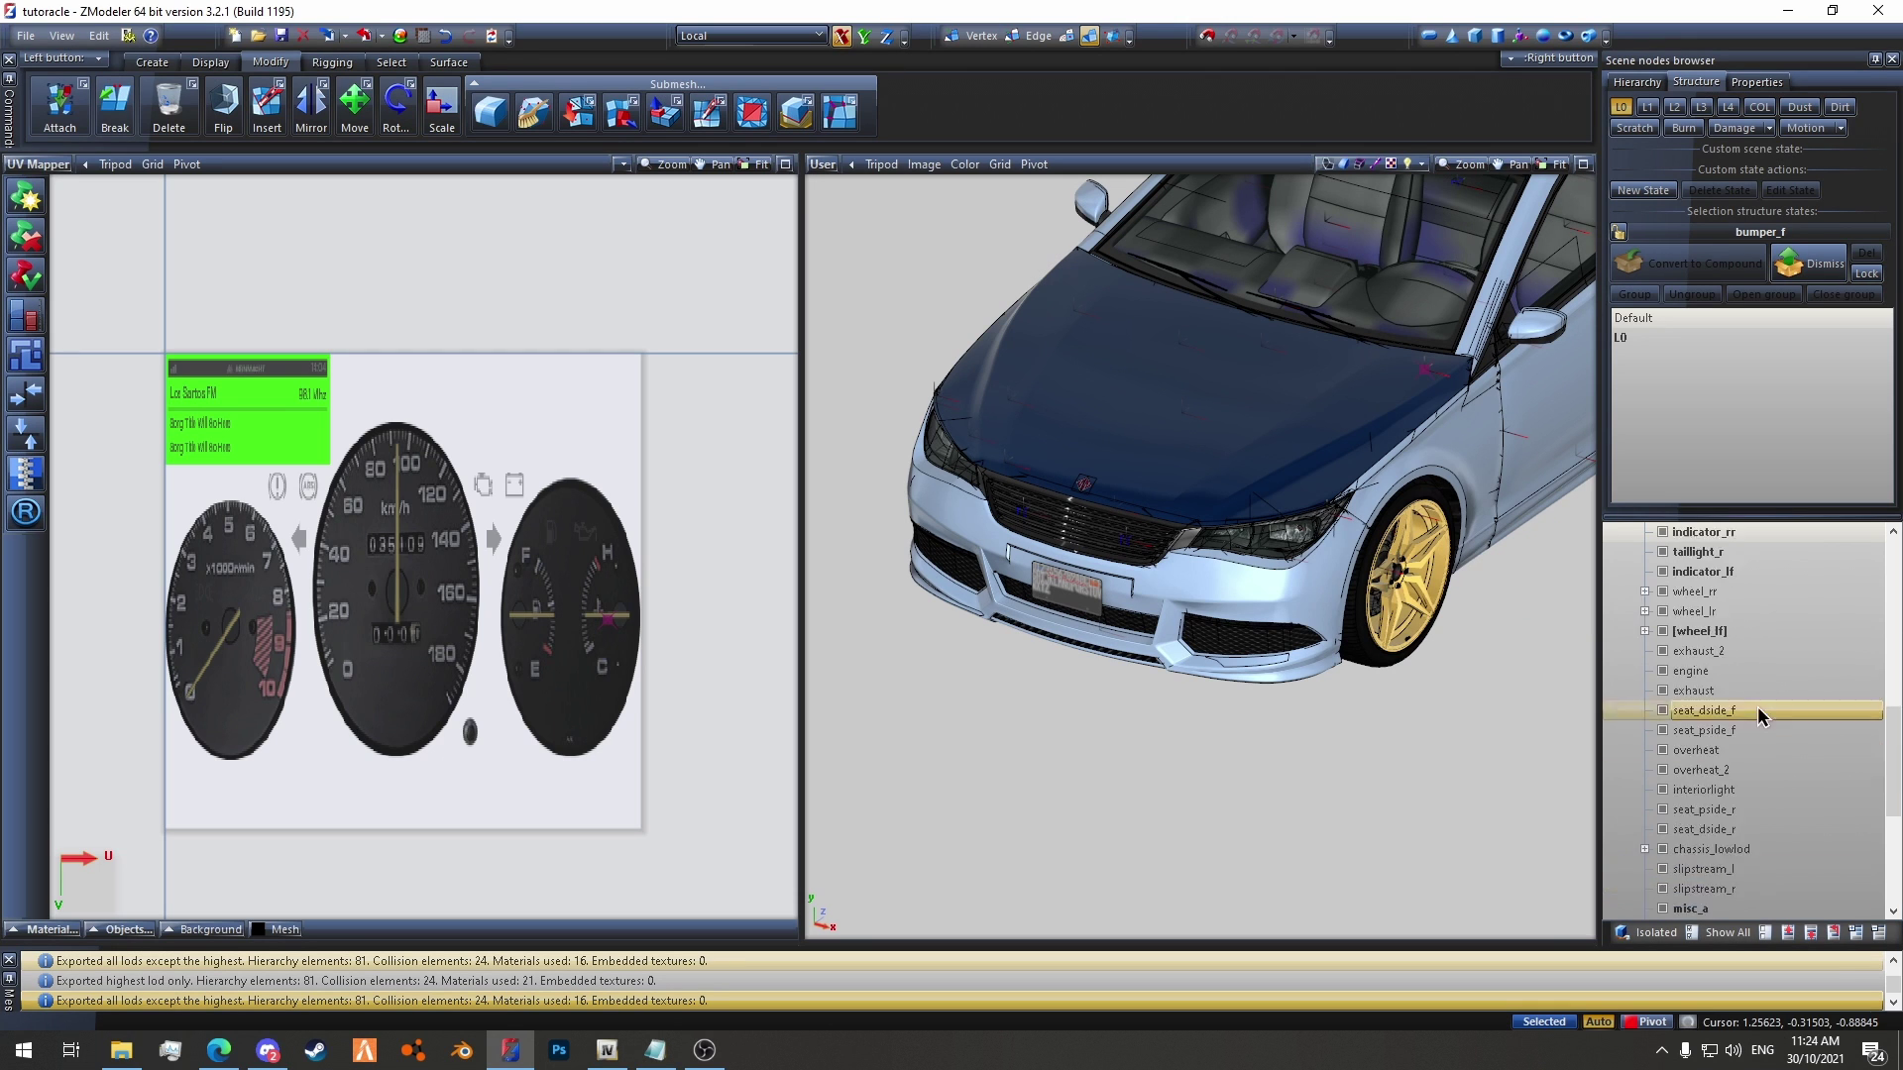
double_click(1668, 536)
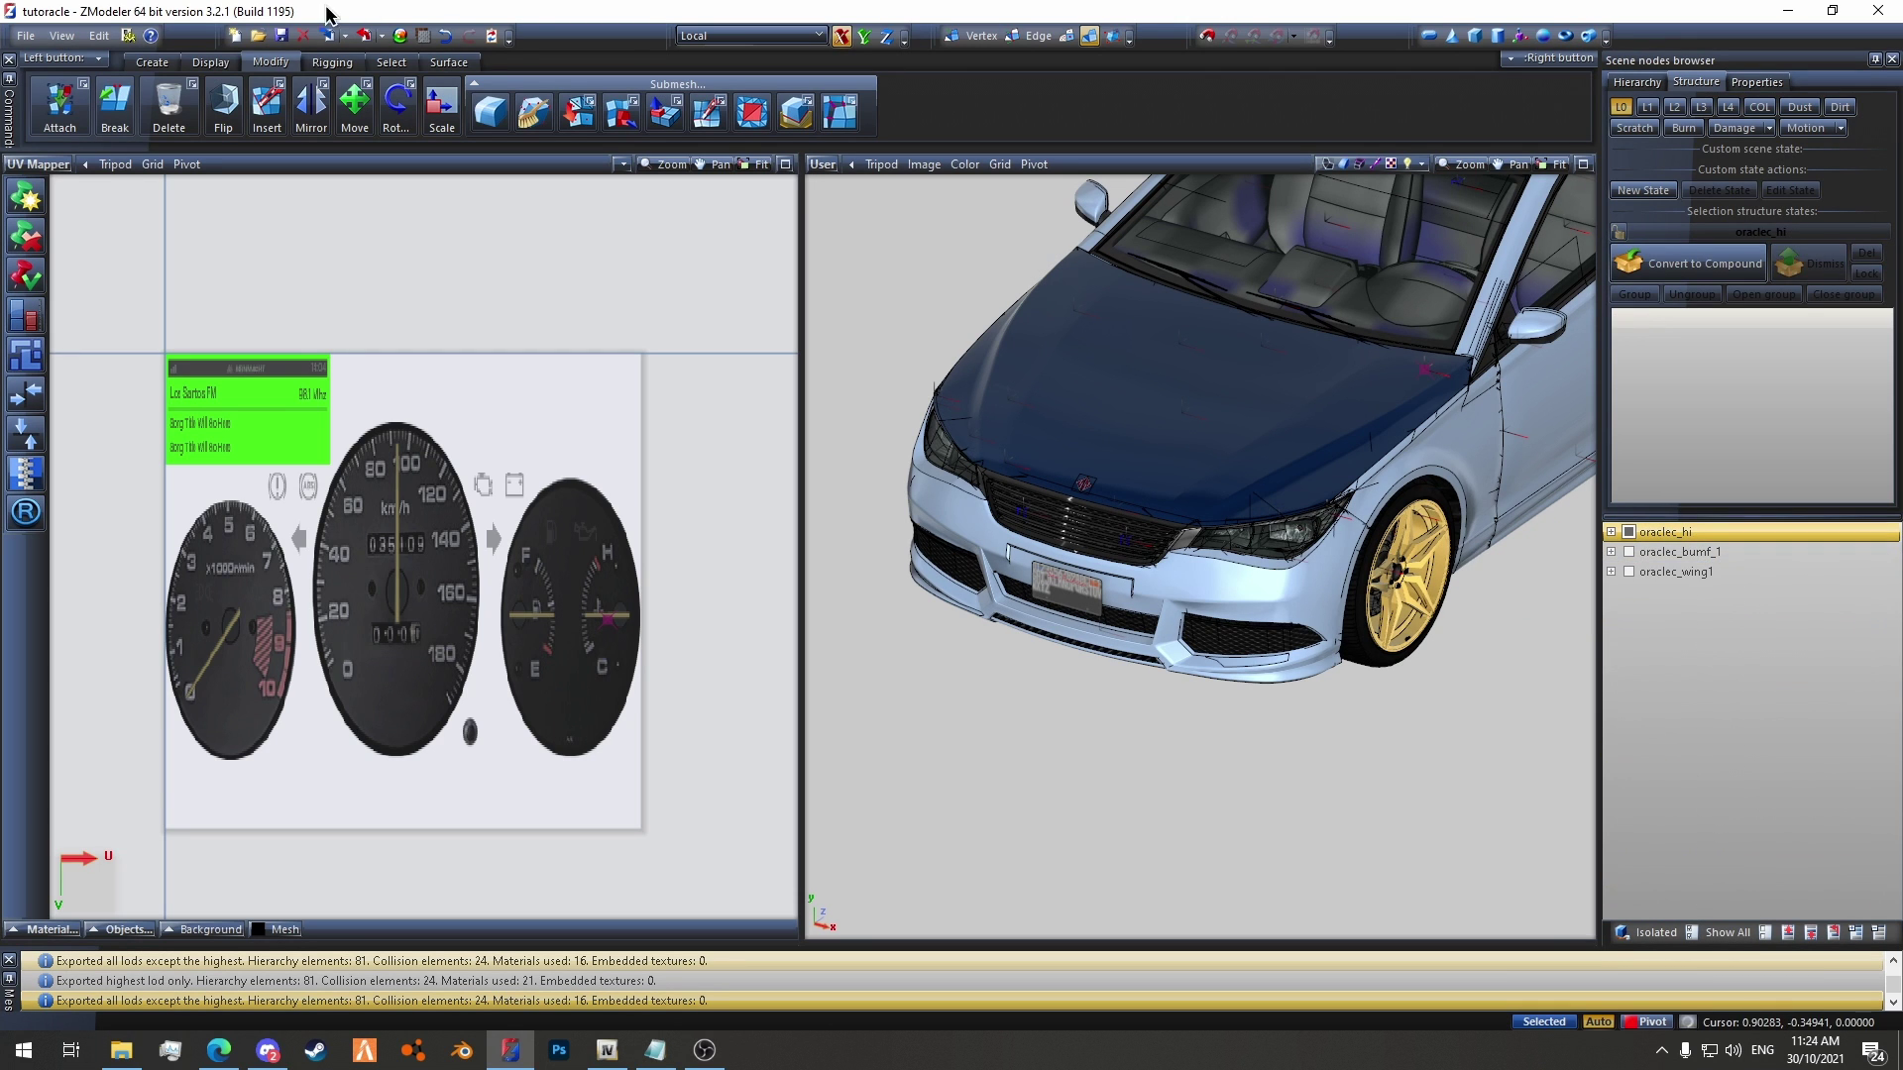
Step: Export the model as oraclec_hi.yft in the Exported folder, replacing the existing file
left_click(369, 36)
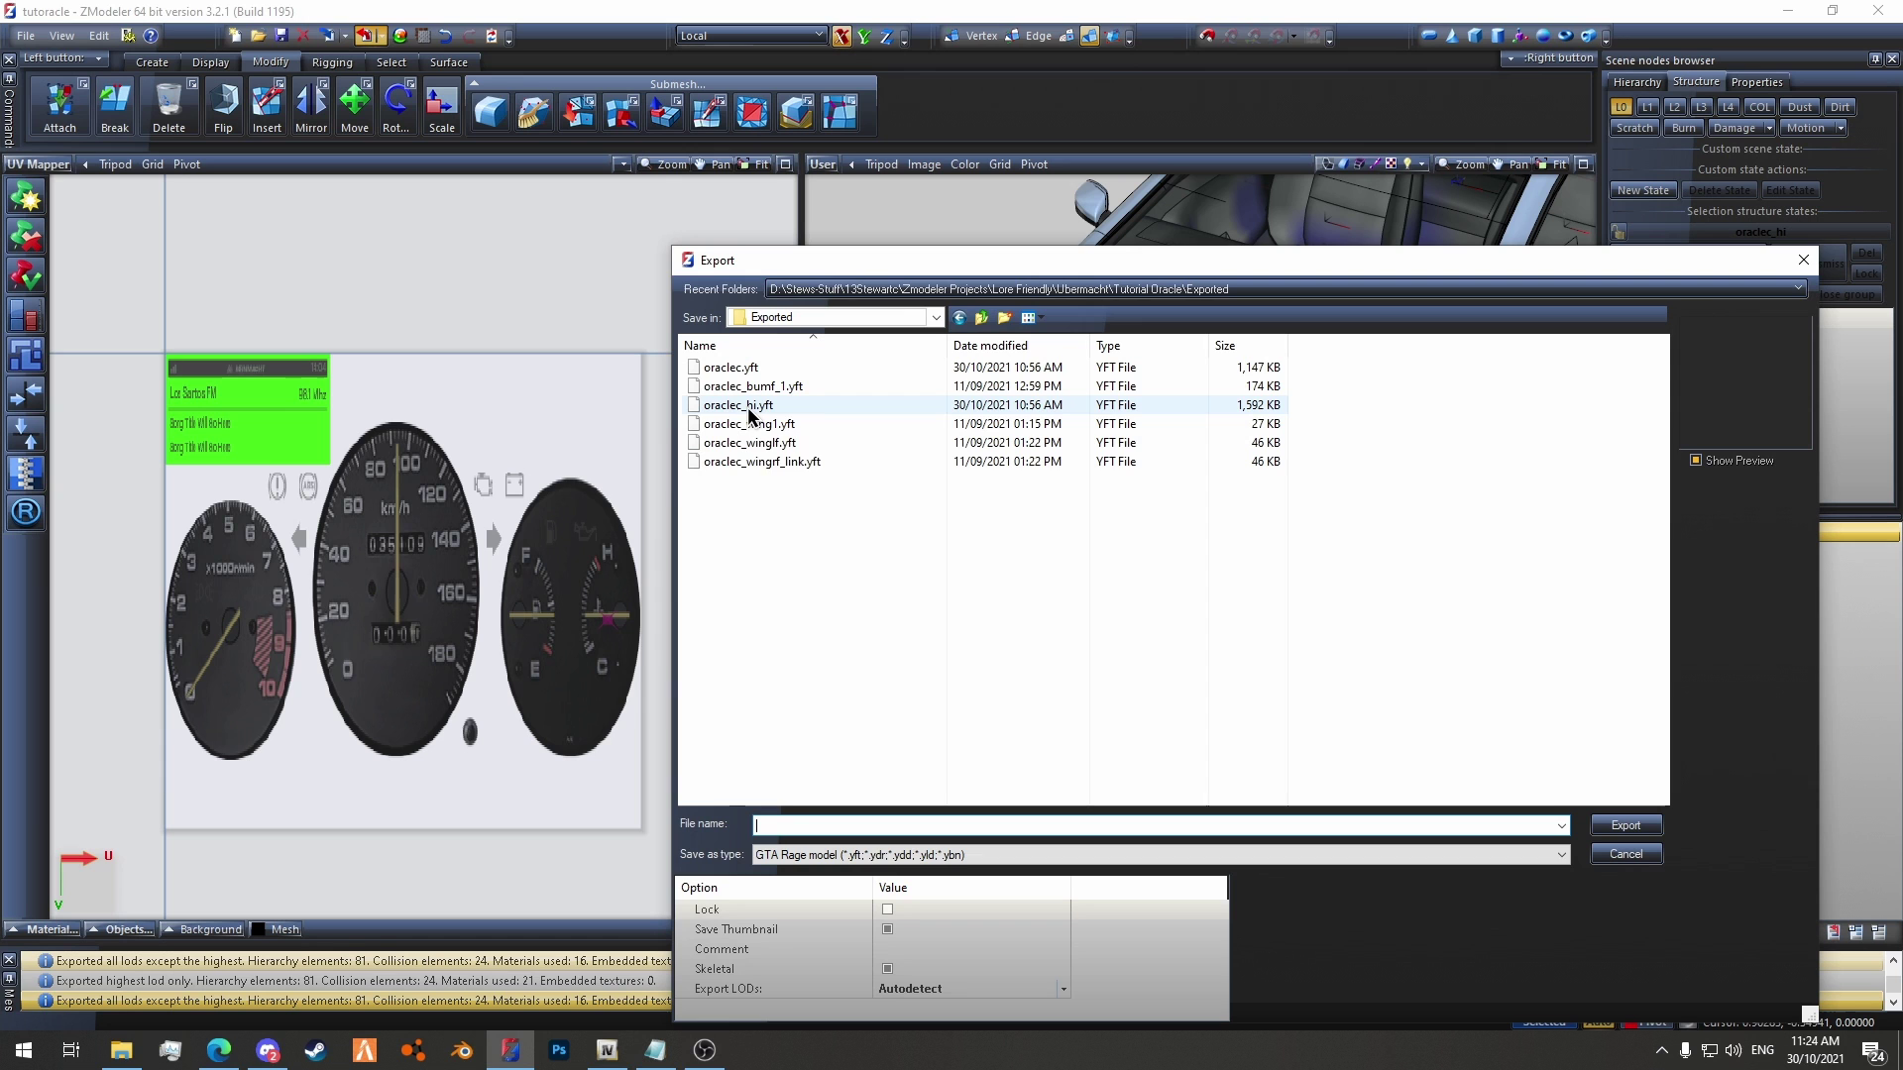
double_click(750, 406)
left_click(1001, 526)
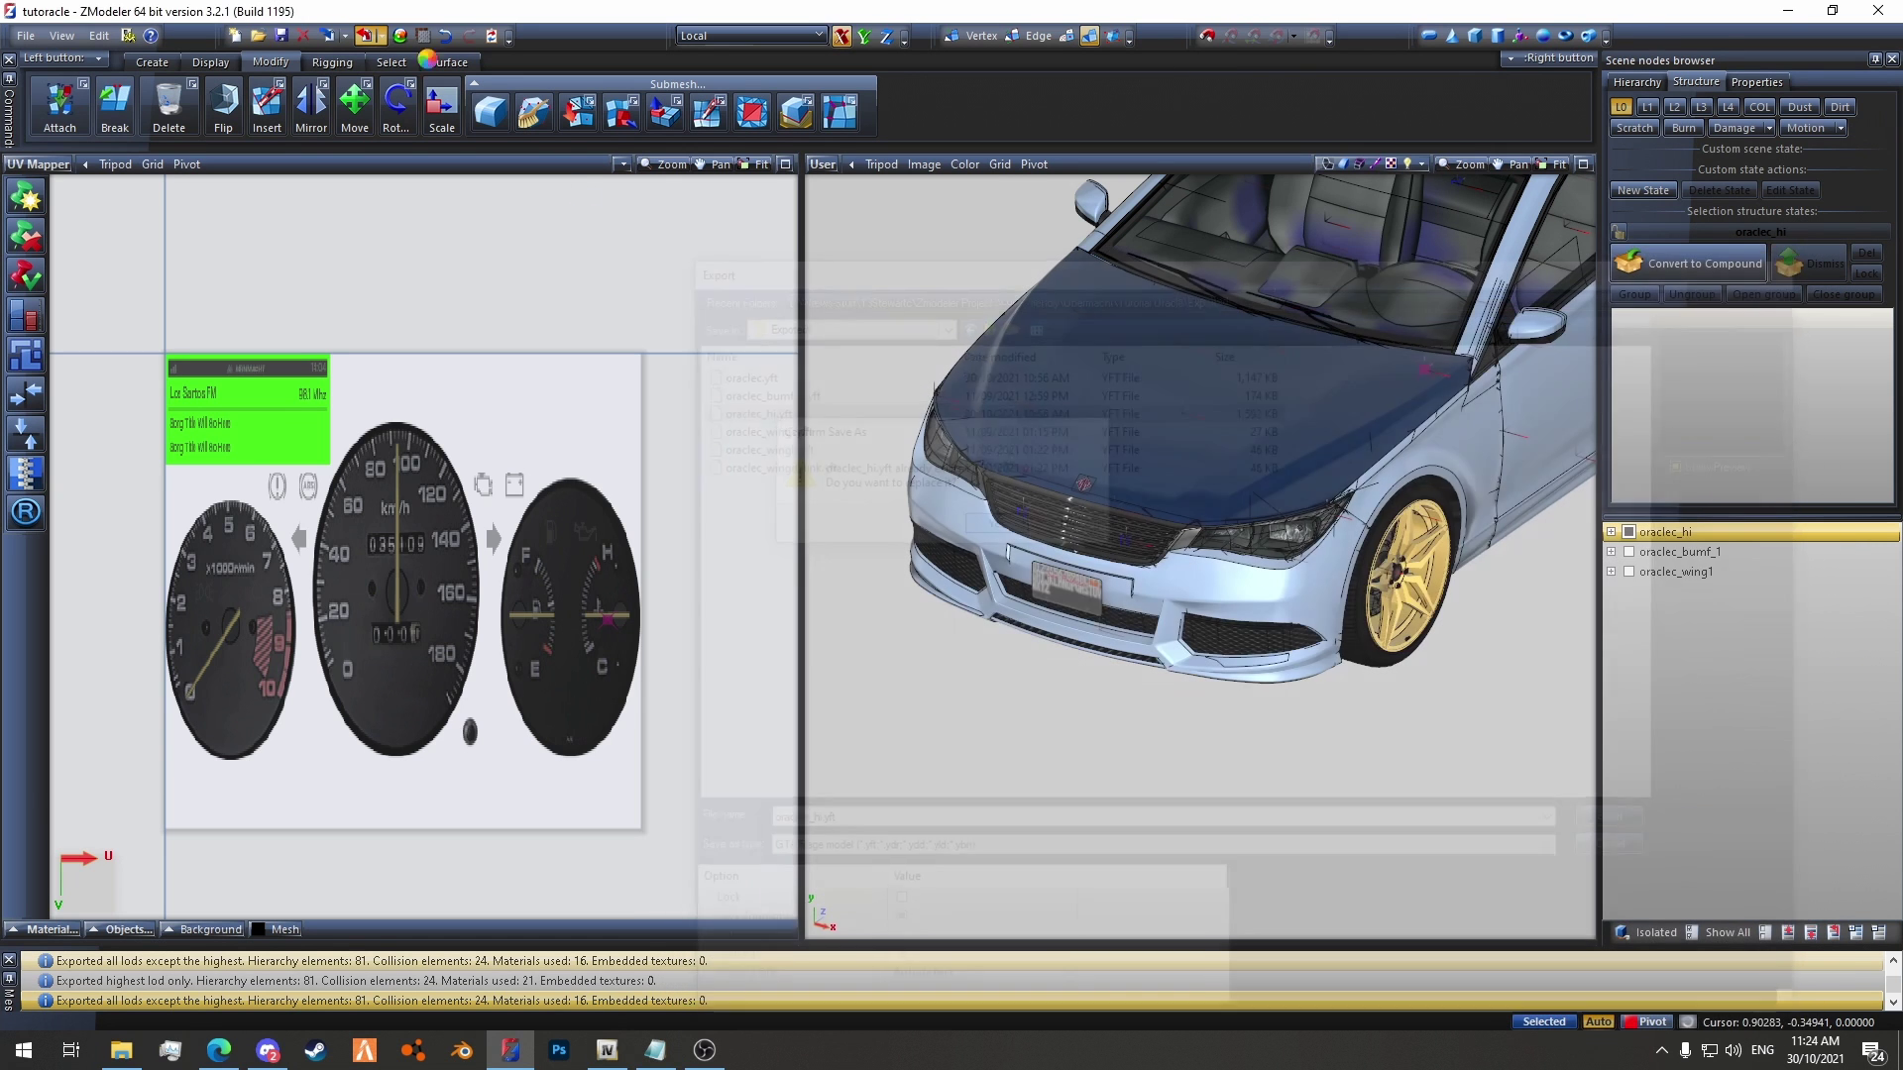
Step: Export the model as oraclec.yft in the Exported folder, replacing the existing file
left_click(369, 37)
double_click(734, 368)
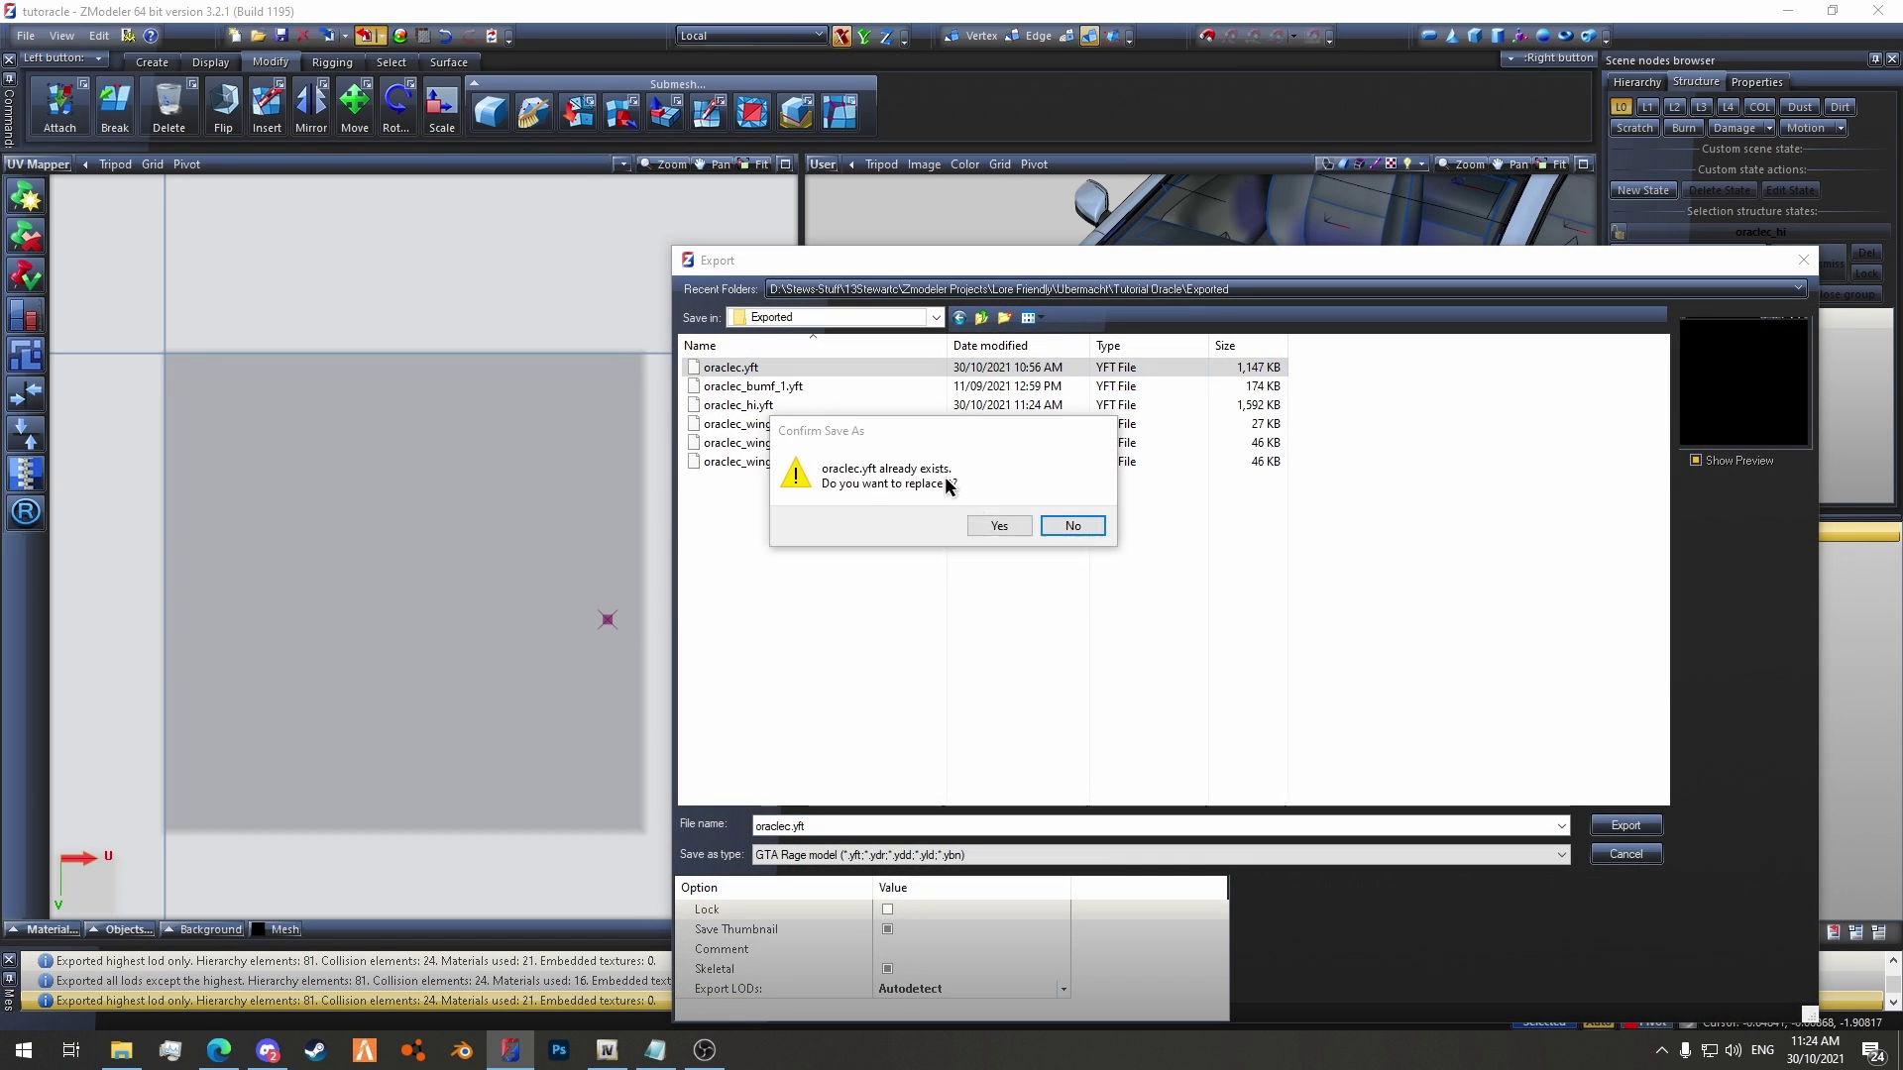
left_click(991, 529)
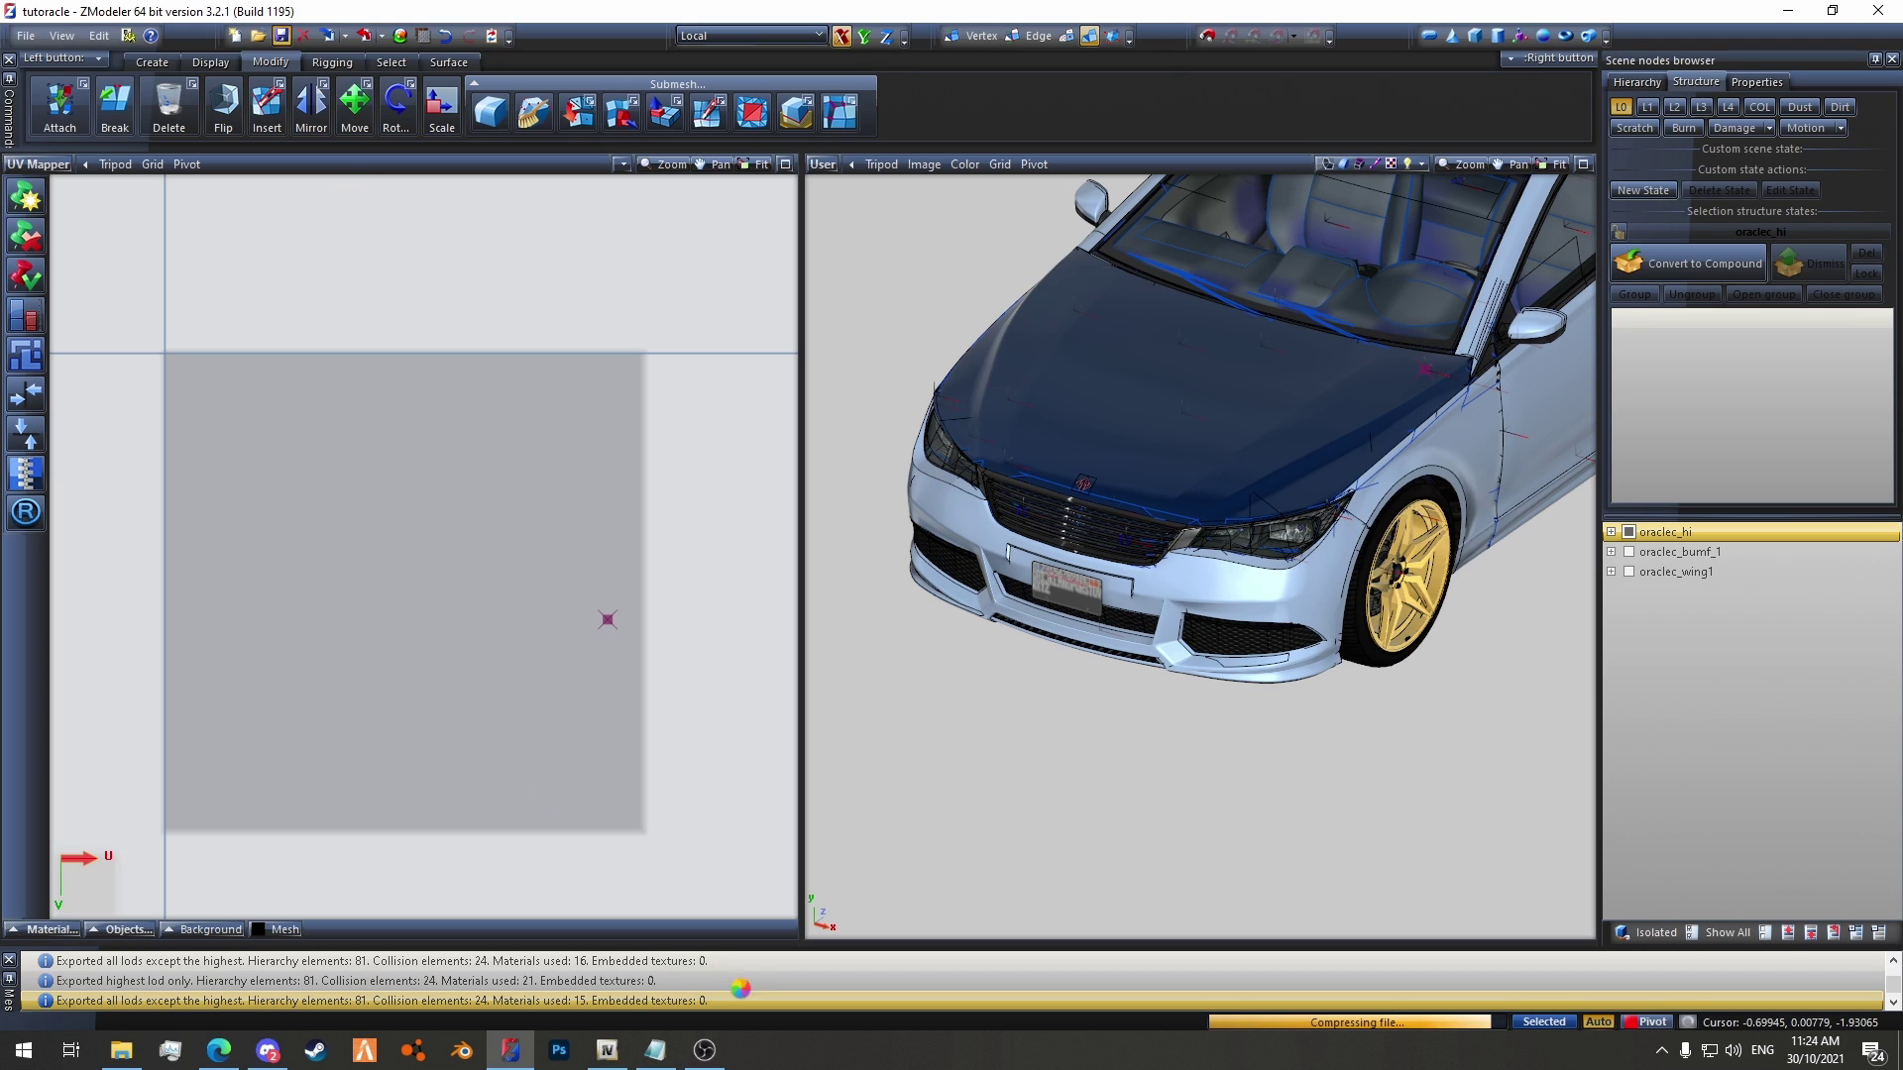
Step: From File Explorer's Exported folder, import oraclec.yft and oraclec_hi.yft into stew_oraclec's vehicles.rpf in OpenIV
mouse_move(607, 1053)
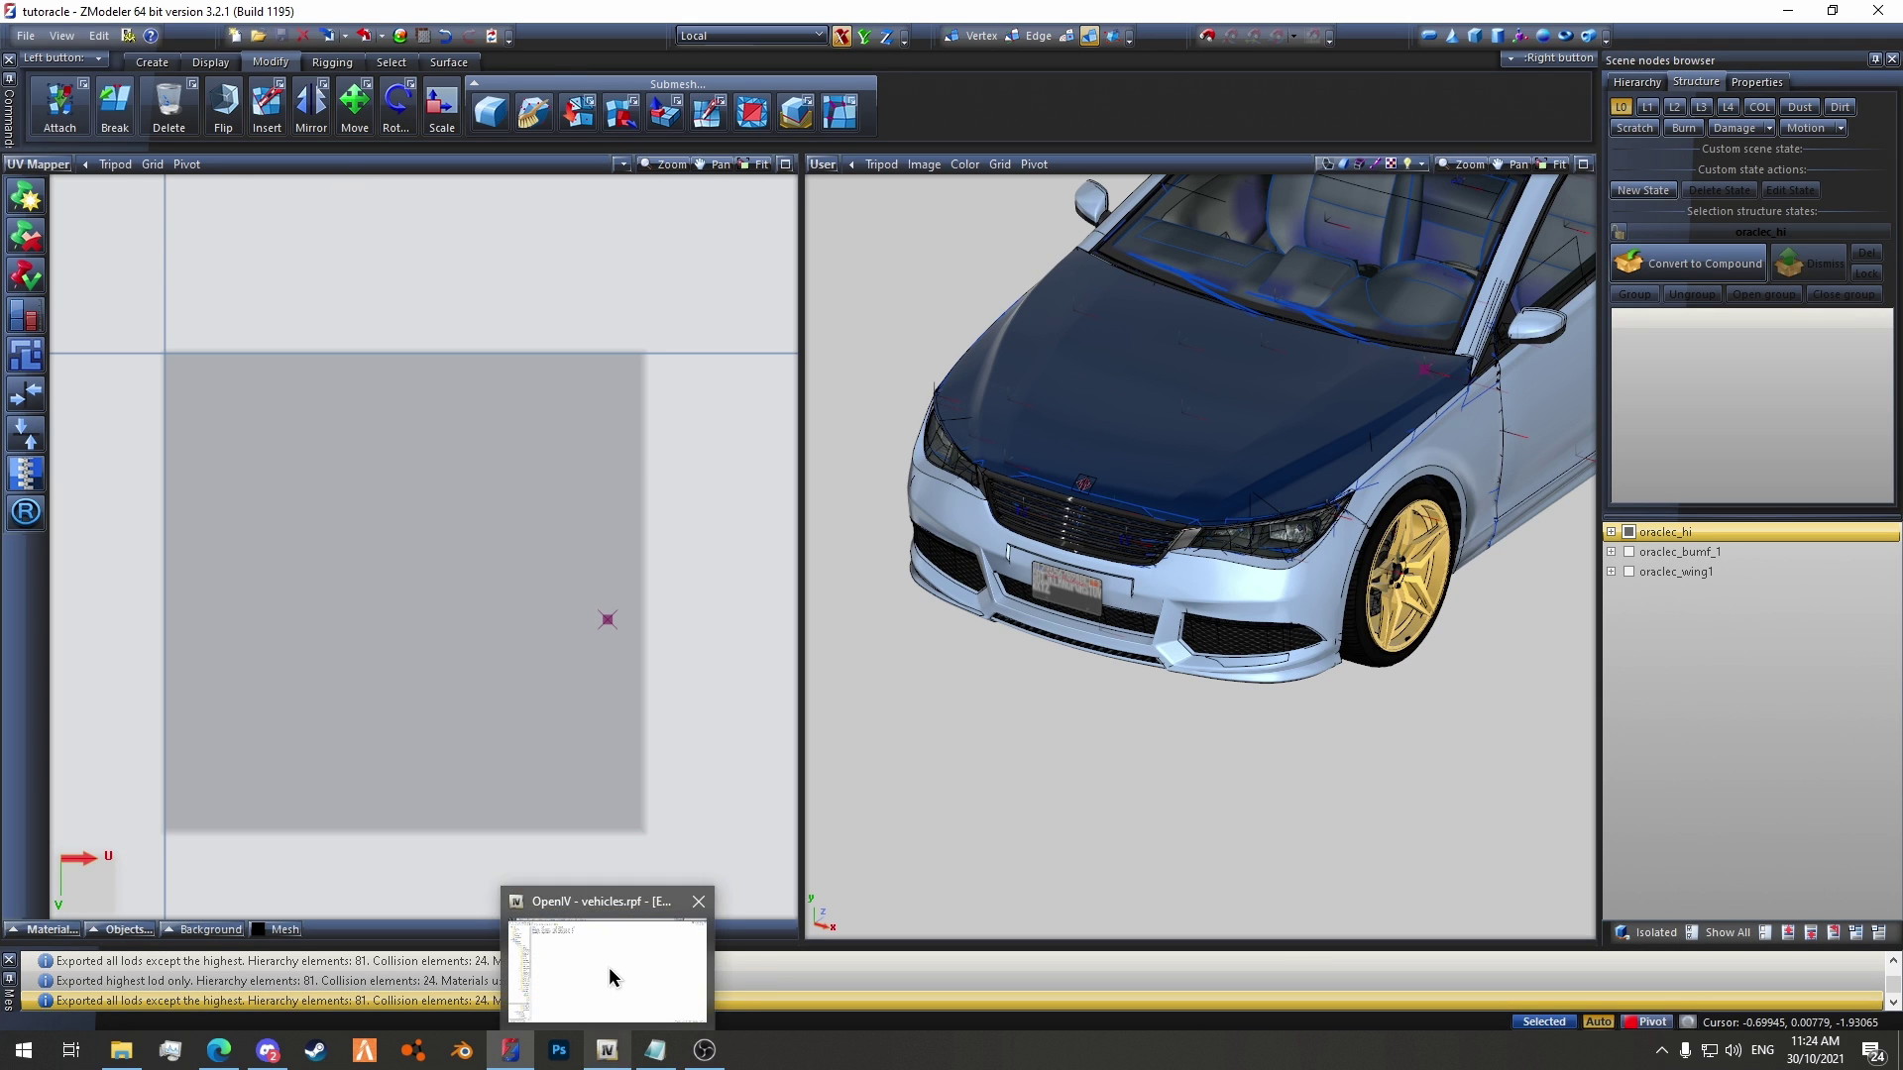
left_click(608, 966)
left_click(120, 1049)
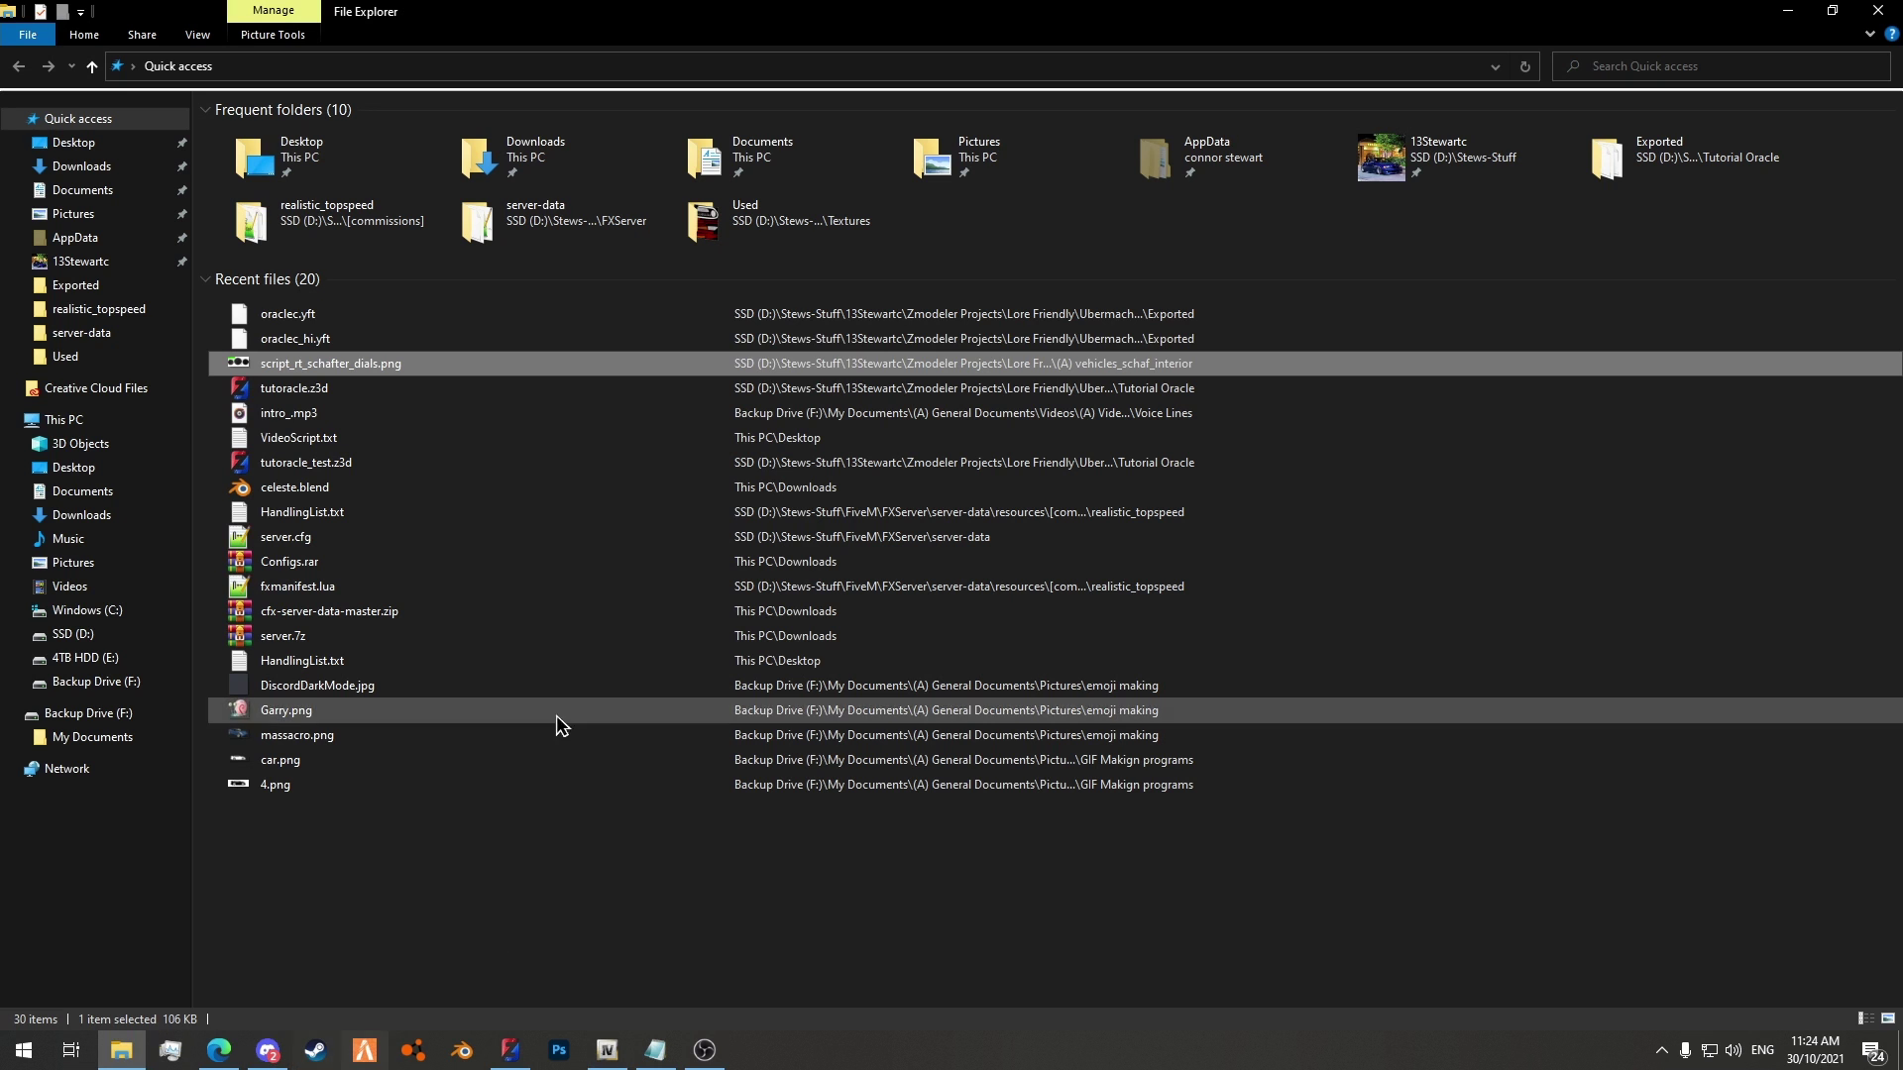
right_click(277, 322)
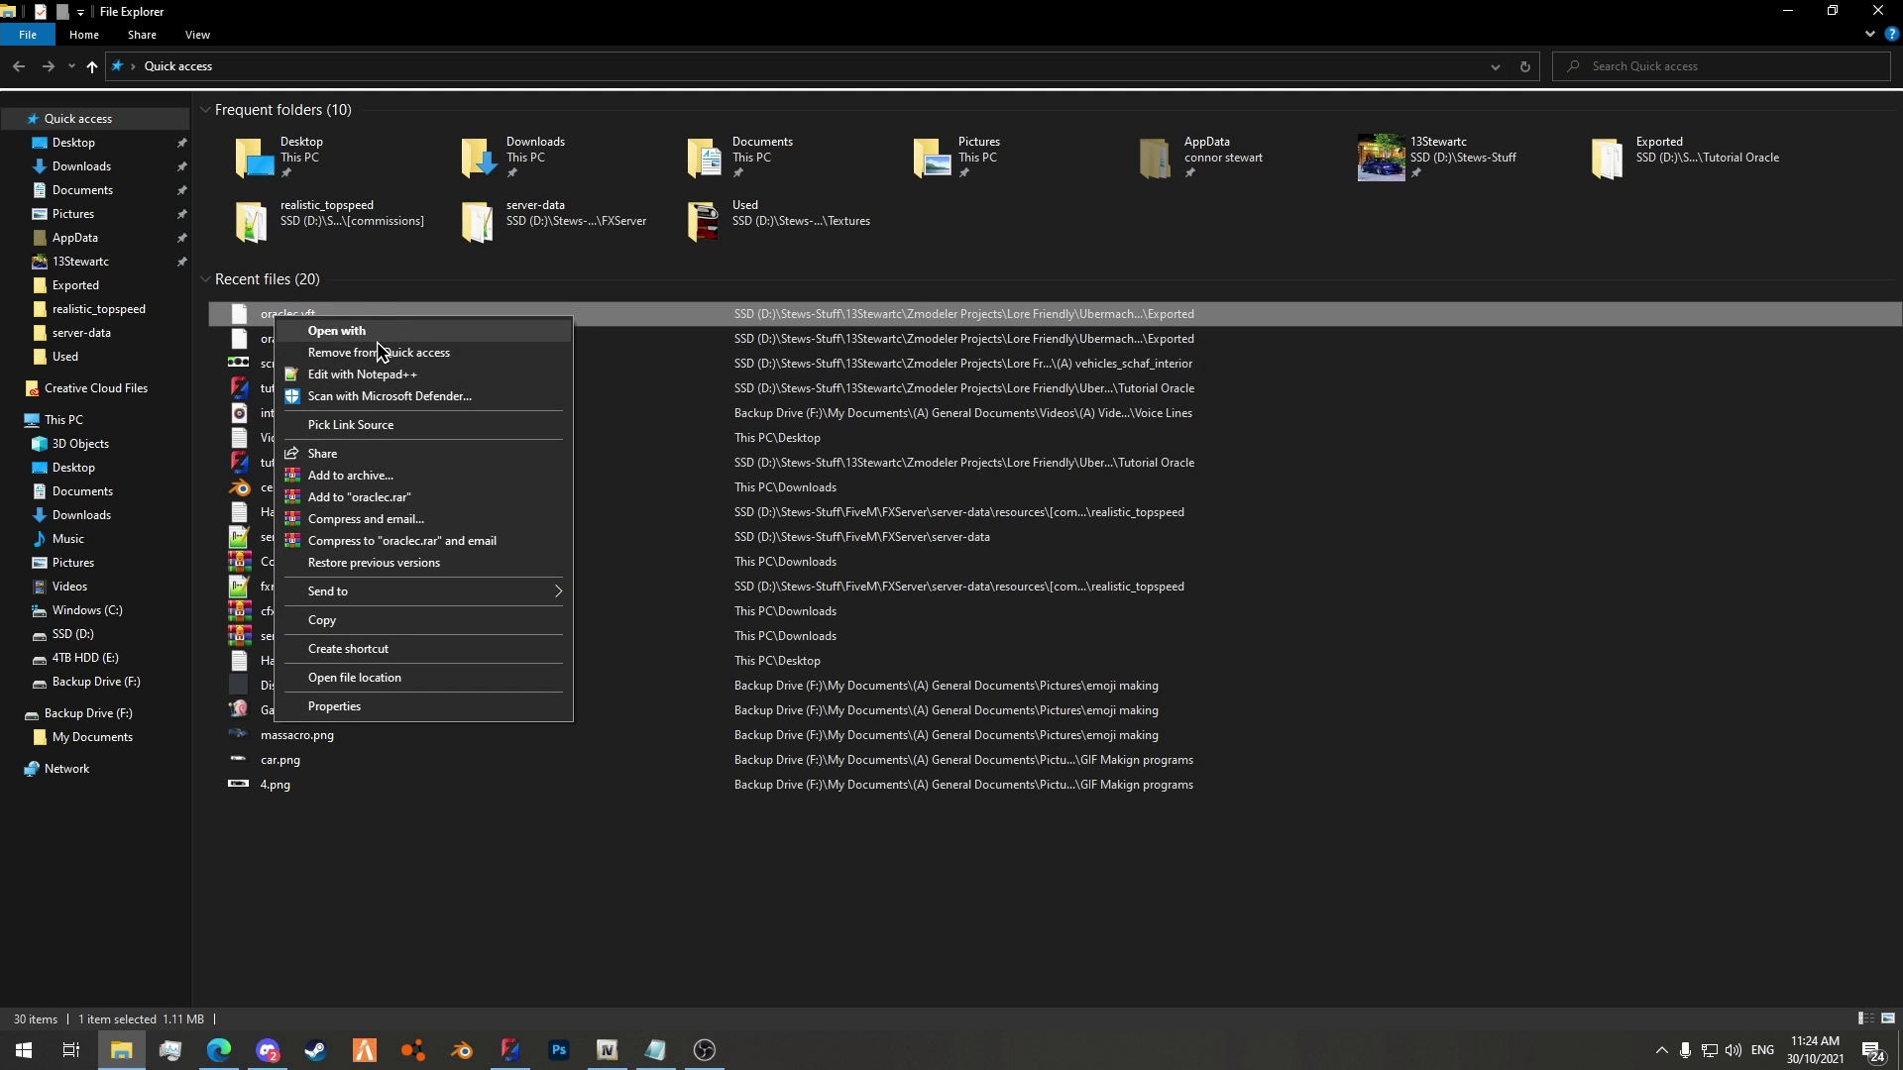
left_click(376, 677)
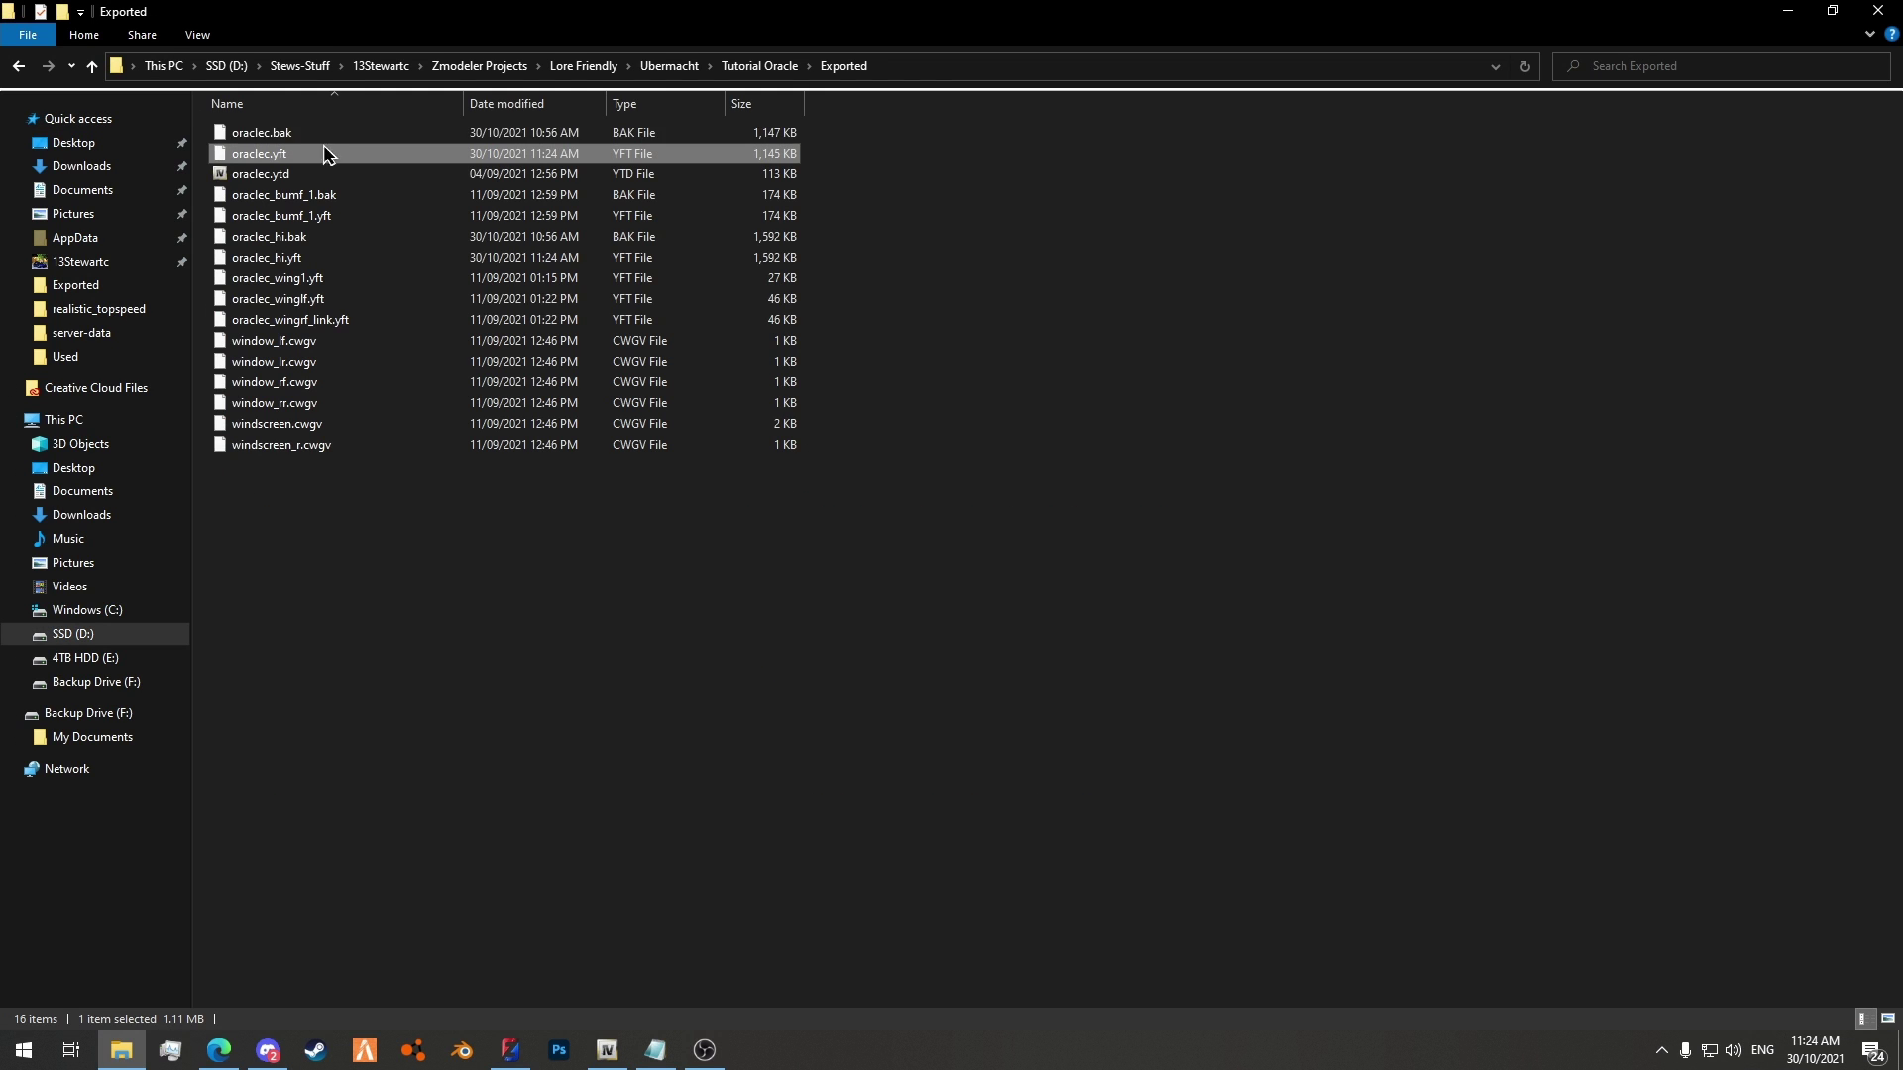
left_click(297, 260, "ctrl")
left_click_drag(406, 154, 352, 232)
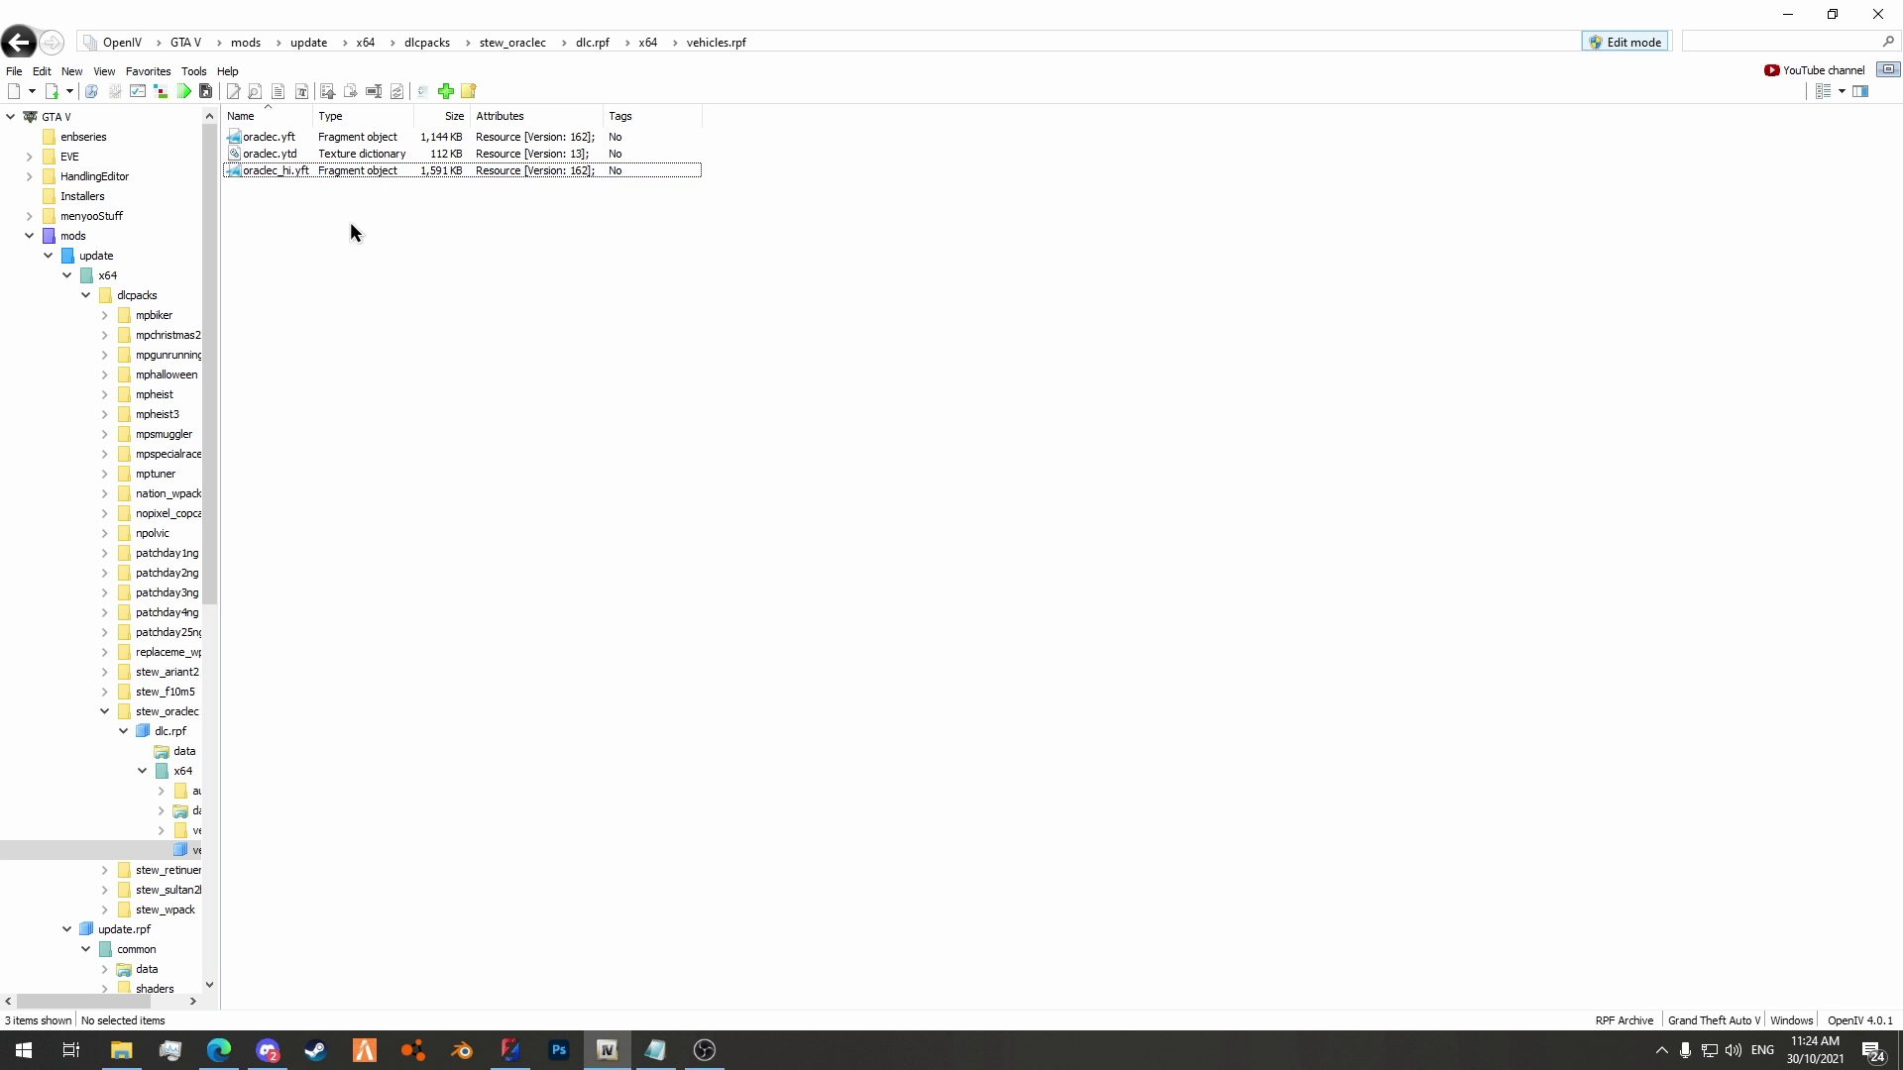
Step: Back in ZModeler, open the script_rt_schafter_dials_temp material's properties and show its color parameters
left_click(510, 1059)
left_click(399, 36)
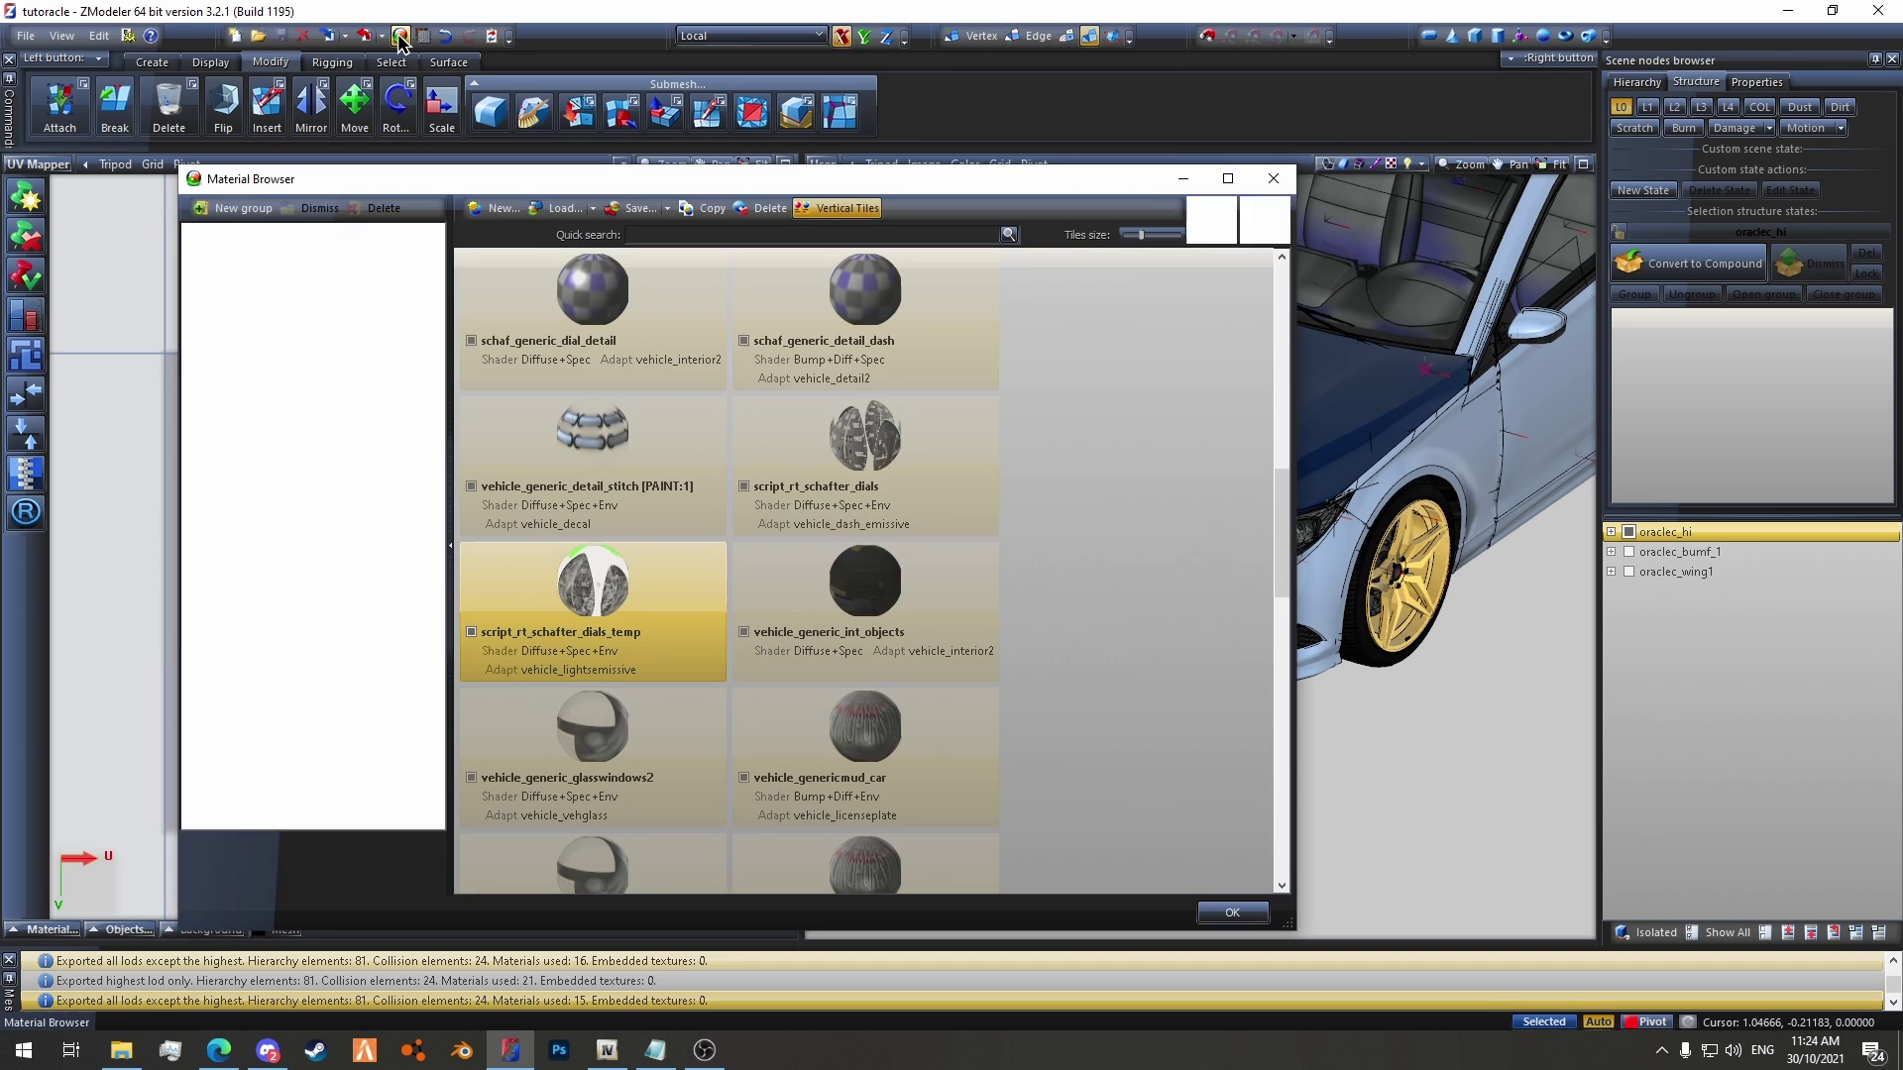
double_click(512, 604)
left_click(560, 79)
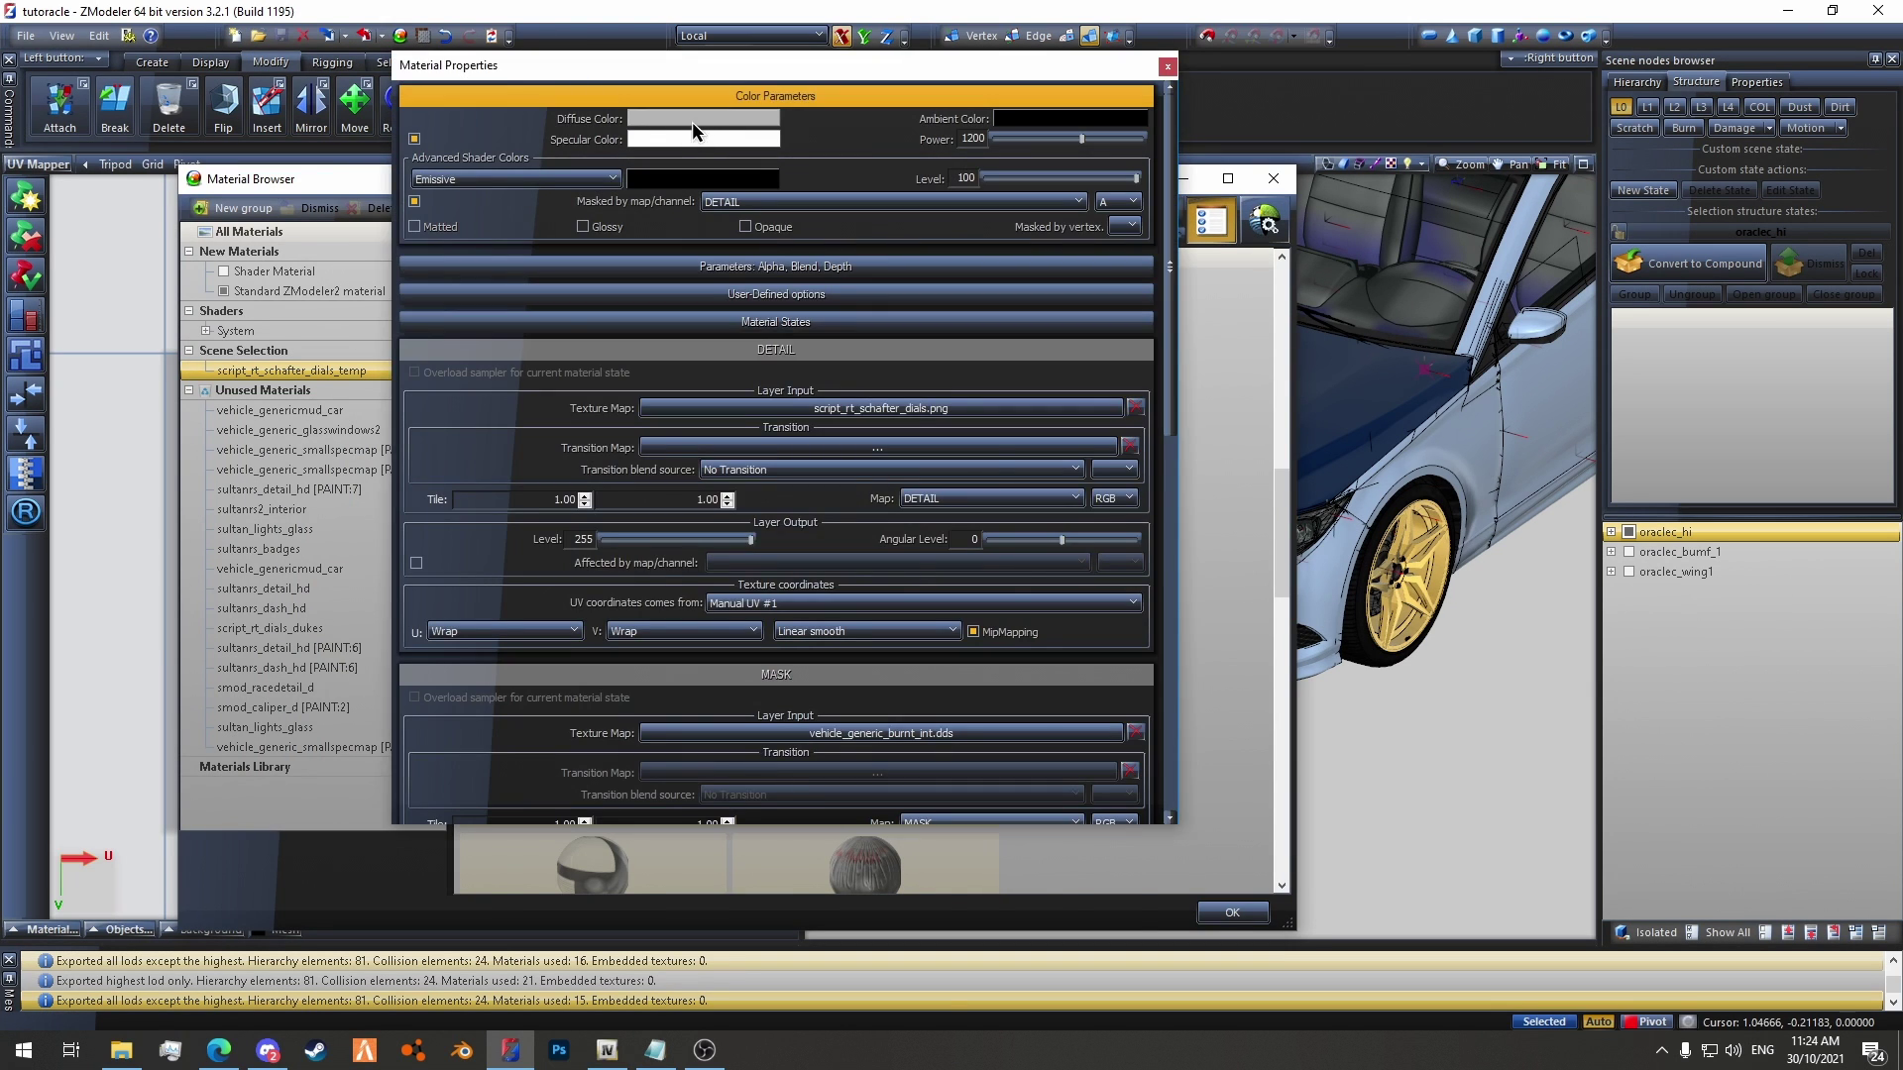
Step: Inspect the diffuse color setting of the script_rt_schafter_dials_temp material
left_click(692, 118)
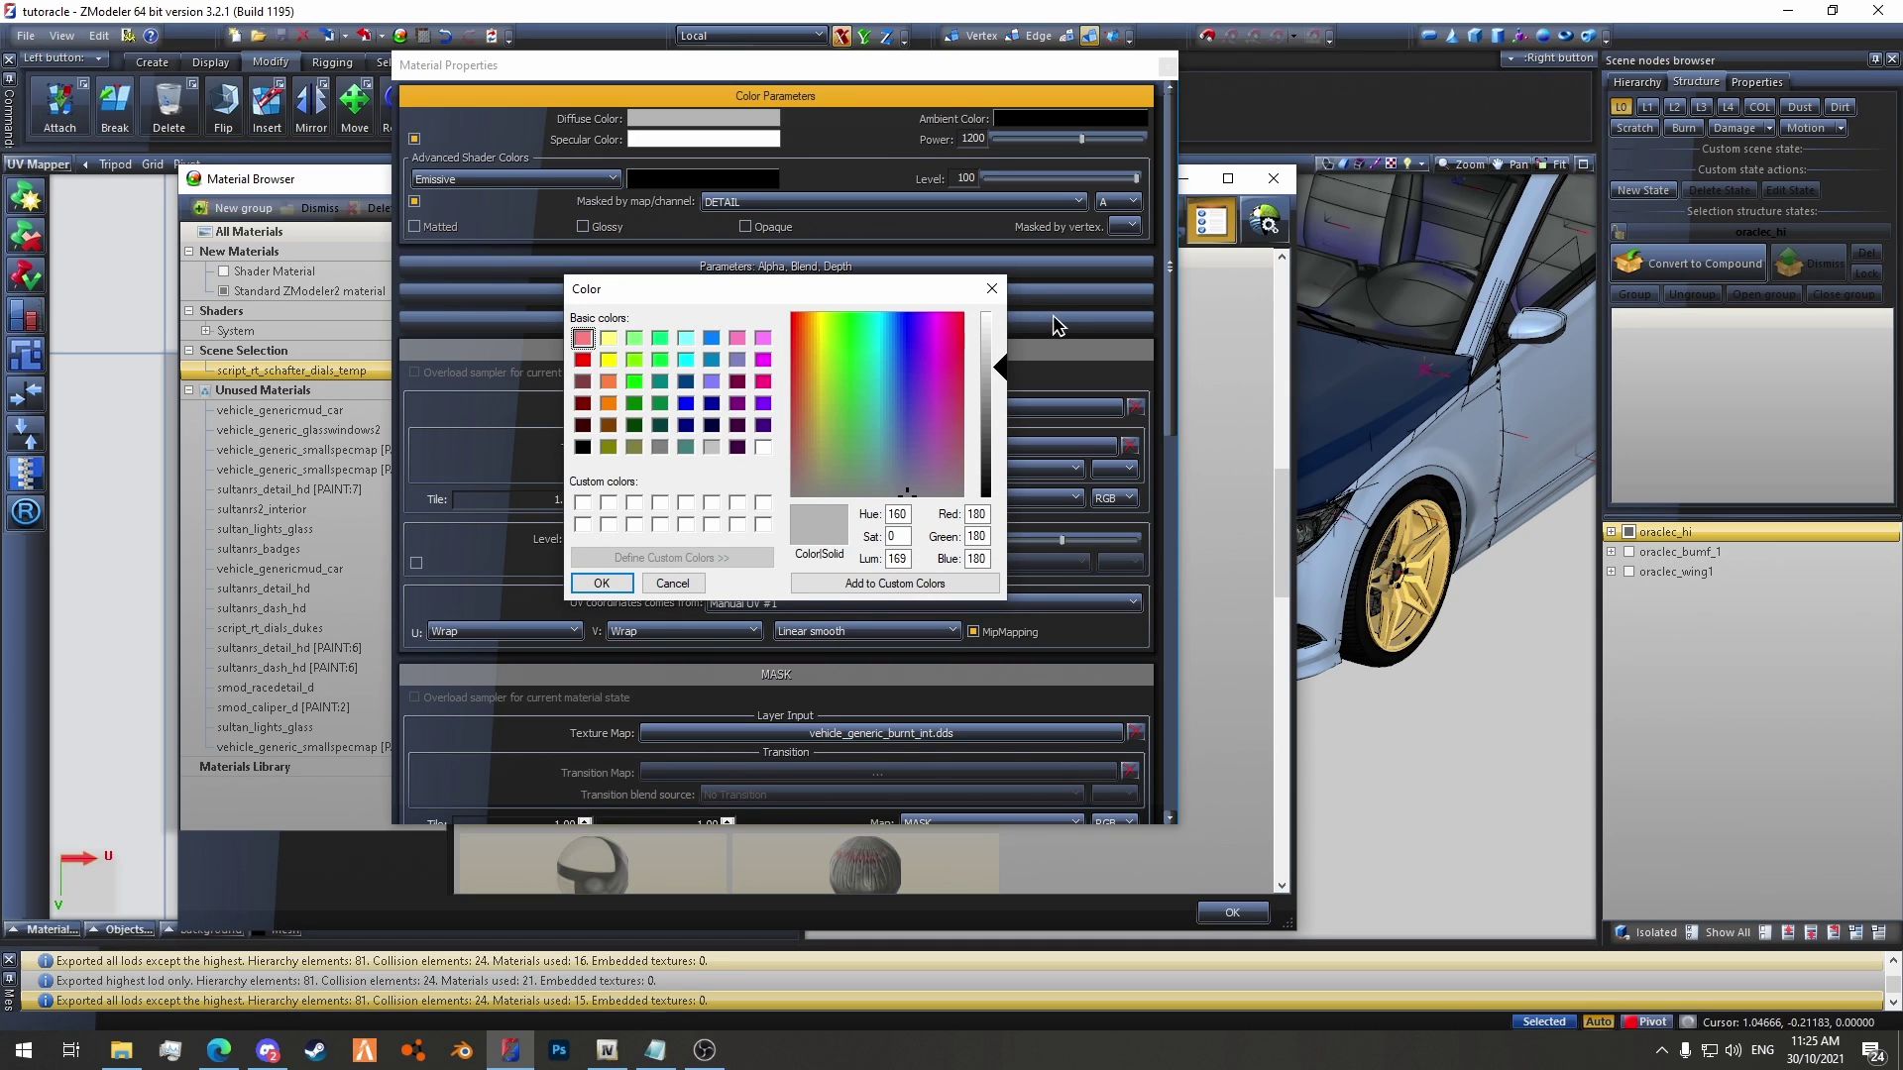
left_click(992, 289)
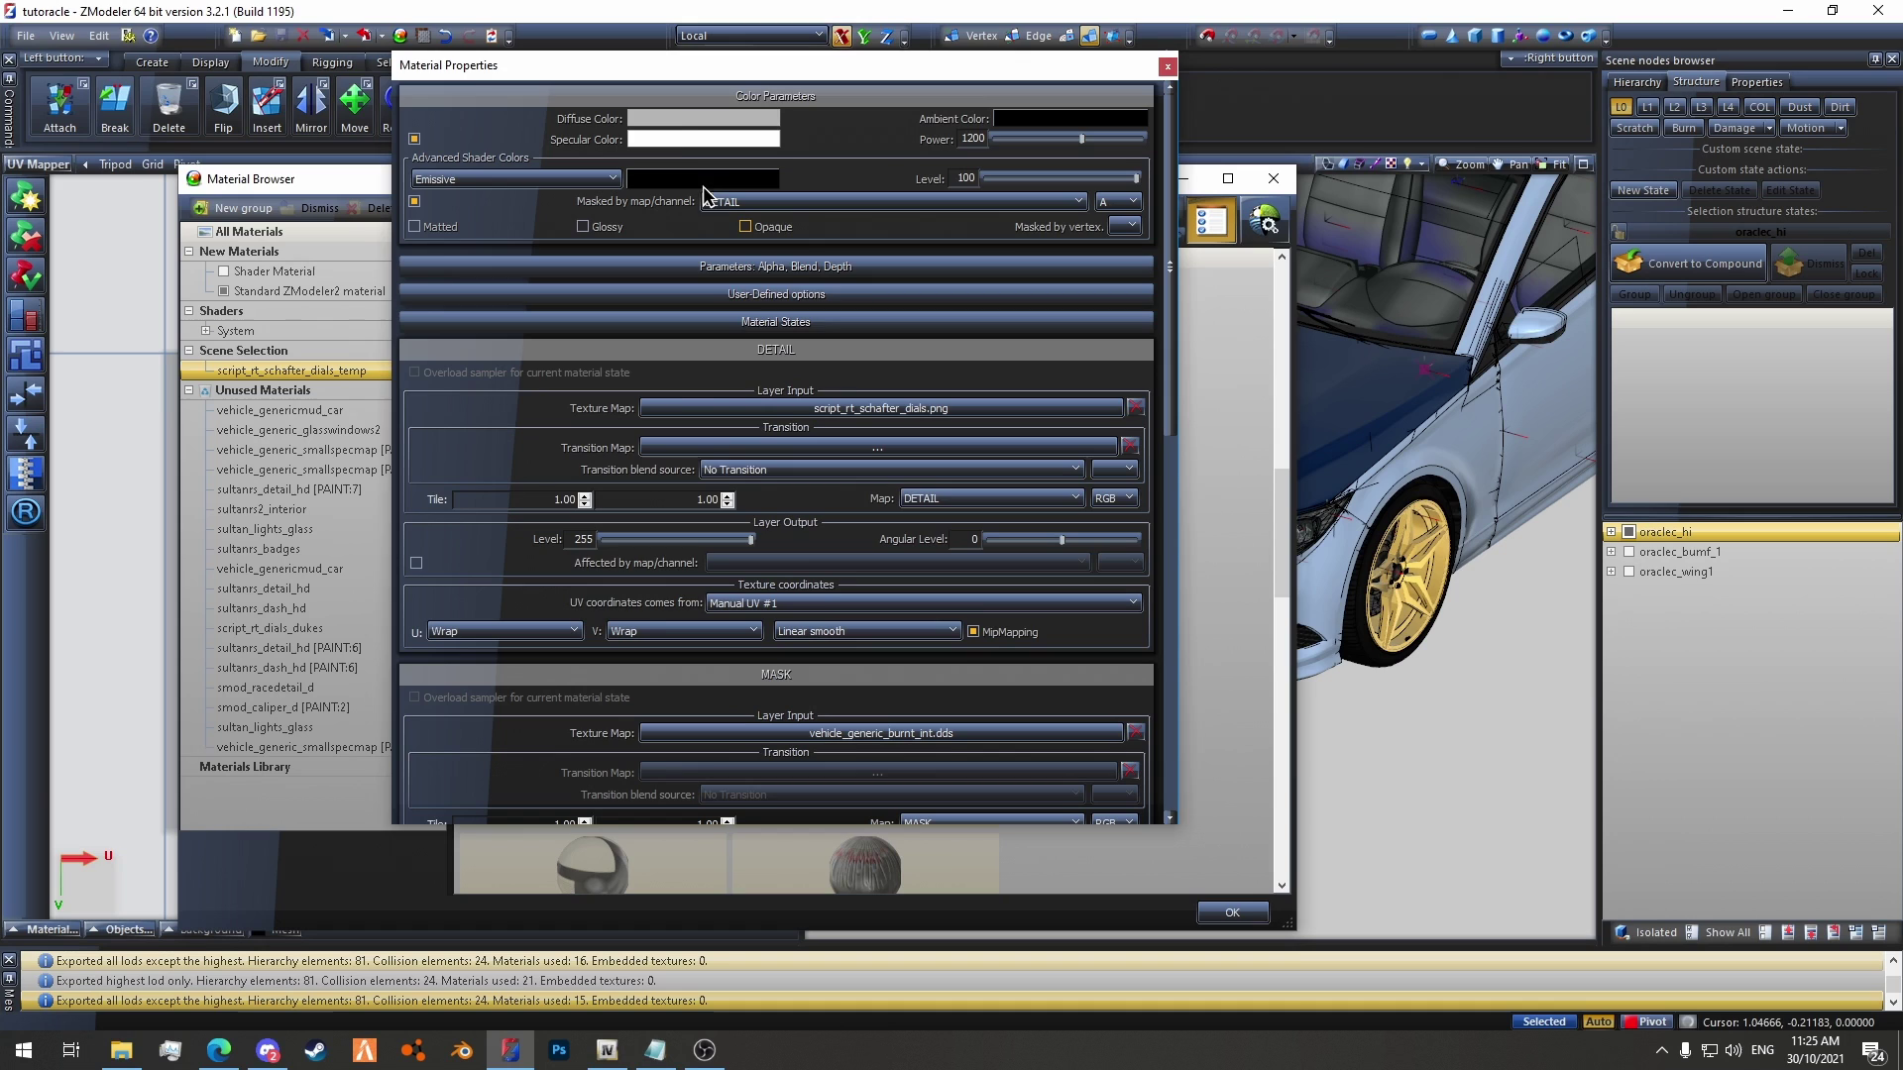
left_click(669, 116)
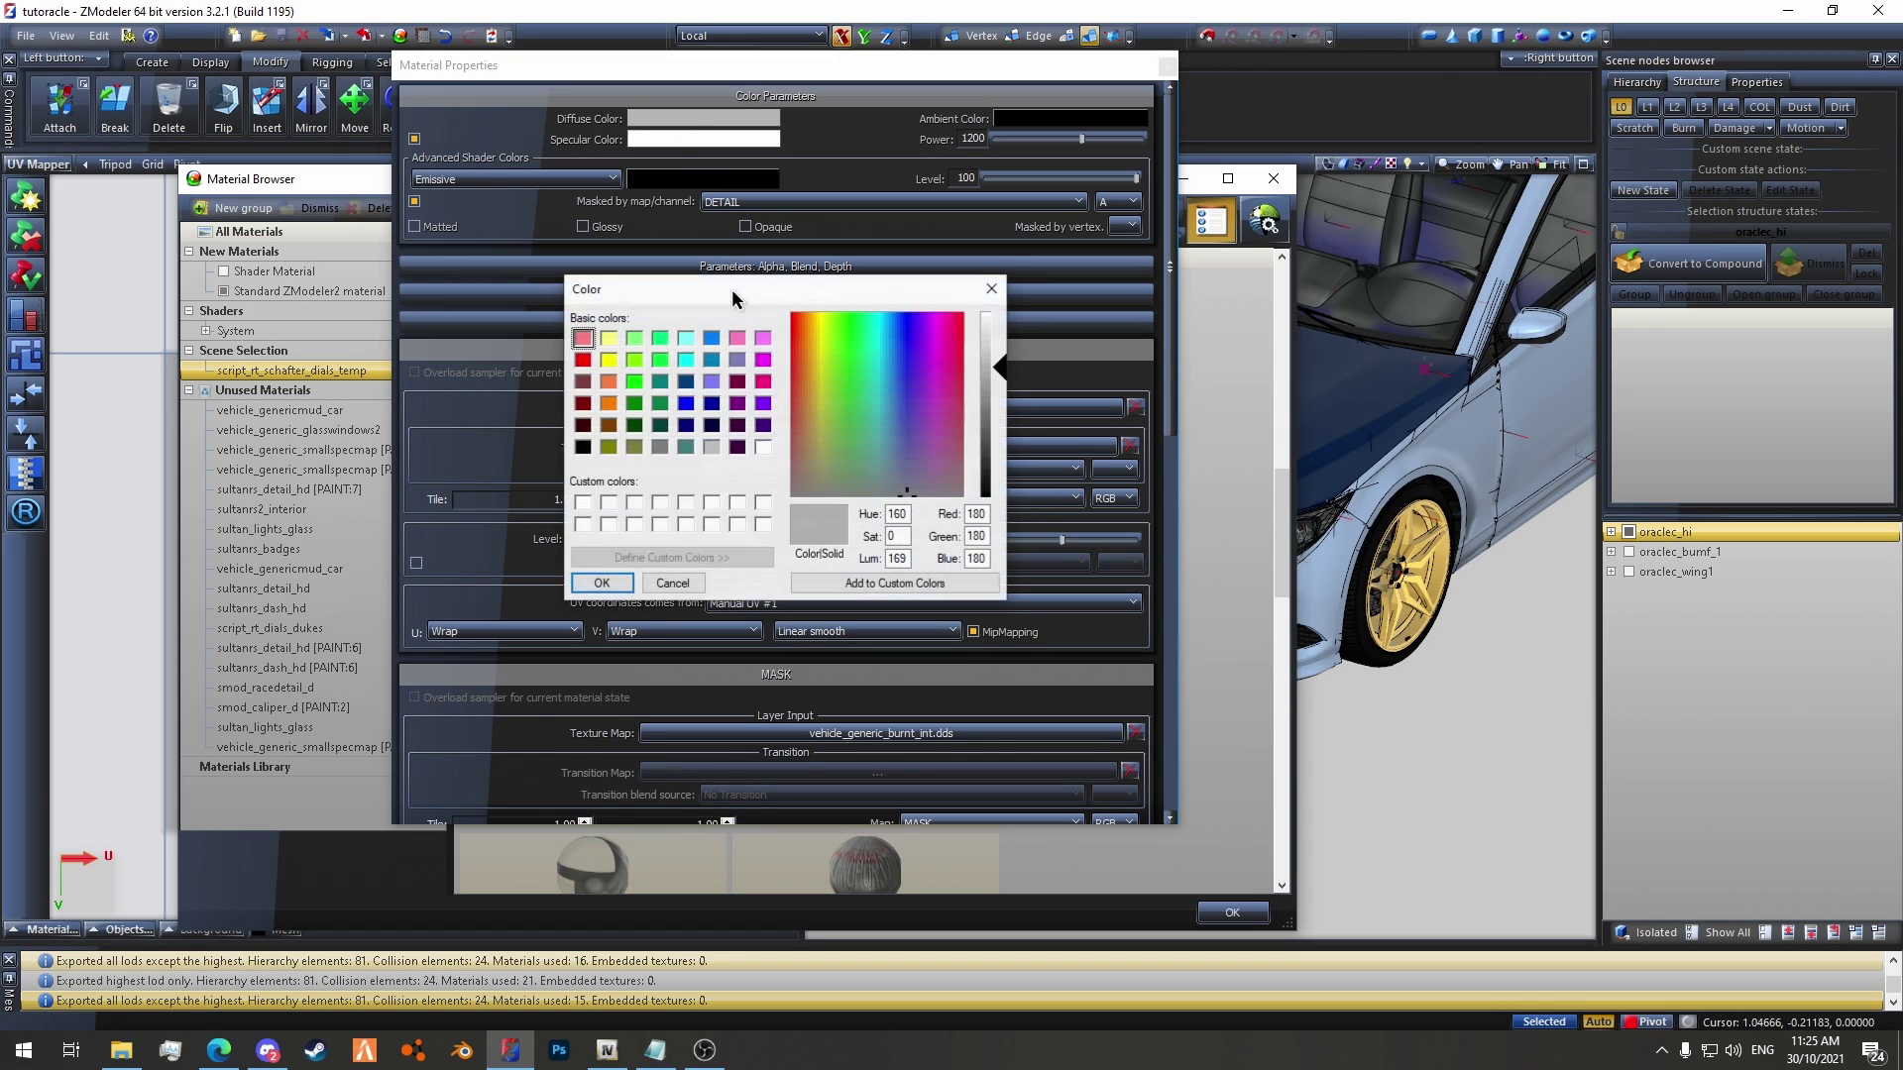
left_click(673, 584)
left_click(1166, 67)
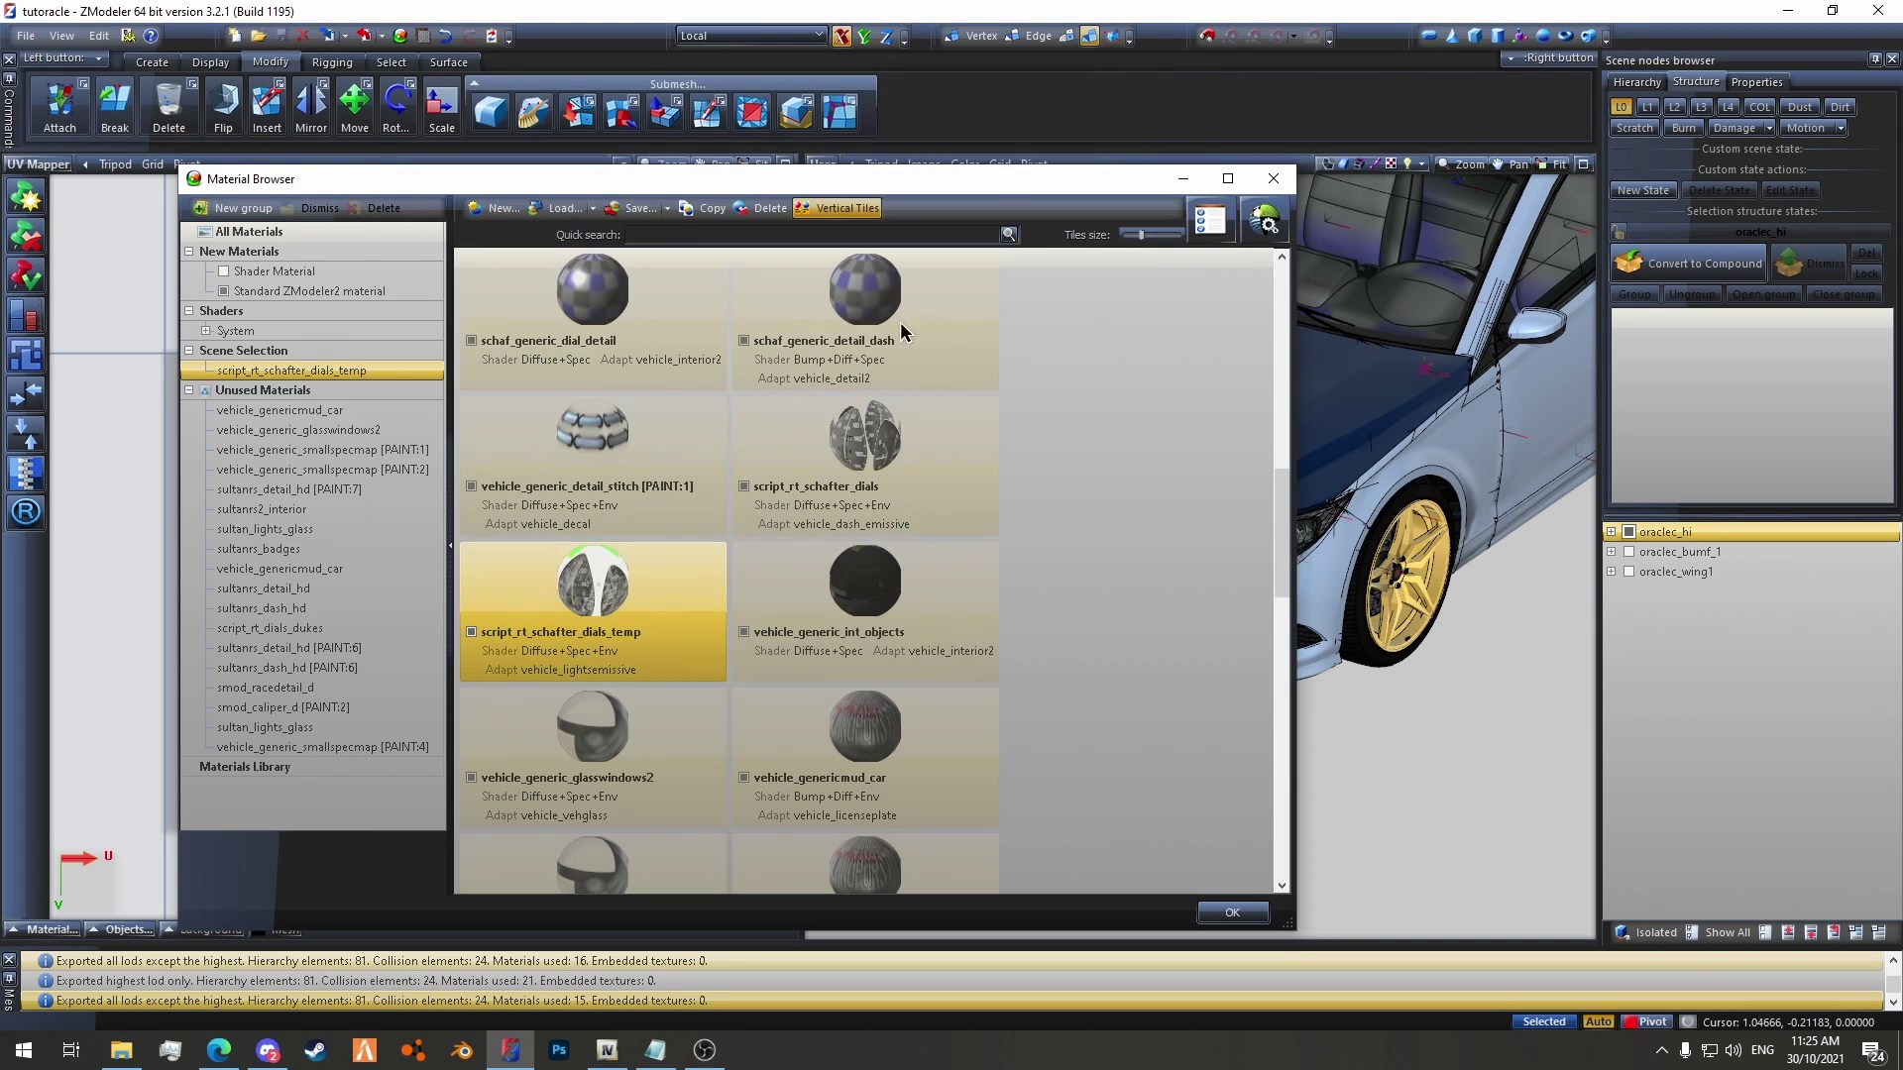
Step: Rename the material as script_rt_schafter_dials_temp [PAINT:7] and review its color parameters
left_click(626, 635)
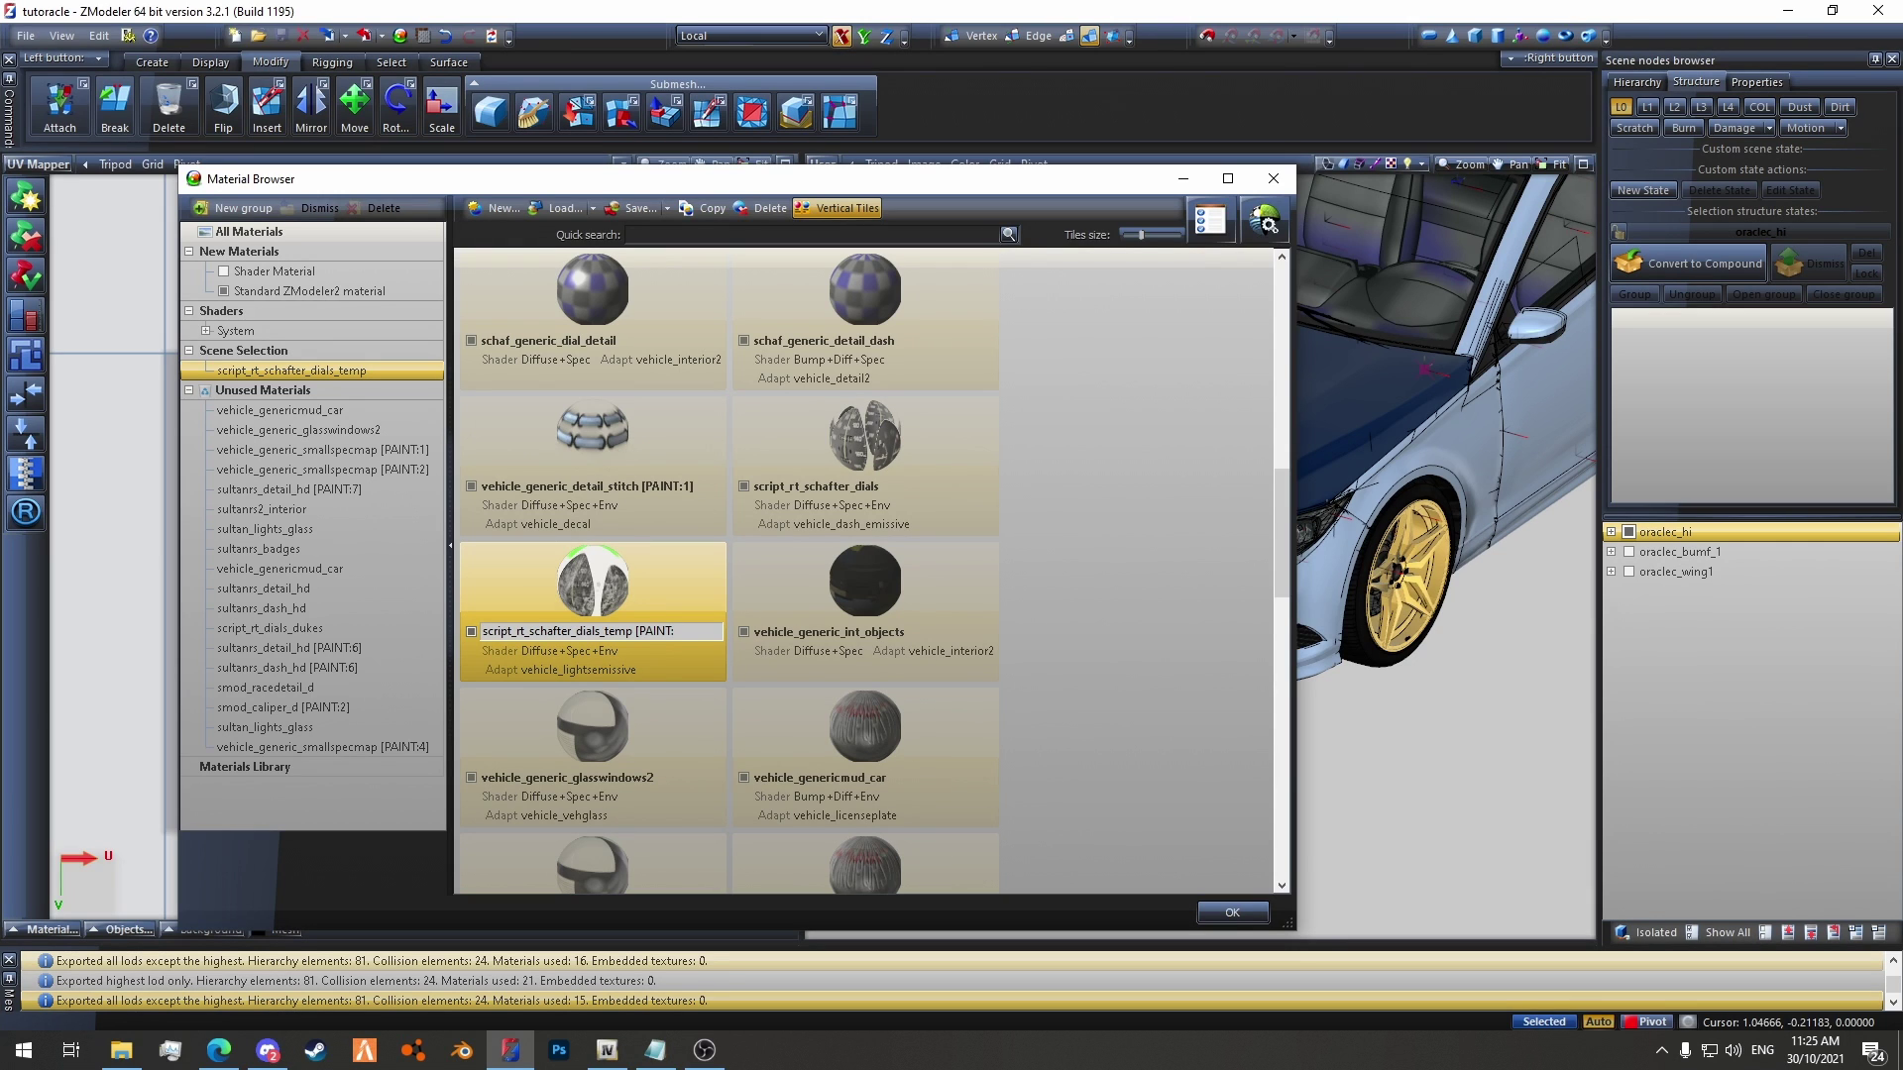
type("[PAINT:7]")
key("Return")
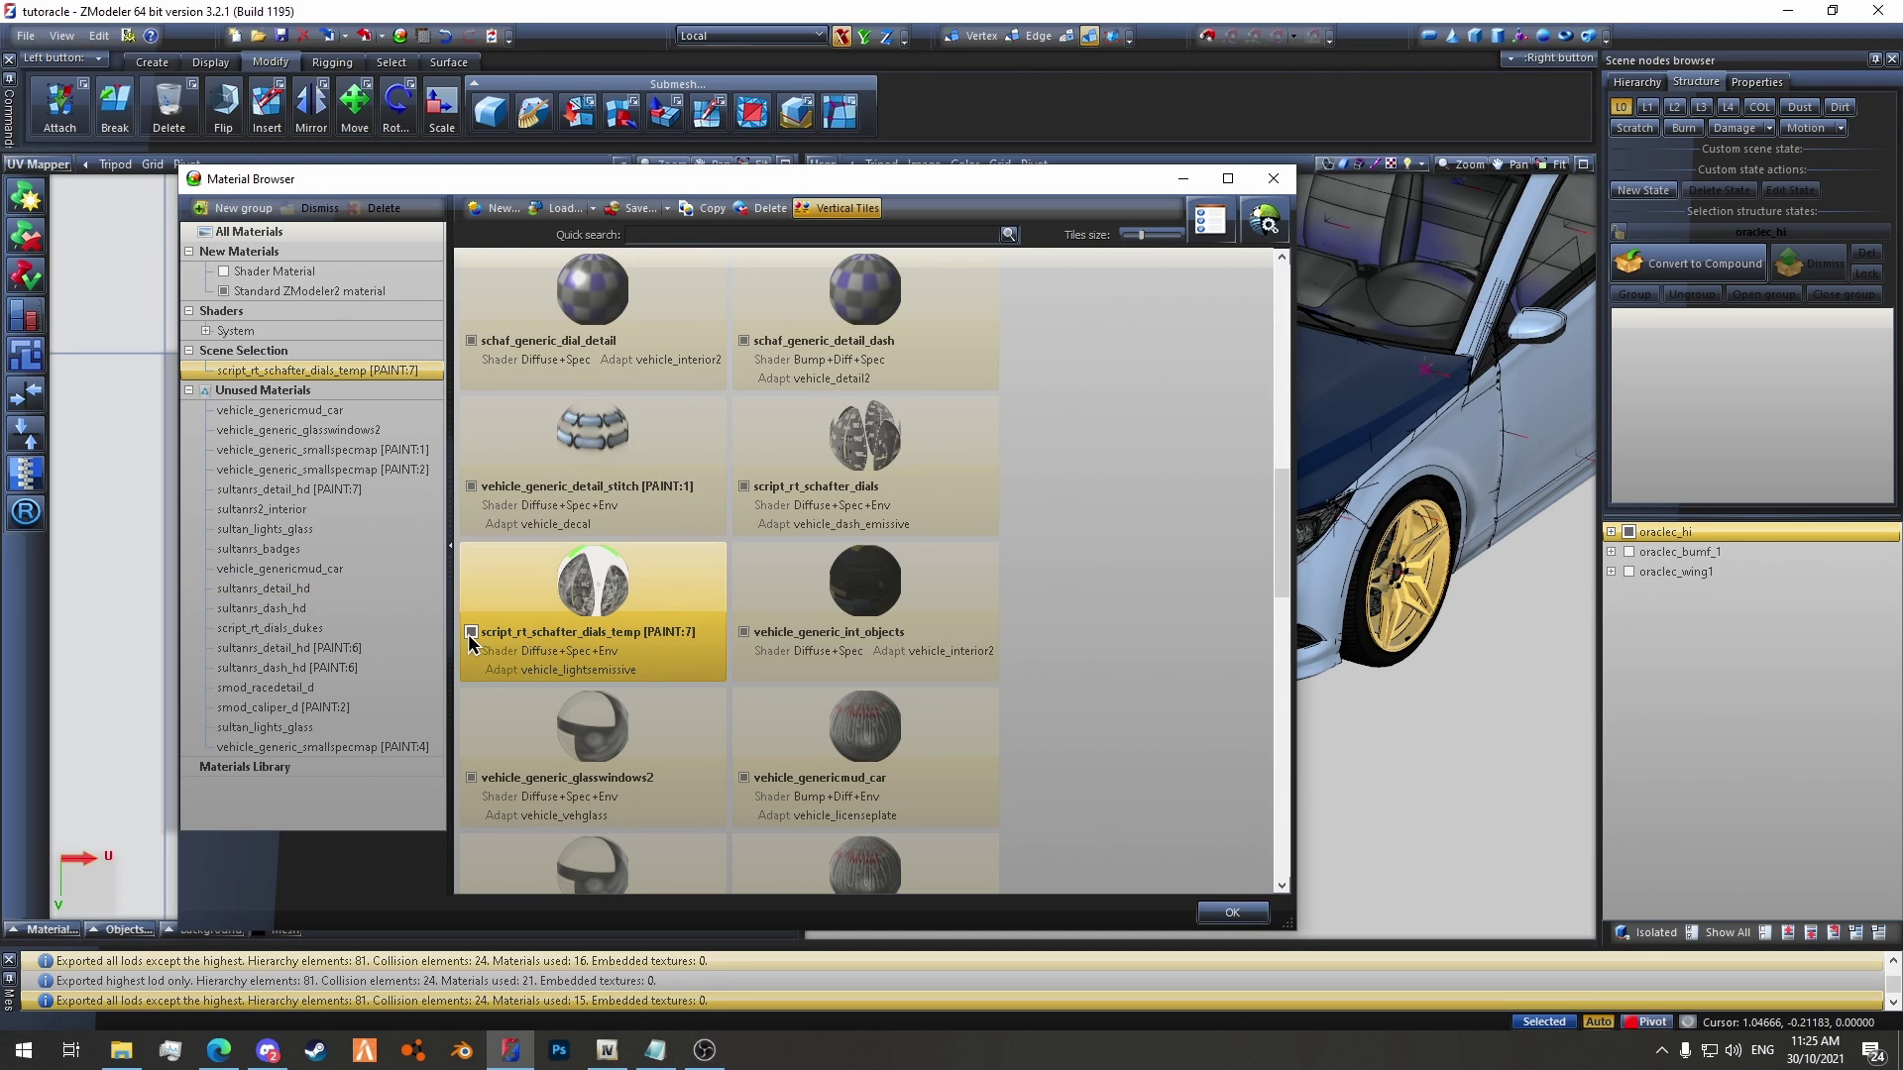
left_click(644, 634)
double_click(652, 579)
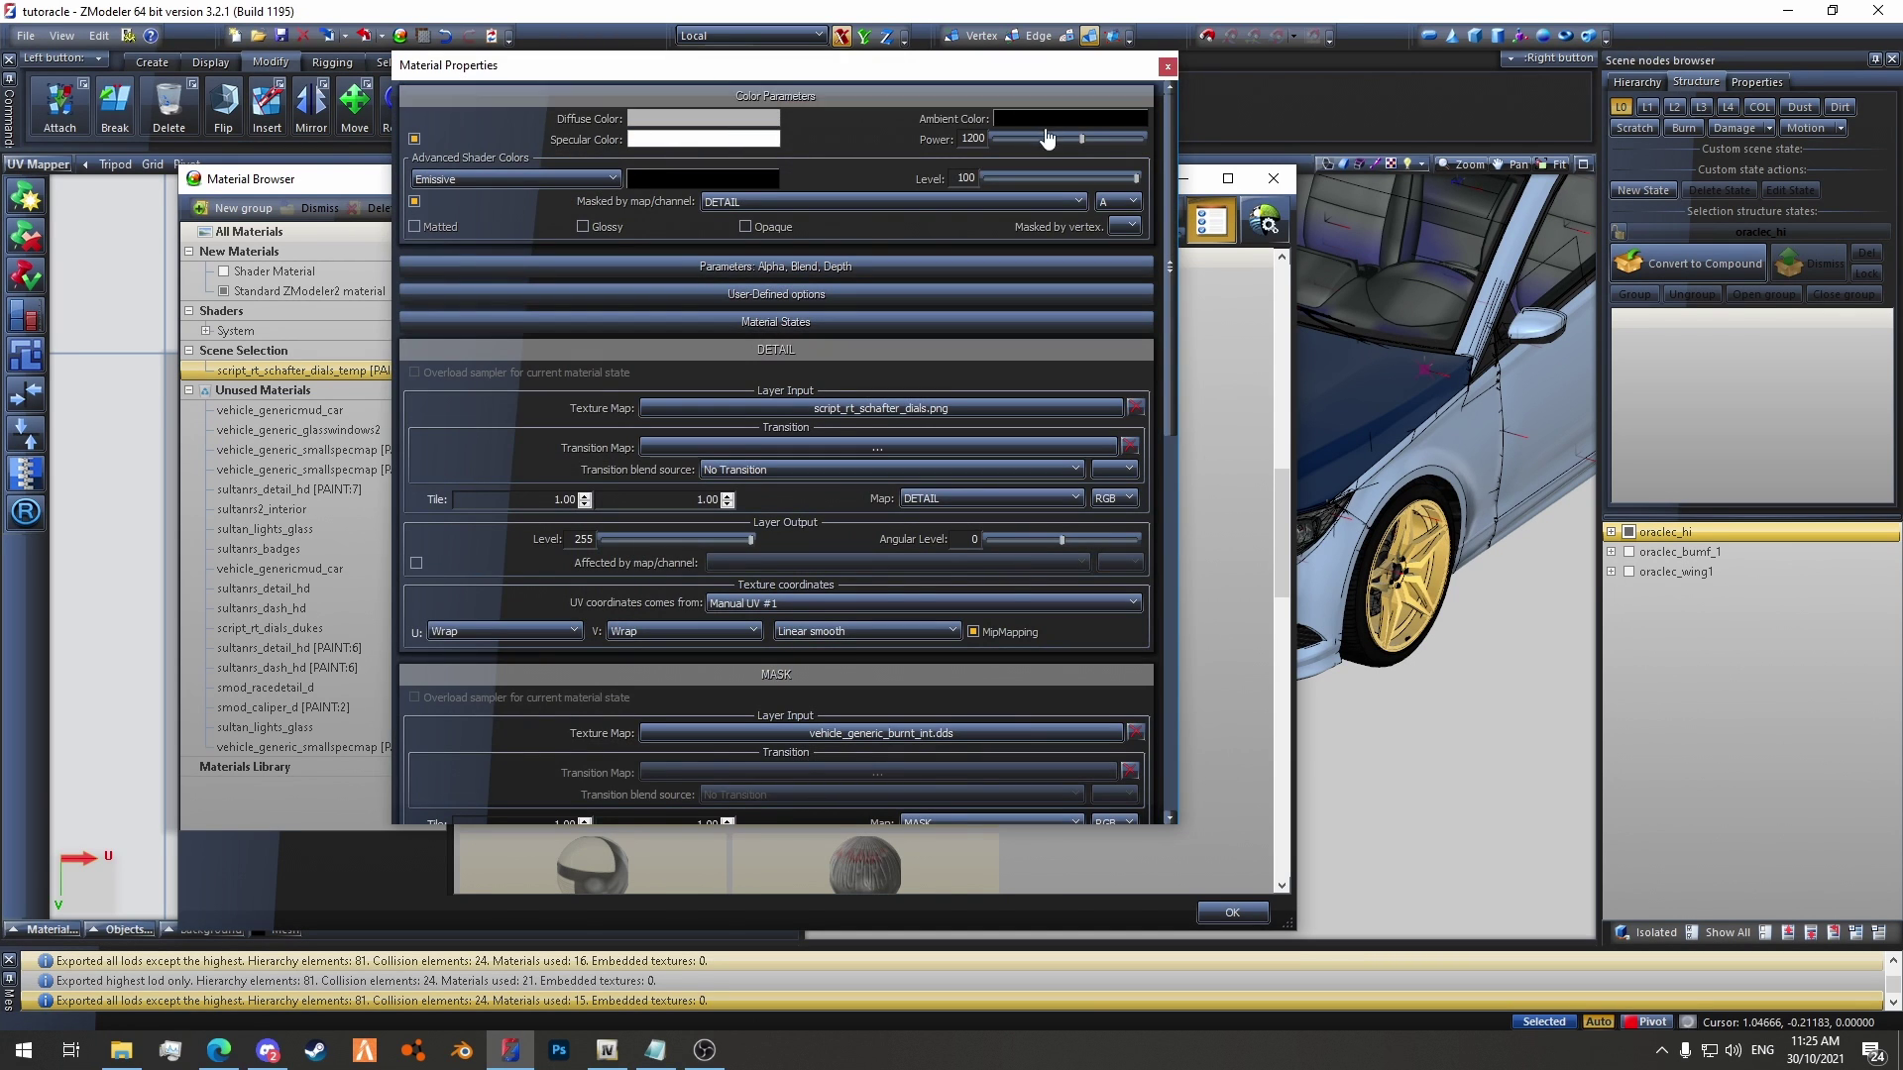
left_click(1169, 67)
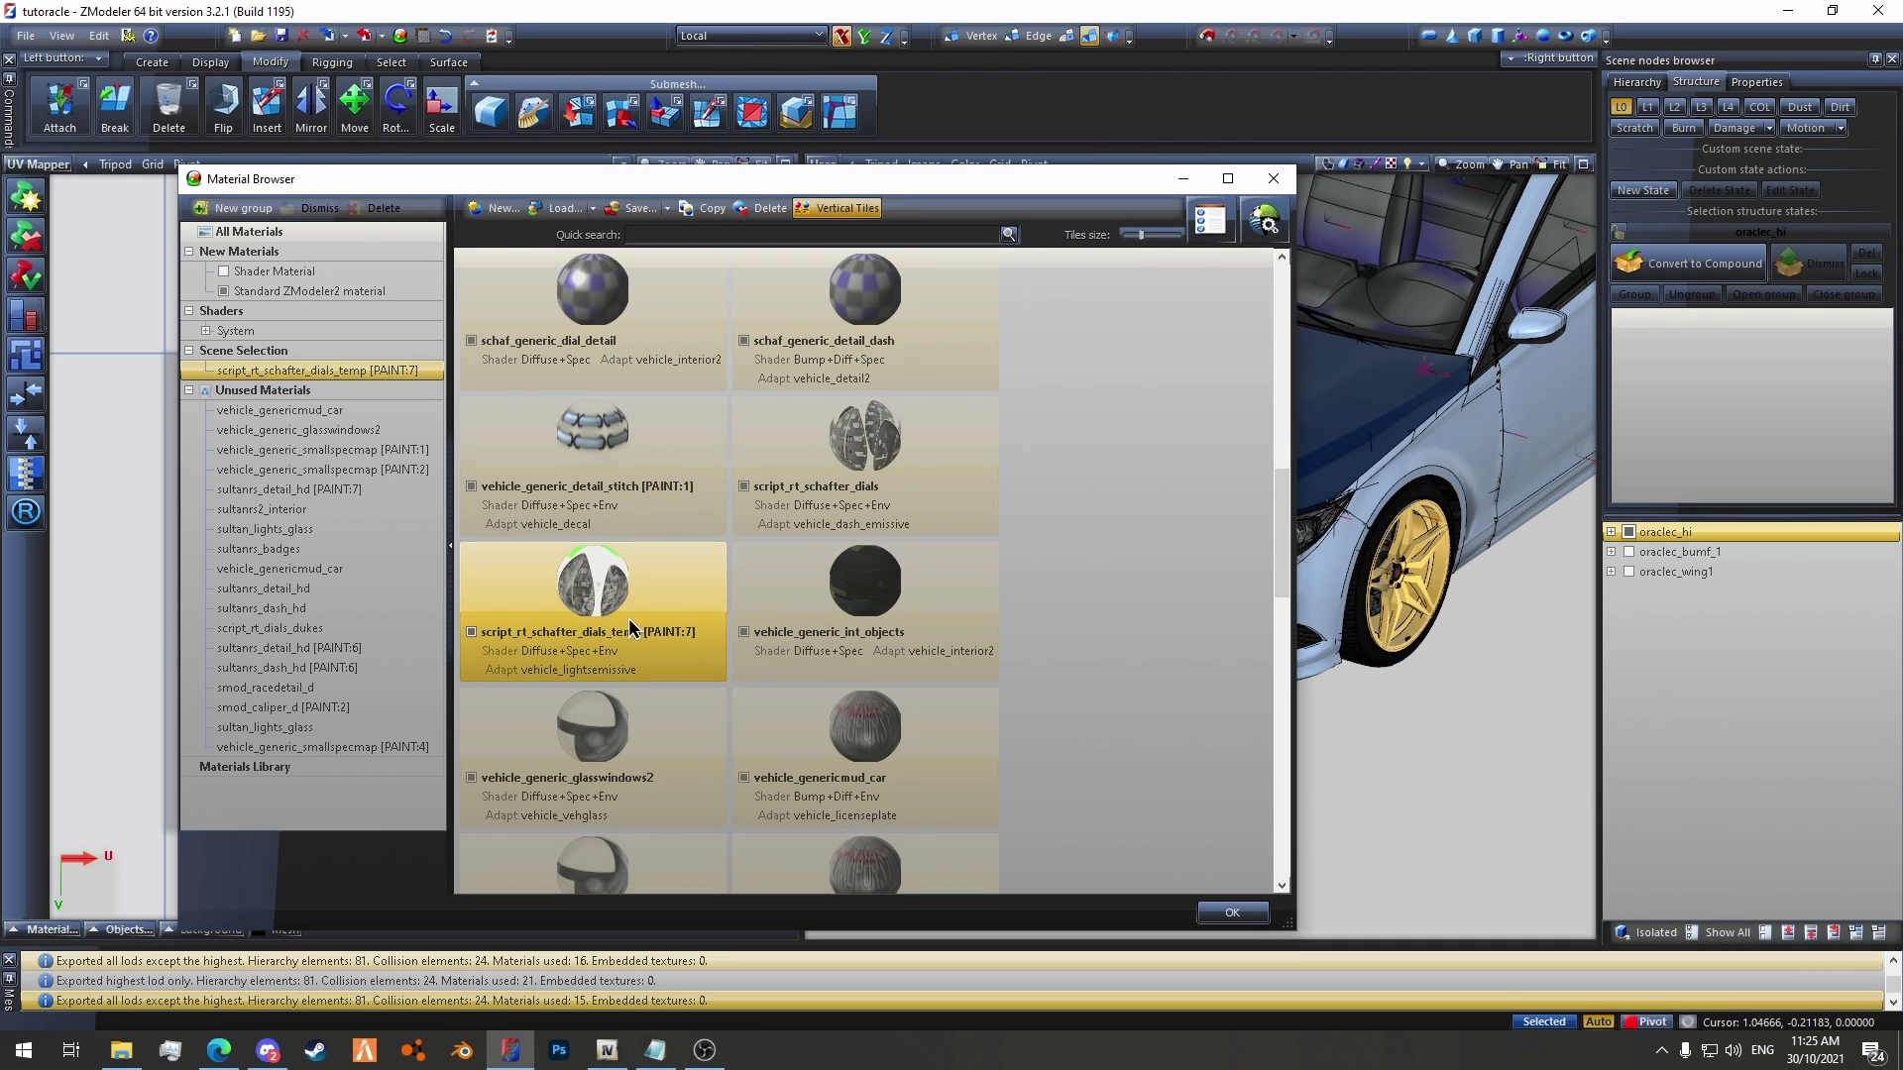
left_click(1261, 914)
Step: Save the project and export the model over oraclec_hi.yft and oraclec.yft in the Exported folder
left_click(281, 36)
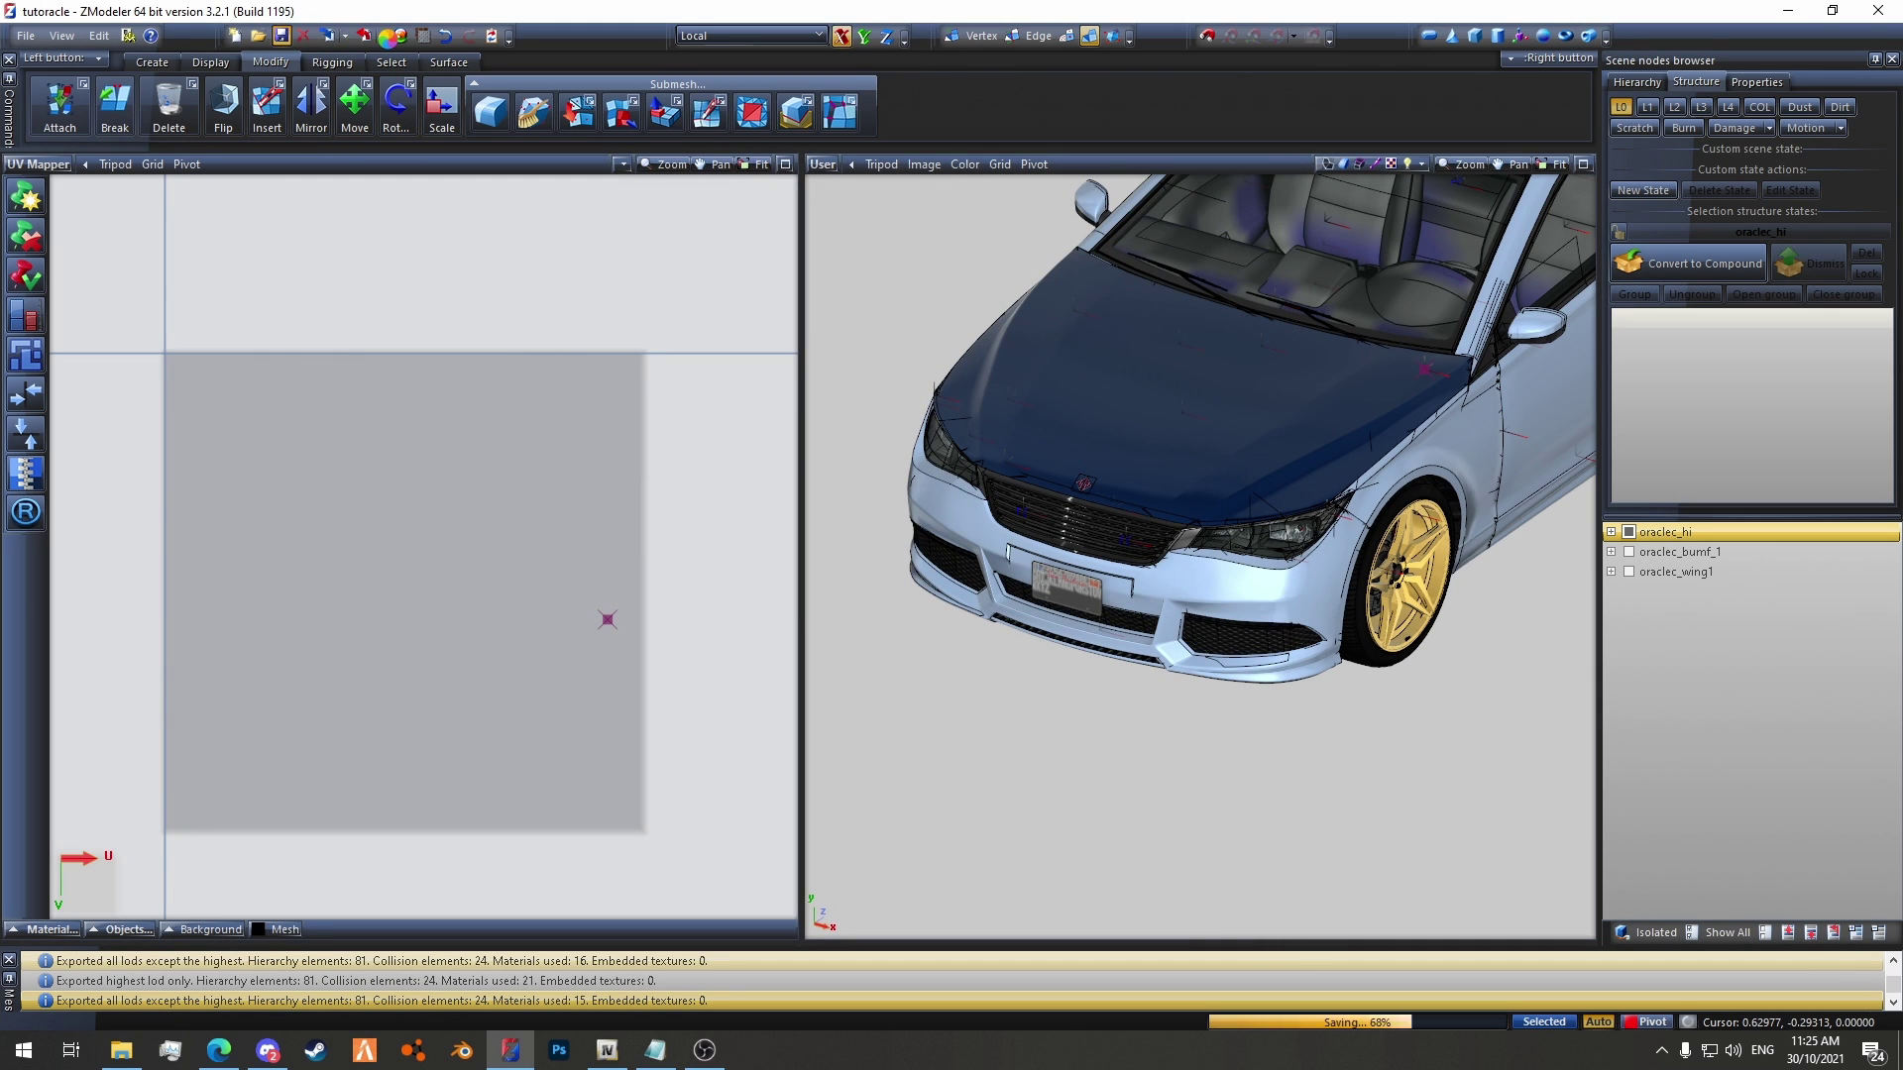
left_click(367, 35)
double_click(739, 404)
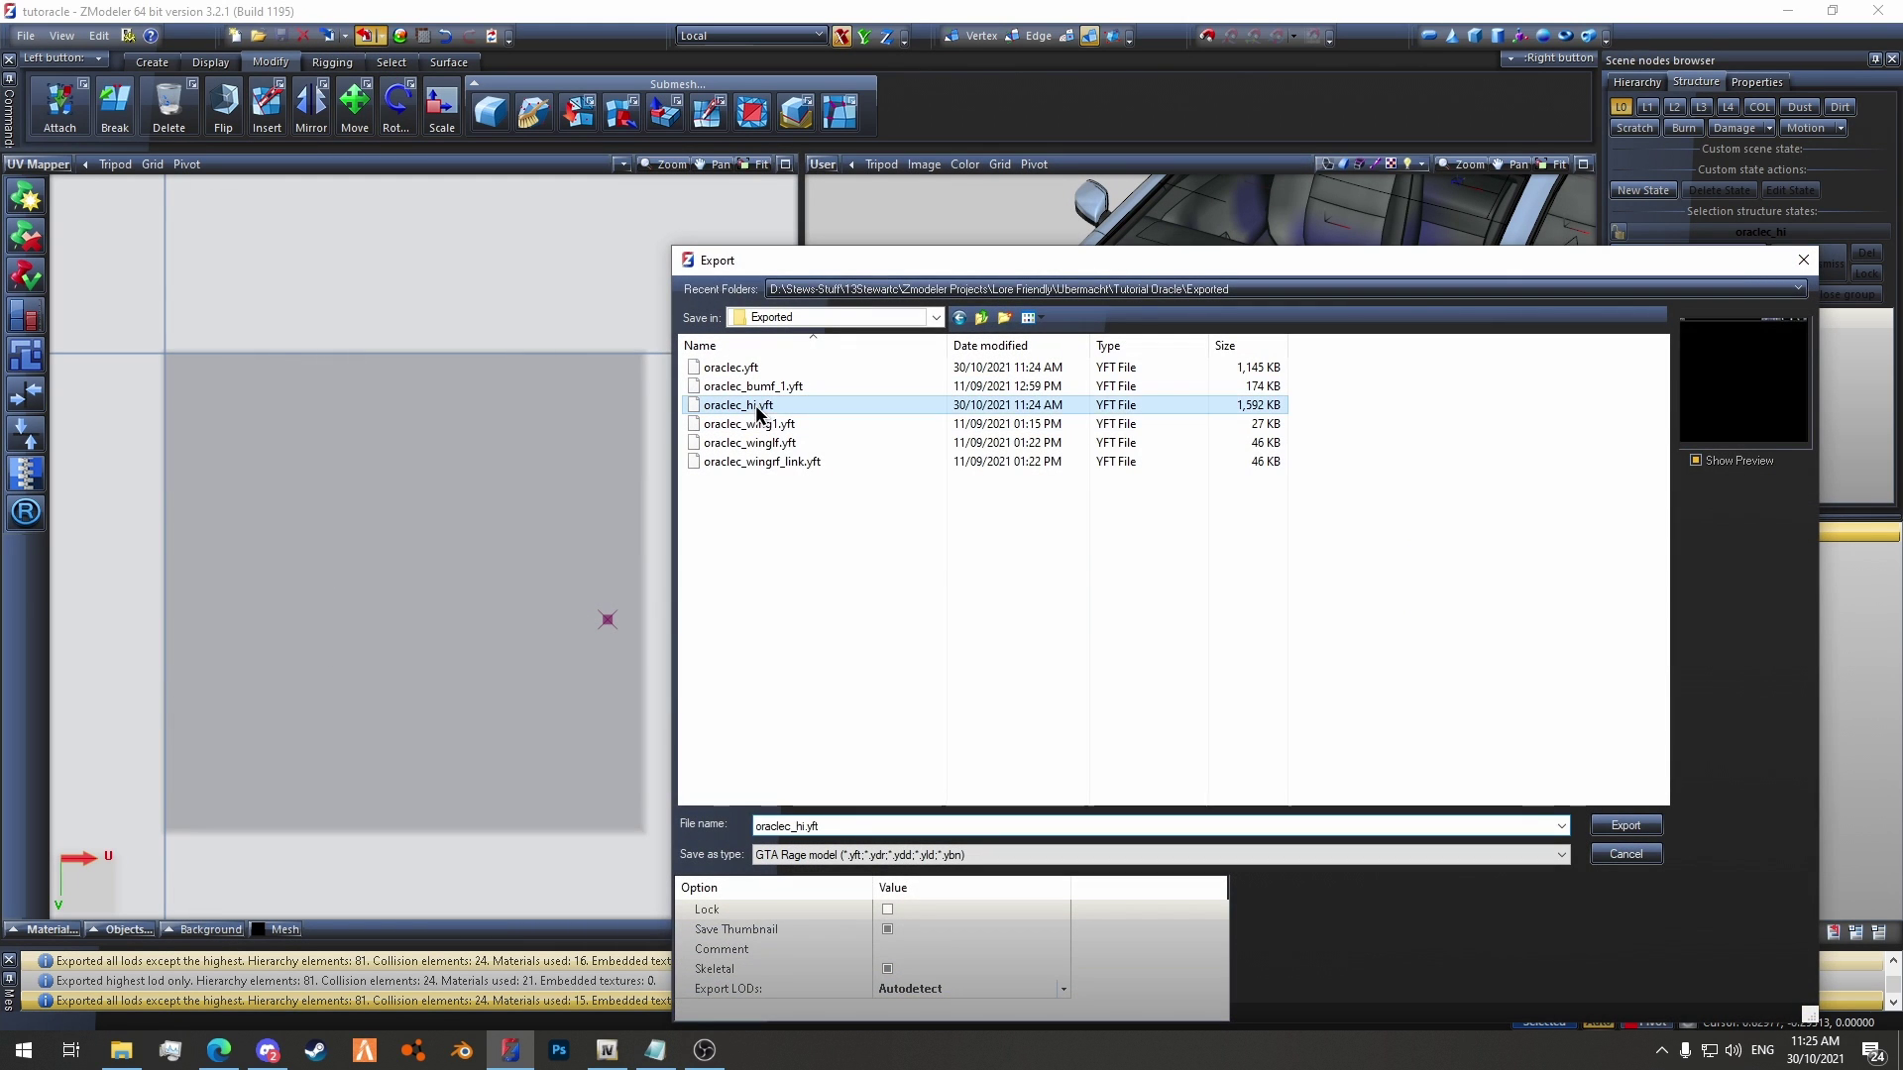
left_click(1006, 526)
left_click(367, 35)
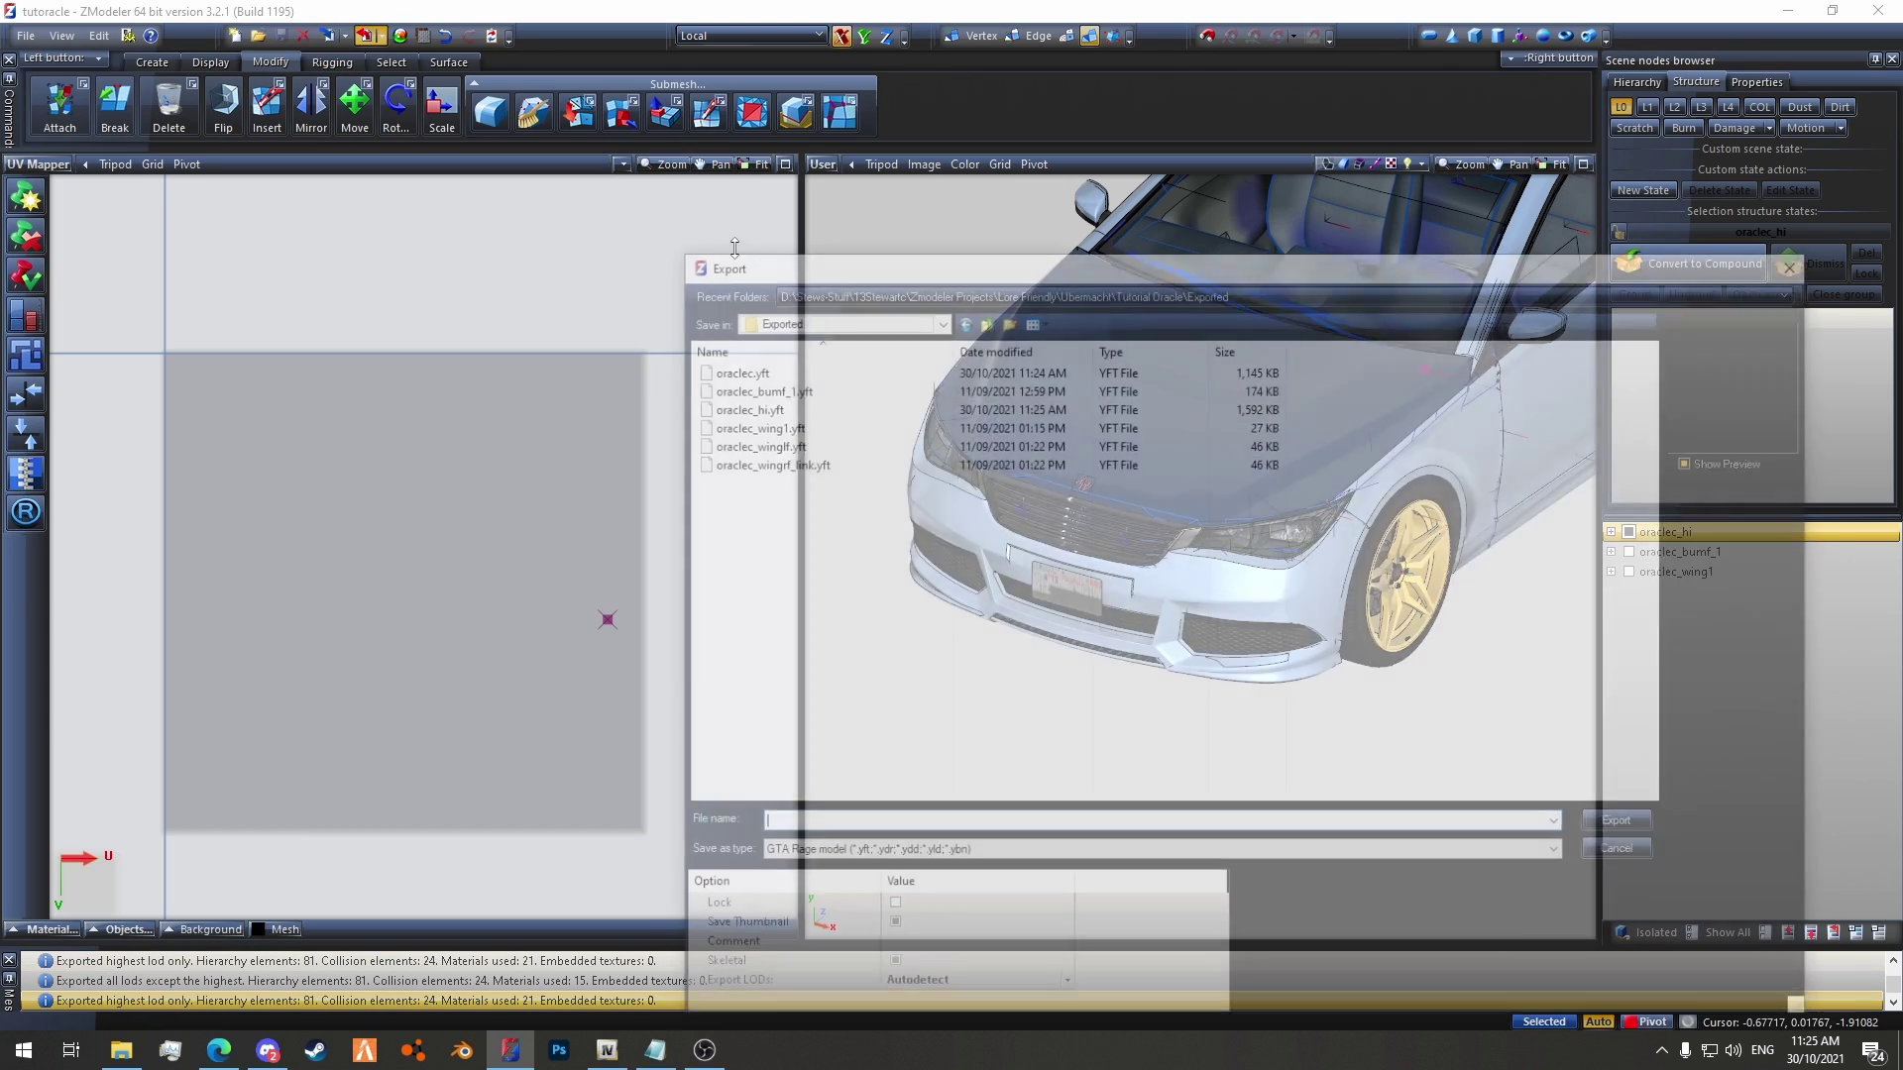
double_click(751, 369)
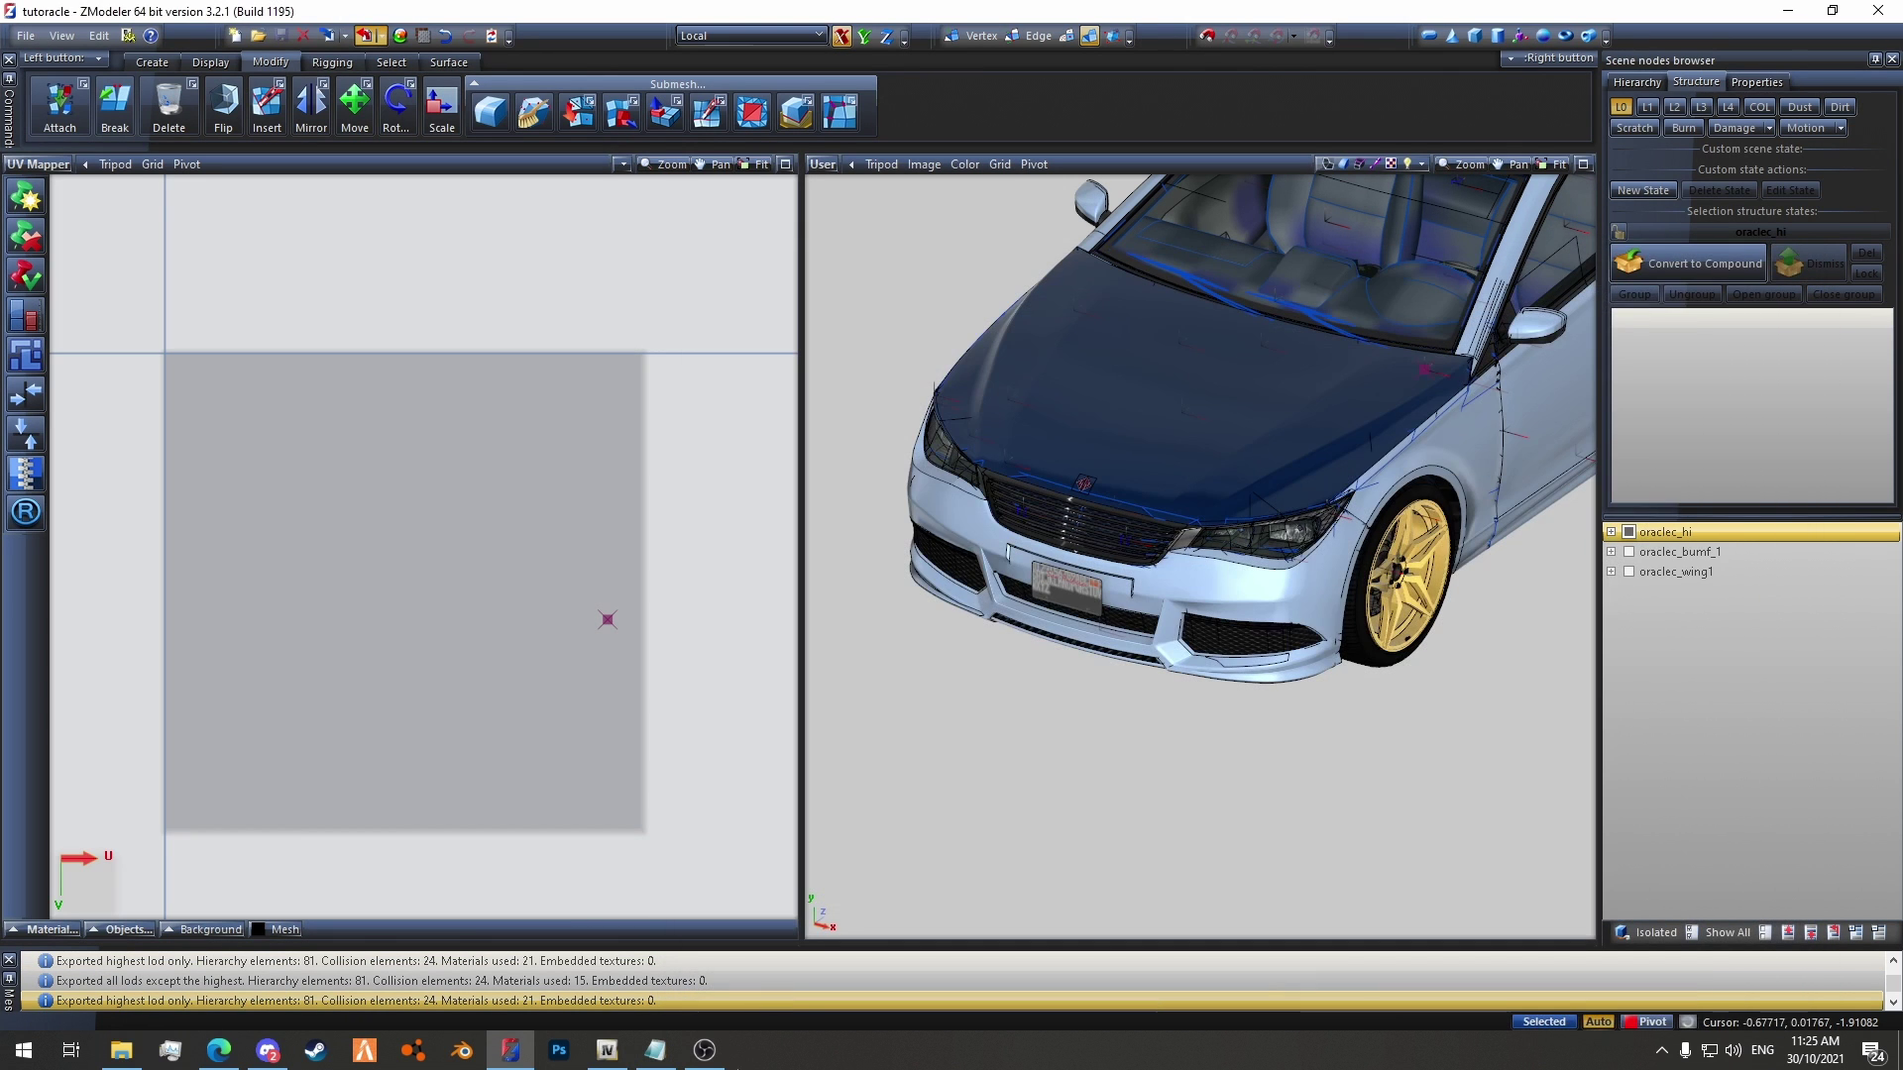
Step: From File Explorer's Exported folder, import the updated oraclec.yft and oraclec_hi.yft into stew_oraclec's vehicles.rpf in OpenIV
left_click(606, 1050)
left_click(121, 1049)
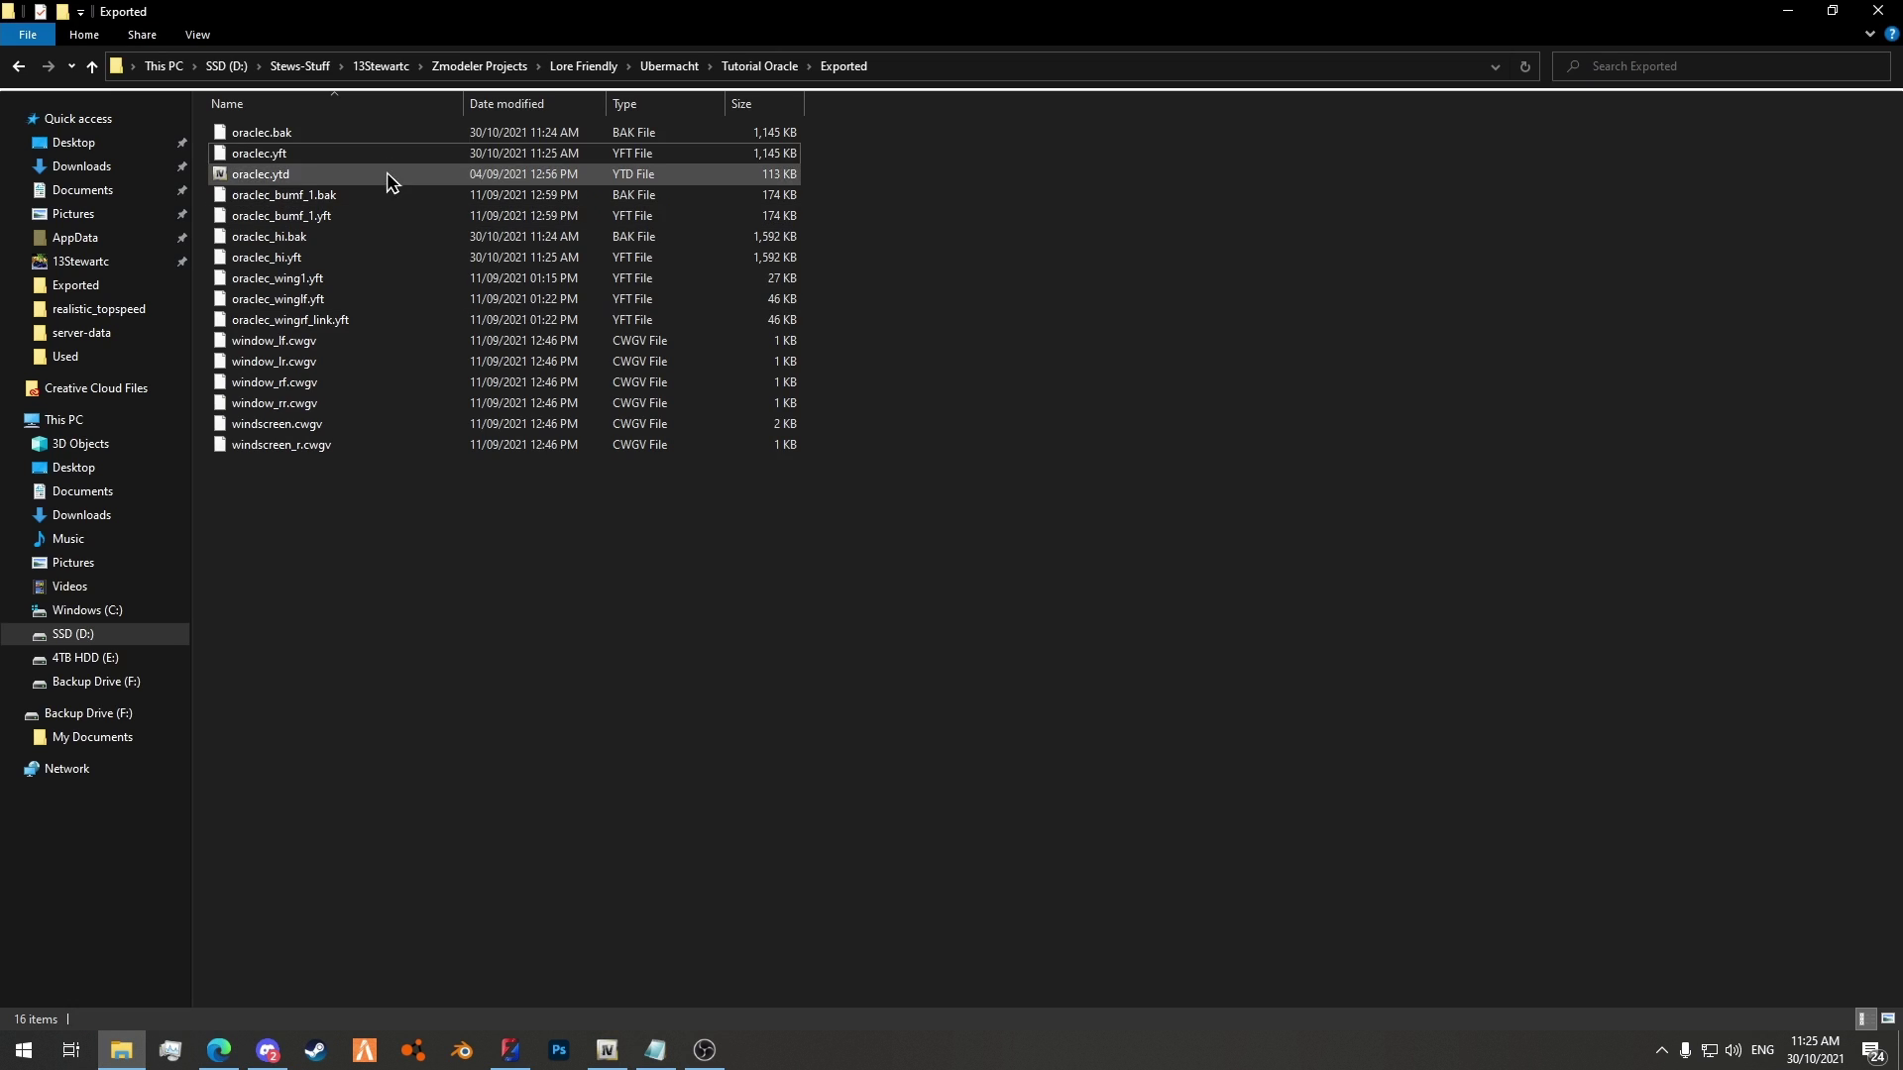
left_click(282, 153)
left_click(283, 258, "ctrl")
left_click_drag(283, 258, 366, 176)
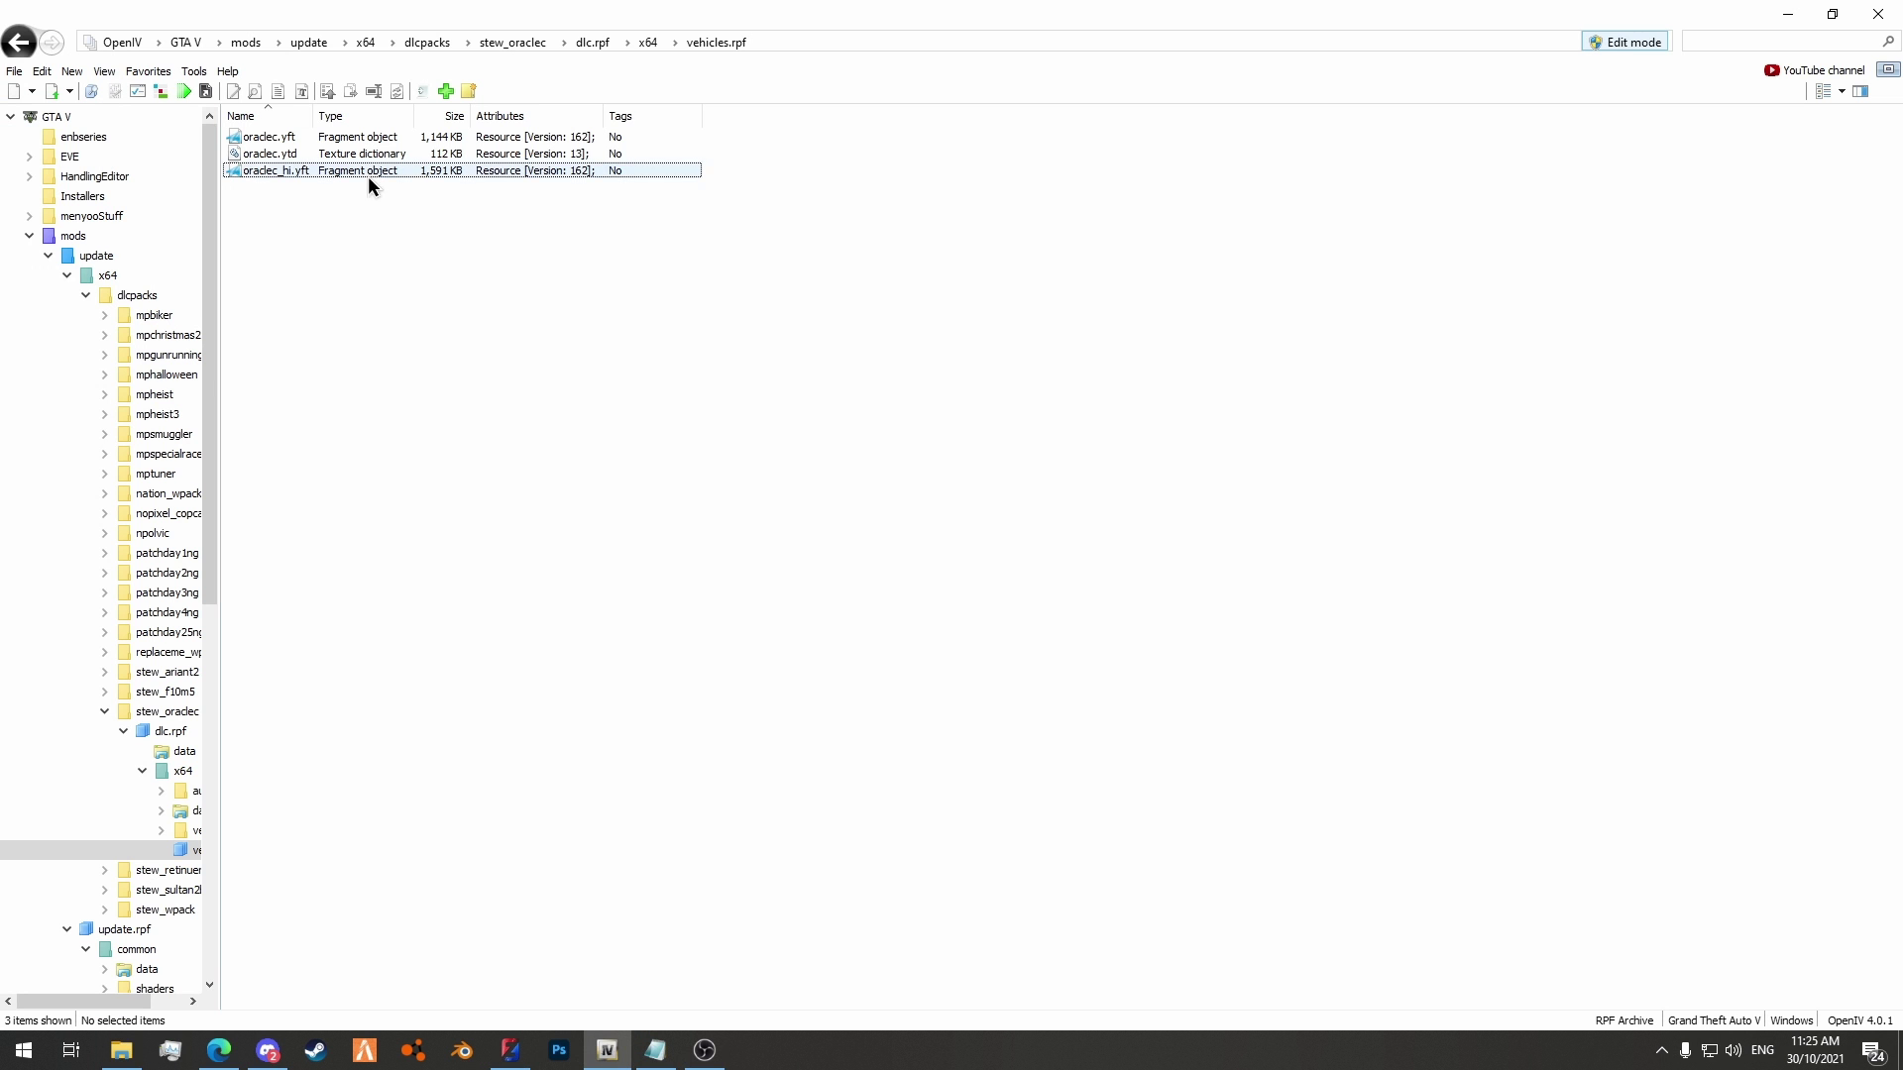
Step: Launch Grand Theft Auto V from Steam and spawn the Oracle by its model name in Menyoo
right_click(317, 1048)
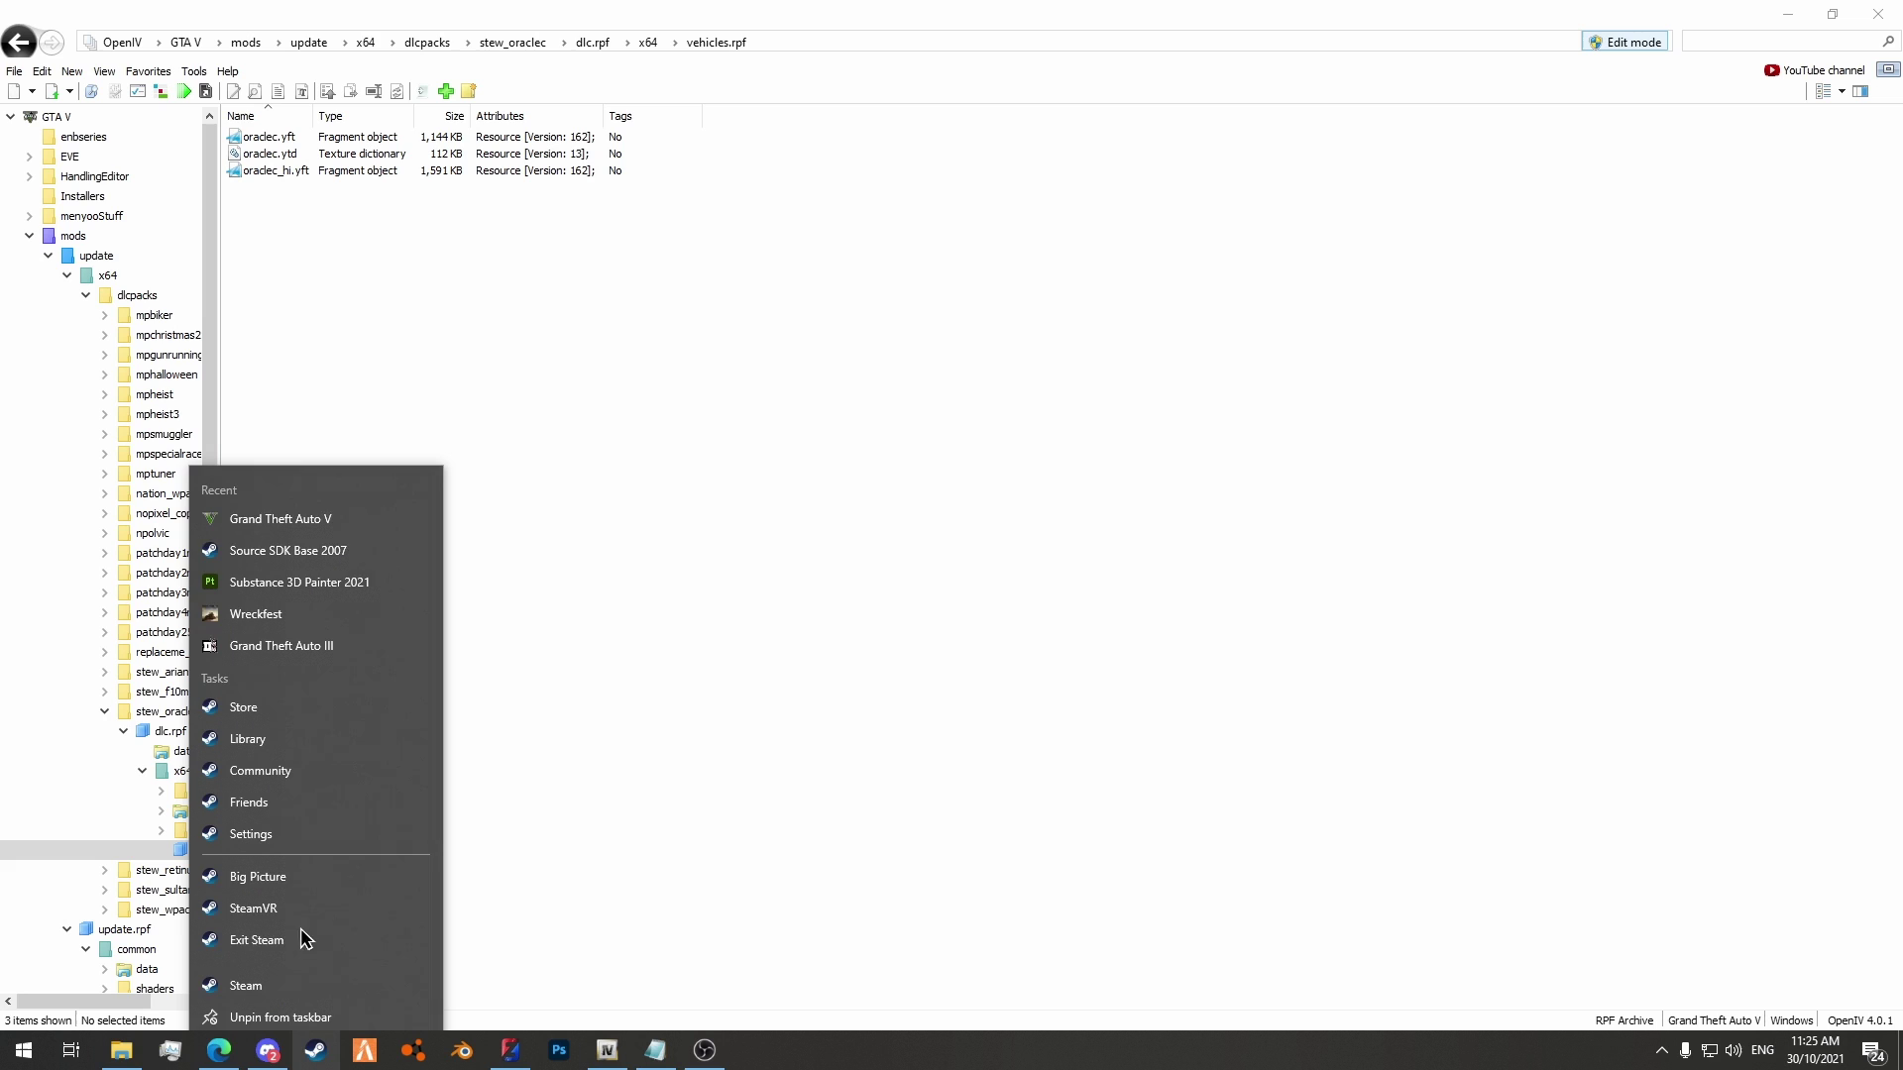
left_click(268, 513)
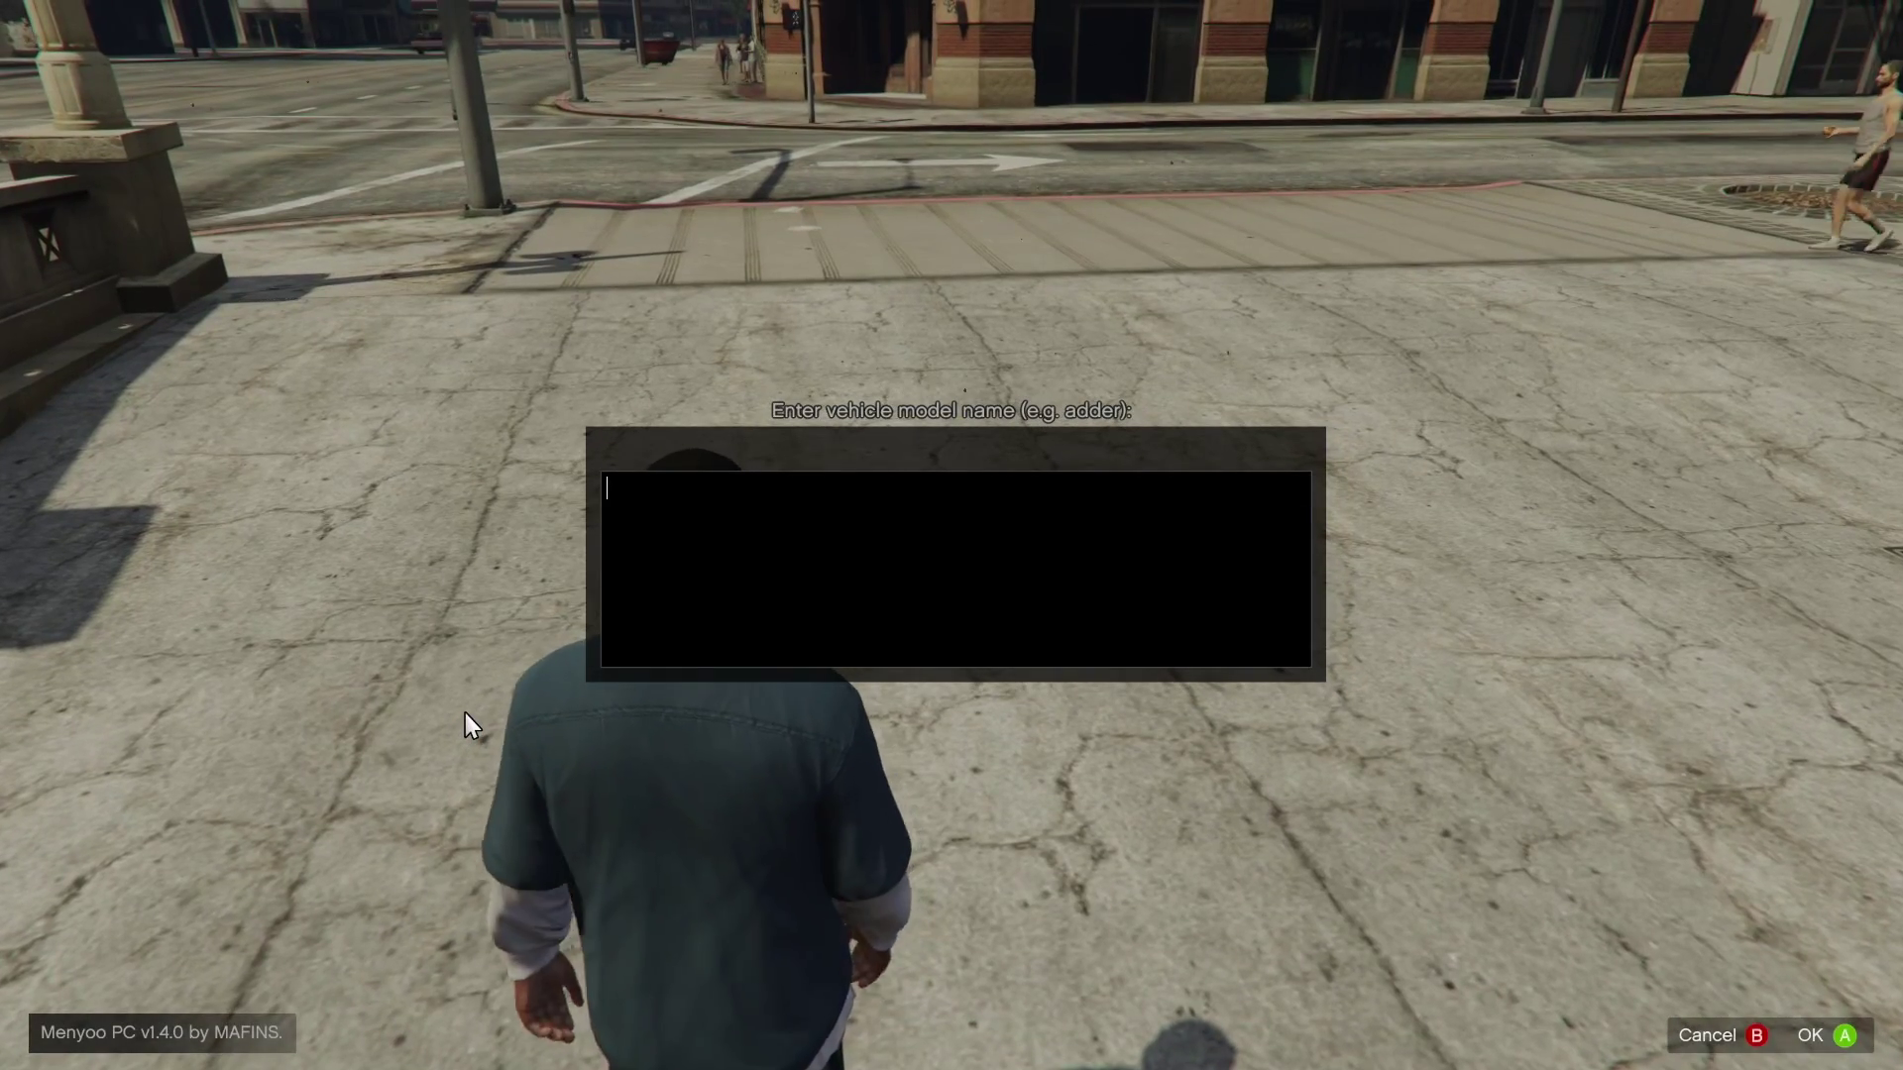
type("oracle")
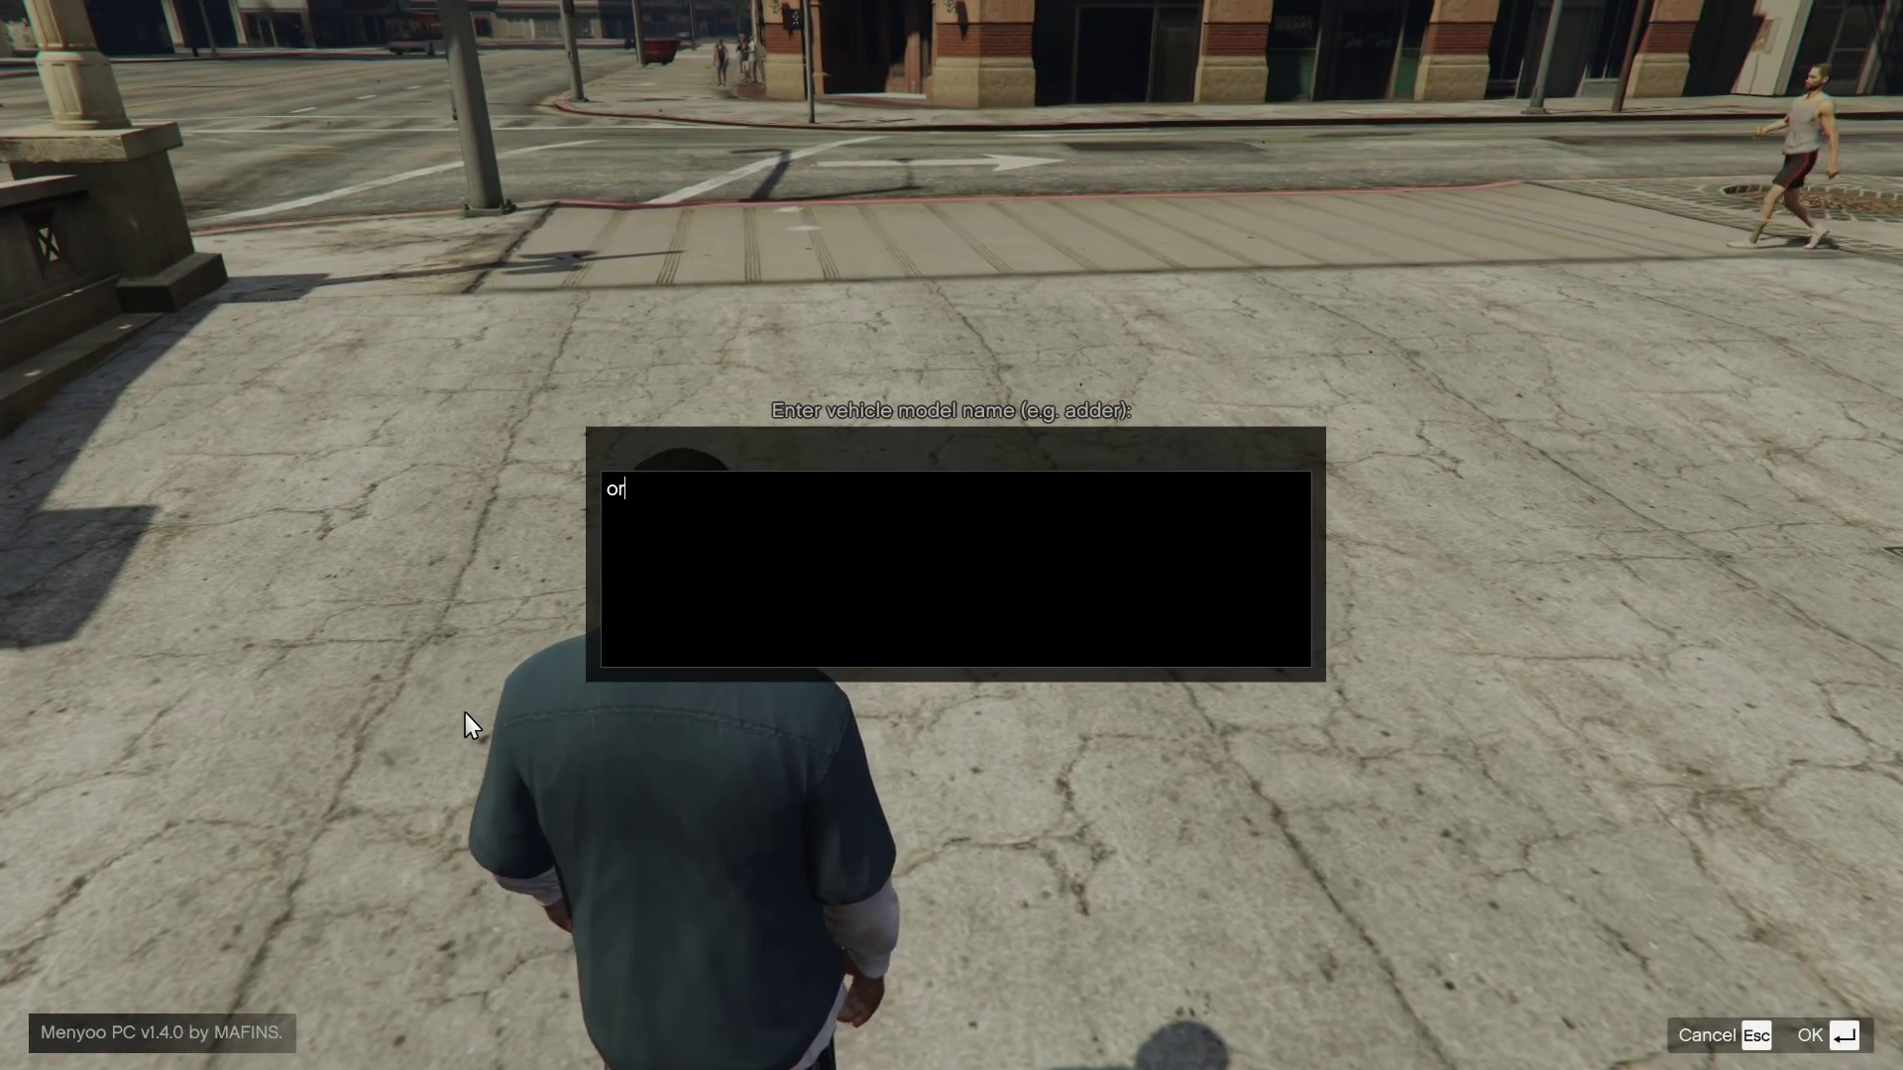
key("Return")
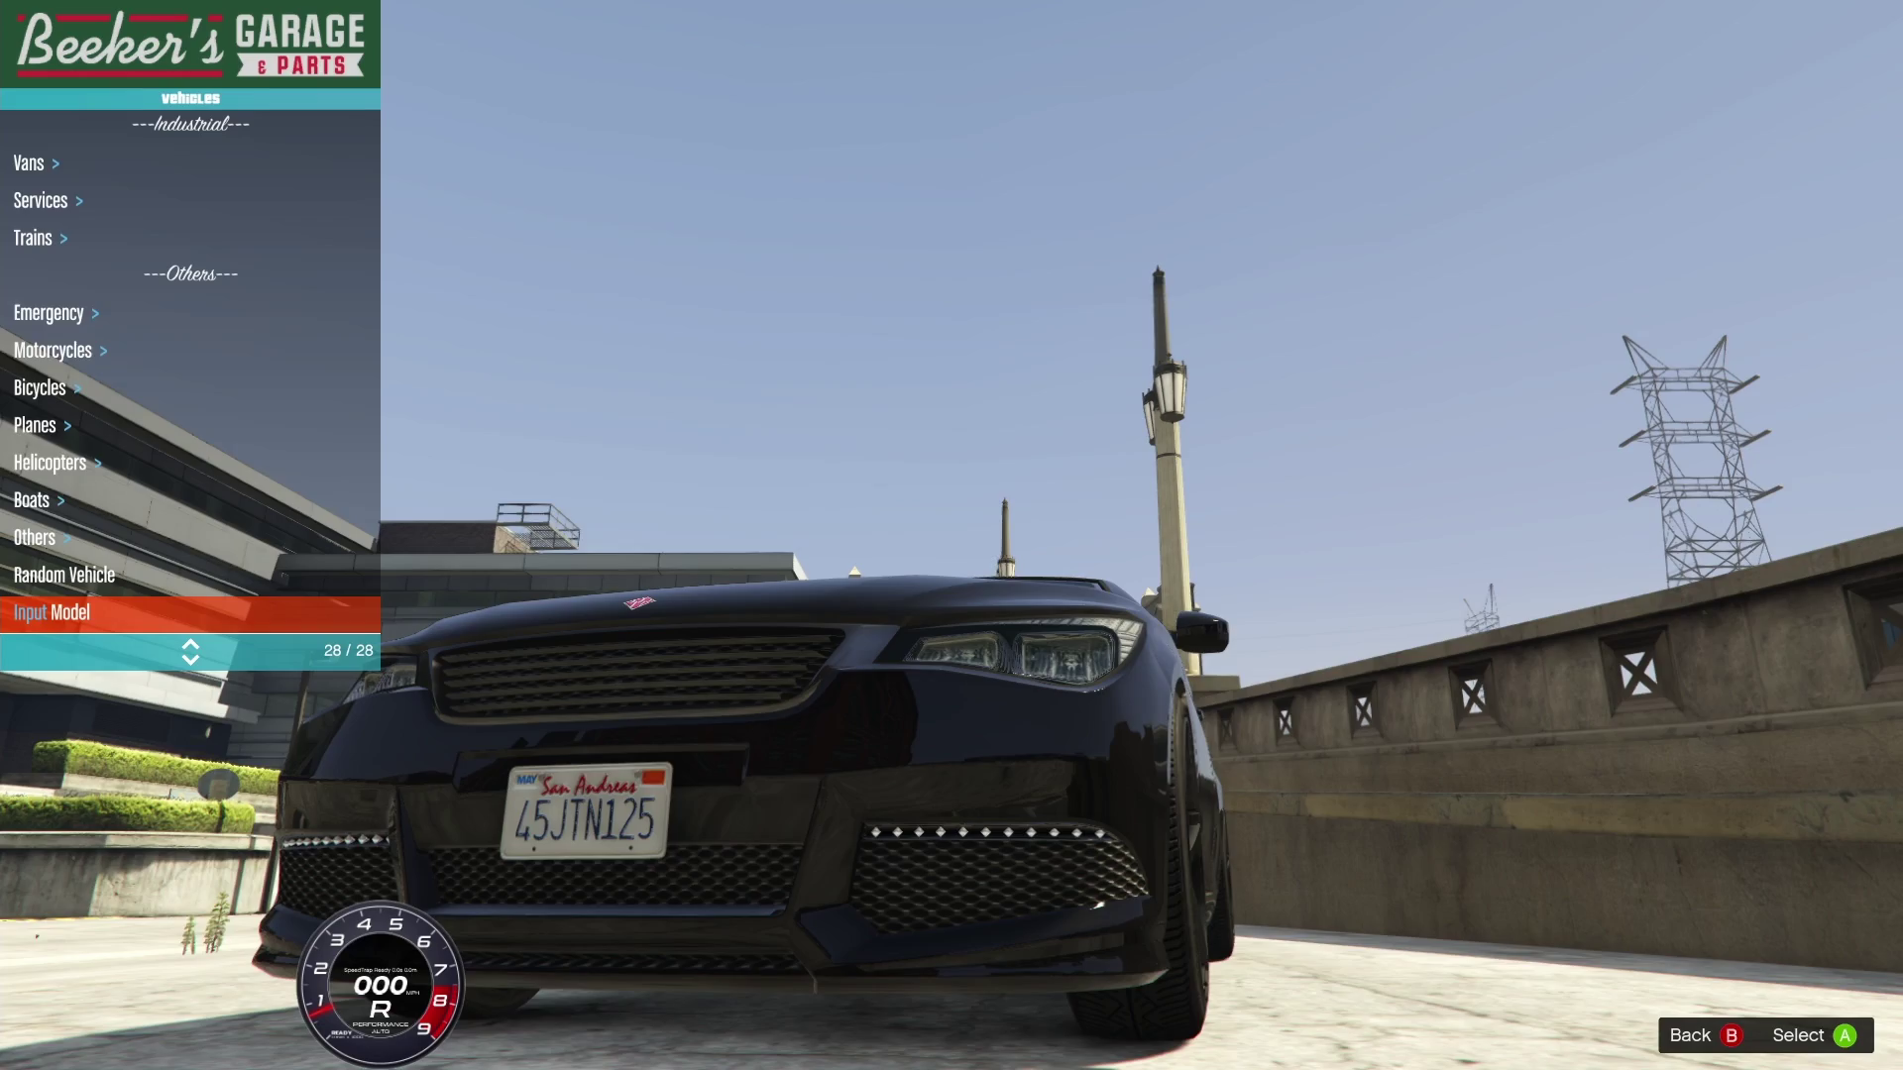
Step: Open the dashboard paint options for the spawned car in Menyoo Customs
key("BackSpace")
key("Down")
key("Down")
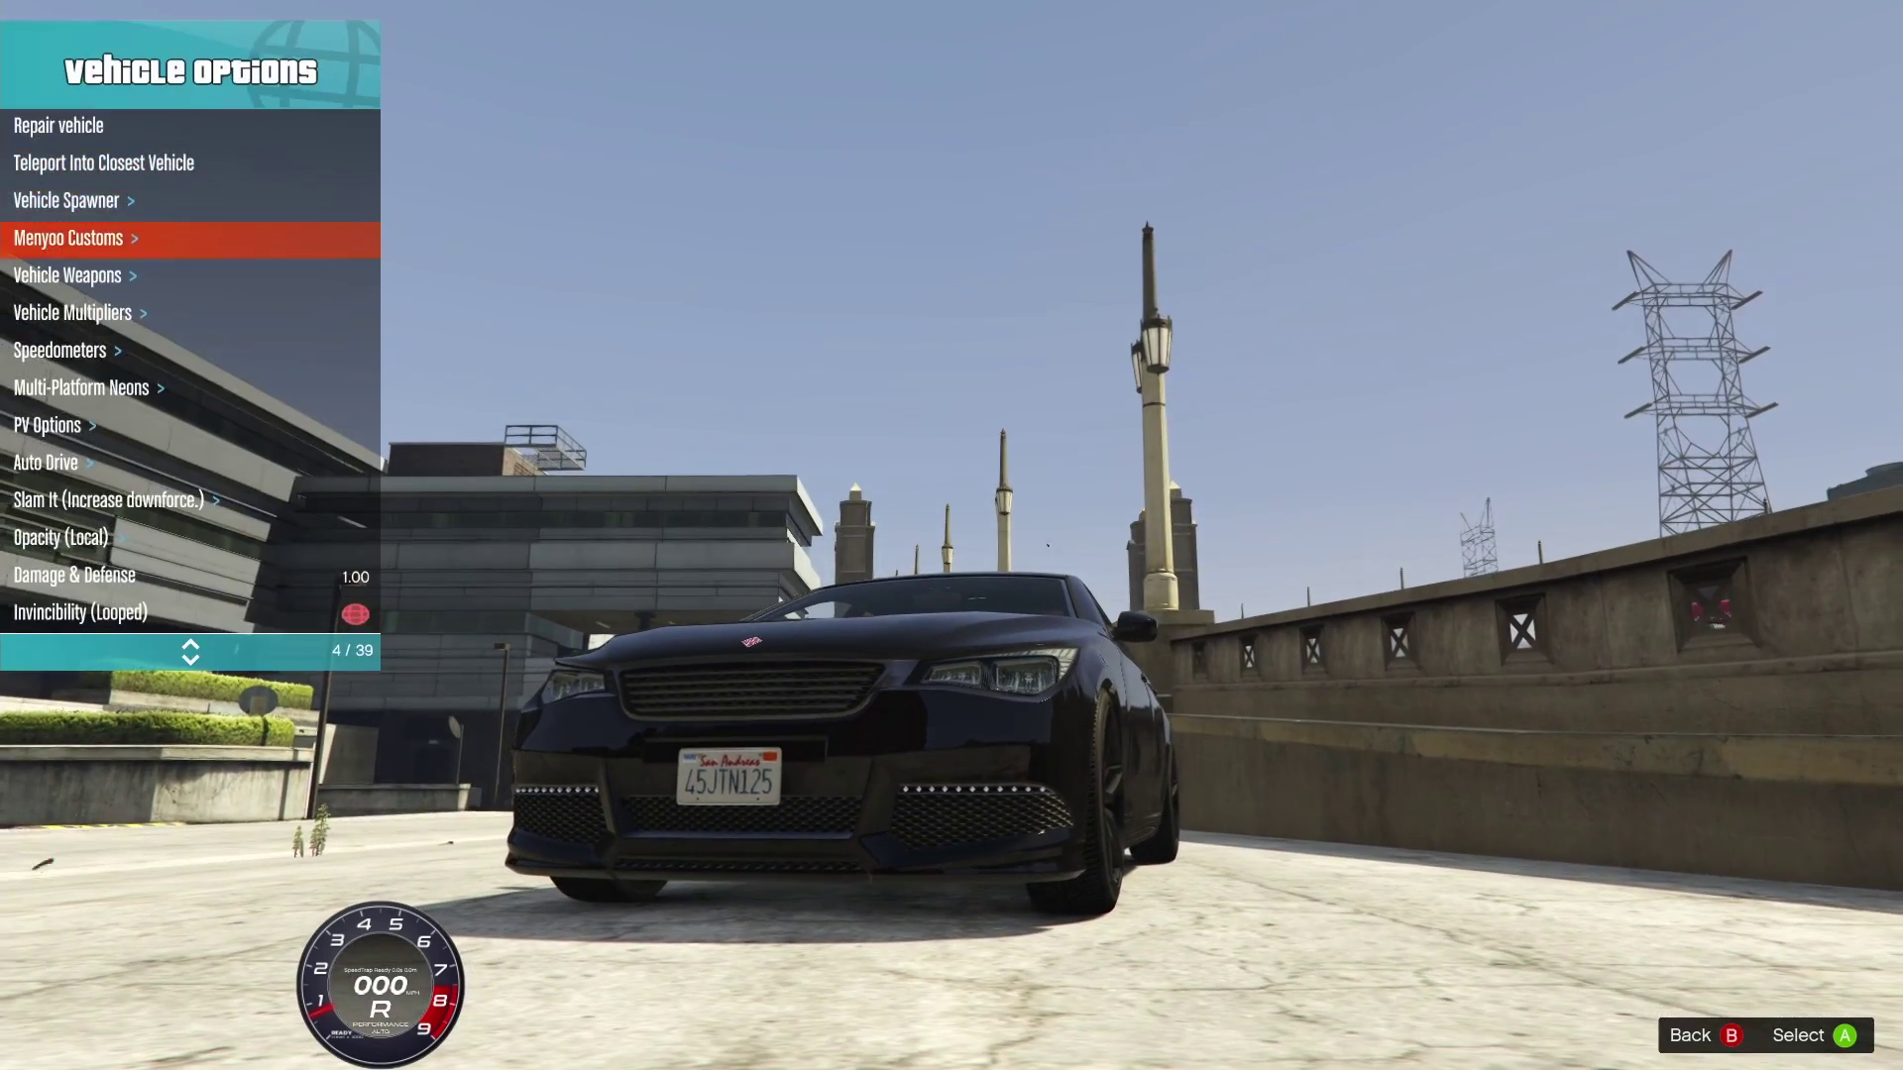
key("Return")
key("Return")
key("Down")
key("Up")
key("Down")
key("Return")
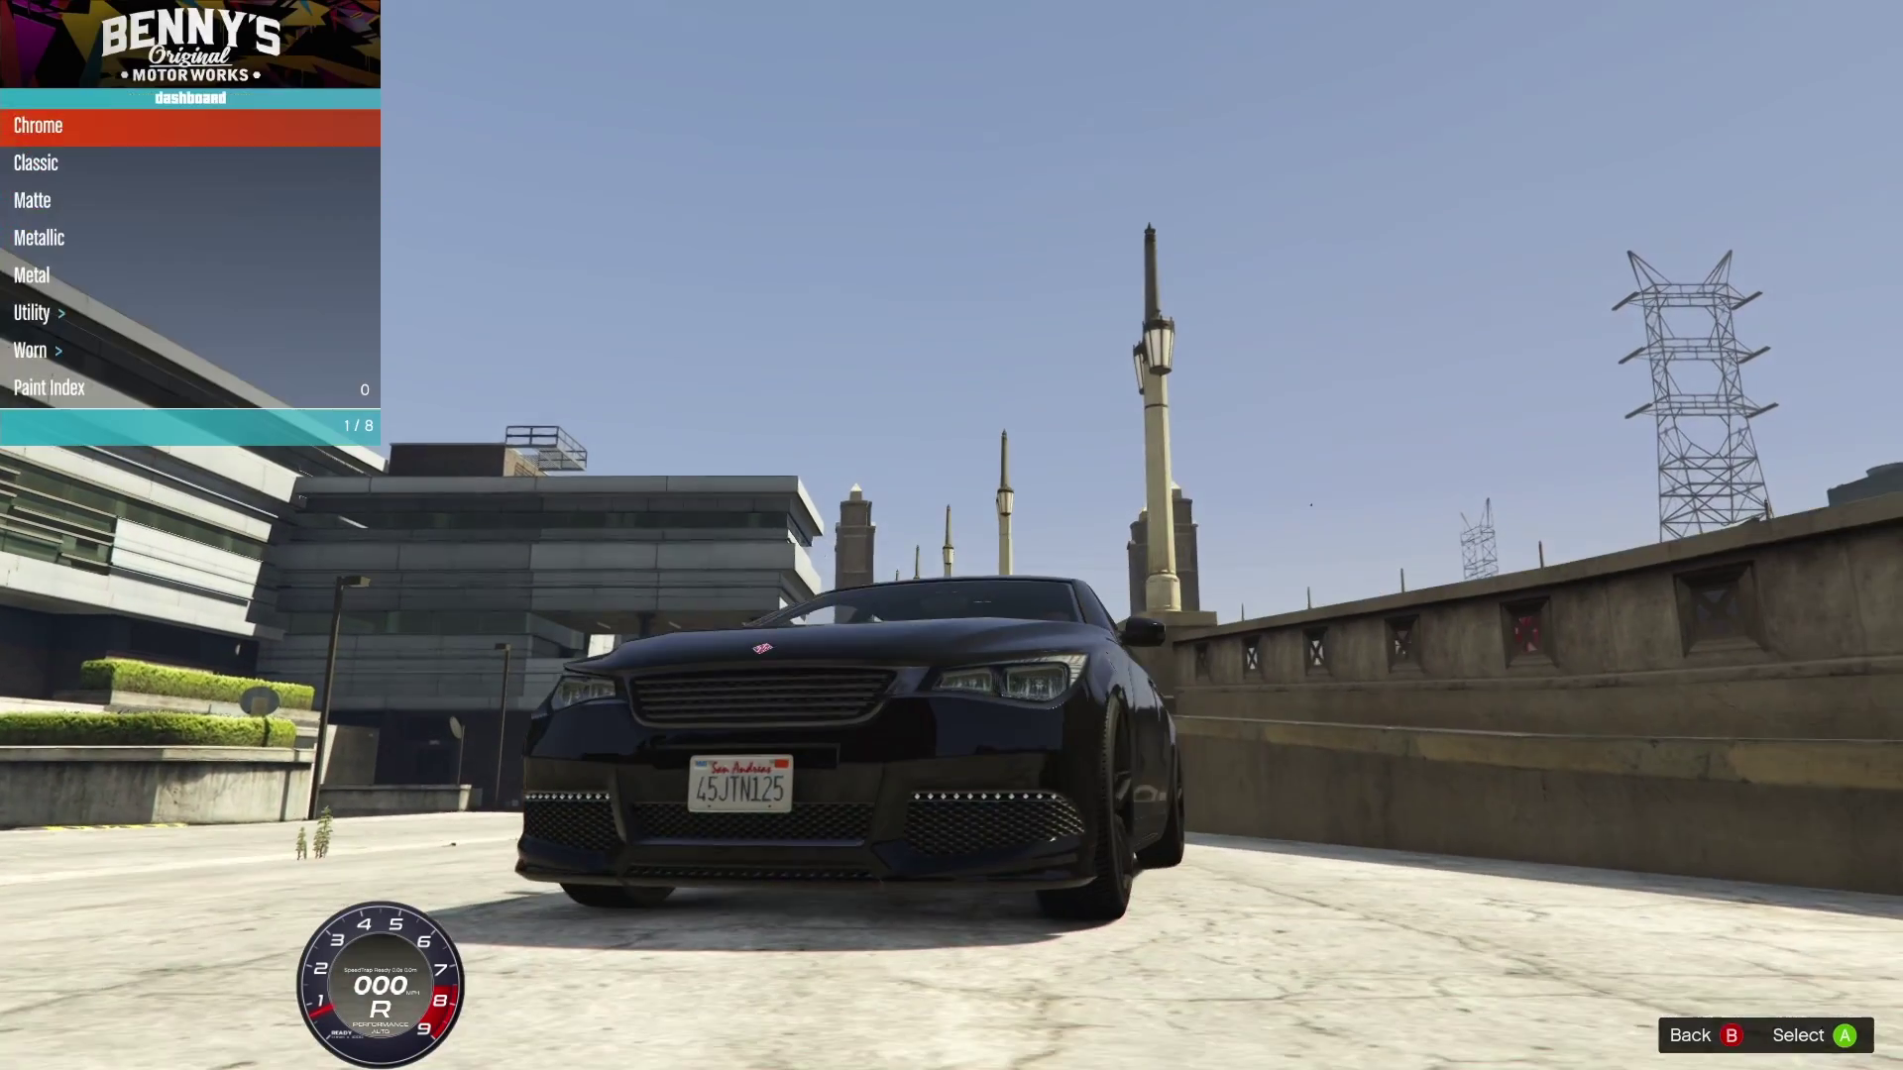
Step: Set the car's dashboard paint to Metallic Red and leave the Menyoo menus
key("Down")
key("Down")
key("Down")
key("Return")
key("Down")
key("Down")
key("Down")
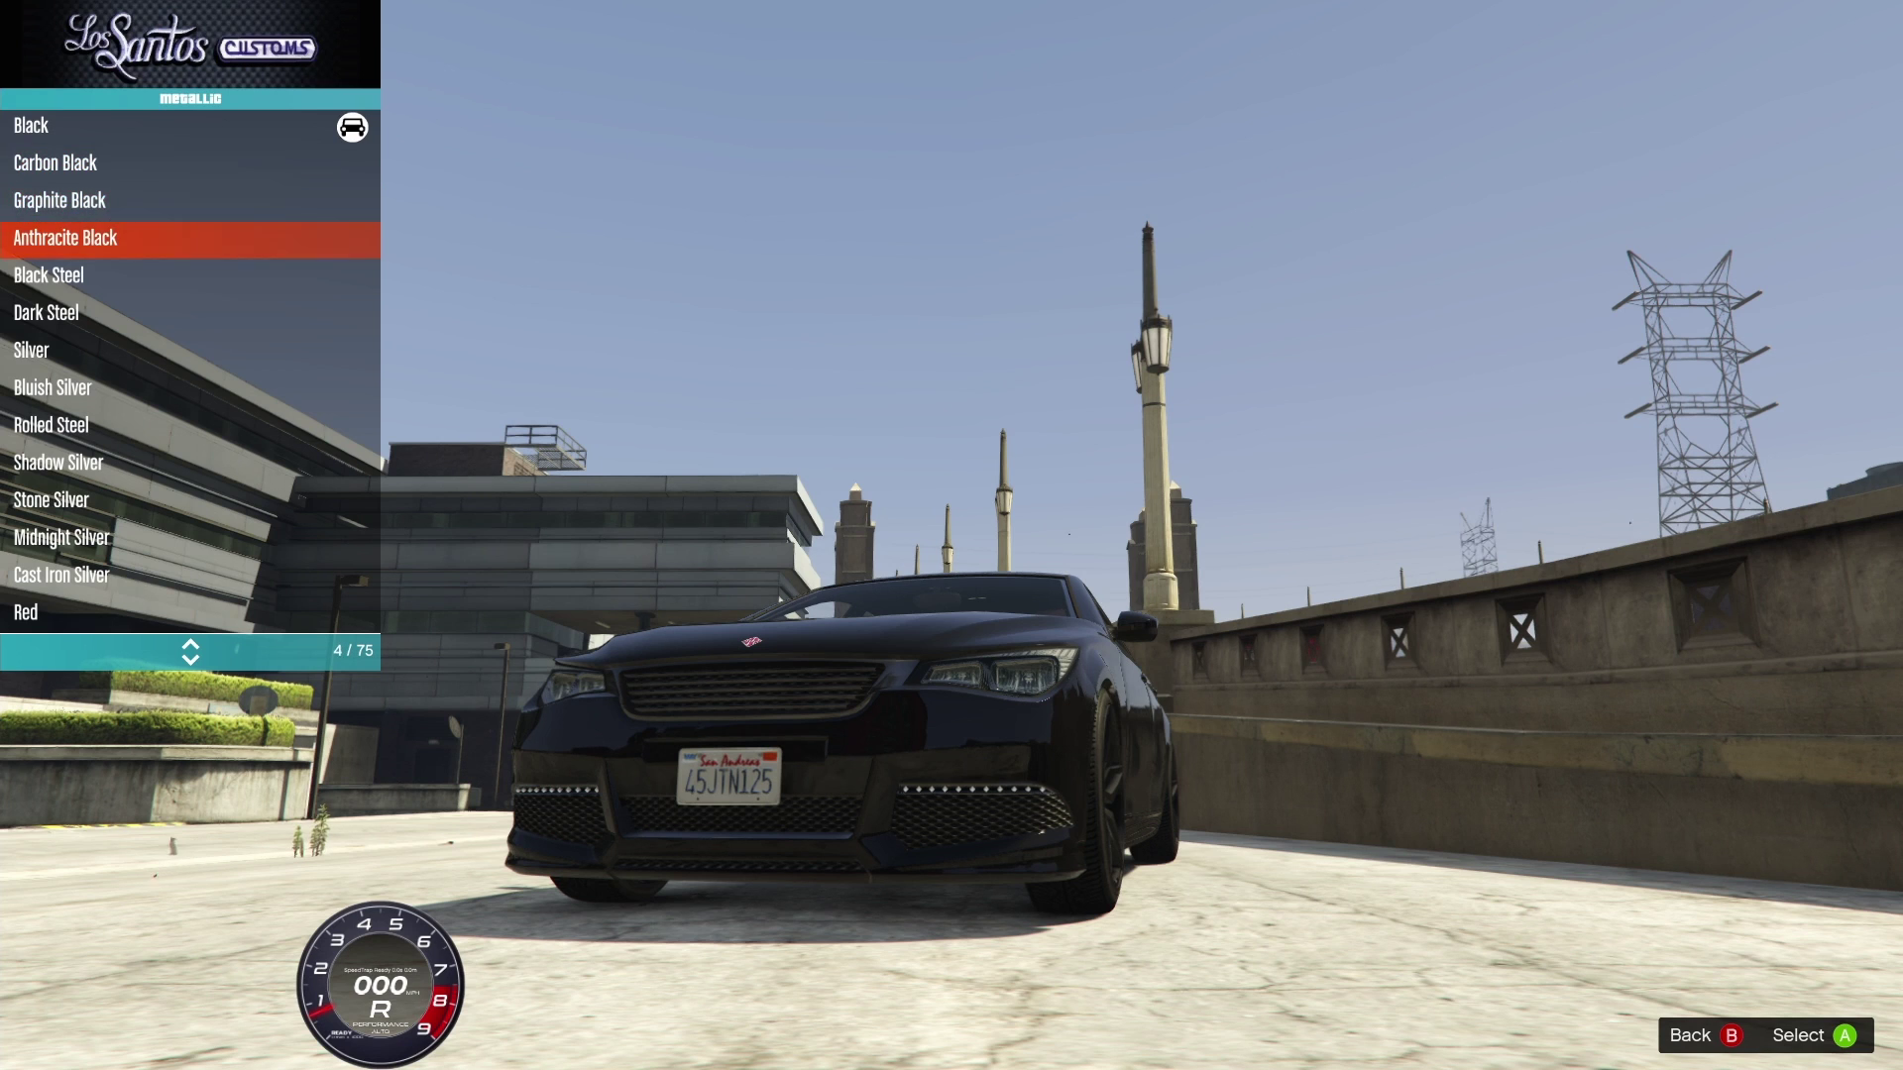
key("Down")
key("Down")
key("Down")
key("Down")
key("Down")
key("Down")
key("Down")
key("Down")
key("Down")
key("Down")
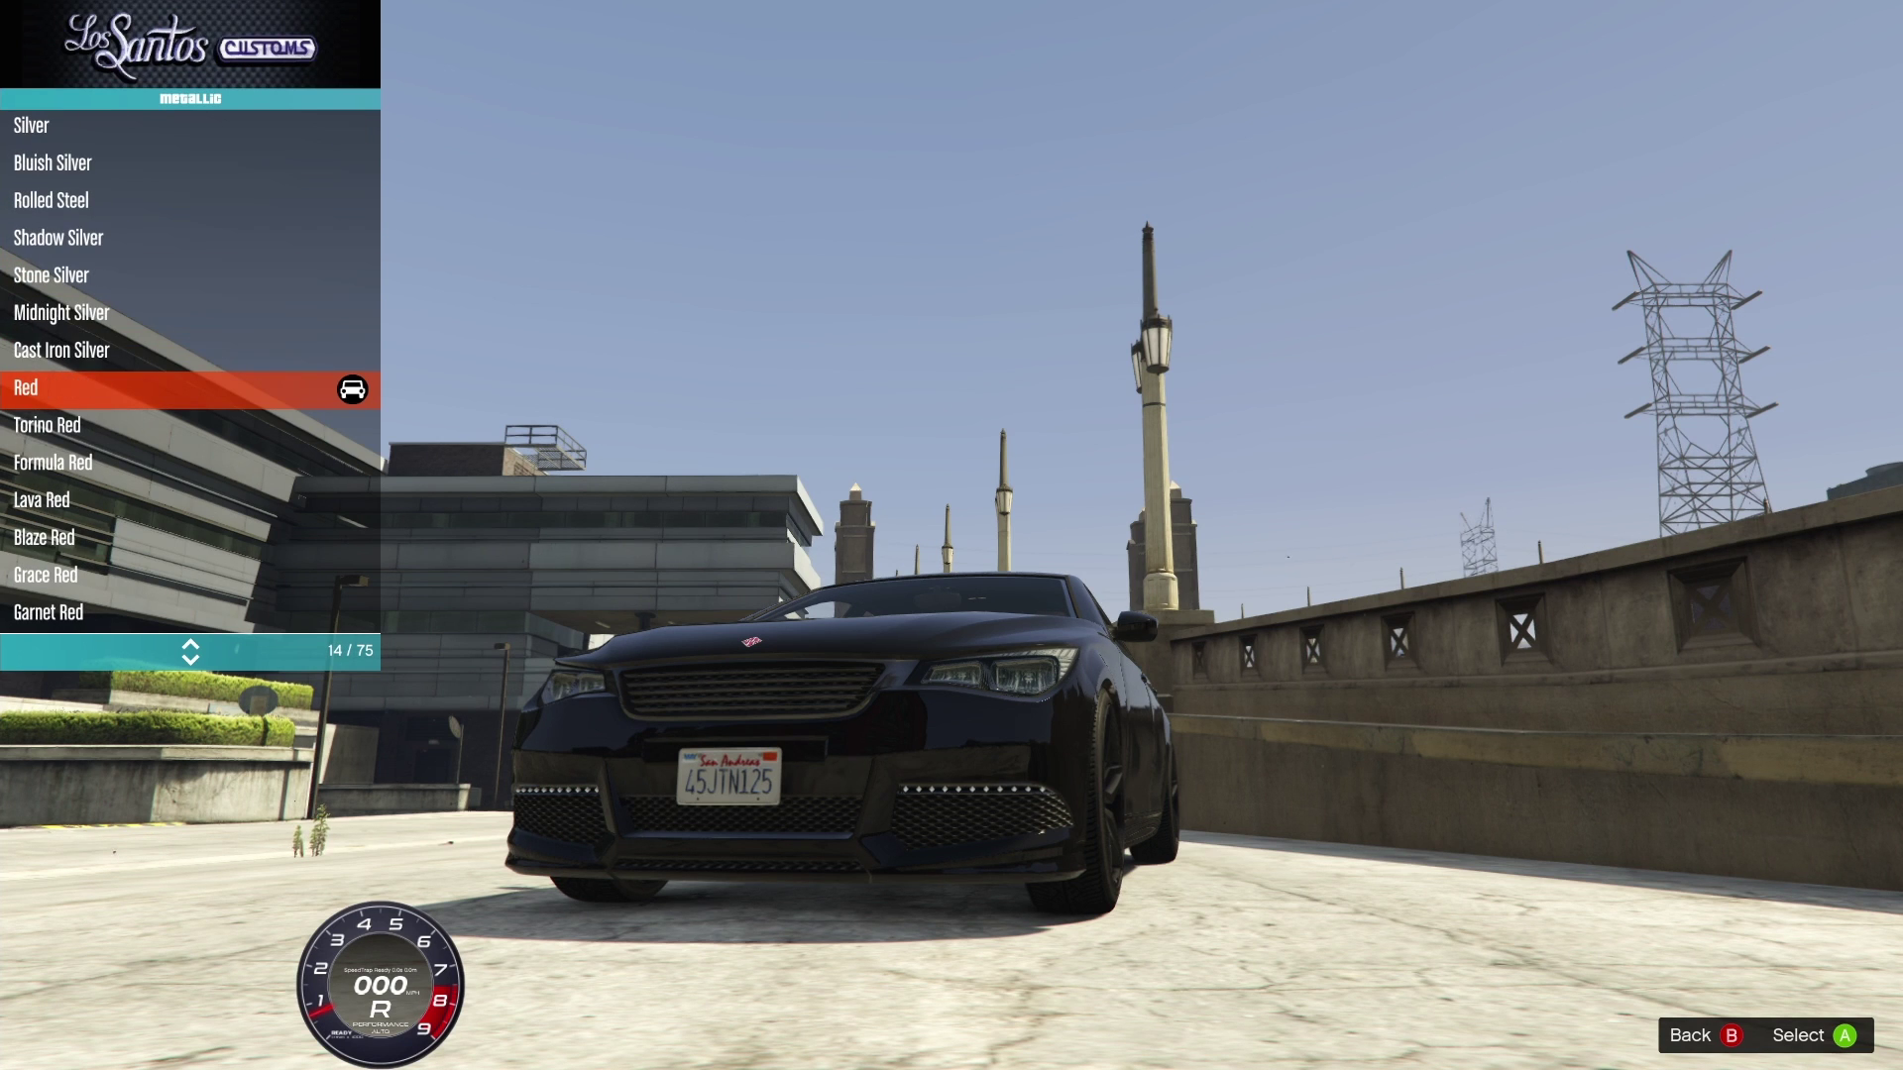
key("BackSpace")
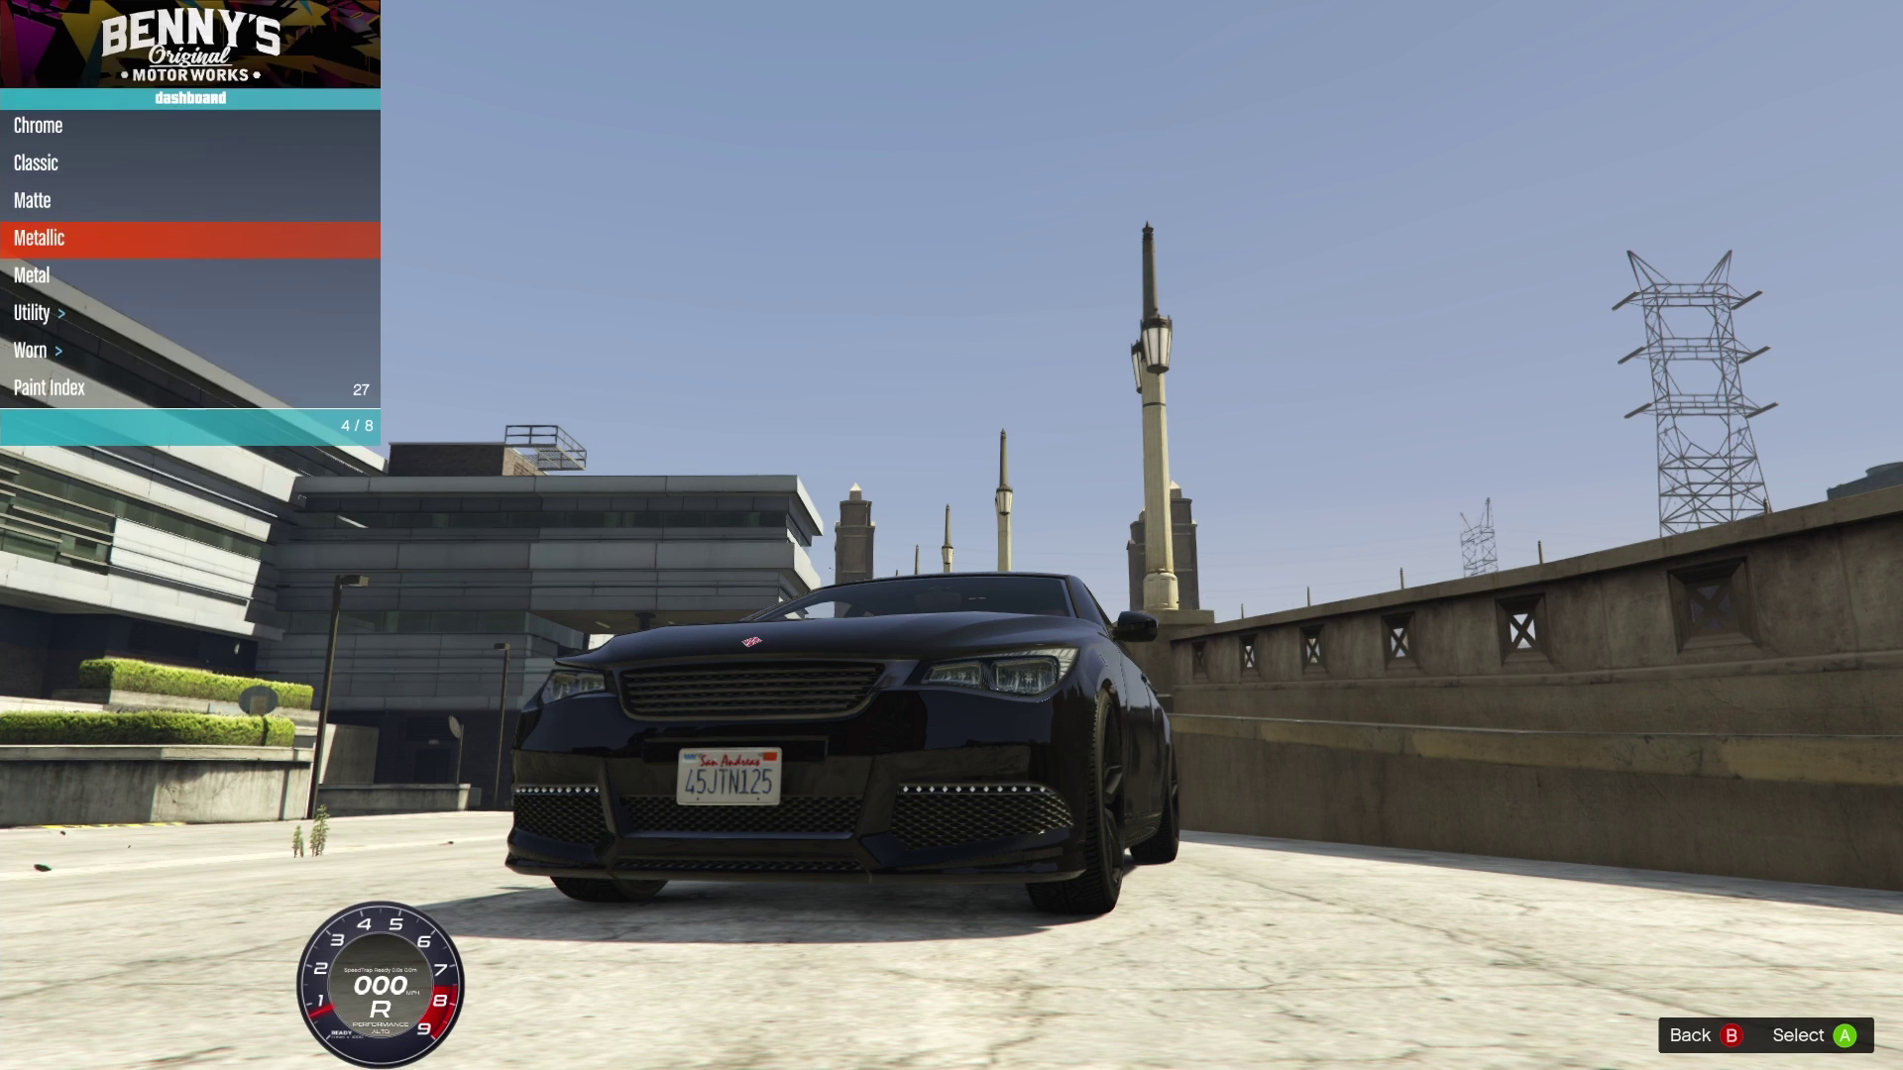
key("BackSpace")
key("BackSpace")
key("BackSpace")
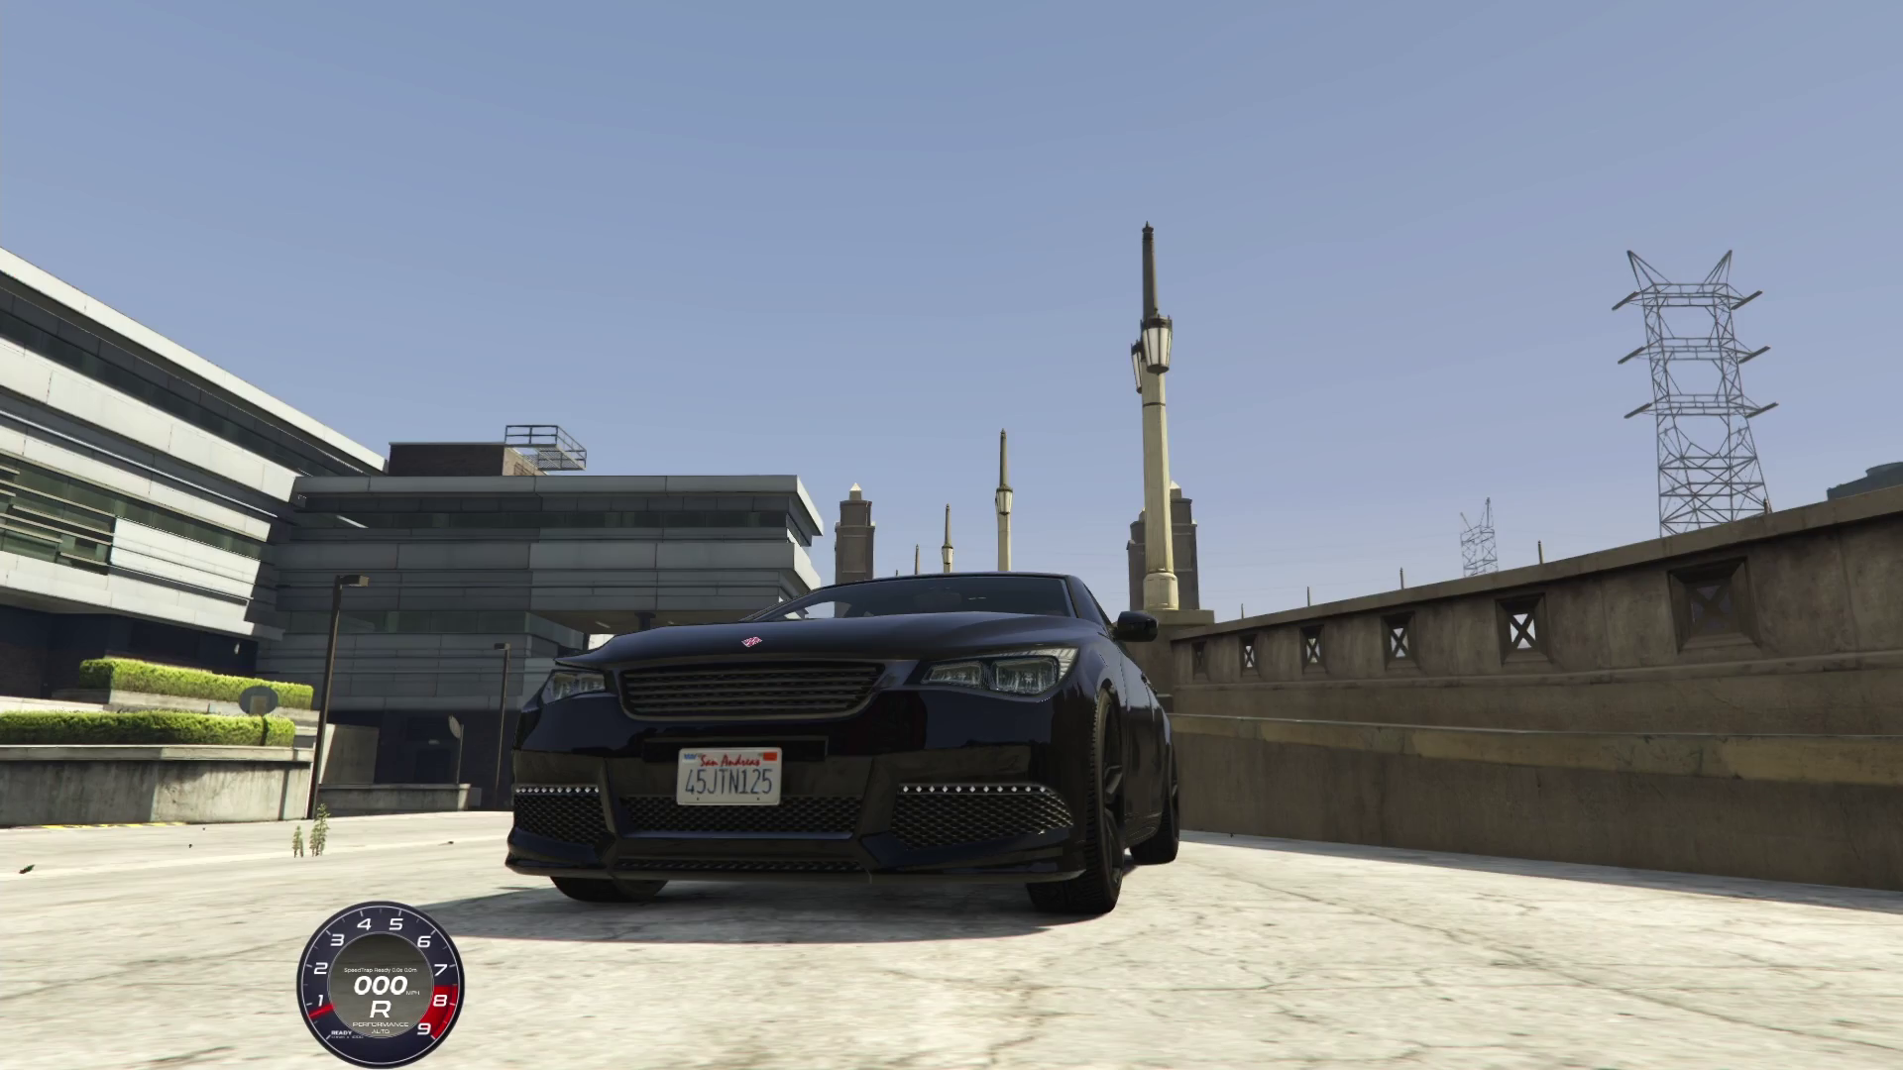
key("f")
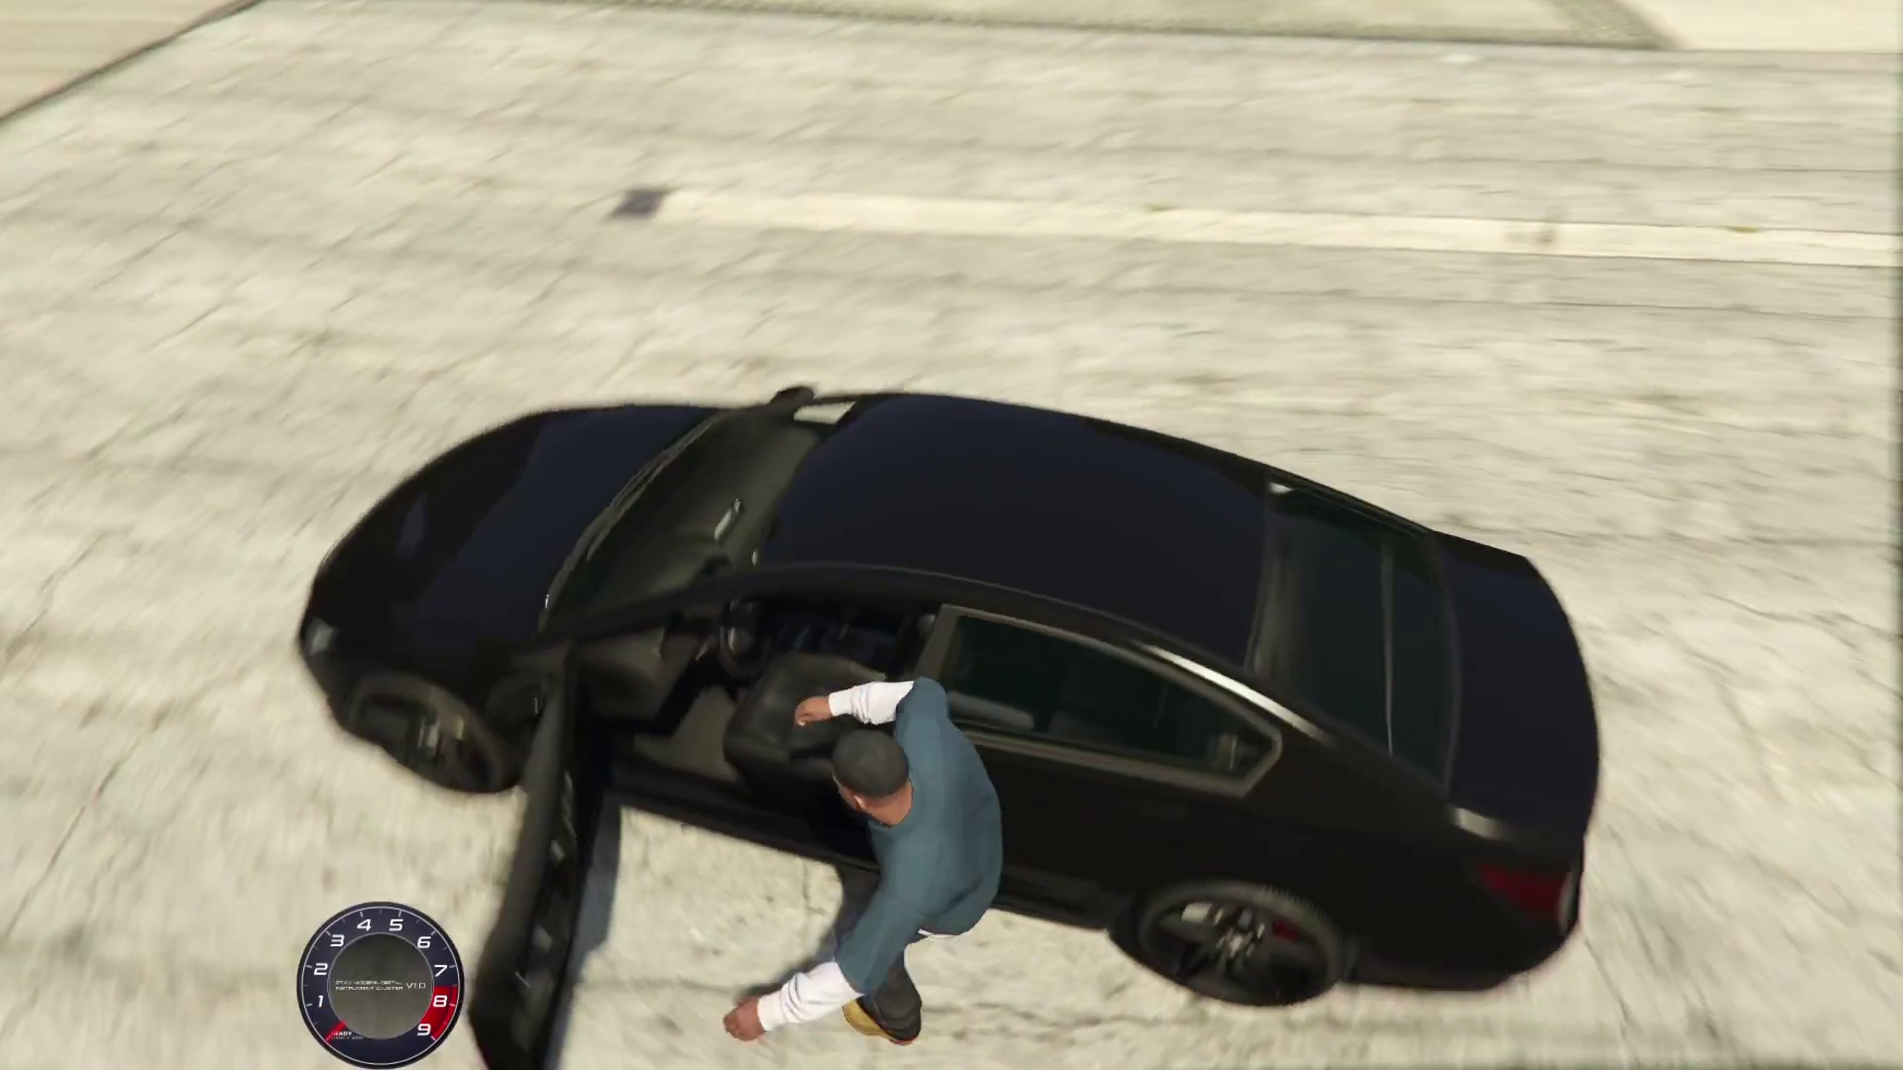
key("f")
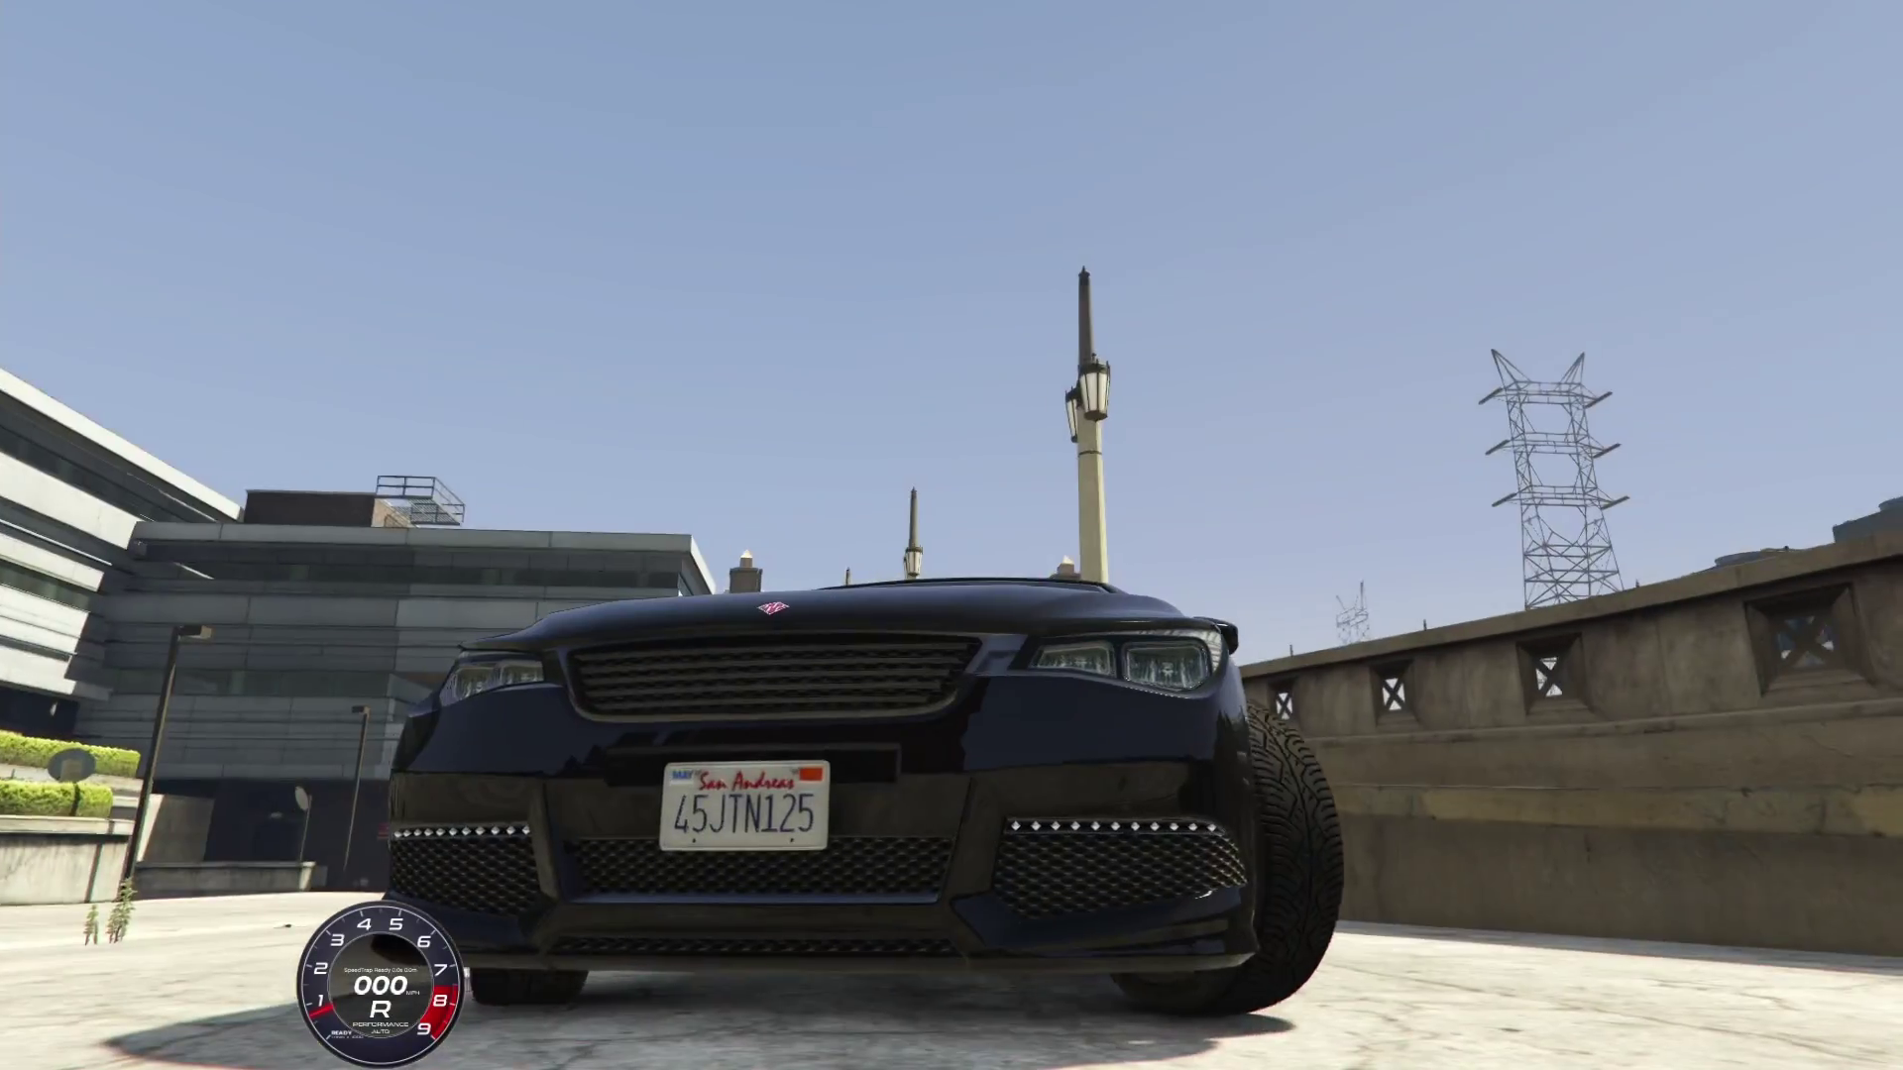
key("w")
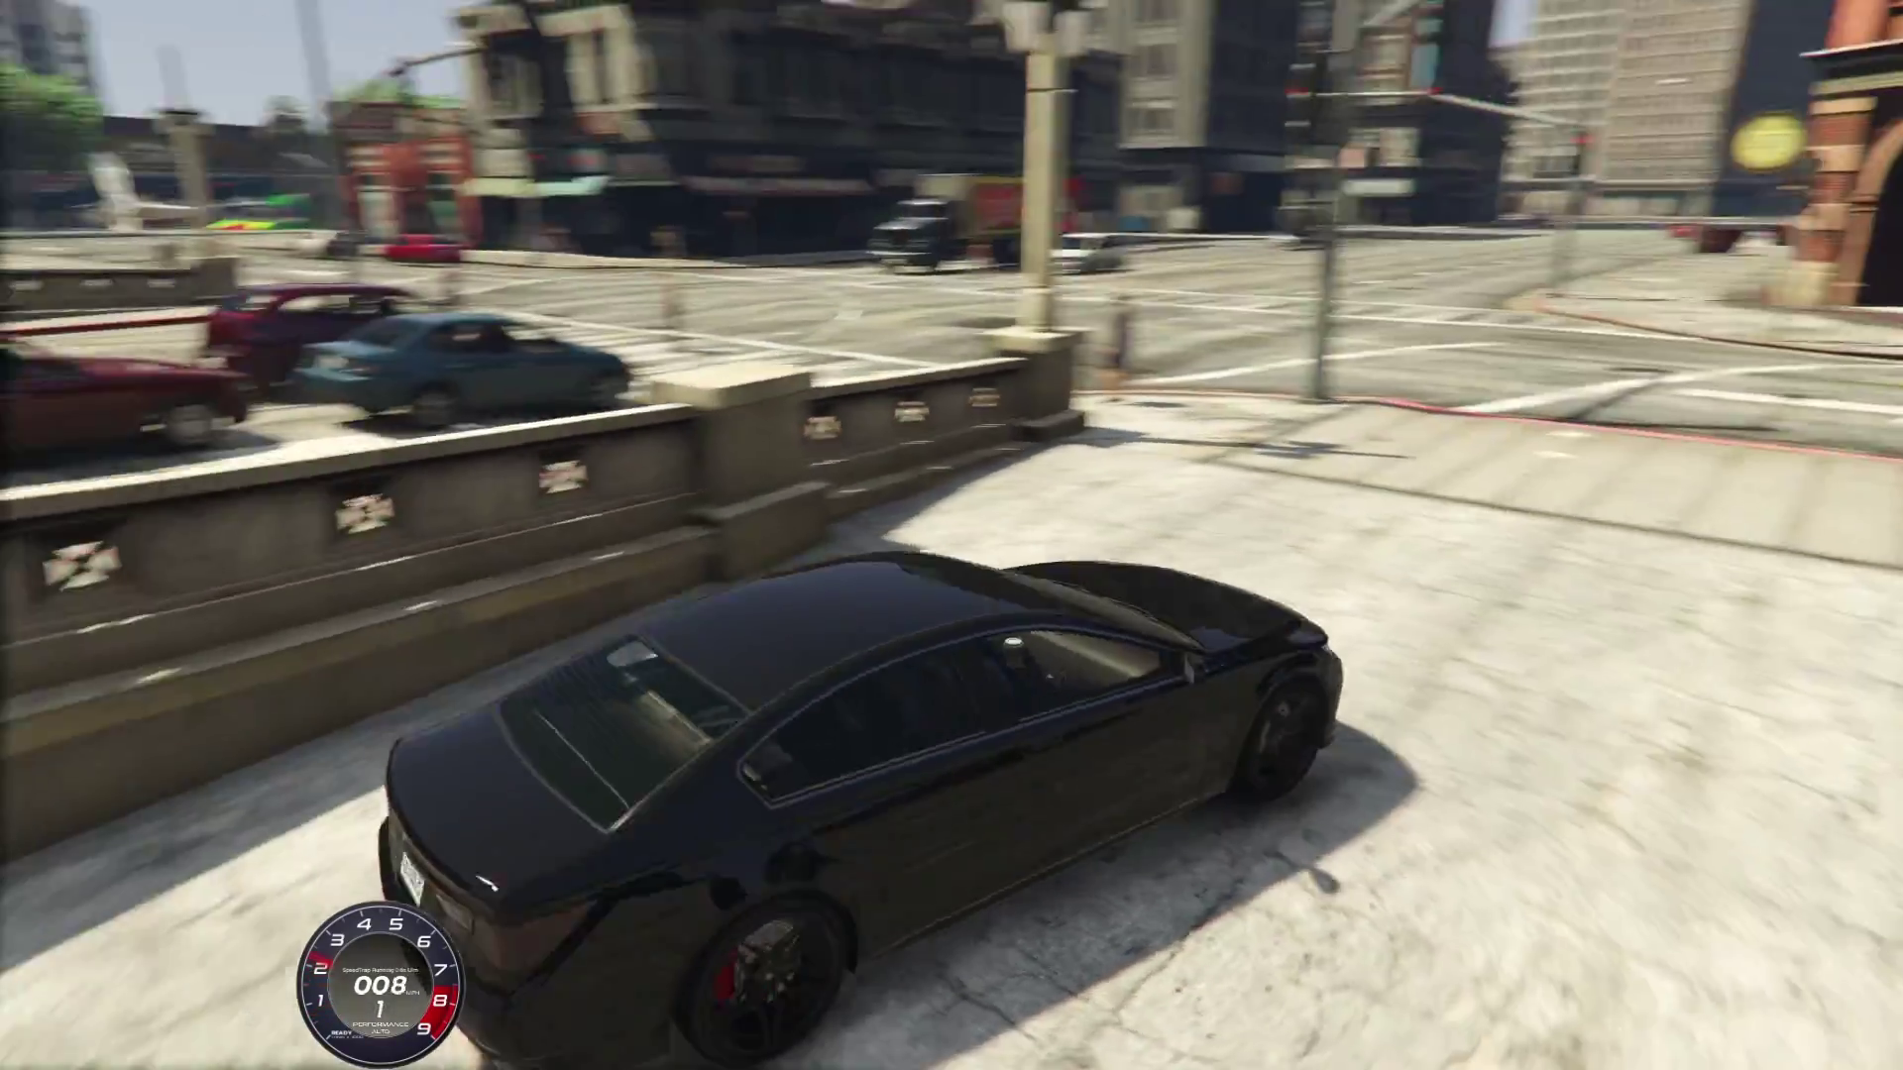
key("d")
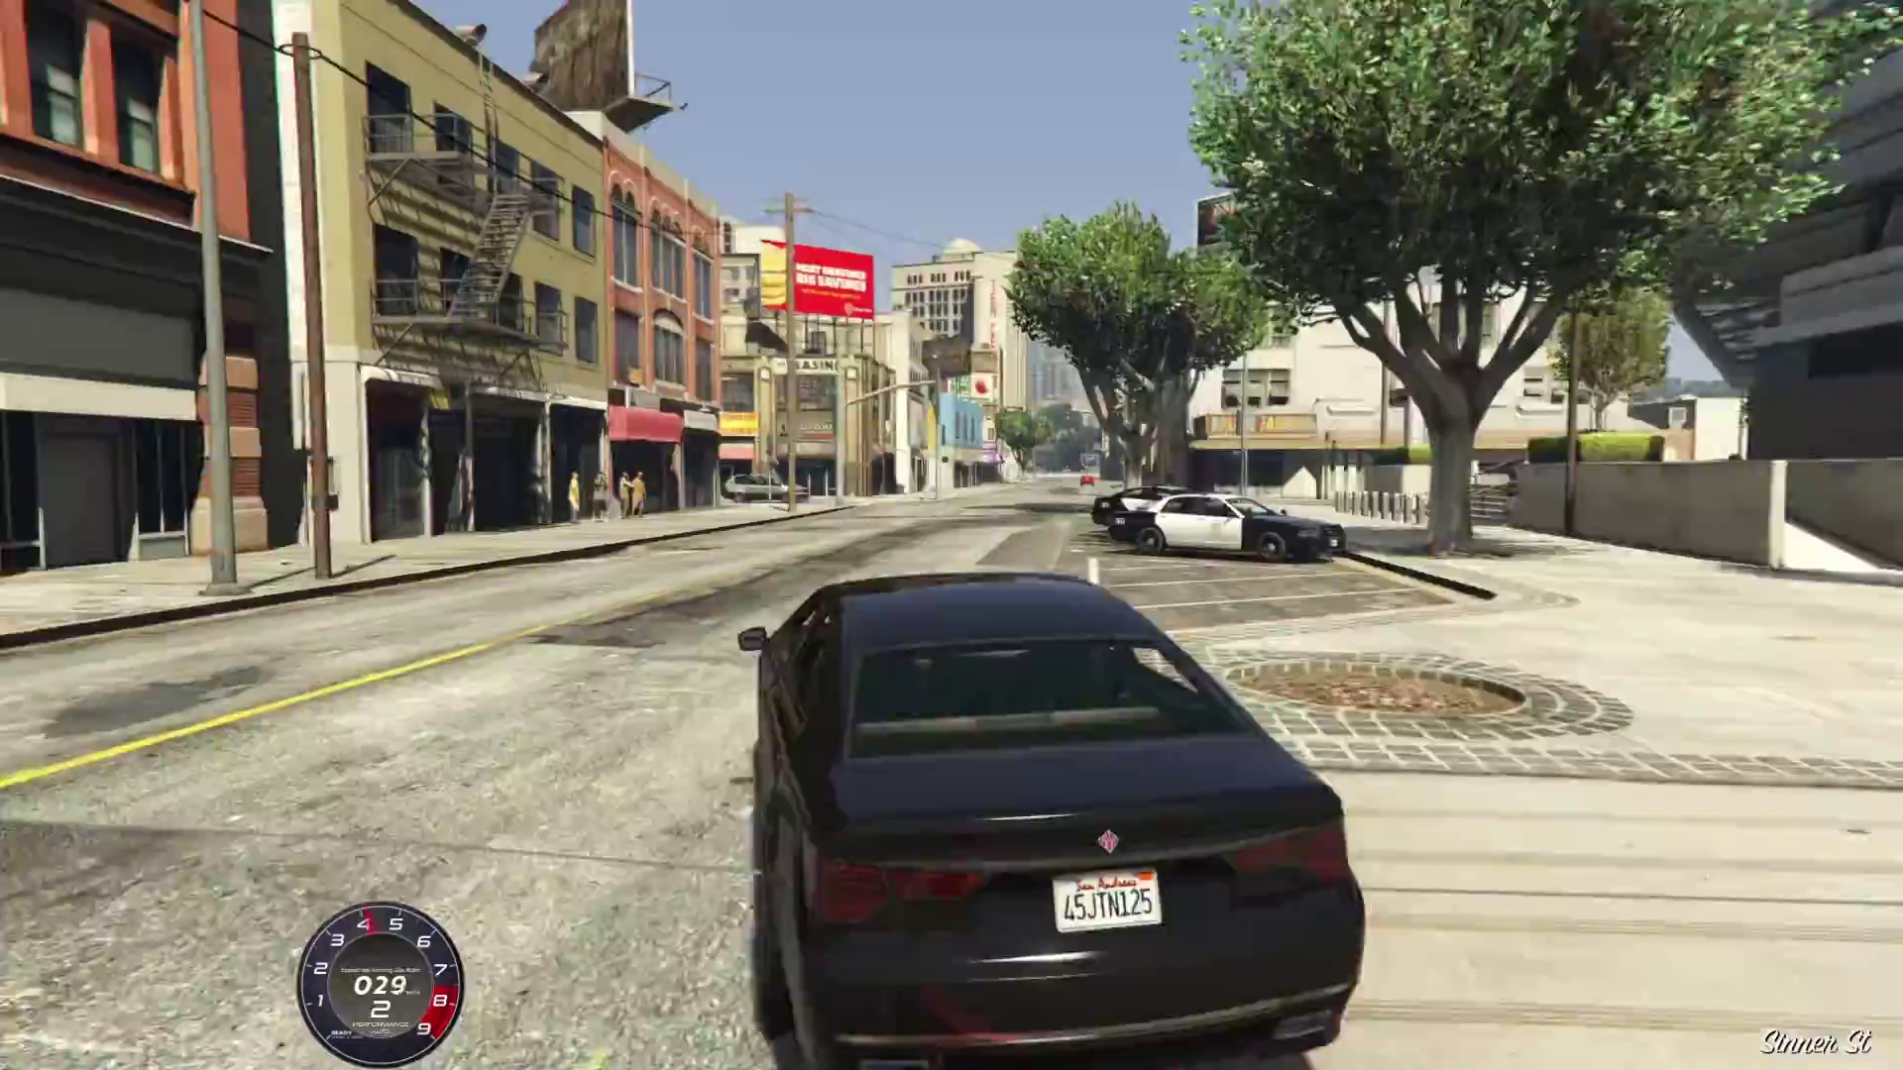
key("w")
key("c")
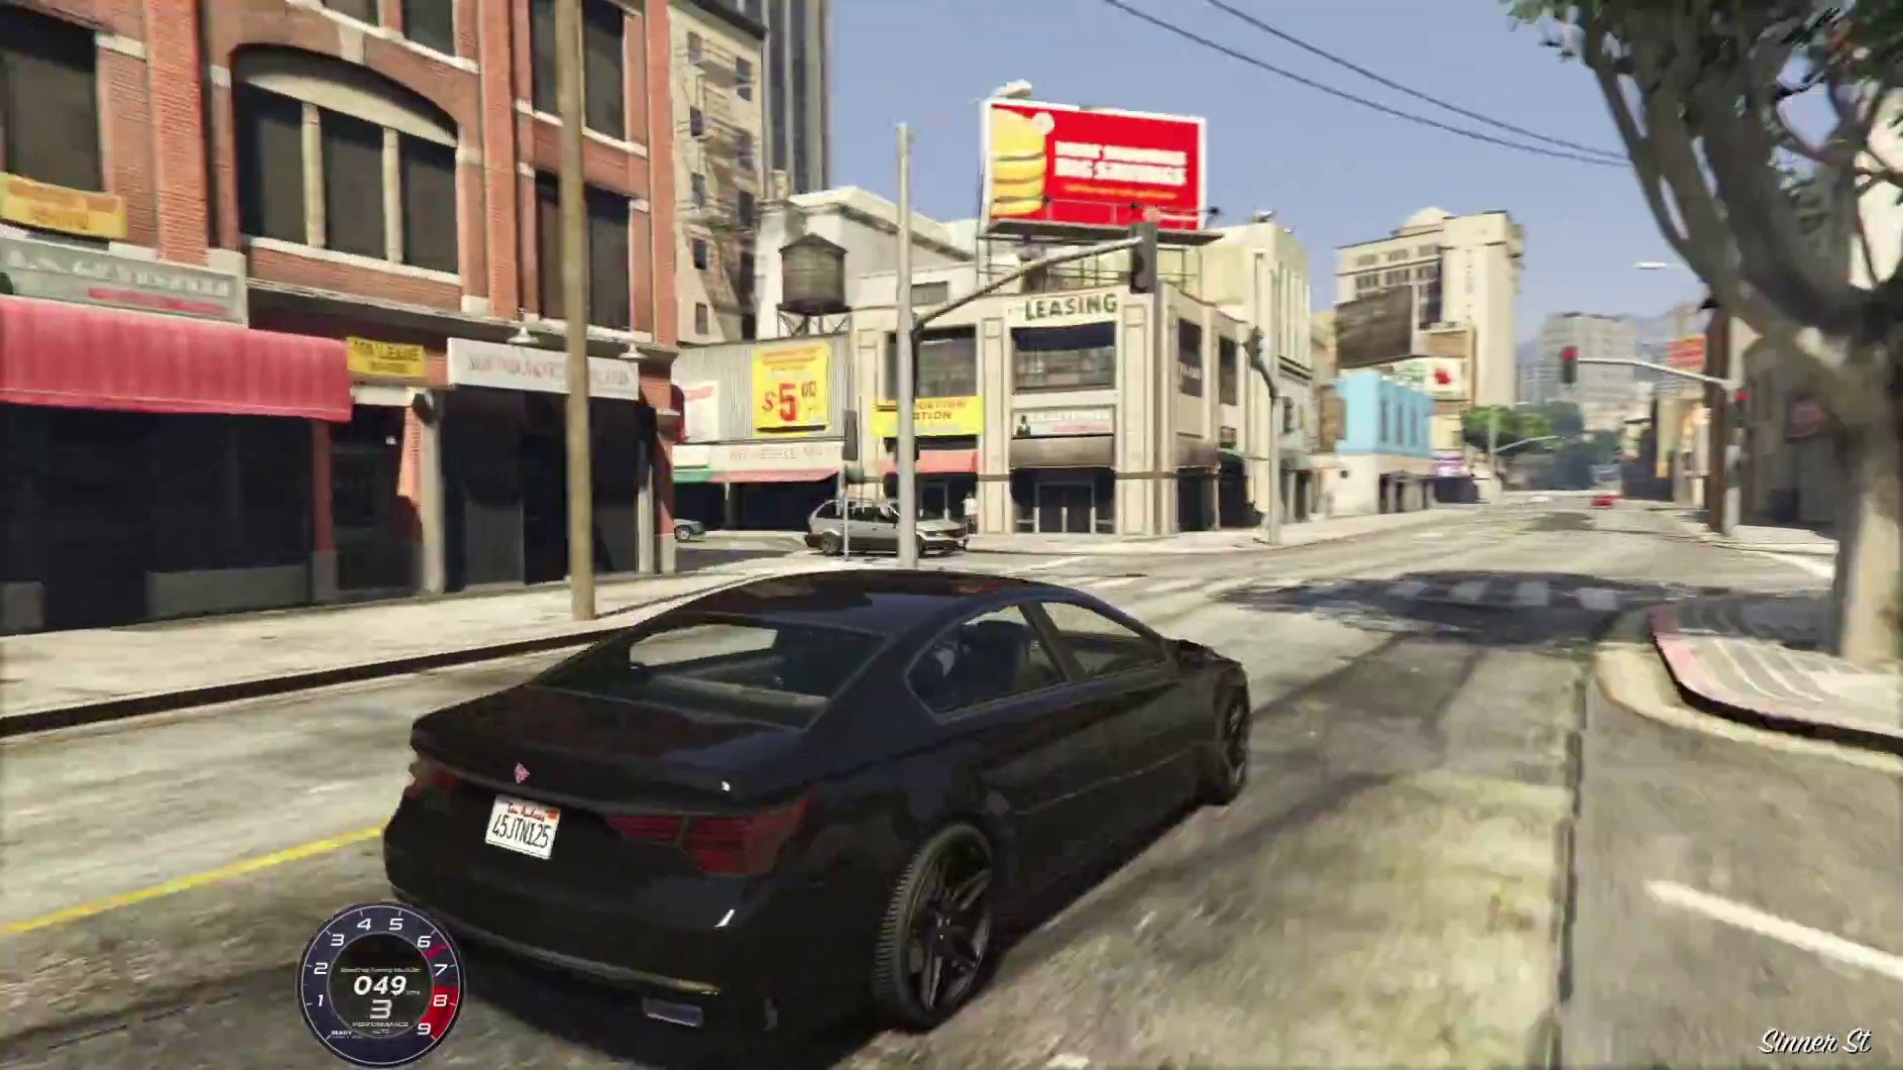
key("w")
key("c")
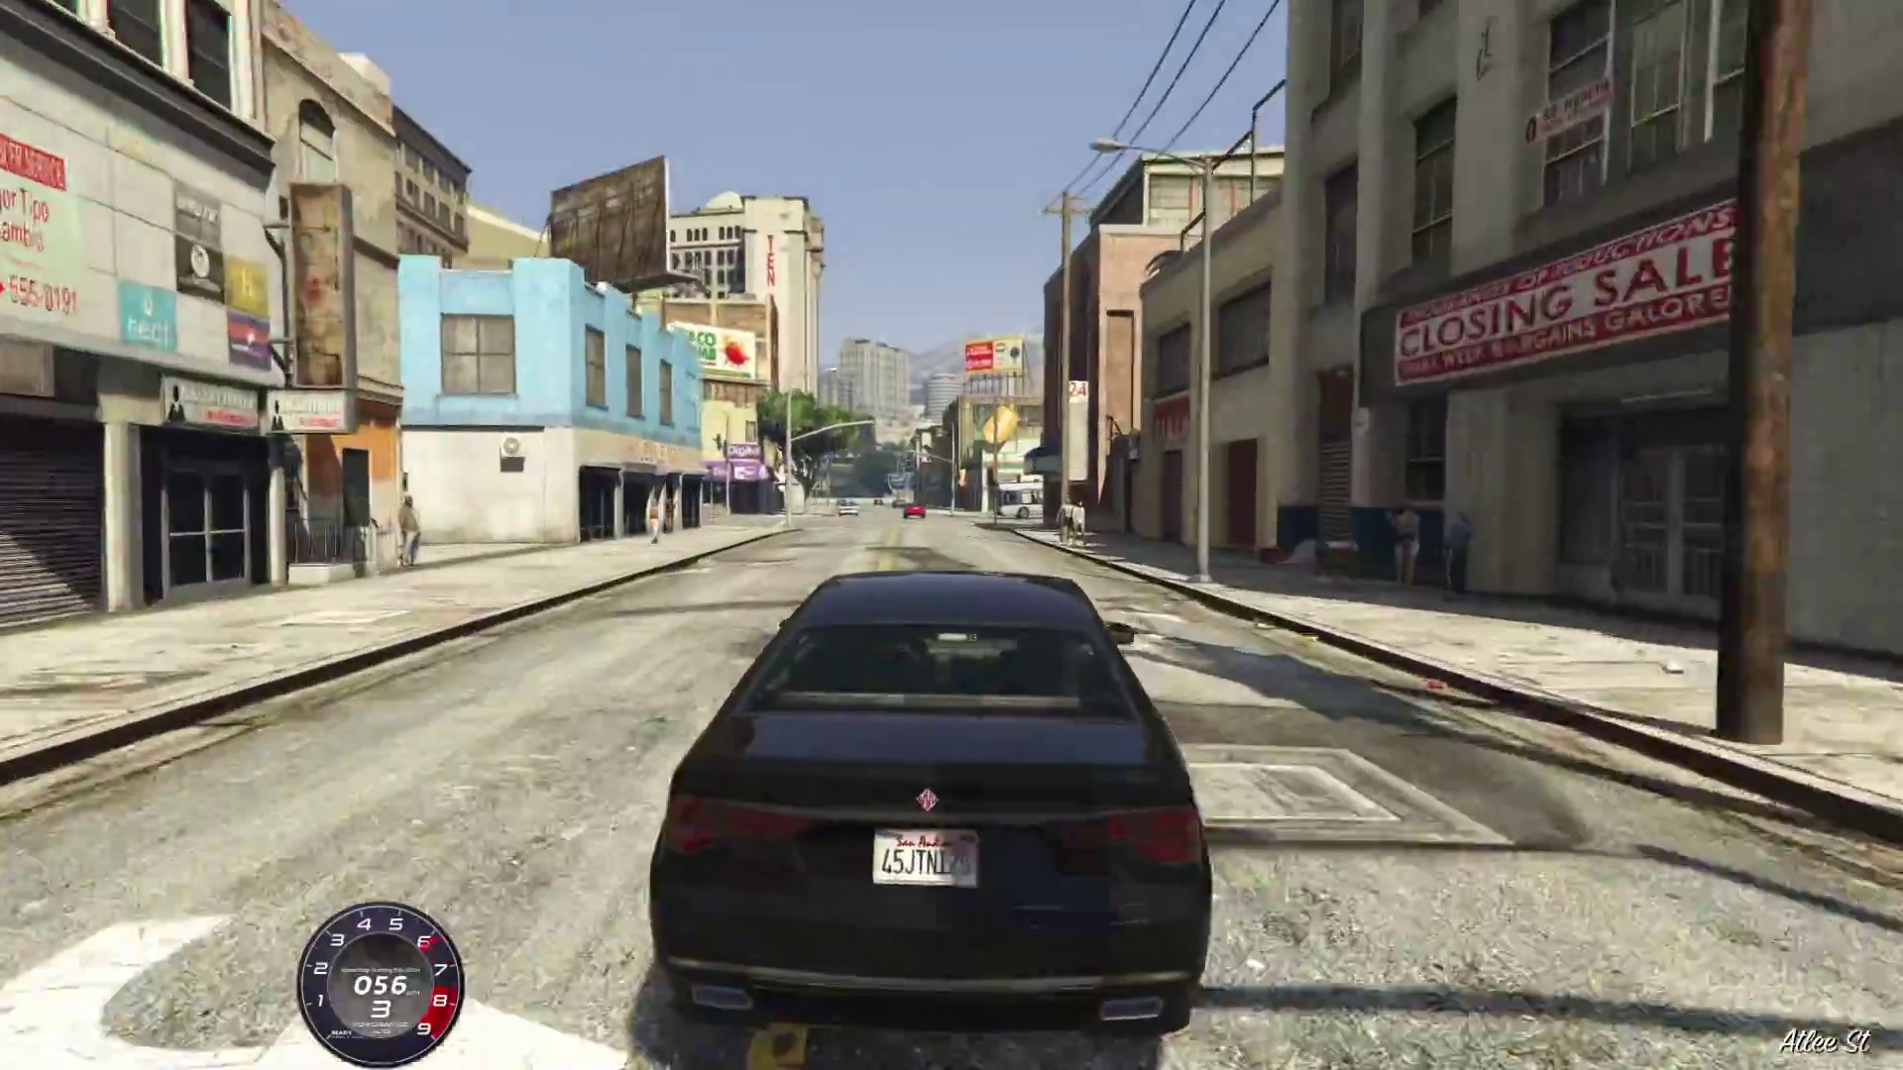
key("a")
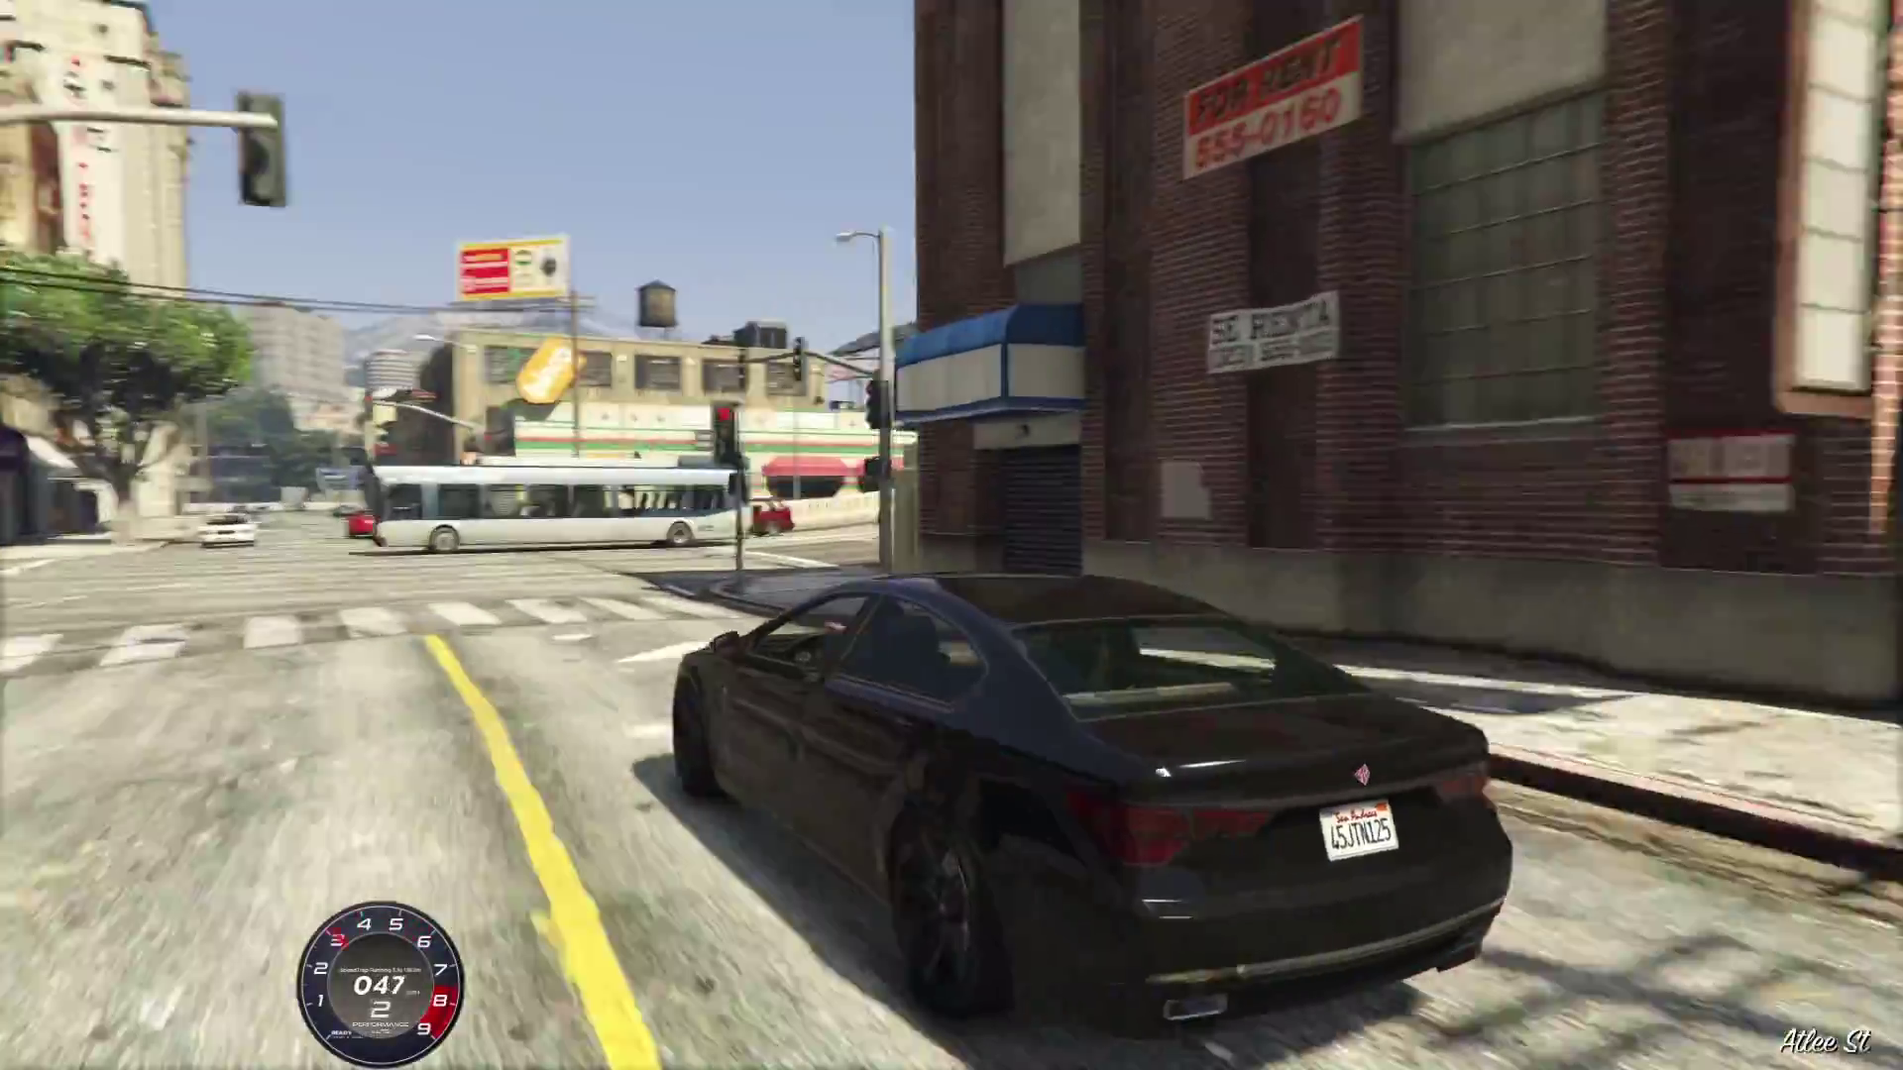
key("d")
key("c")
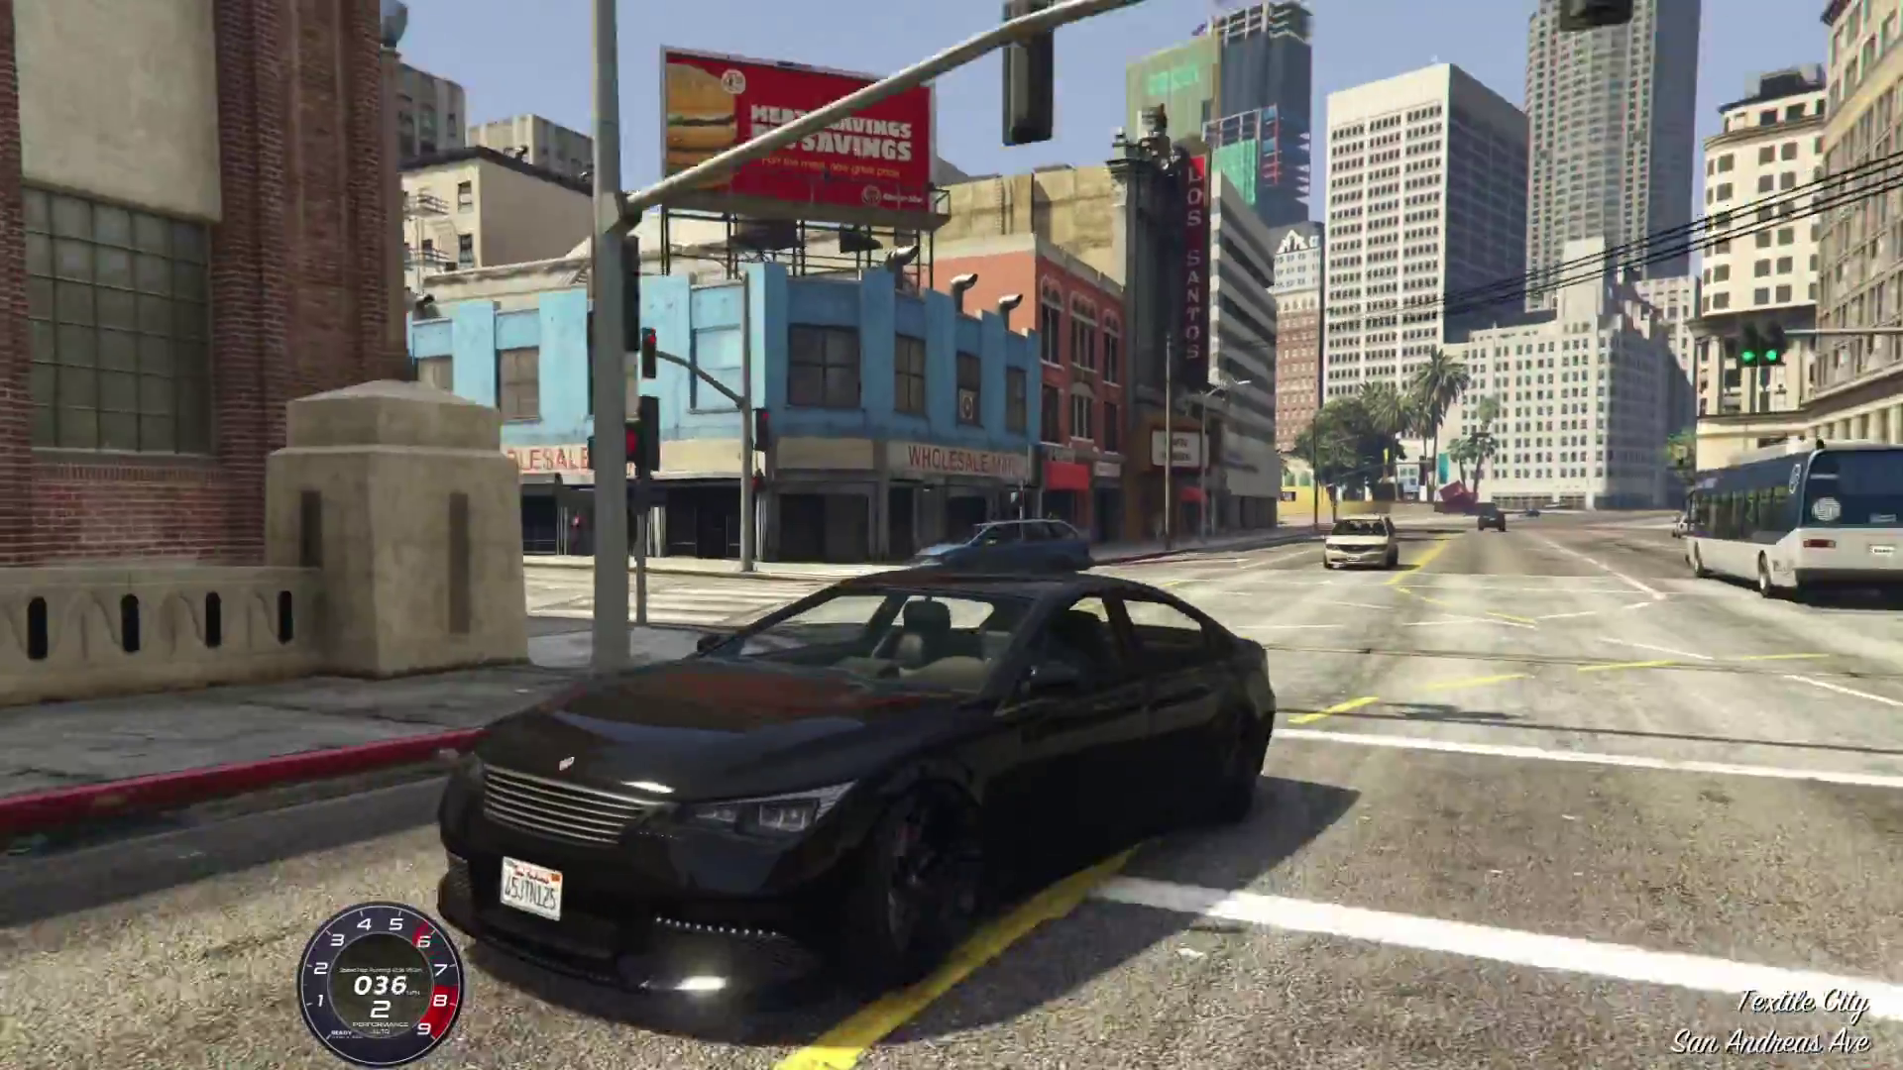
key("w")
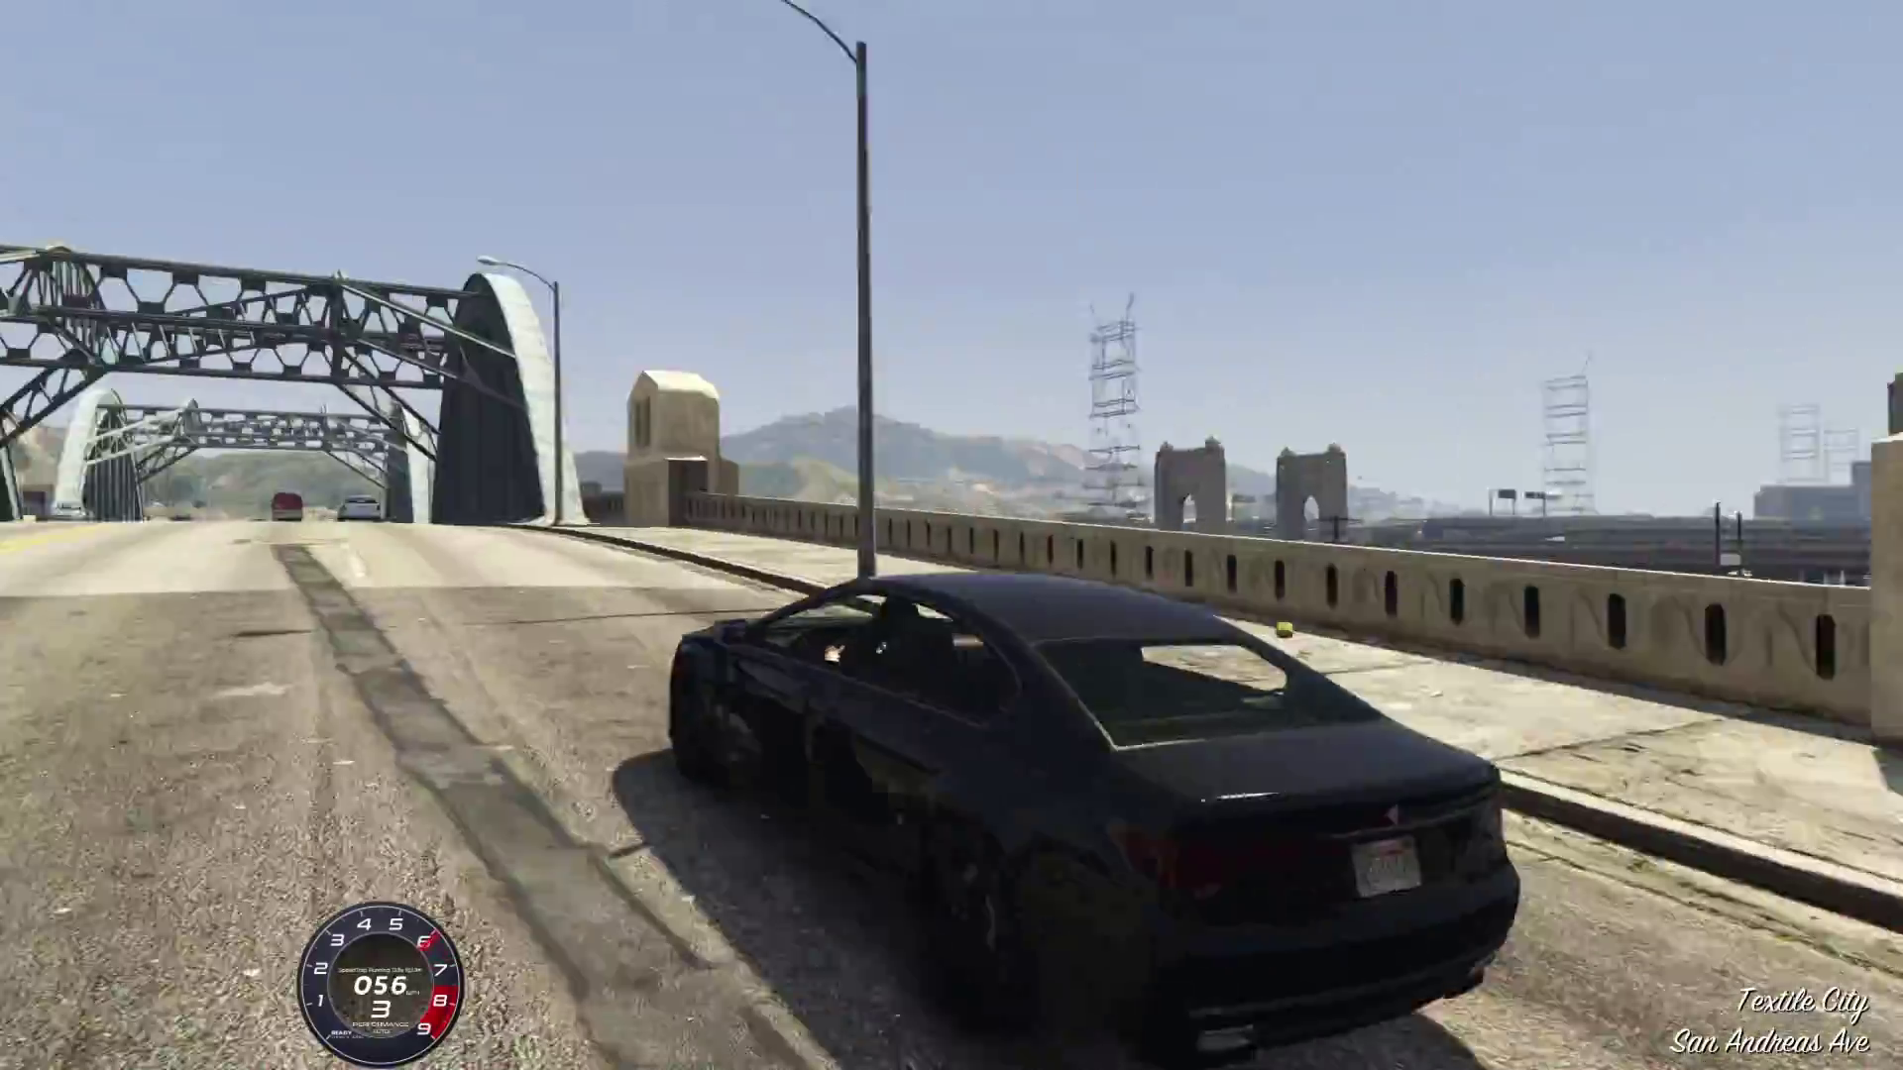
key("w")
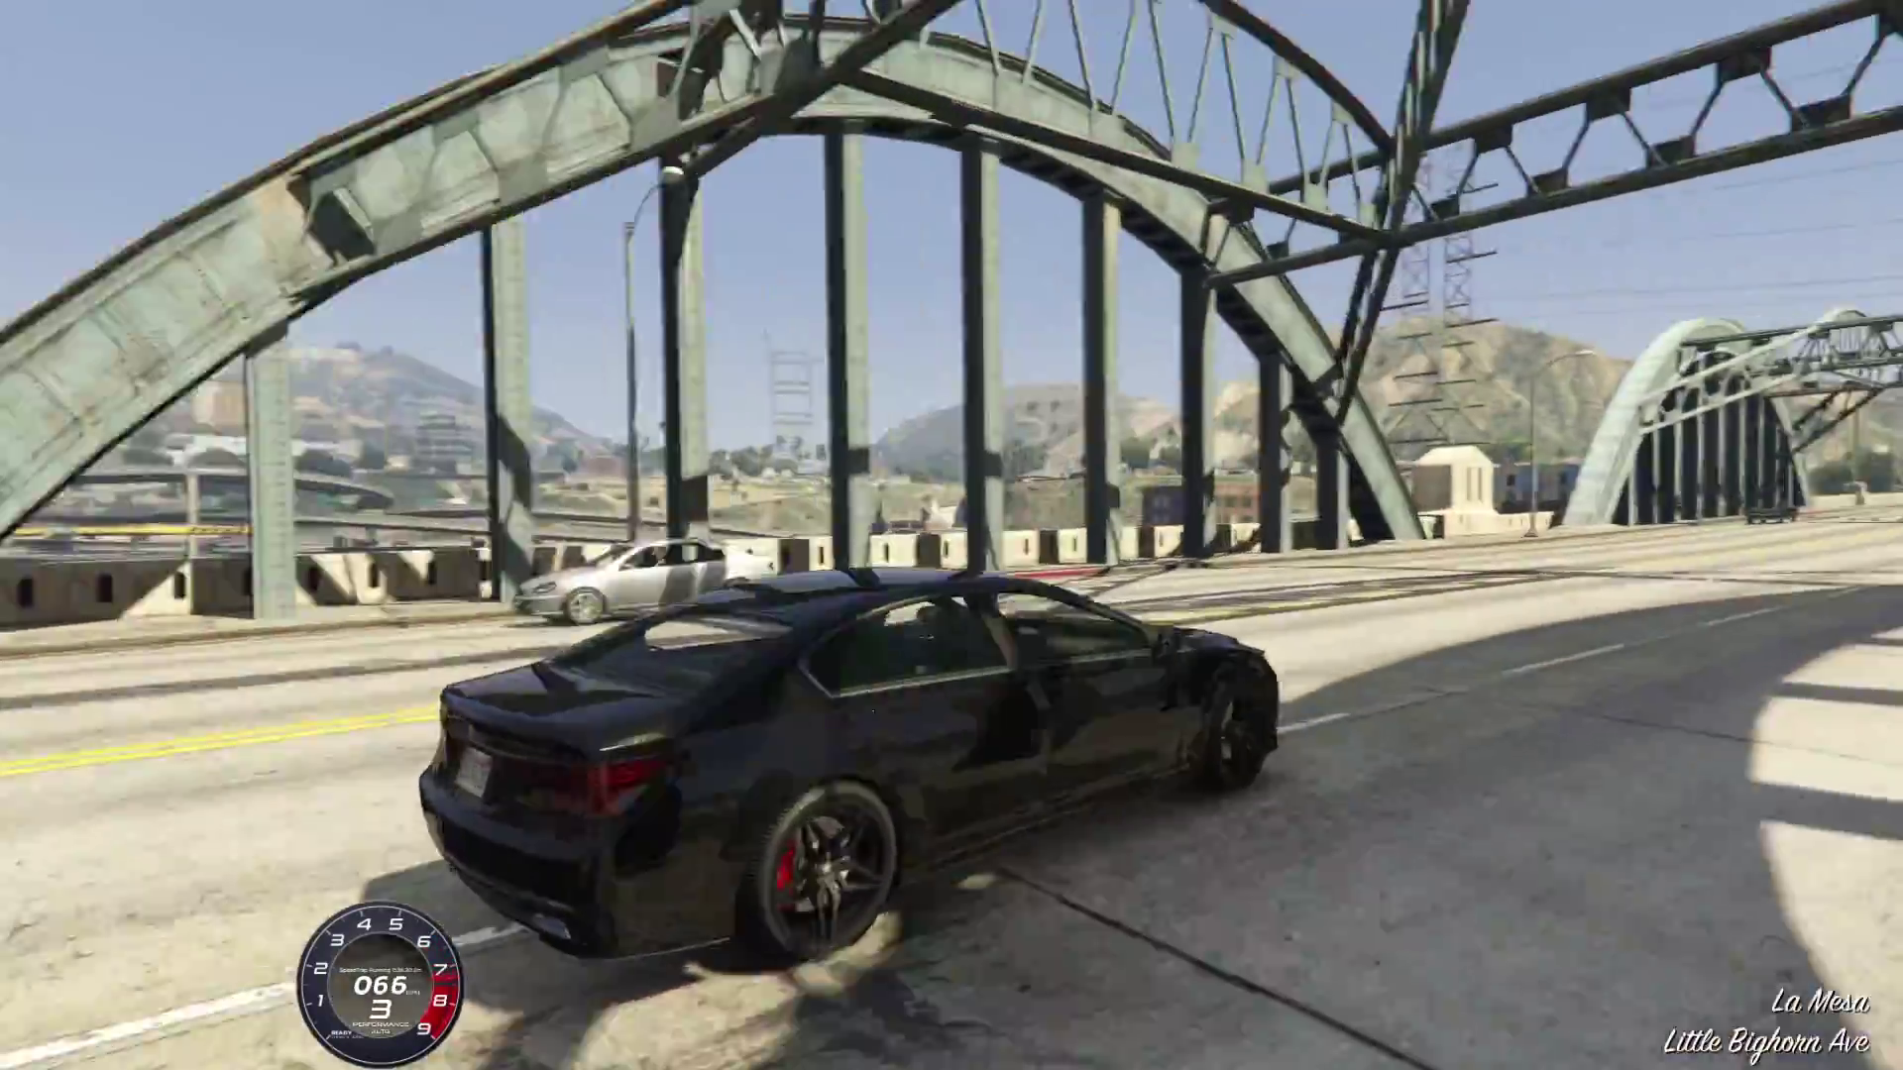
key("d")
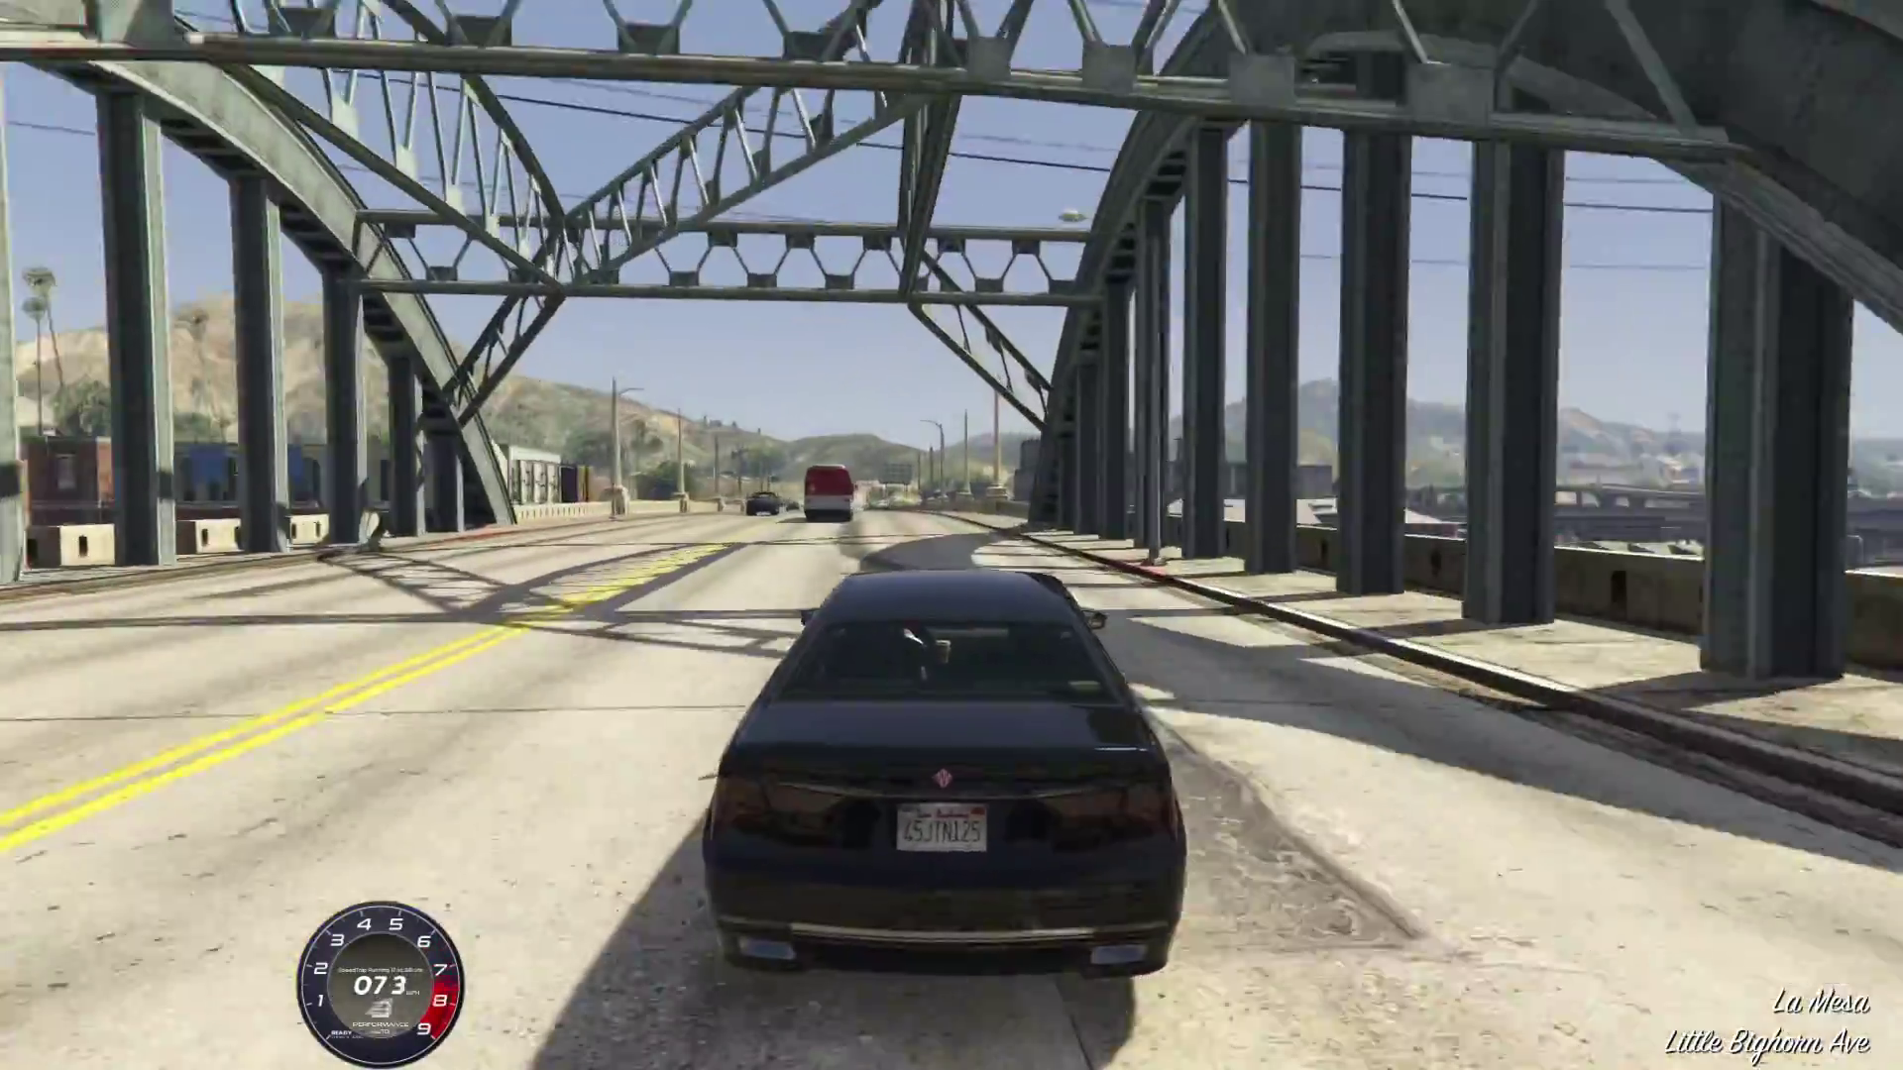
key("c")
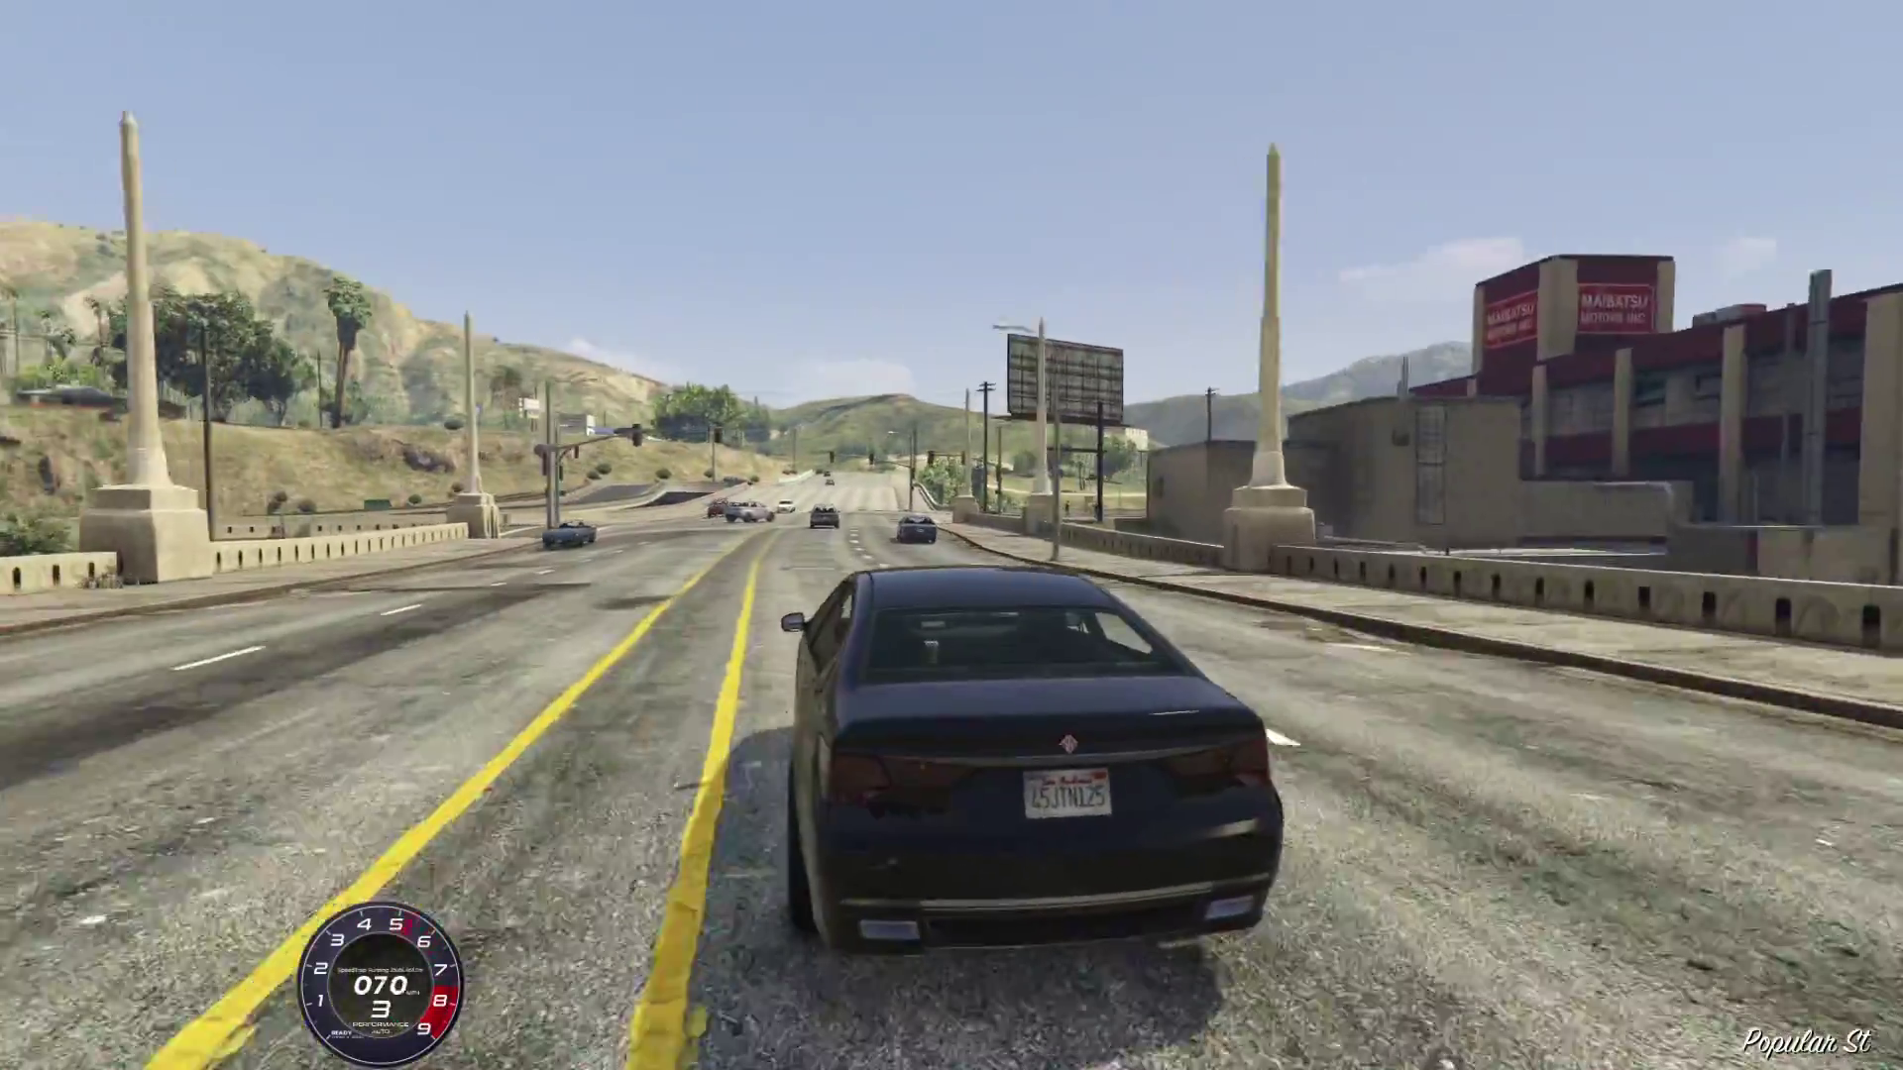
key("a")
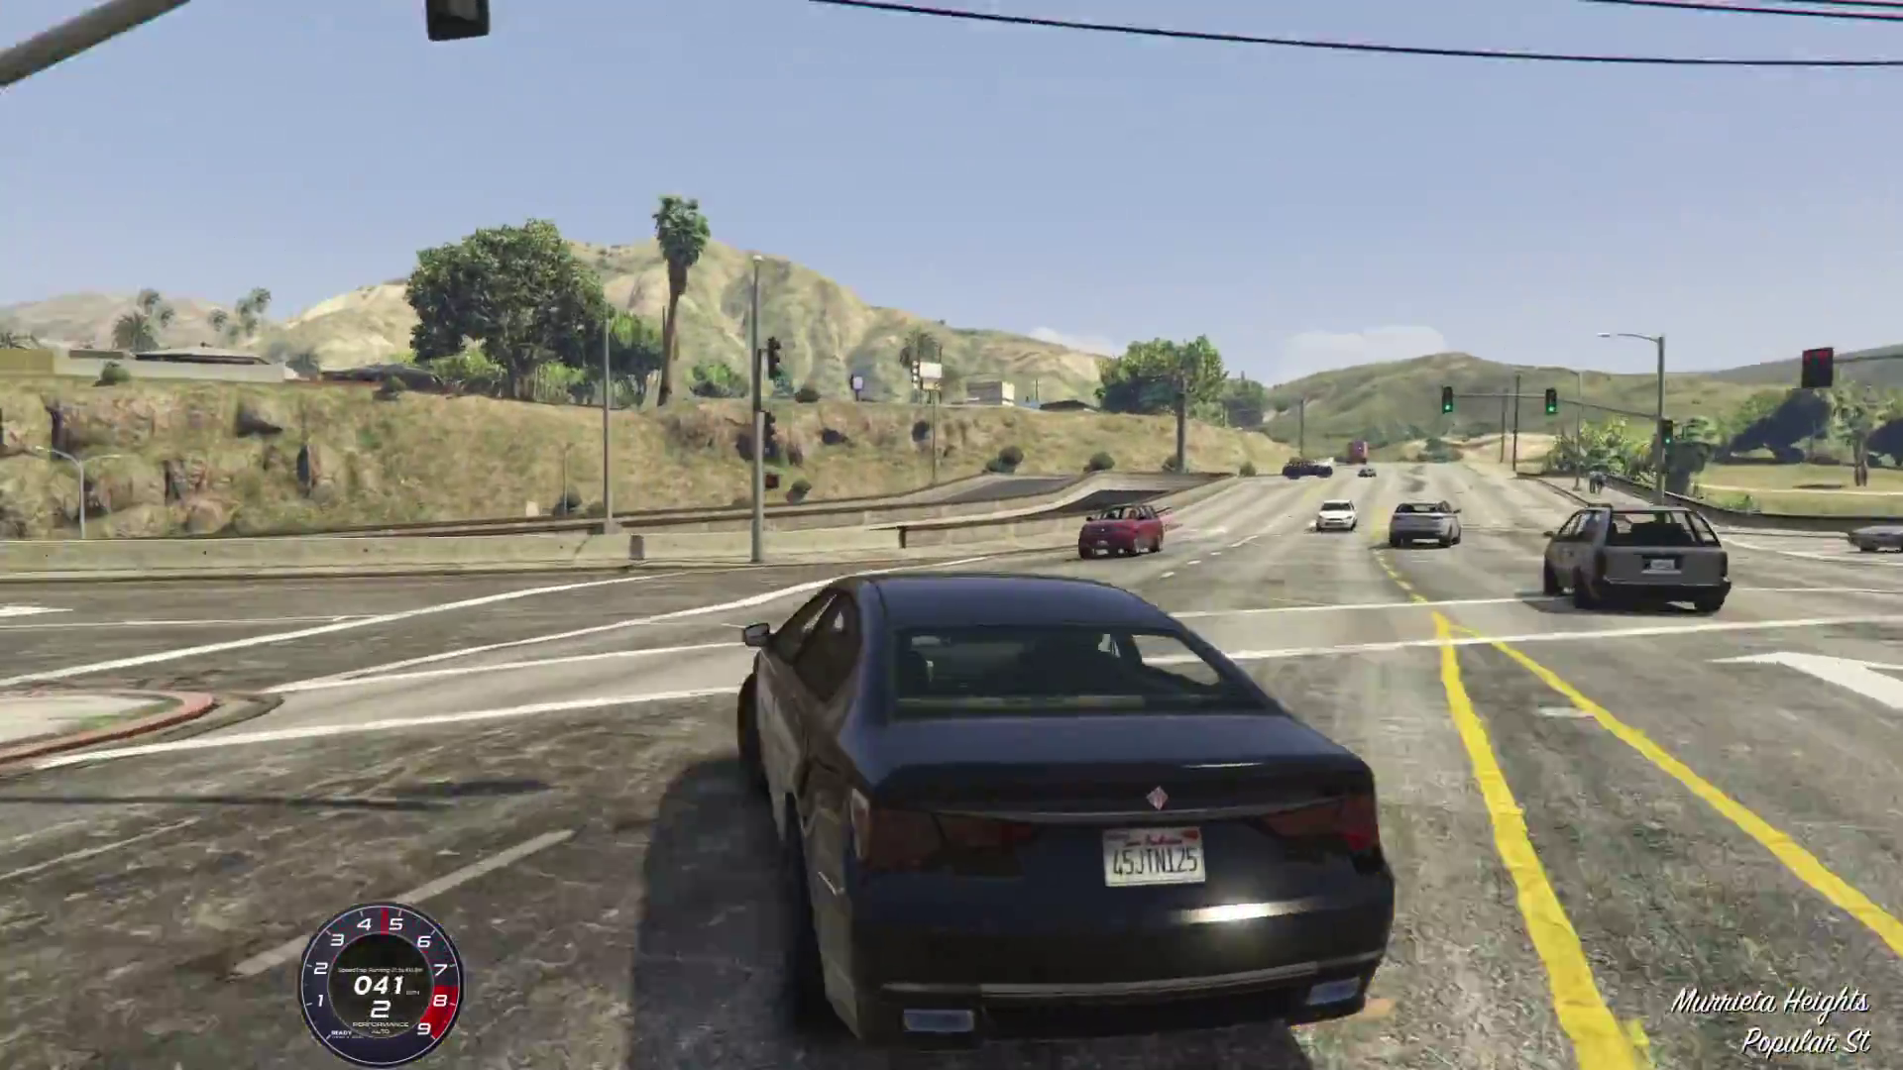
key("c")
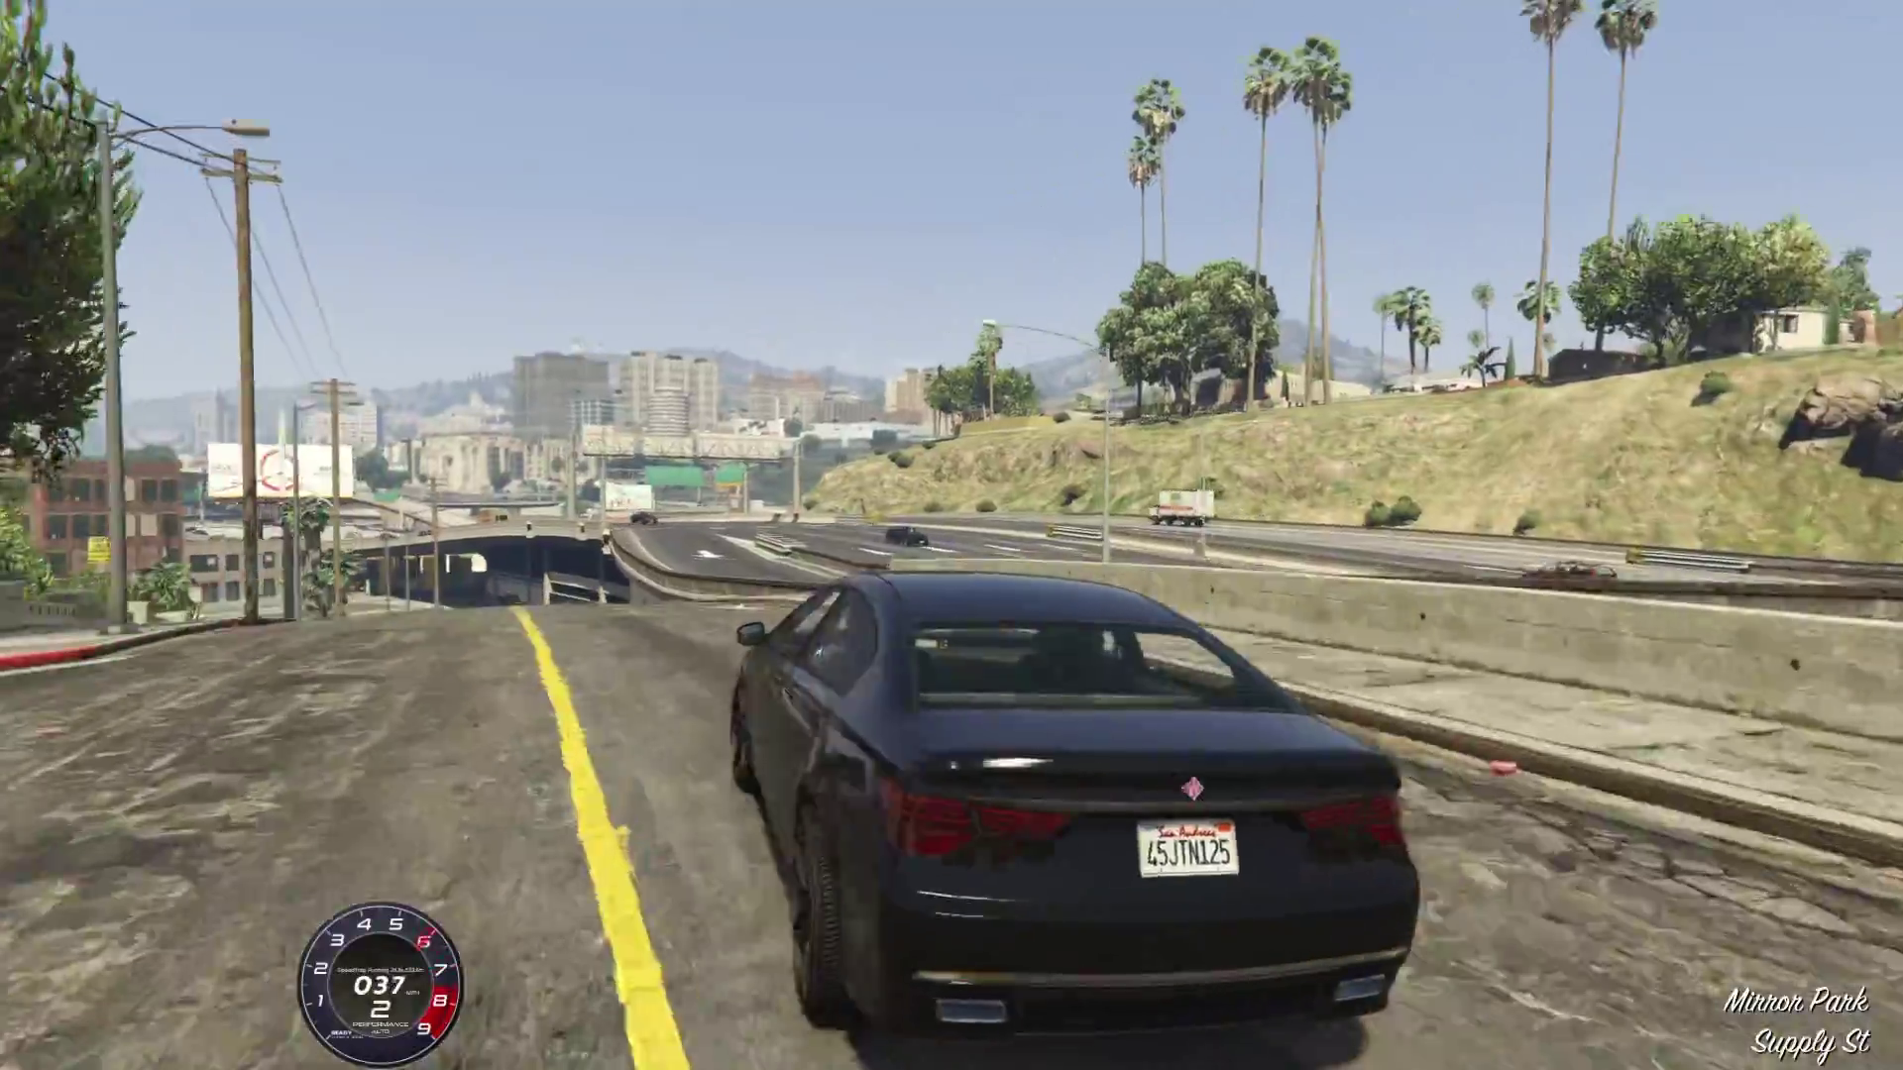